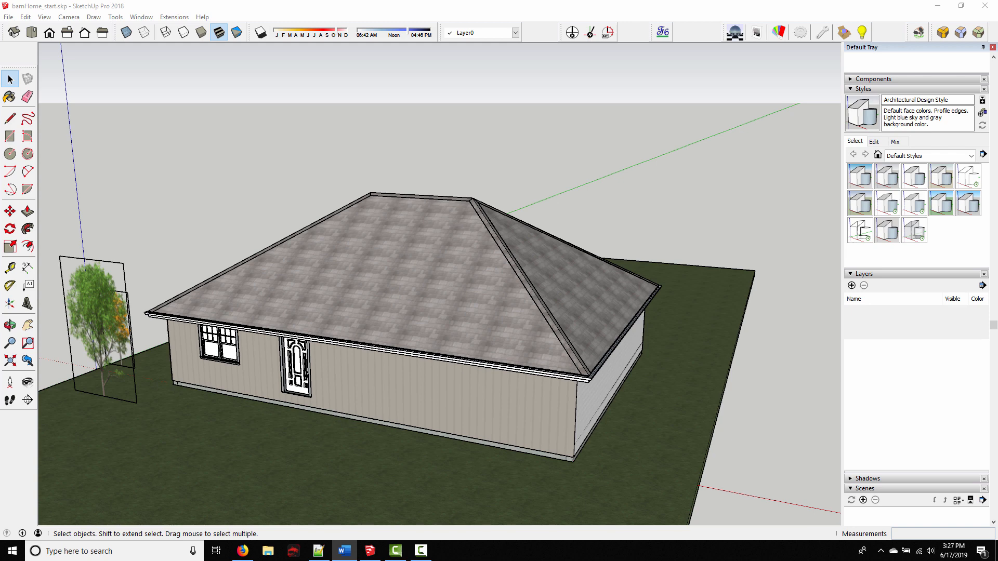
Open the house group for editing and select the front siding wall face
click(350, 265)
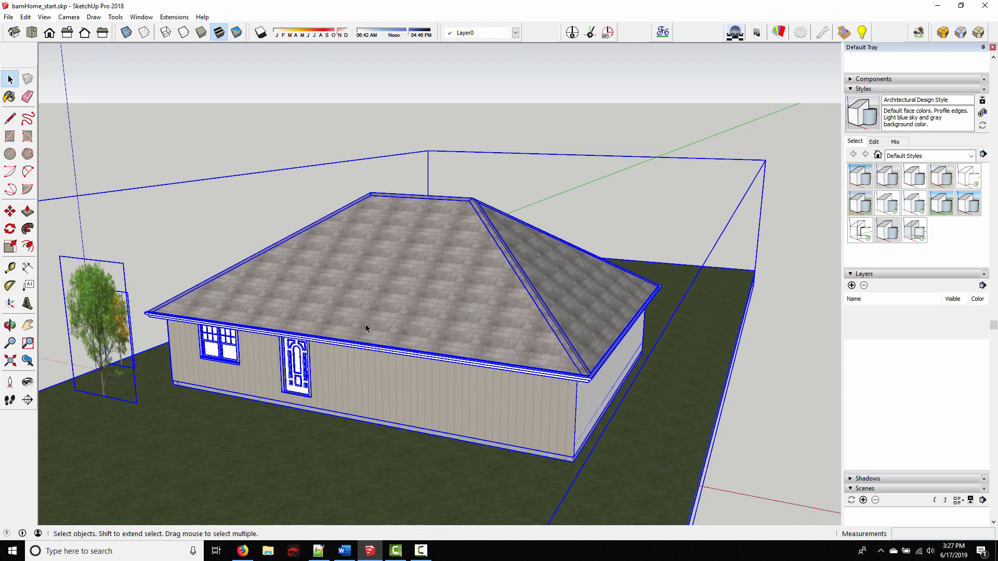
double_click(377, 335)
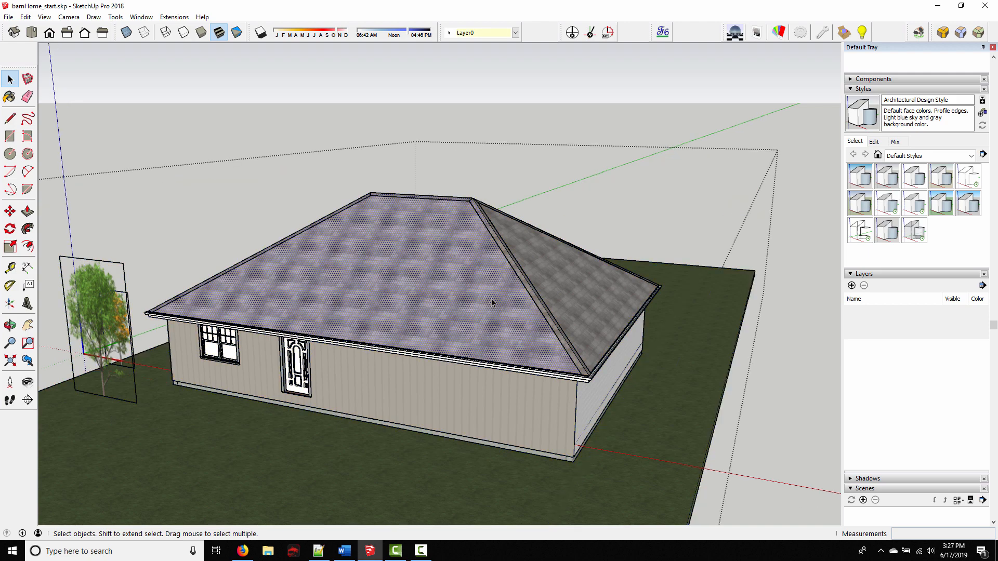
click(486, 402)
Examine the house exterior, including the front door, the siding on both walls, the roof and the surrounding lawn
scroll(287, 374, up, 5)
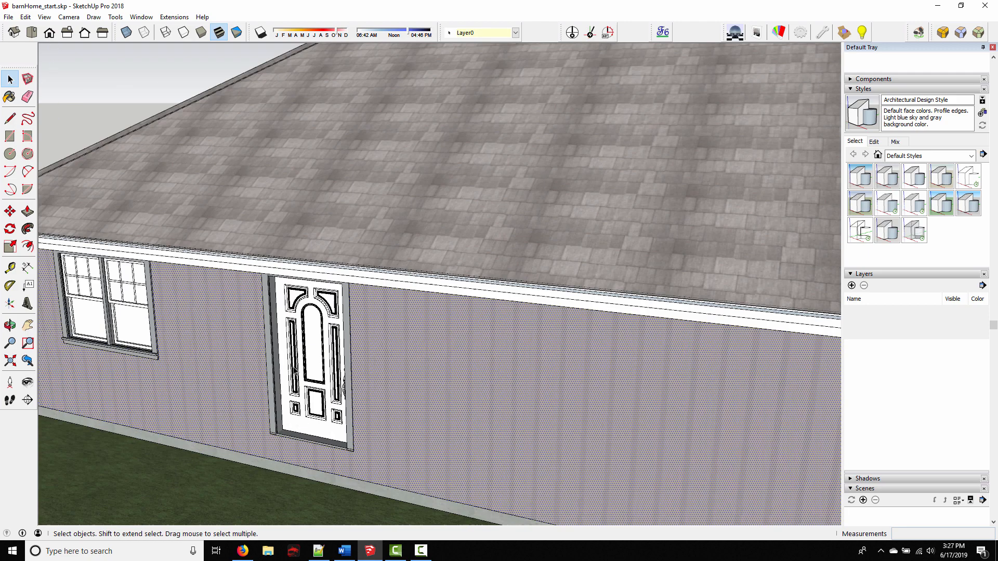
scroll(294, 370, up, 2)
middle_drag(241, 318, 352, 300)
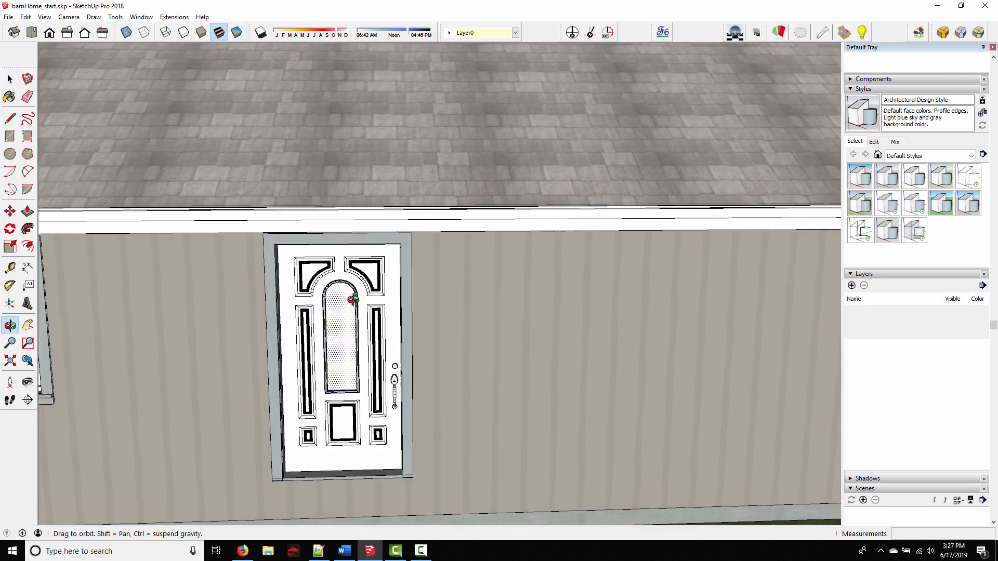
middle_drag(219, 322, 416, 322)
scroll(259, 307, down, 6)
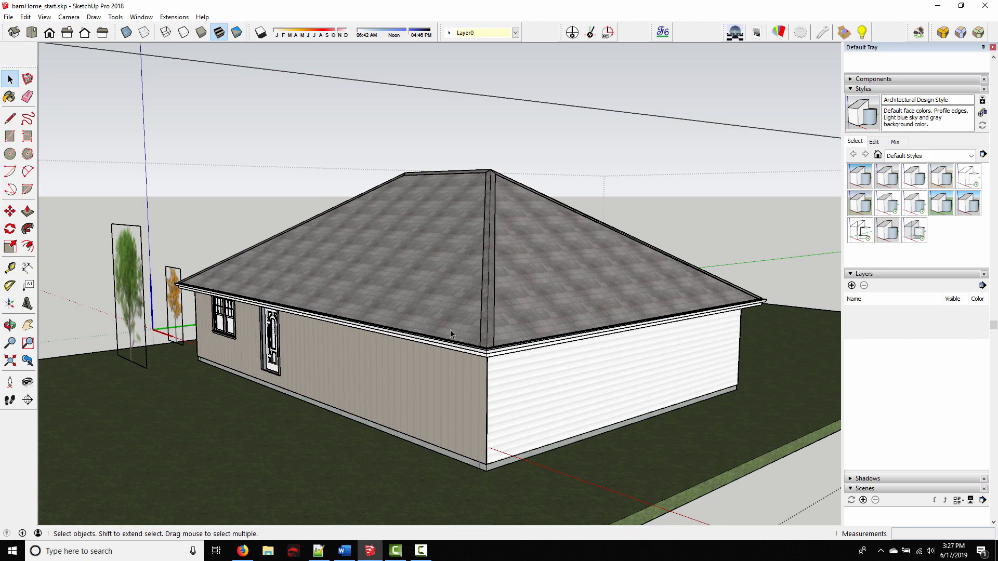
shift+middle_drag(414, 315, 535, 373)
scroll(399, 350, up, 4)
shift+middle_drag(343, 344, 482, 311)
scroll(482, 311, up, 3)
scroll(443, 342, down, 5)
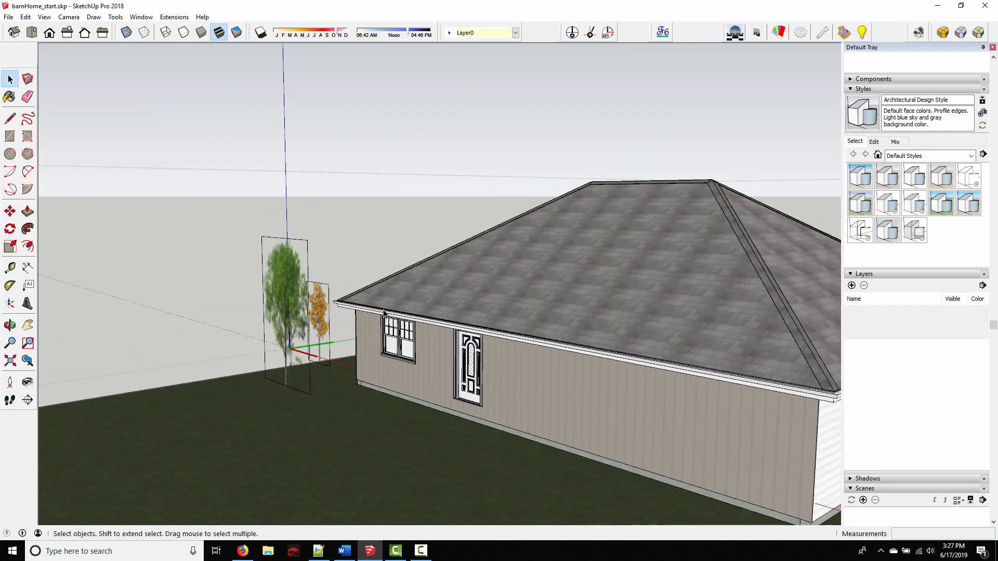
scroll(383, 313, down, 8)
middle_drag(416, 343, 426, 422)
middle_drag(216, 435, 394, 366)
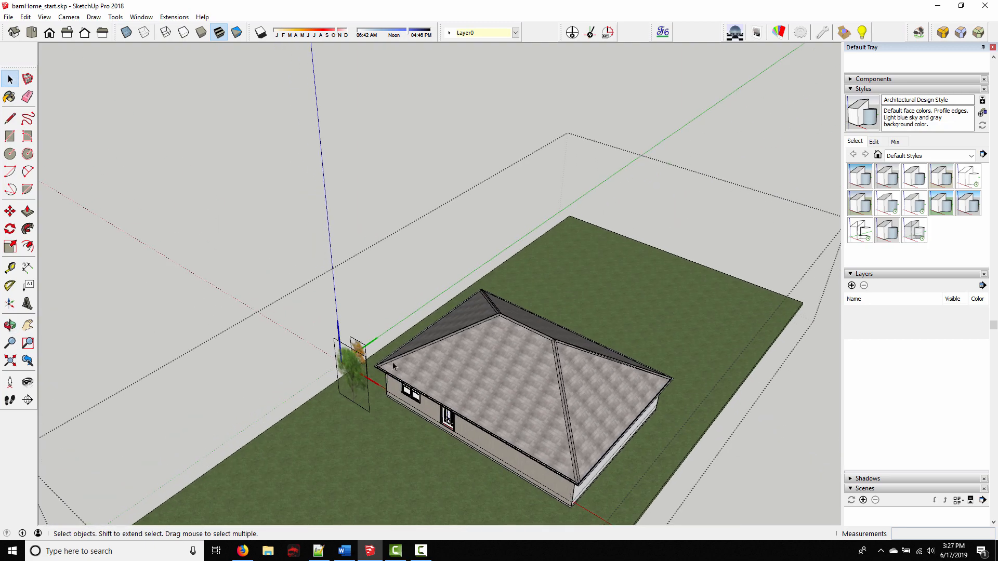
Look inside the house at the dining area and kitchen, and return to the front wall outside
scroll(410, 446, up, 3)
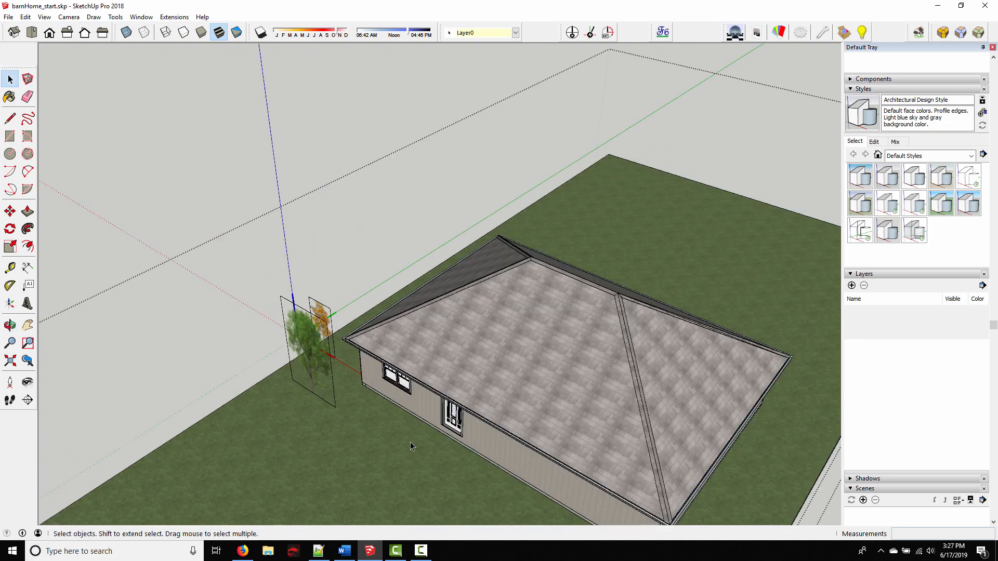
middle_drag(410, 442, 370, 242)
scroll(520, 395, up, 3)
scroll(483, 254, up, 3)
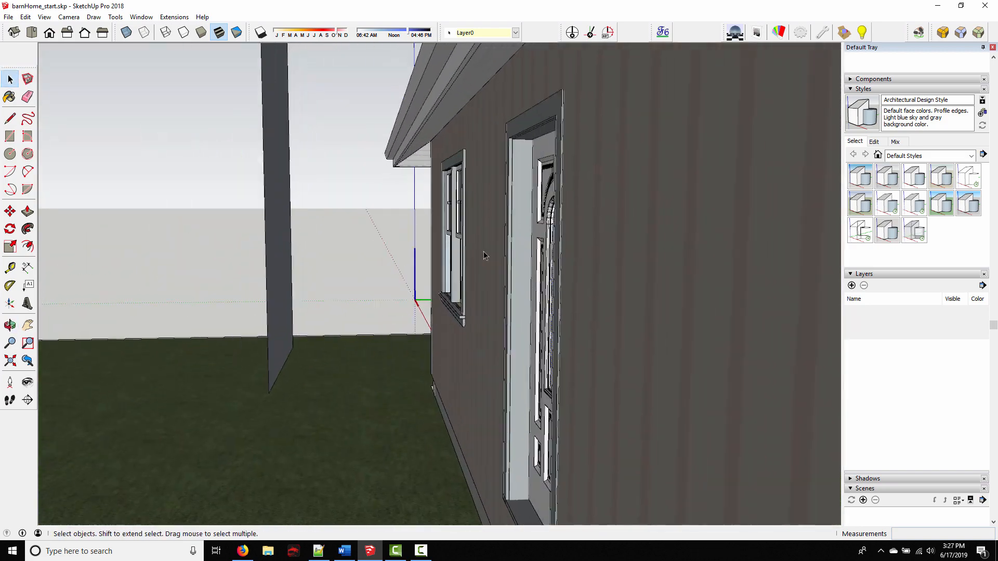
scroll(484, 255, up, 4)
middle_drag(483, 255, 116, 252)
middle_drag(650, 268, 555, 277)
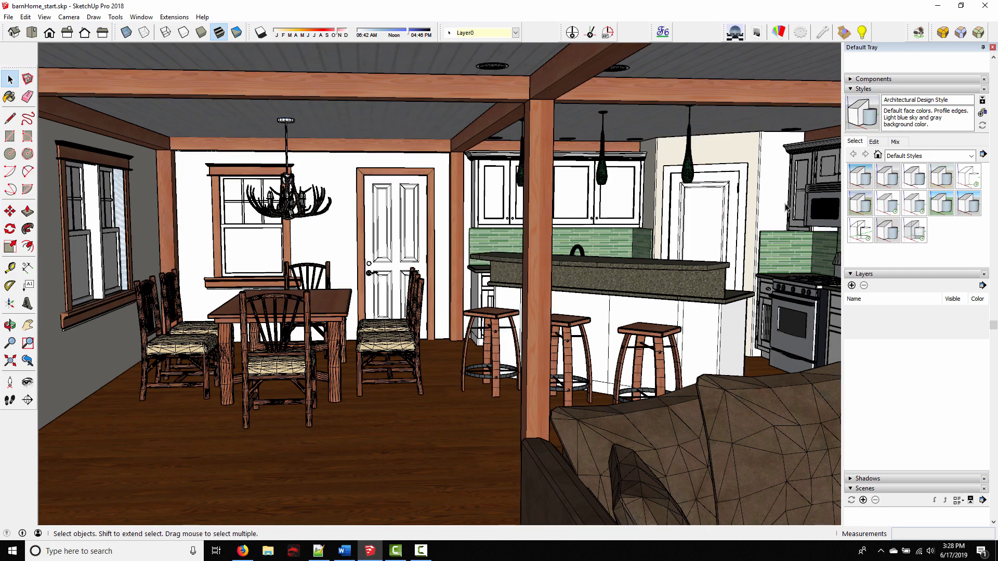
scroll(507, 260, up, 3)
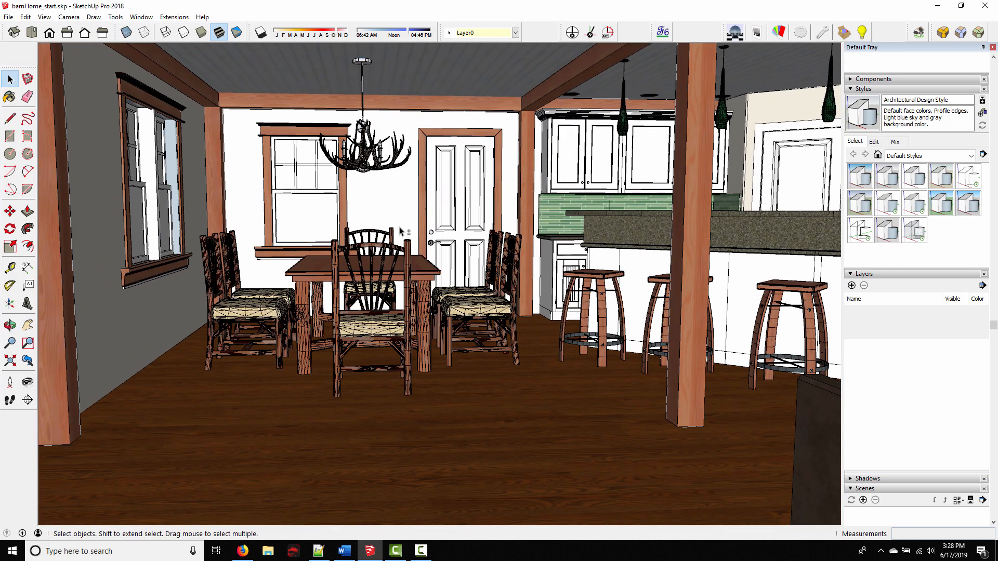
middle_drag(401, 230, 564, 269)
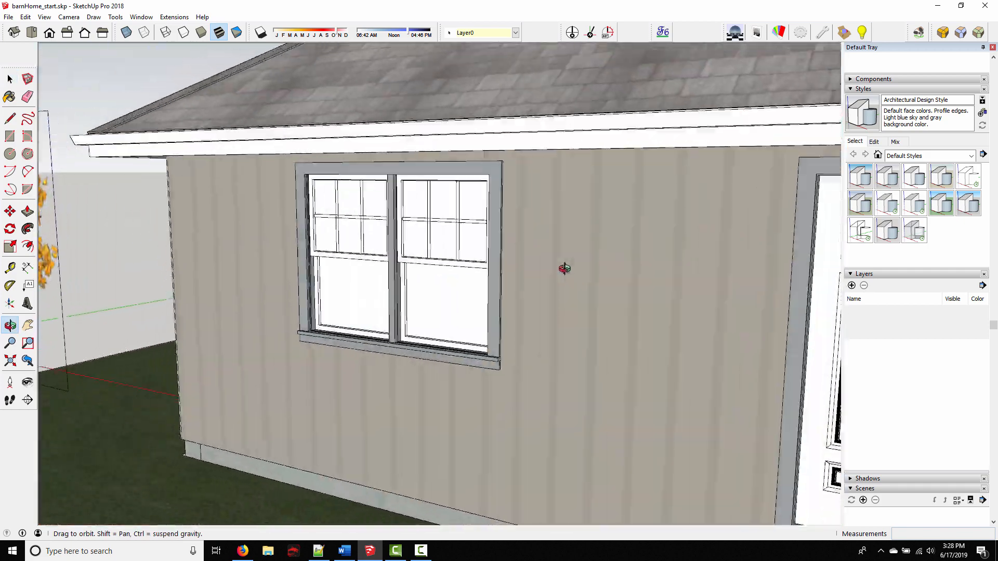
scroll(494, 265, down, 5)
middle_drag(434, 263, 550, 171)
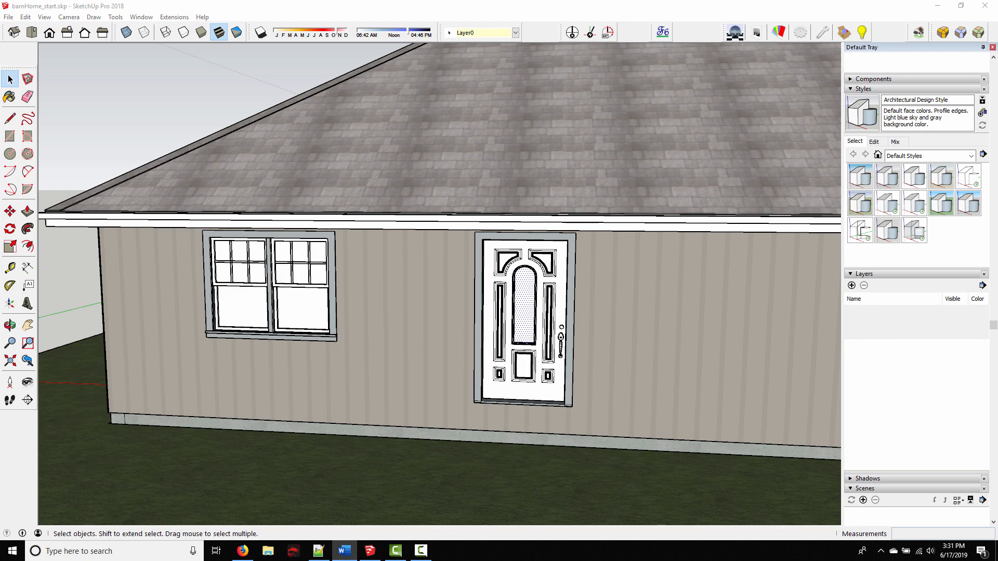
Select all the roof and eave geometry in the Left standard view with a selection window
click(102, 32)
shift+middle_drag(651, 301, 417, 290)
scroll(417, 291, up, 5)
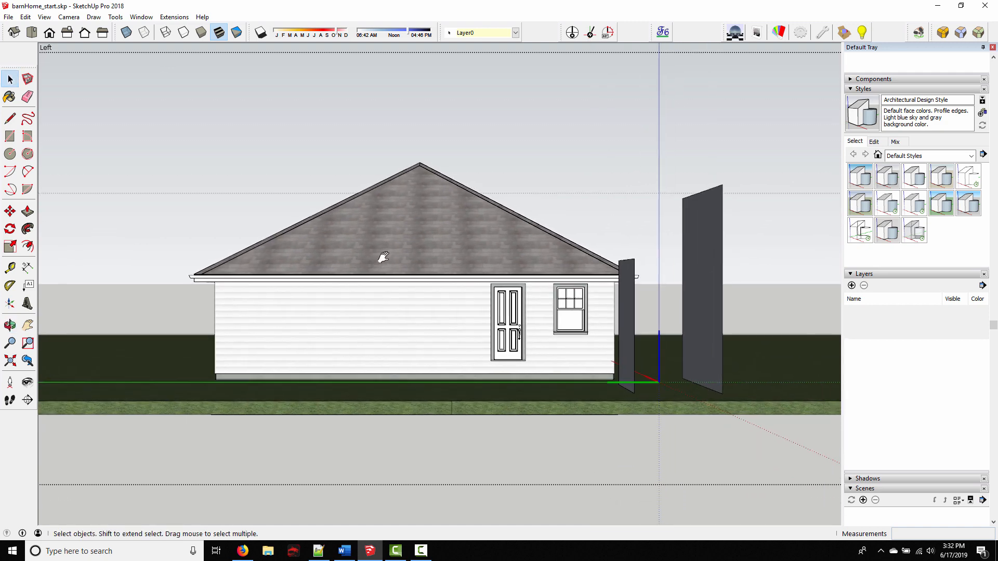
scroll(385, 262, up, 1)
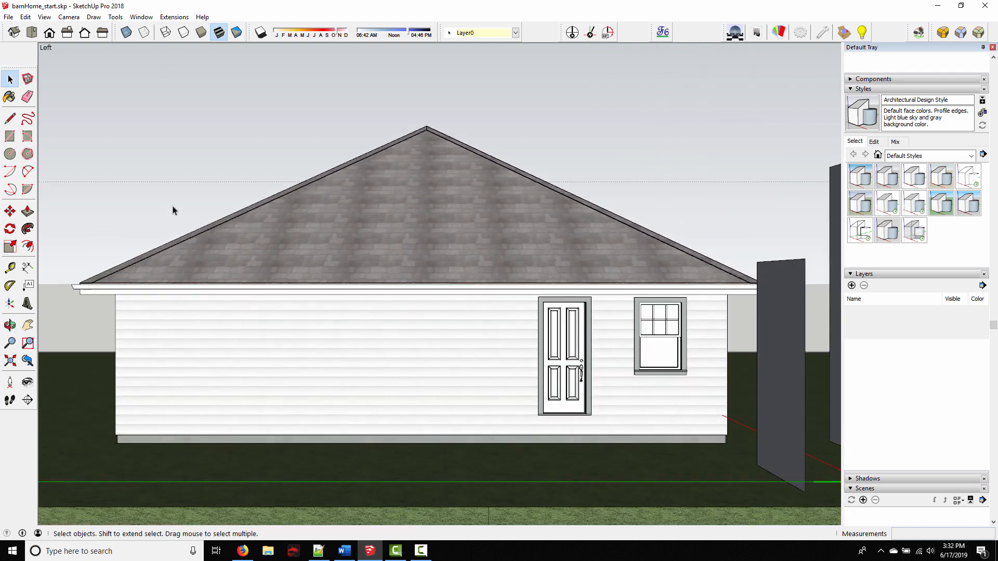
drag(50, 57, 800, 301)
Inspect the roof selection along the eaves, window frames and door frame for stray selected edges
shift+middle_drag(130, 302, 307, 288)
scroll(196, 328, up, 2)
scroll(192, 297, up, 3)
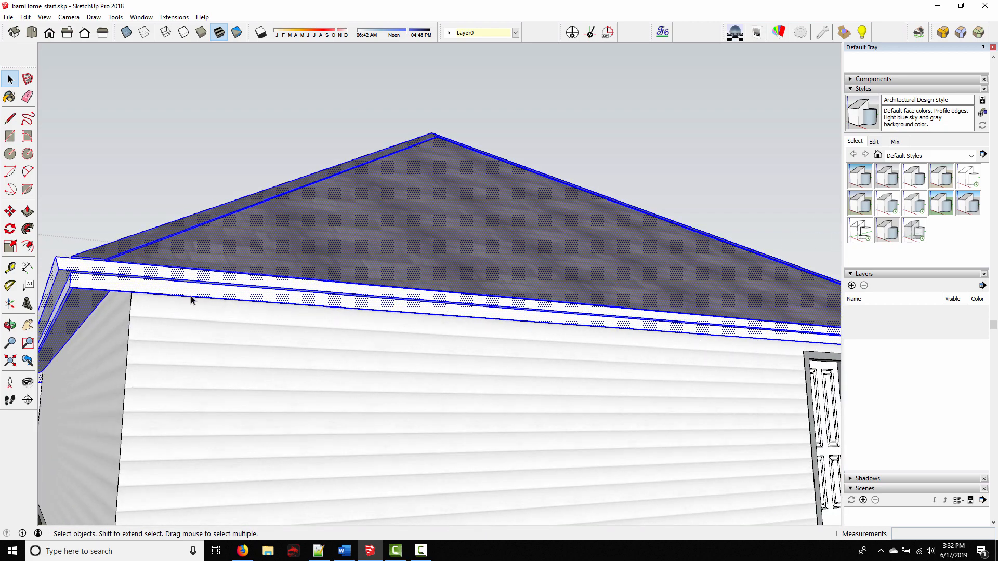
middle_drag(192, 300, 587, 327)
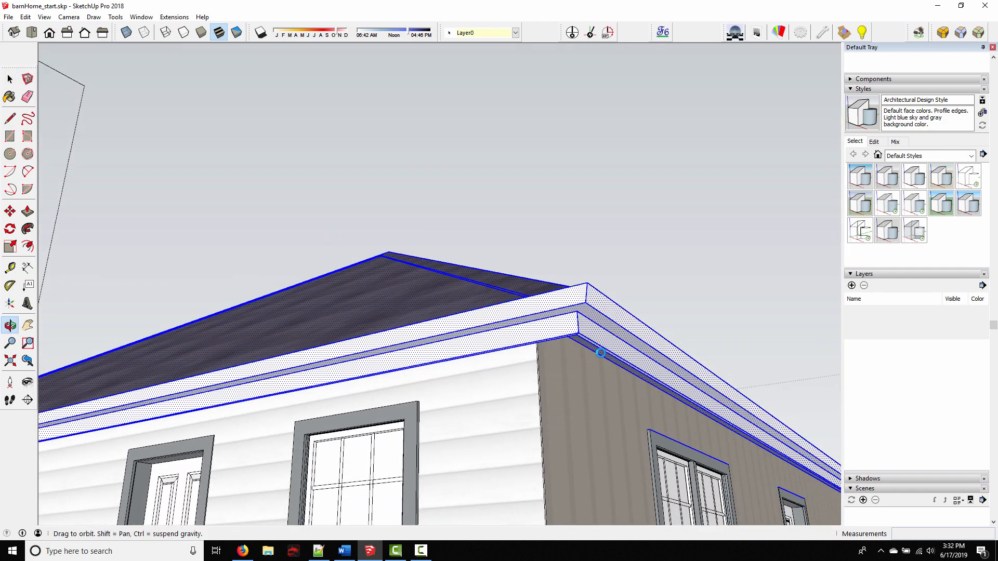
middle_drag(639, 257, 283, 245)
scroll(419, 305, up, 2)
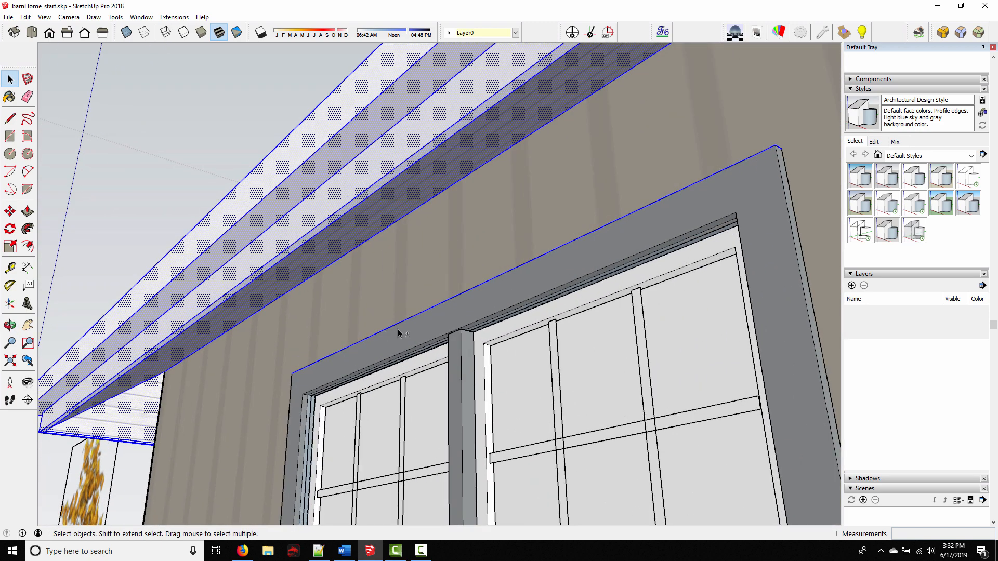
middle_drag(398, 329, 404, 241)
scroll(584, 272, up, 2)
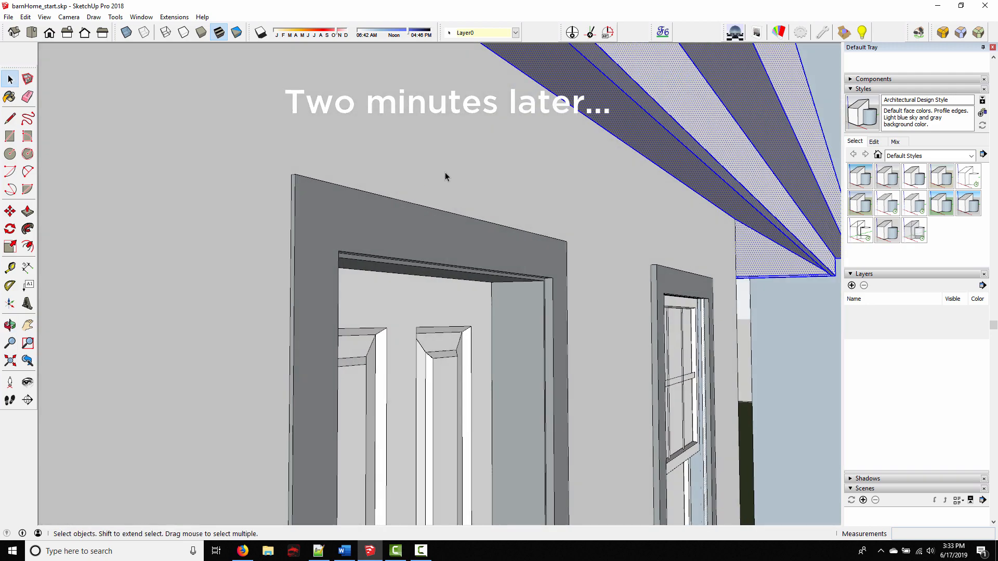
scroll(475, 176, down, 3)
middle_drag(475, 181, 274, 182)
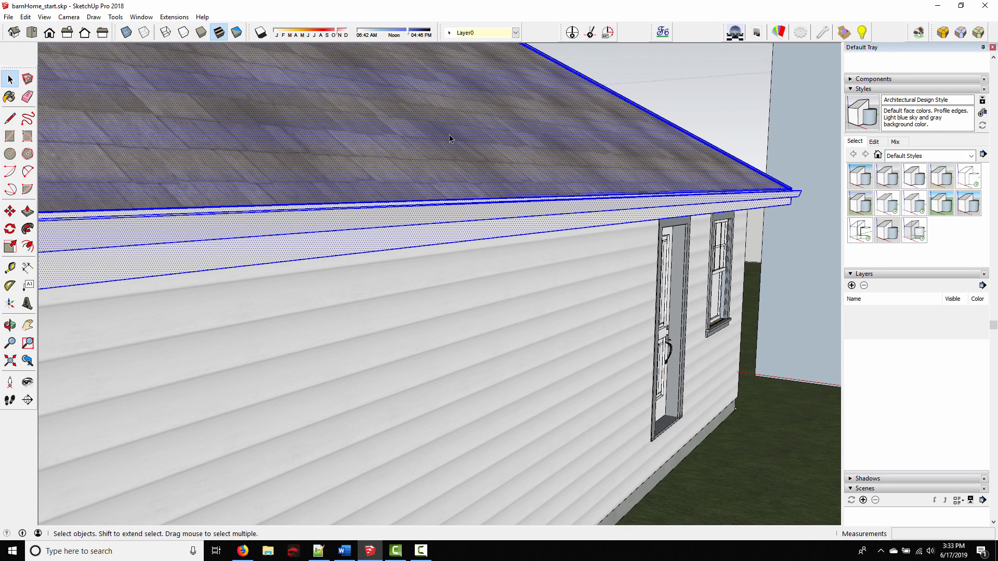
Make the selected roof geometry into its own group
right_click(449, 138)
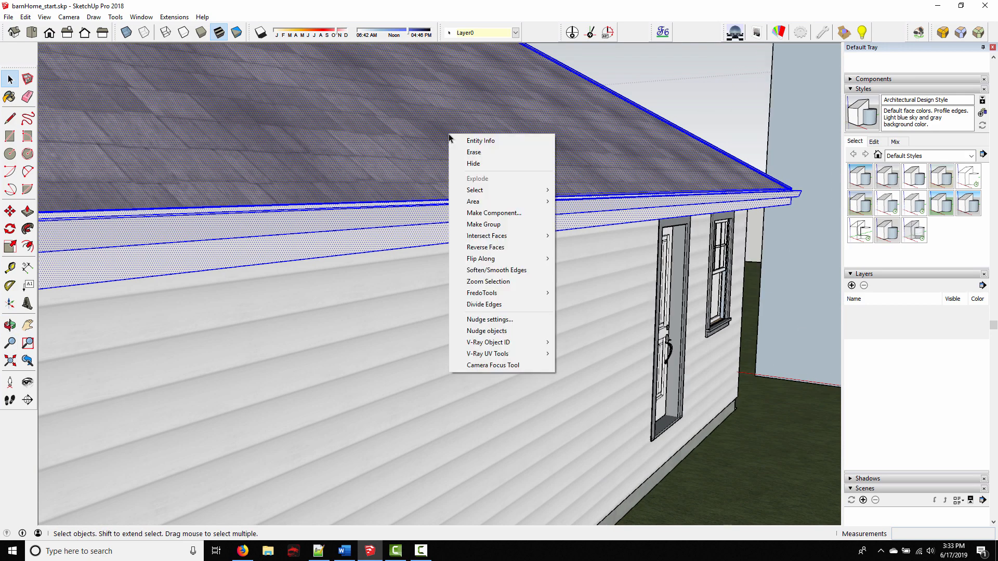
click(479, 225)
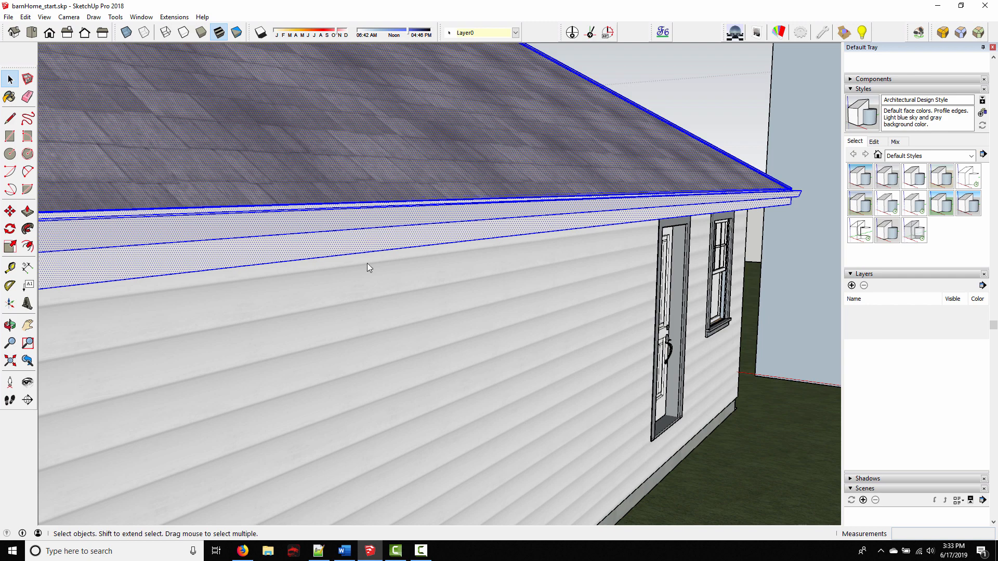
scroll(448, 218, down, 1)
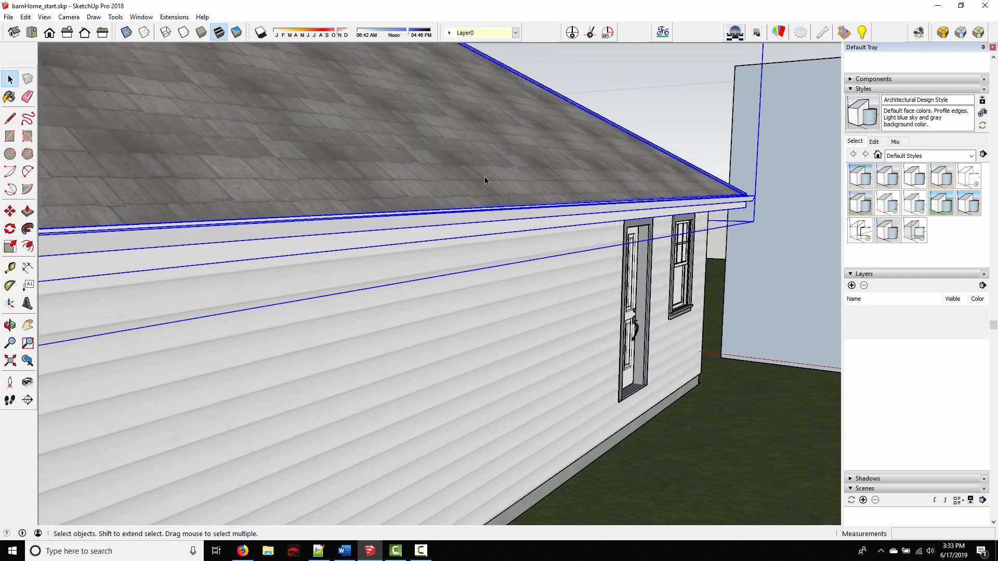
scroll(398, 205, down, 2)
shift+middle_drag(298, 170, 520, 224)
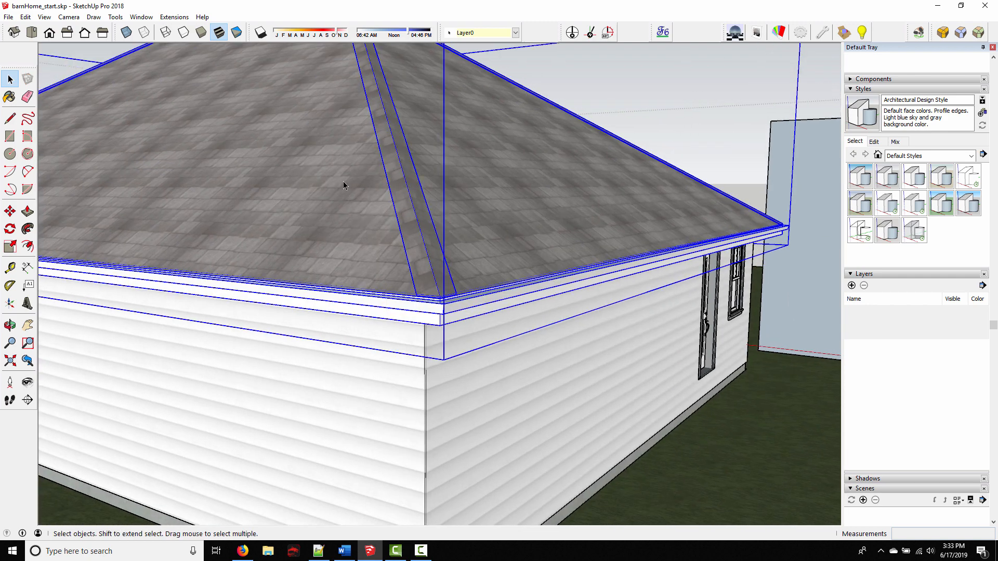
Hide the roof group and view the interior rooms from above
right_click(344, 181)
click(364, 211)
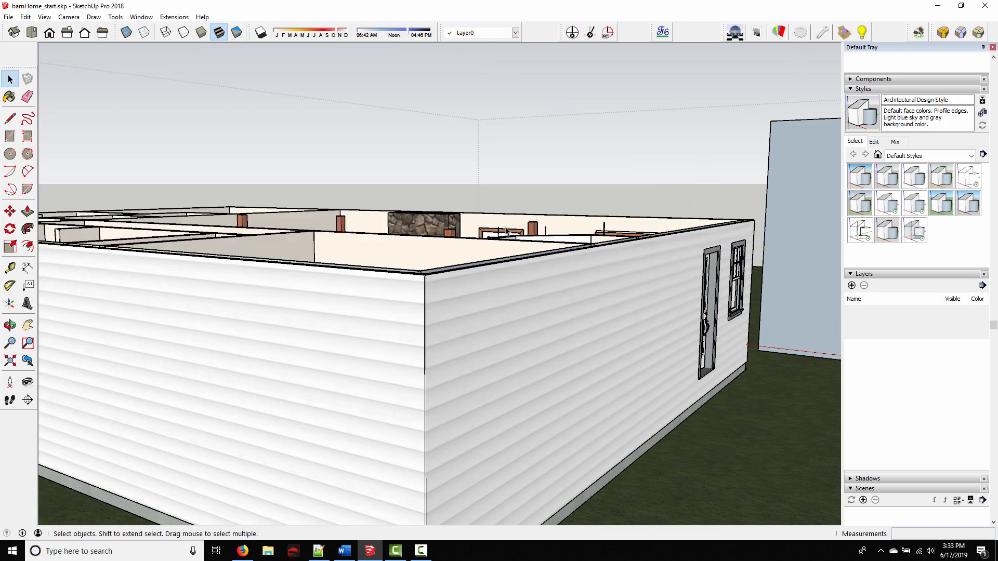
middle_drag(397, 364, 411, 481)
shift+middle_drag(419, 181, 539, 327)
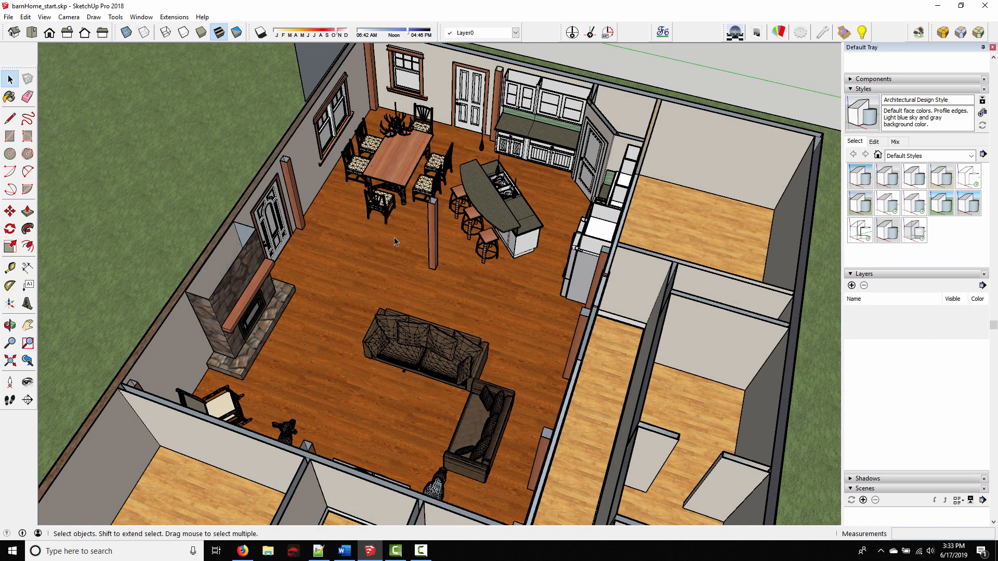
Unhide the last hidden object, the roof group
click(25, 17)
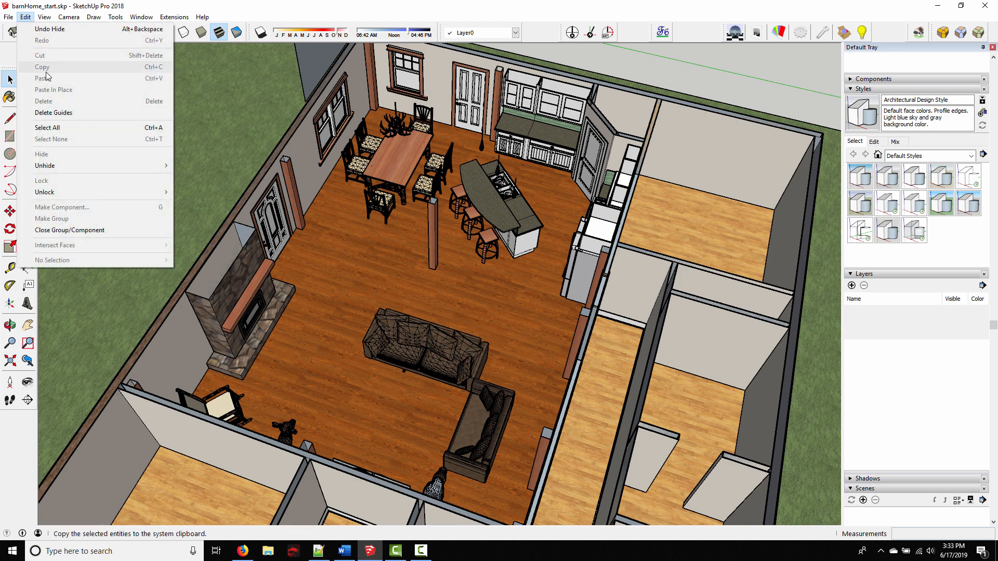
click(199, 178)
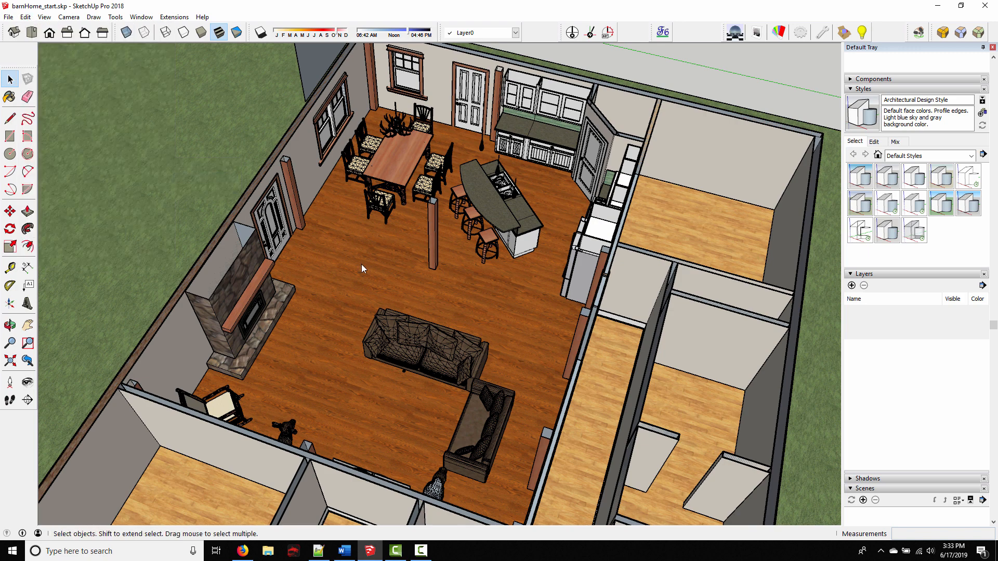
click(641, 299)
shift+middle_drag(640, 299, 569, 277)
Add a new layer named Roof
click(852, 286)
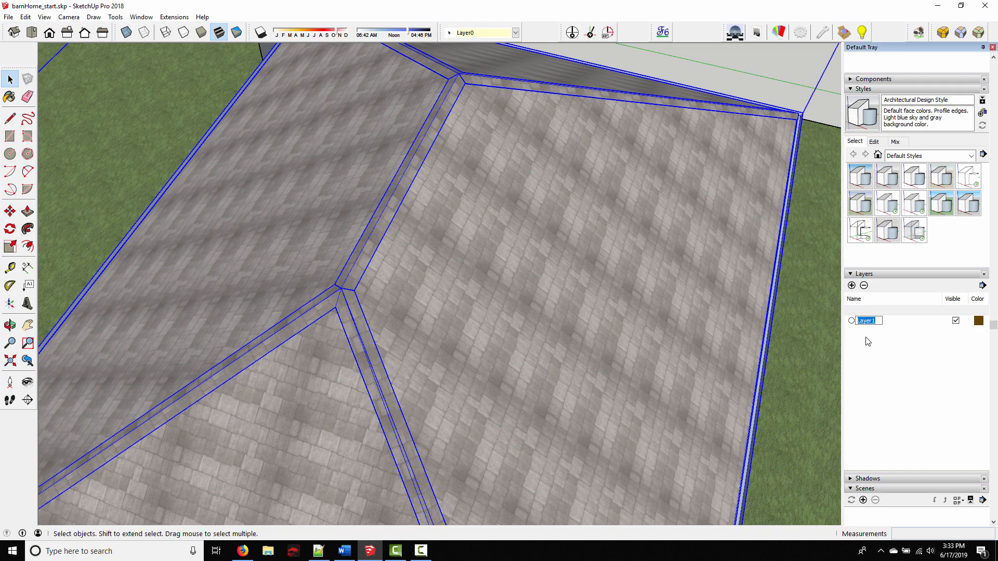
text(Roof)
key(Return)
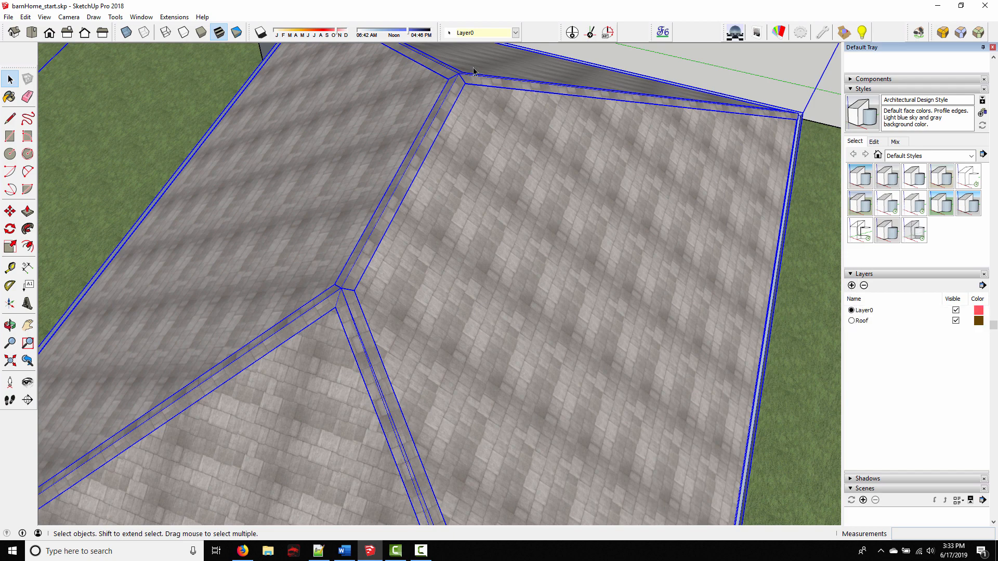
Assign the selected roof group to the Roof layer
click(469, 33)
click(275, 216)
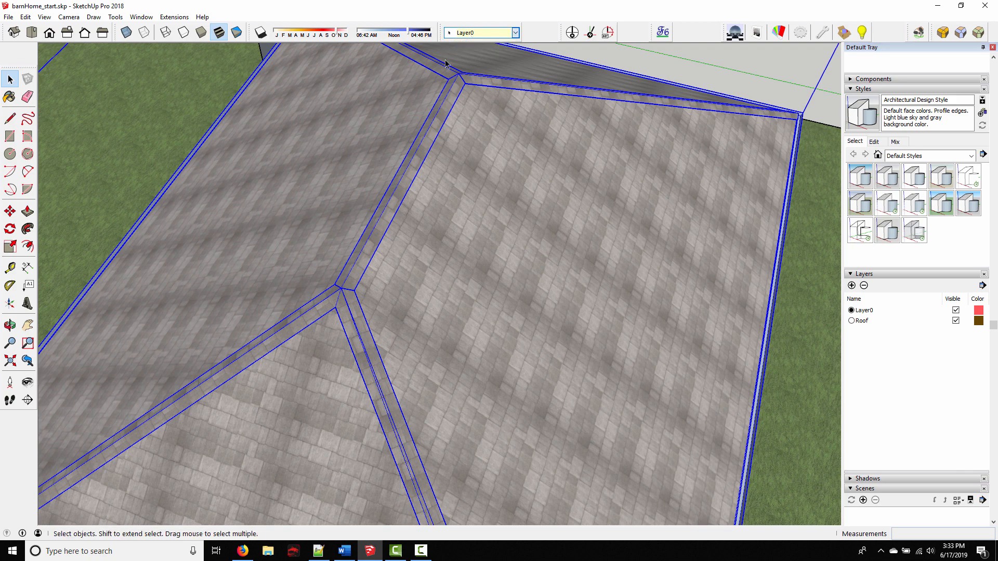
click(467, 33)
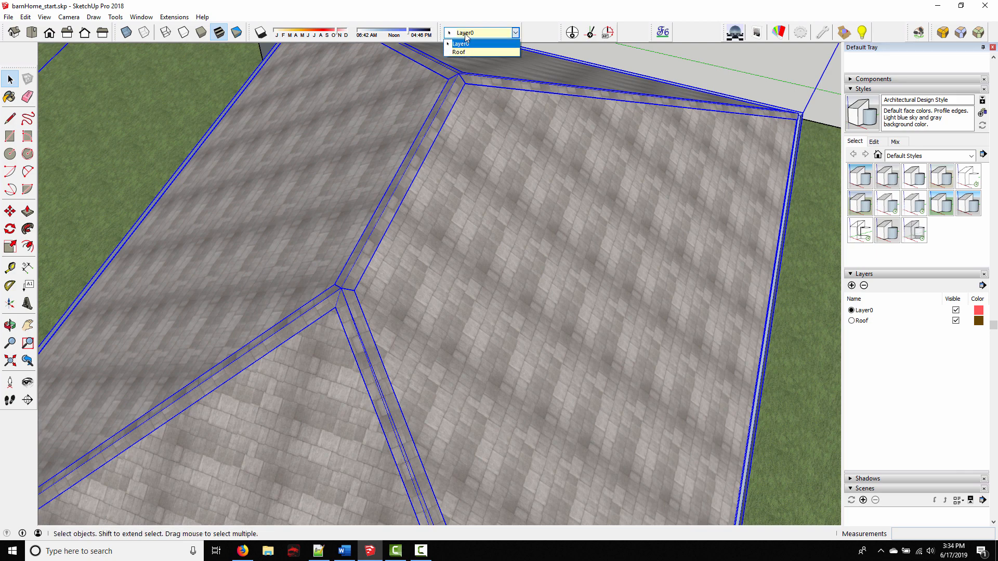
click(460, 52)
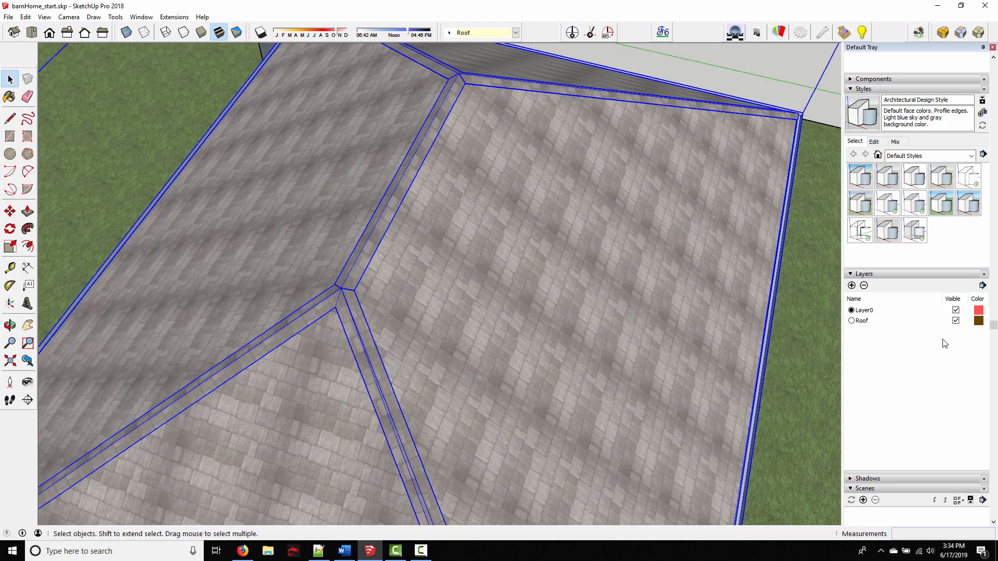
Turn off the visibility of the Roof layer and select the lawn surface around the house
click(956, 321)
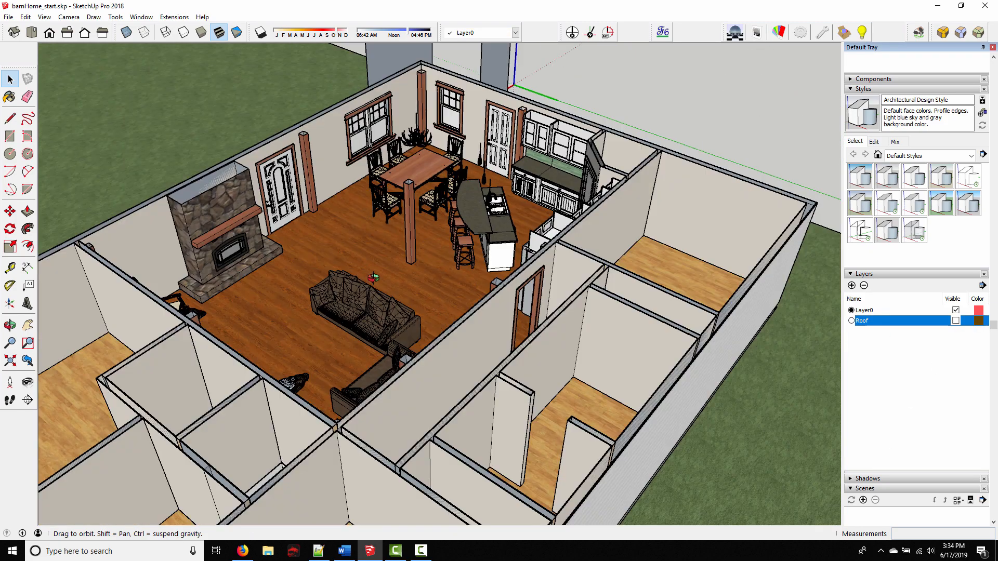
middle_drag(373, 278, 372, 283)
click(227, 127)
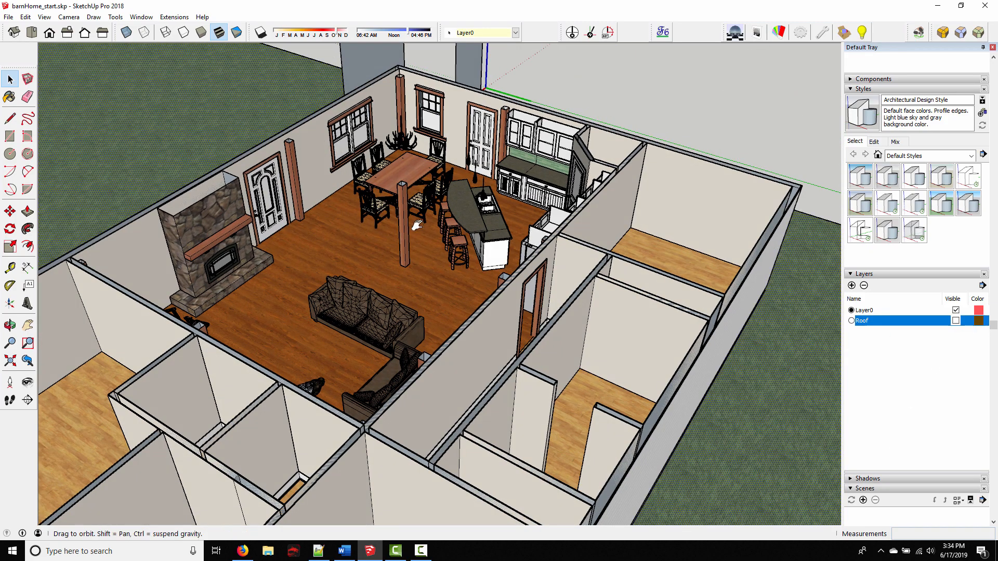
Group the two living-room sofas, leaving the small round fixture beside them out of the group
middle_drag(419, 221, 447, 229)
shift+middle_drag(447, 229, 470, 242)
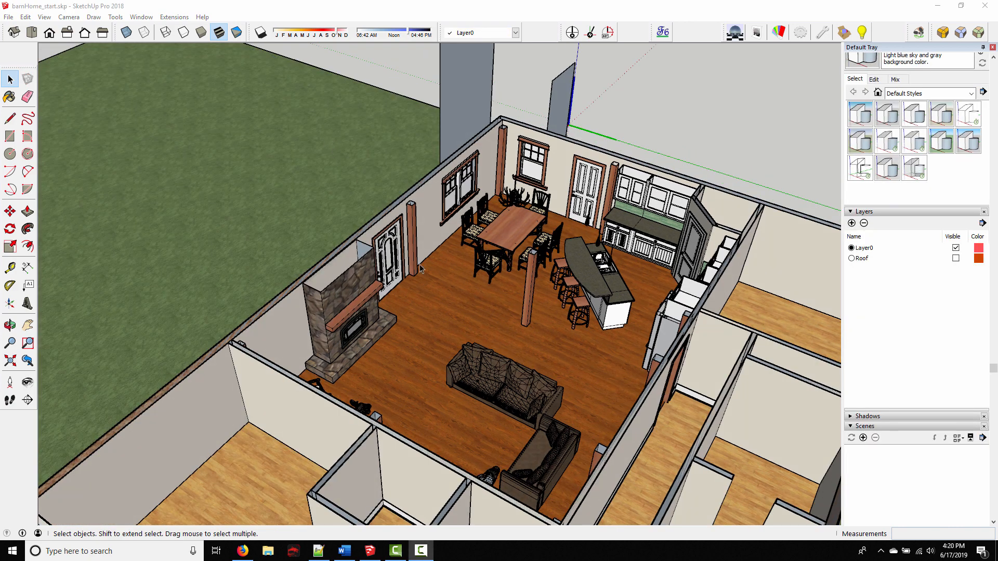
middle_drag(421, 269, 493, 318)
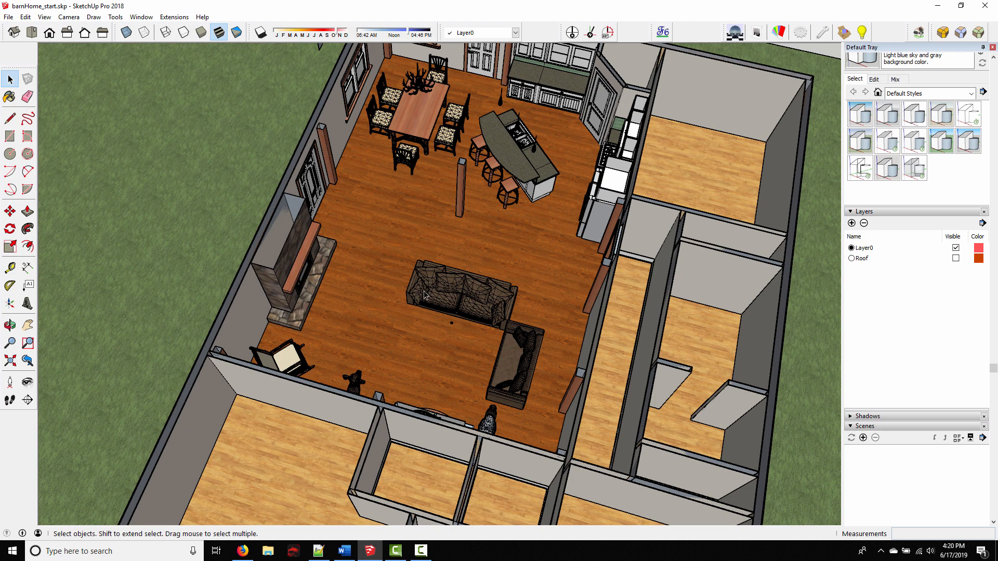
middle_drag(371, 358, 402, 257)
scroll(429, 309, up, 3)
scroll(429, 312, down, 2)
scroll(432, 286, up, 1)
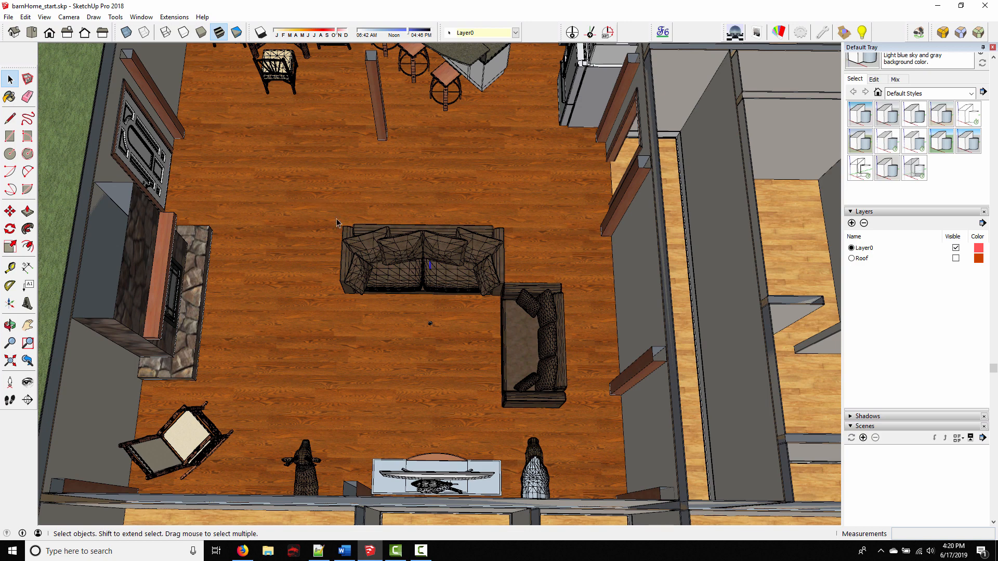
drag(313, 199, 579, 418)
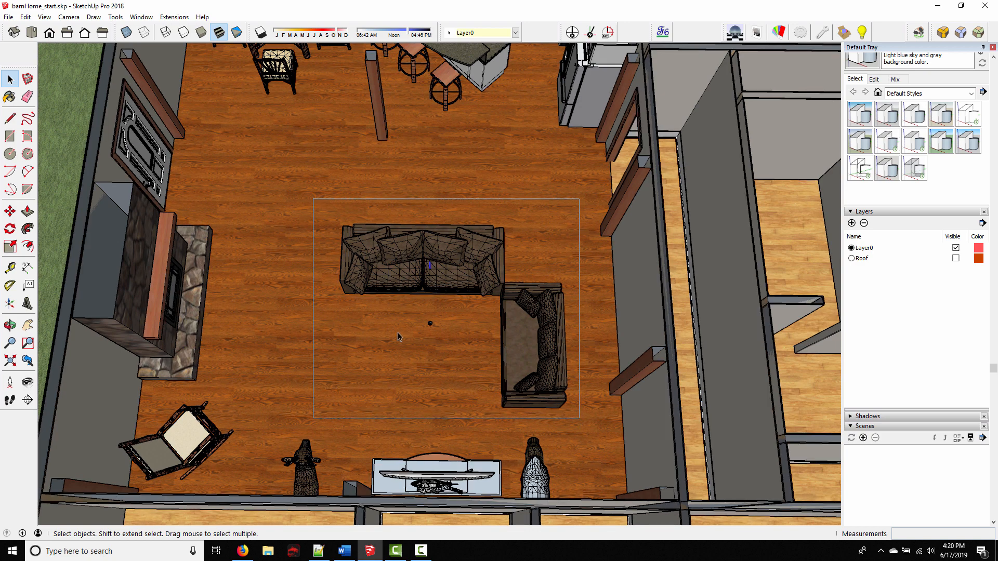
drag(397, 333, 398, 334)
mouse_move(424, 310)
middle_down()
mouse_move(460, 315)
mouse_move(418, 311)
middle_up()
drag(419, 310, 482, 367)
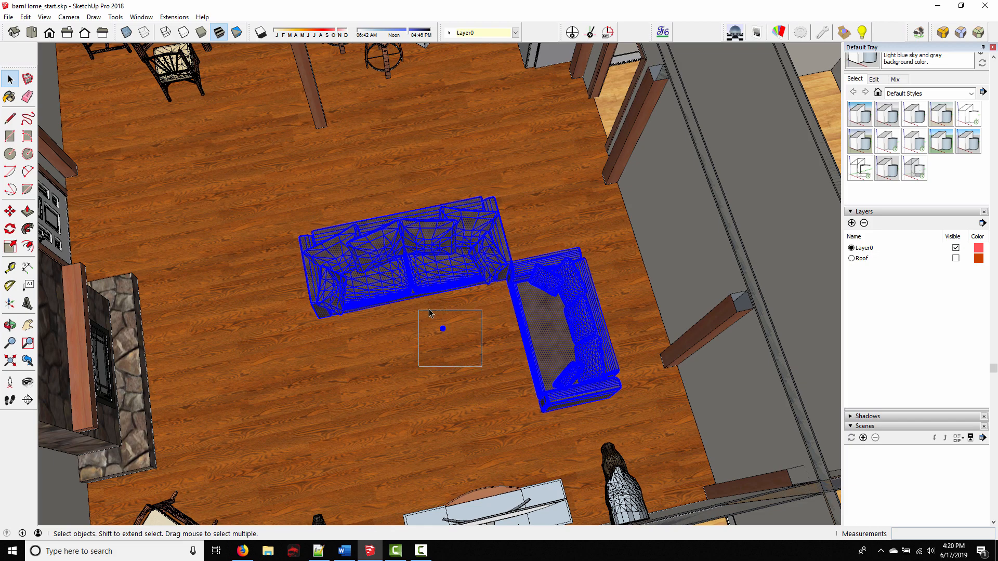
scroll(431, 332, up, 5)
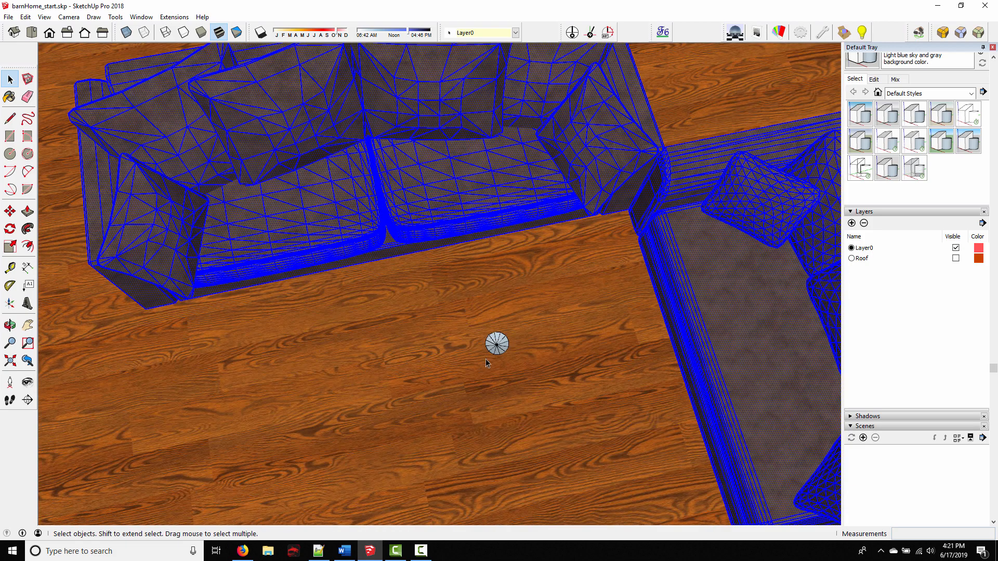
middle_drag(486, 359, 415, 269)
shift+middle_drag(405, 323, 433, 356)
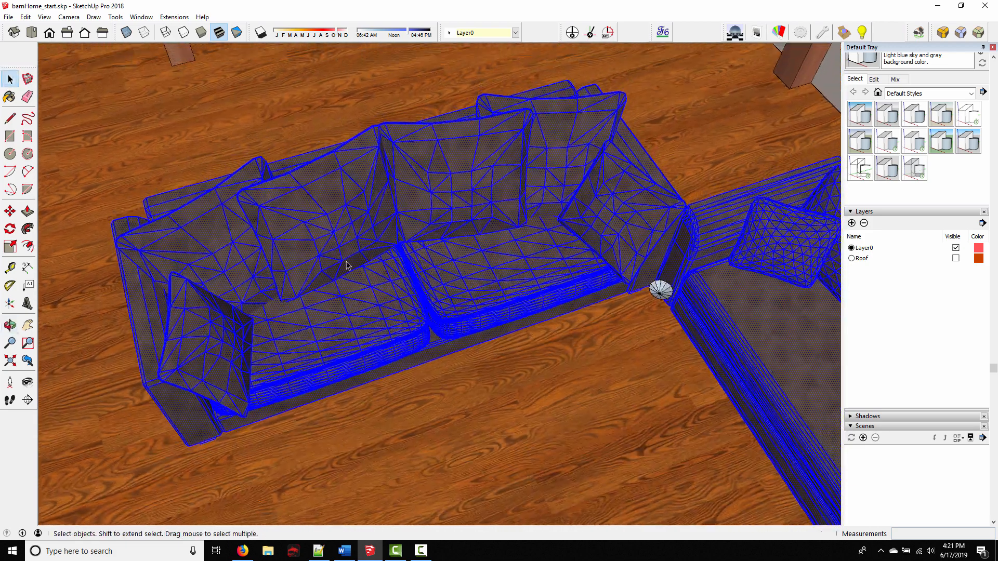
right_click(347, 266)
click(416, 355)
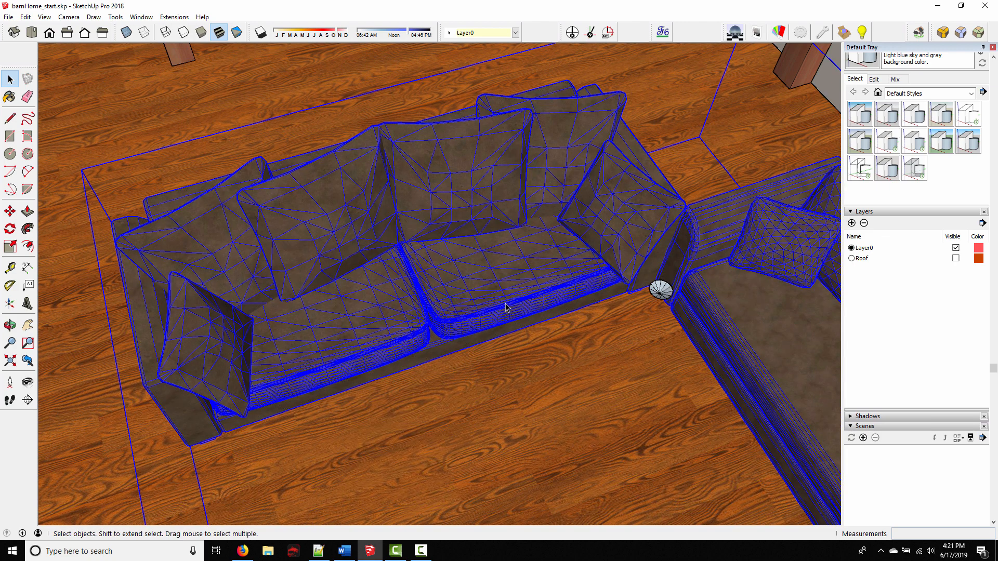
Add a new layer named Furniture
scroll(521, 306, down, 3)
shift+middle_drag(764, 284, 617, 281)
click(851, 223)
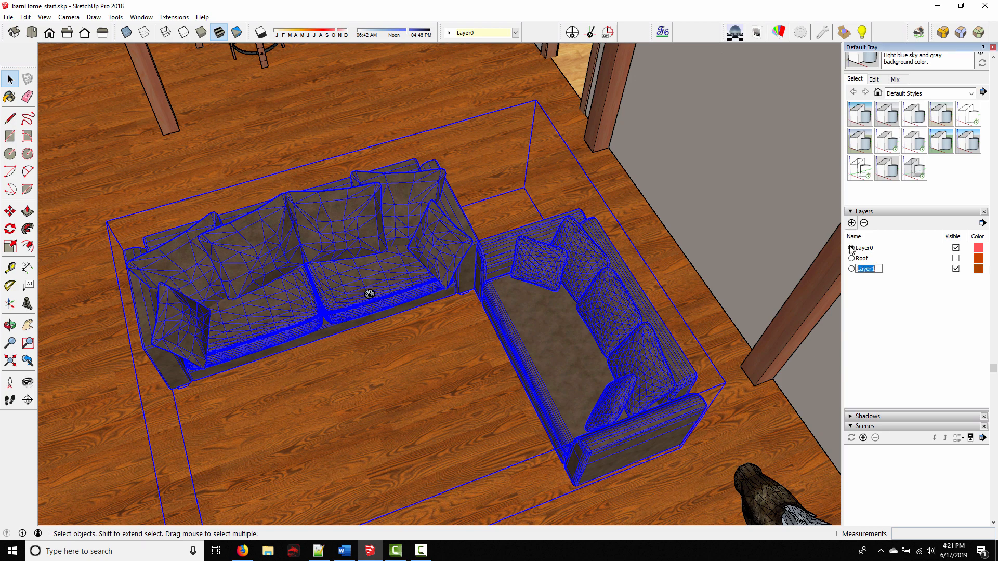
text(Furniture)
key(Return)
Assign the sofa group to the Furniture layer and test it by switching that layer's visibility off and back on
click(470, 32)
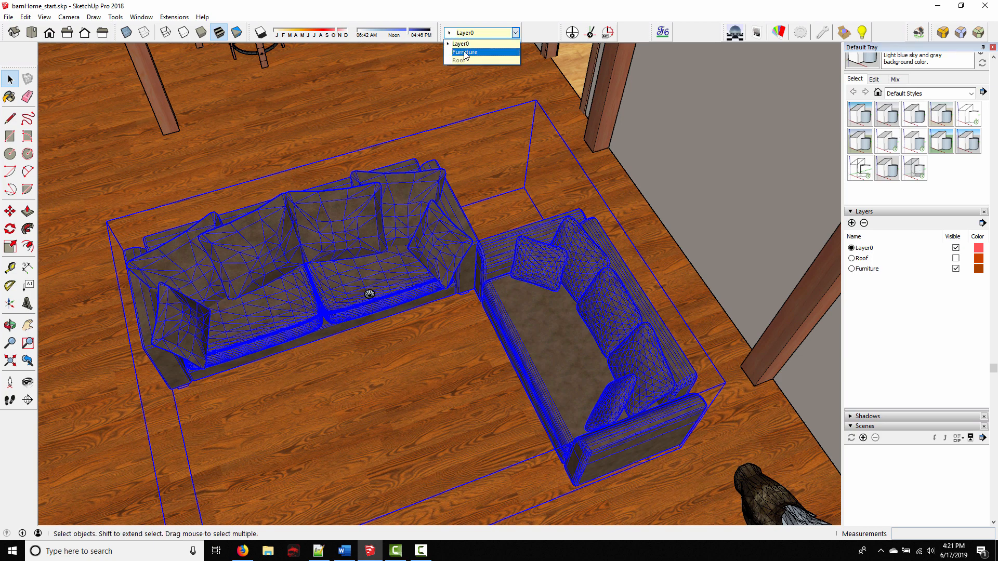
click(466, 53)
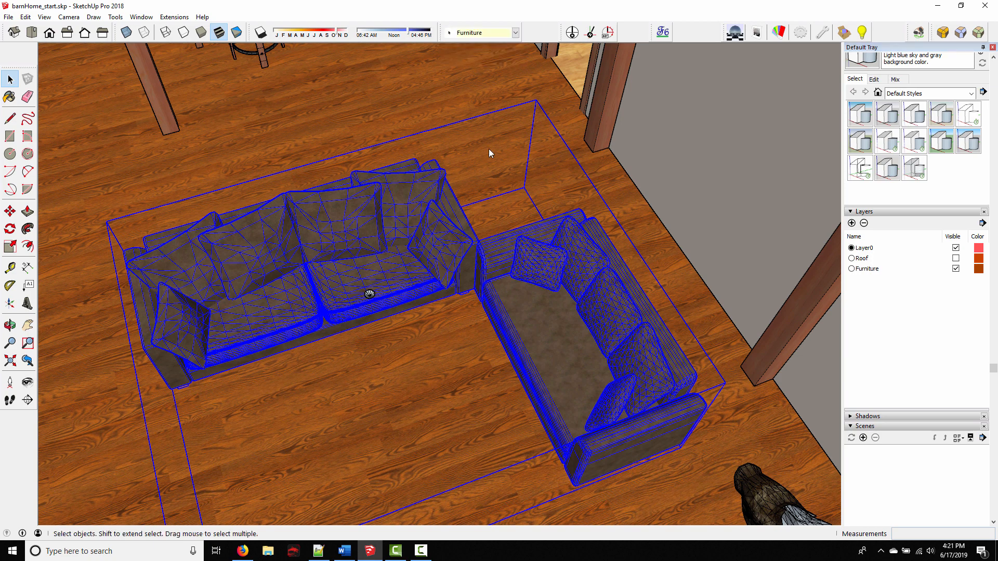
click(956, 269)
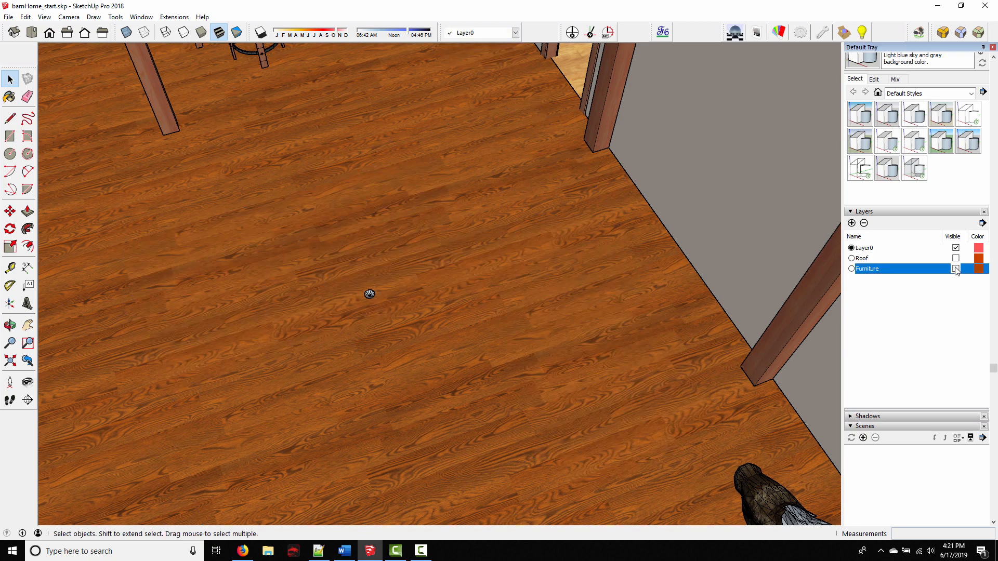
click(956, 269)
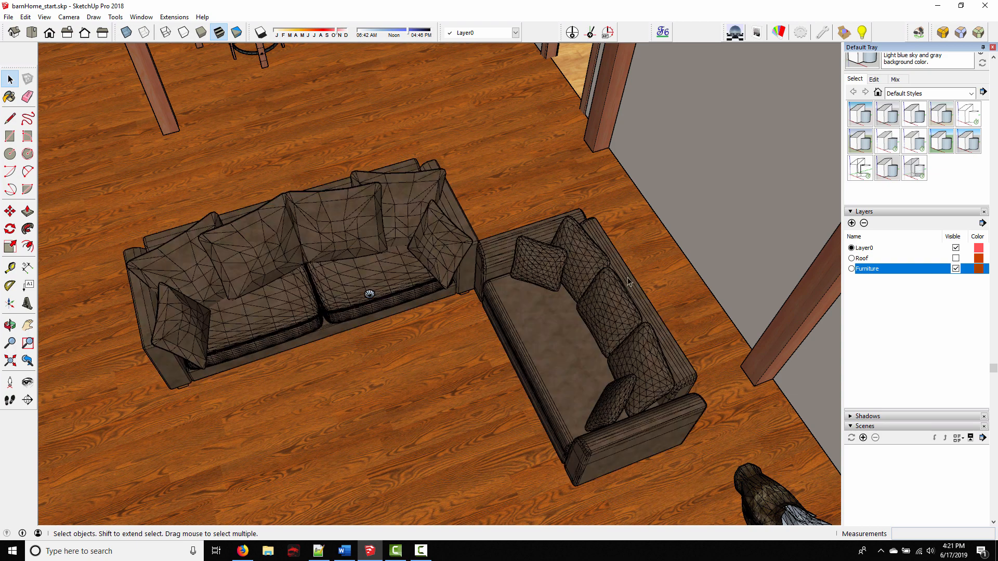
click(581, 292)
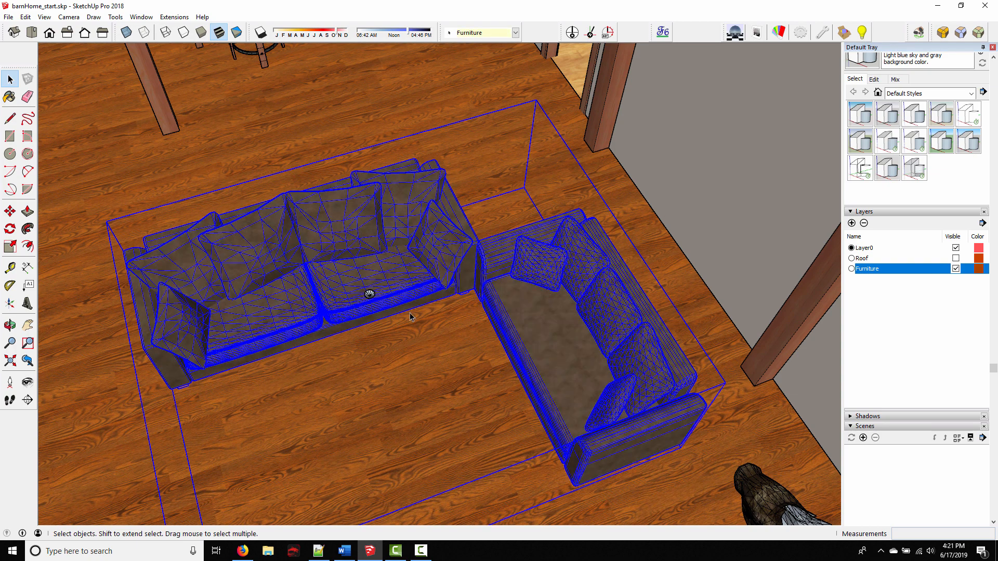
click(218, 136)
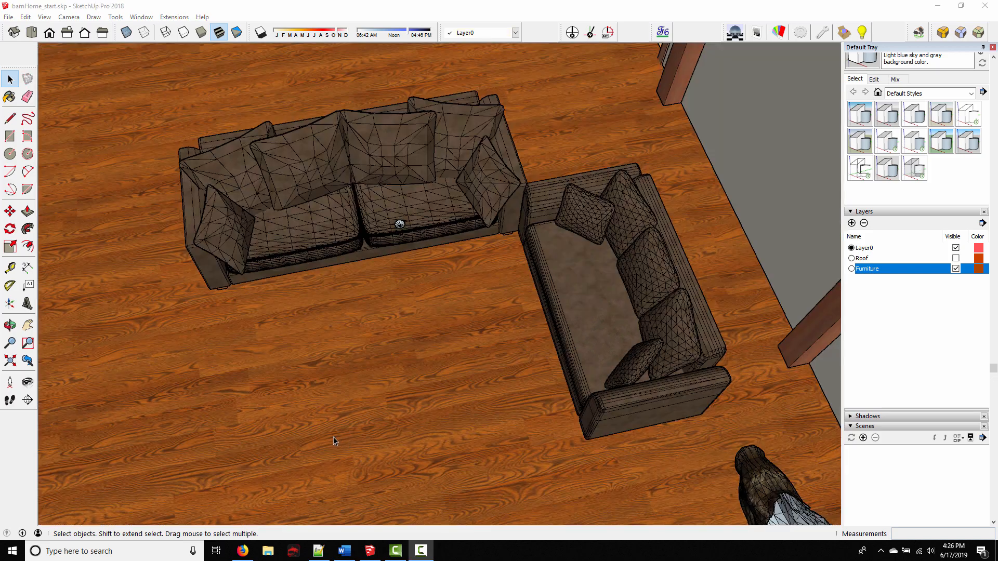
Select one of the dining table's front legs together with all of its connected edges and faces
middle_drag(332, 441, 278, 292)
middle_drag(416, 359, 496, 279)
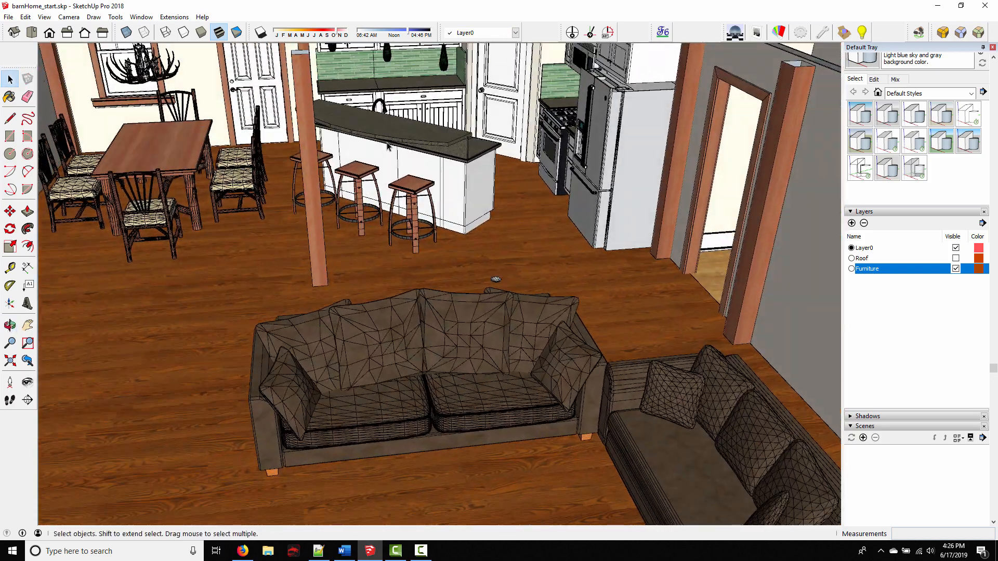
shift+middle_drag(409, 169, 546, 294)
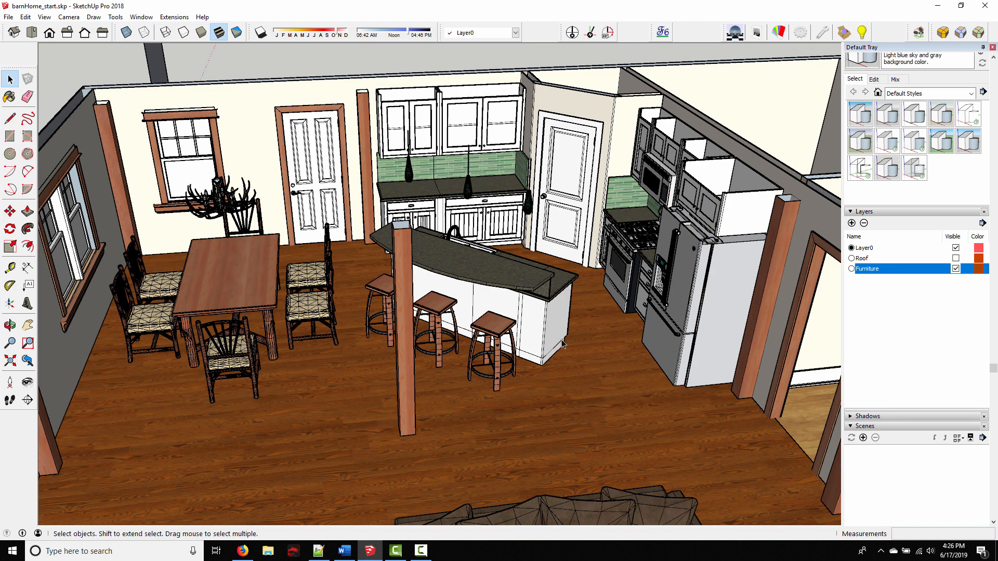
middle_drag(274, 338, 395, 345)
scroll(416, 350, up, 3)
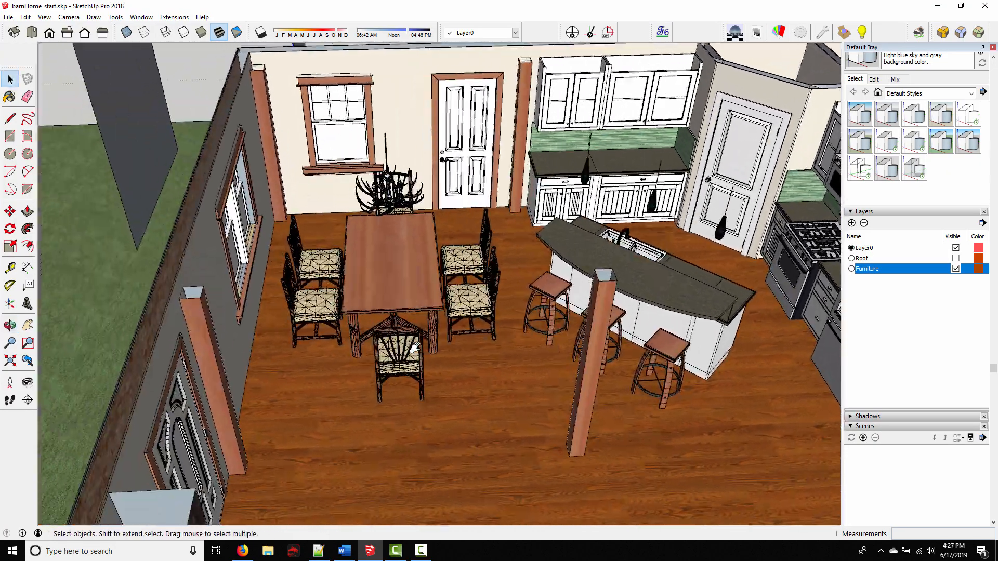
scroll(416, 349, up, 8)
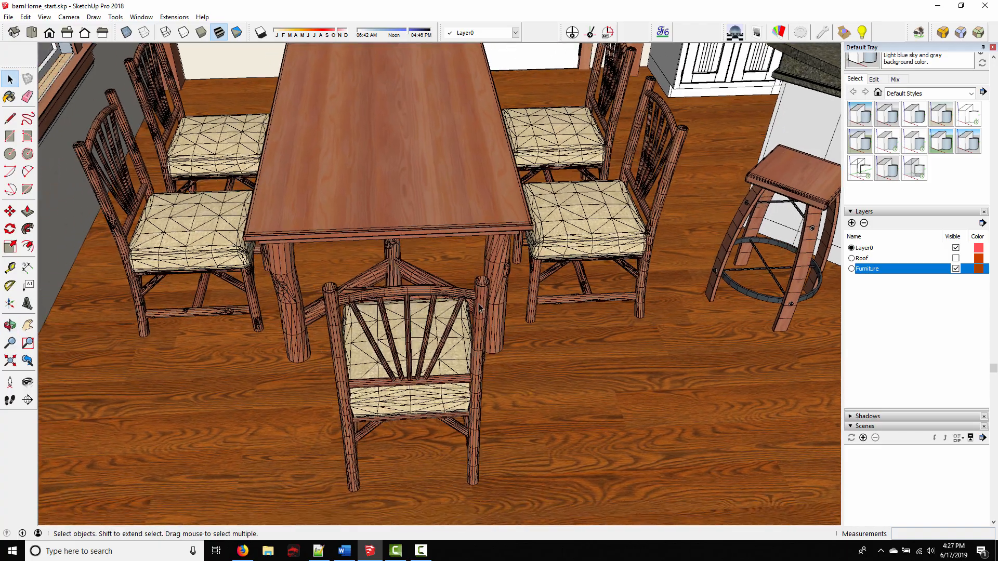
scroll(479, 305, up, 2)
middle_drag(479, 304, 433, 300)
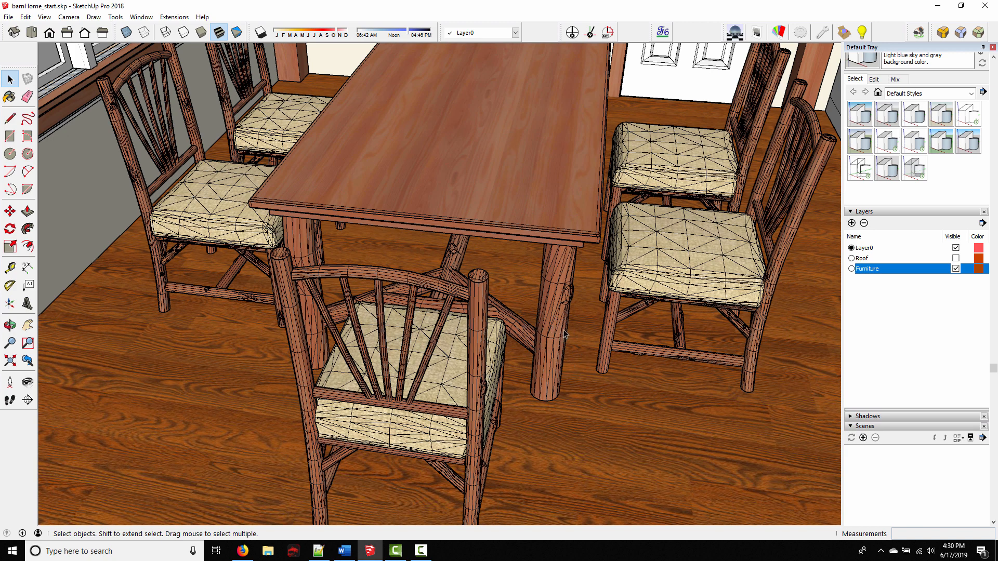
middle_drag(606, 288, 428, 296)
click(424, 310)
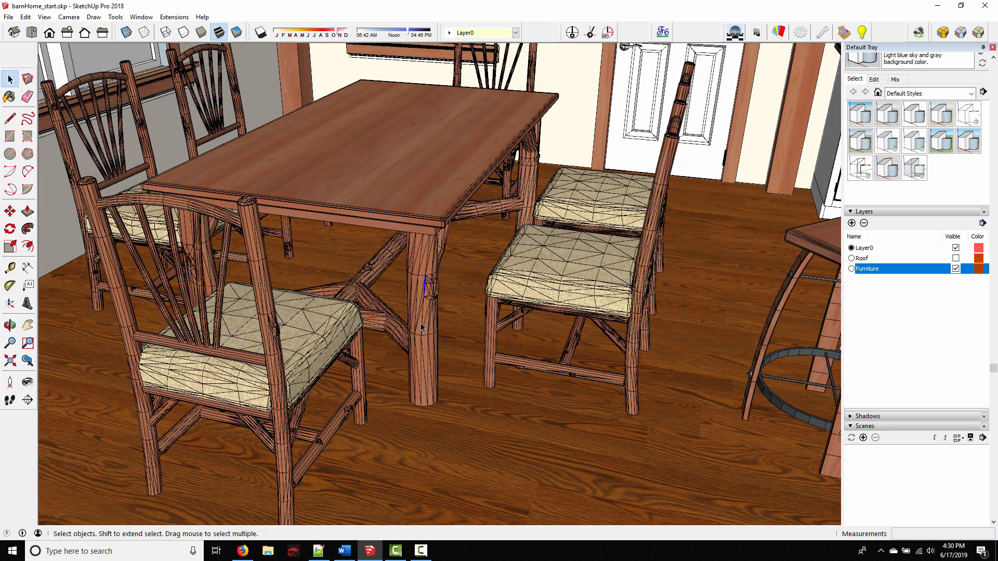
triple_click(420, 296)
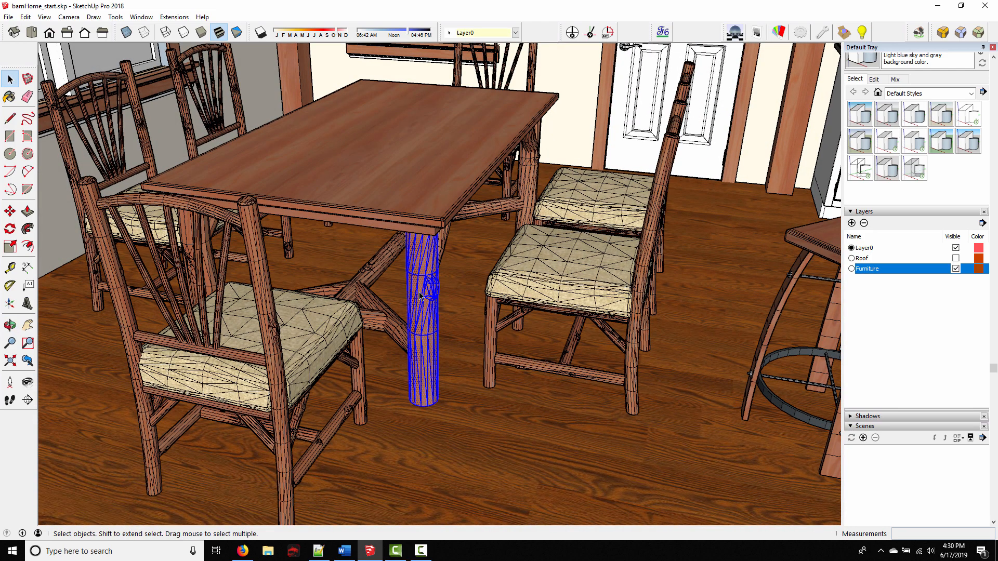
Add the dining table's other three legs and the long stretcher beneath the tabletop to the selection
mouse_move(420, 295)
middle_down()
mouse_move(395, 286)
mouse_move(466, 273)
mouse_move(452, 286)
mouse_move(467, 290)
mouse_move(437, 297)
mouse_move(312, 294)
mouse_move(417, 281)
middle_up()
scroll(417, 279, up, 2)
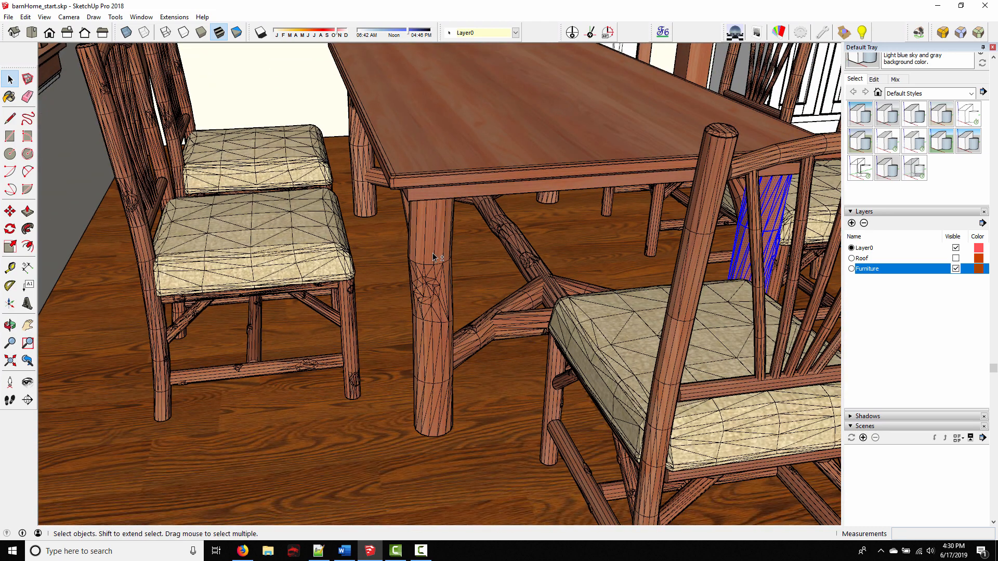
shift+click(433, 256)
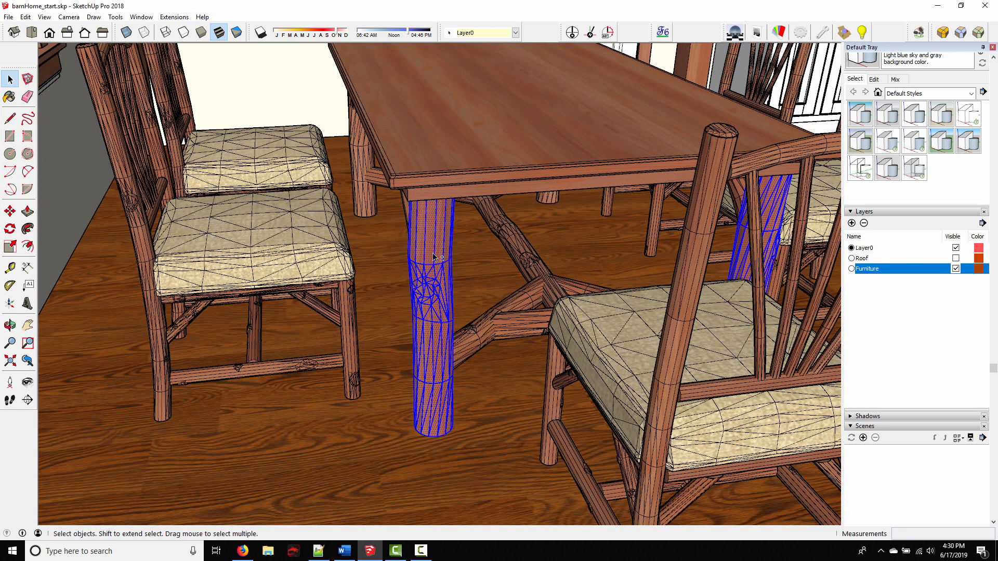
shift+click(362, 162)
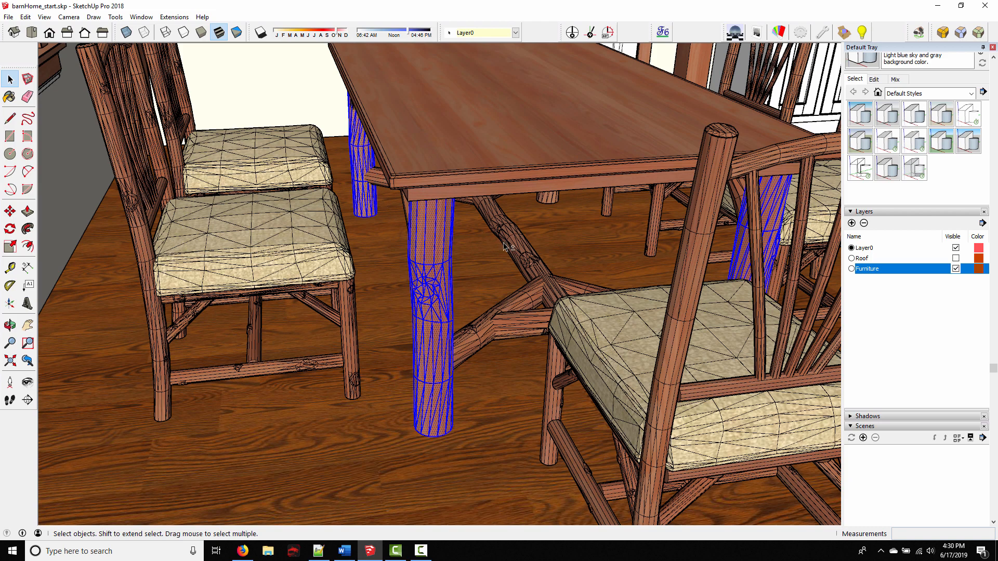
shift+click(512, 247)
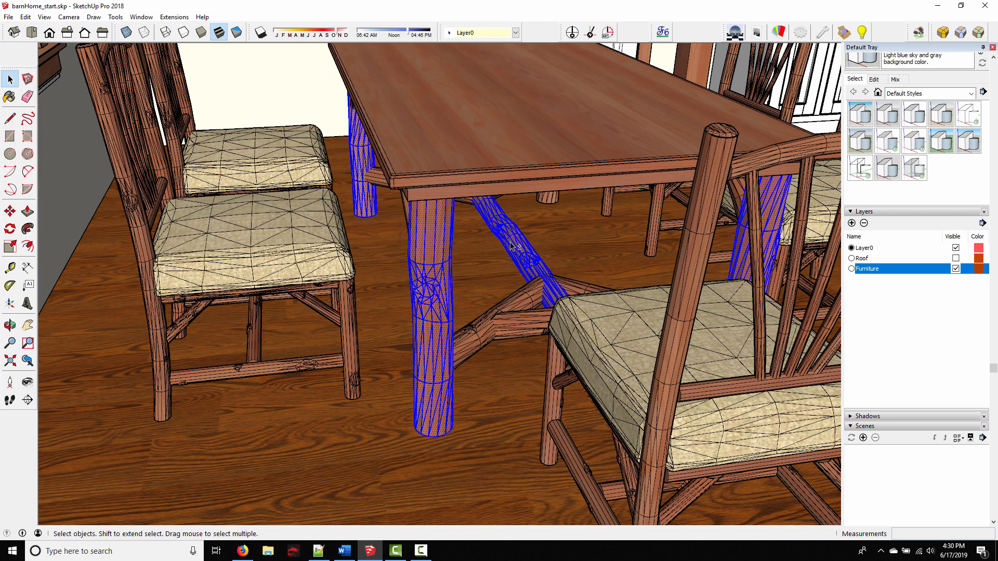
middle_drag(608, 247, 712, 216)
scroll(712, 216, down, 5)
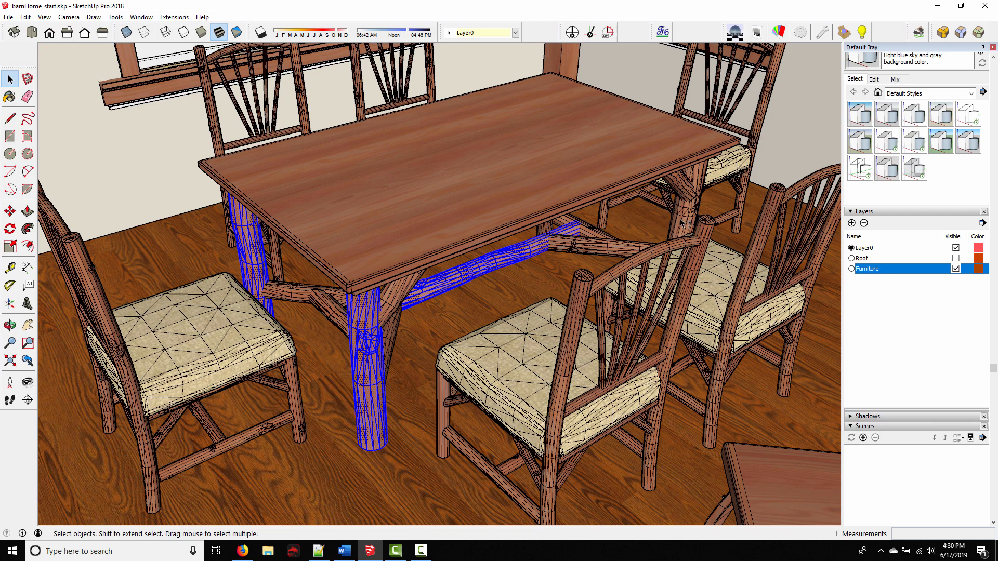
shift+click(682, 221)
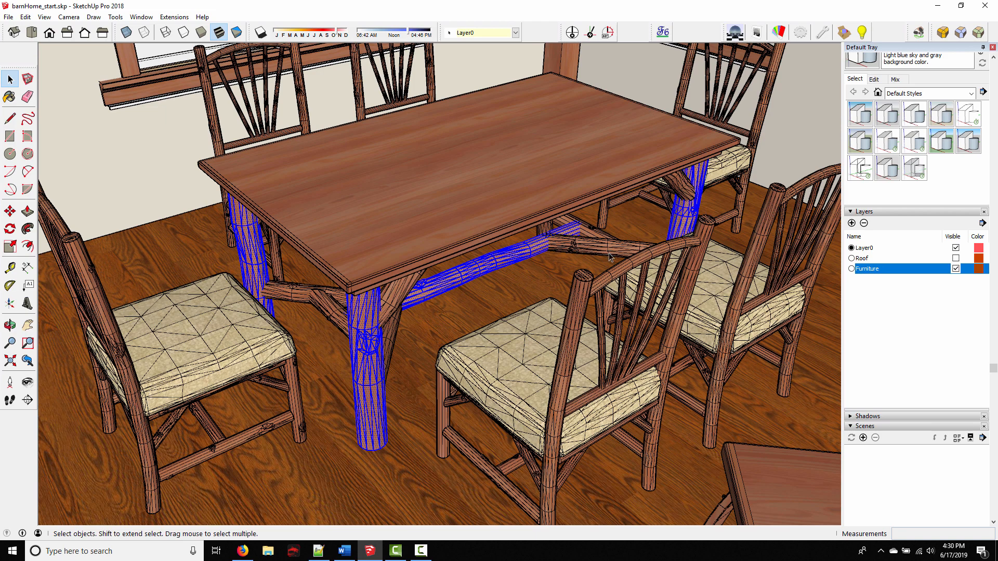
Extend the selection to the remaining braces under the dining table
middle_drag(385, 345, 198, 265)
scroll(448, 318, up, 1)
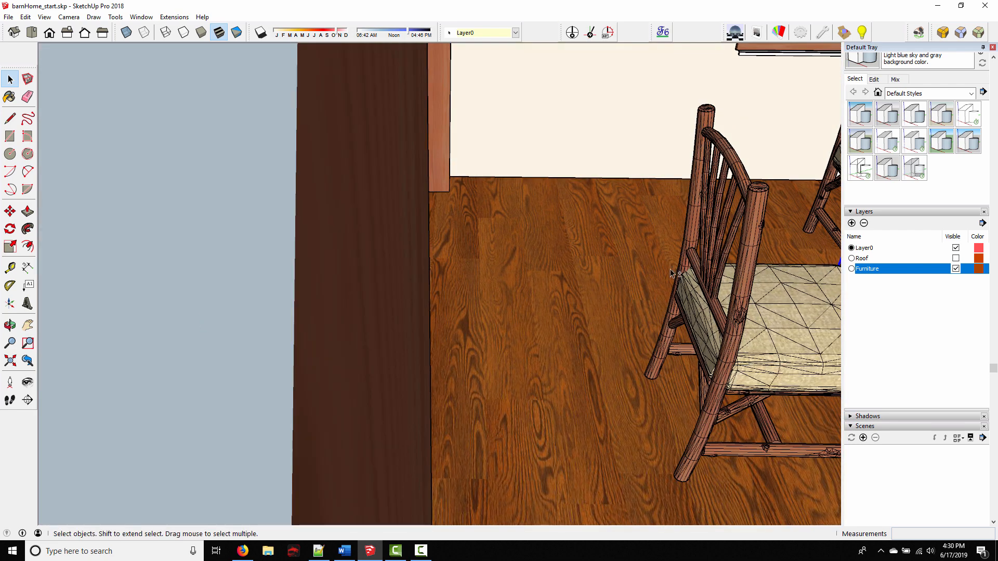
shift+middle_drag(678, 272, 364, 322)
shift+middle_drag(756, 260, 542, 333)
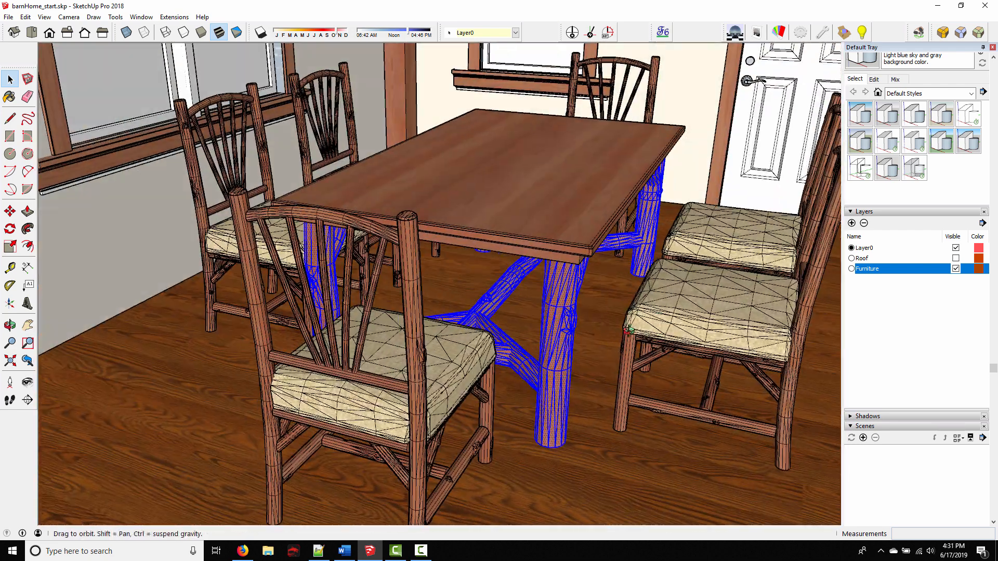
middle_drag(629, 330, 597, 335)
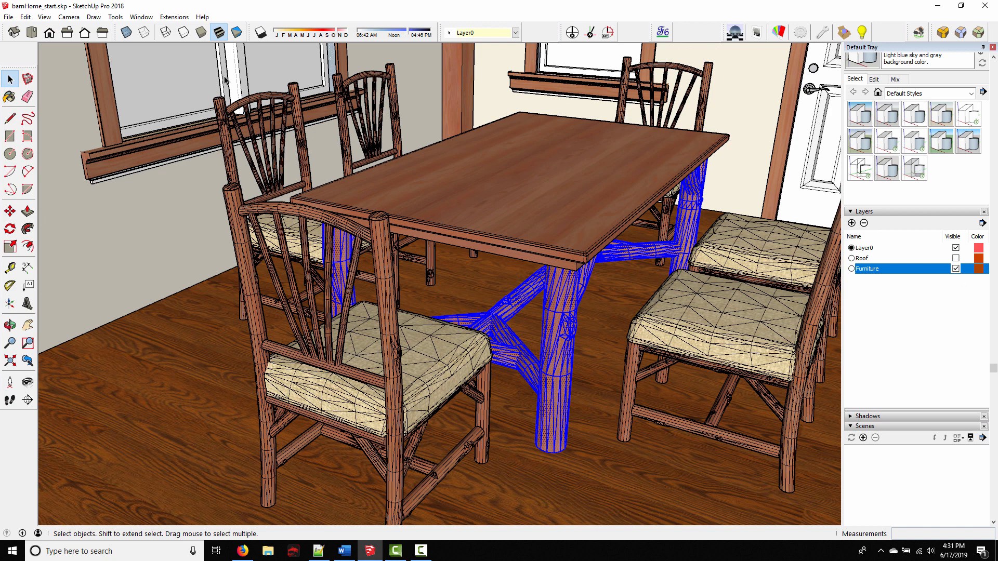
Show the Soften Edges settings in the tray and enable Soften coplanar for the selected table legs and braces
click(176, 18)
mouse_move(198, 22)
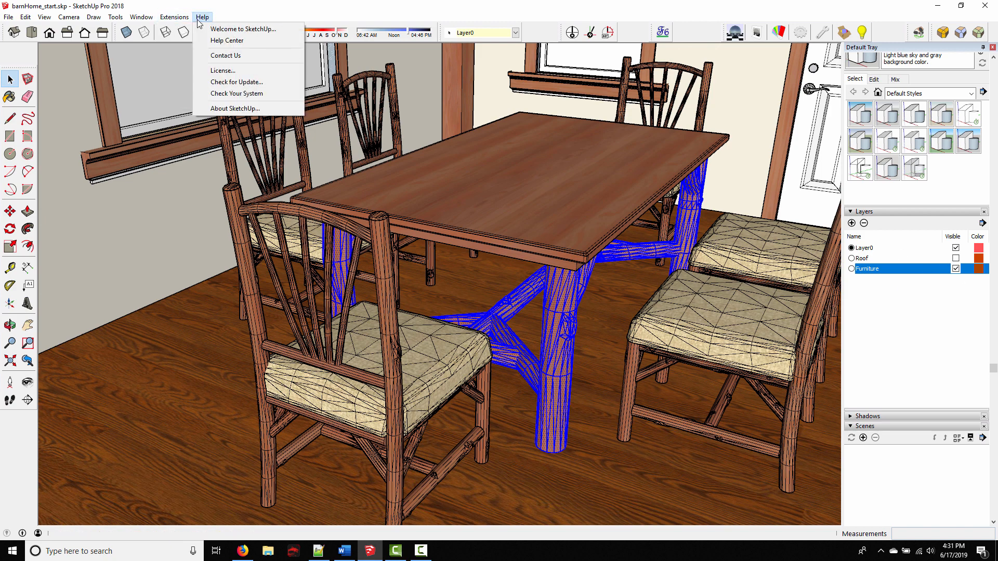
mouse_move(147, 19)
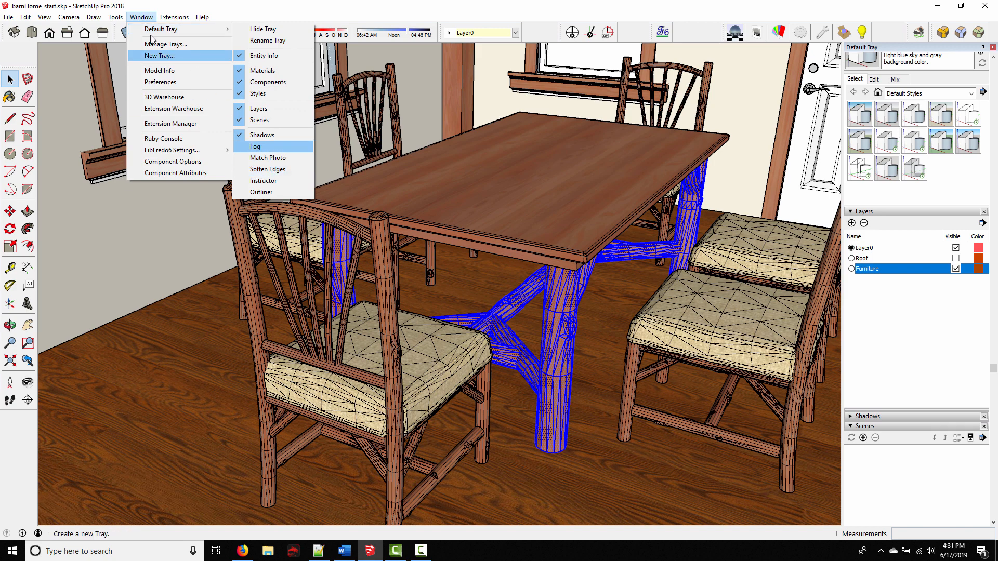
click(262, 171)
scroll(905, 388, down, 1)
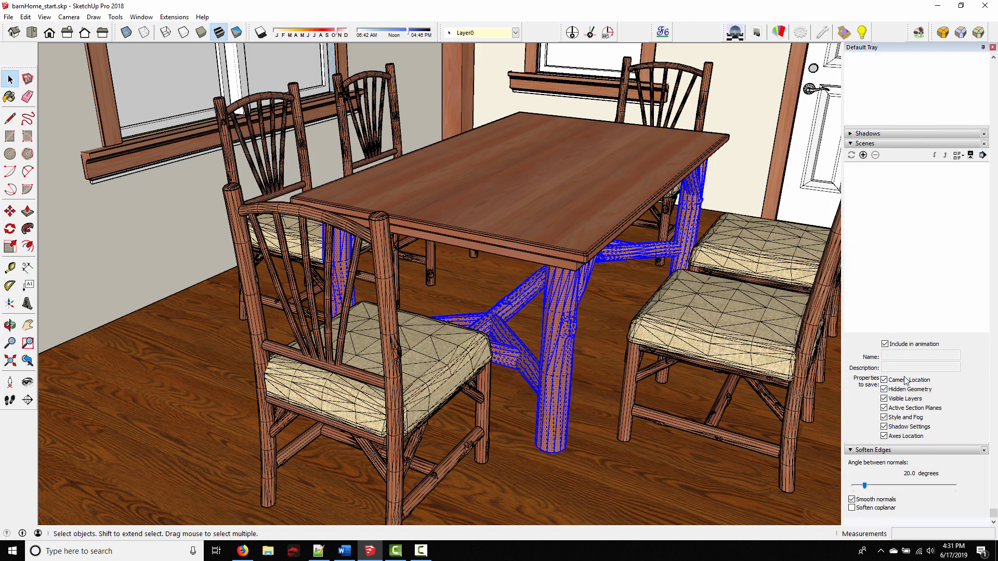
click(853, 508)
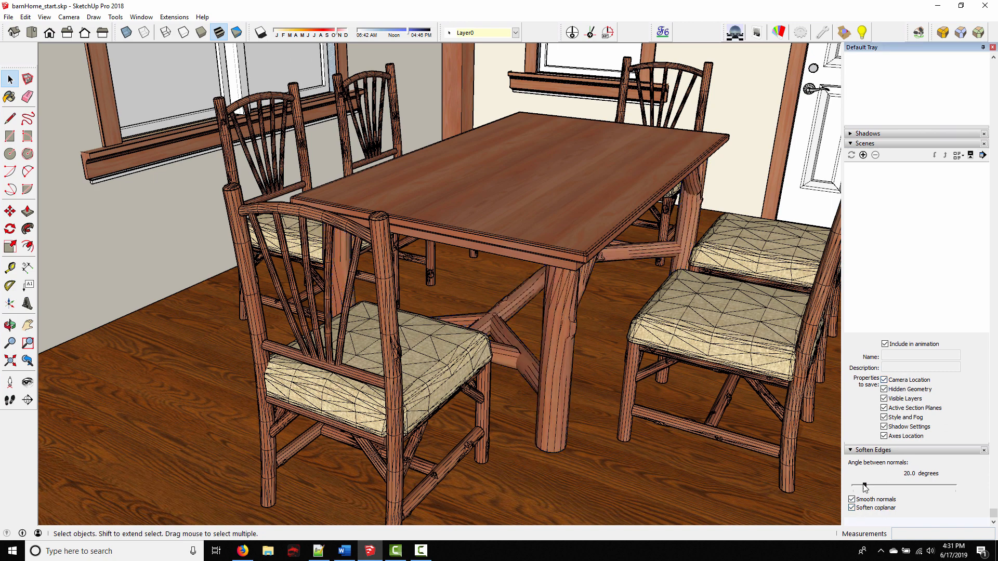
Soften the selected table legs and braces at an angle of 107.8 degrees and make them a group
drag(864, 486, 918, 493)
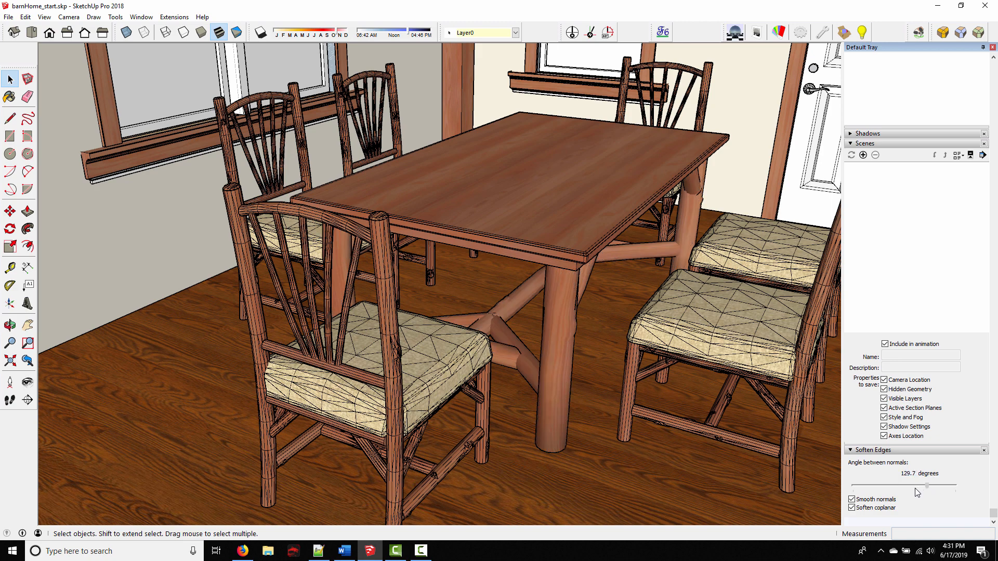
click(555, 265)
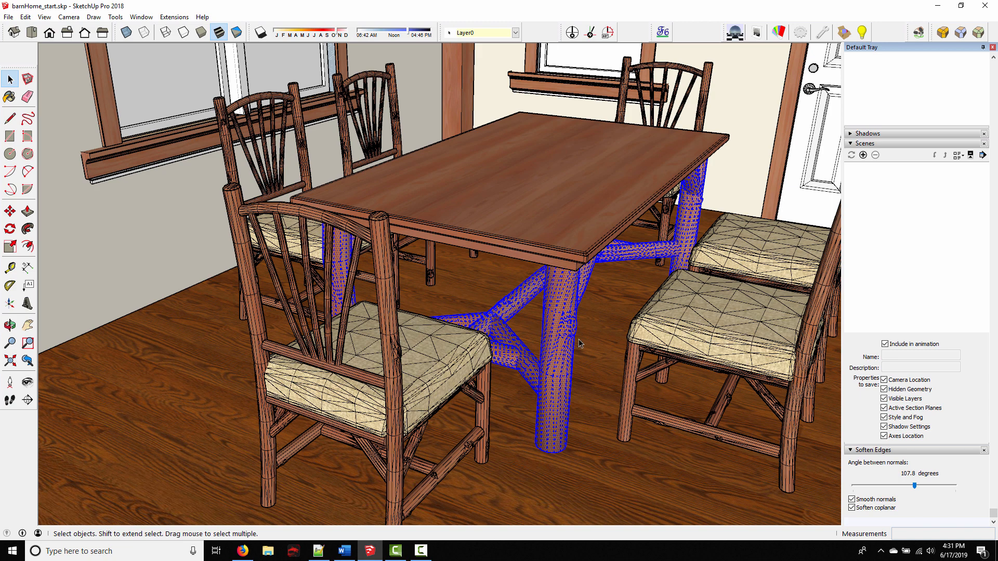
right_click(552, 352)
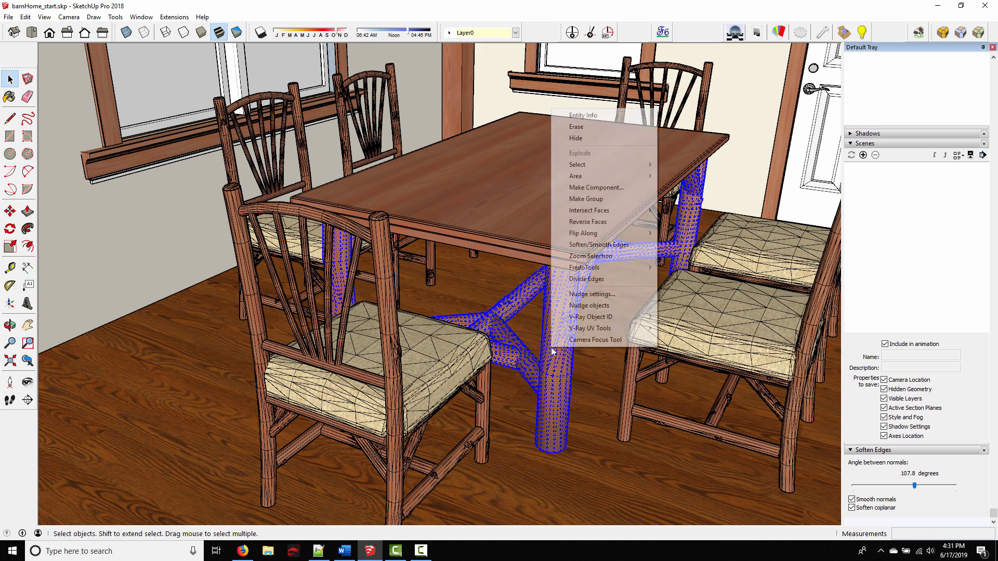
click(578, 202)
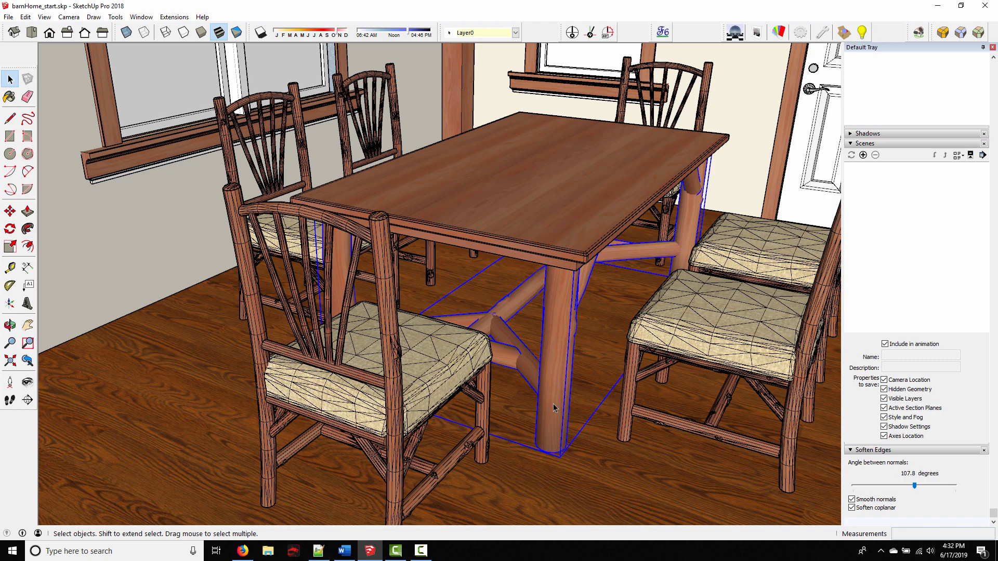
click(565, 485)
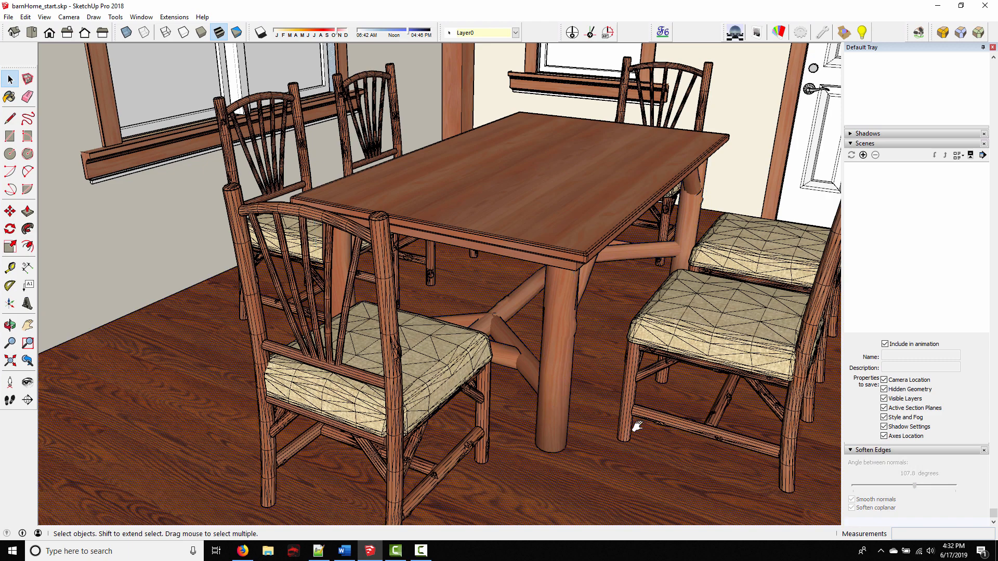
Select the entire dining chair at the near end of the table and soften its edges at 106.9 degrees
middle_drag(630, 423, 822, 236)
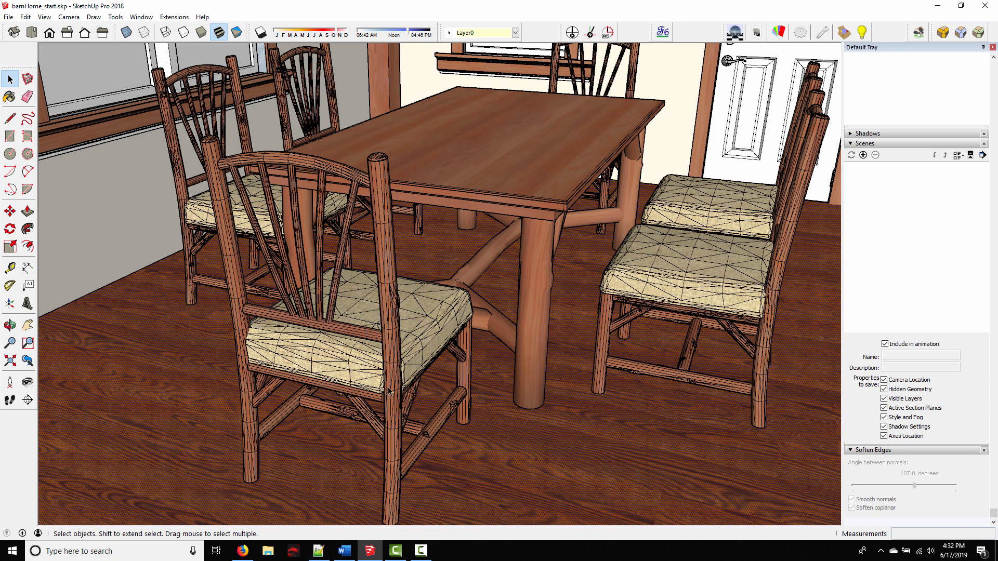
middle_drag(293, 301, 387, 372)
middle_drag(395, 306, 429, 322)
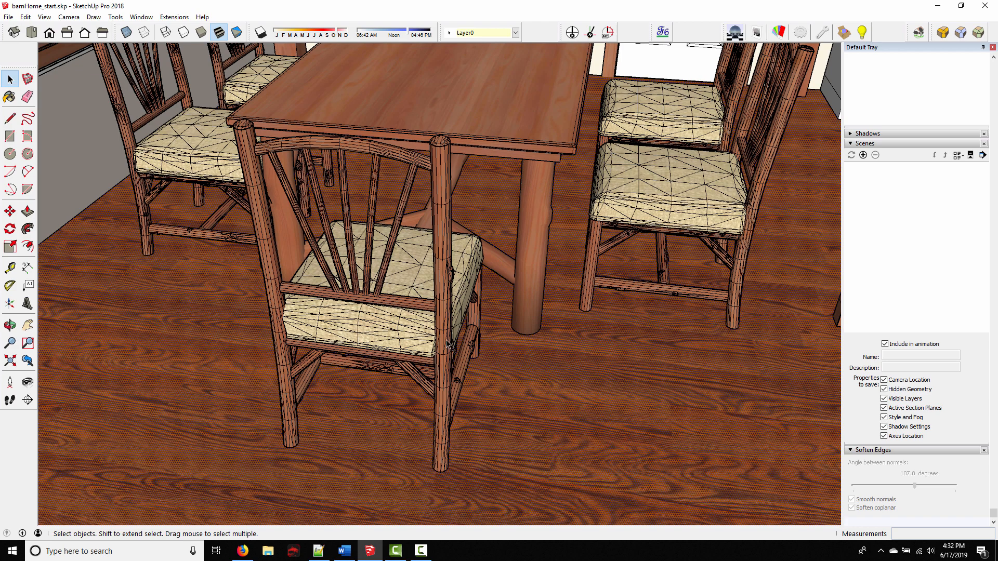
middle_drag(451, 338, 344, 341)
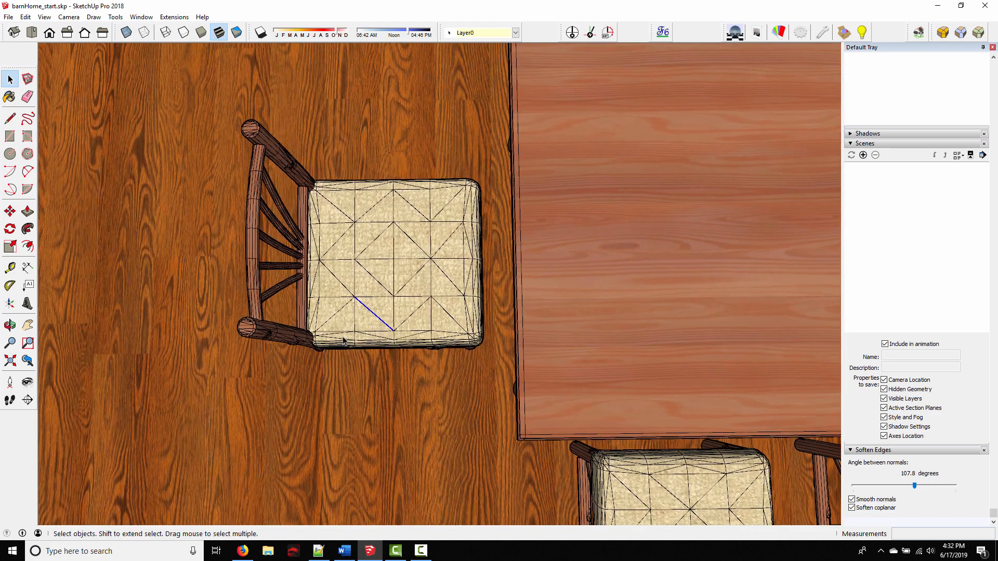
drag(188, 96, 494, 409)
middle_drag(496, 244, 504, 240)
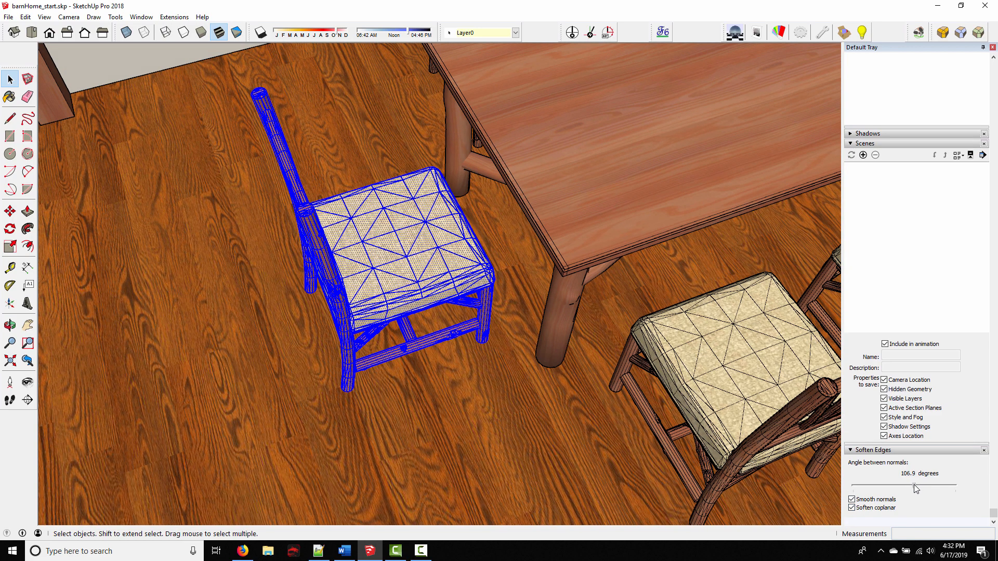
Soften the edges of the four selected side chairs, including coplanar edges, and make the chairs a group
middle_drag(422, 357, 479, 260)
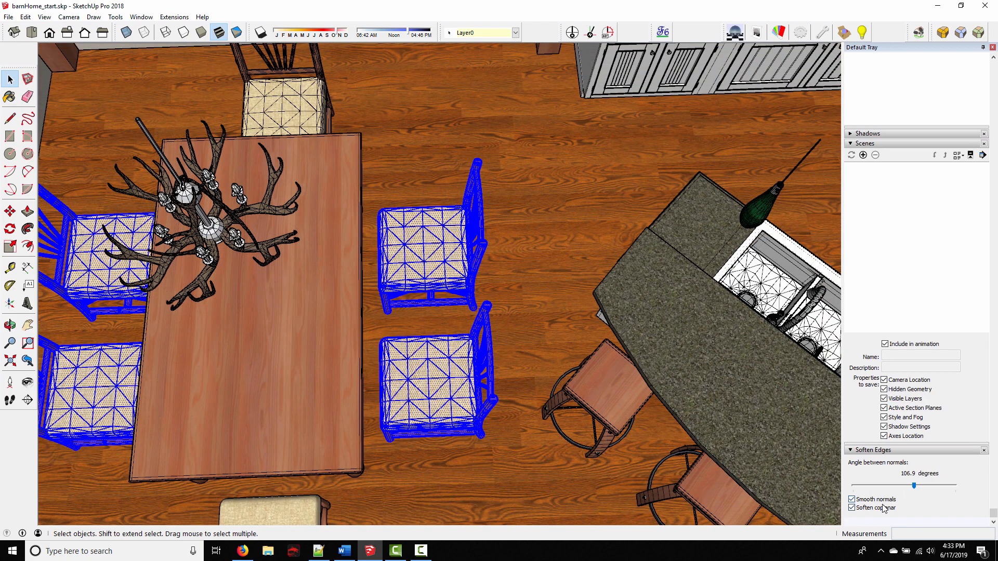
click(852, 508)
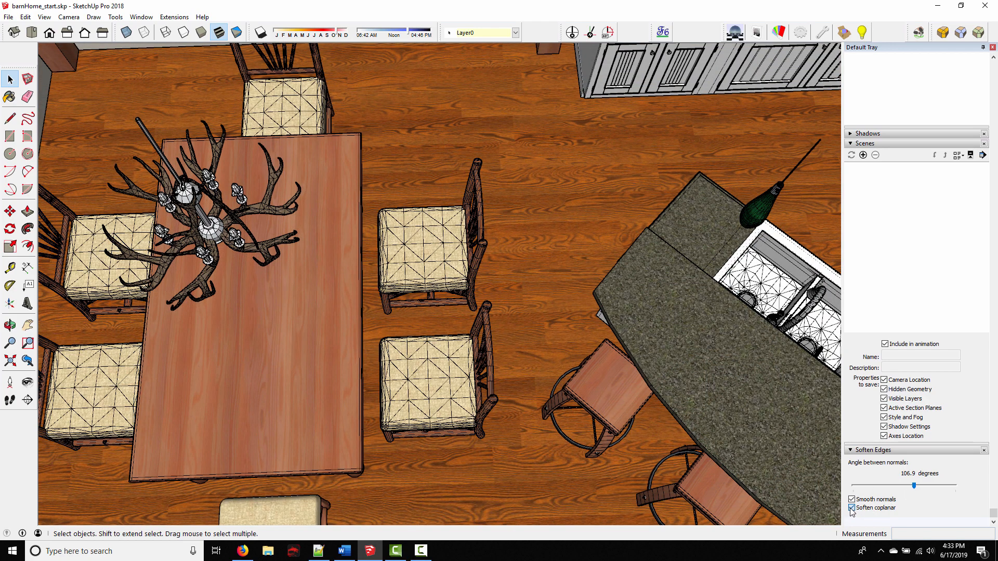
click(852, 509)
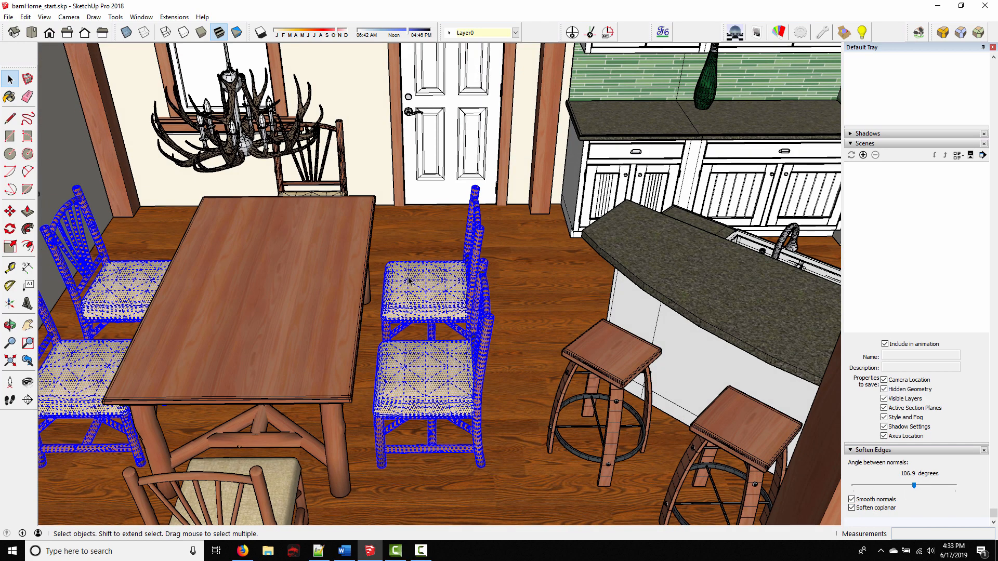
middle_drag(409, 281, 457, 322)
right_click(466, 333)
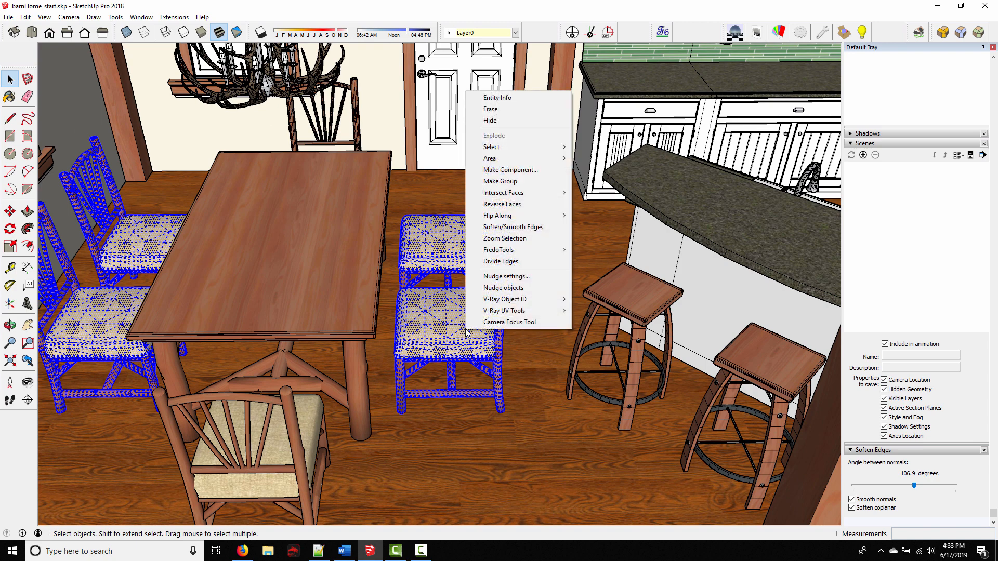
click(490, 183)
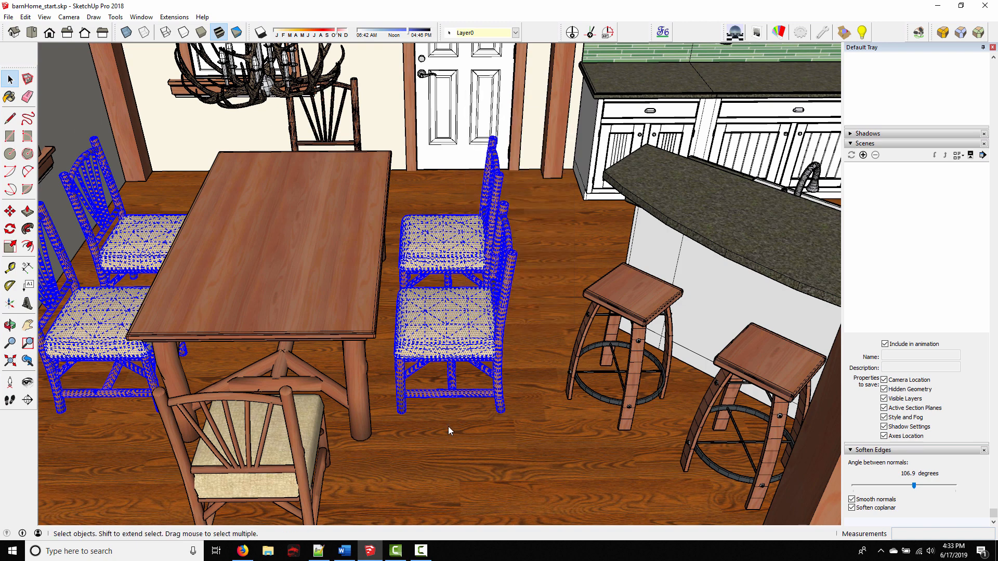
click(464, 429)
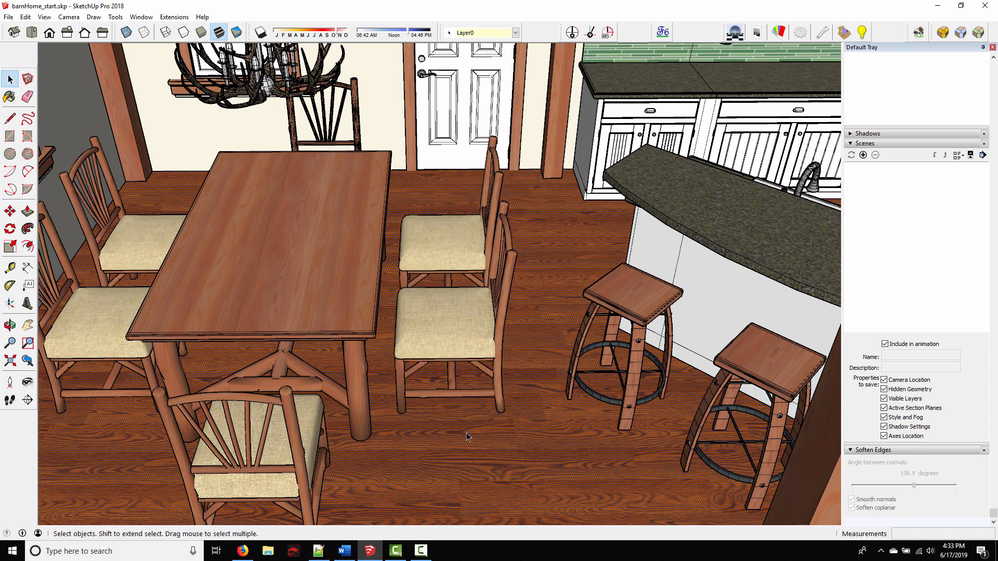
Switch the face style to Monochrome for the dining room view
shift+middle_drag(431, 440, 519, 320)
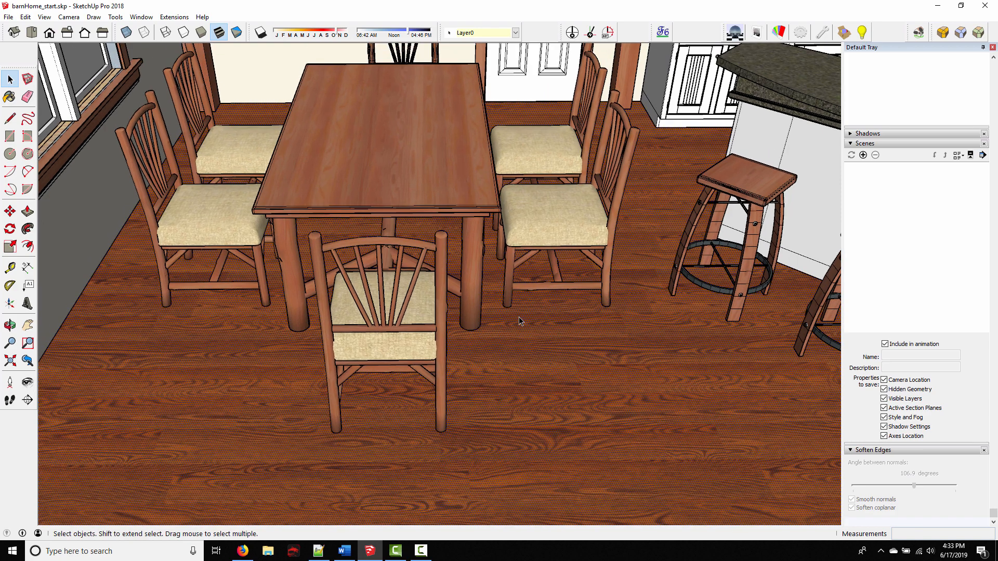
middle_drag(538, 370, 496, 296)
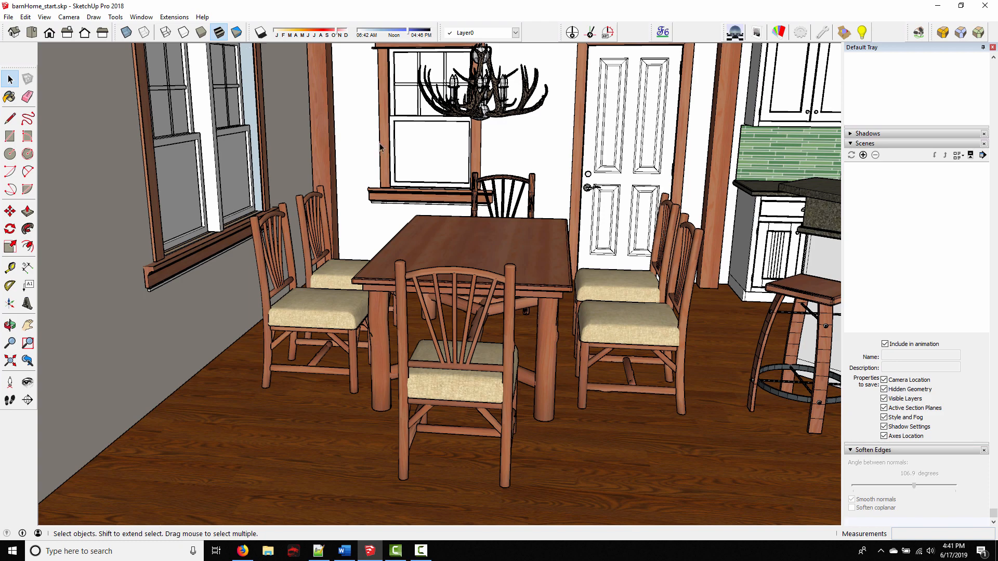
middle_drag(566, 174, 350, 200)
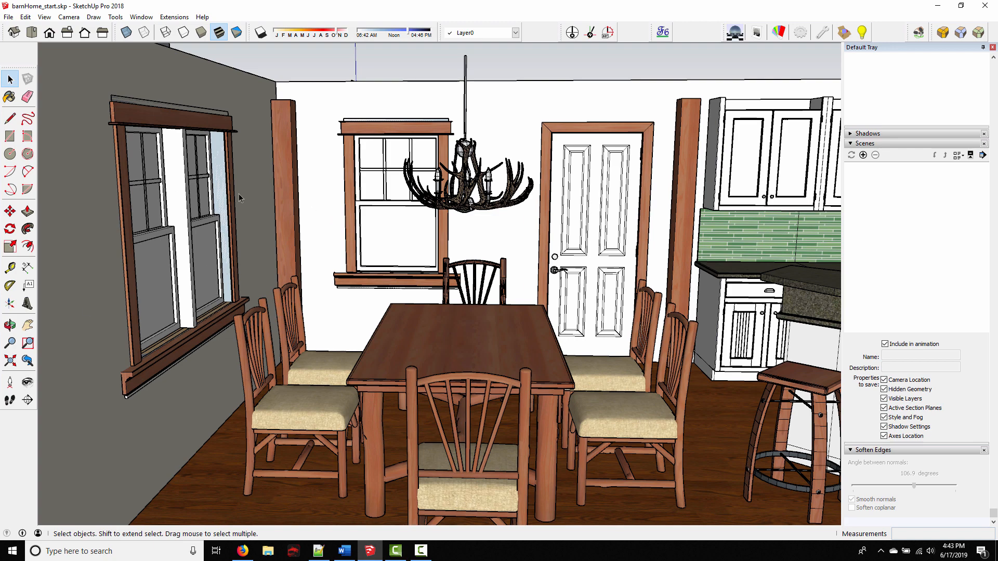
middle_drag(239, 198, 328, 273)
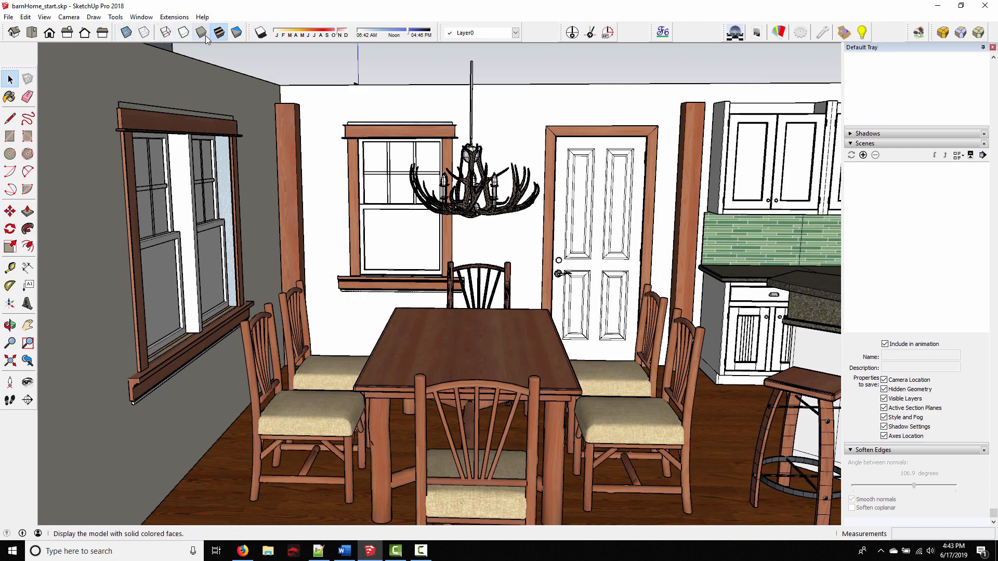
click(236, 34)
Examine the dining room's side-wall window up close for jamb faces showing the back-face color
middle_drag(555, 456, 483, 205)
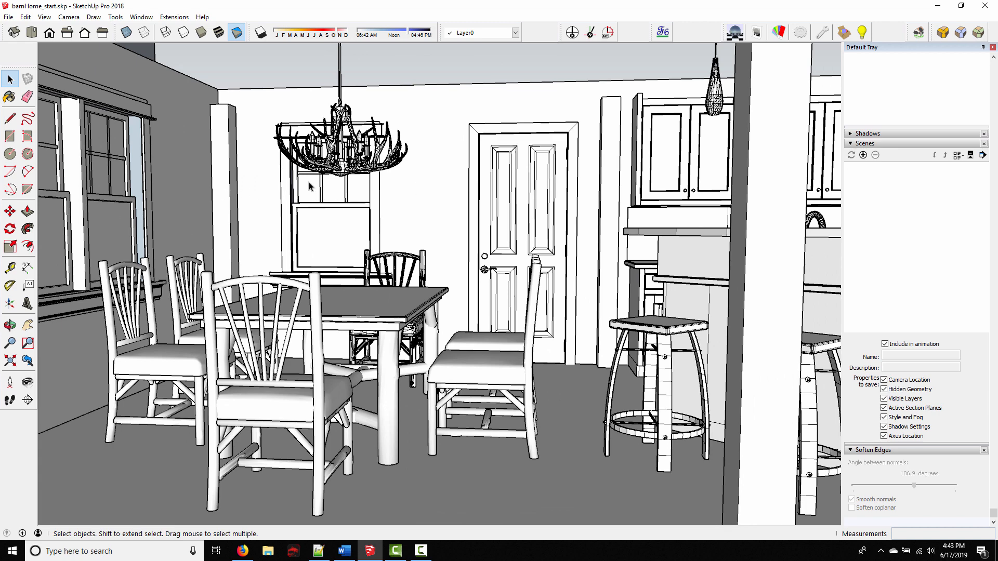
middle_drag(226, 251, 250, 237)
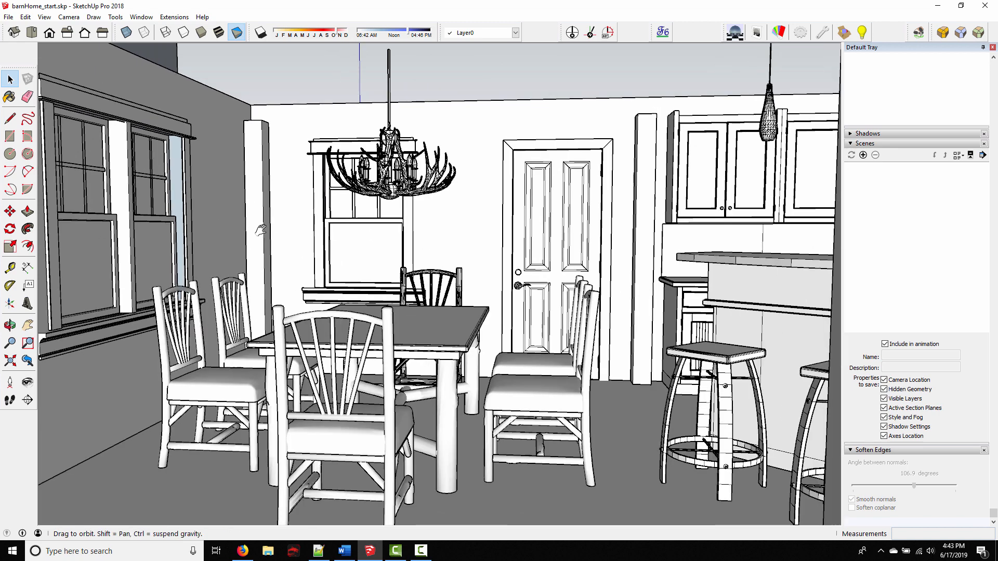
scroll(268, 224, up, 4)
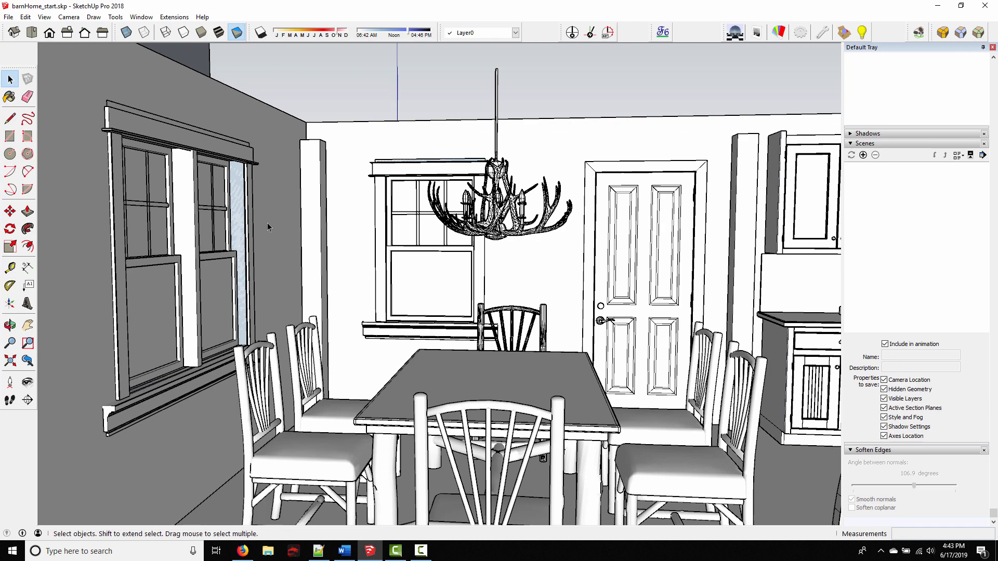
scroll(267, 223, up, 6)
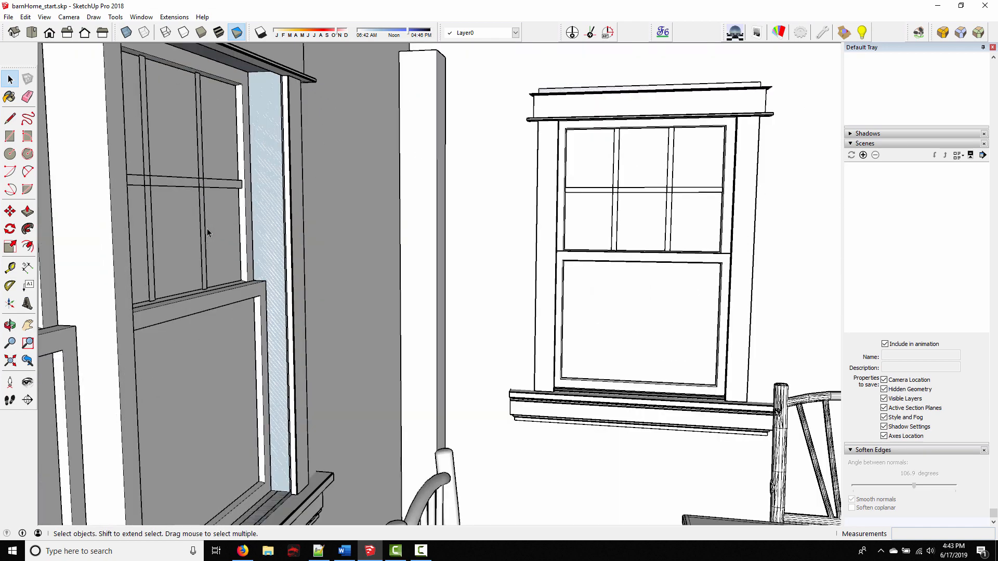
mouse_move(206, 230)
middle_down()
mouse_move(350, 216)
mouse_move(254, 259)
mouse_move(425, 200)
middle_up()
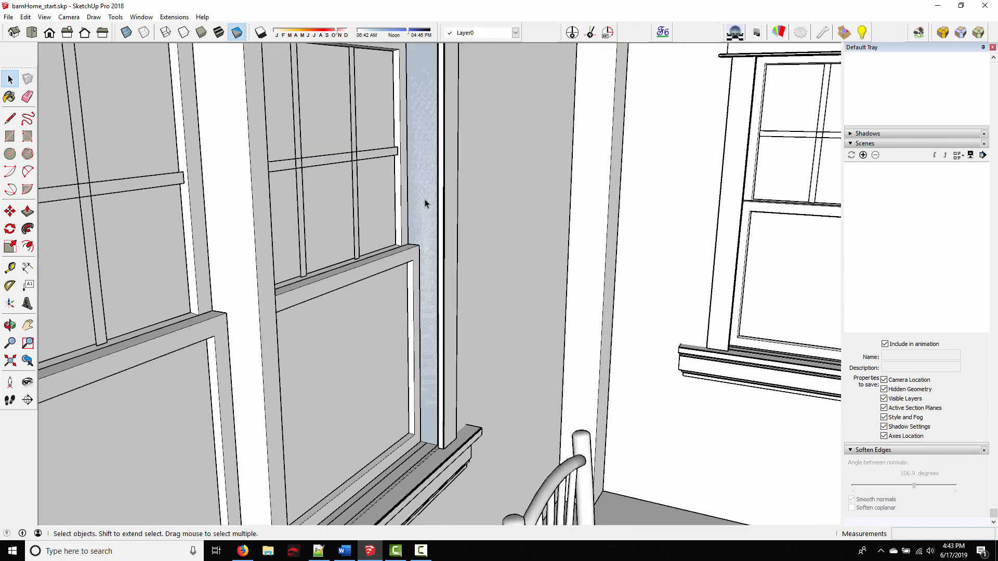
middle_drag(402, 241, 556, 206)
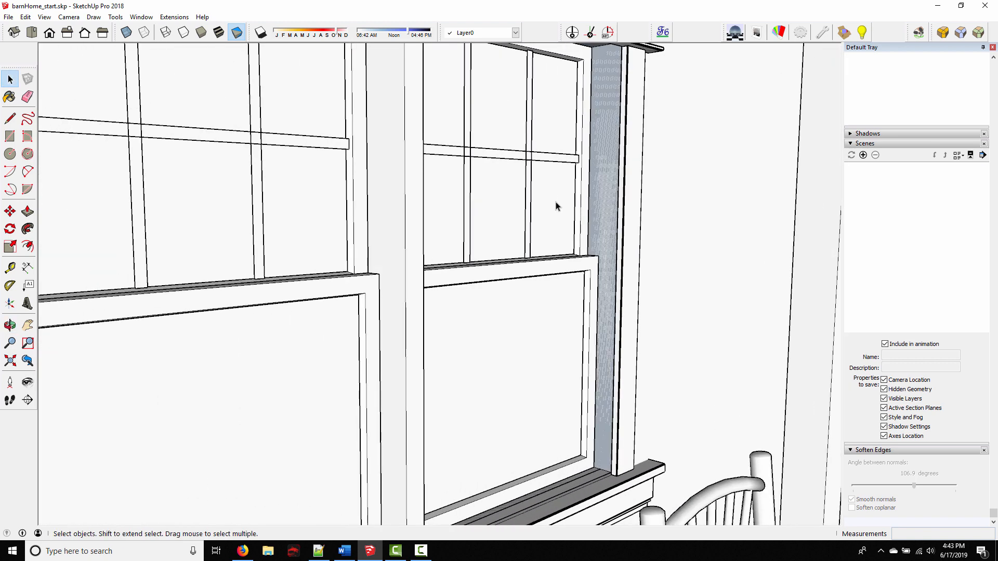
middle_drag(333, 208, 212, 241)
scroll(210, 229, up, 2)
click(208, 231)
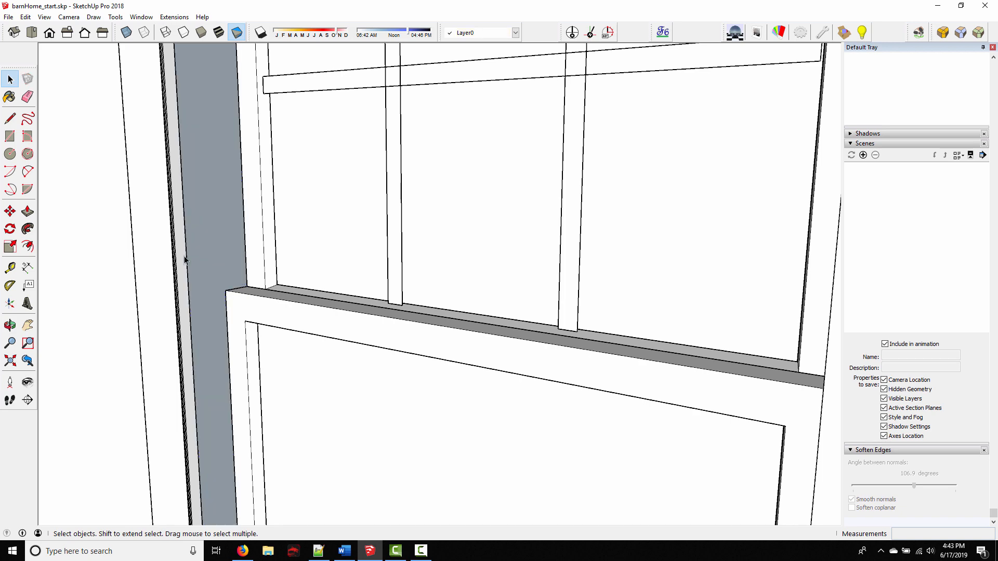
middle_drag(184, 256, 524, 294)
scroll(522, 294, up, 2)
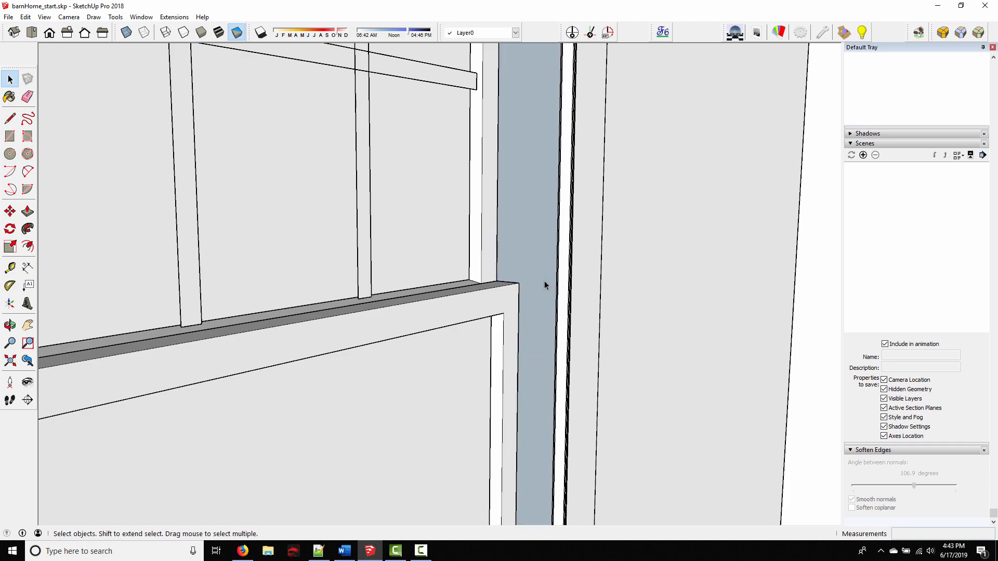
mouse_move(546, 282)
middle_down()
mouse_move(515, 318)
mouse_move(510, 141)
mouse_move(382, 392)
mouse_move(526, 332)
mouse_move(488, 338)
mouse_move(694, 355)
mouse_move(501, 374)
mouse_move(496, 364)
middle_up()
middle_drag(693, 436, 547, 288)
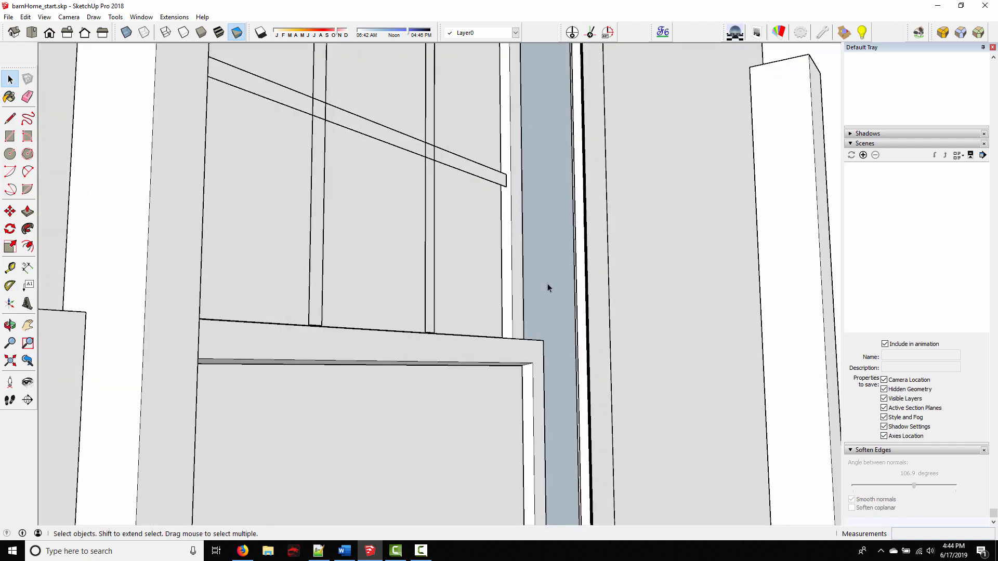
Reverse the blue jamb face of the side-wall window and reverse it back again
right_click(554, 221)
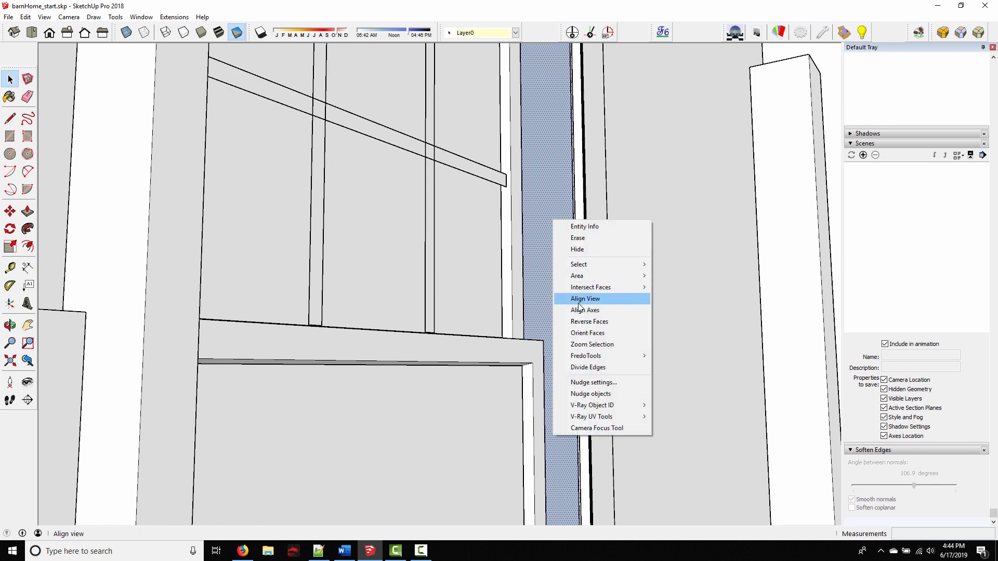
click(583, 322)
mouse_move(566, 285)
middle_down()
mouse_move(350, 336)
mouse_move(588, 354)
mouse_move(170, 355)
mouse_move(492, 326)
mouse_move(495, 289)
mouse_move(533, 262)
middle_up()
right_click(532, 261)
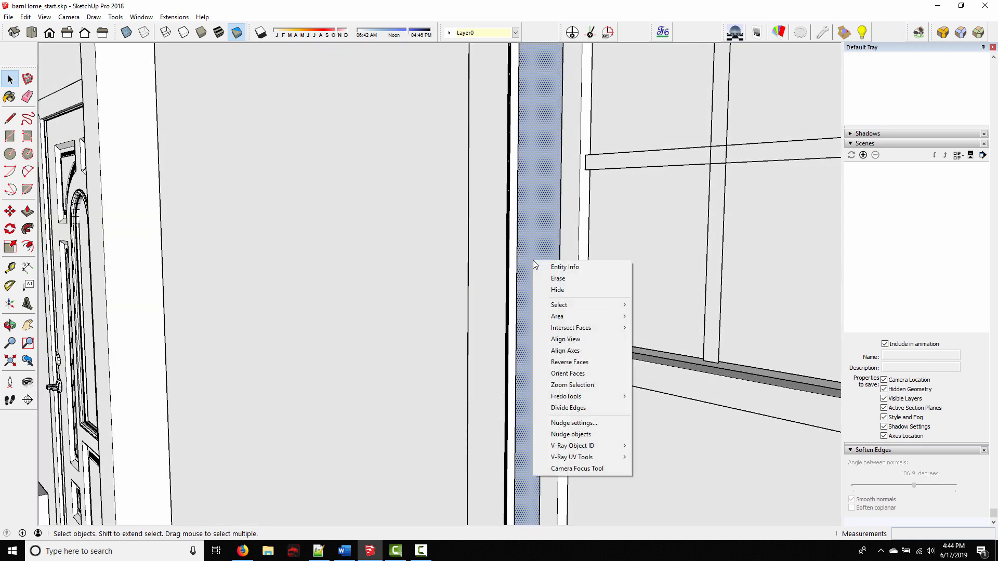
click(568, 362)
Select the blue jamb face beside the lower sash of the side-wall window
middle_drag(564, 363, 465, 305)
right_click(465, 297)
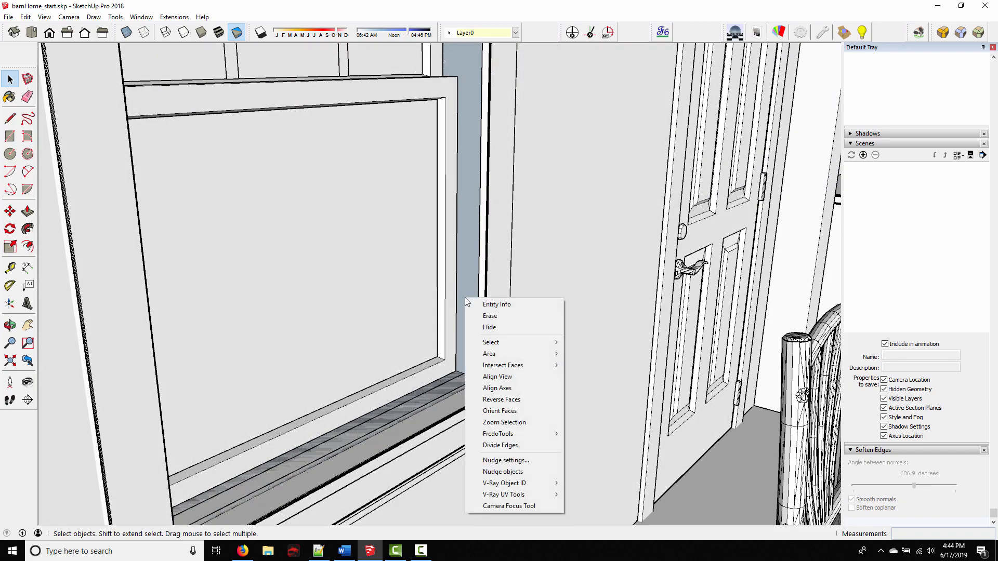
click(471, 274)
right_click(471, 274)
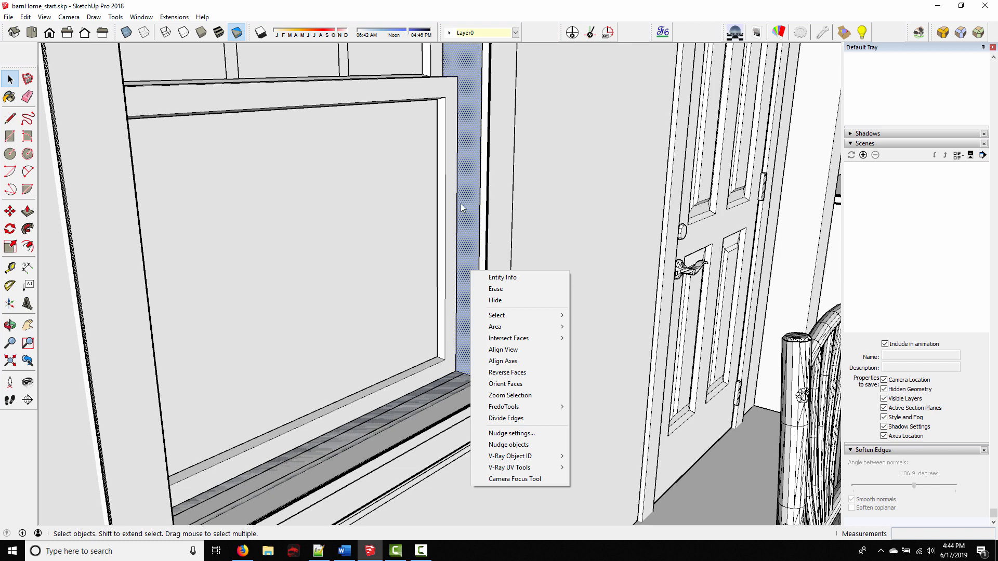
click(494, 150)
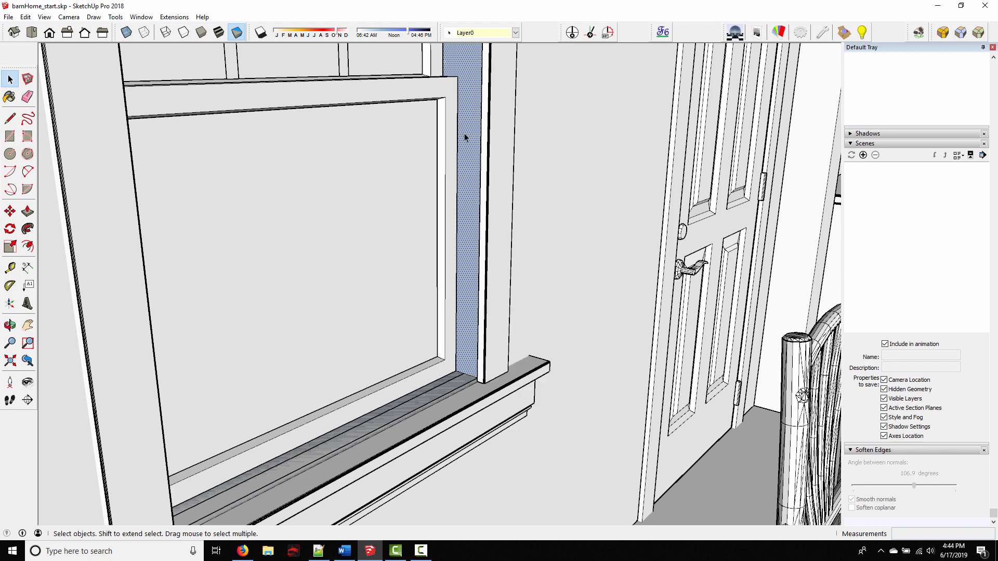
click(488, 136)
shift+middle_drag(468, 135, 448, 213)
scroll(462, 214, up, 4)
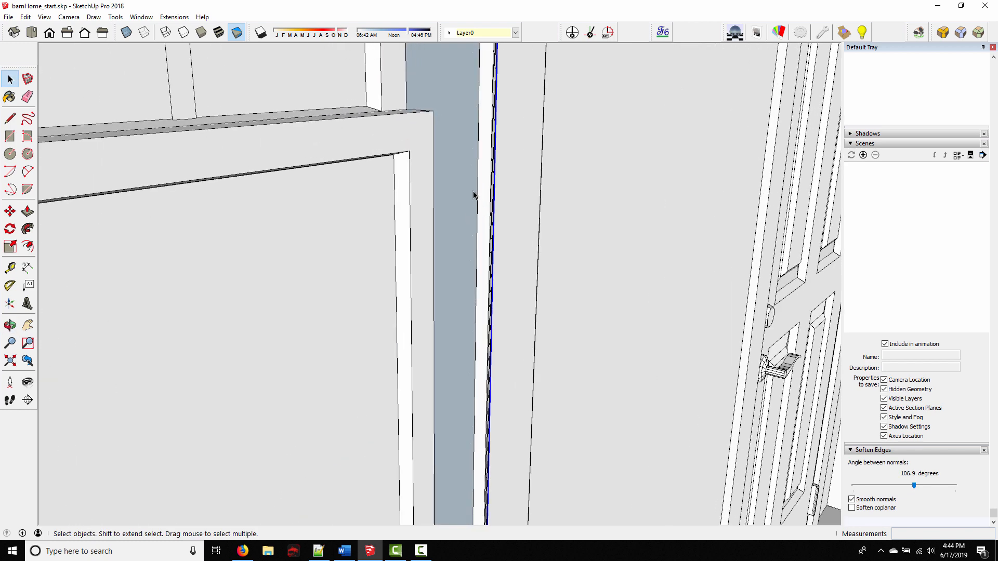
click(451, 231)
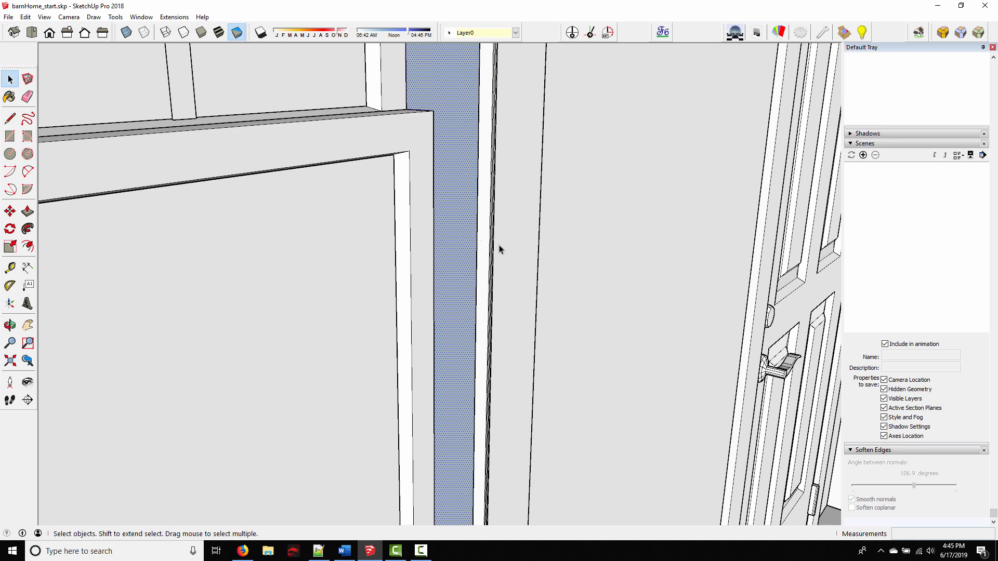
Return to an overview of the dining room and switch the face style to Shaded With Textures
middle_drag(499, 250, 450, 176)
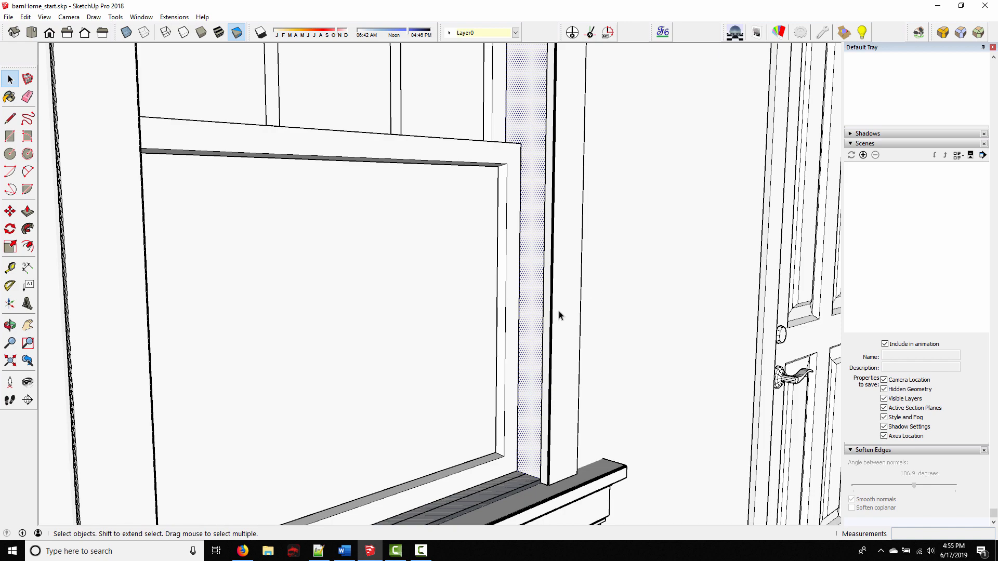
middle_drag(646, 280, 563, 362)
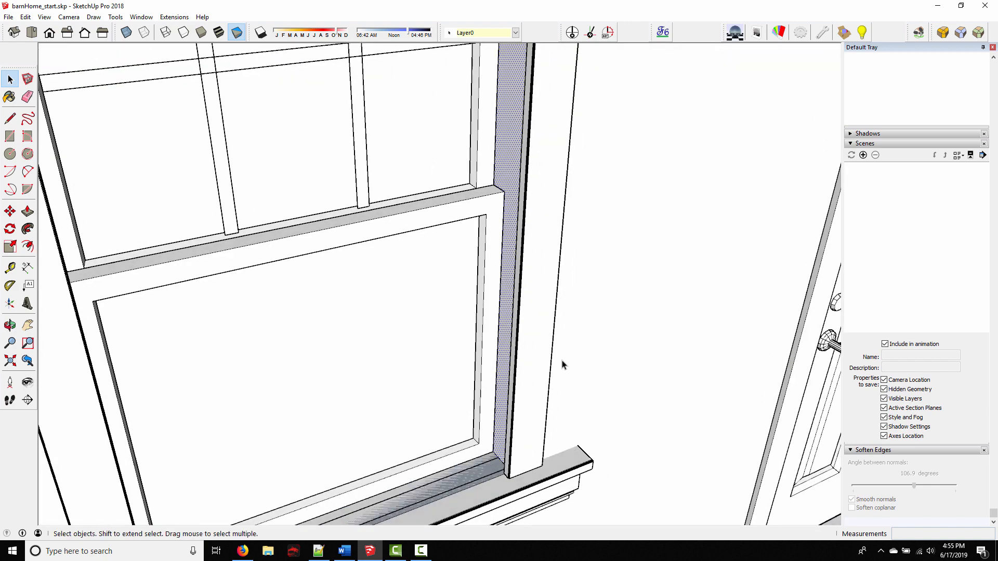
scroll(563, 363, down, 3)
shift+middle_drag(659, 306, 258, 166)
scroll(492, 349, down, 5)
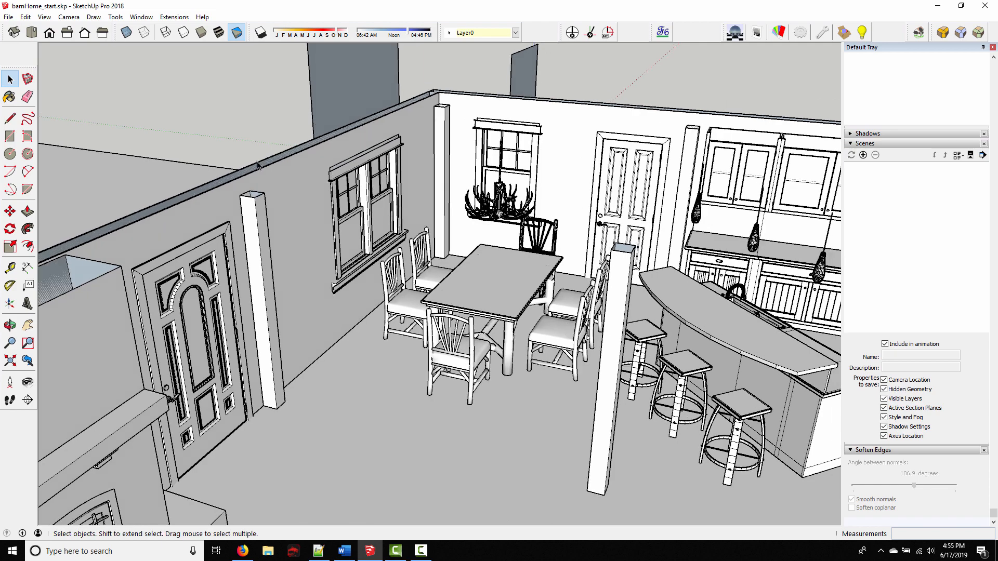
click(221, 37)
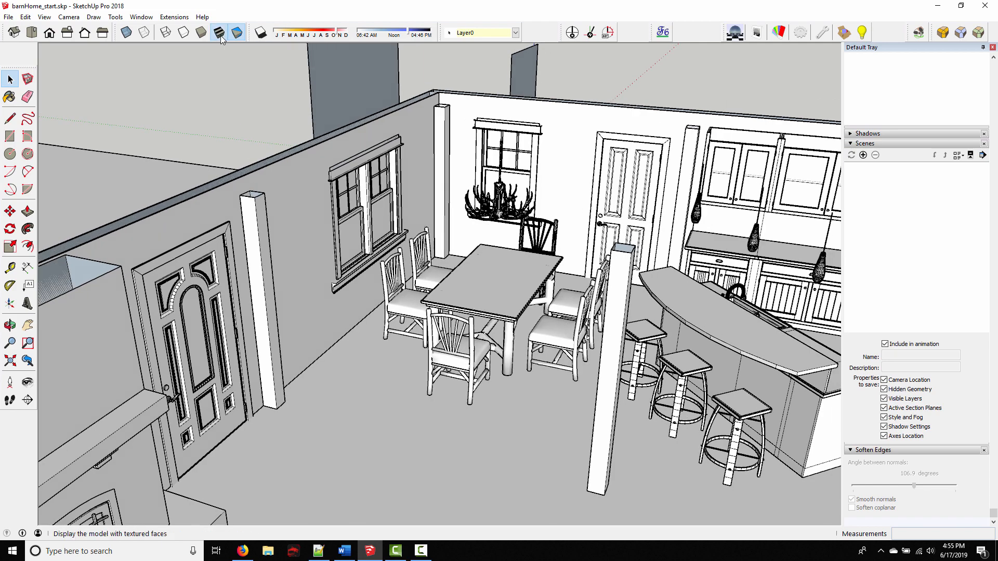
Bring the camera down to eye level in the dining room, facing the end wall's window and door
shift+middle_drag(525, 239, 489, 273)
scroll(475, 239, up, 3)
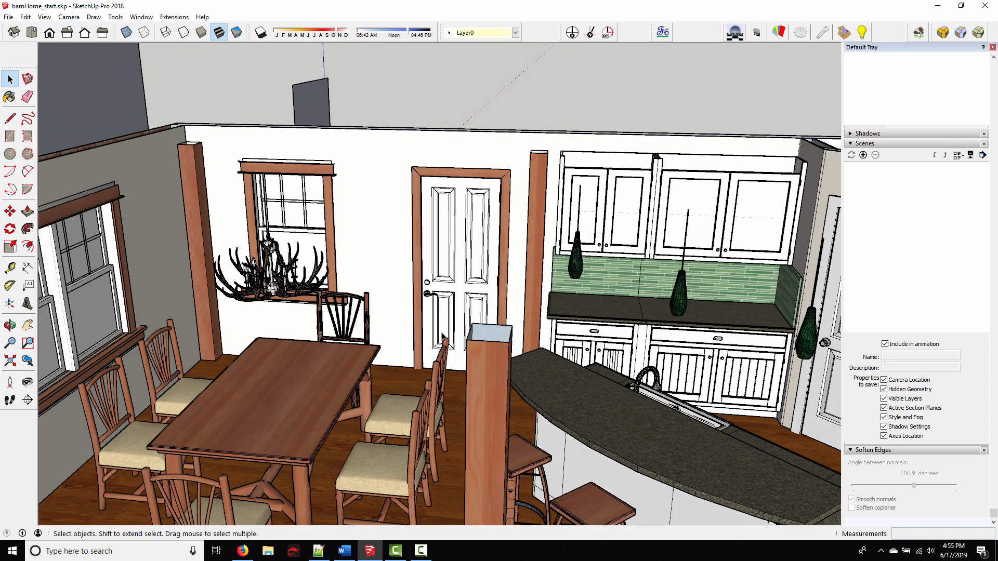
middle_drag(442, 337, 479, 276)
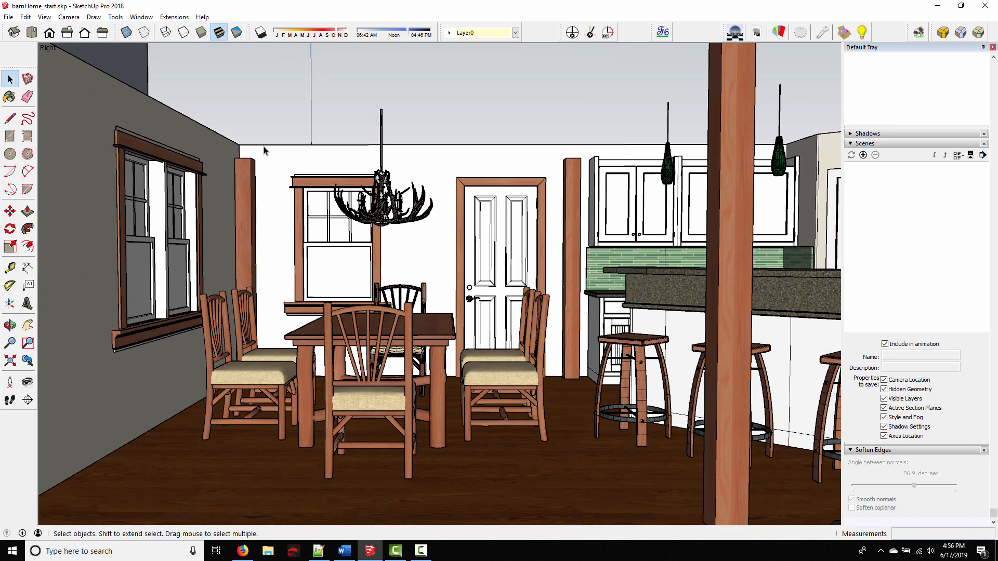
click(174, 17)
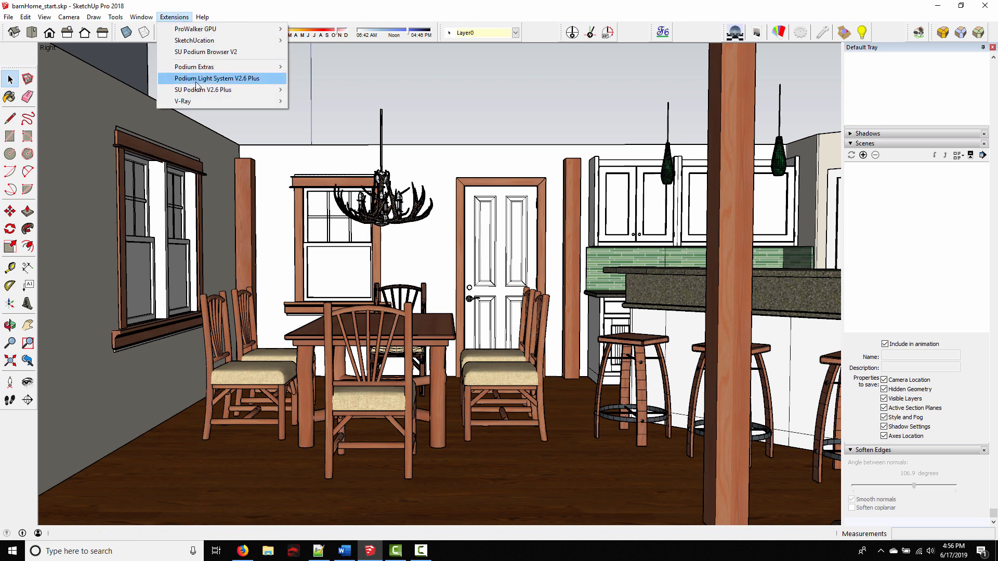
mouse_move(199, 92)
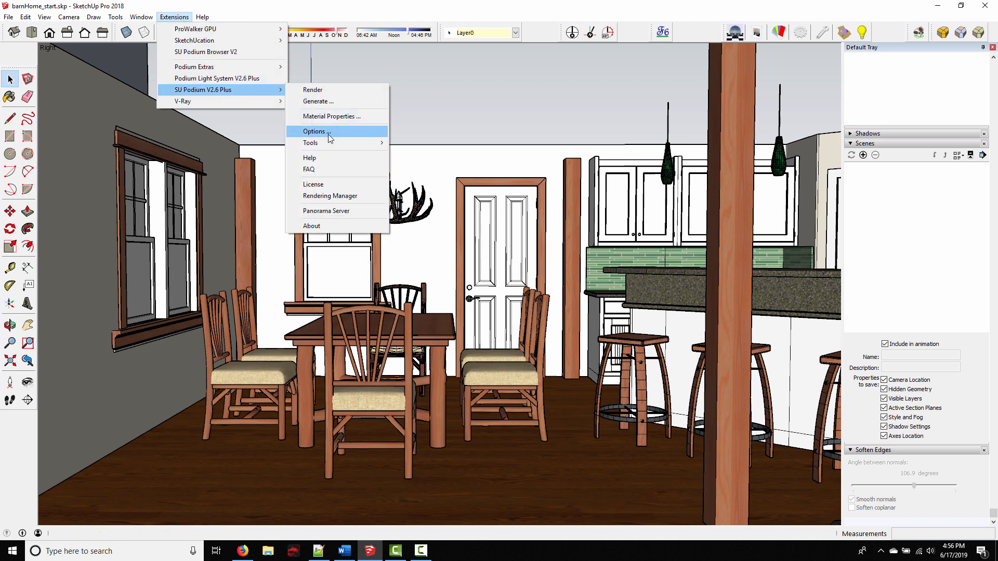
click(422, 189)
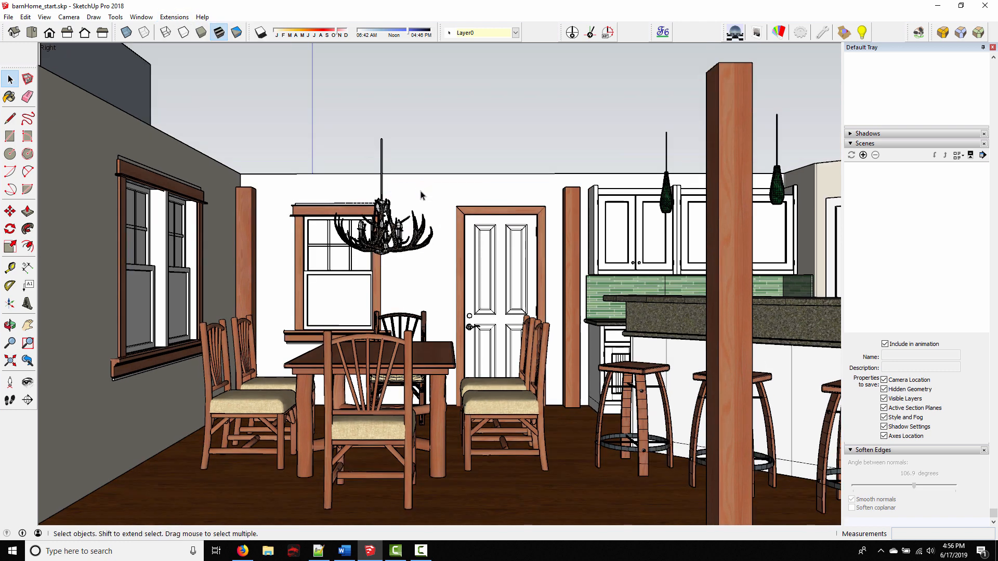
Reposition the camera so the dining table is centred between the side-wall window and the kitchen bar, with timber posts on both sides
middle_drag(457, 234, 389, 292)
key(space)
middle_drag(460, 205, 305, 240)
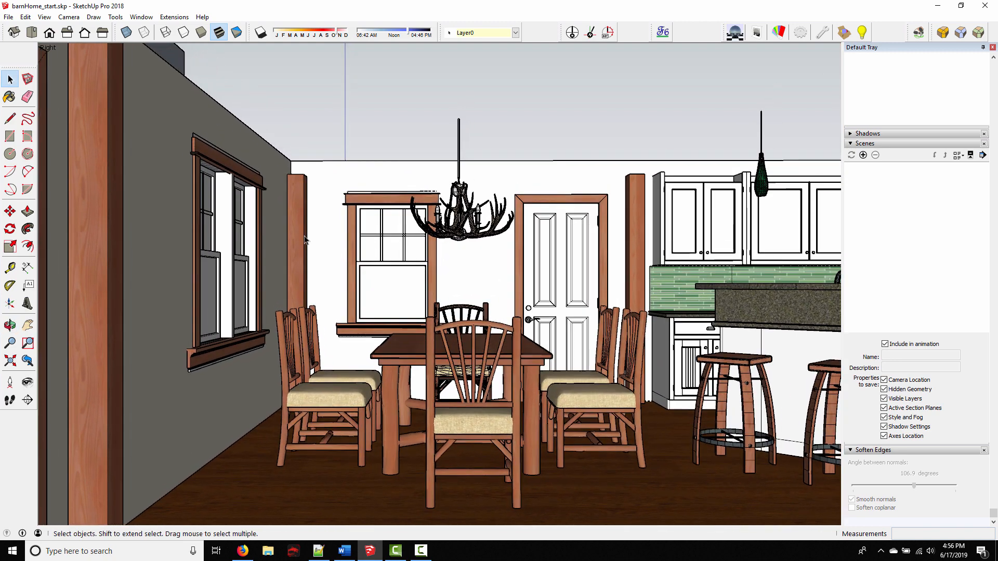
middle_drag(518, 288, 761, 248)
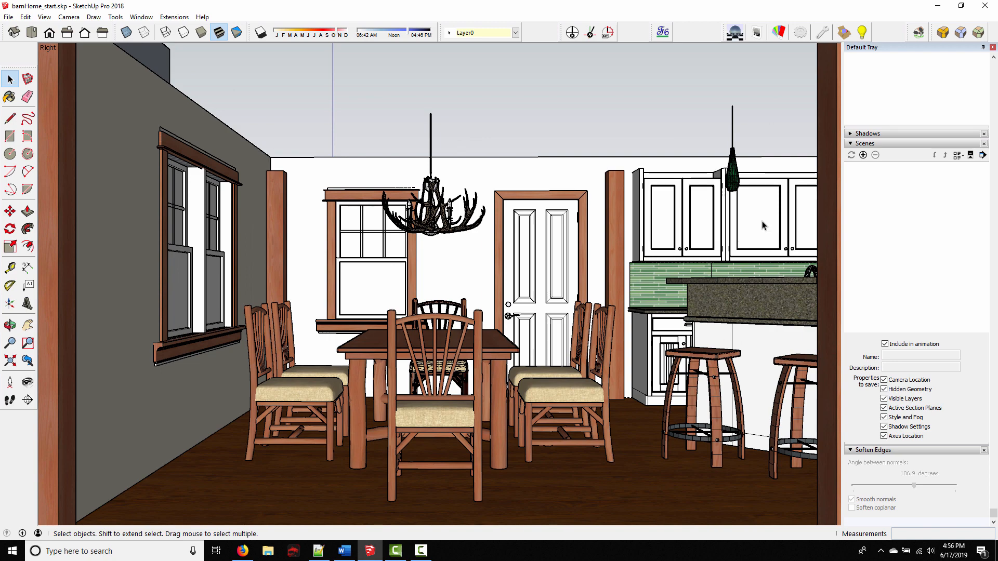
middle_drag(493, 236, 459, 239)
scroll(475, 235, down, 1)
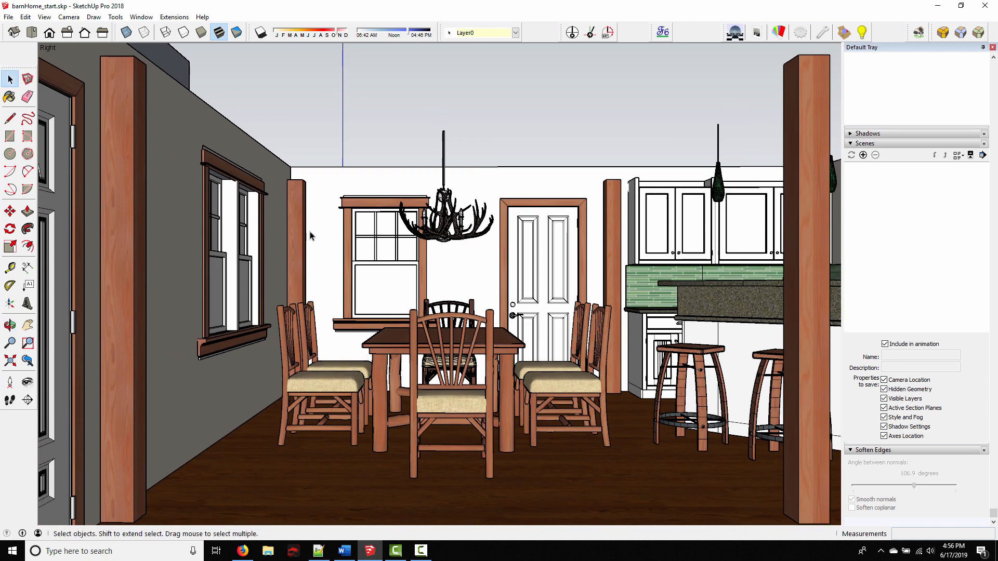
Set the camera's field of view to 40 degrees and reframe the dining table
click(69, 17)
click(91, 166)
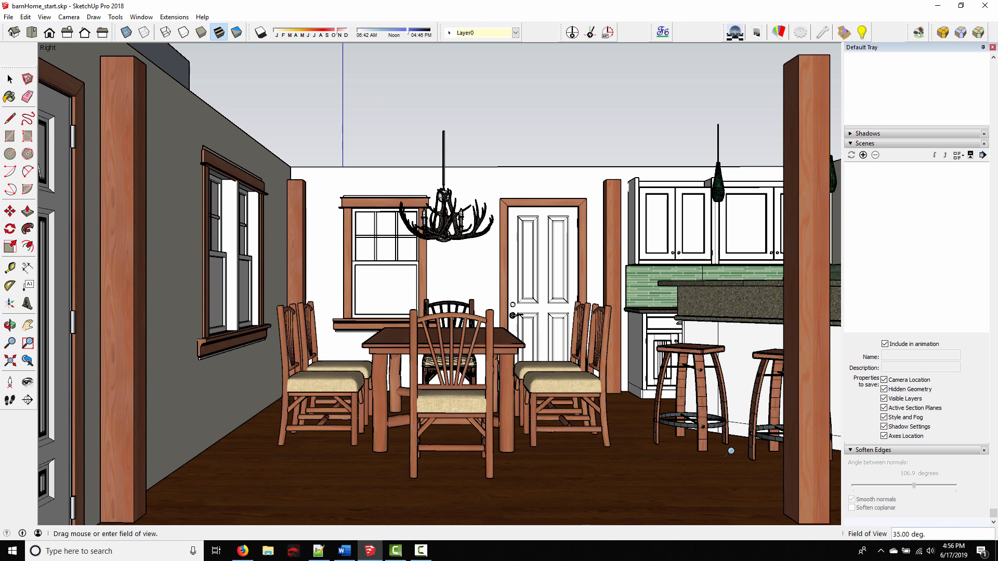
text(40)
key(Return)
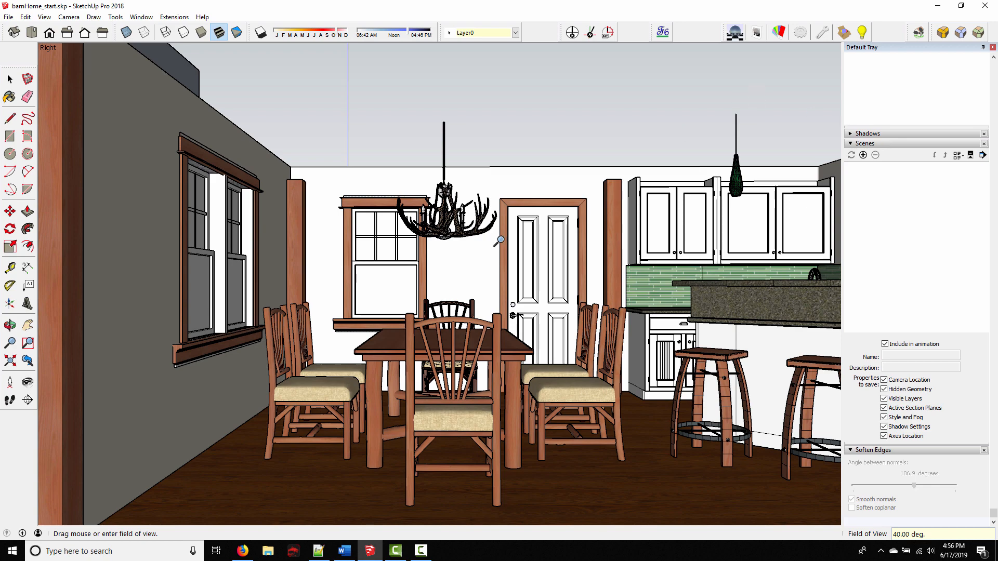
mouse_move(455, 234)
shift+middle_down()
mouse_move(355, 244)
mouse_move(468, 213)
mouse_move(507, 174)
mouse_move(471, 255)
mouse_move(446, 251)
mouse_move(455, 250)
shift+middle_up()
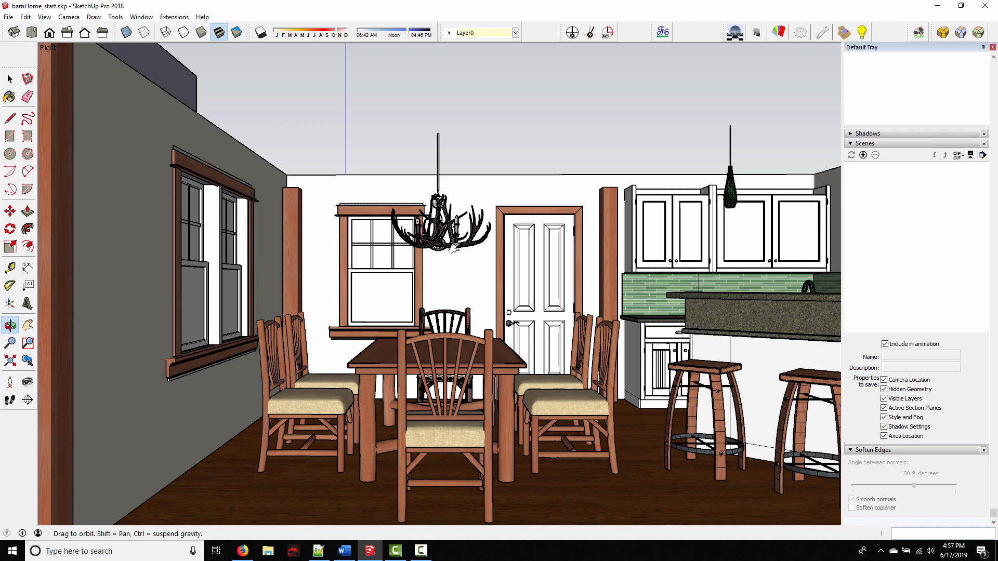
key(z)
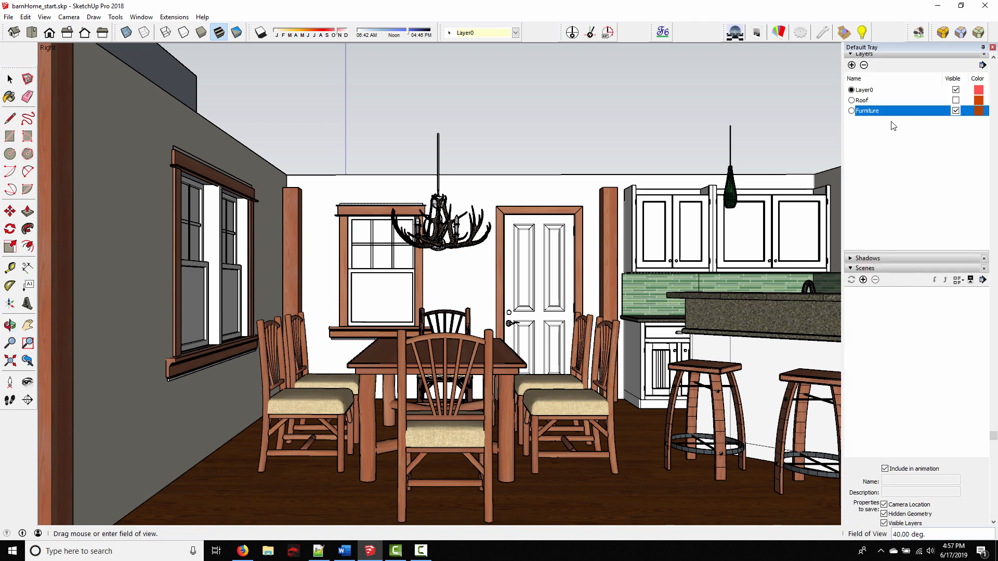
Make the Roof layer visible and save the adjusted dining room camera view as a new scene
click(955, 100)
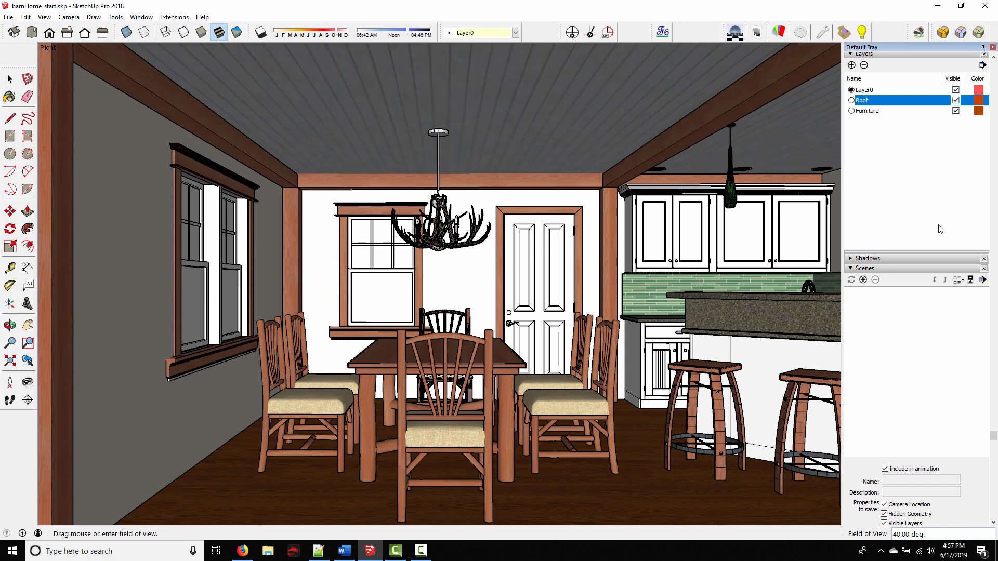
click(10, 79)
middle_drag(451, 307, 444, 296)
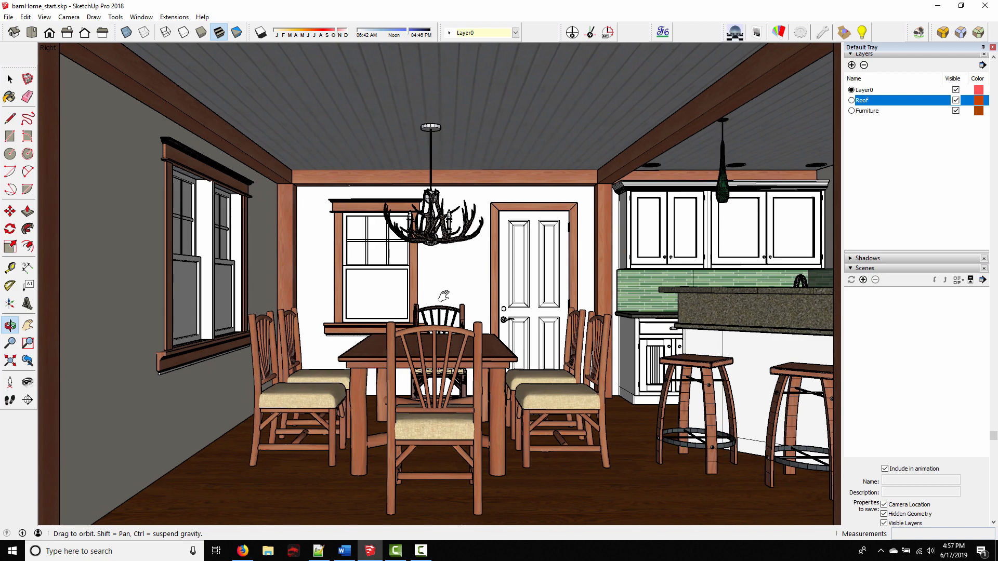
shift+middle_drag(444, 295, 444, 293)
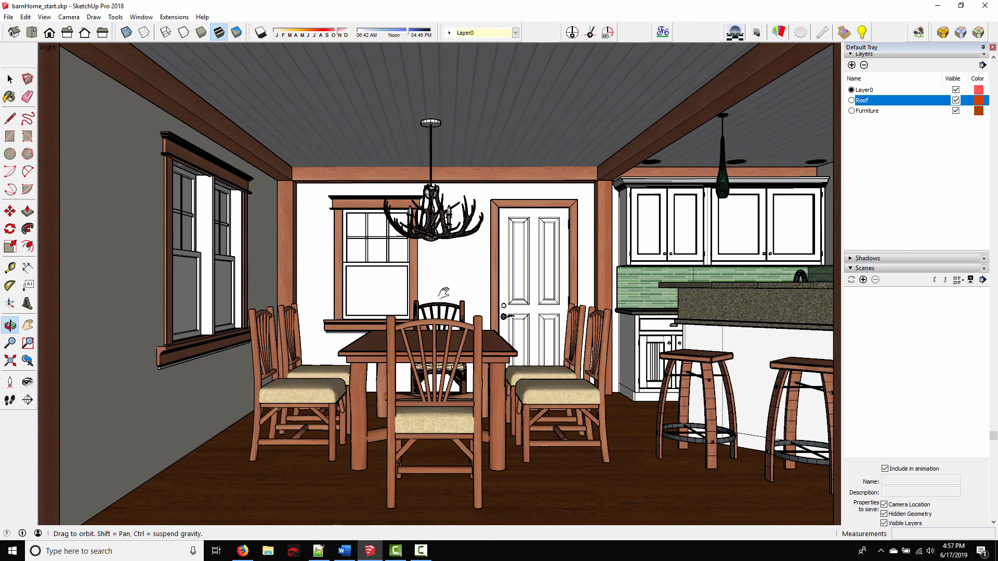
key(space)
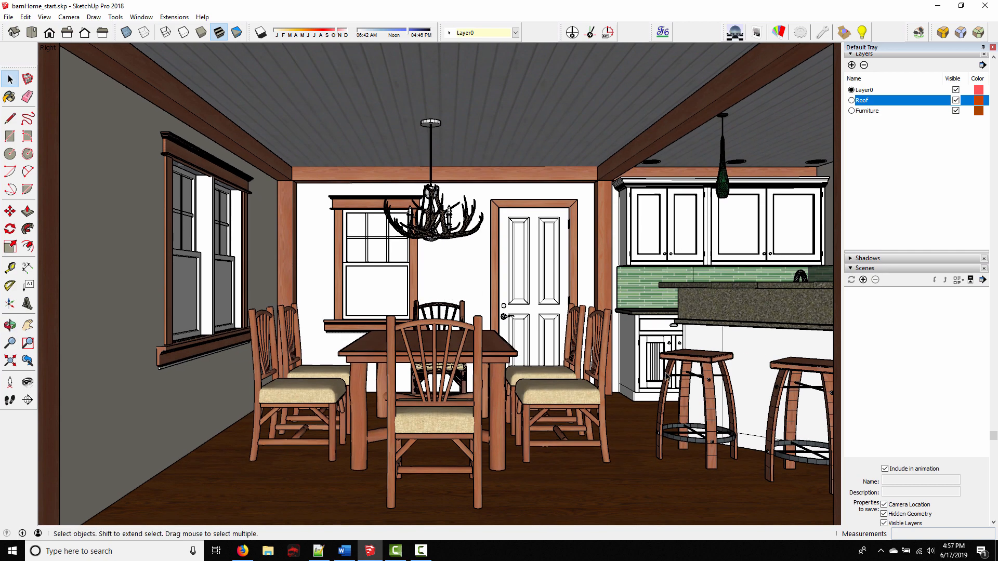
click(864, 280)
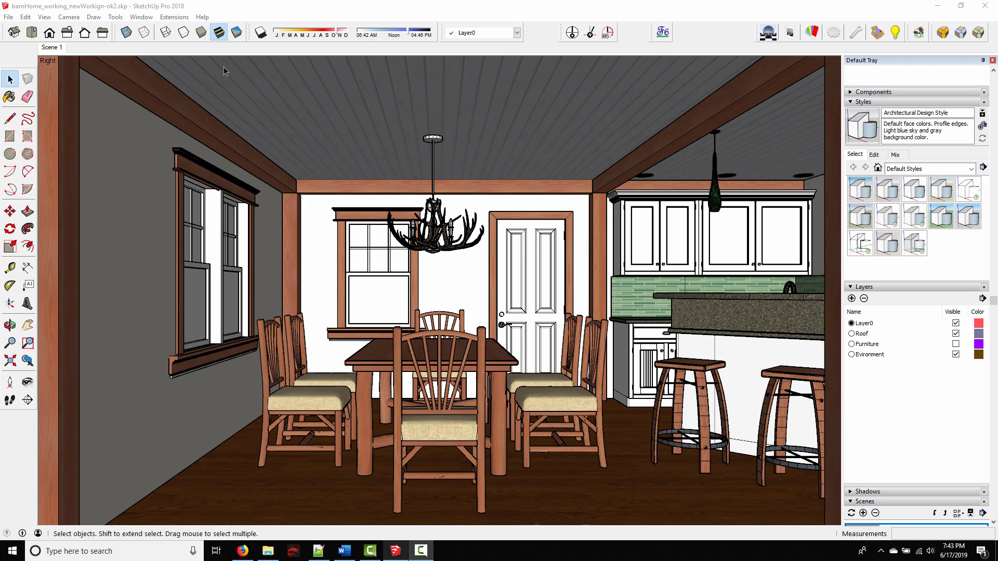
Open the Transparent materials category in SU Podium Browser V2
click(174, 17)
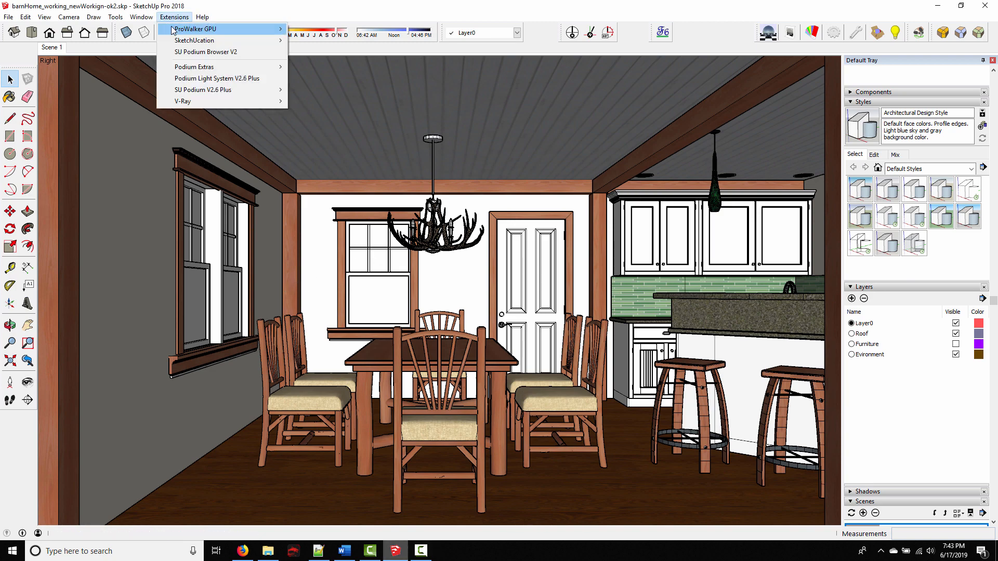
click(197, 52)
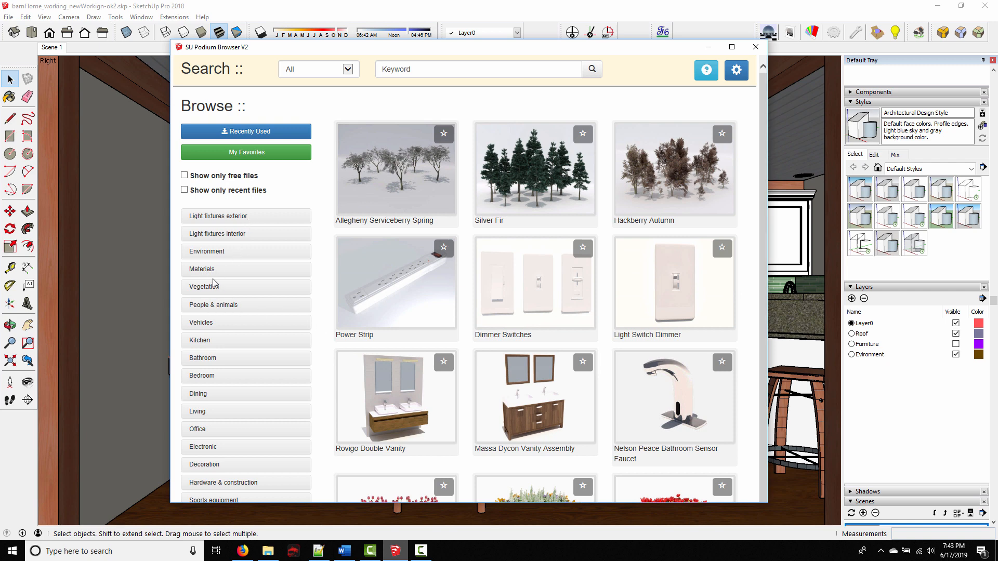
click(201, 269)
scroll(216, 270, down, 3)
scroll(215, 230, down, 5)
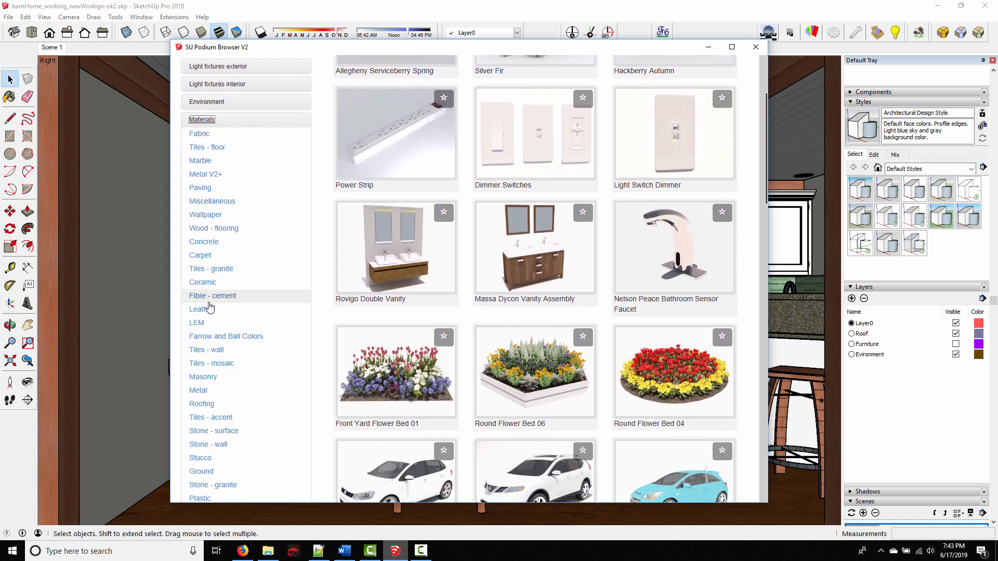
click(208, 363)
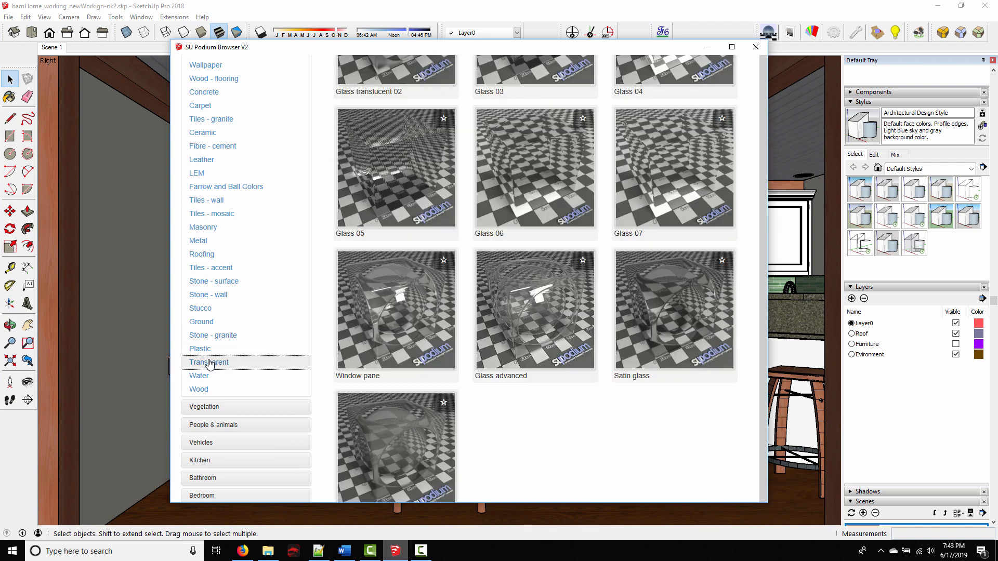
Load the Window pane material sample and place its cube on the floor by the dining chairs along the side wall
click(378, 322)
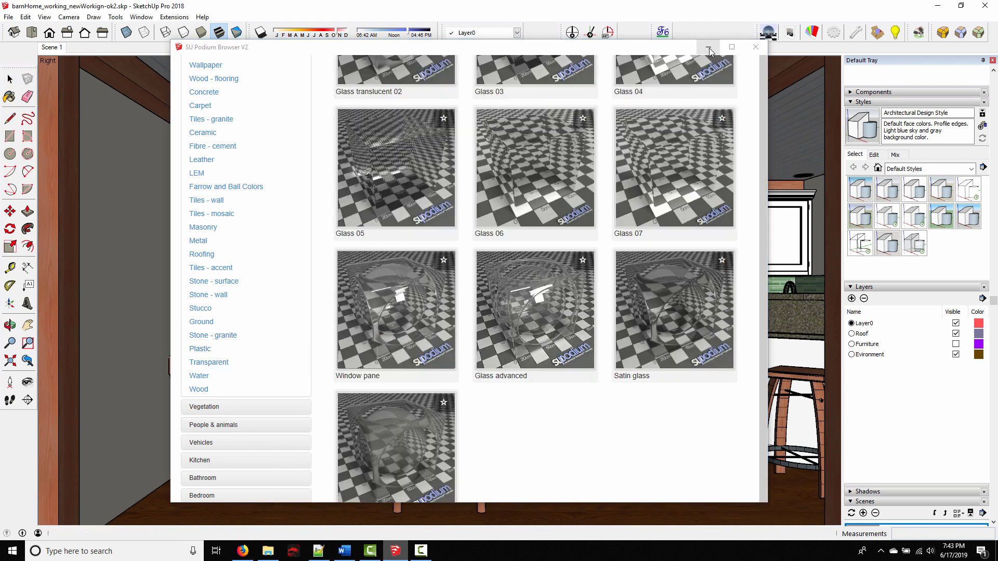
click(709, 48)
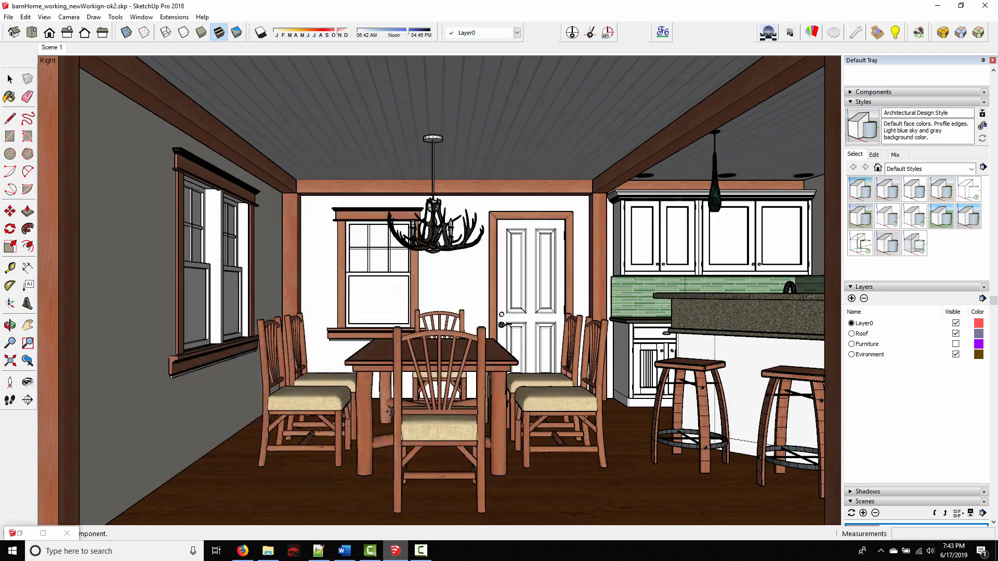
click(262, 461)
key(m)
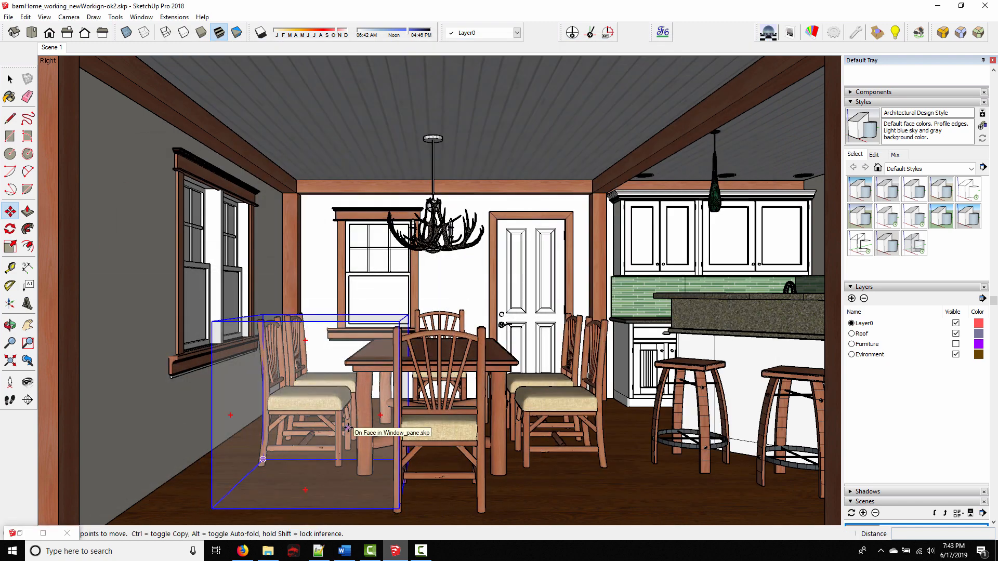
Sample the Window pane cube's material and review its Podium diffuse, transparency and reflection properties
click(814, 35)
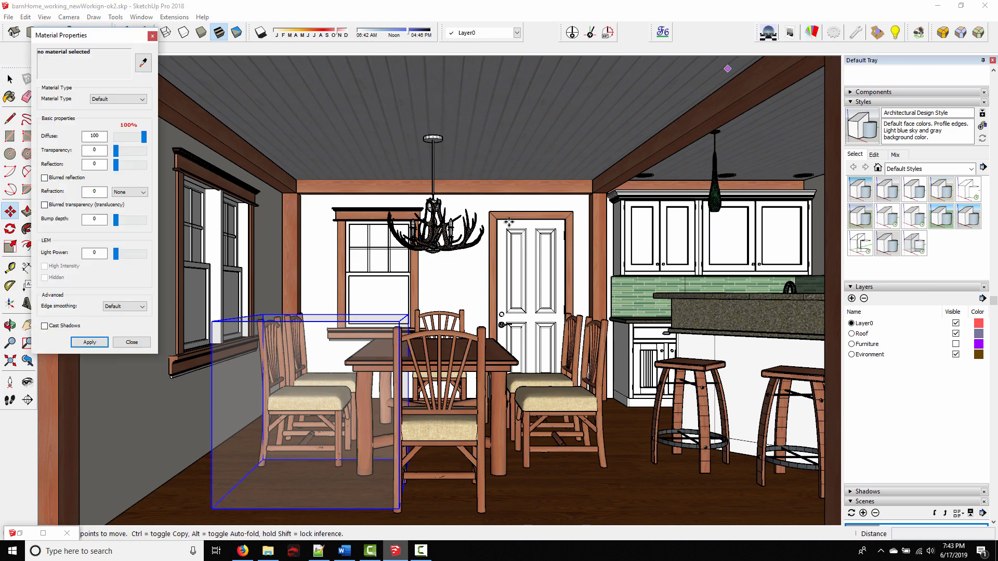
click(539, 155)
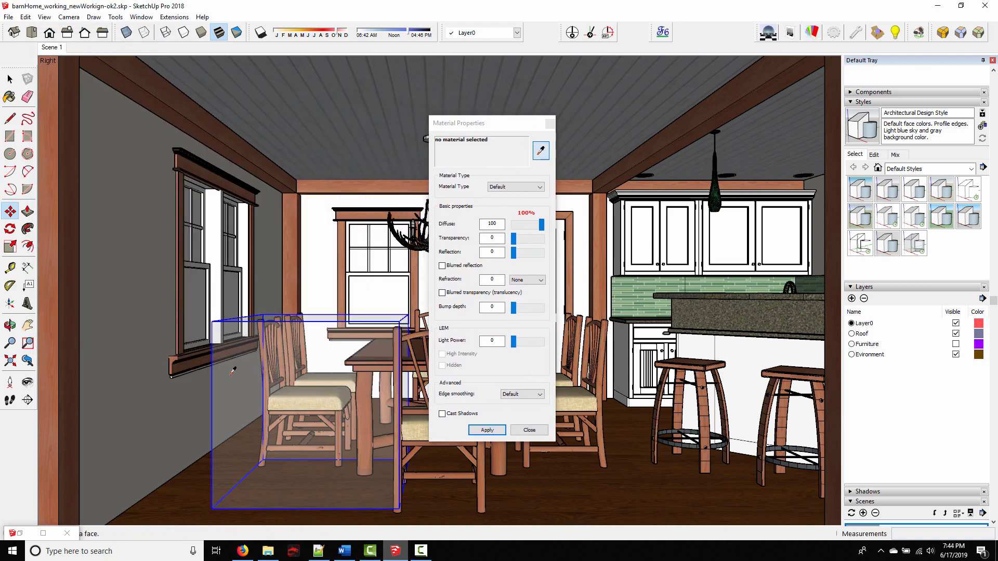
click(247, 383)
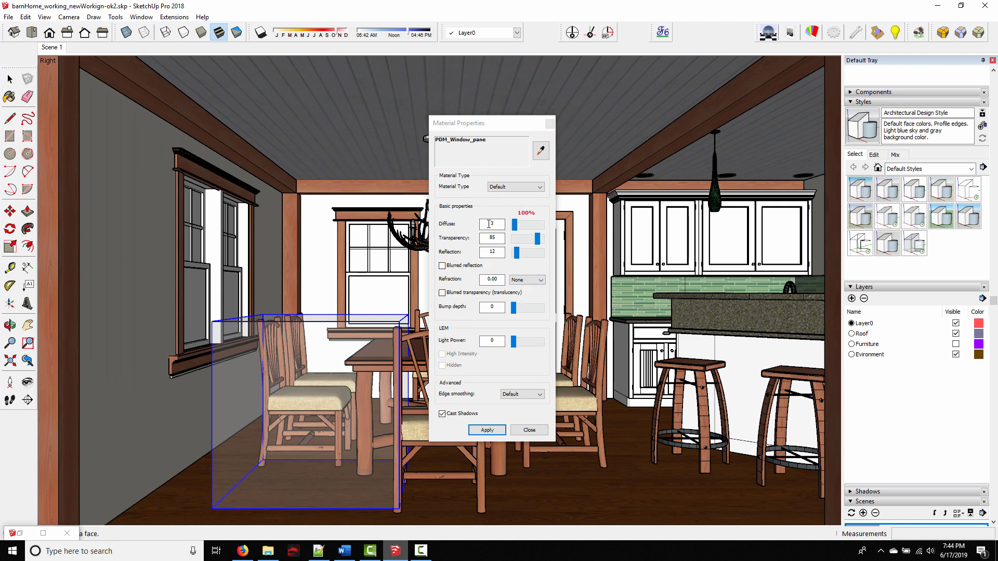
click(484, 241)
click(549, 123)
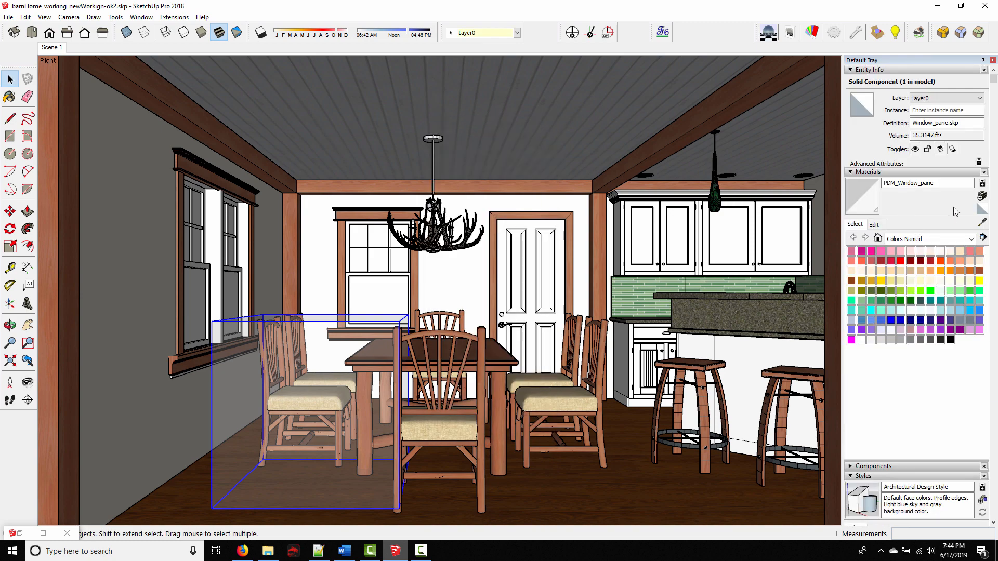
Create a new material named New Glass based on PDM_Window_pane
click(982, 196)
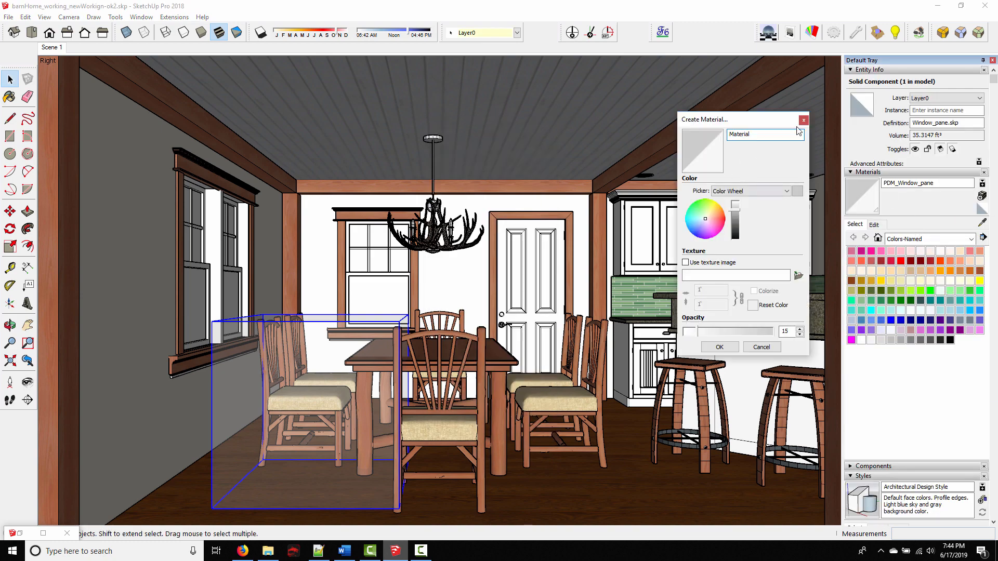
double_click(777, 136)
text(New Glass)
click(709, 346)
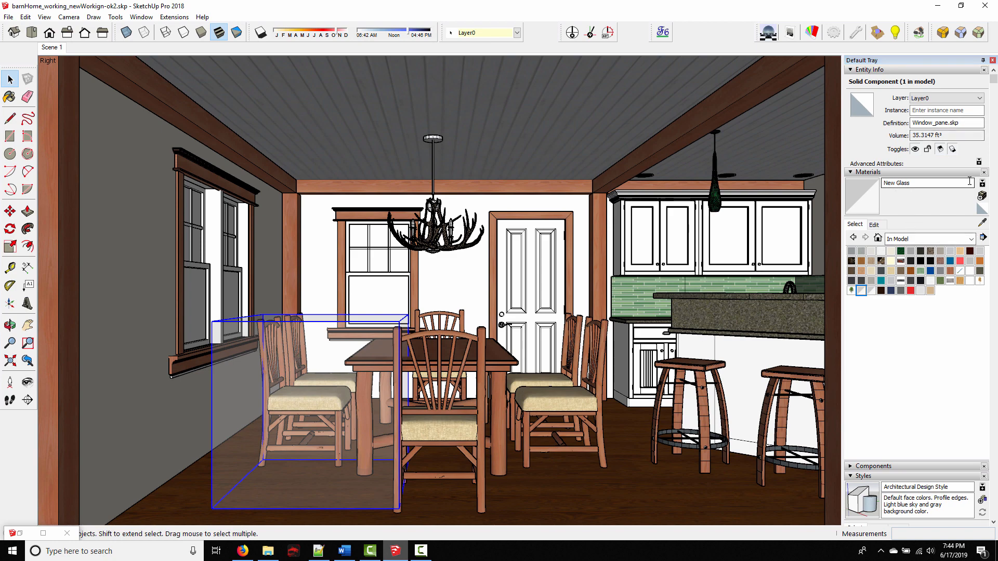
Compare the Podium material properties of New Glass with those of the sample cube's PDM_Window_pane material
click(812, 32)
drag(468, 123, 557, 142)
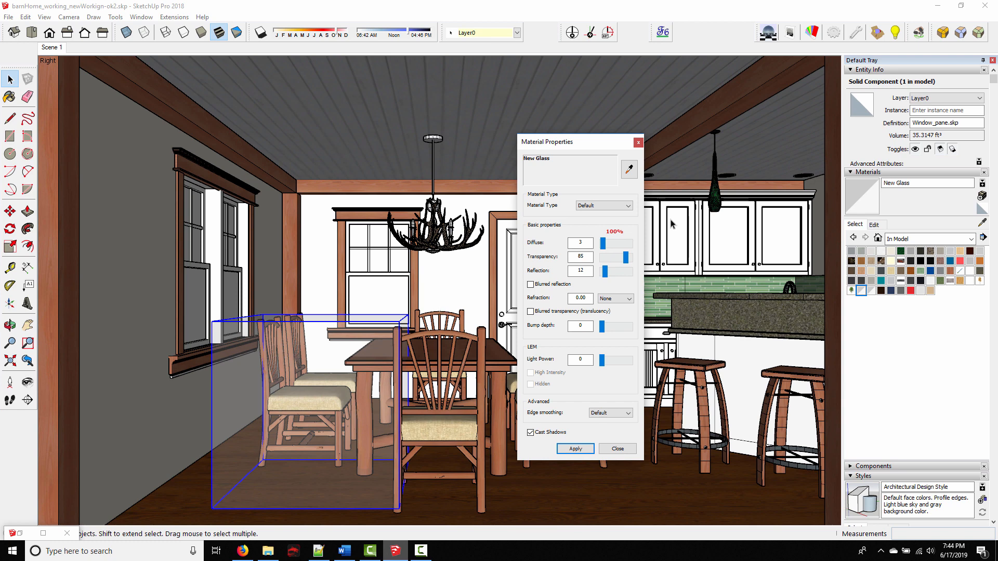
click(630, 169)
click(341, 345)
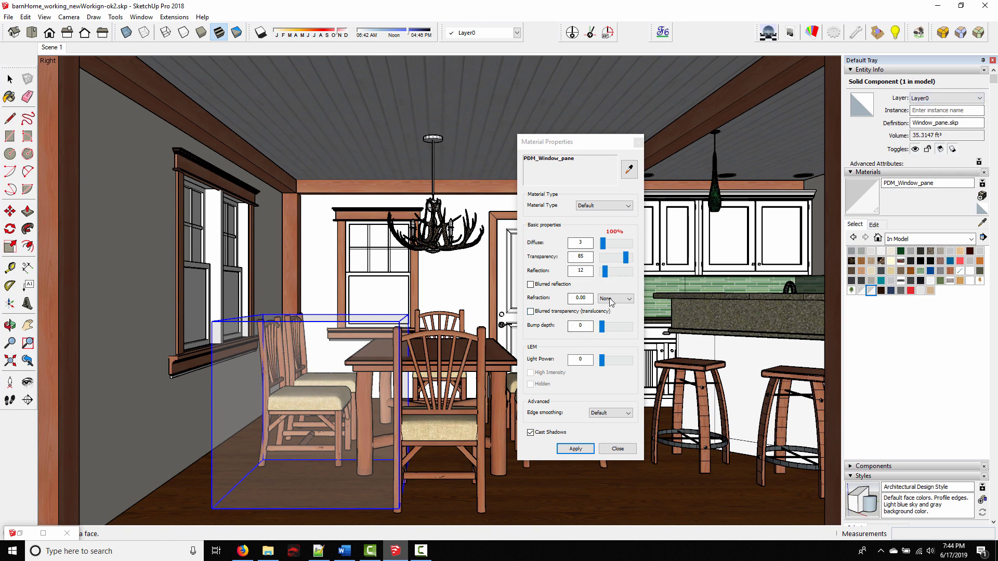
click(639, 142)
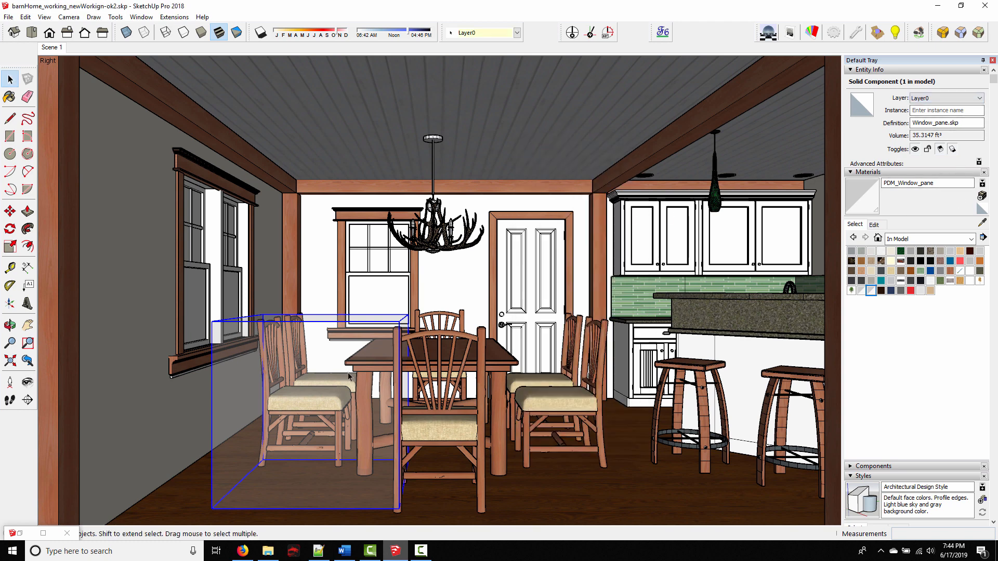
Move the Window pane cube about 7' 6" across the floor, from the side-wall chairs to the bar stools
key(m)
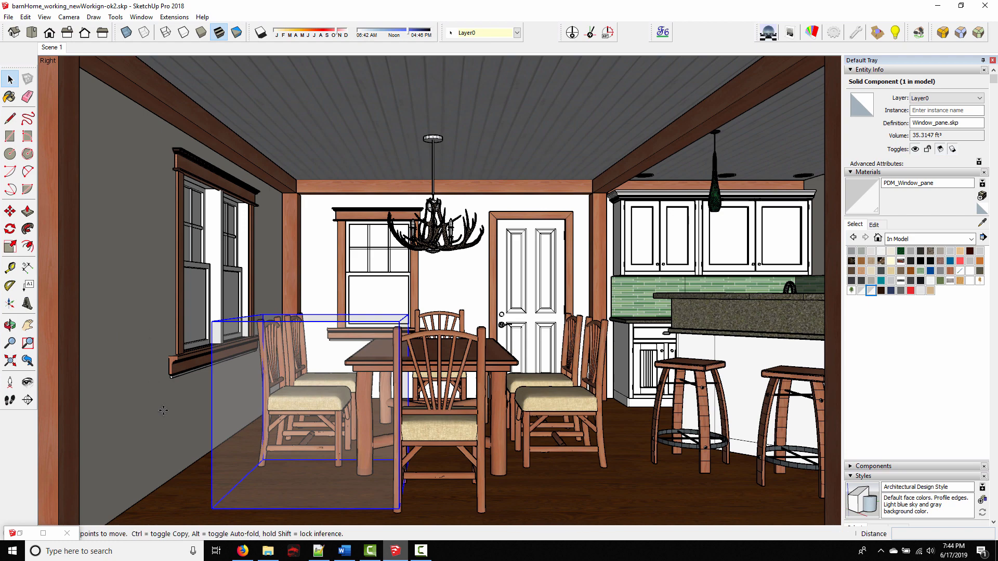
click(184, 489)
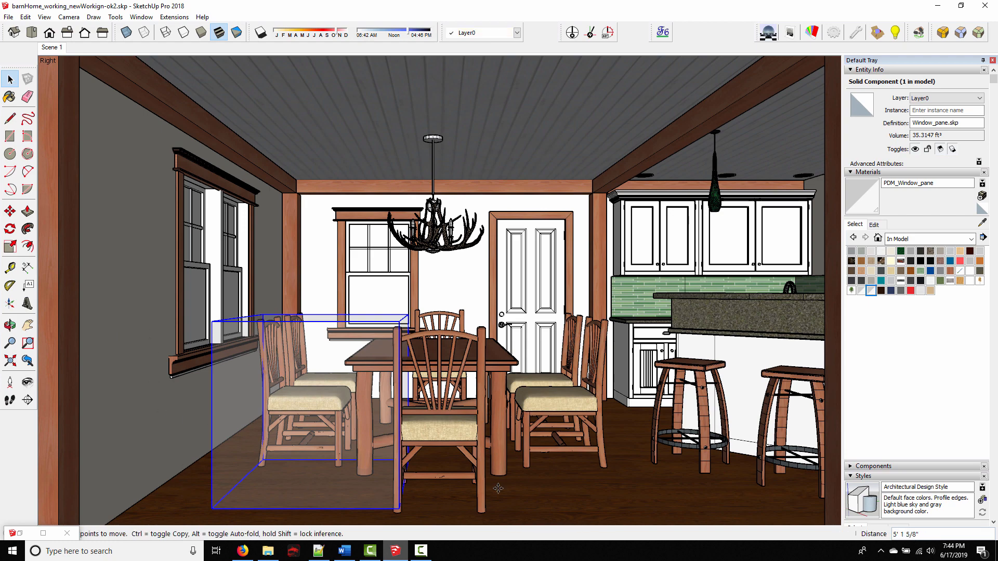
click(562, 489)
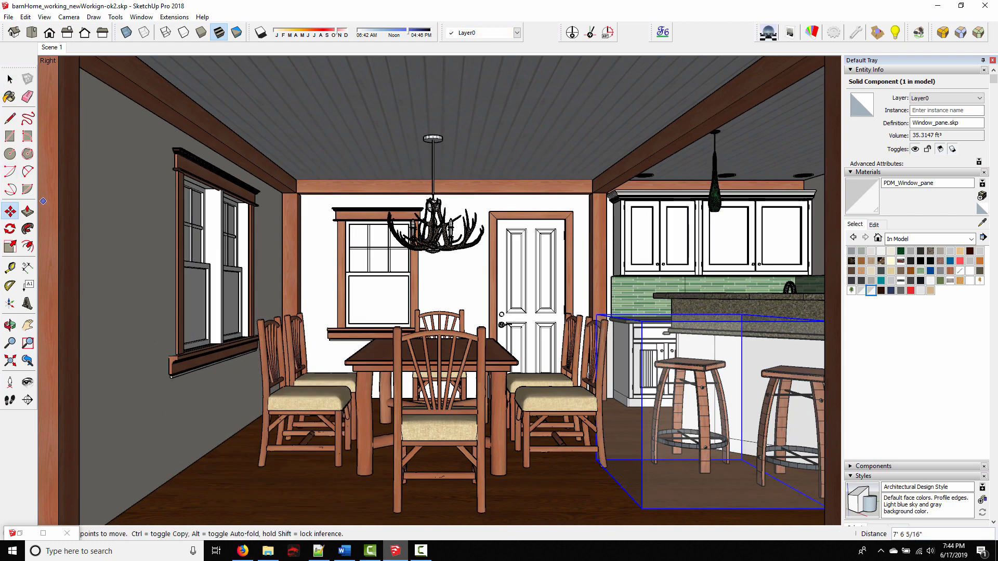
click(9, 79)
Select every upper and lower glass pane of the three dining room windows and paint their interior faces with PDM_Window_pane
middle_drag(321, 301, 263, 317)
scroll(268, 304, up, 3)
click(252, 321)
middle_drag(233, 279, 334, 289)
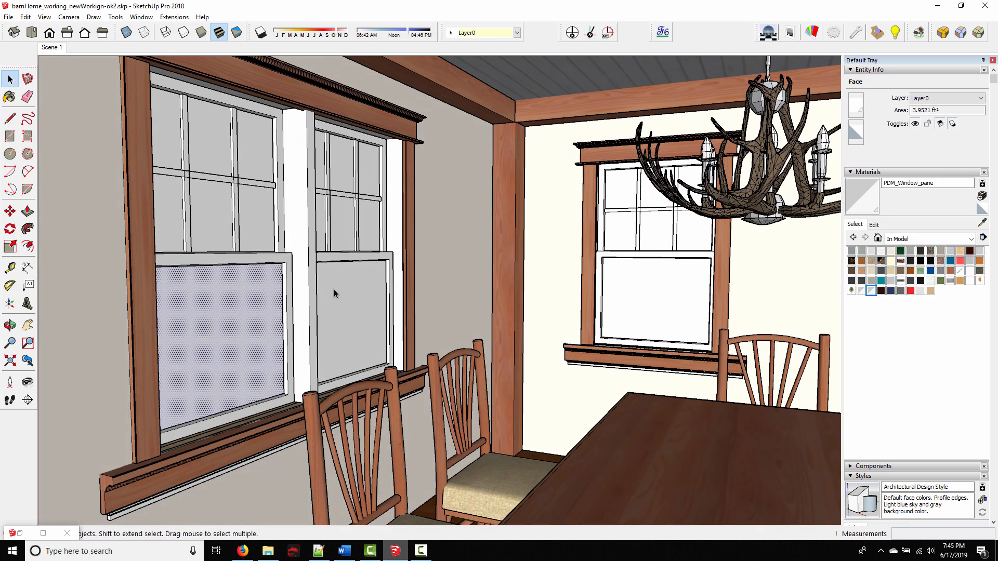
shift+click(611, 304)
scroll(191, 224, up, 1)
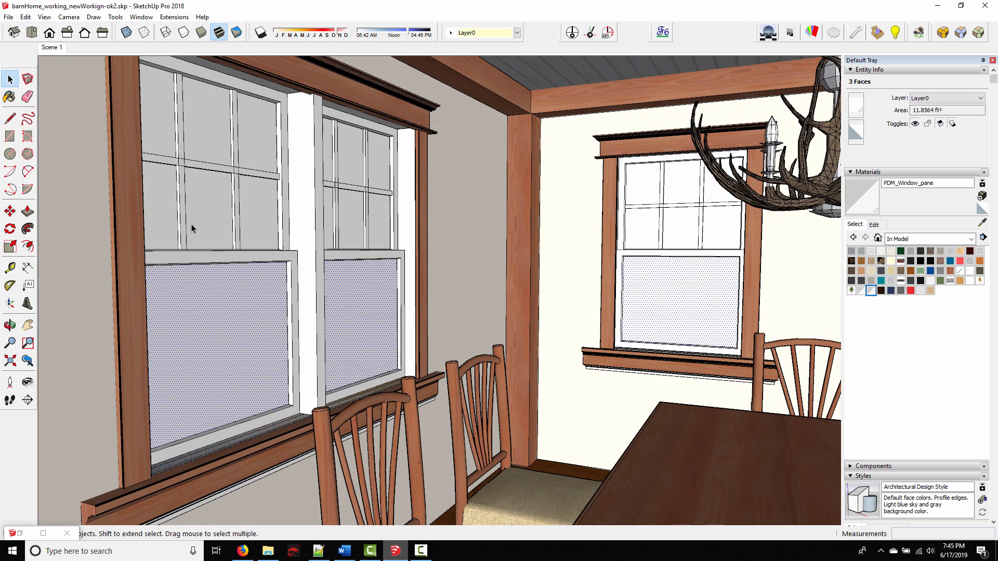
shift+click(159, 192)
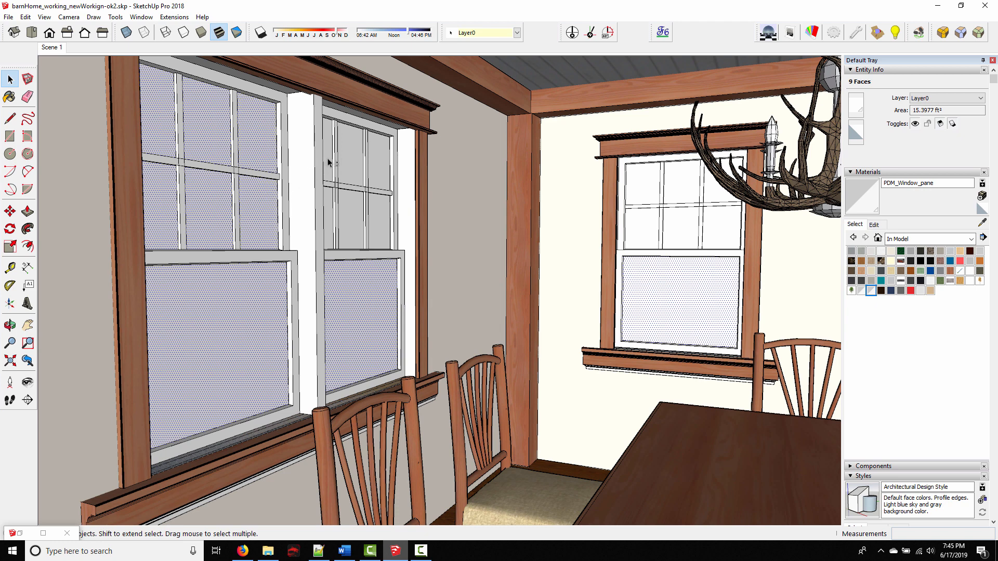
shift+click(330, 207)
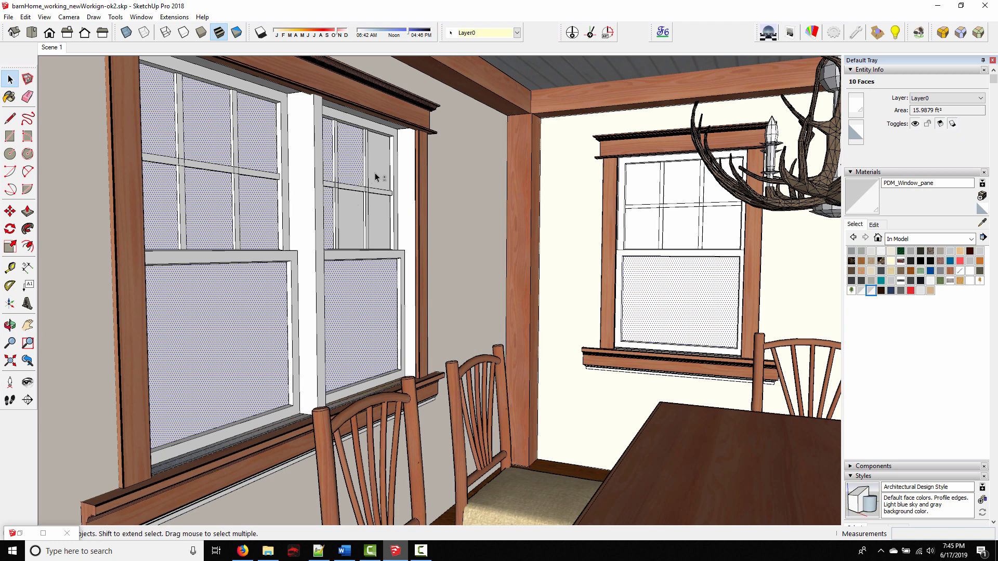
shift+click(641, 225)
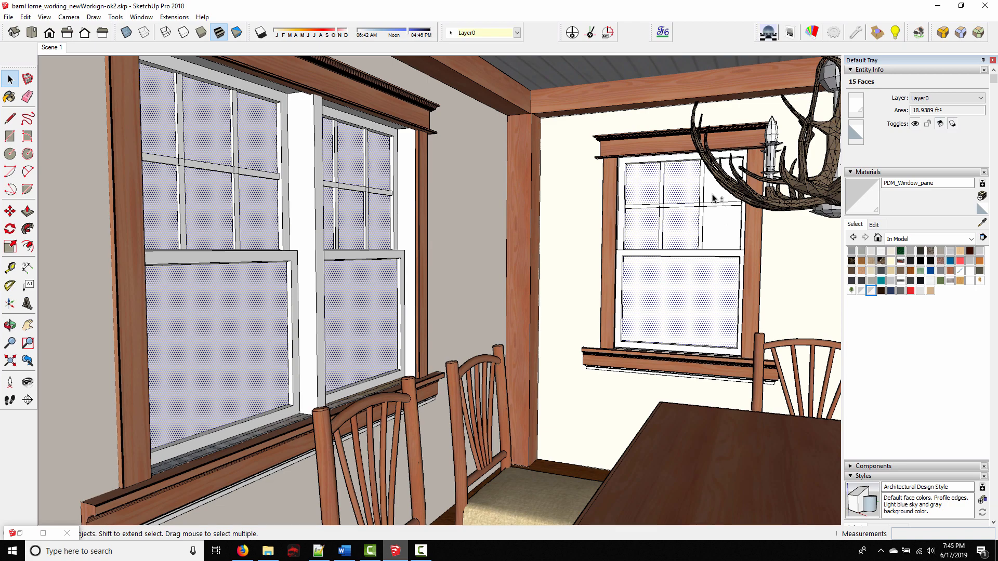
middle_drag(555, 282, 578, 287)
click(9, 97)
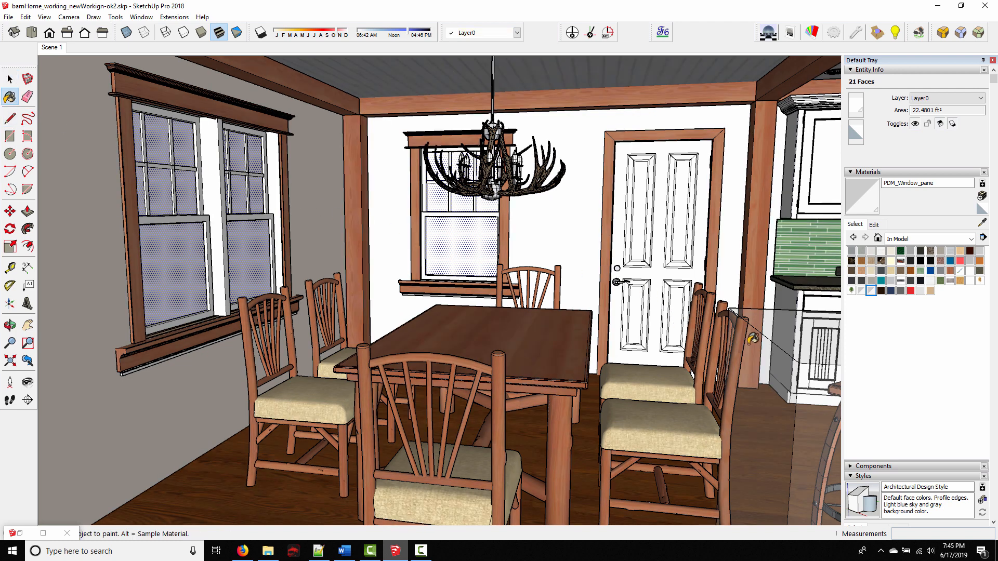
key(alt)
key(alt)
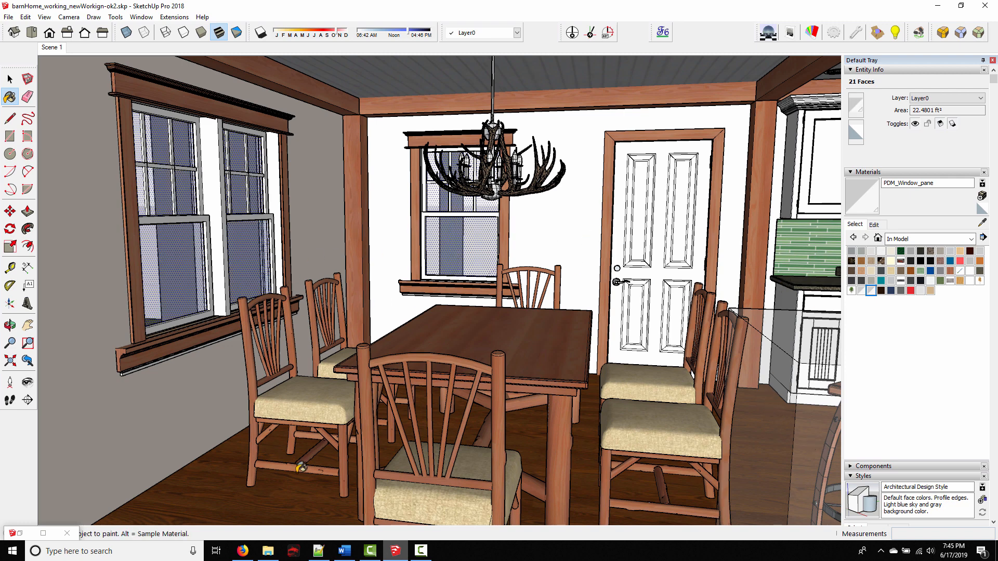
Paint the exterior faces of the selected window panes with PDM_Window_pane from outside the house
middle_drag(222, 215, 432, 336)
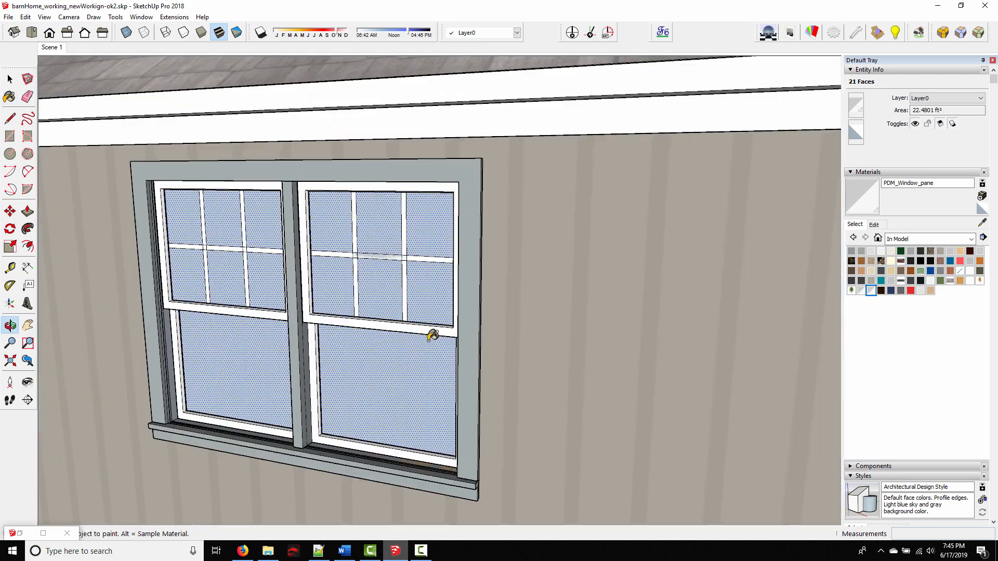
mouse_move(577, 338)
middle_down()
mouse_move(506, 333)
mouse_move(599, 448)
mouse_move(673, 407)
mouse_move(529, 290)
mouse_move(162, 391)
mouse_move(196, 312)
mouse_move(268, 312)
middle_up()
key(b)
scroll(394, 311, down, 3)
scroll(350, 316, up, 5)
click(10, 79)
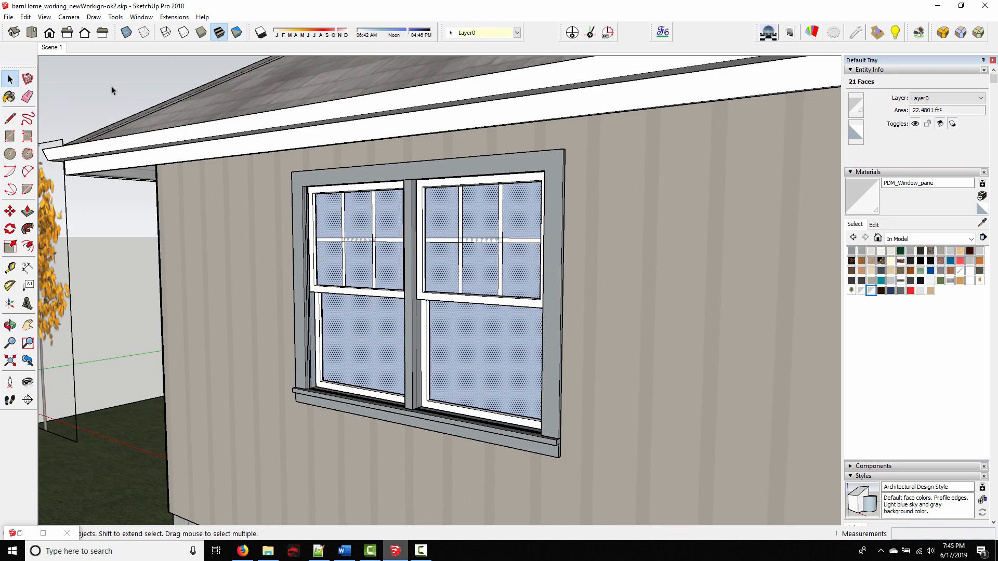
key(b)
click(370, 317)
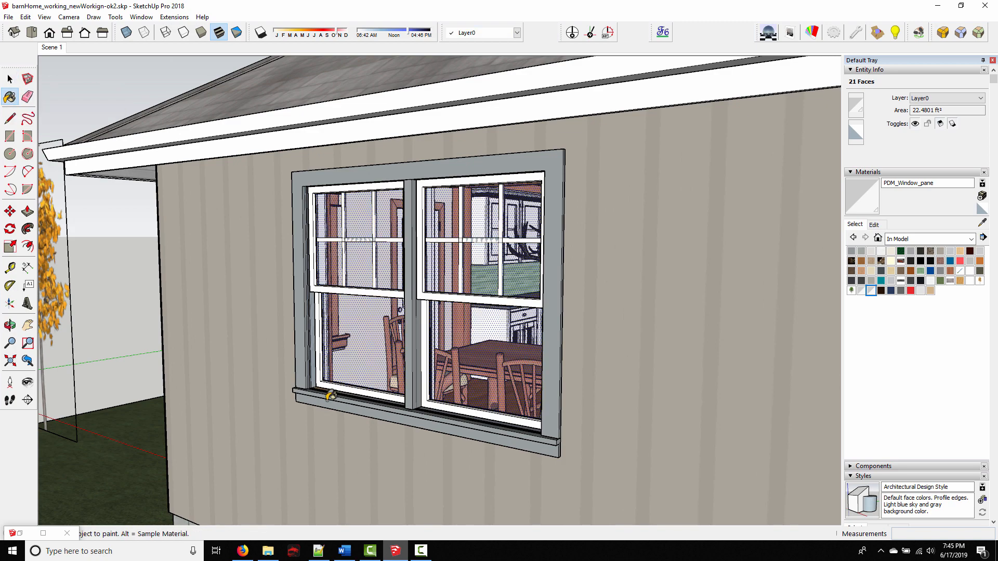
Examine the glass of the double window and the single window beside the door from outside the house
middle_drag(317, 323, 454, 343)
mouse_move(248, 310)
middle_down()
mouse_move(333, 322)
mouse_move(320, 349)
mouse_move(270, 363)
mouse_move(496, 336)
mouse_move(192, 300)
middle_up()
mouse_move(464, 306)
middle_down()
mouse_move(322, 312)
mouse_move(301, 334)
mouse_move(251, 336)
mouse_move(458, 326)
middle_up()
middle_drag(393, 363, 468, 397)
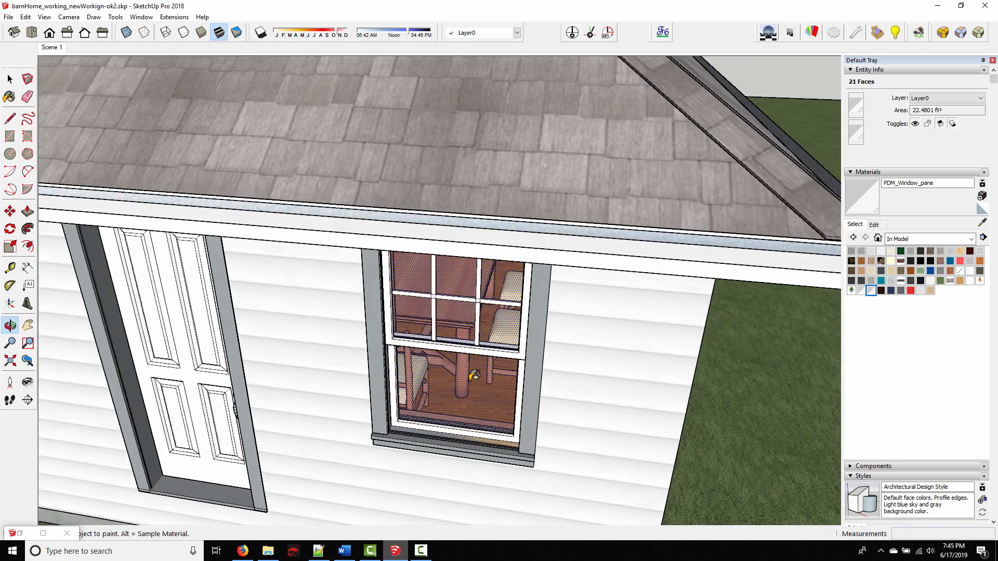
middle_drag(328, 401, 525, 415)
middle_drag(376, 314, 537, 352)
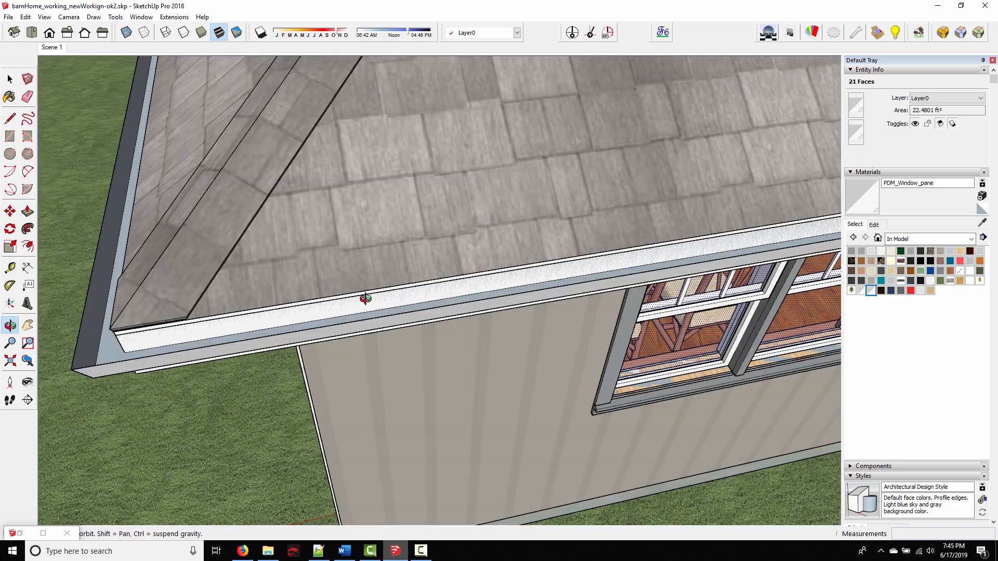
middle_drag(365, 298, 729, 407)
middle_drag(611, 383, 571, 268)
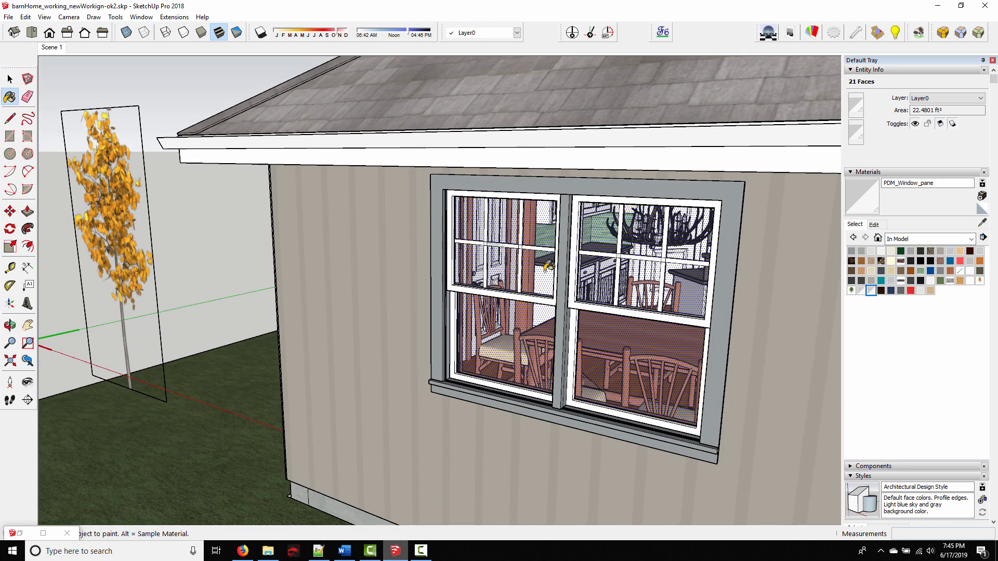
Make one group of all the selected window panes
click(10, 79)
right_click(495, 318)
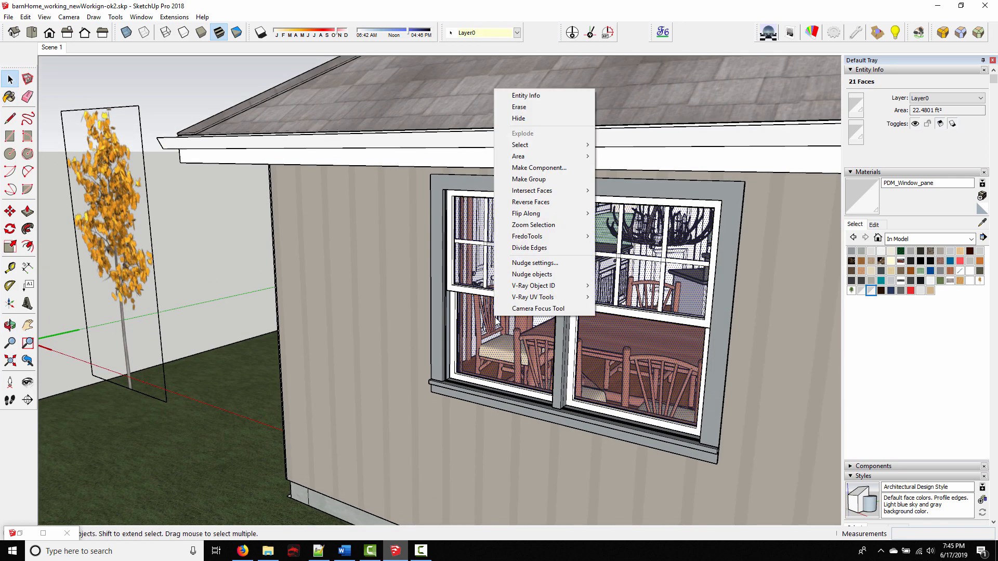
click(529, 179)
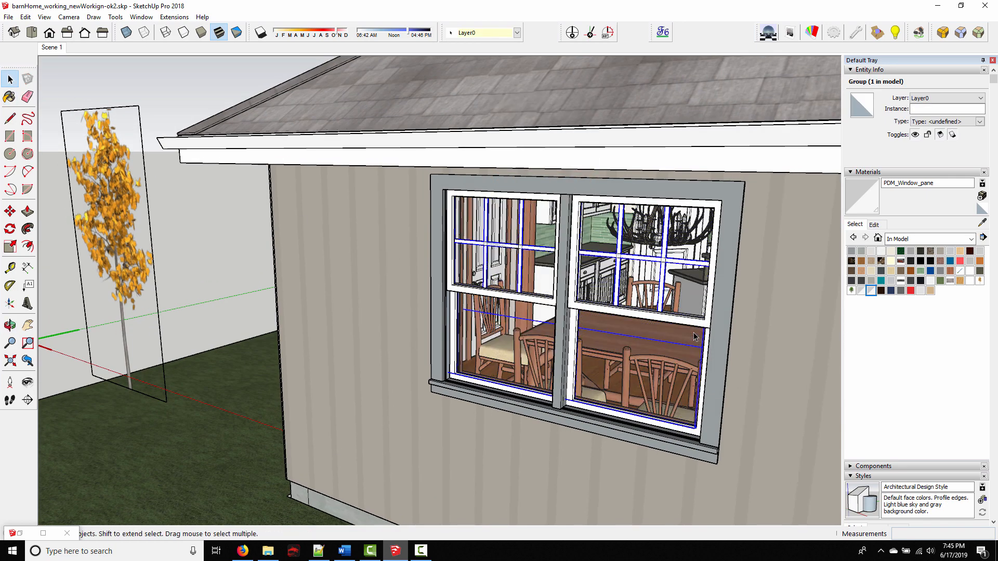
click(233, 159)
Delete the Window pane sample cube by the bar stools inside the dining room
mouse_move(624, 436)
middle_down()
mouse_move(739, 388)
mouse_move(476, 357)
mouse_move(285, 364)
middle_up()
mouse_move(582, 353)
shift+middle_down()
mouse_move(338, 344)
mouse_move(518, 356)
shift+middle_up()
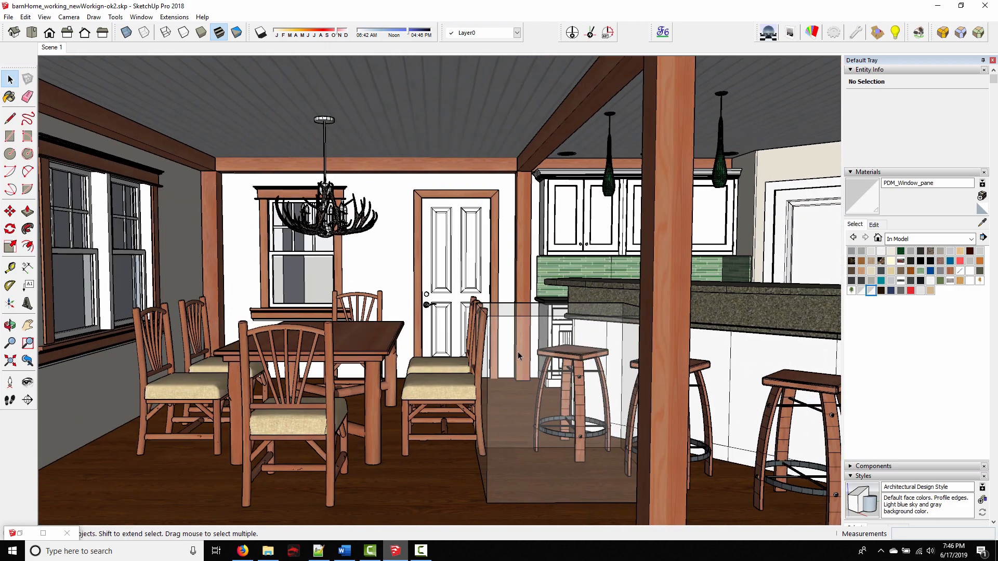
click(489, 444)
key(Delete)
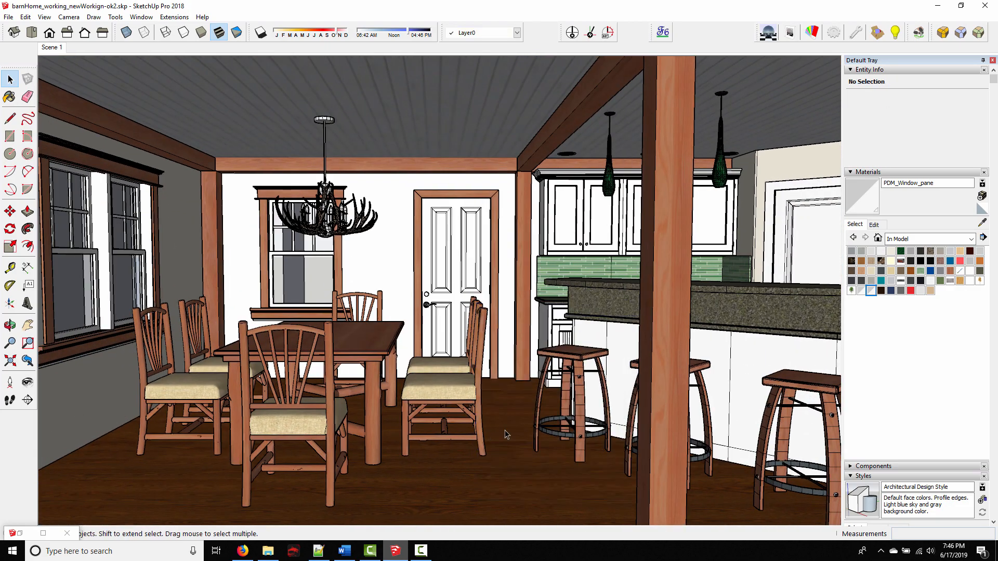
Turn on shadows with a late-afternoon sun in the Scene 1 view and update the scene
middle_drag(188, 288, 286, 276)
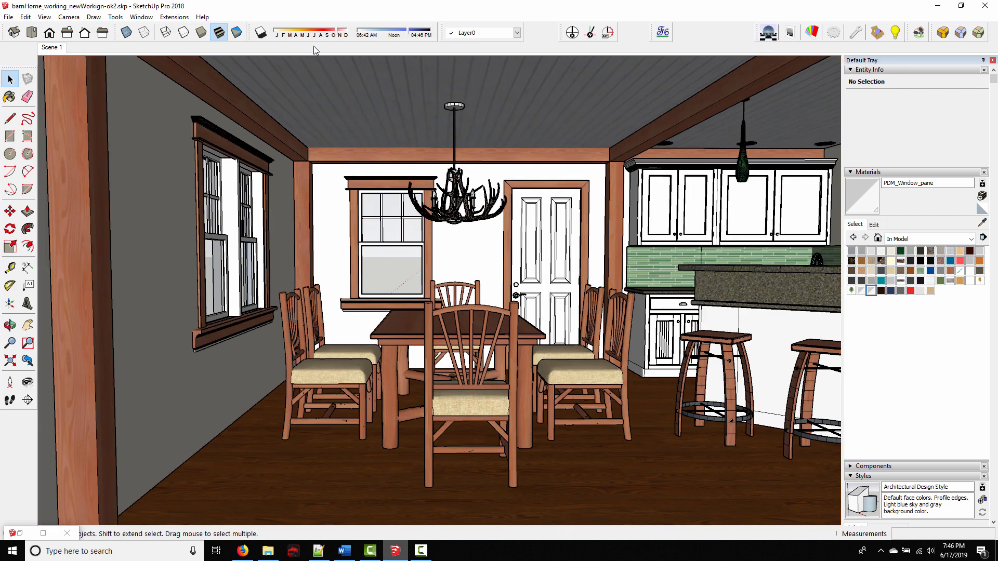
click(261, 33)
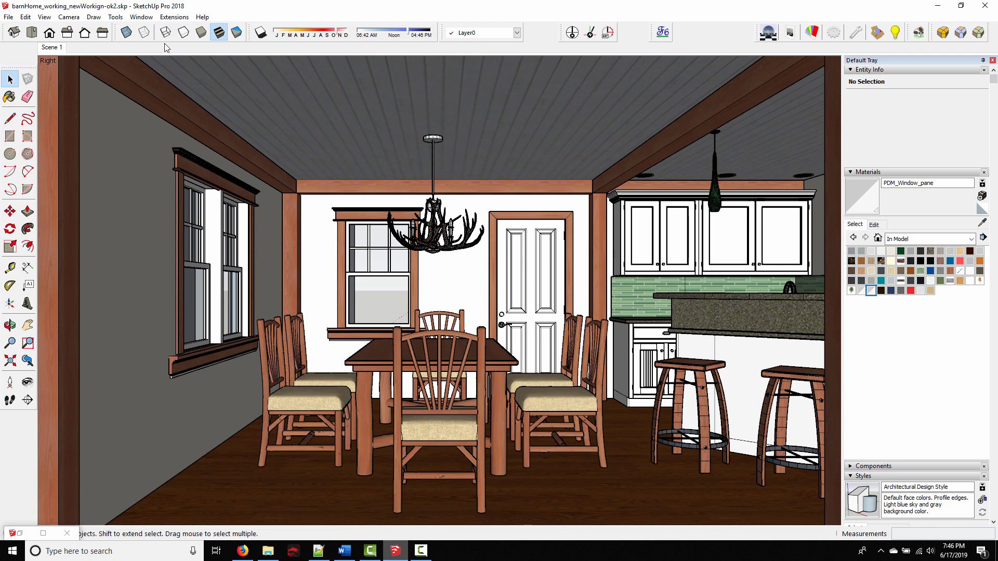
click(261, 34)
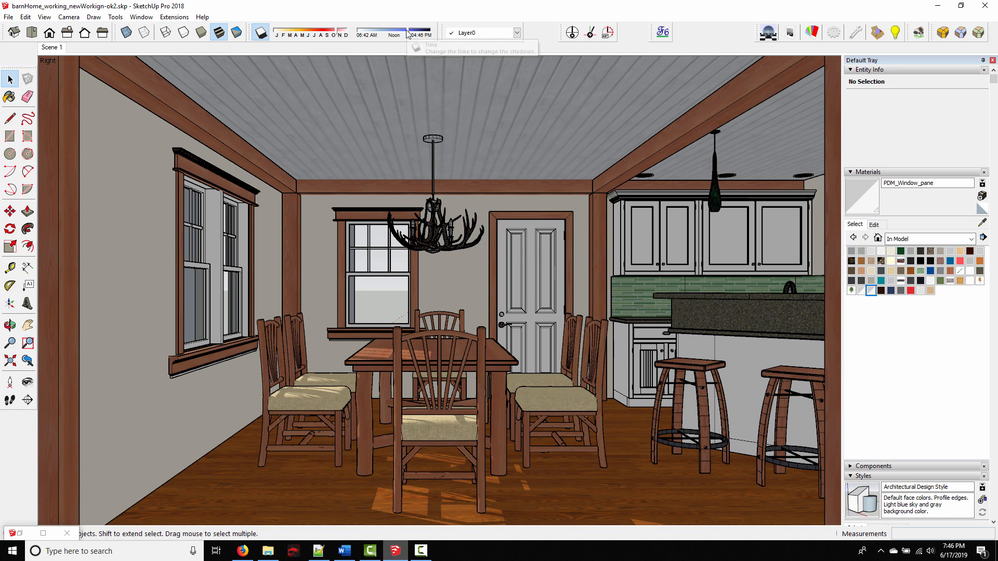
mouse_move(412, 33)
mouse_down()
mouse_move(383, 35)
mouse_move(409, 35)
mouse_up()
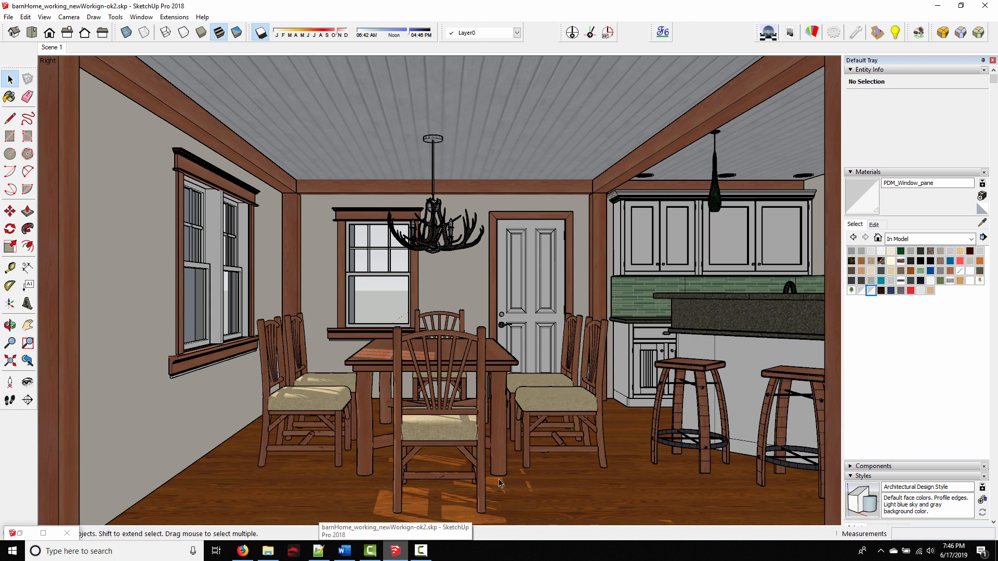
right_click(56, 49)
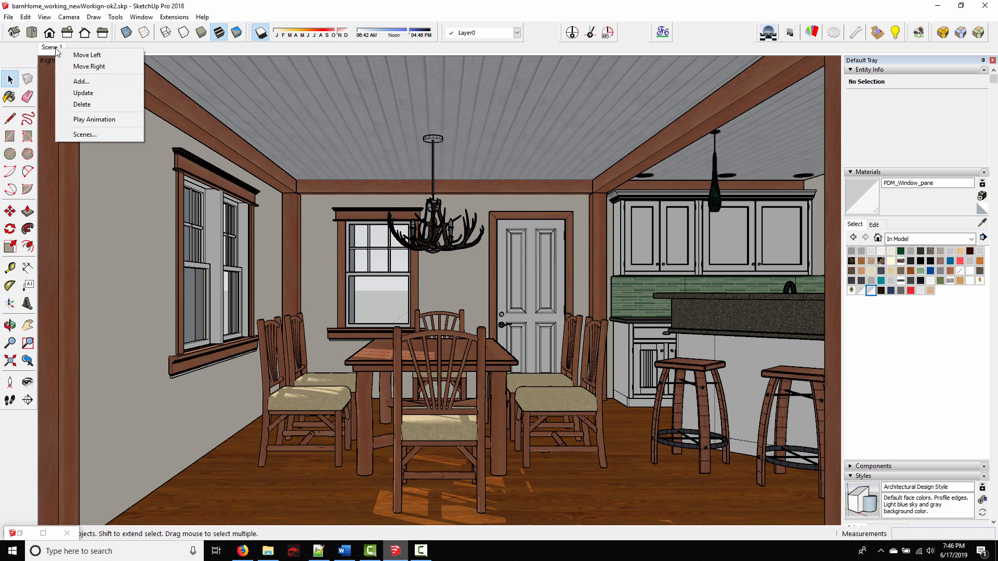
click(78, 93)
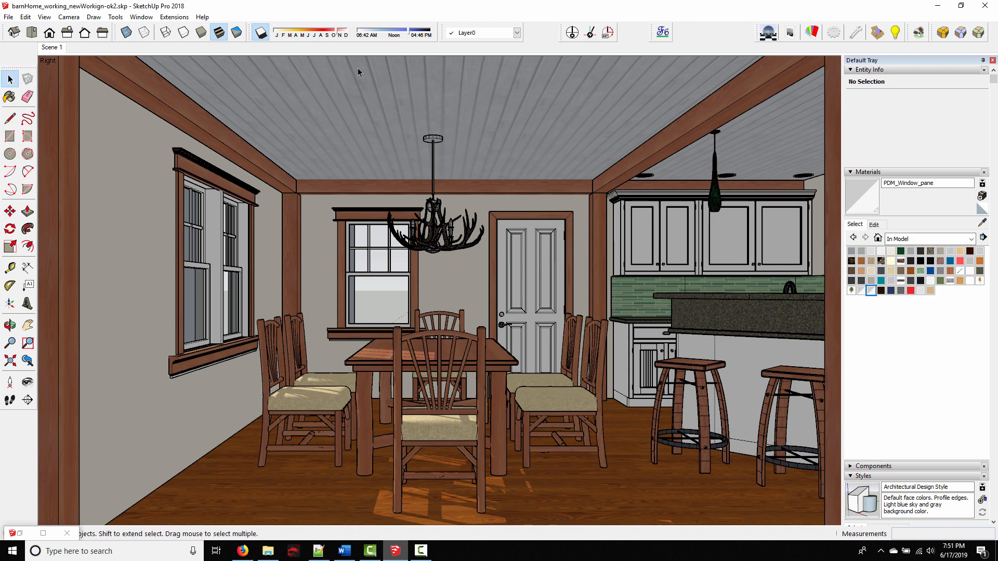
Adjust the shadow date to about February and the time to late afternoon, so sunlight falls across the dining room floor
drag(330, 35, 315, 30)
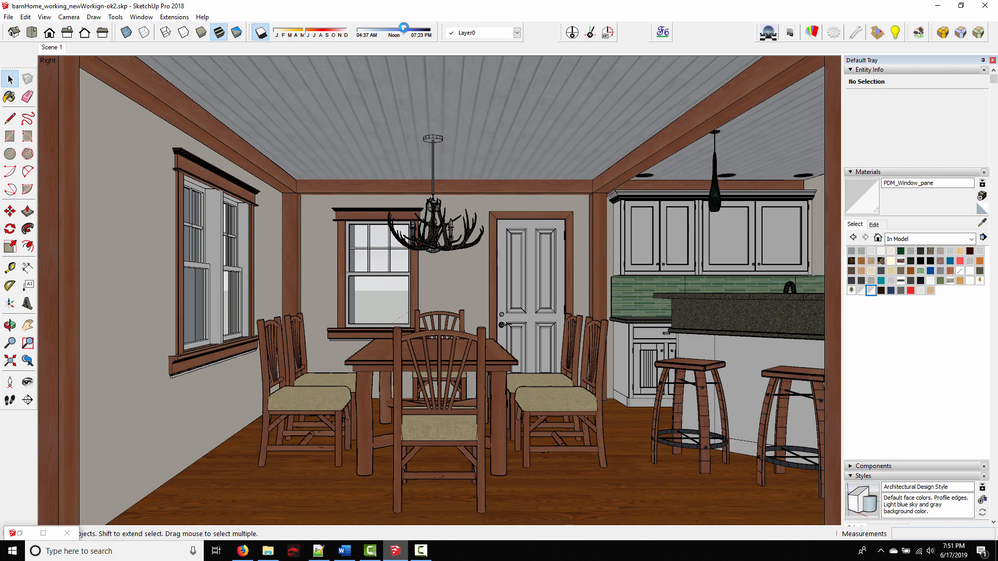
mouse_move(403, 35)
mouse_down()
mouse_move(388, 34)
mouse_move(419, 34)
mouse_up()
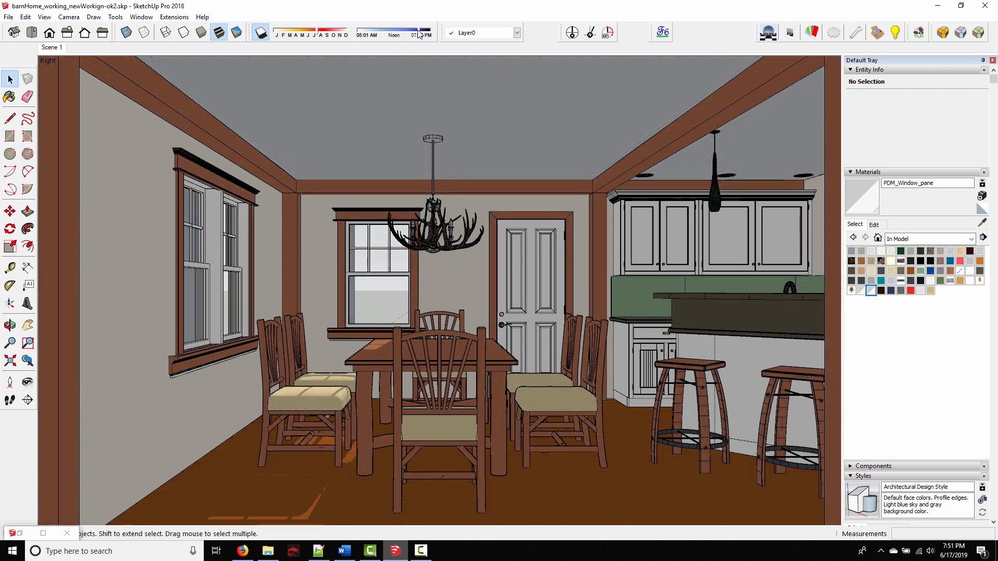
drag(316, 34, 296, 36)
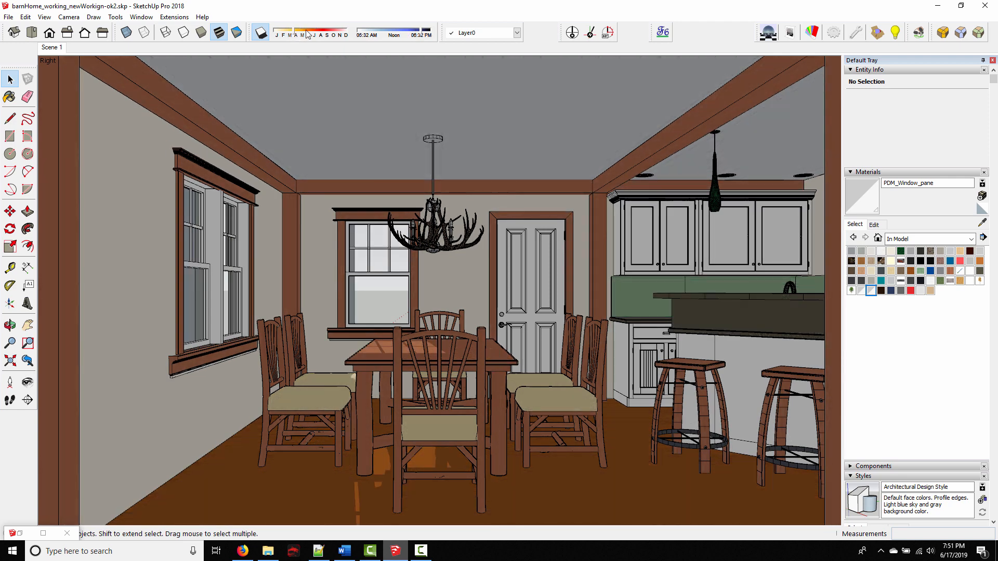
mouse_move(421, 32)
mouse_down()
mouse_move(386, 34)
mouse_move(418, 31)
mouse_up()
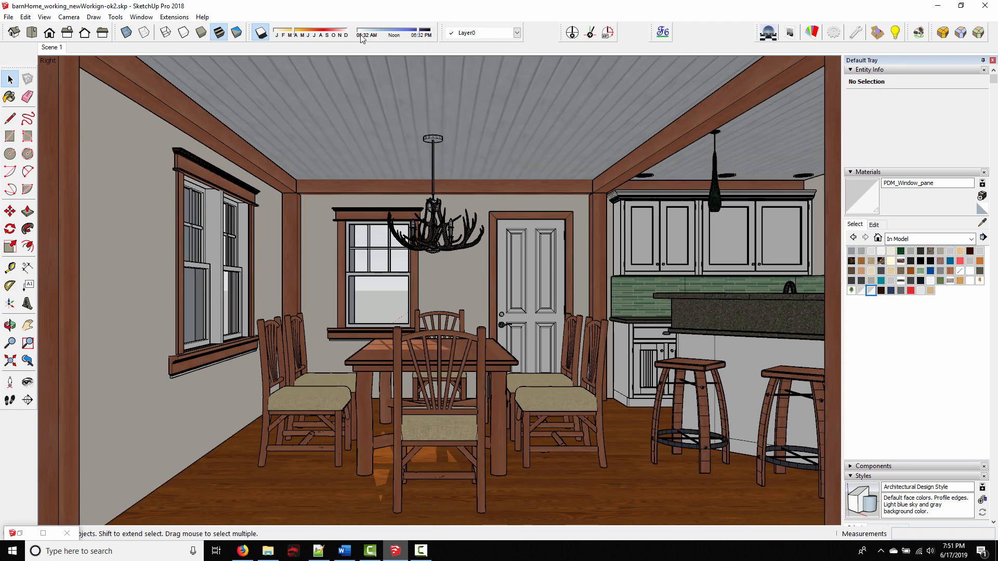
drag(285, 35, 283, 37)
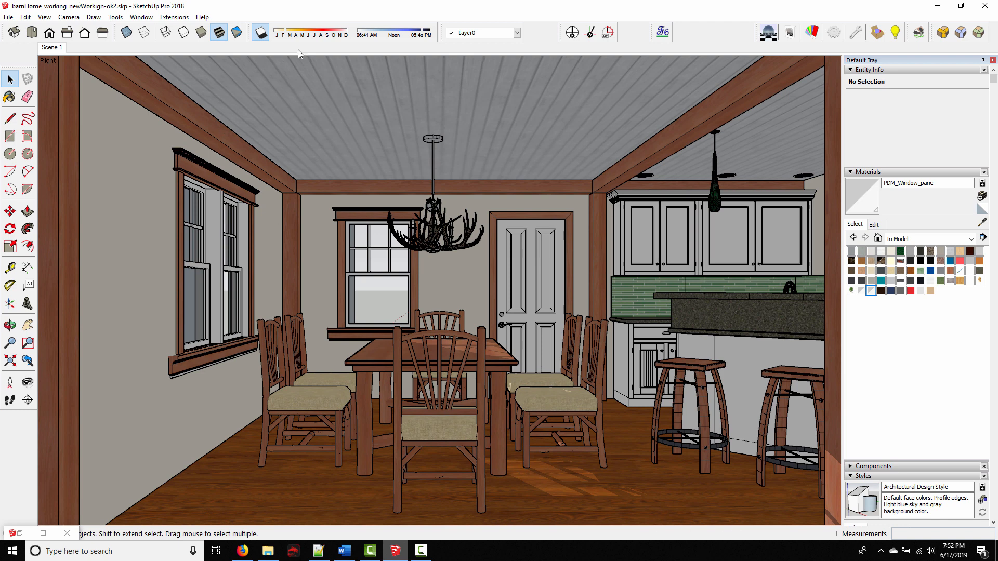
drag(425, 35, 419, 29)
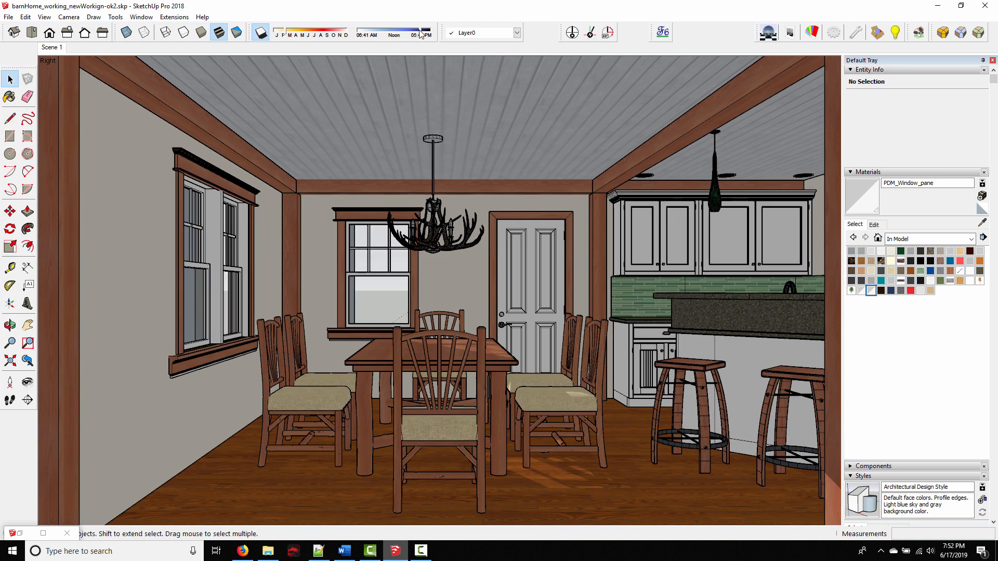
Examine the model's layer list and the green and orange tree billboards standing outside the house near the dining room
scroll(884, 416, down, 5)
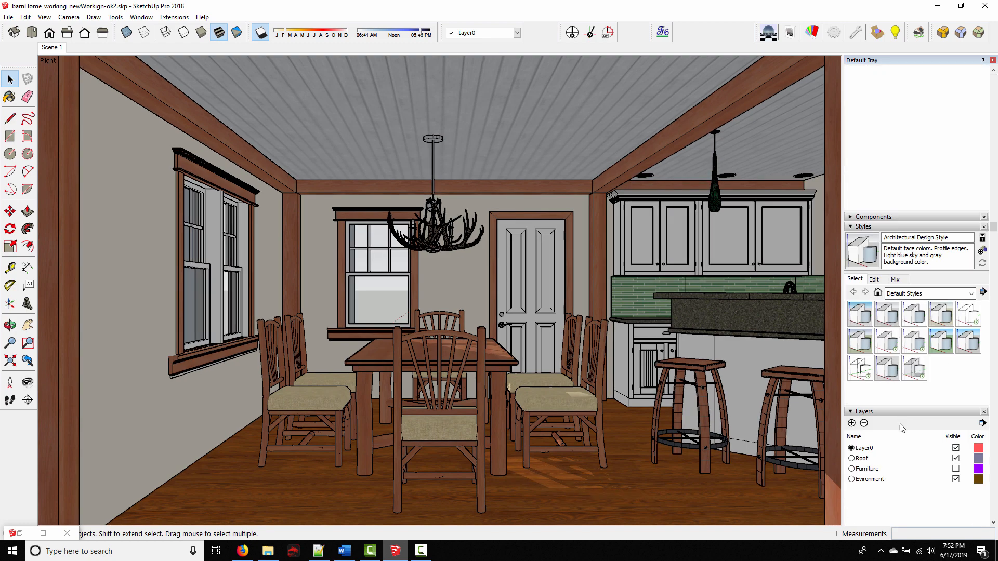
scroll(878, 425, down, 4)
click(864, 452)
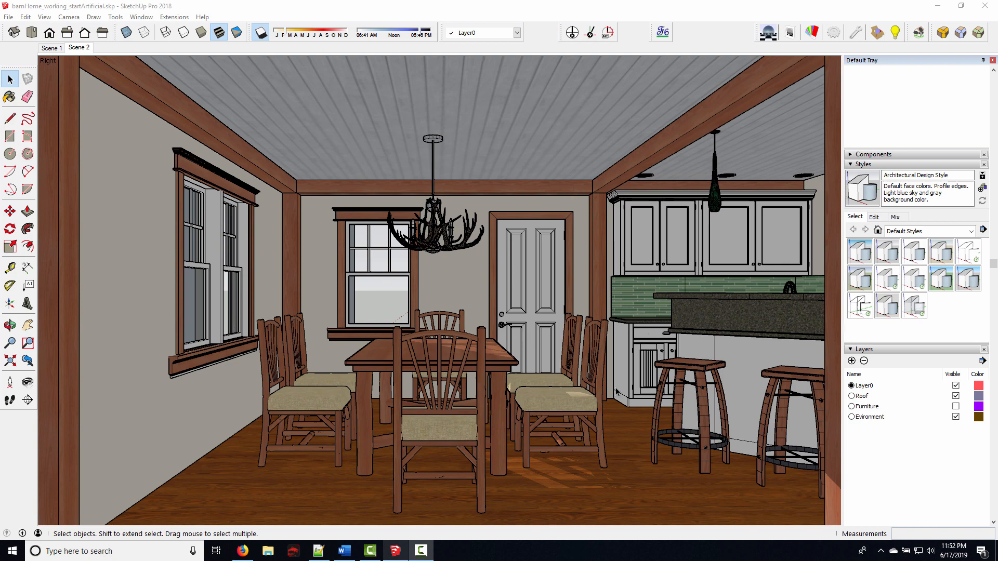
scroll(255, 283, up, 3)
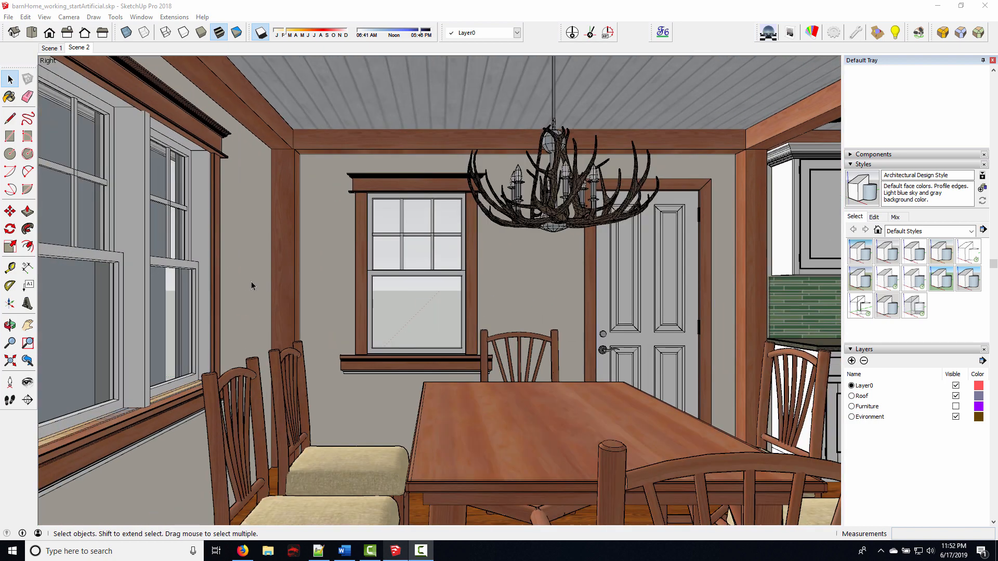
shift+middle_drag(252, 283, 478, 318)
scroll(791, 361, down, 3)
middle_drag(790, 361, 665, 464)
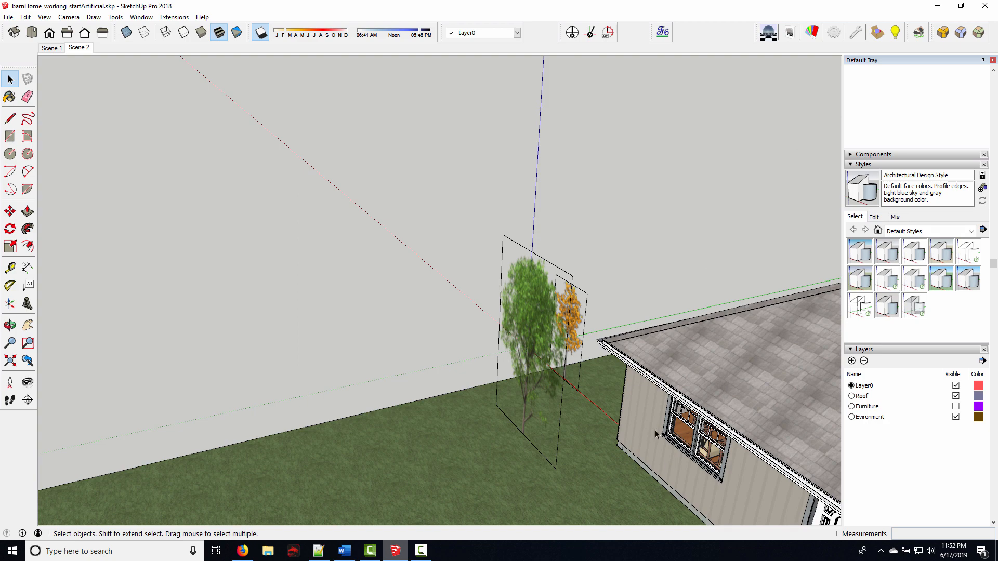
shift+middle_drag(642, 427, 586, 377)
middle_drag(475, 359, 515, 386)
scroll(478, 306, up, 2)
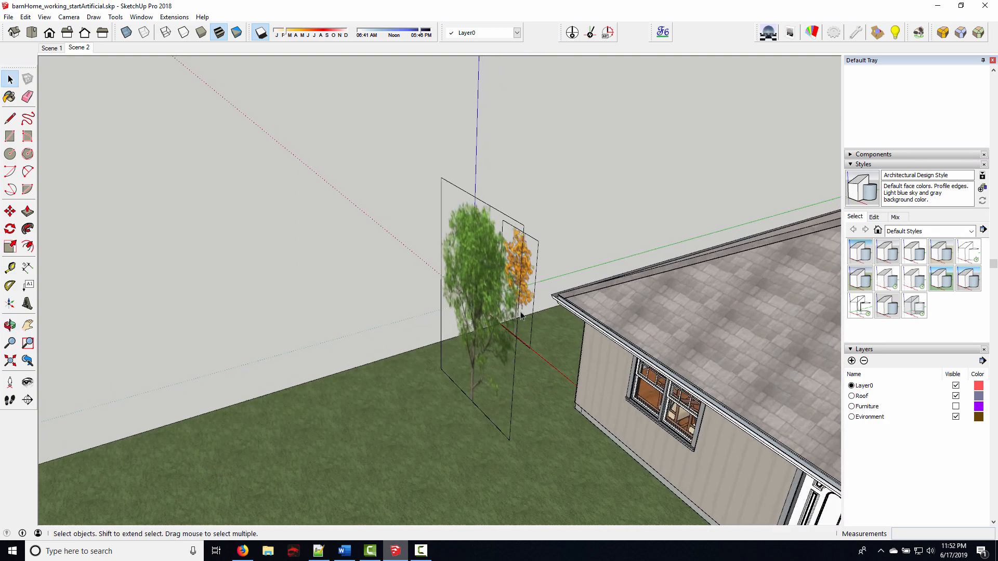
key(ctrl+a)
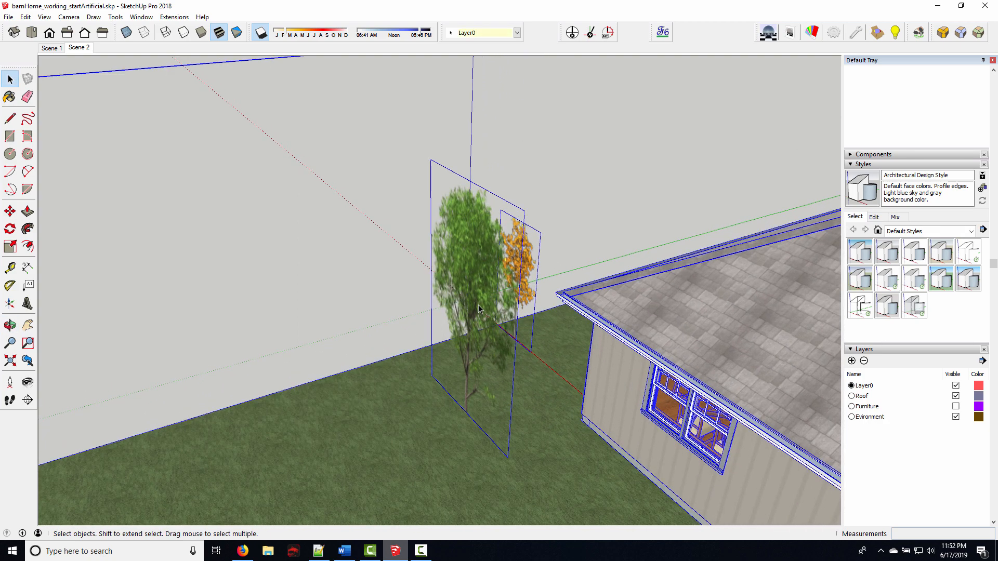
key(ctrl+t)
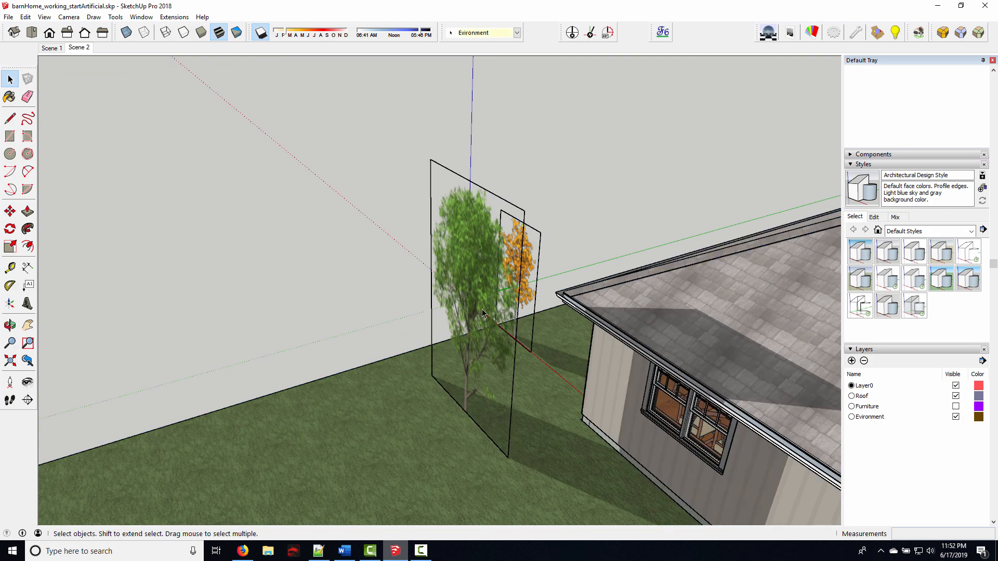
Inside the tree group, make the green tree face a component that always faces the camera, with its shadows facing the sun
click(482, 309)
middle_drag(481, 309, 485, 284)
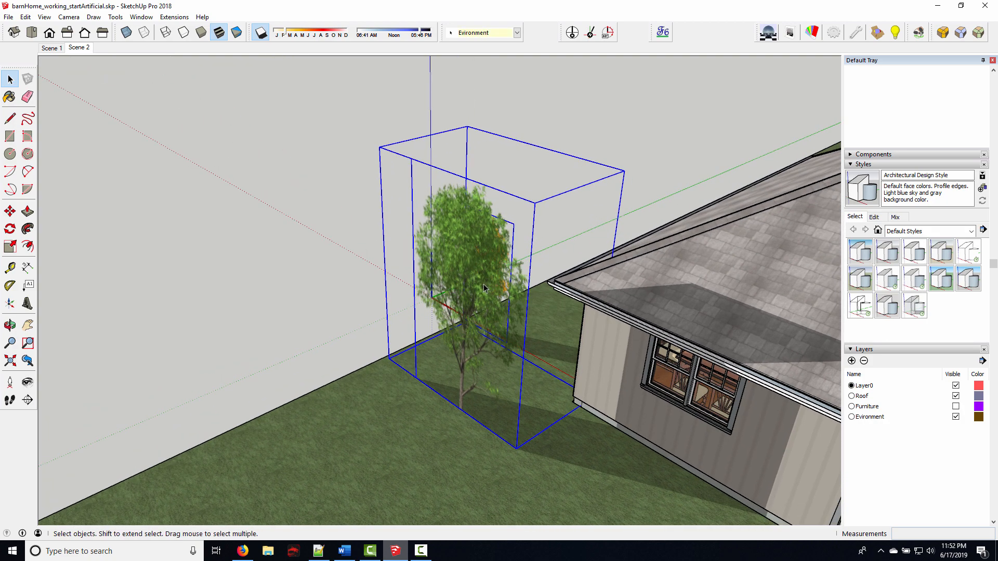
double_click(483, 284)
click(478, 285)
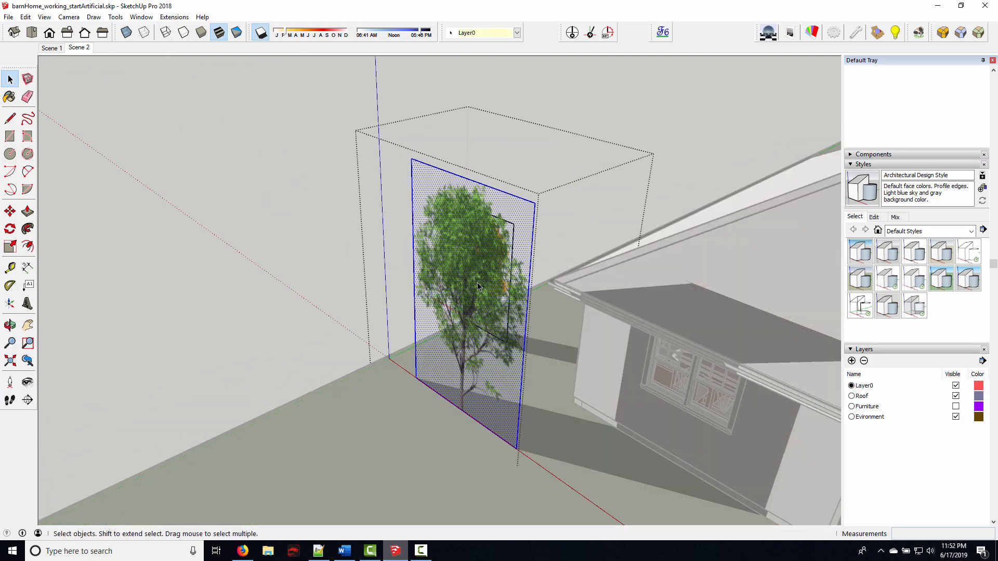
right_click(471, 303)
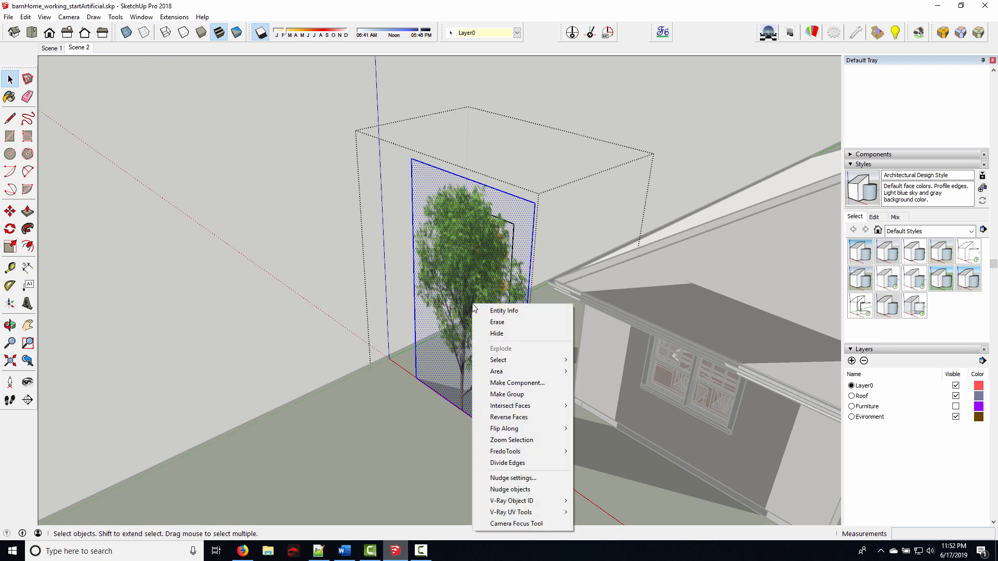
click(503, 384)
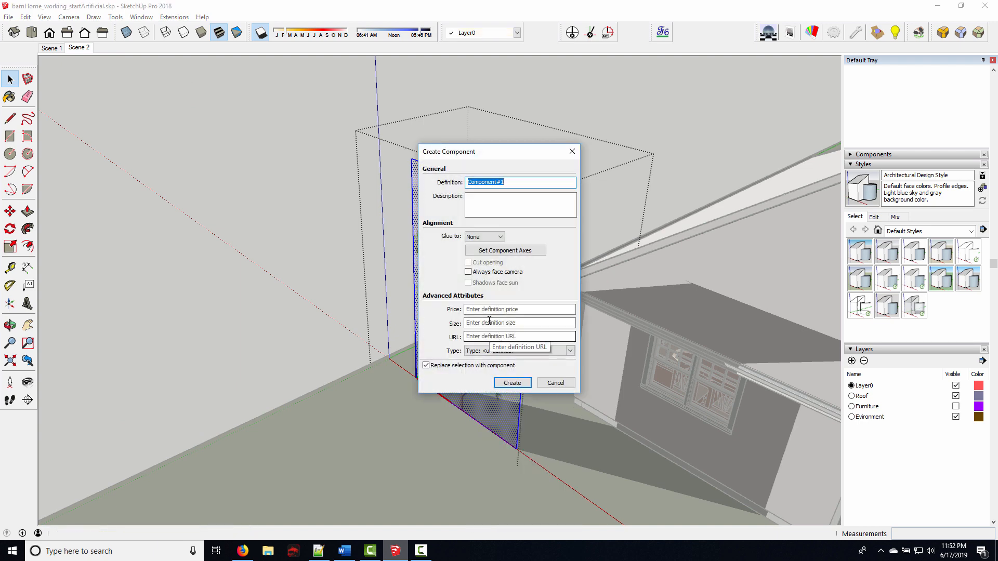
click(470, 272)
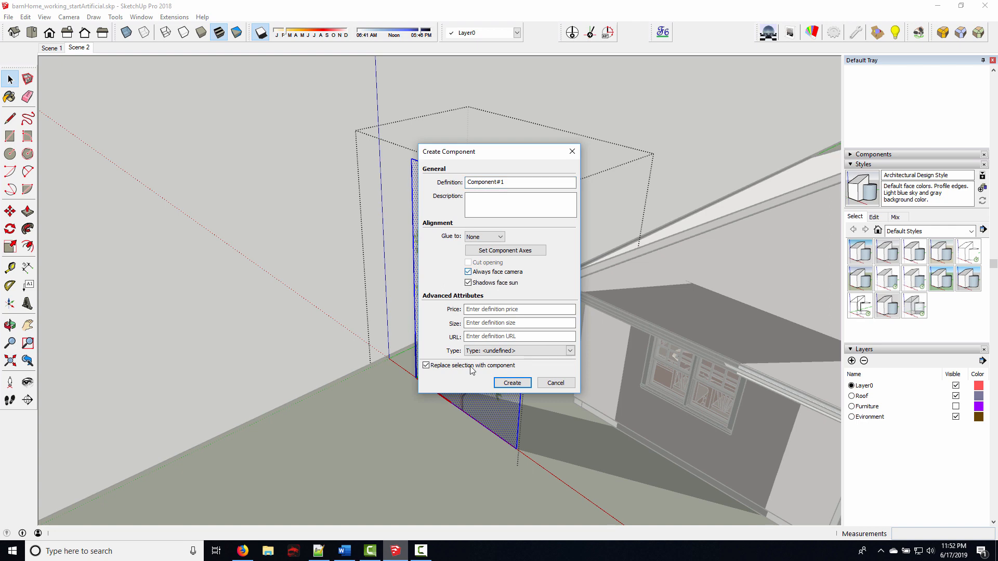
click(507, 384)
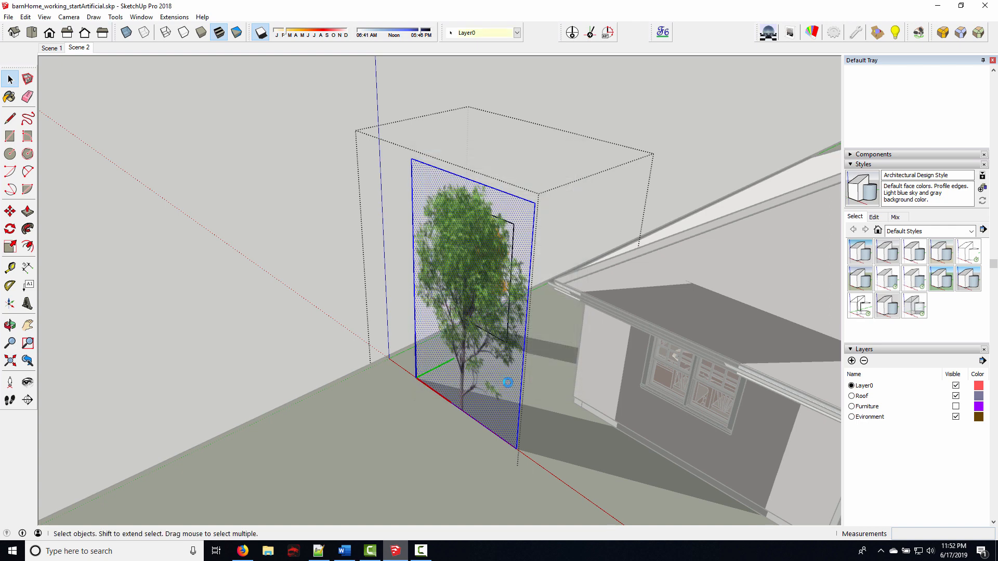
Make the orange tree face in the same group a component that always faces the camera
middle_drag(523, 364, 465, 278)
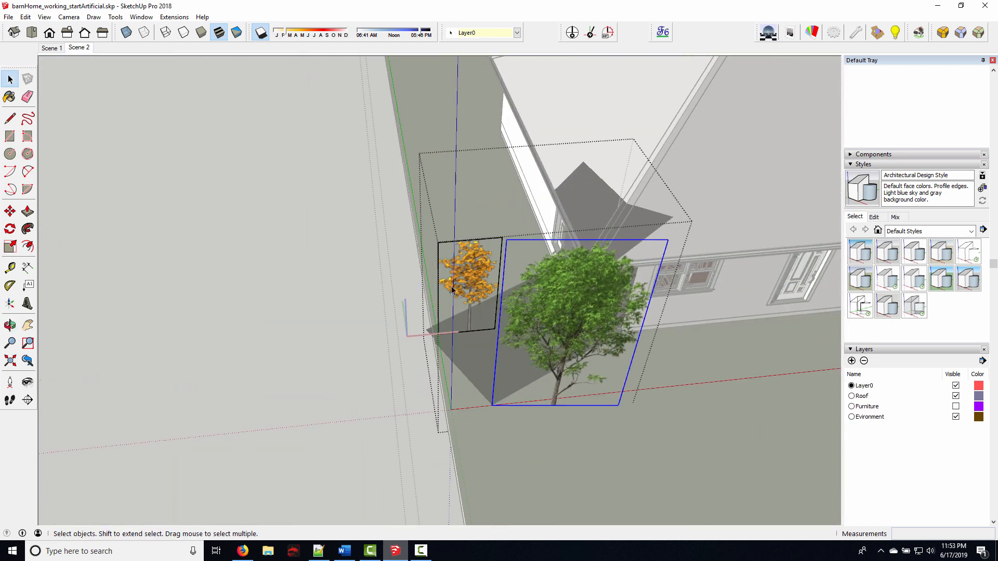
click(465, 278)
scroll(466, 277, up, 2)
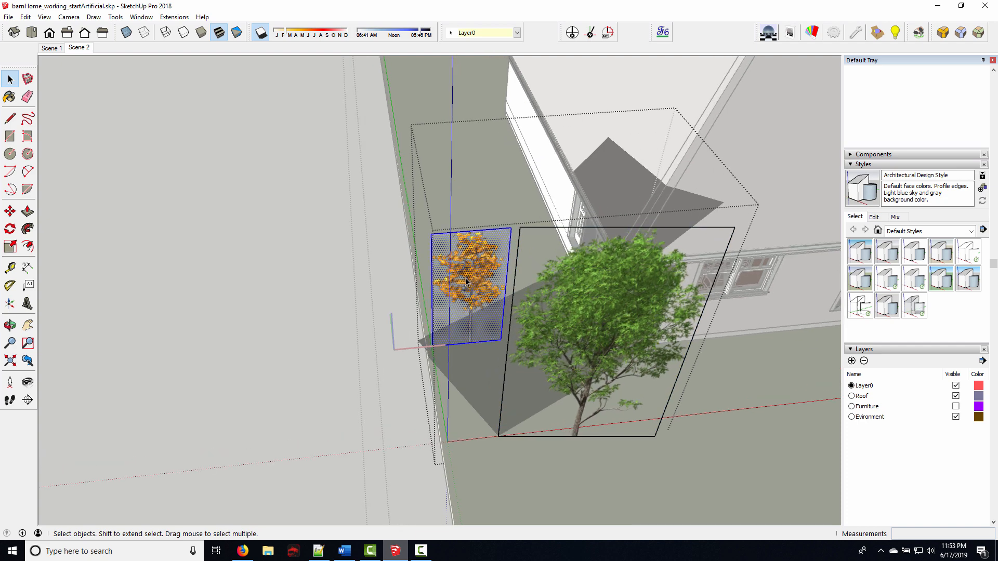
right_click(468, 282)
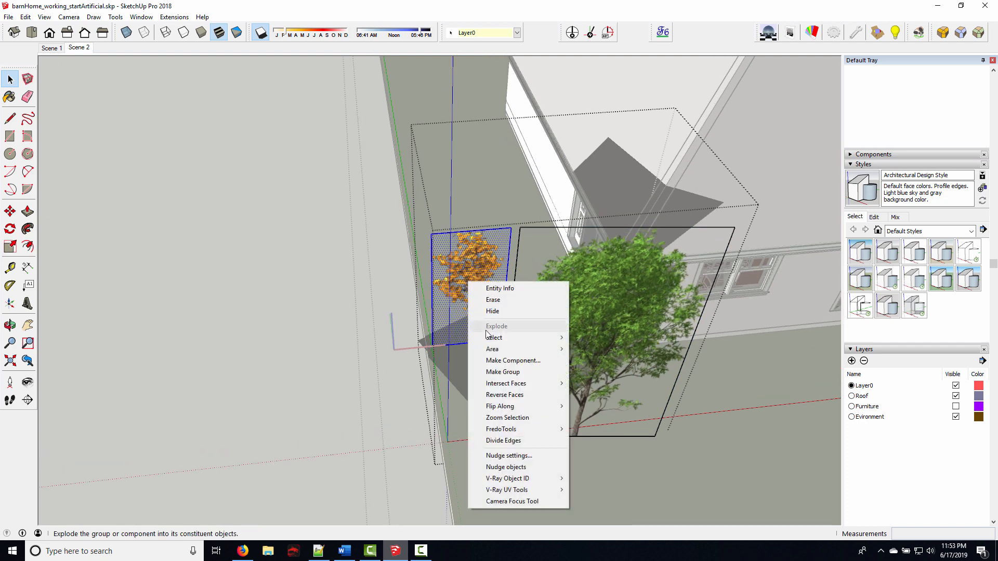
click(484, 360)
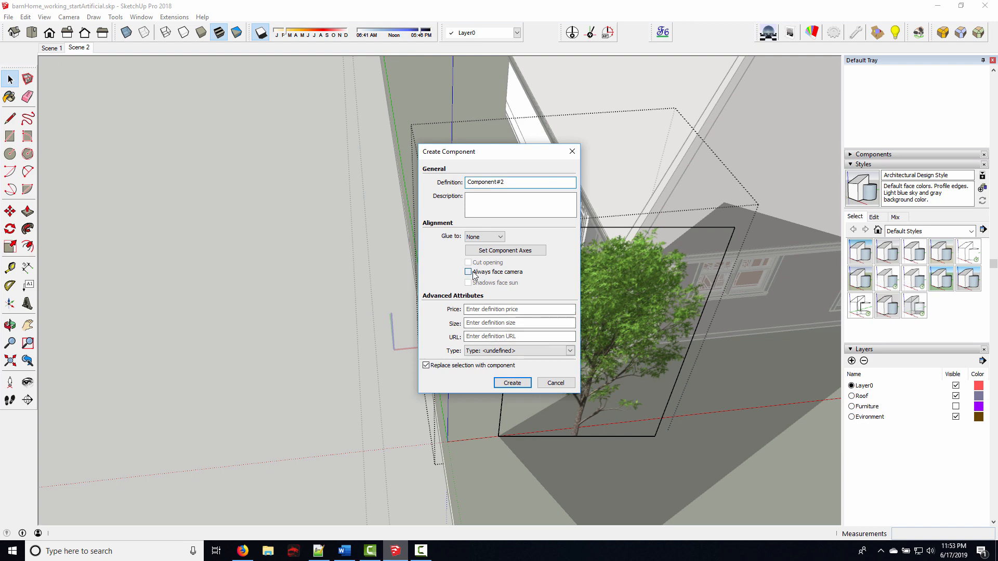
click(509, 384)
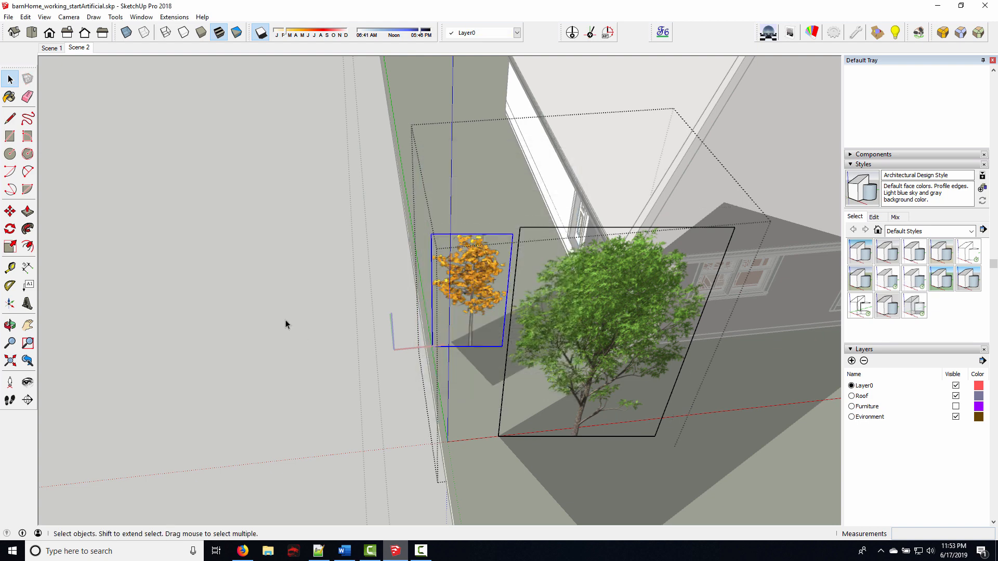
Leave the tree group, return to the Scene 1 view and make the Evironment layer visible
click(76, 50)
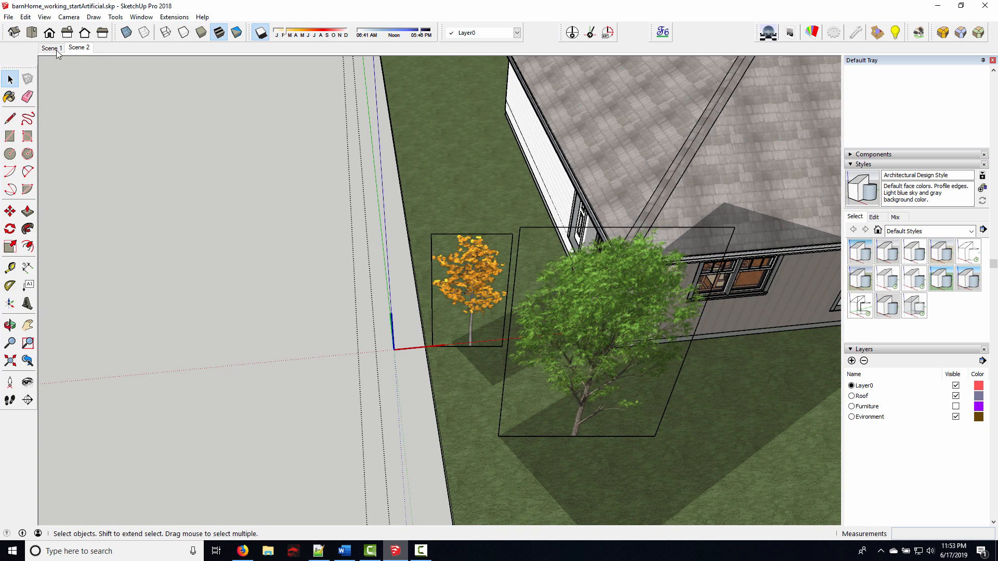
click(56, 50)
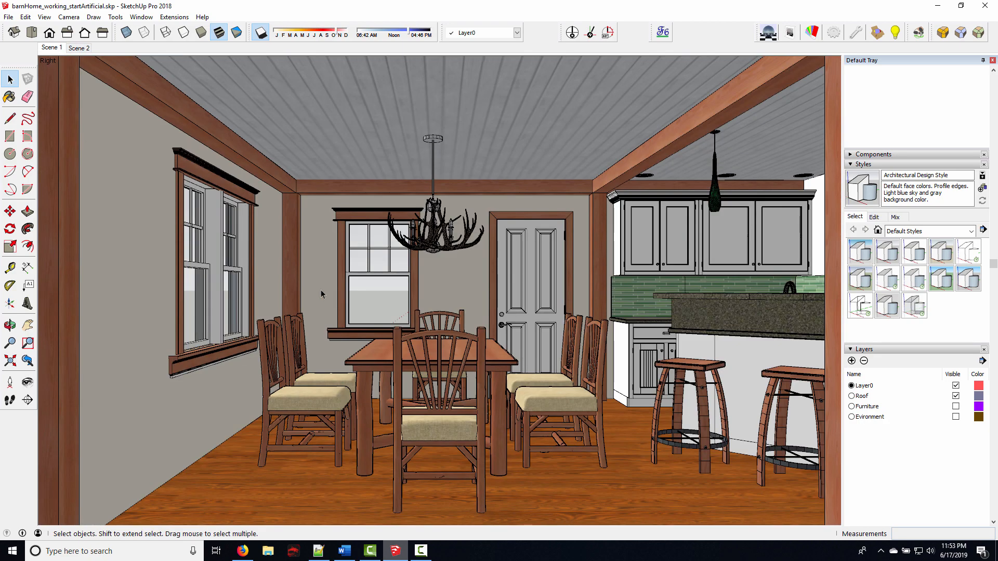
click(956, 418)
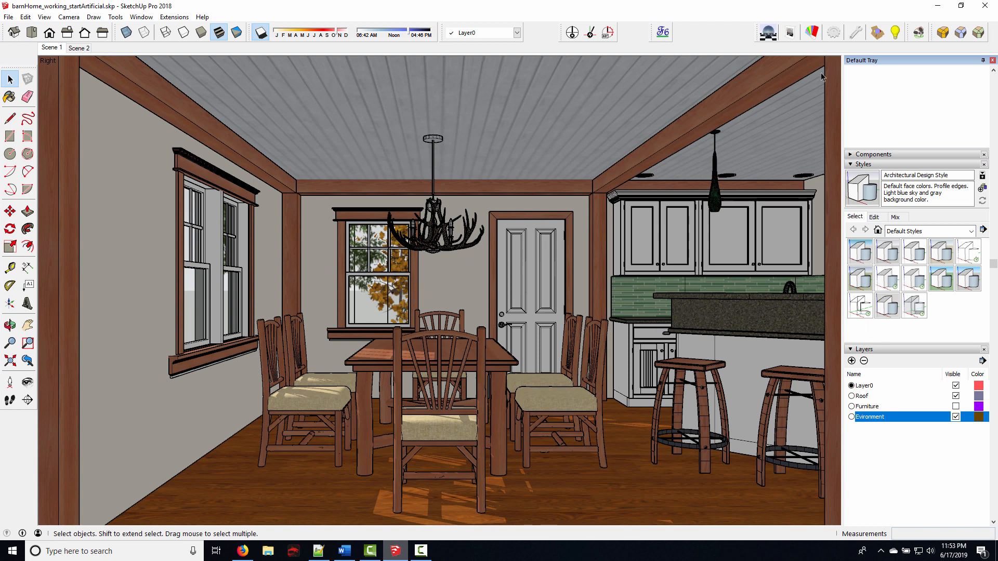
Render the Scene 1 view in SU Podium with the 2_interior_bright_default_2.1 preset, viewport image size and .png format, saving the options
click(834, 34)
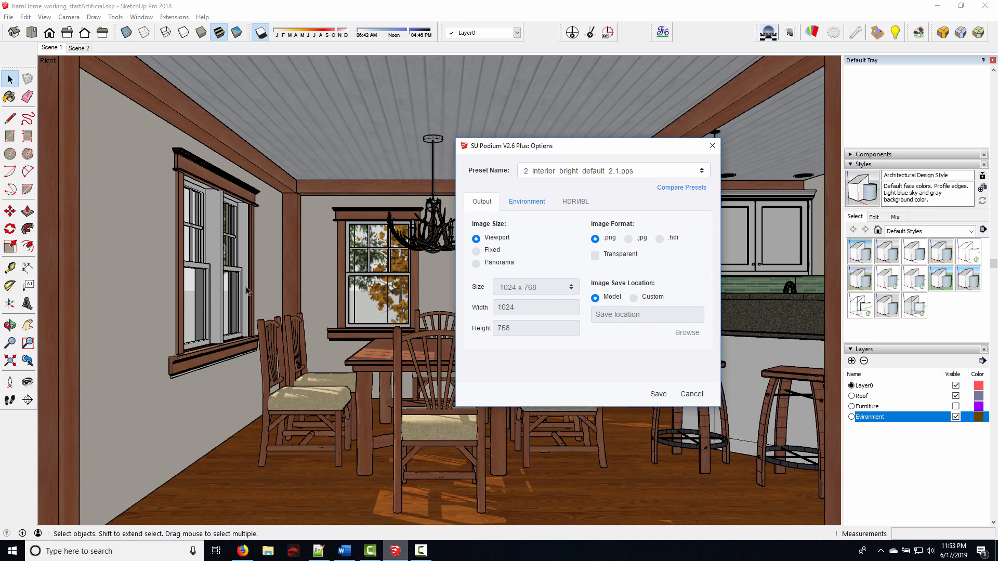
drag(481, 147, 415, 148)
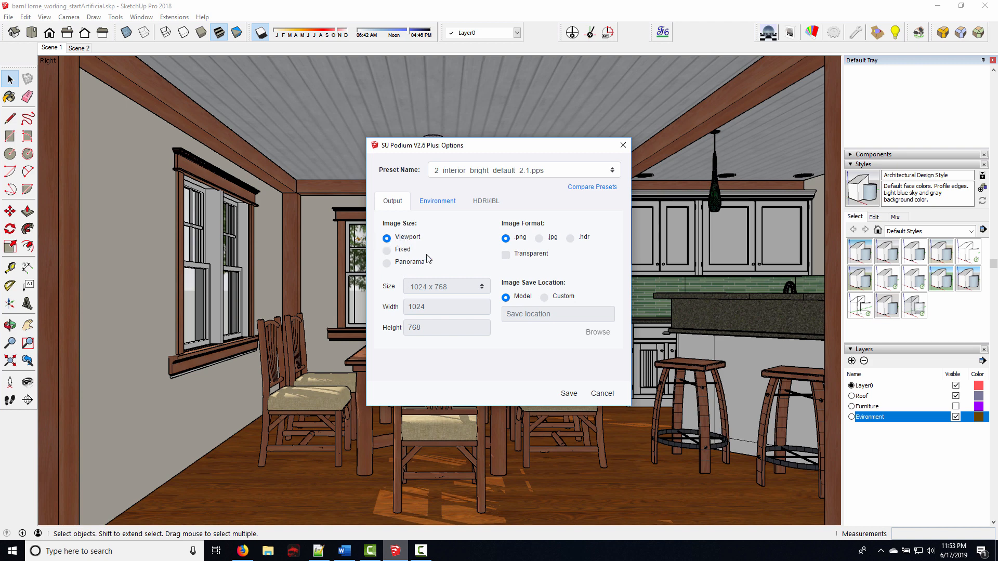
click(433, 203)
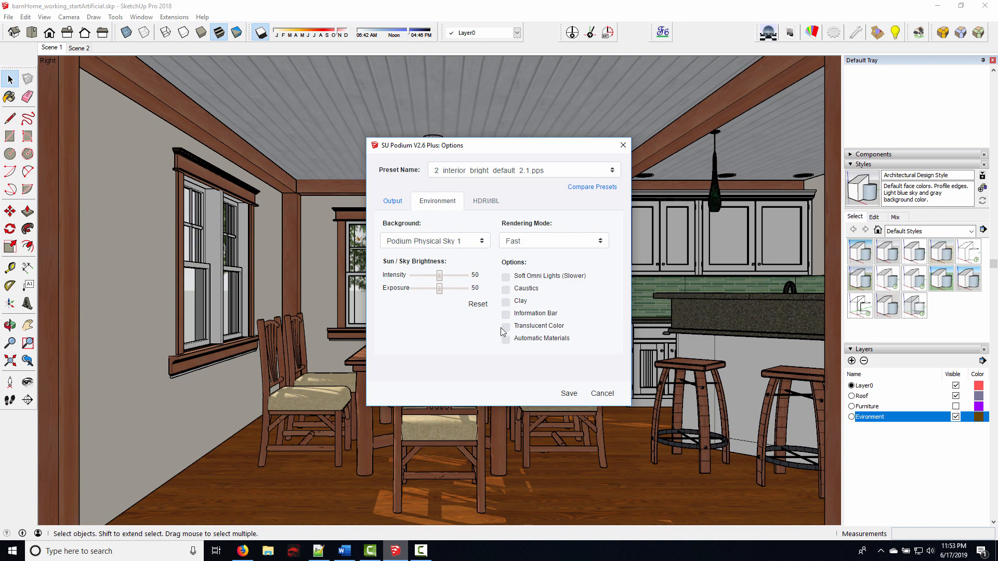
click(401, 202)
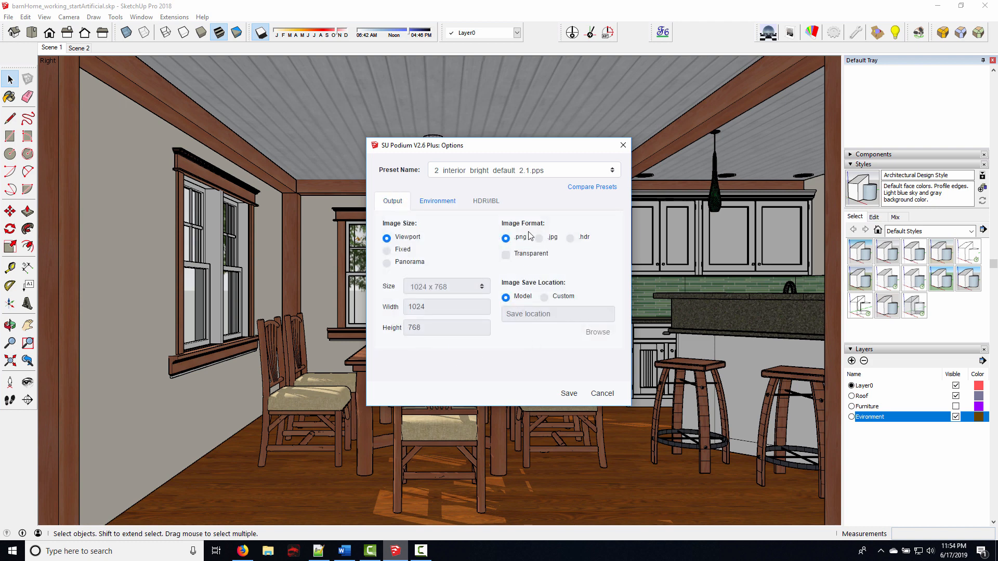
click(568, 394)
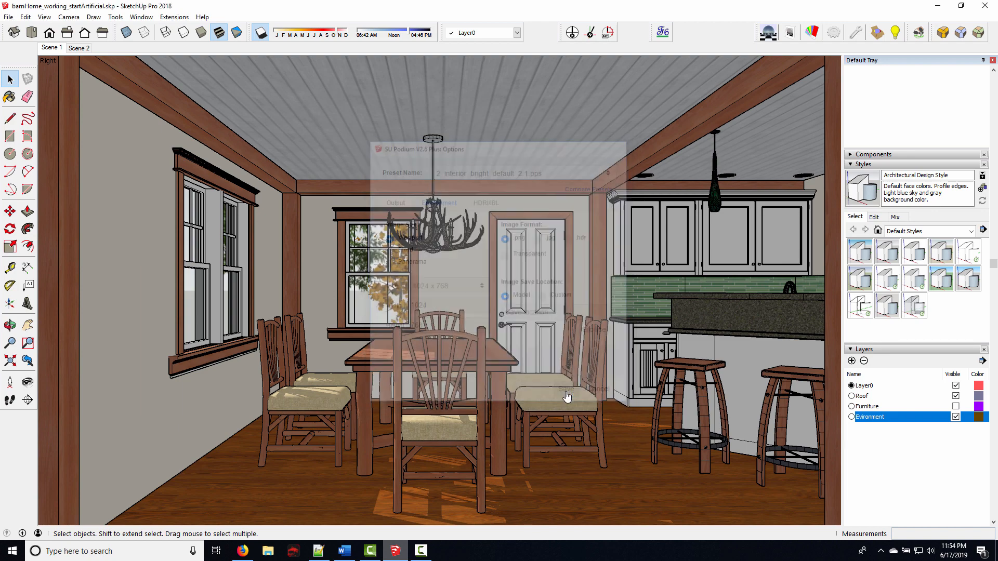
click(769, 40)
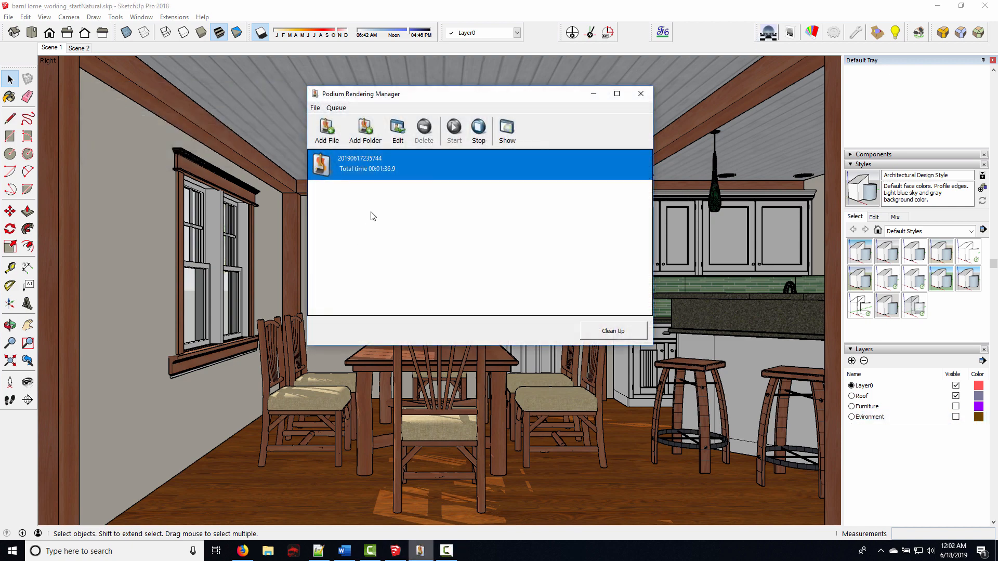
View the finished dining room render from the Podium Rendering Manager in its preview window and close it
click(508, 134)
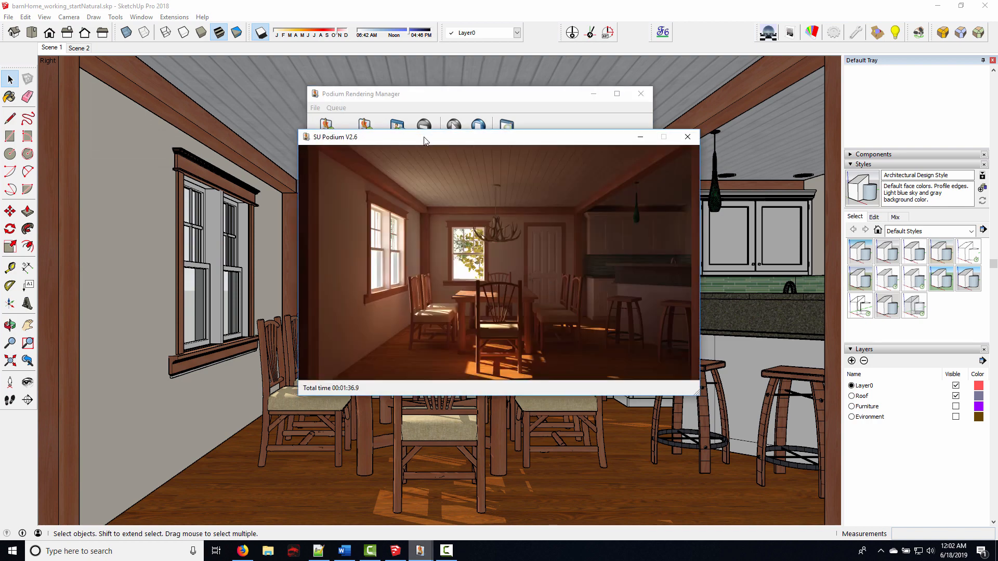
mouse_move(425, 141)
mouse_down()
mouse_move(437, 140)
mouse_move(394, 153)
mouse_move(410, 151)
mouse_up()
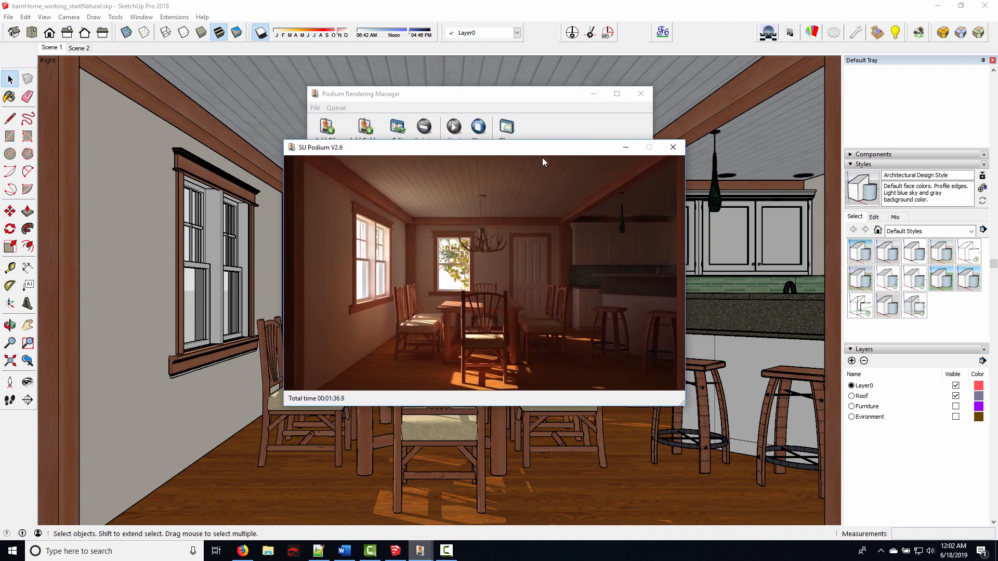
click(673, 149)
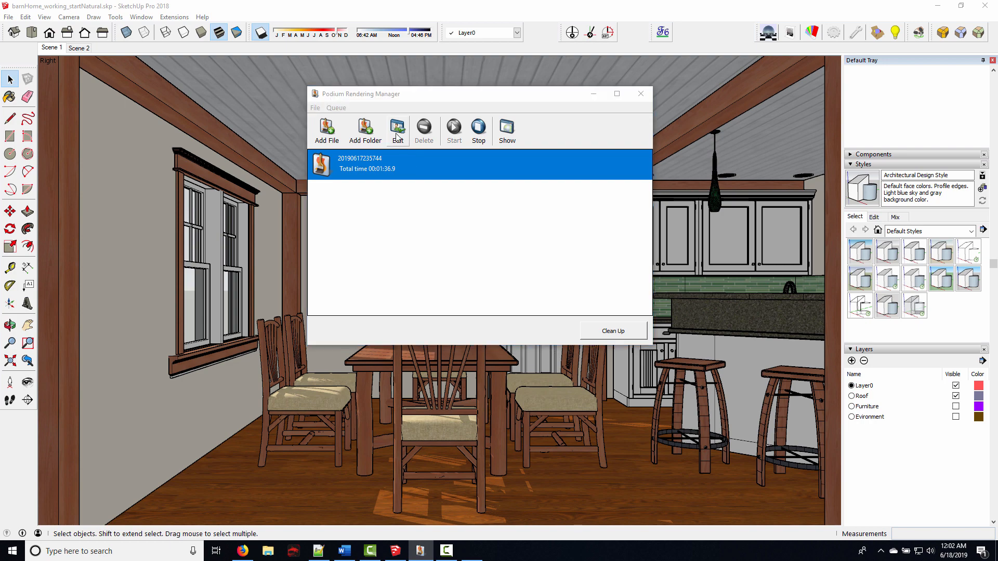
Inspect the dining room render enlarged in the maximized Podium Image Editor, and clear it from the Rendering Manager's queue
click(397, 136)
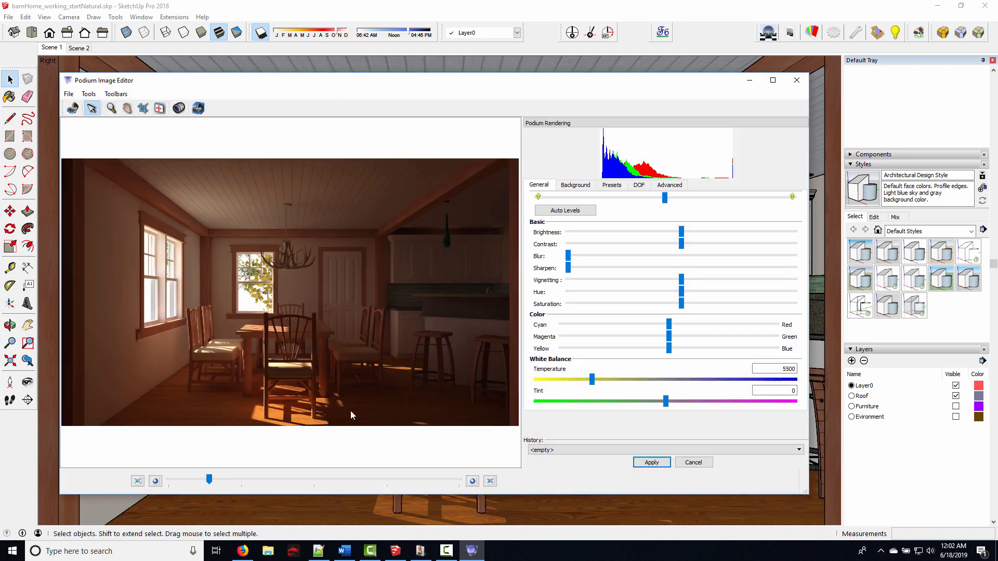
click(773, 80)
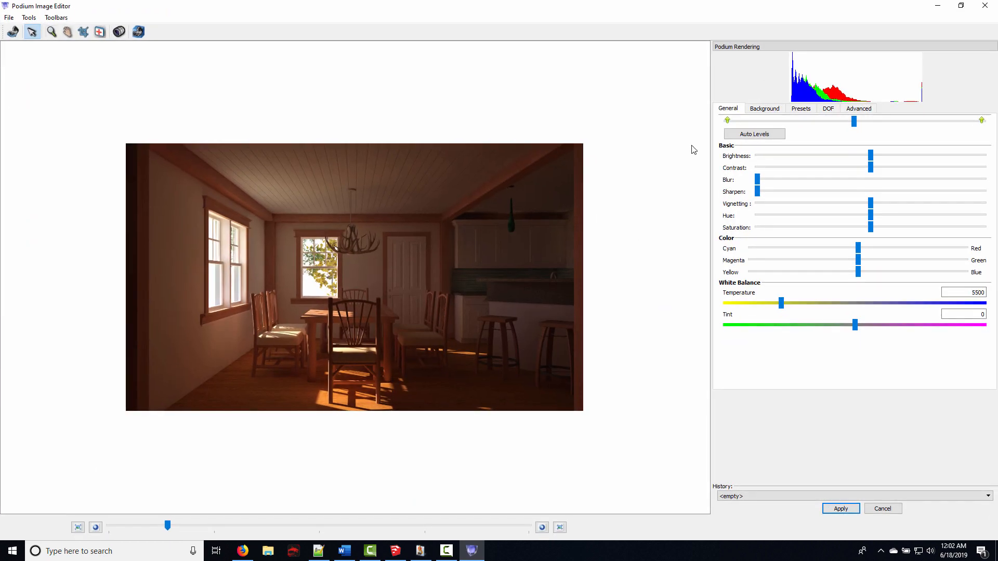
click(559, 528)
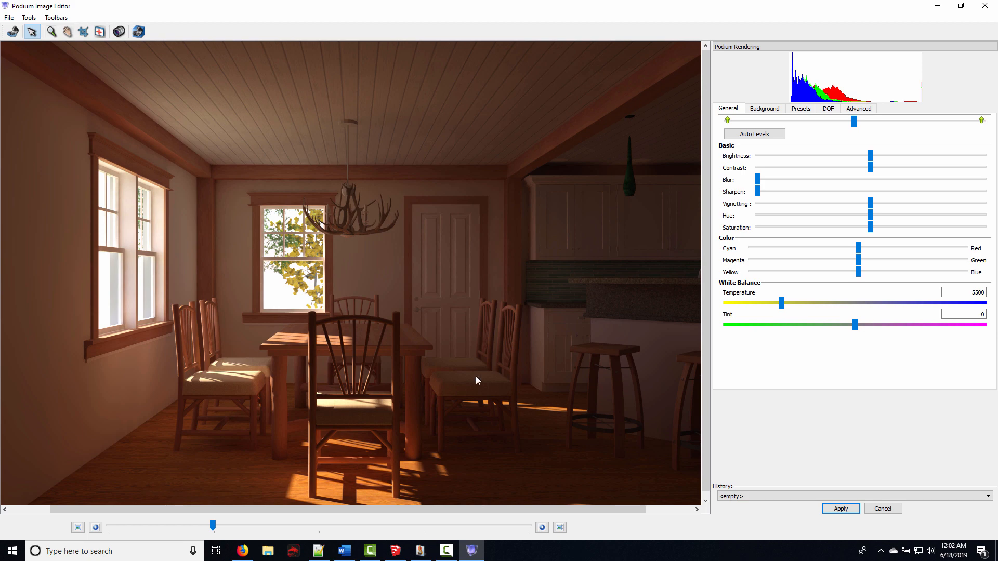
click(985, 6)
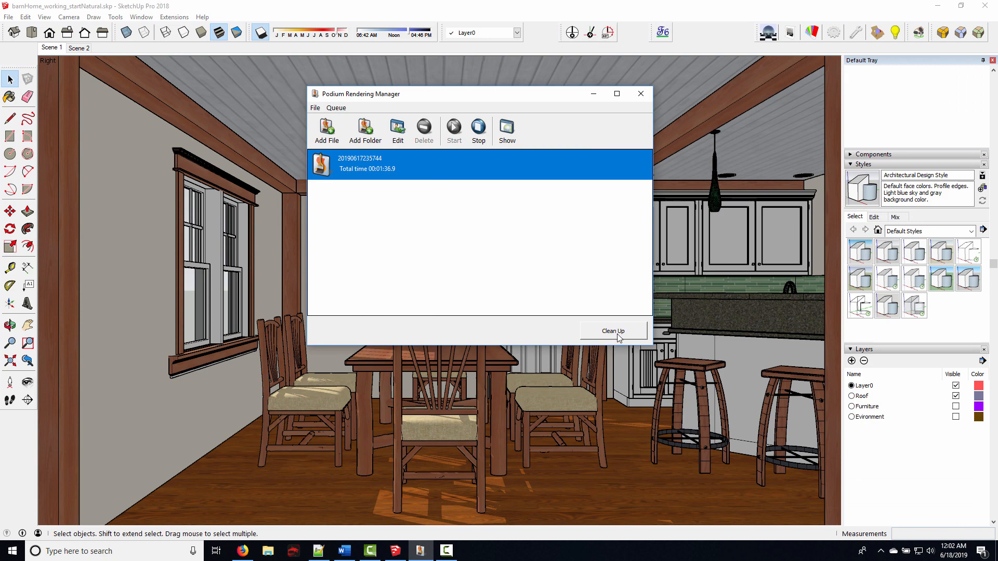
click(614, 333)
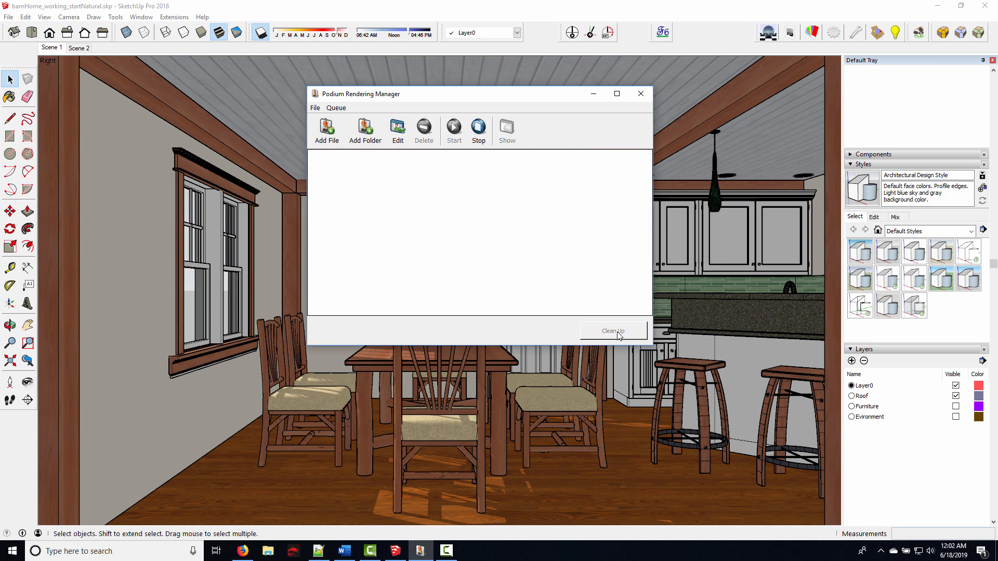
Close the Podium Rendering Manager and turn off the model's shadows
click(643, 93)
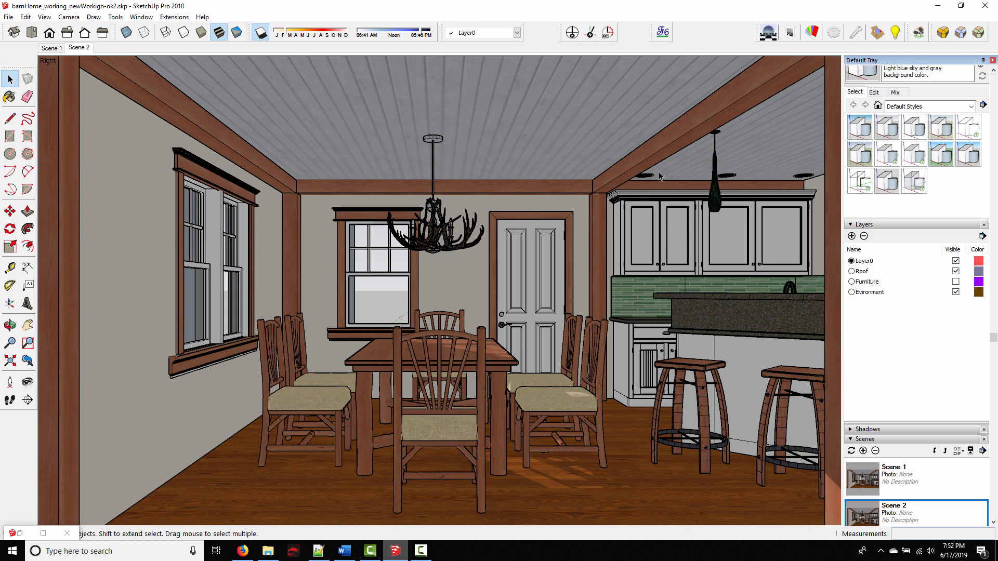
scroll(646, 180, up, 5)
click(261, 33)
Sample the material of the recessed ceiling light's inner lens above the kitchen cabinets with Podium's Material Properties eyedropper
middle_drag(379, 270, 528, 230)
scroll(532, 206, up, 4)
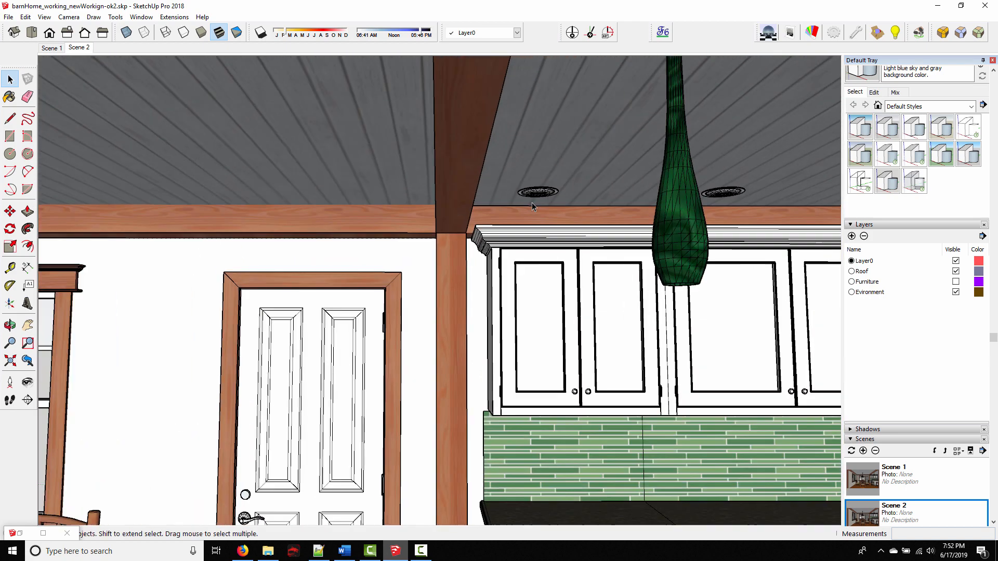
scroll(532, 206, up, 8)
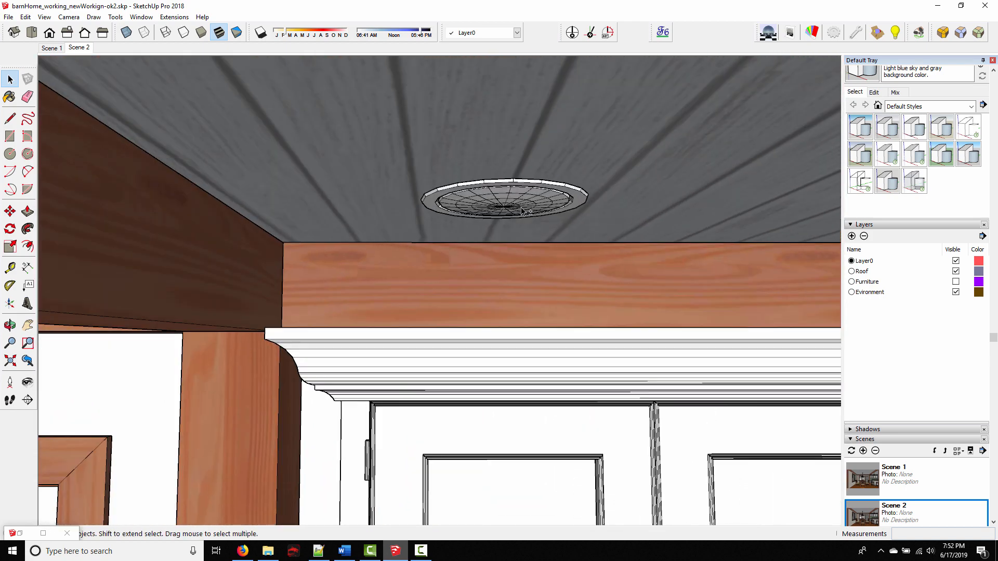
middle_drag(505, 216, 476, 188)
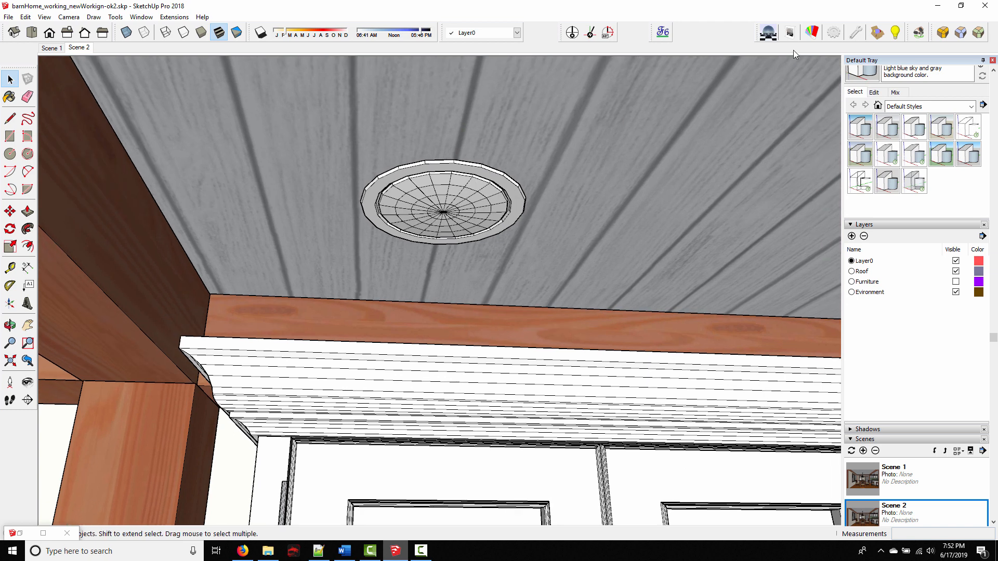
click(812, 32)
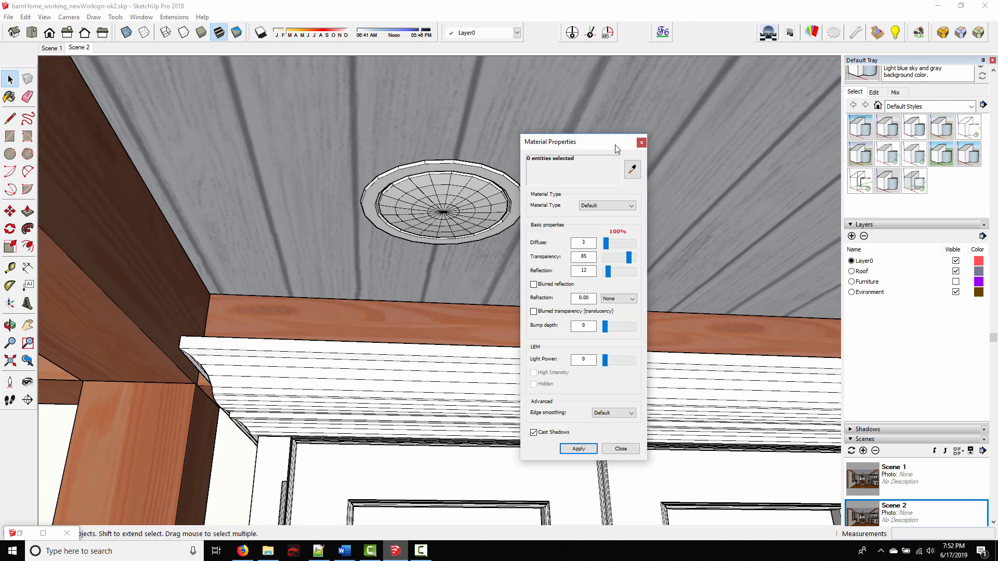
drag(617, 148, 691, 155)
click(707, 175)
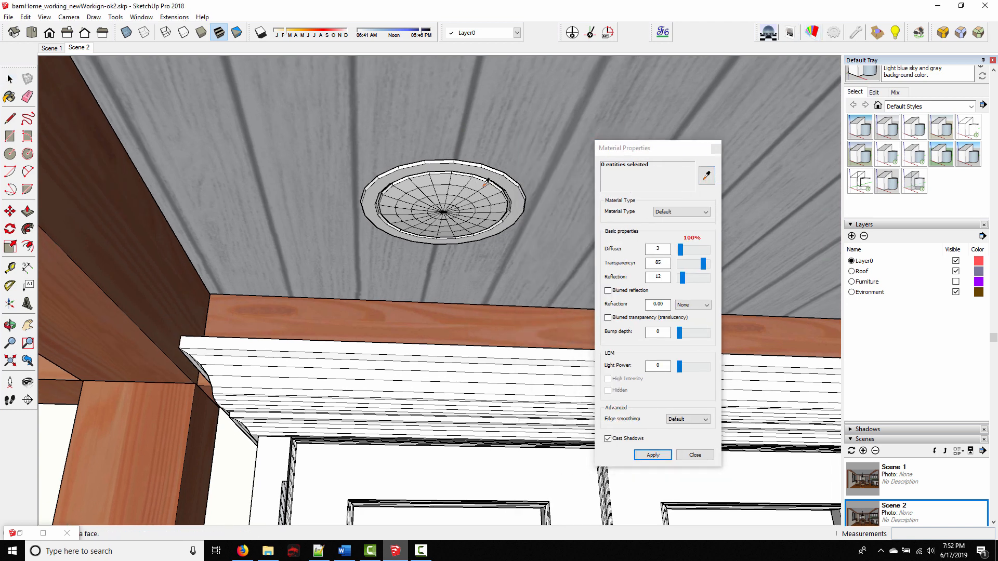
click(484, 184)
Examine the recessed light's trim and lens, the window, the door and the kitchen cabinets, closing Material Properties
click(706, 175)
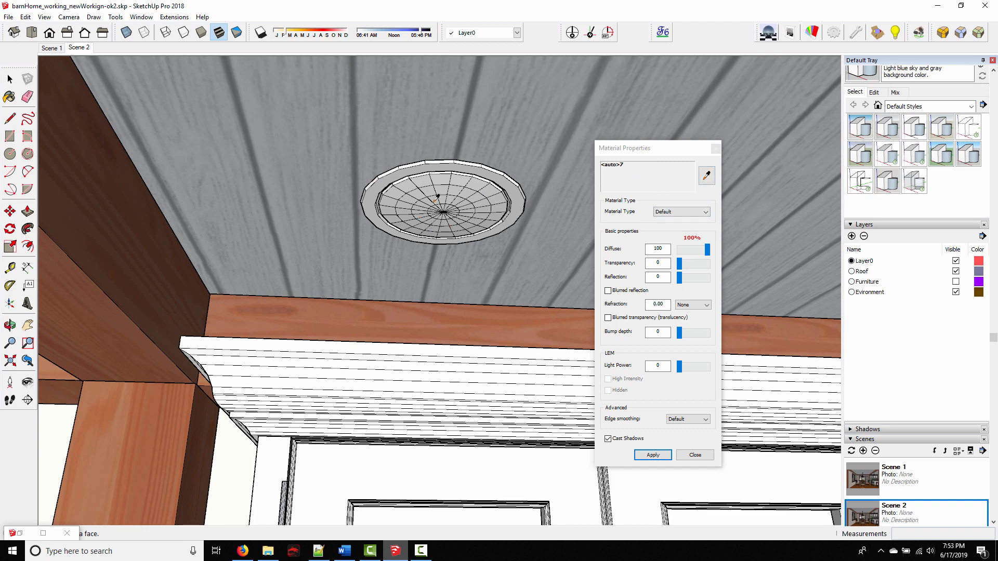
scroll(452, 197, up, 3)
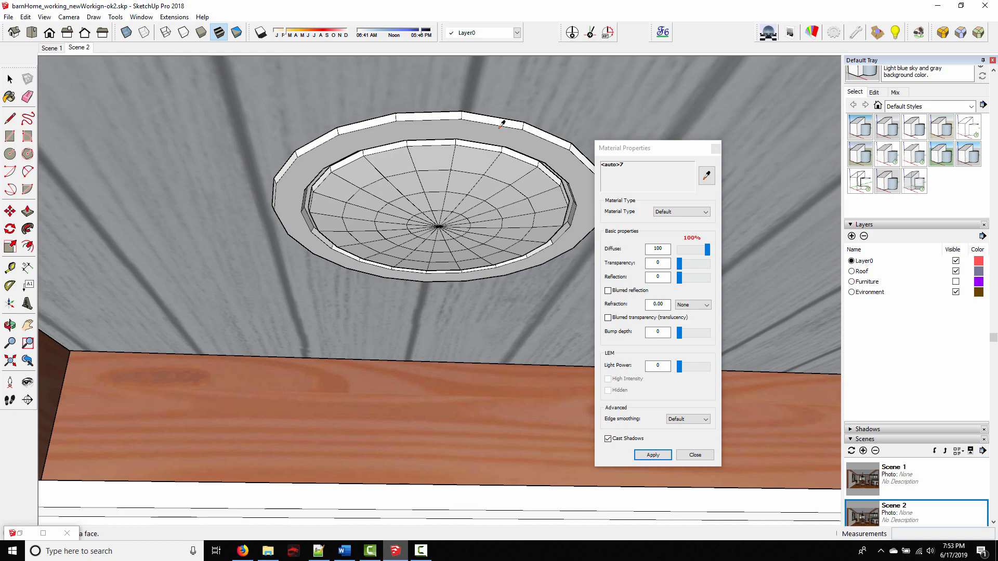
scroll(389, 287, down, 5)
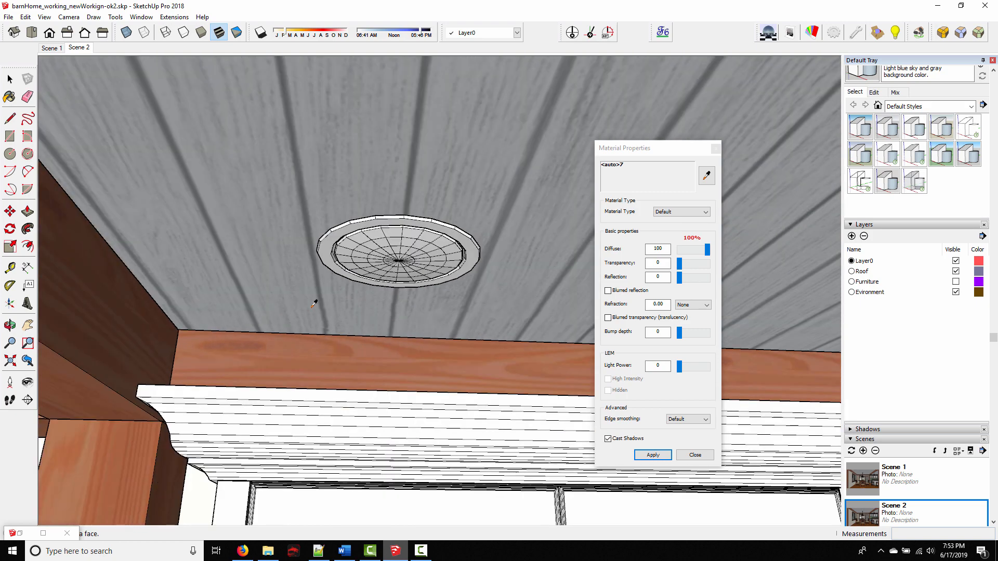
middle_drag(314, 301, 347, 338)
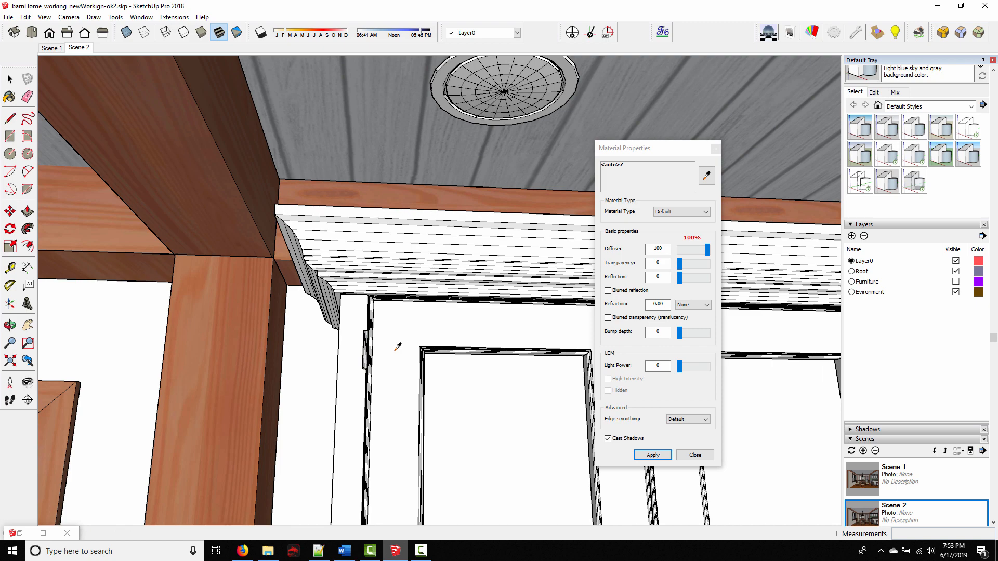
click(139, 326)
middle_drag(124, 335, 259, 267)
click(154, 325)
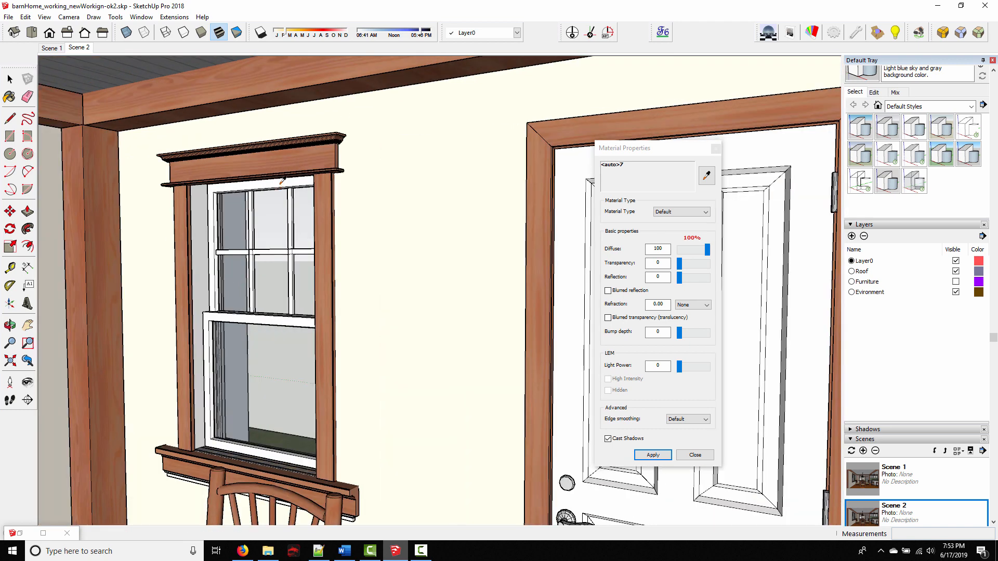
middle_drag(317, 251, 364, 87)
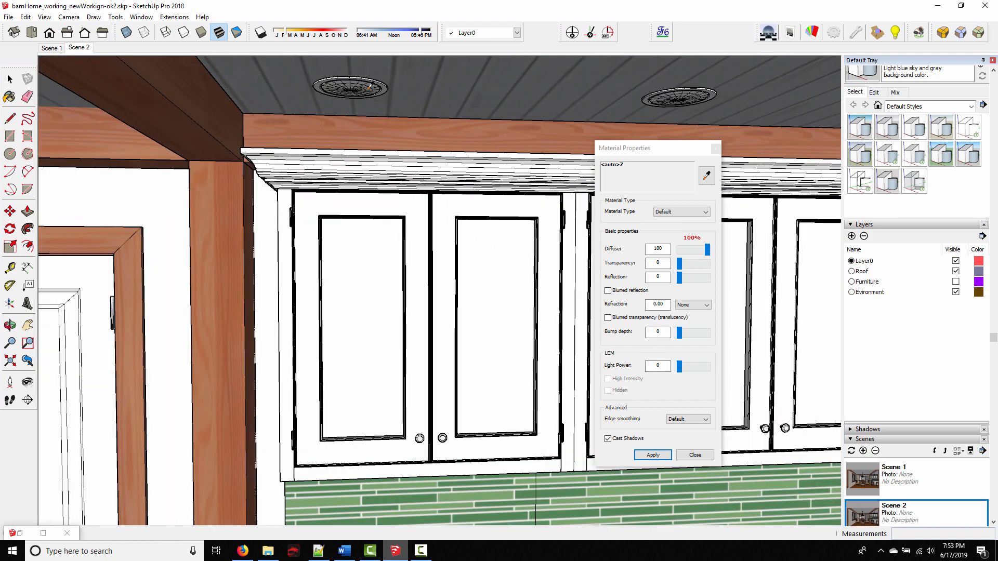
click(716, 148)
middle_drag(388, 319, 174, 330)
middle_drag(328, 375, 286, 348)
shift+middle_drag(286, 349, 481, 297)
middle_drag(296, 379, 312, 365)
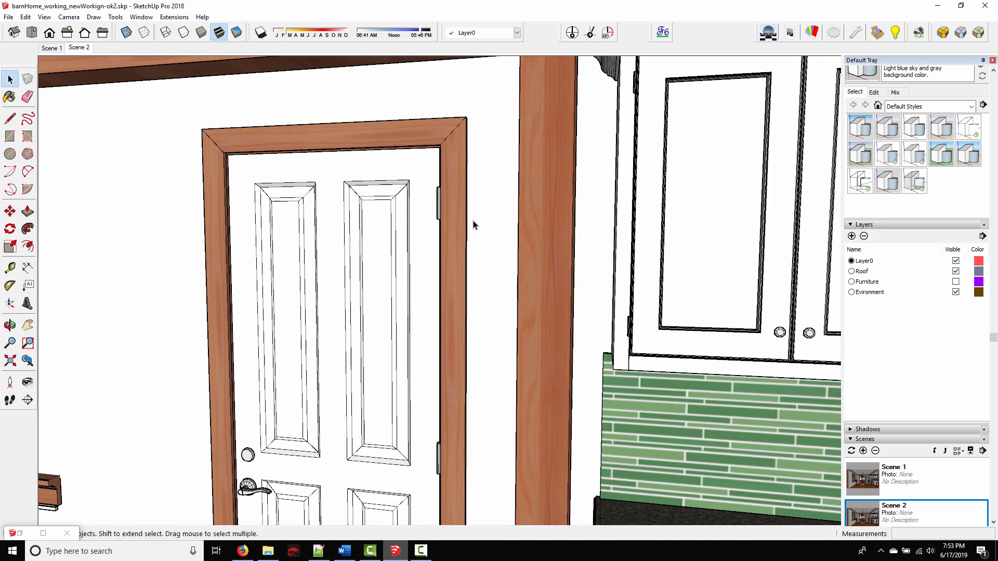
shift+middle_drag(472, 221, 374, 304)
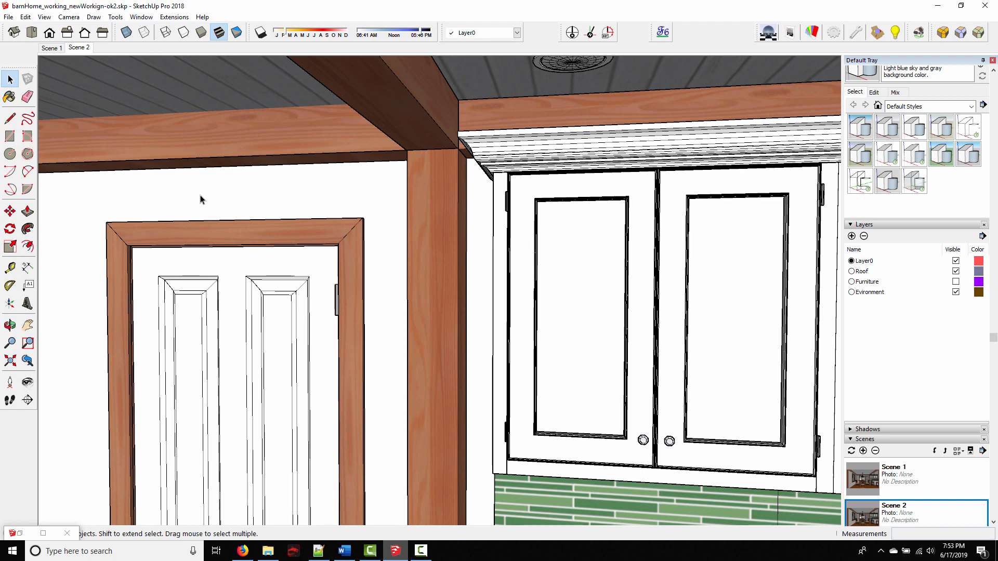
Set the LEM light power to 10 in Podium's Material Properties and apply it
click(812, 32)
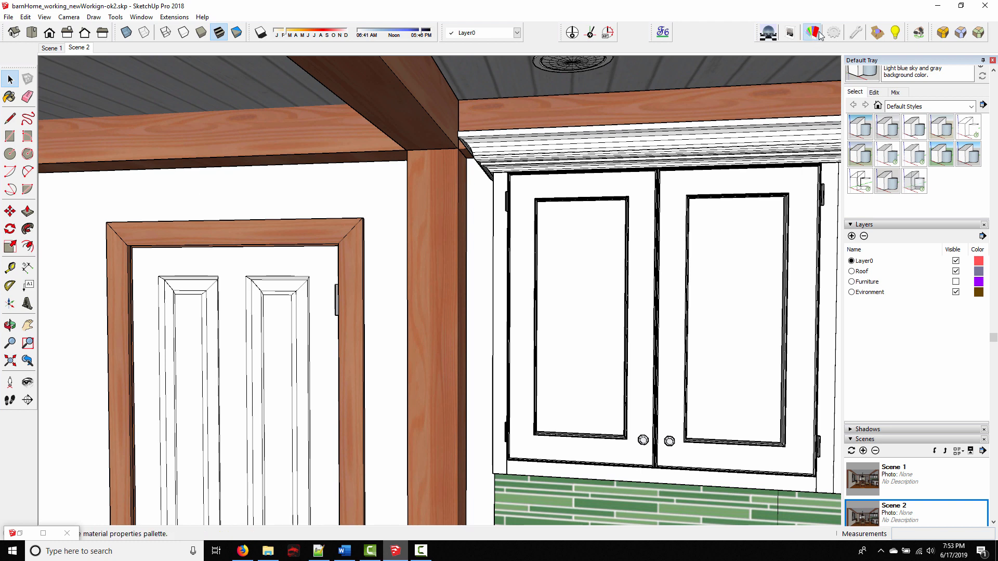
click(706, 175)
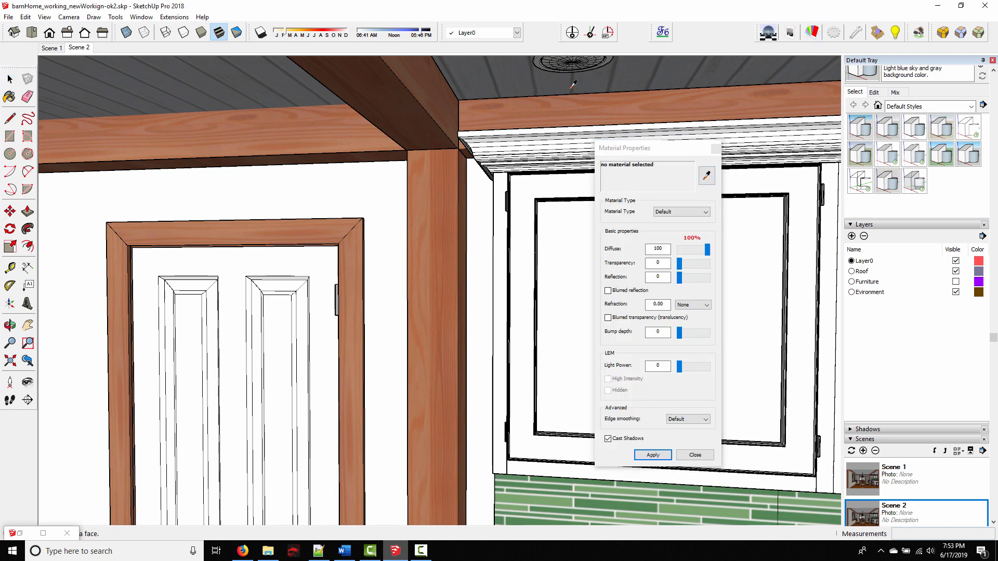
drag(665, 366, 617, 368)
text(10)
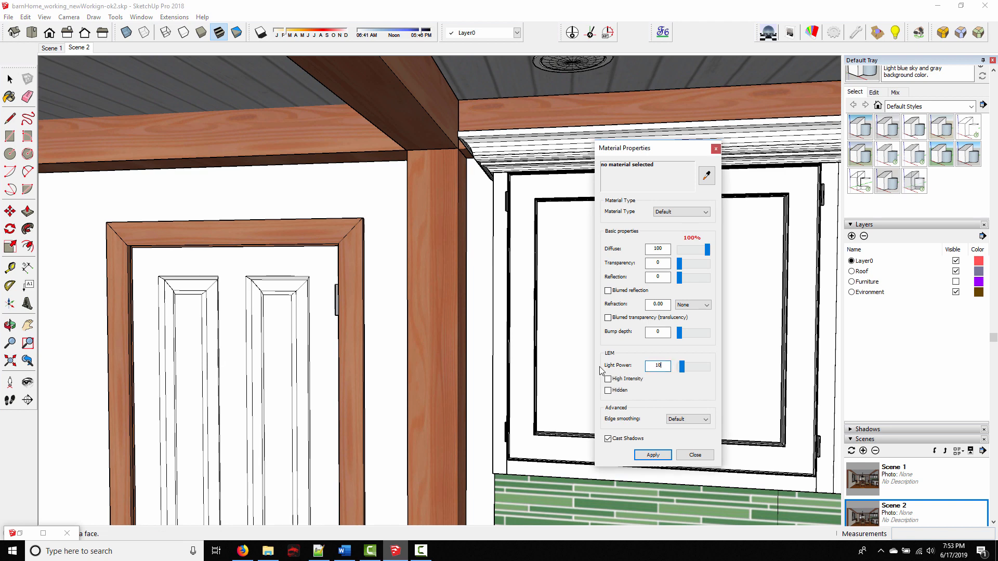
click(651, 456)
click(697, 455)
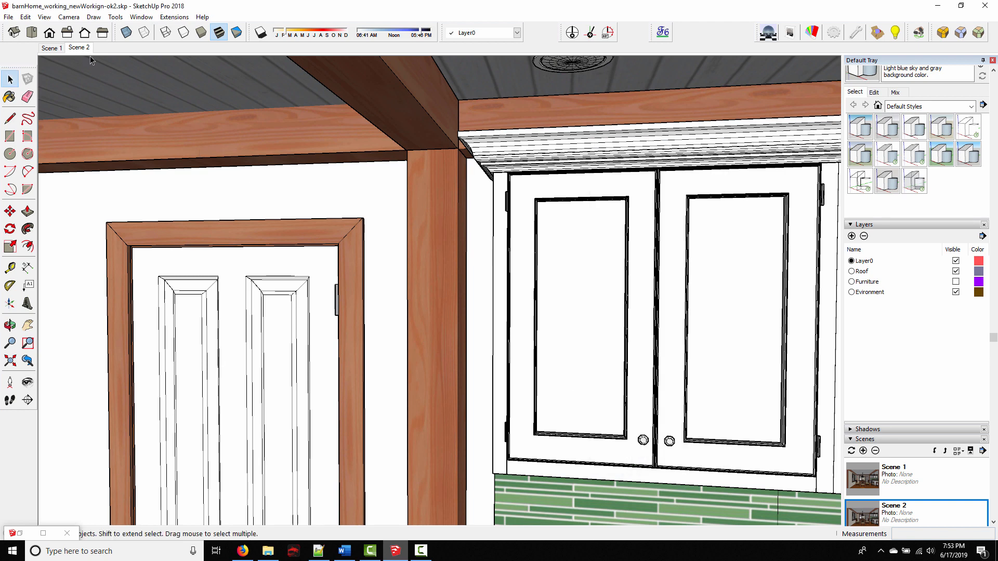
Render the Scene 1 view in SU Podium with the 3_Interior_default_1.0.5 preset, viewport image size and .png format, saving the options
click(52, 48)
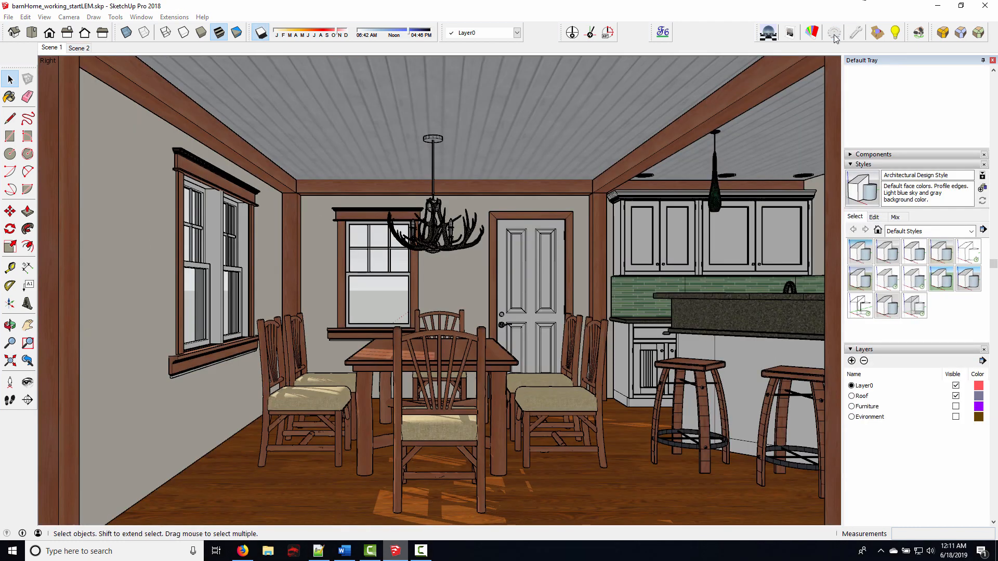
click(835, 36)
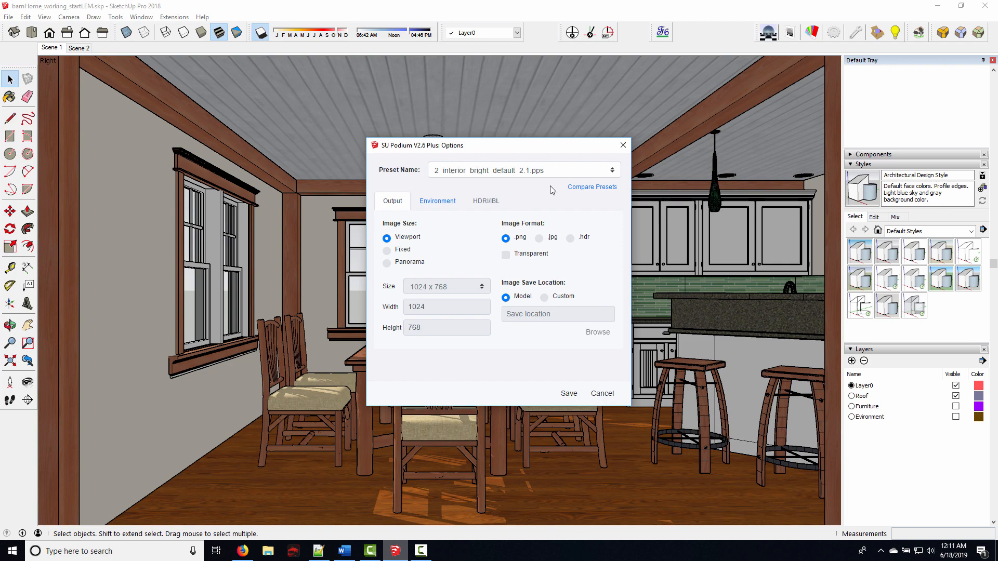
click(503, 171)
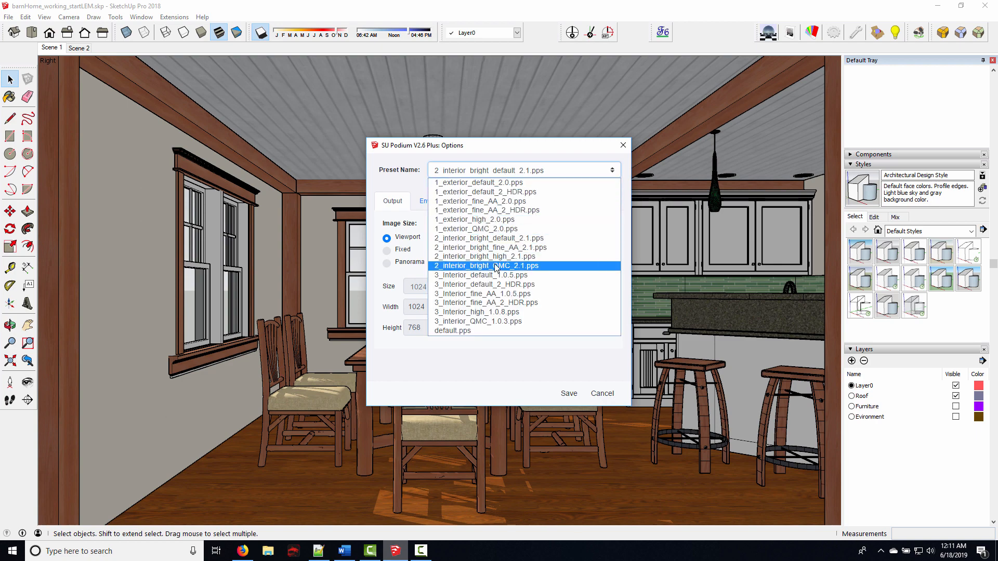
click(494, 275)
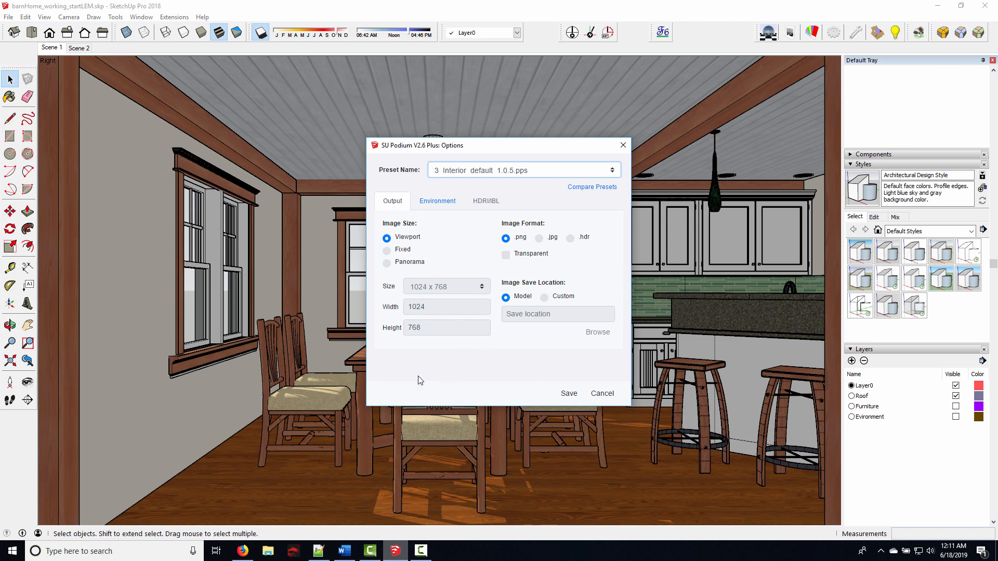
click(567, 398)
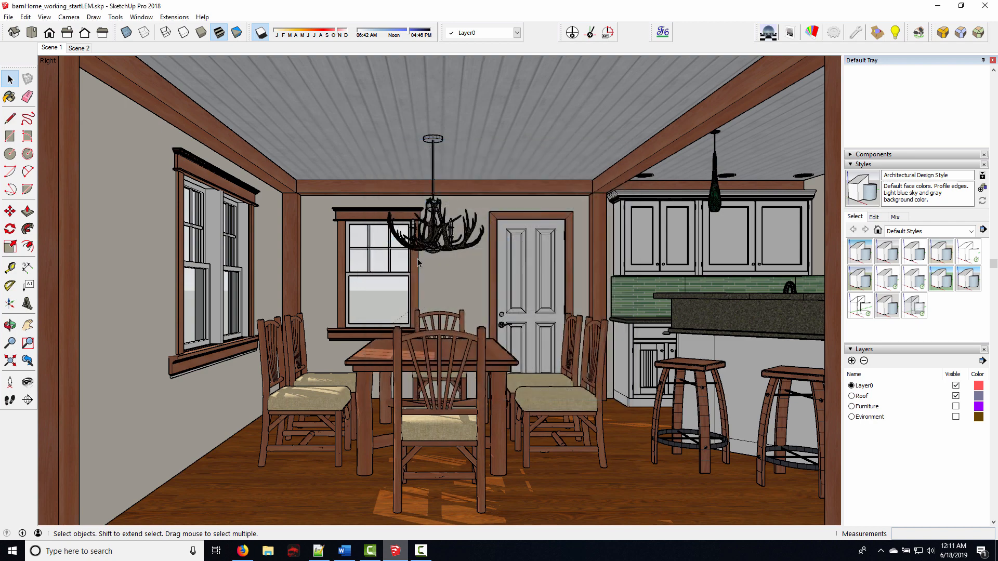
click(768, 32)
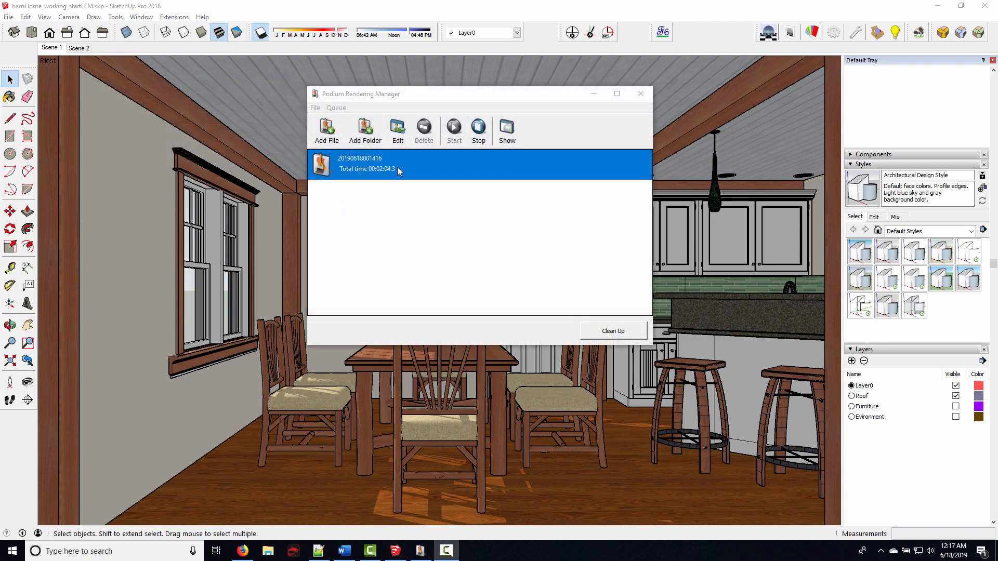
Inspect the finished render in its preview window and the Podium Image Editor, and clear it from the Rendering Manager's queue
click(500, 139)
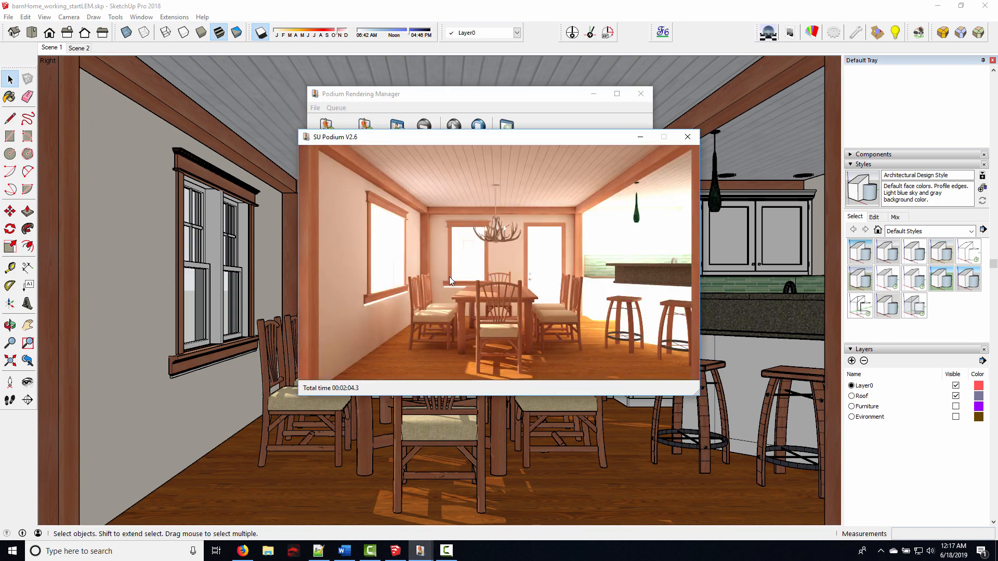
click(686, 137)
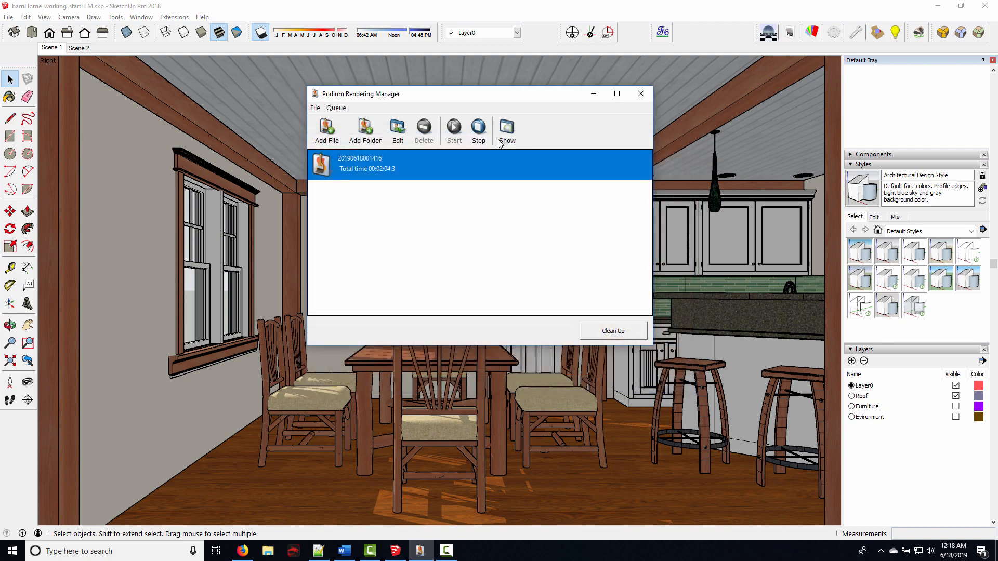
click(397, 131)
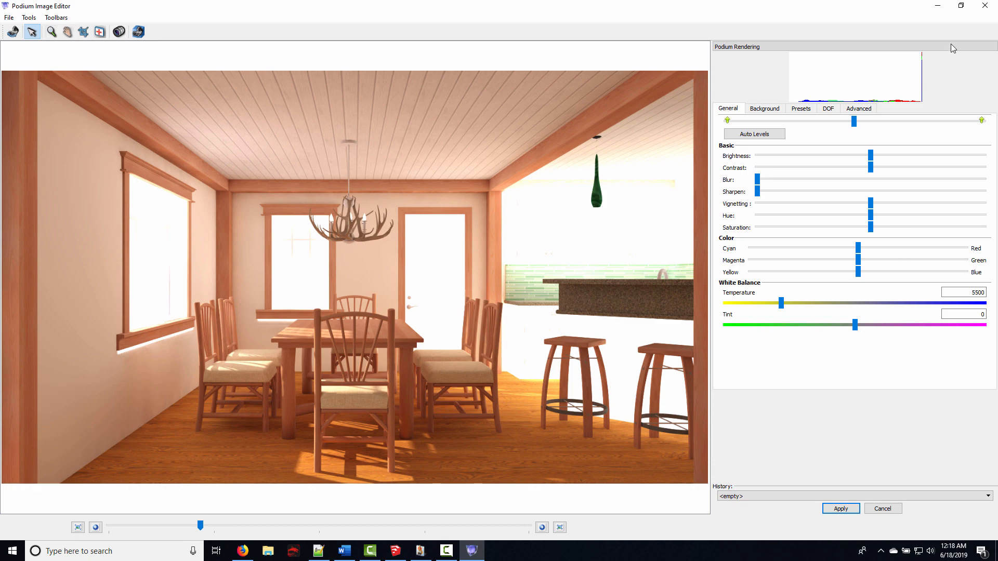
click(985, 5)
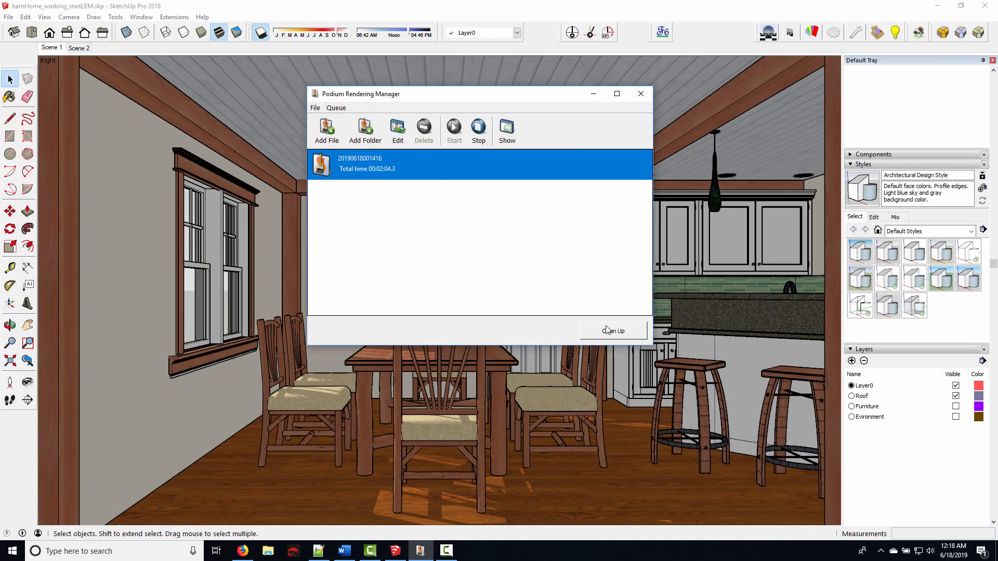
click(617, 332)
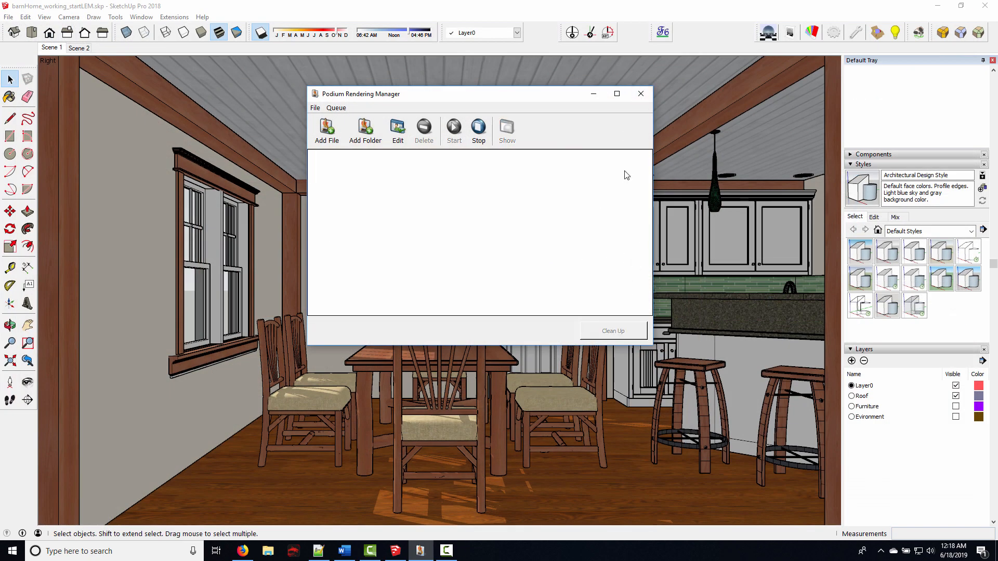
click(641, 96)
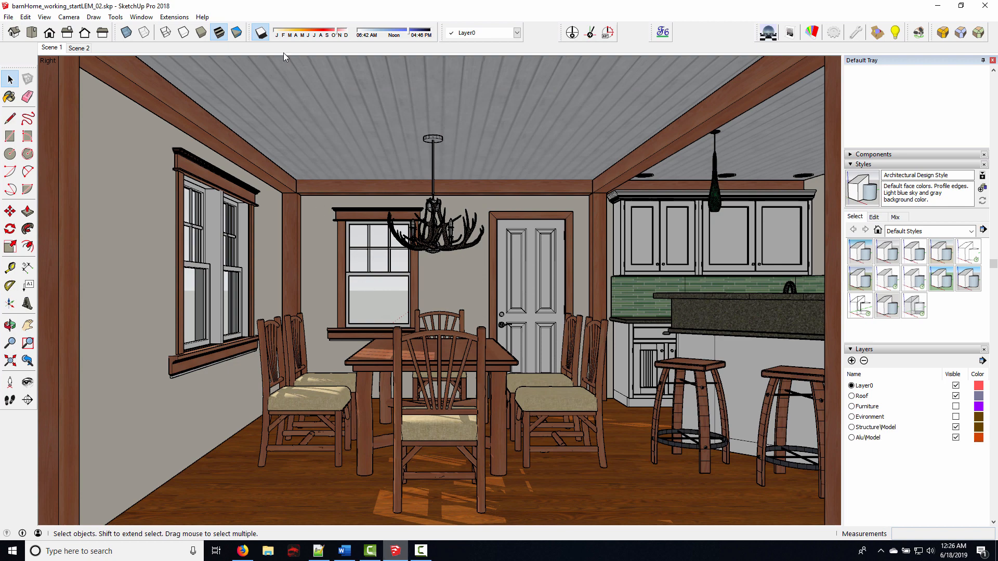
Turn off shadows and select the inner lens faces of the first recessed ceiling light above the kitchen cabinets
click(260, 33)
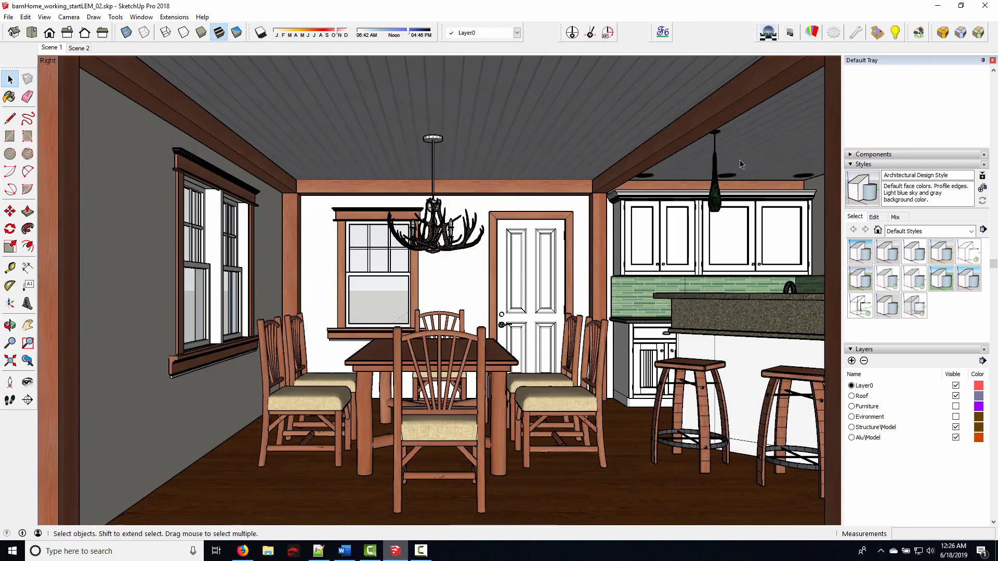
scroll(655, 179, up, 5)
scroll(645, 182, up, 4)
shift+middle_drag(590, 180, 437, 194)
scroll(485, 208, up, 7)
mouse_move(424, 115)
middle_down()
mouse_move(408, 145)
mouse_move(390, 249)
mouse_move(350, 180)
mouse_move(410, 245)
mouse_move(394, 265)
middle_up()
scroll(384, 252, down, 4)
scroll(384, 253, down, 3)
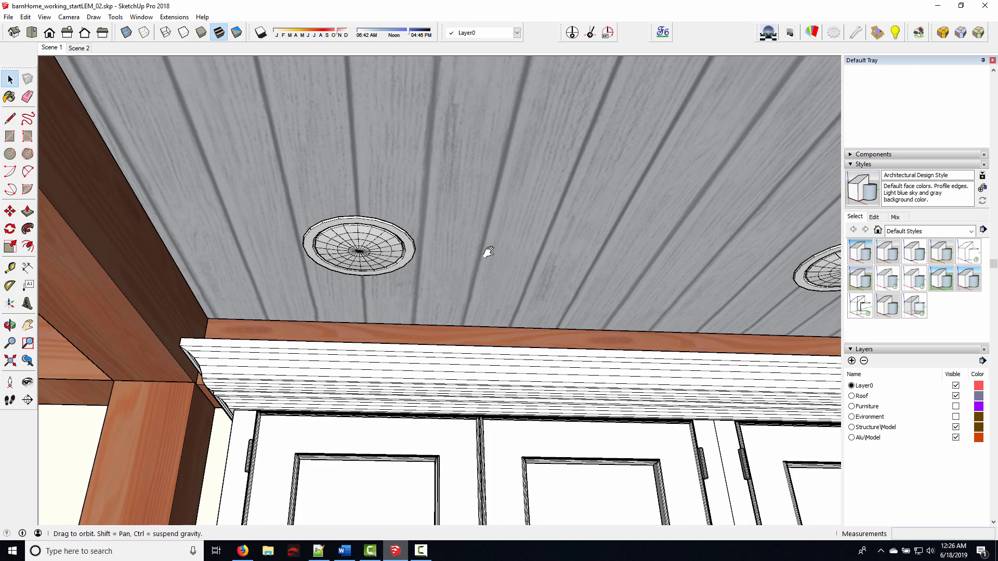
middle_drag(485, 252, 492, 271)
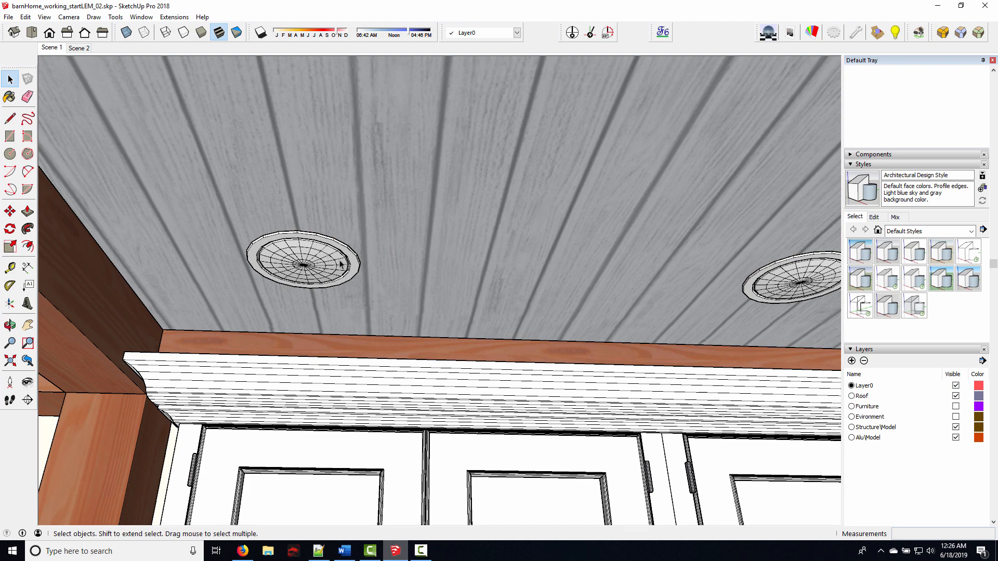
middle_drag(308, 270, 460, 285)
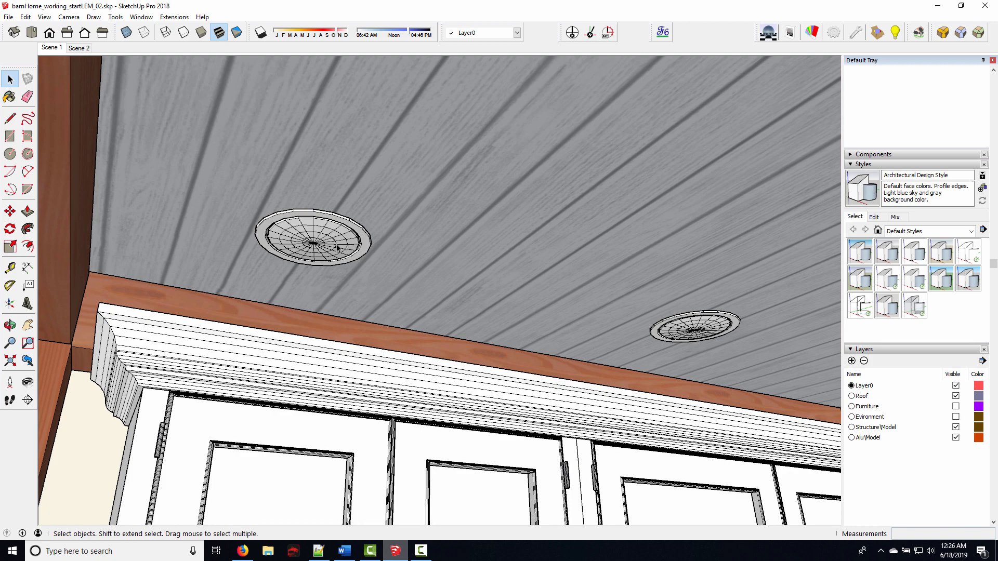
middle_drag(336, 243, 335, 220)
click(295, 231)
click(336, 218)
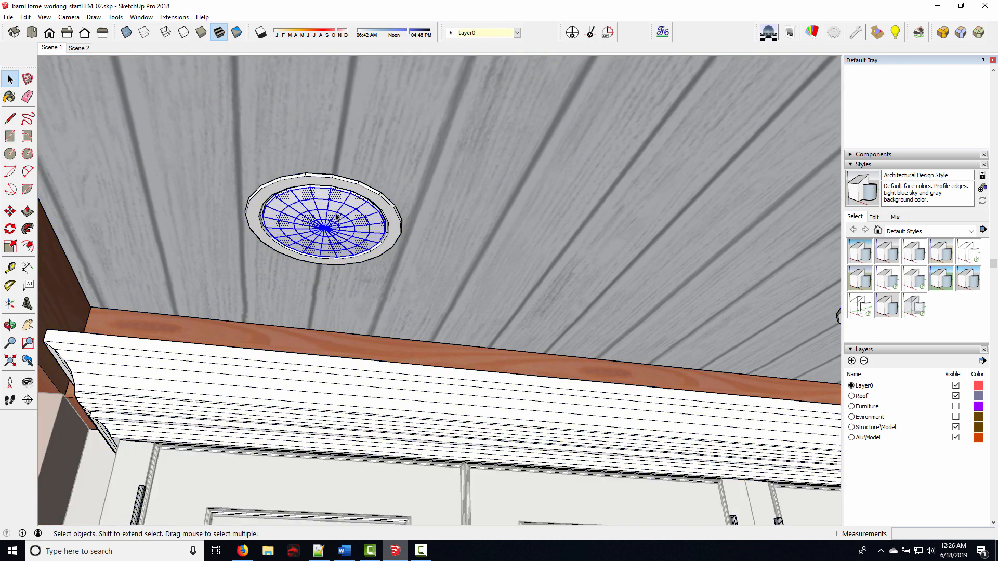
Add the inner lens faces of the second and third recessed ceiling lights above the kitchen cabinets to the selection
middle_drag(349, 253, 321, 212)
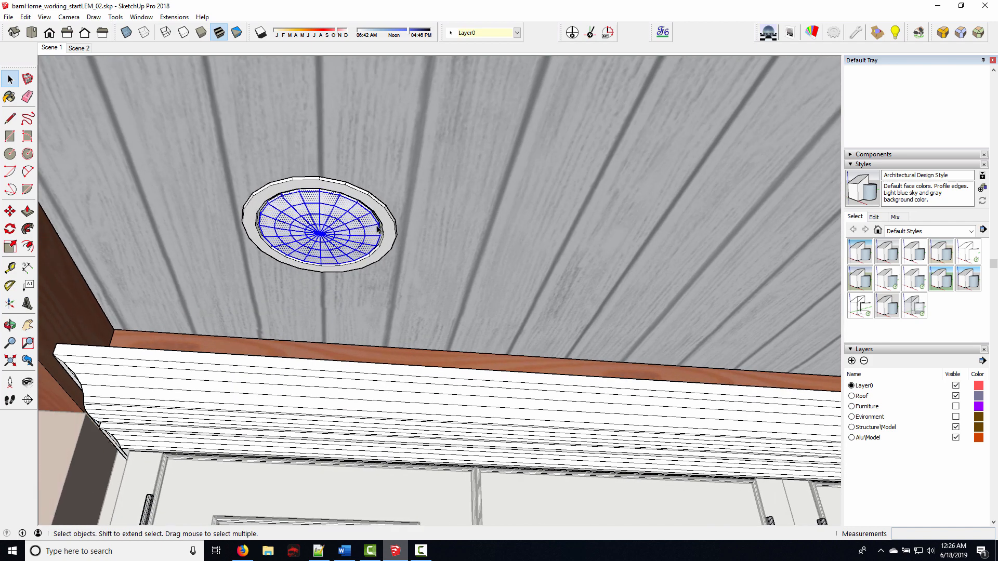
middle_drag(380, 231, 351, 241)
scroll(308, 239, up, 5)
scroll(351, 242, down, 4)
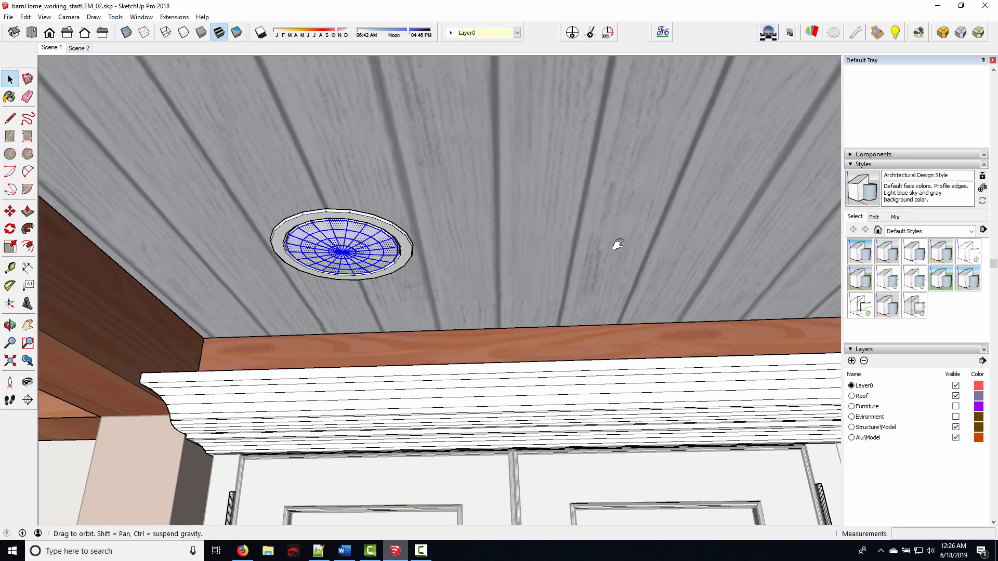
shift+middle_drag(617, 244, 693, 262)
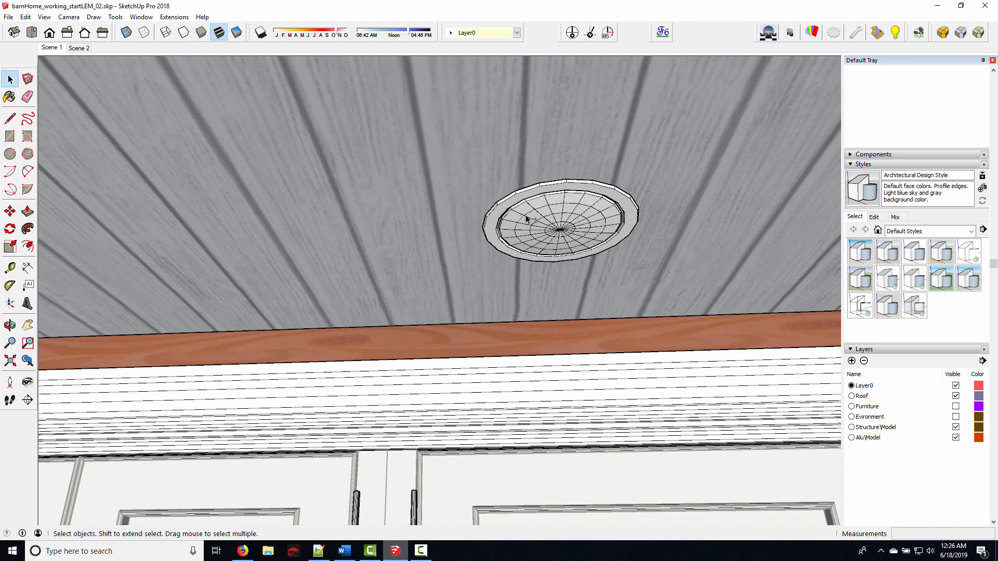
click(527, 211)
shift+triple_click(526, 211)
shift+middle_drag(665, 226, 130, 229)
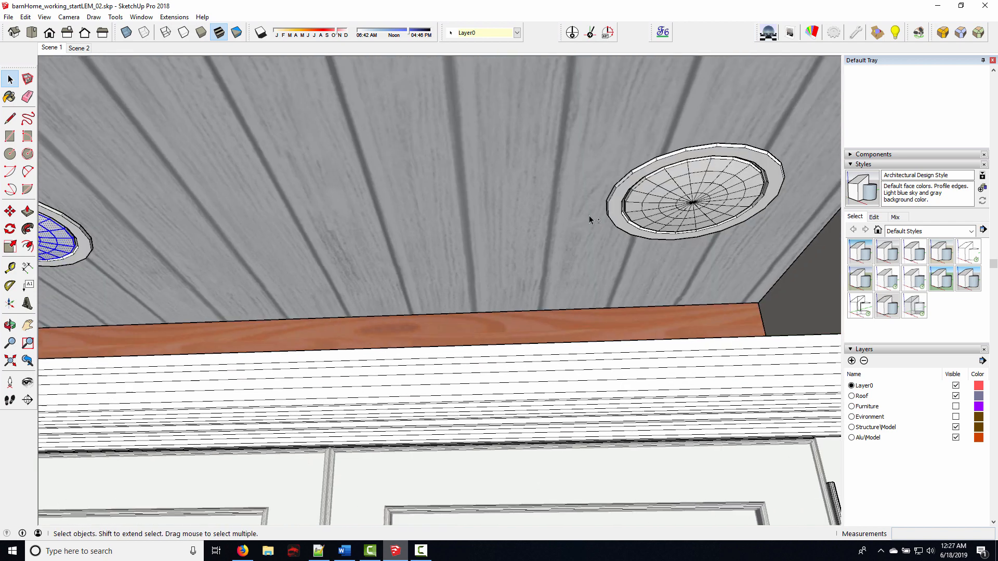
shift+middle_drag(650, 200, 560, 200)
shift+triple_click(573, 180)
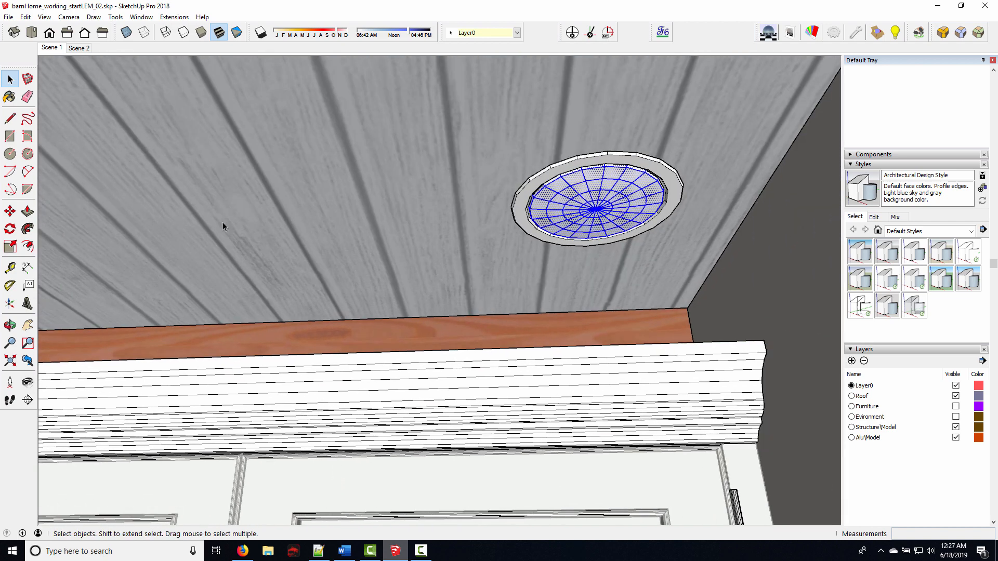
Create a material named Recessed LEM and paint the selected lens faces of the recessed lights with it
shift+middle_drag(151, 222, 447, 196)
shift+middle_drag(203, 211, 421, 209)
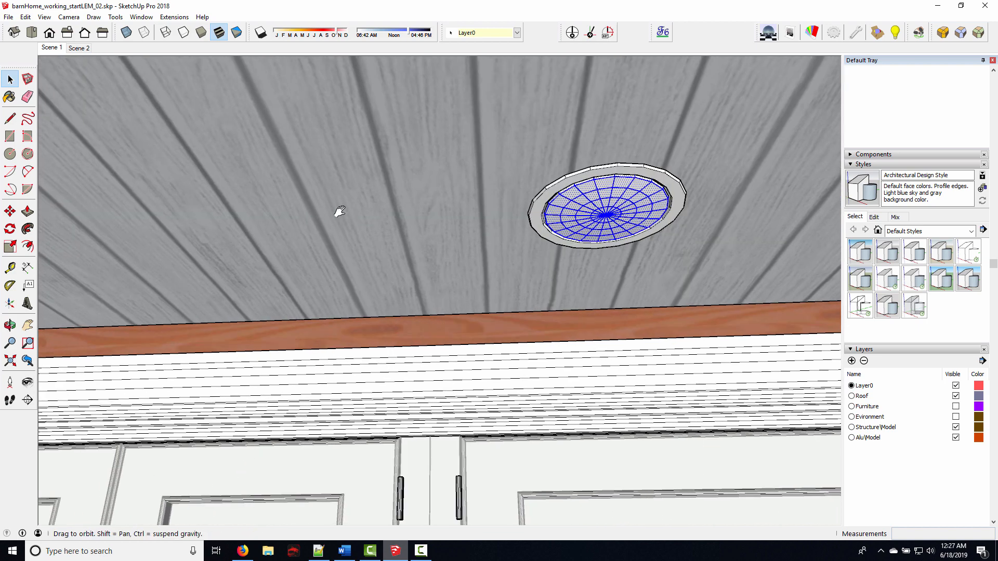
shift+middle_drag(339, 212, 639, 210)
shift+middle_drag(250, 204, 354, 214)
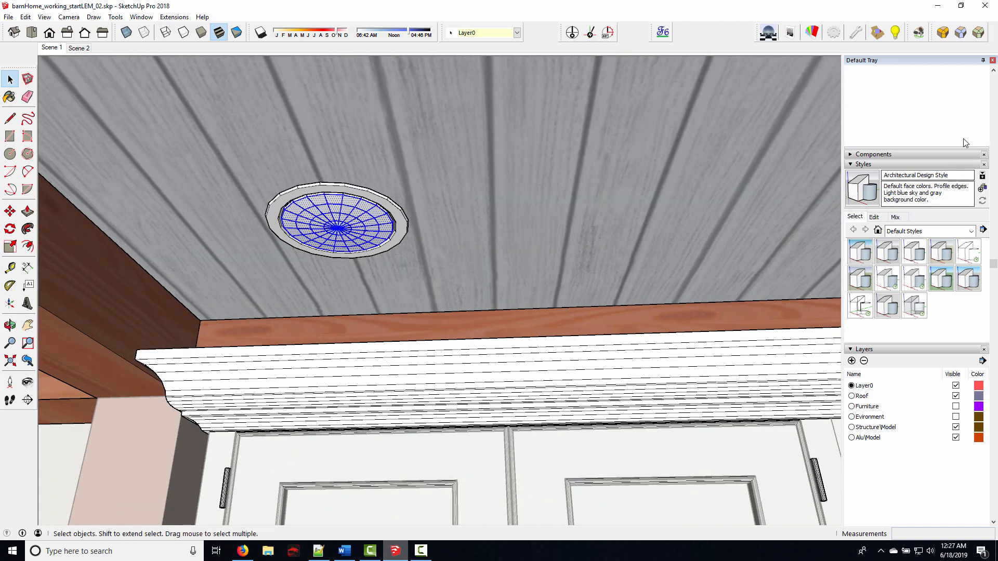
scroll(915, 156, up, 5)
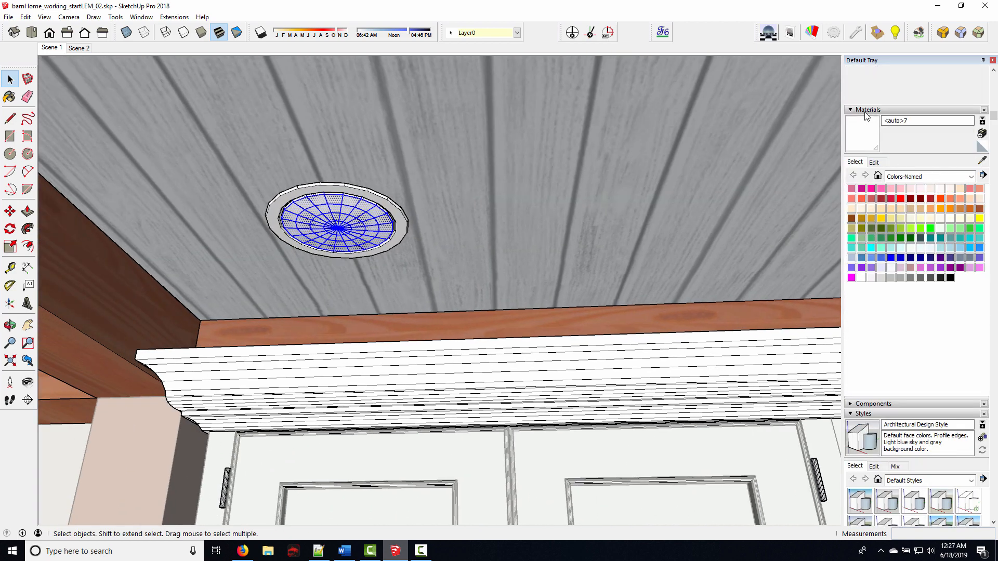
click(982, 134)
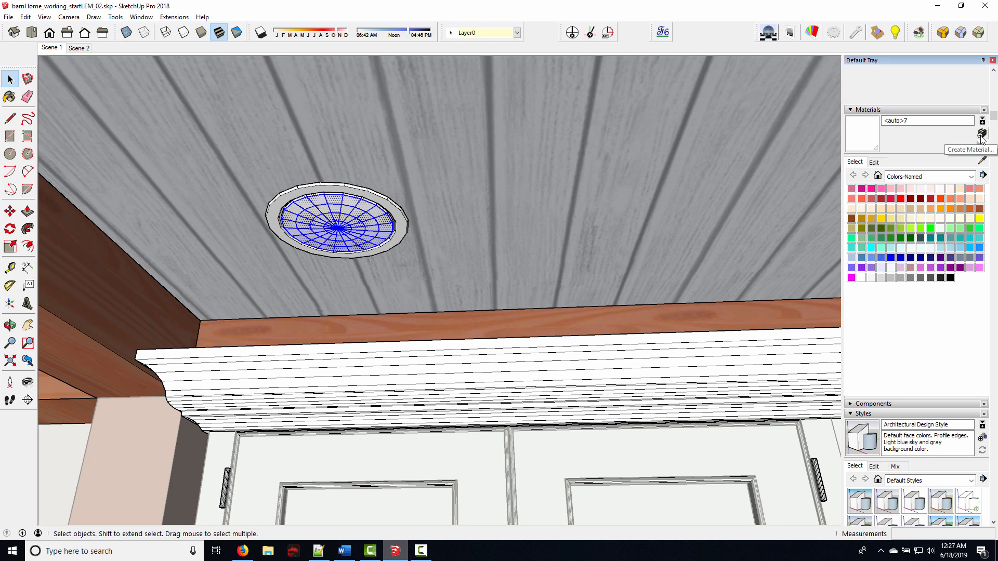
double_click(777, 136)
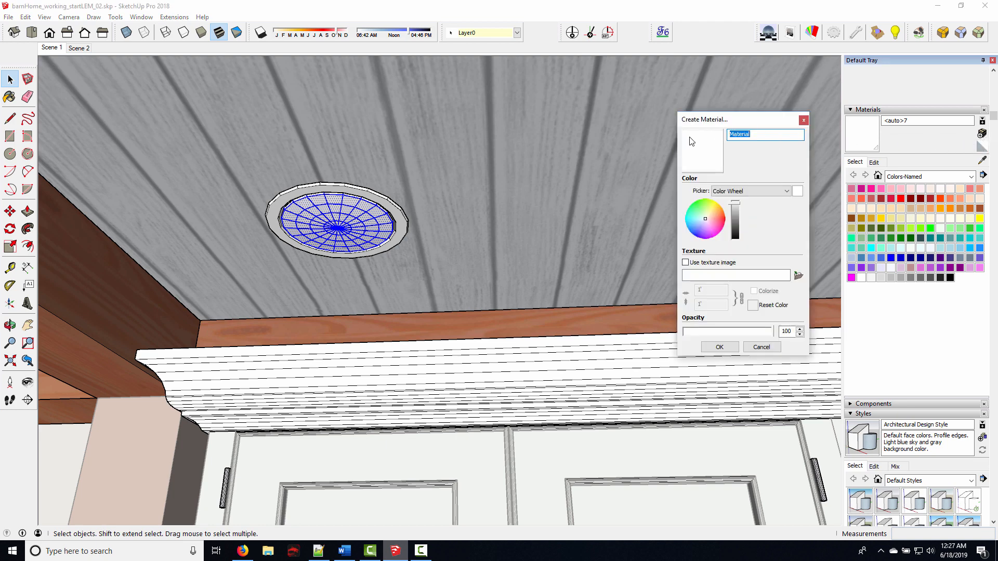
text(Recessed LEM)
click(721, 347)
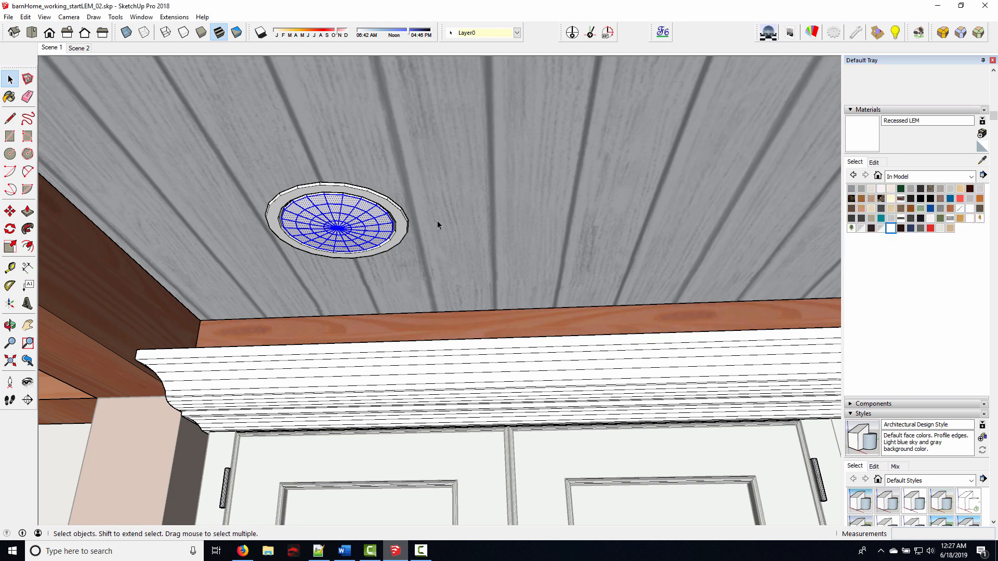
click(10, 97)
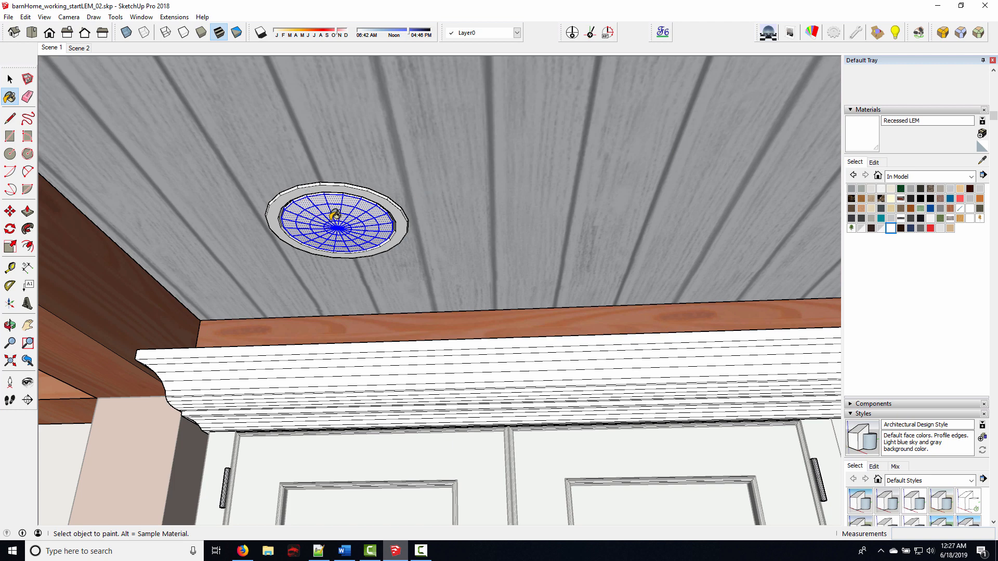
Sample the ceiling, a recessed light's outer trim and its lens in Podium's Material Properties to check their light settings
click(812, 33)
drag(93, 36, 560, 90)
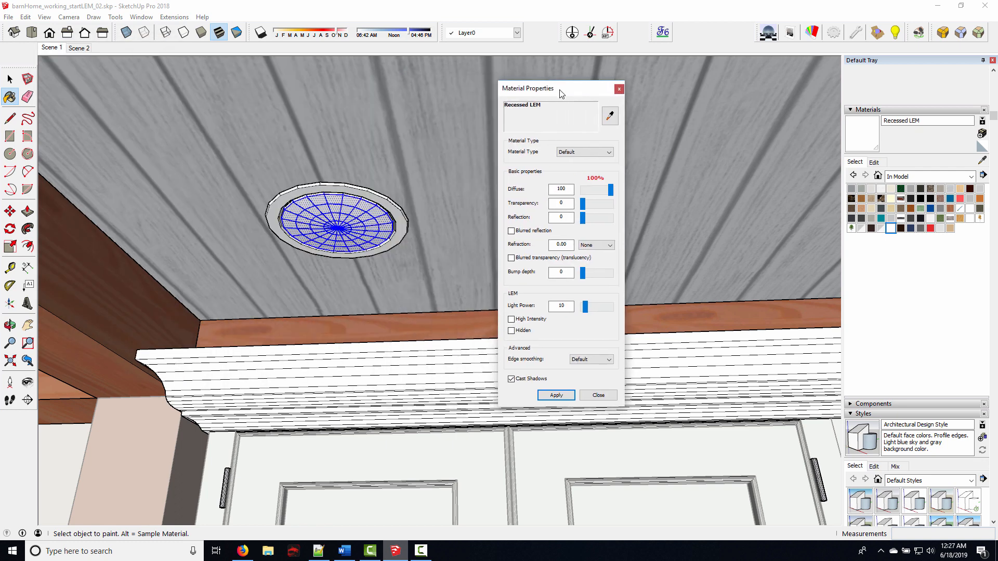
click(610, 116)
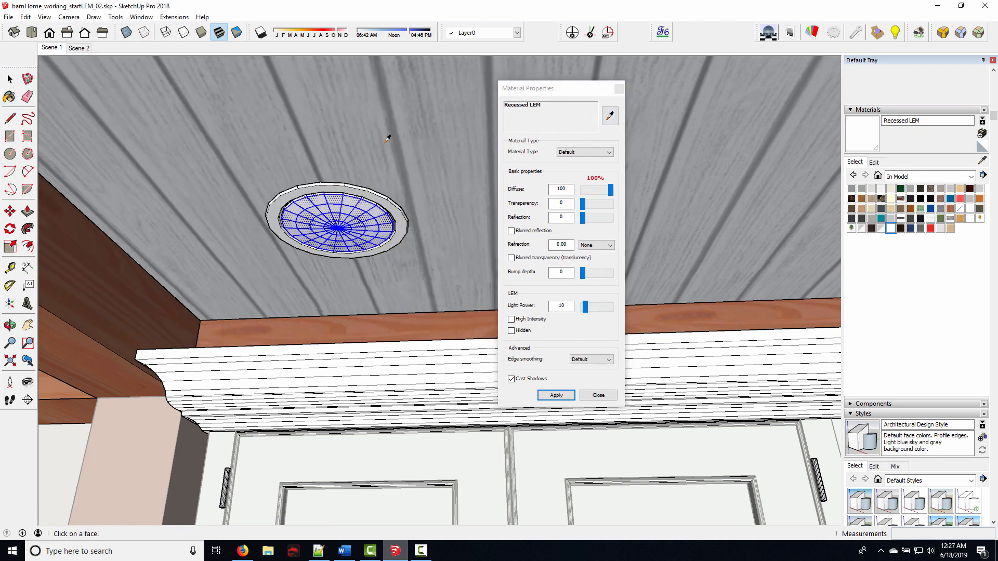
click(394, 124)
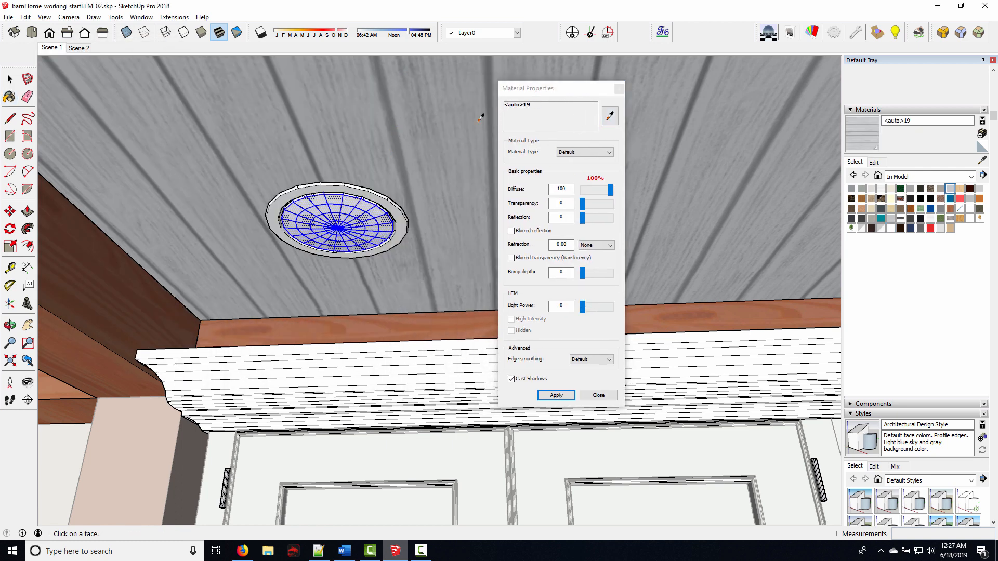
click(333, 187)
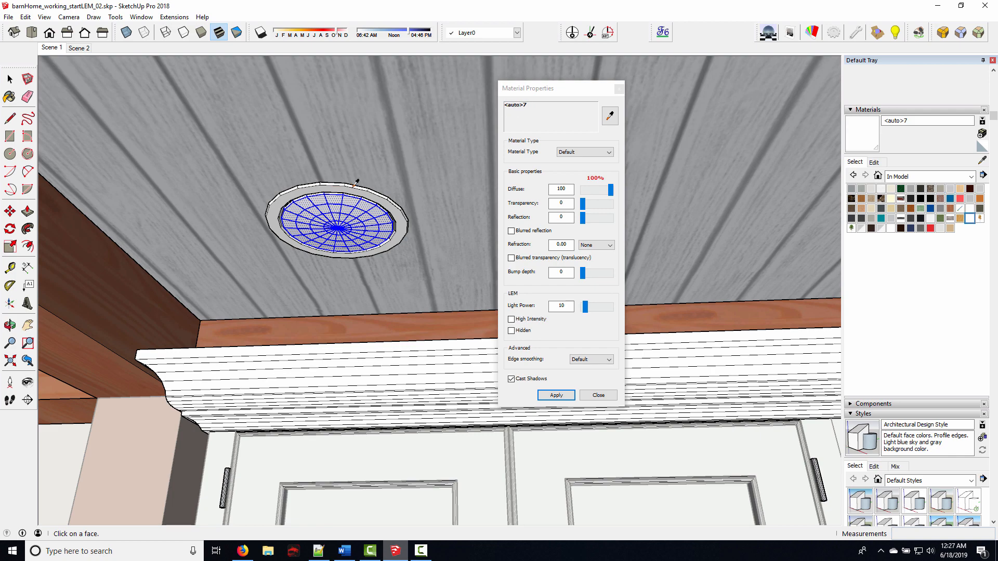
click(341, 197)
shift+middle_drag(763, 158, 29, 173)
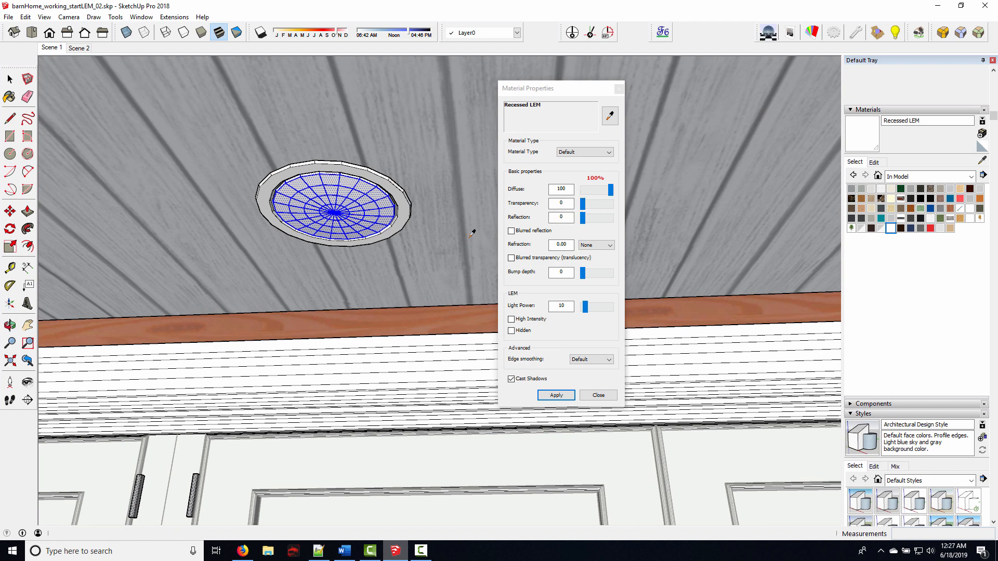
Sample the recessed light's outer trim ring and set its material's LEM light power to 0
click(375, 179)
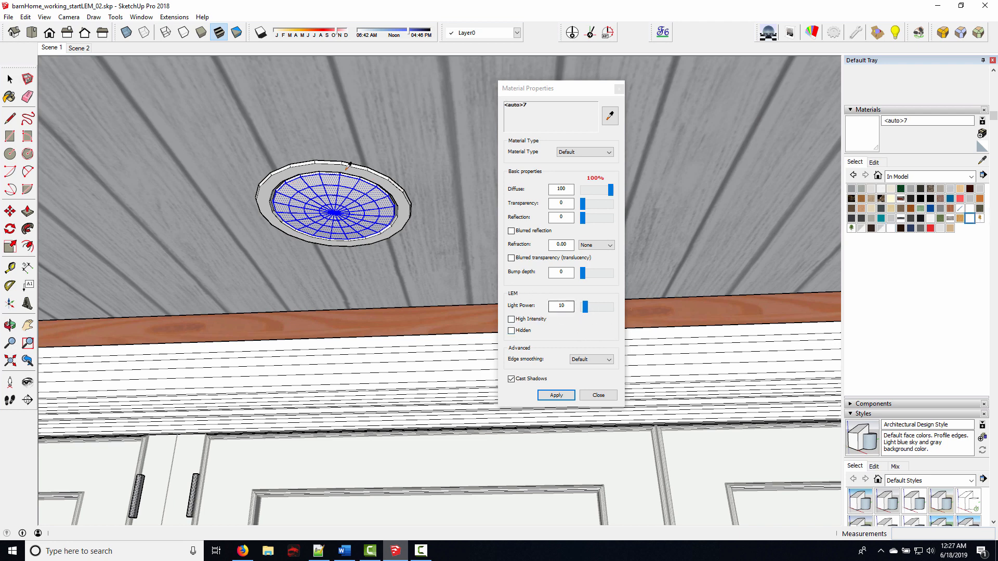
scroll(351, 164, up, 3)
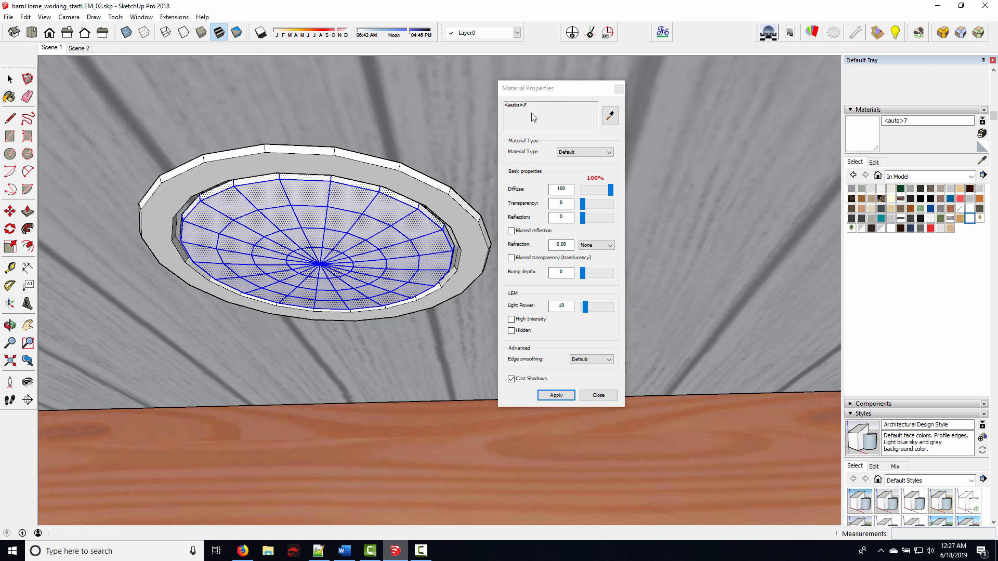
drag(585, 308, 576, 309)
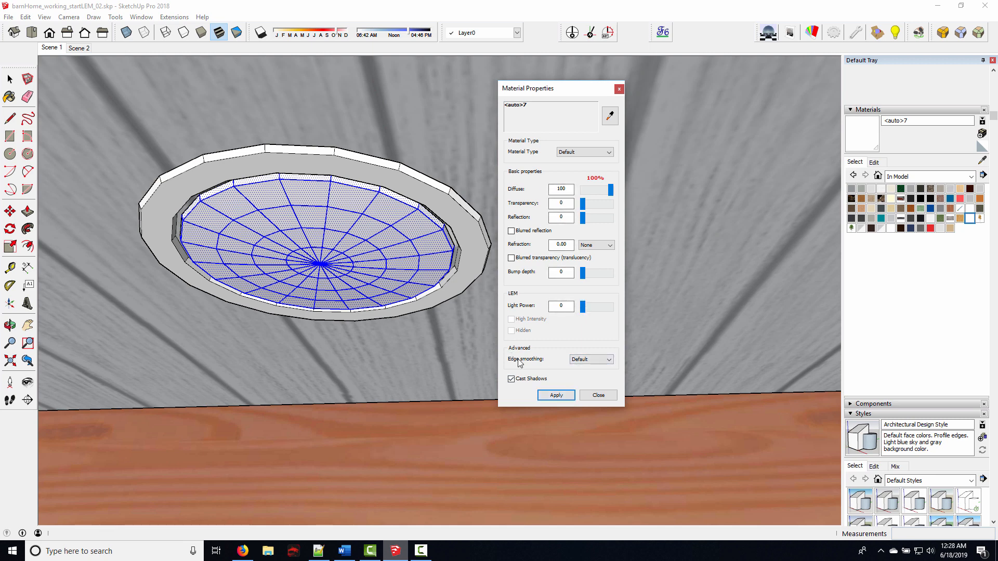
Sample the recessed light's lens and apply a light power of 10 to its Recessed LEM material in Podium's Material Properties
click(612, 118)
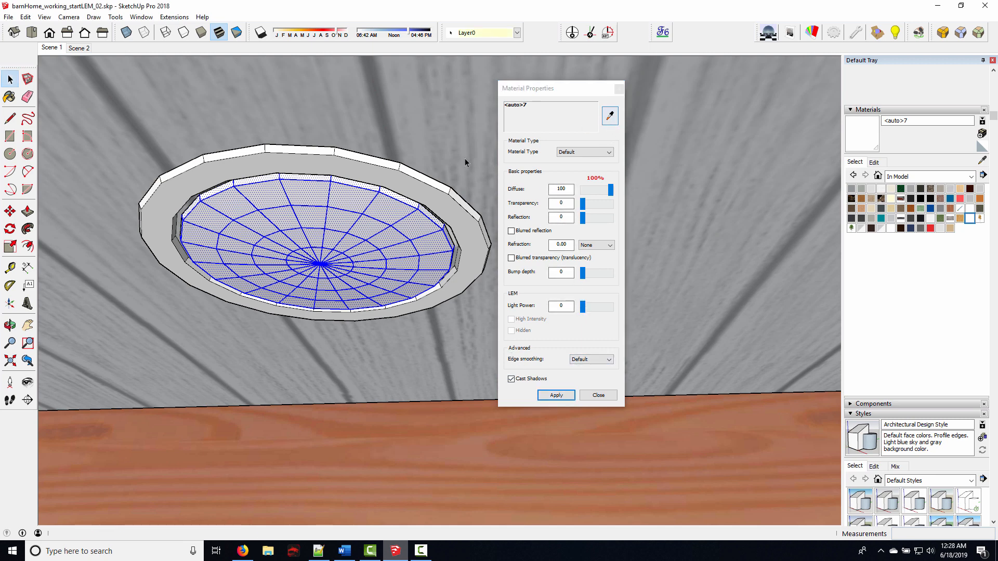
click(611, 116)
click(358, 197)
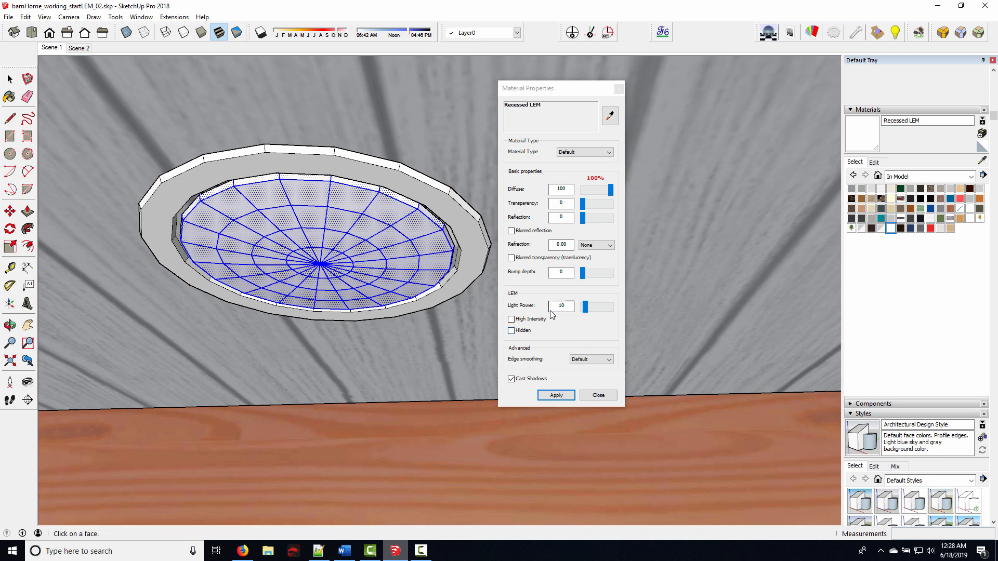
click(556, 397)
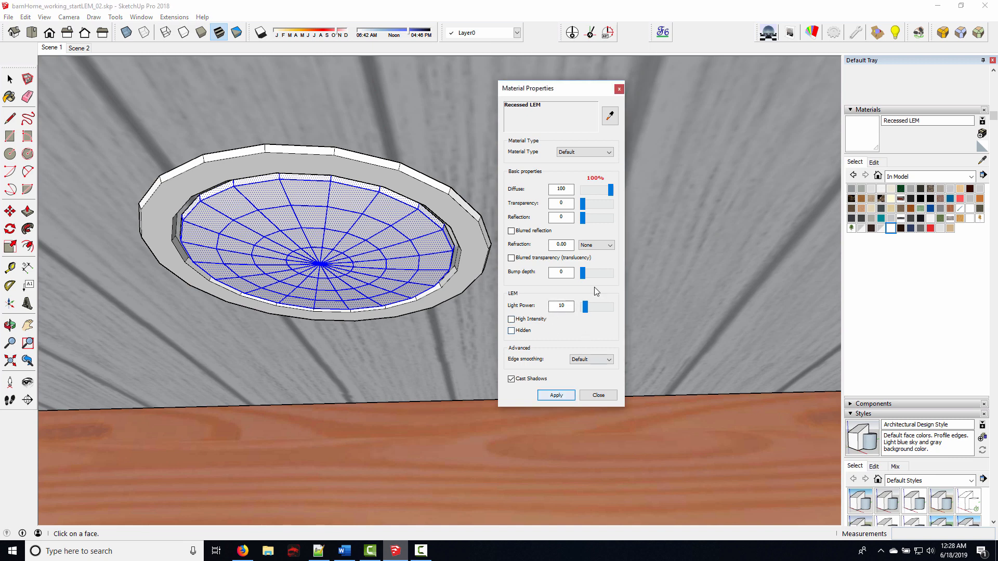
click(619, 89)
Return to the Scene 1 view, leave the light component's editing and render the scene in SU Podium
click(51, 47)
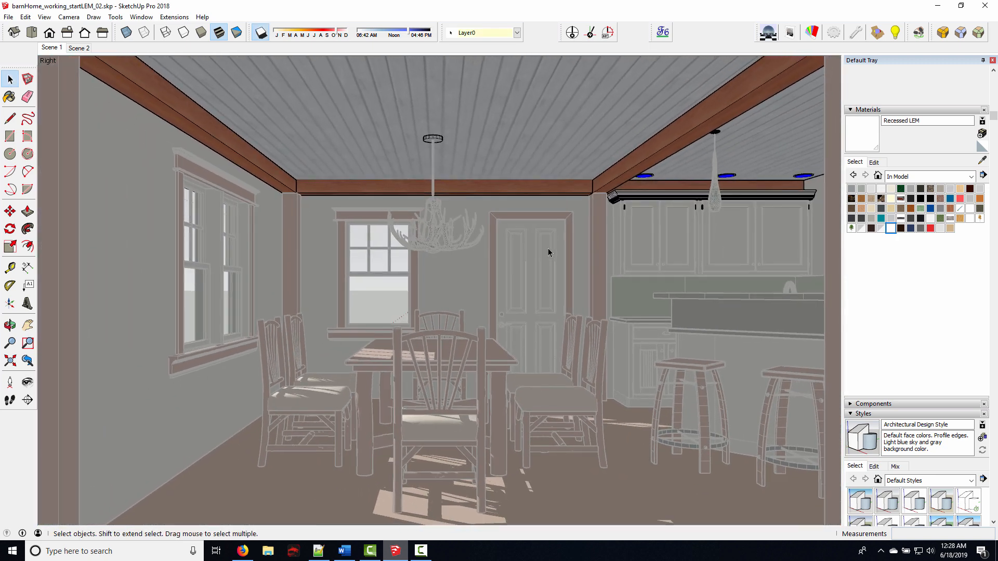
click(548, 249)
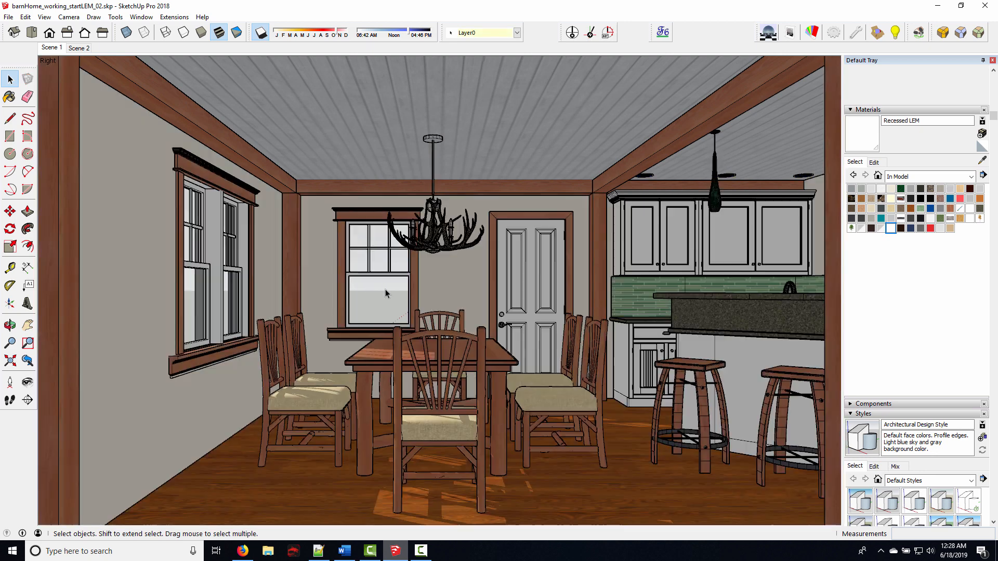
click(767, 34)
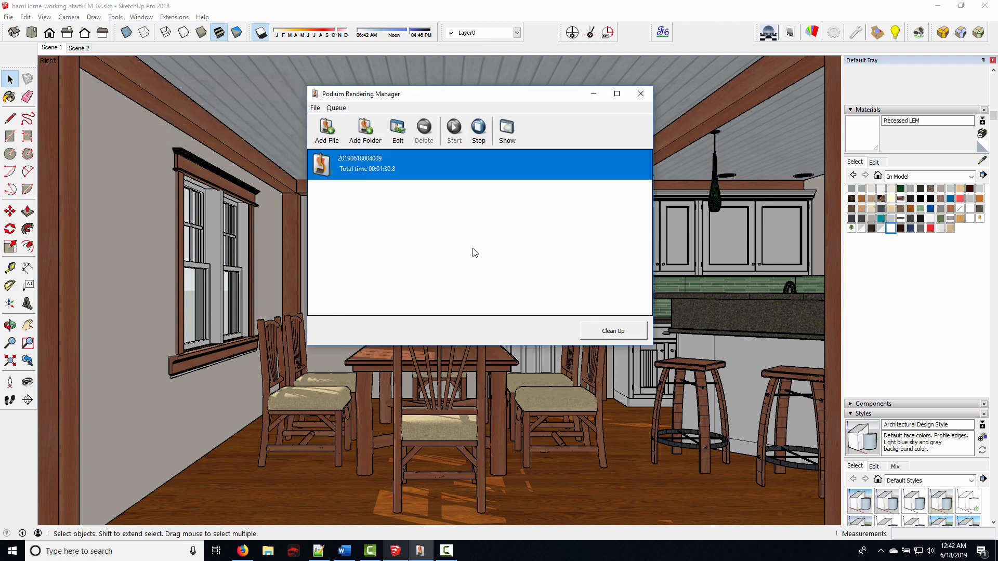
Inspect the finished render in its preview and the Podium Image Editor, and clear it from the Rendering Manager's queue
click(507, 128)
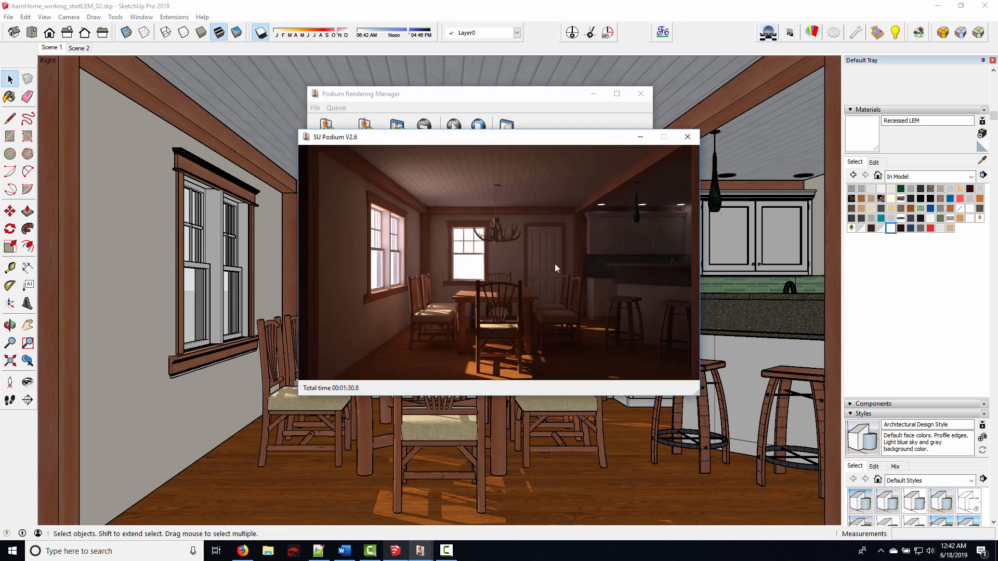
click(687, 138)
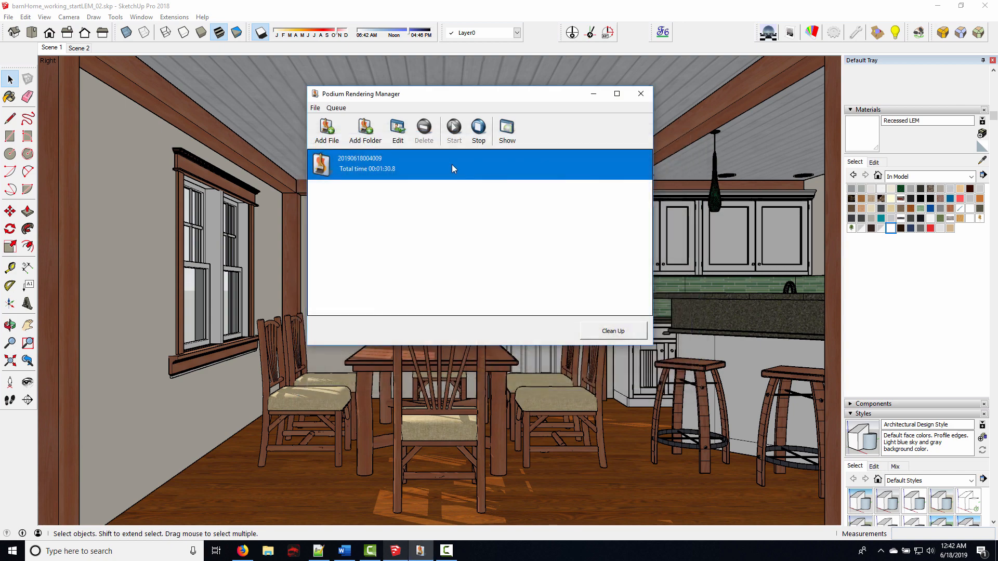
click(393, 145)
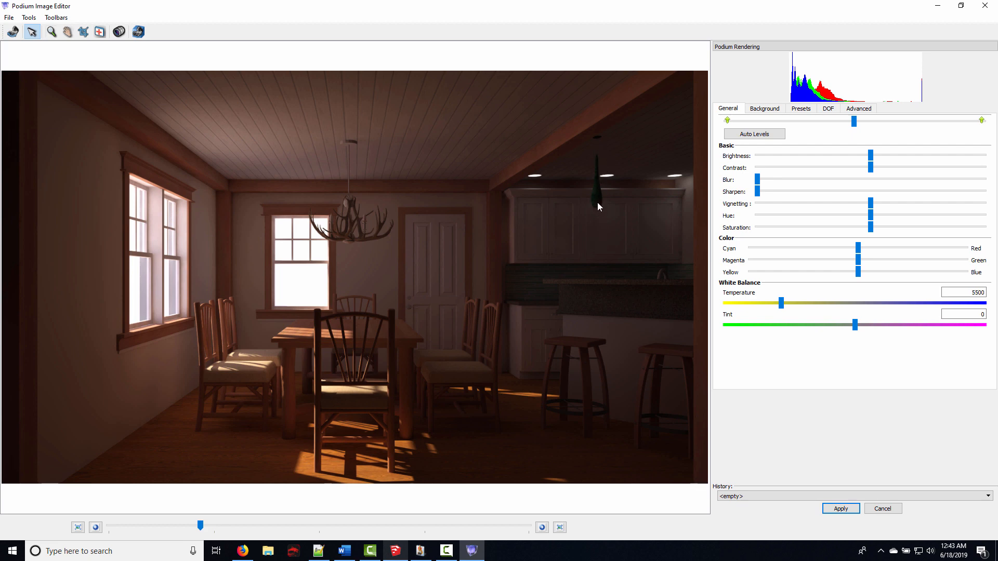
click(985, 5)
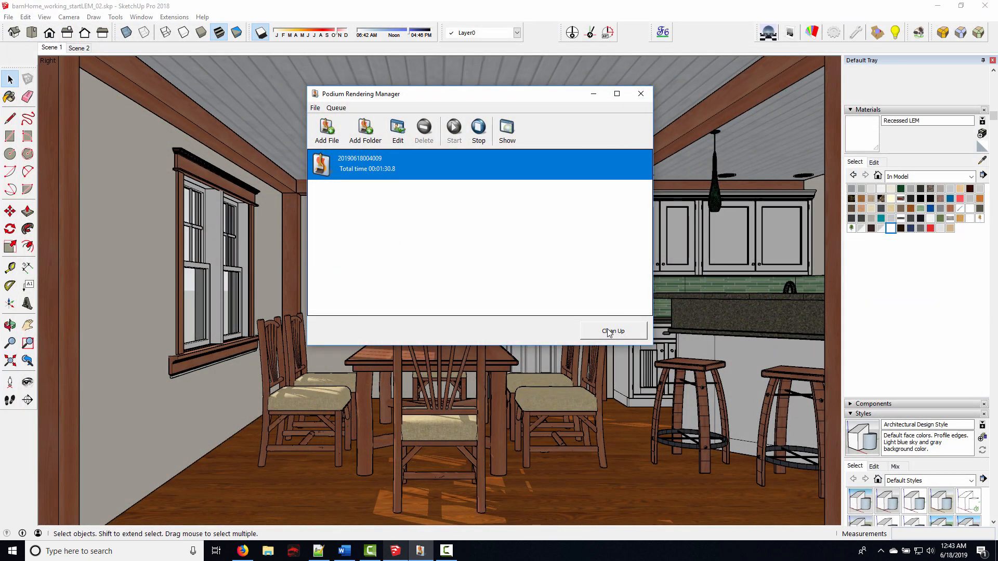
click(608, 333)
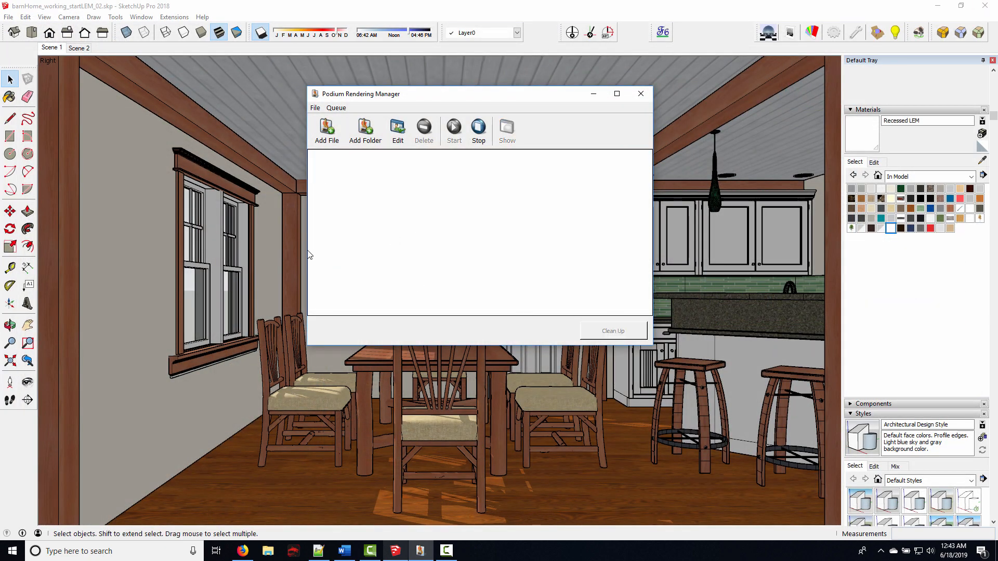
click(640, 94)
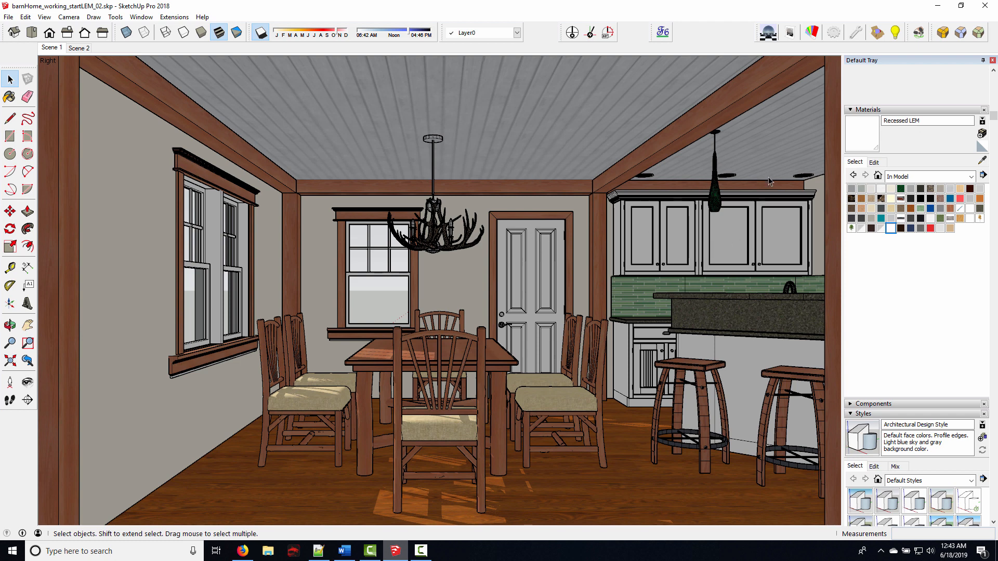
Create a new white material named Chandelier
click(981, 134)
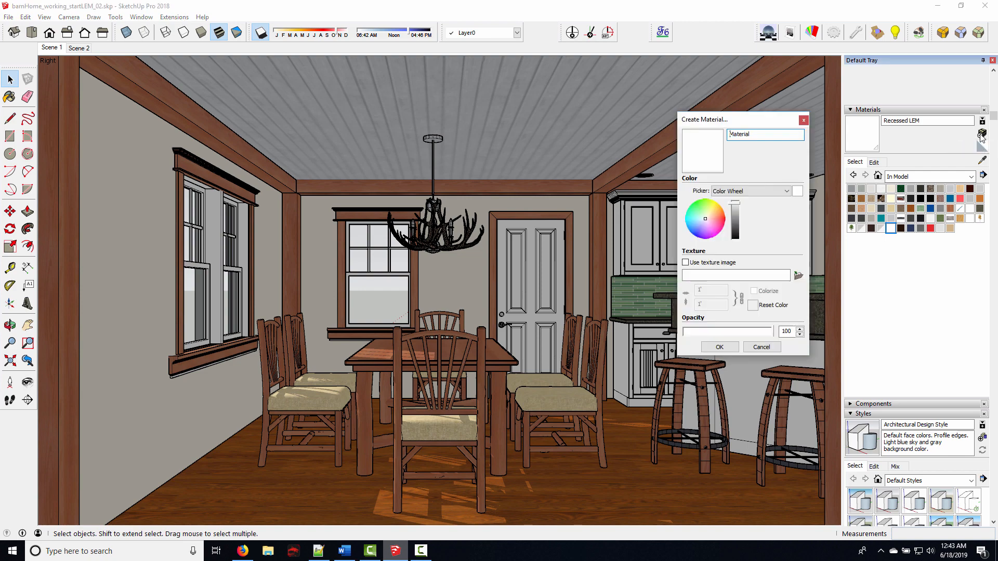
double_click(765, 131)
text(Chandelier)
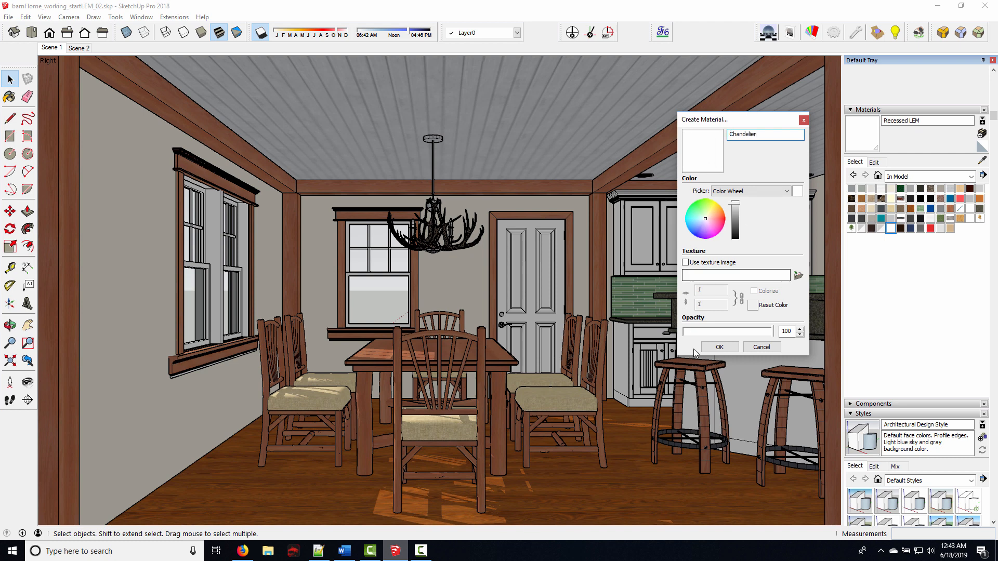
click(712, 348)
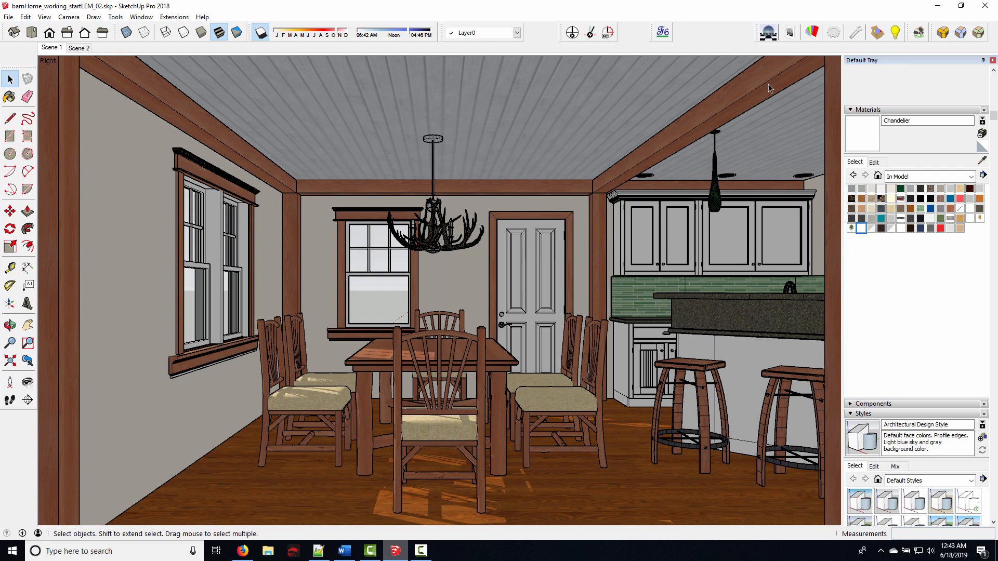
Apply a light power of 10 to the Chandelier material in Podium's Material Properties
click(812, 33)
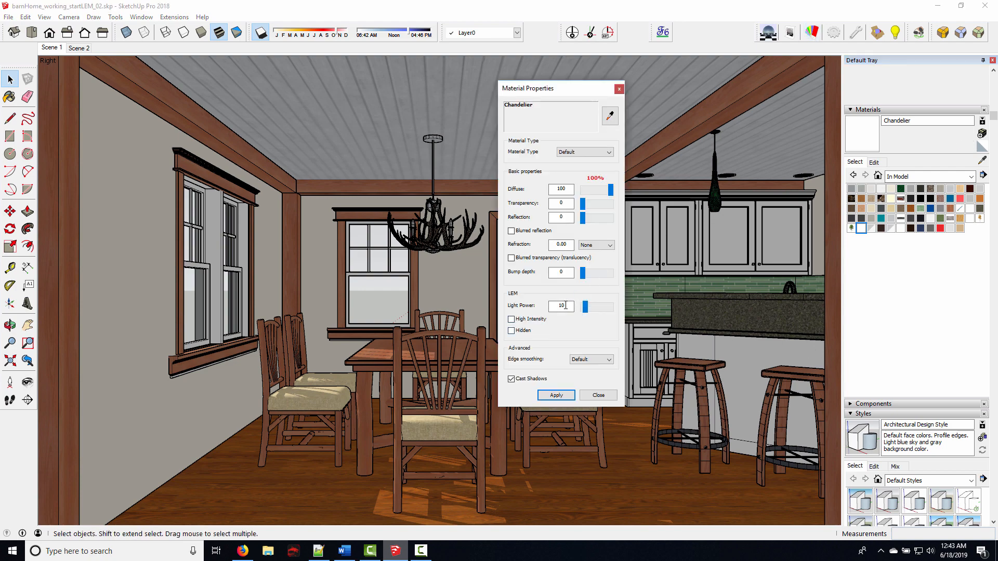
click(551, 395)
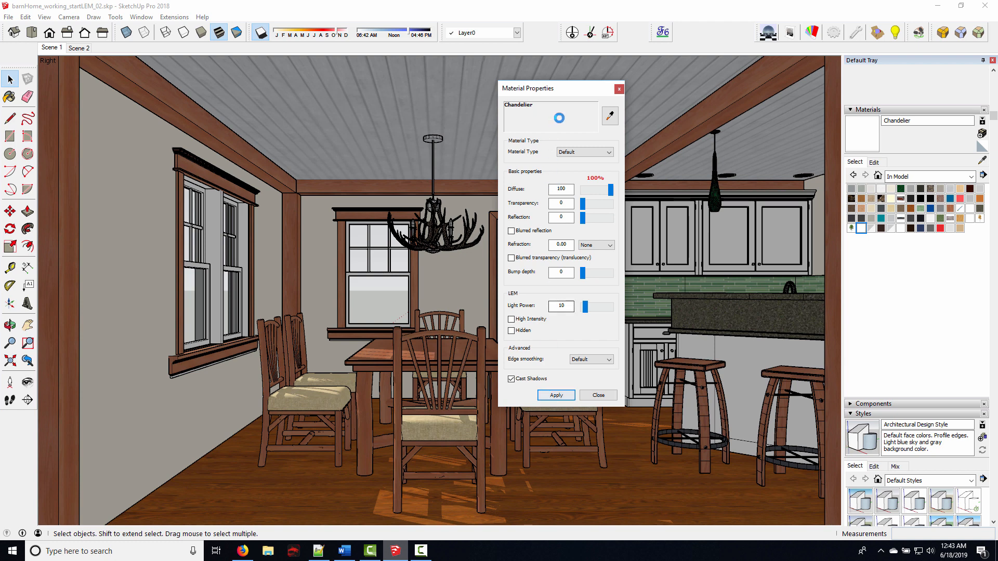
click(552, 397)
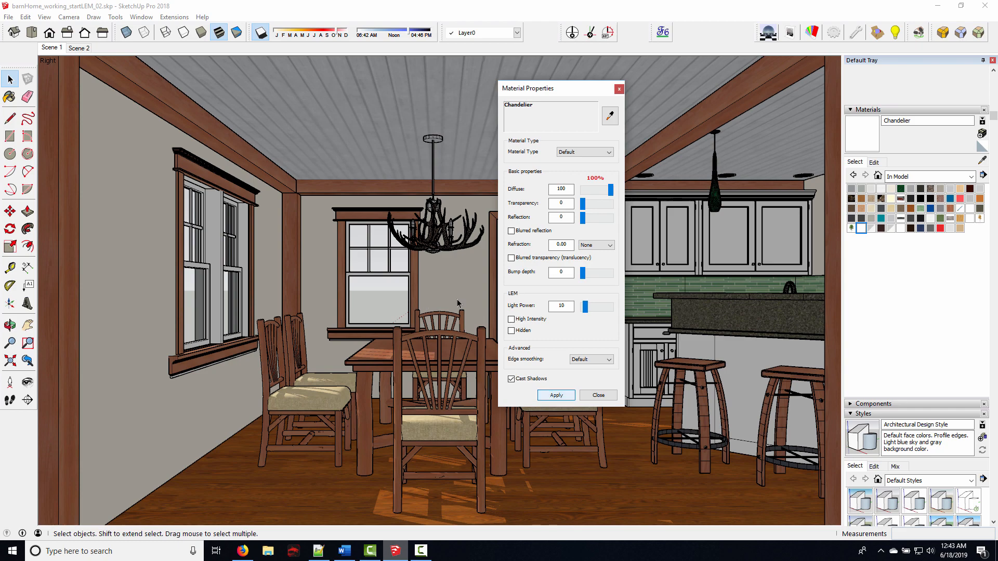
click(619, 89)
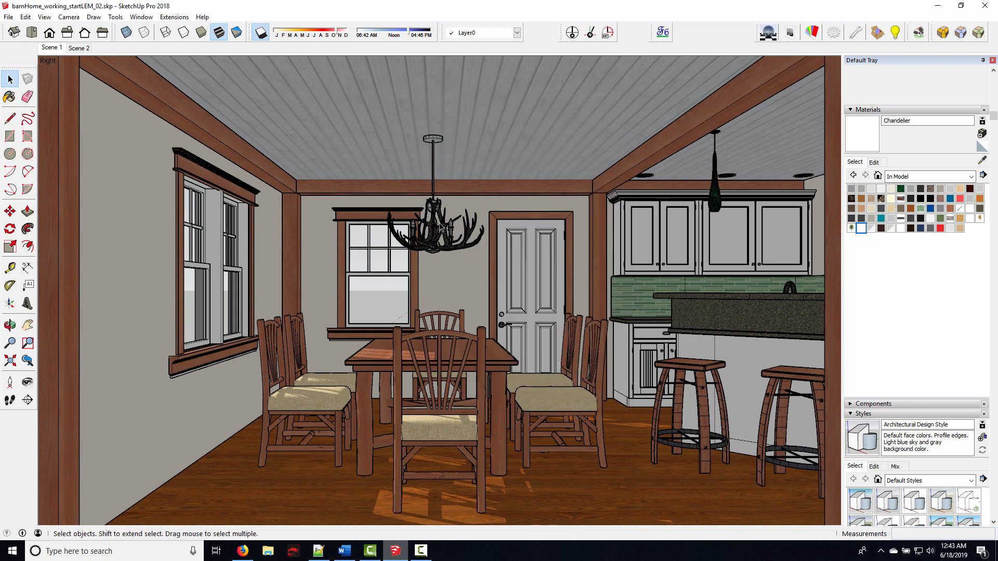
Select all six candle bulbs of the antler chandelier and make them into a group
scroll(441, 225, up, 6)
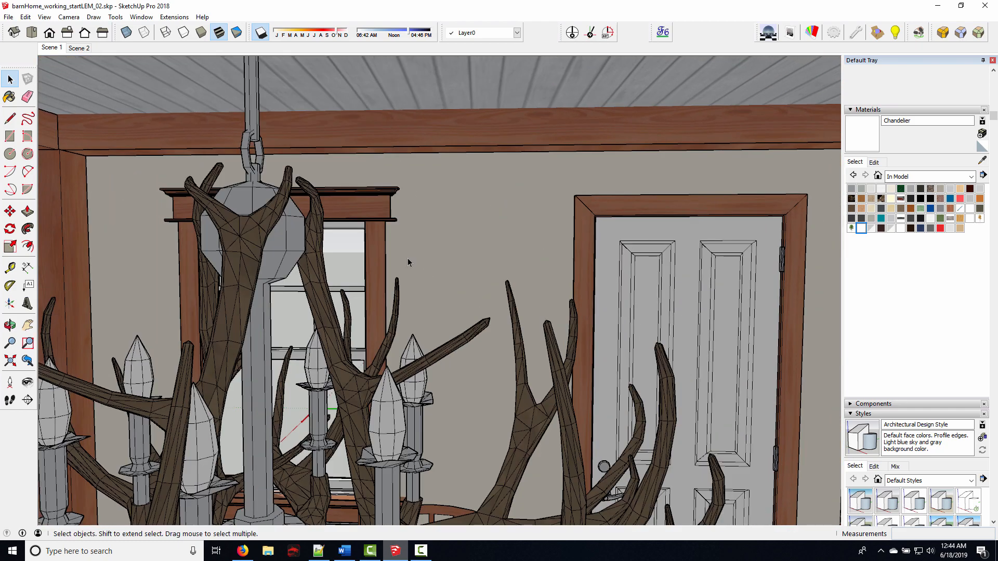
scroll(409, 261, down, 3)
scroll(397, 289, up, 3)
middle_drag(409, 263, 403, 295)
scroll(371, 304, up, 2)
middle_drag(309, 289, 389, 303)
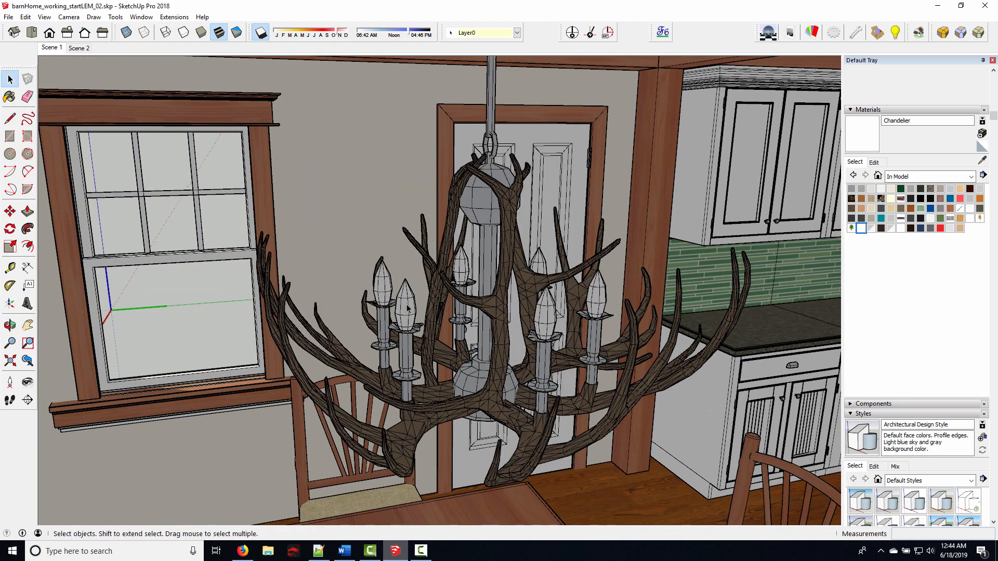
click(408, 309)
scroll(408, 316, up, 5)
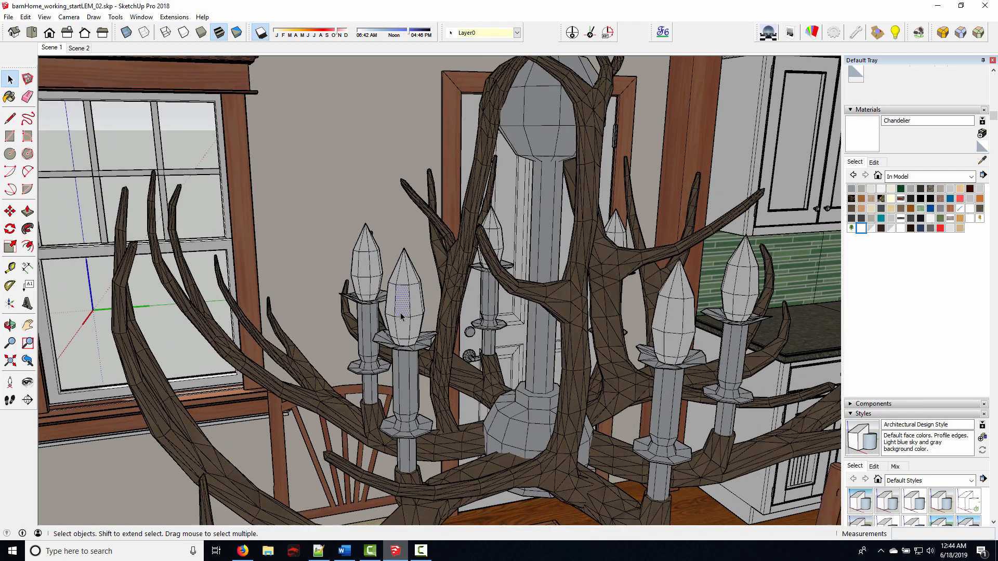
middle_drag(408, 316, 408, 310)
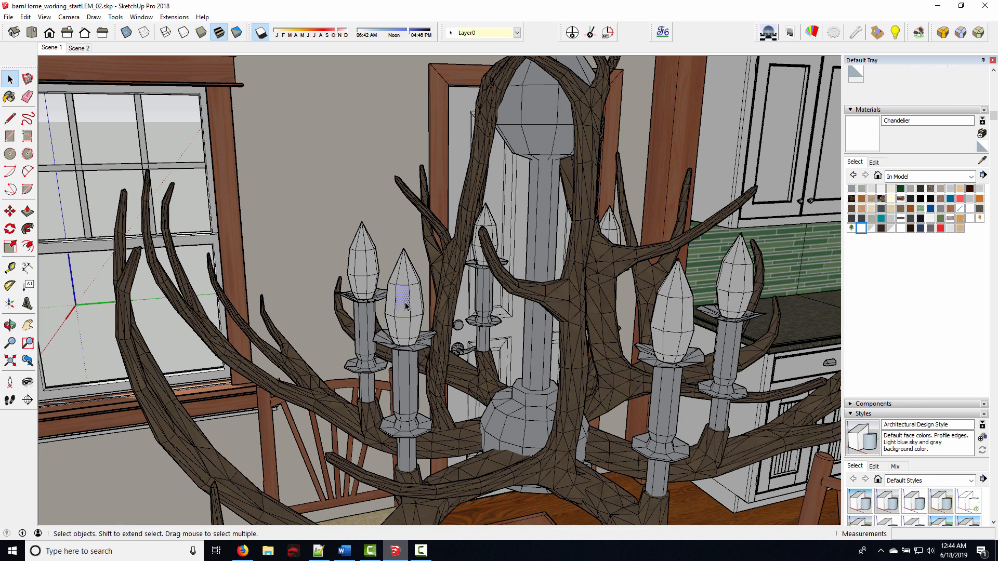
triple_click(406, 307)
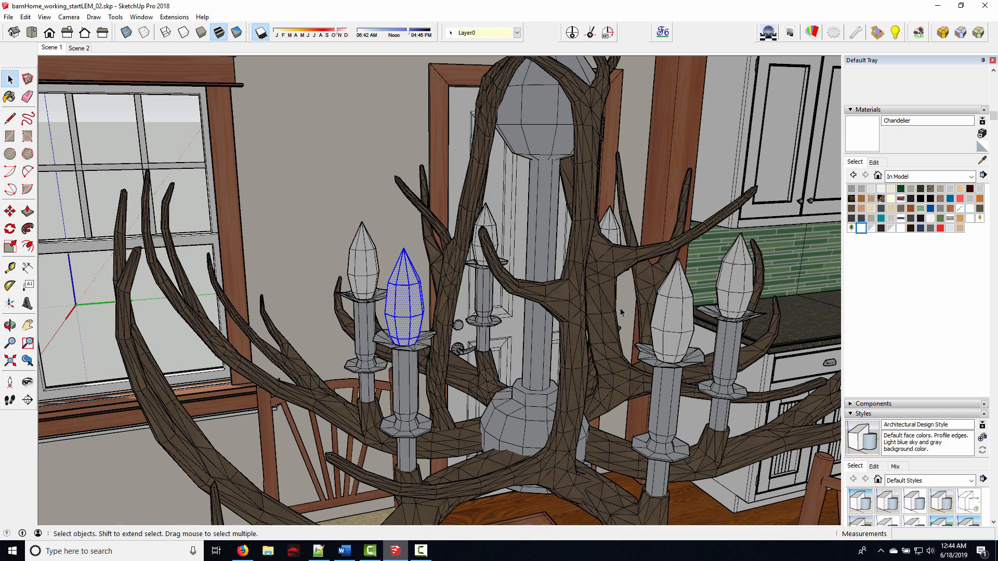
shift+click(369, 271)
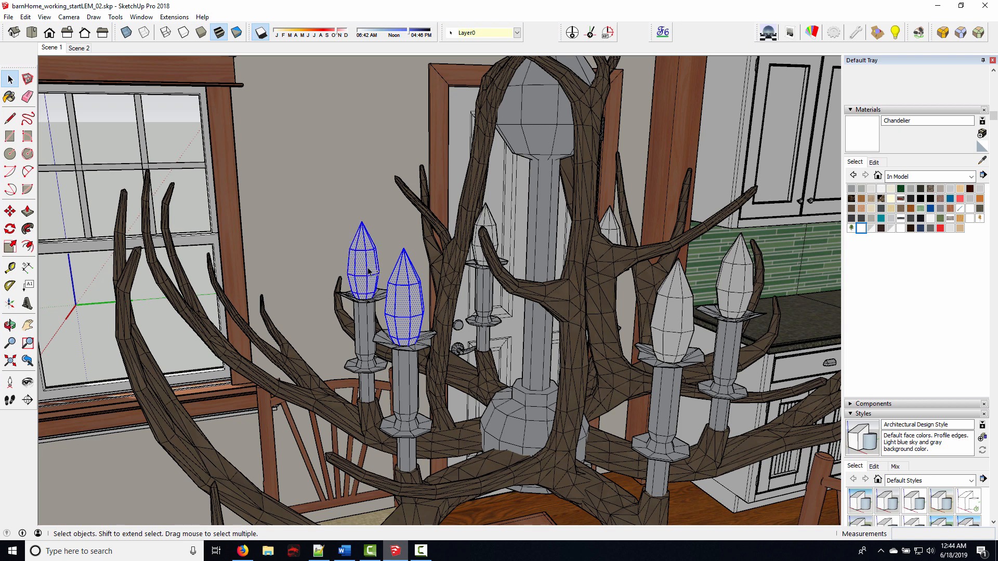
shift+click(489, 222)
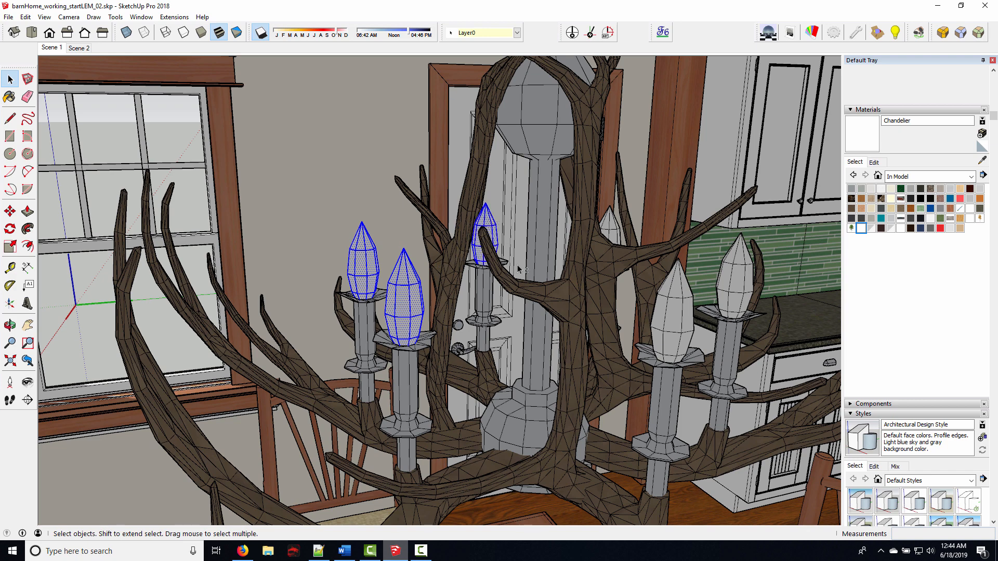
shift+click(676, 330)
middle_drag(700, 359, 403, 377)
shift+click(543, 322)
shift+click(562, 264)
right_click(386, 352)
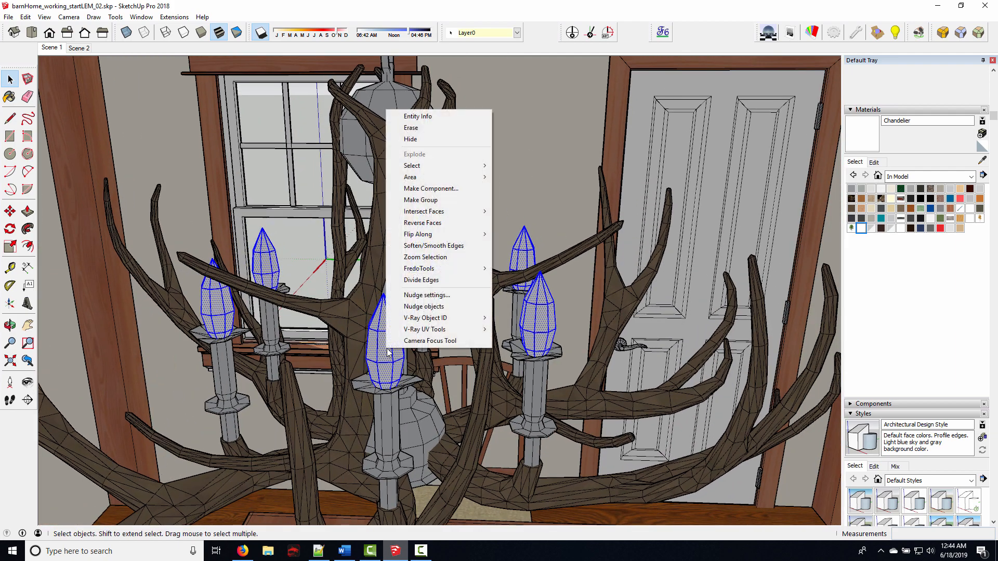
click(410, 201)
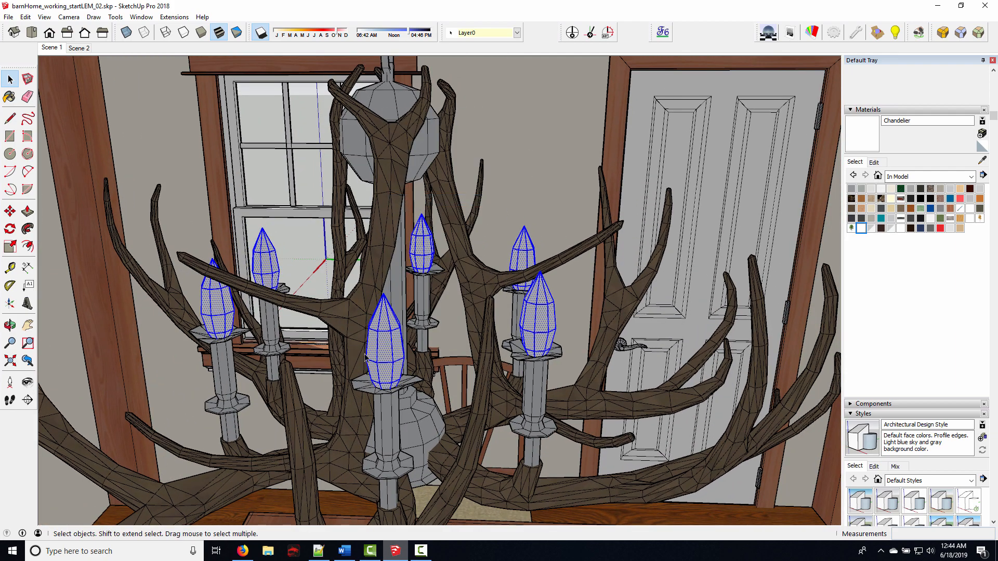
Open the bulb group for editing, select all the bulb geometry and paint it with the Chandelier material
middle_drag(402, 358, 464, 344)
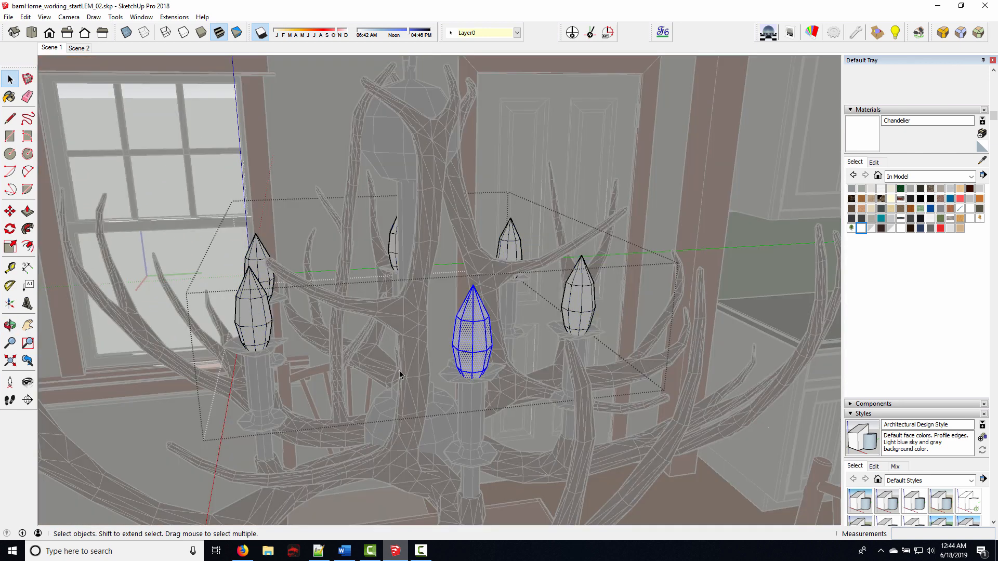
middle_drag(364, 371, 373, 359)
drag(168, 159, 712, 373)
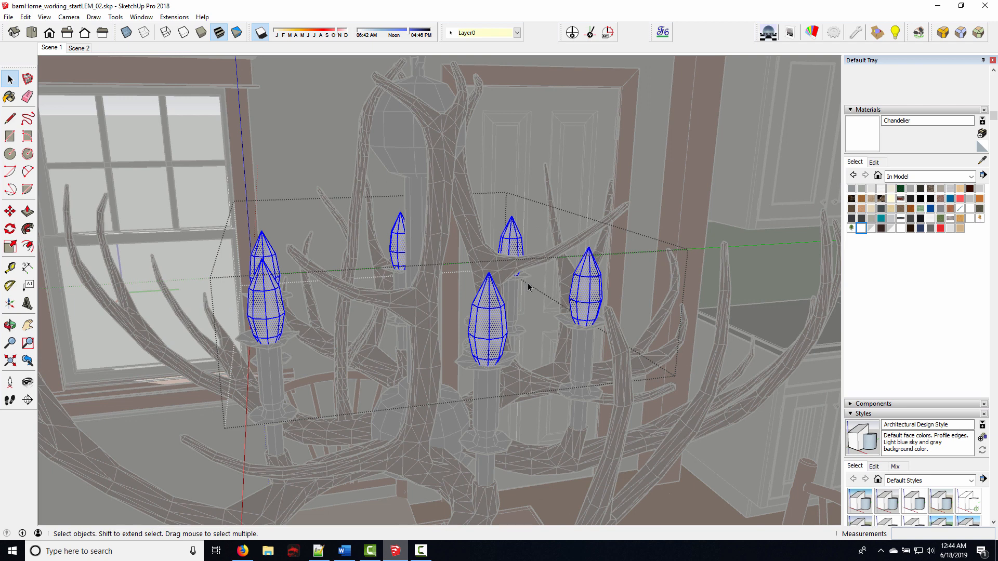
click(813, 31)
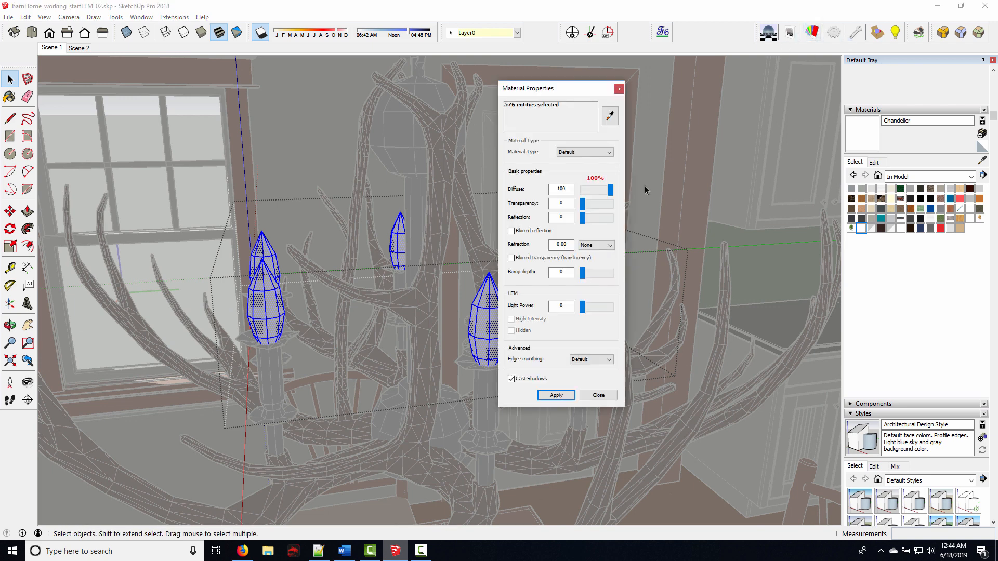
click(9, 97)
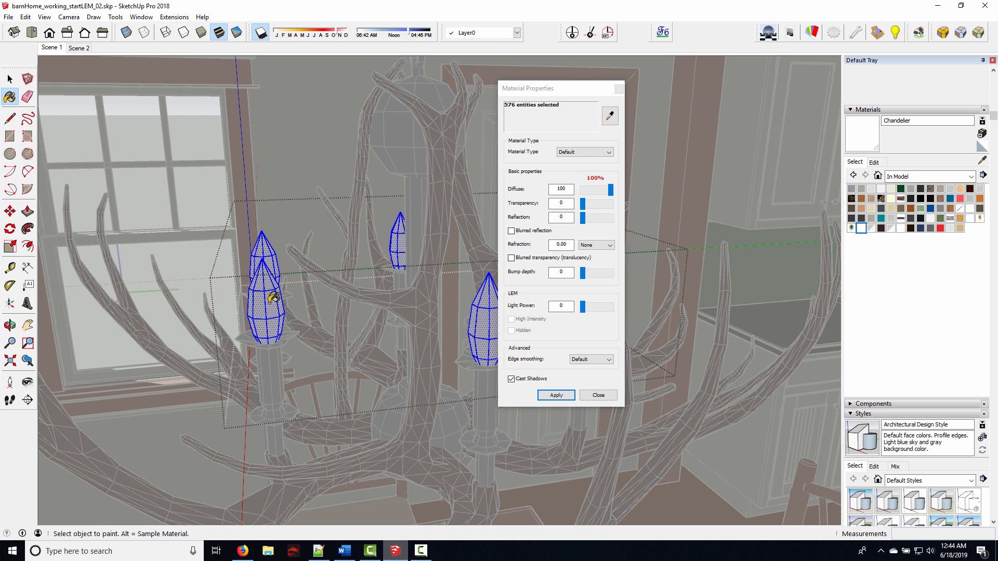
Sample a painted bulb in Podium's Material Properties and apply a light power of 10 to its Chandelier material
click(611, 115)
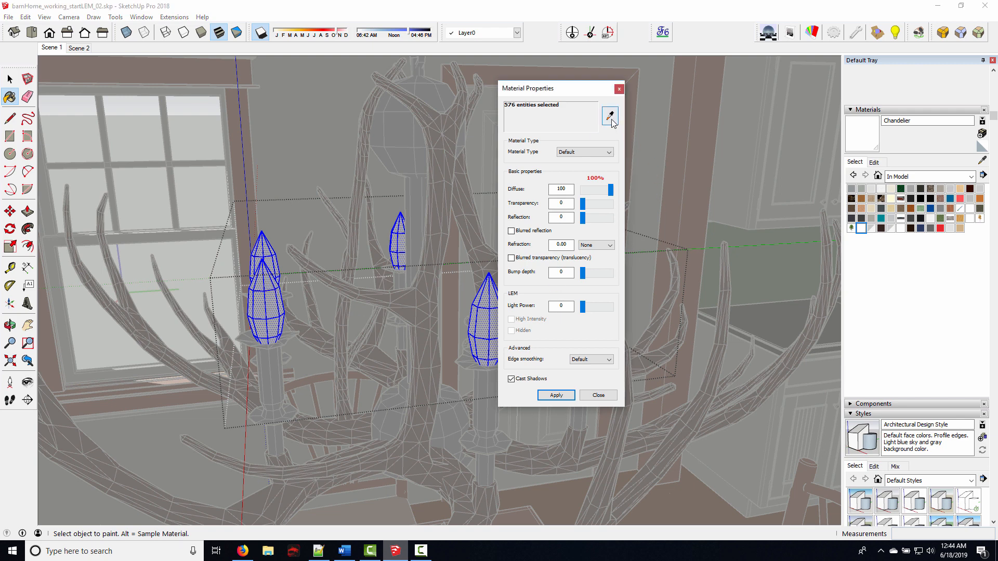
click(276, 308)
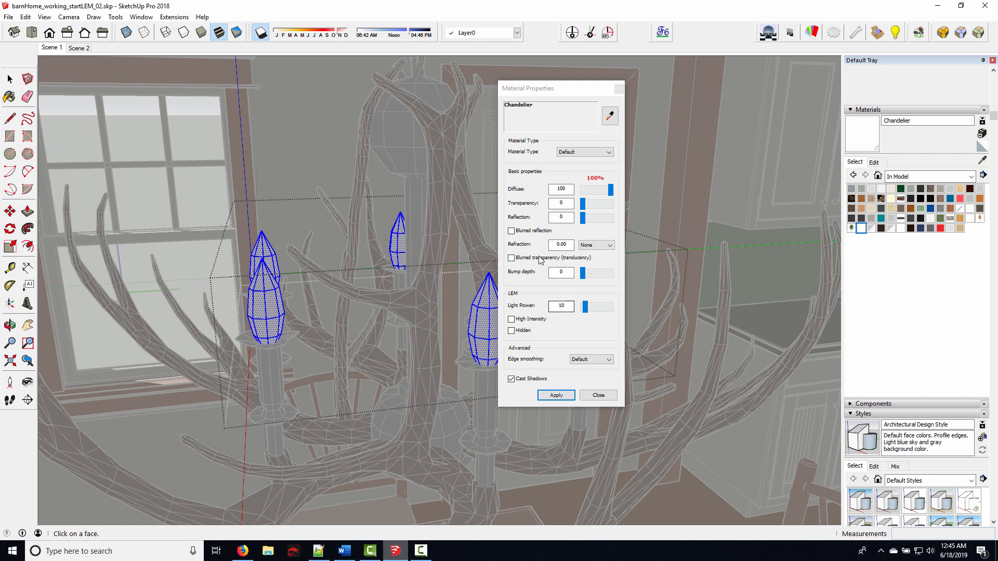
click(566, 396)
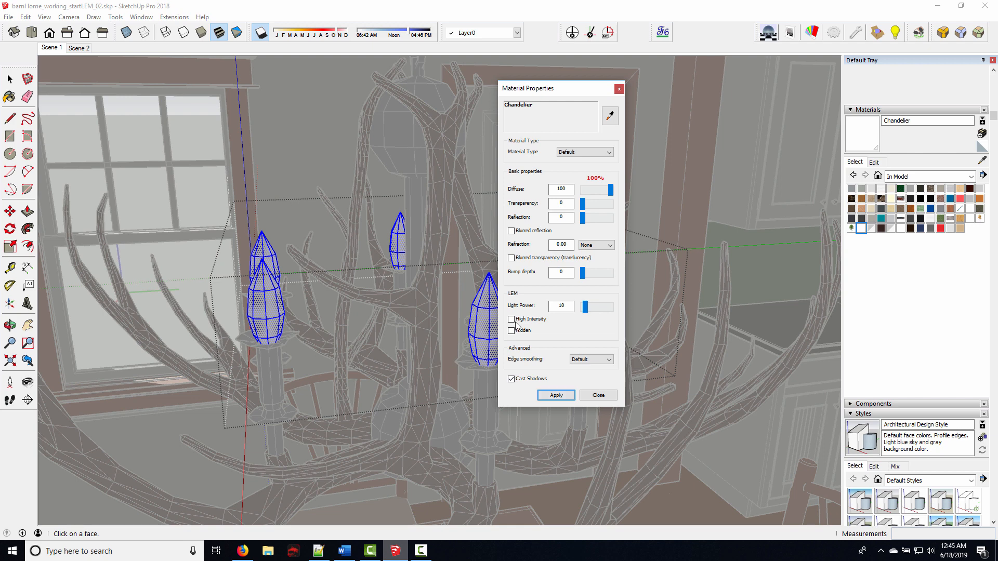
click(556, 400)
click(599, 396)
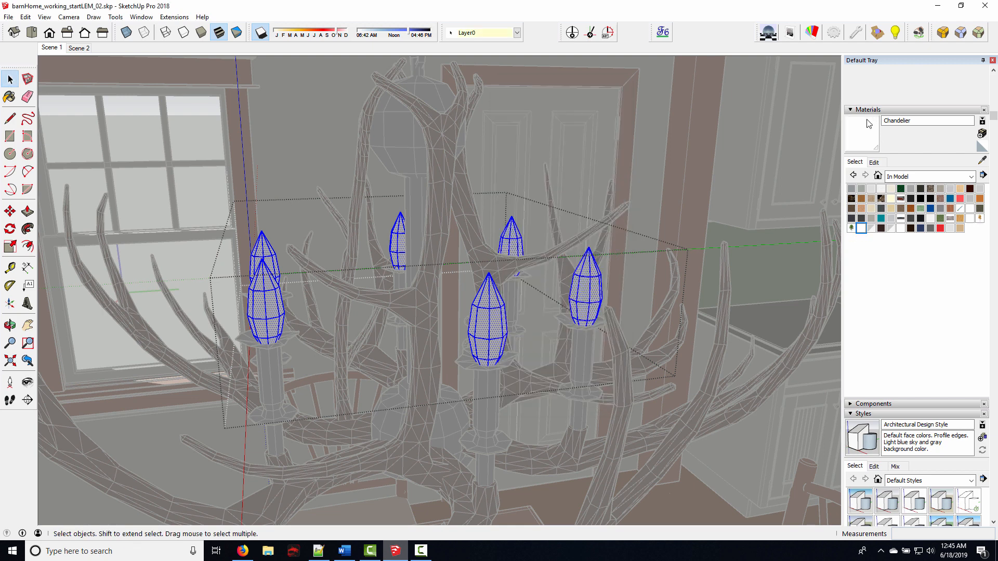
Recolour the Chandelier material a warm yellow in the HSB picker, with hue 42, saturation 33 and brightness 100
click(875, 162)
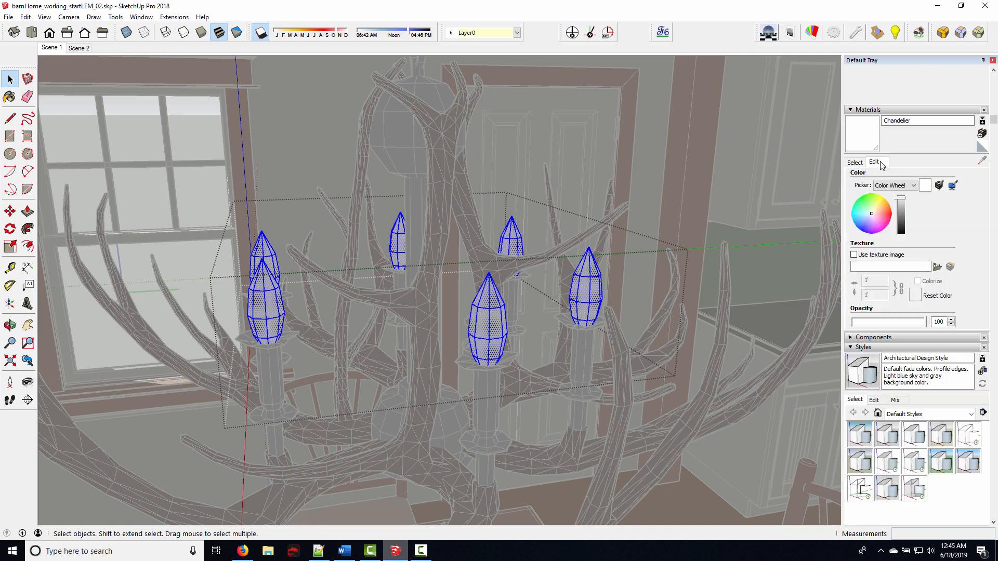
click(905, 185)
click(890, 209)
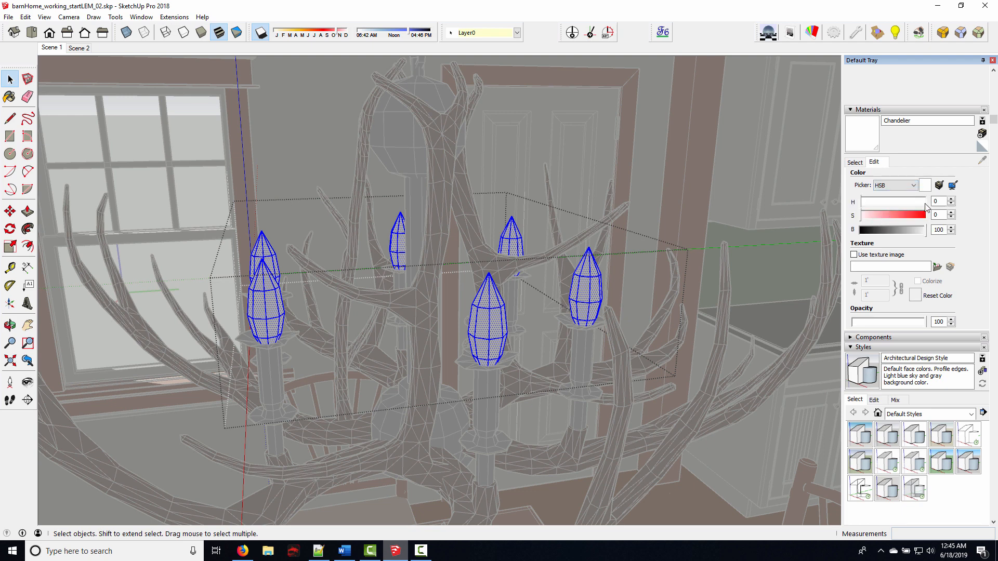
click(872, 204)
drag(872, 204, 882, 218)
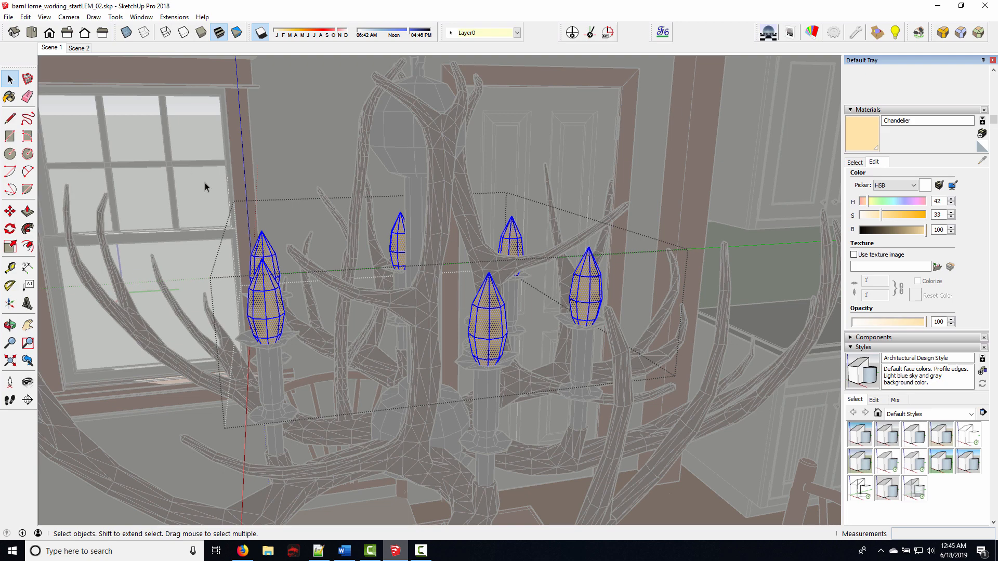
Leave the bulb group's editing, render the Scene 1 view in SU Podium and close the finished render's preview
click(195, 260)
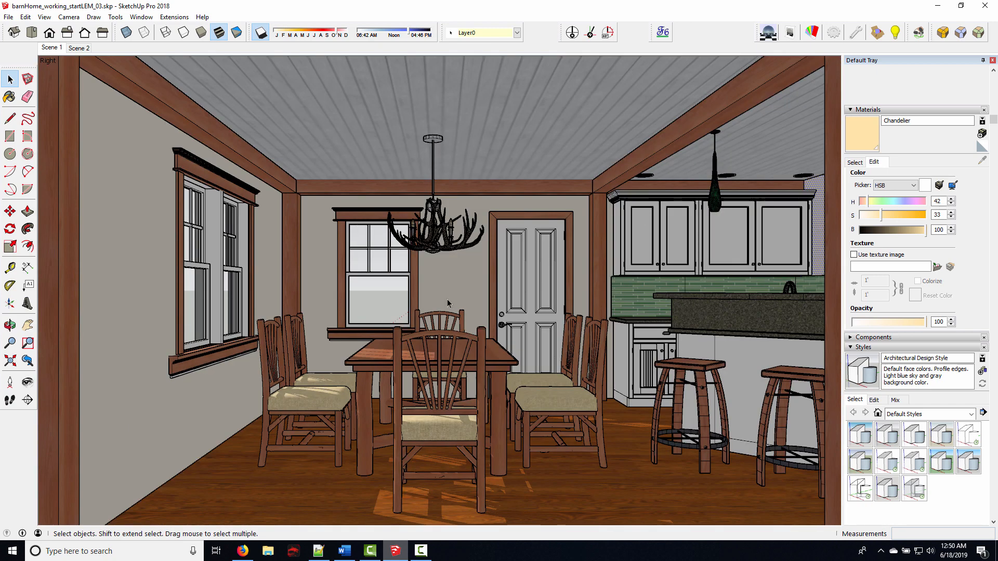
click(769, 32)
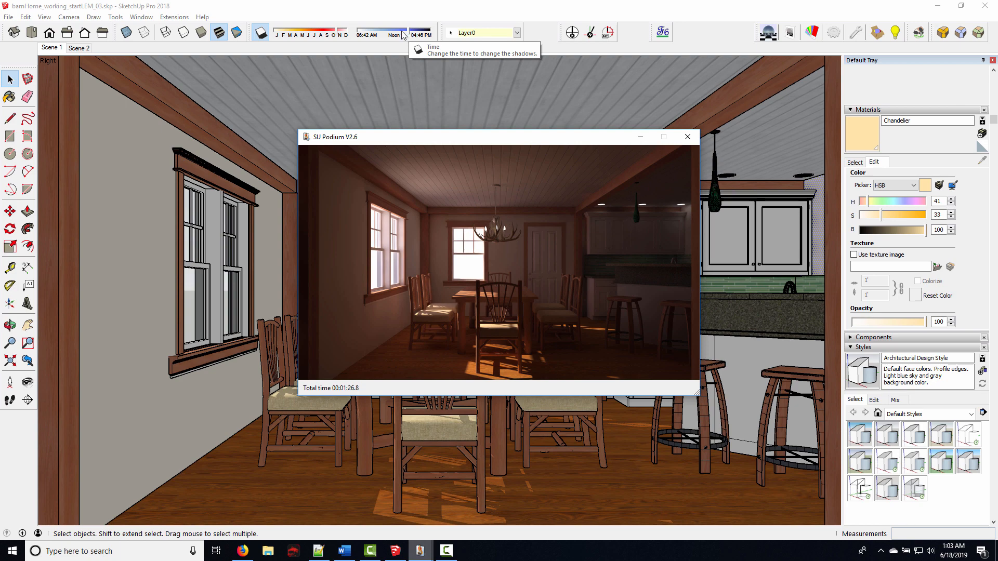
click(688, 137)
Review the Environment settings of the interior preset in SU Podium's options
click(590, 32)
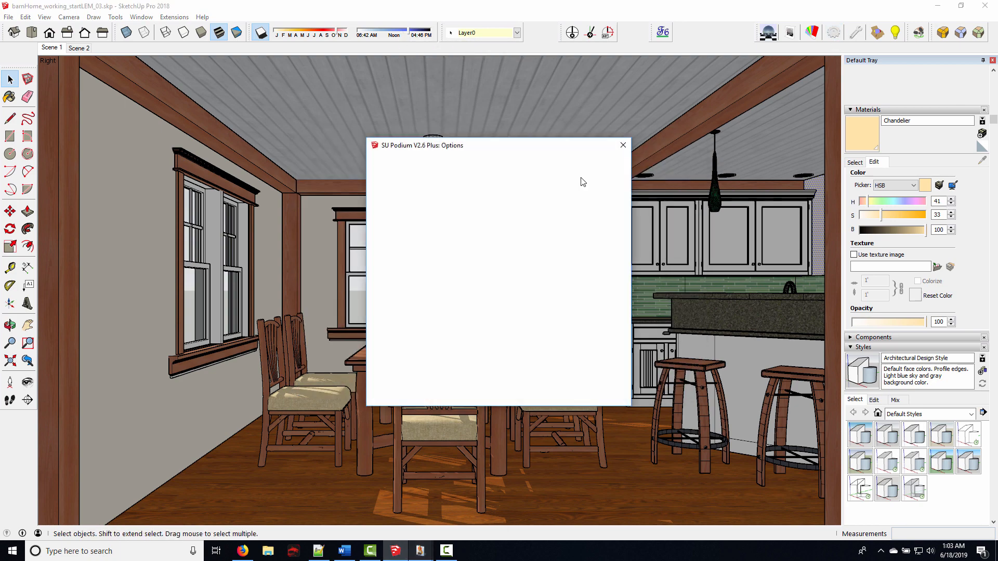
click(438, 202)
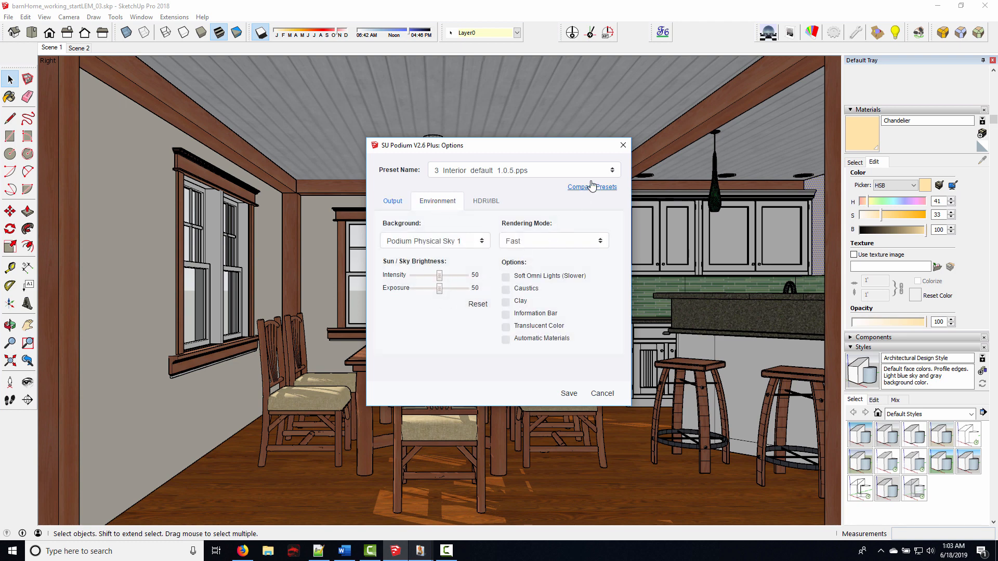
click(621, 151)
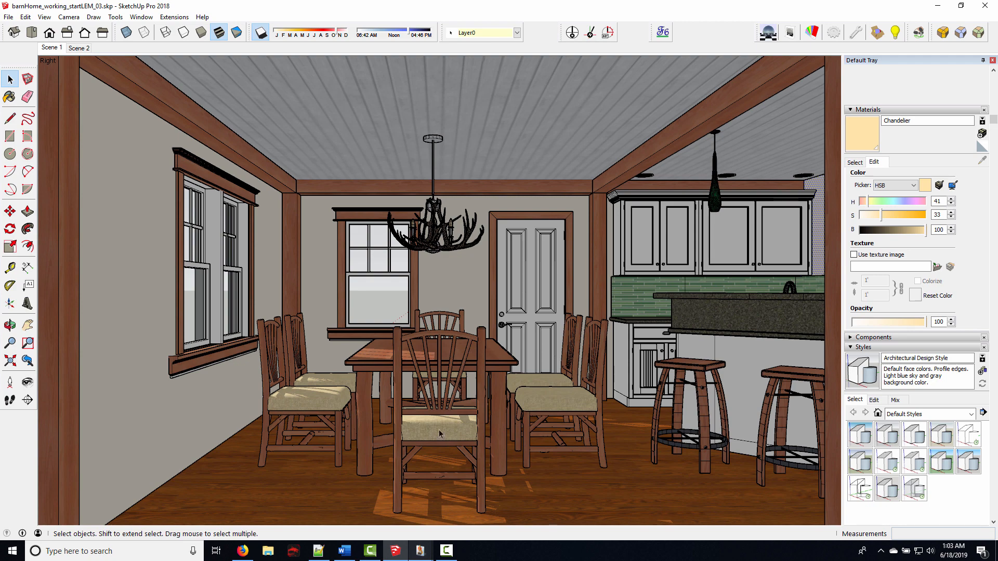
Bring up the SU Podium render window to review the dining room render
click(446, 552)
click(446, 554)
click(421, 551)
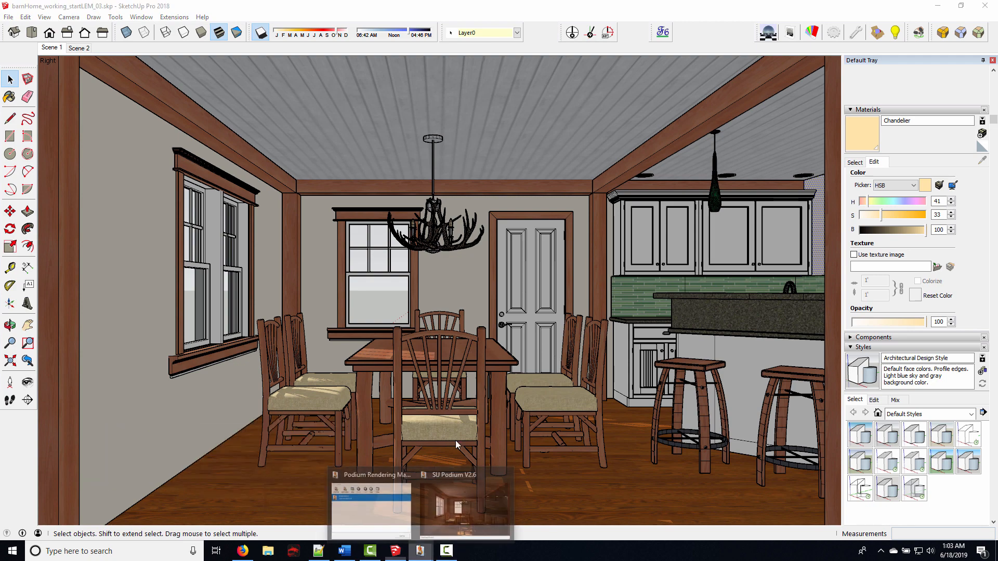
click(465, 481)
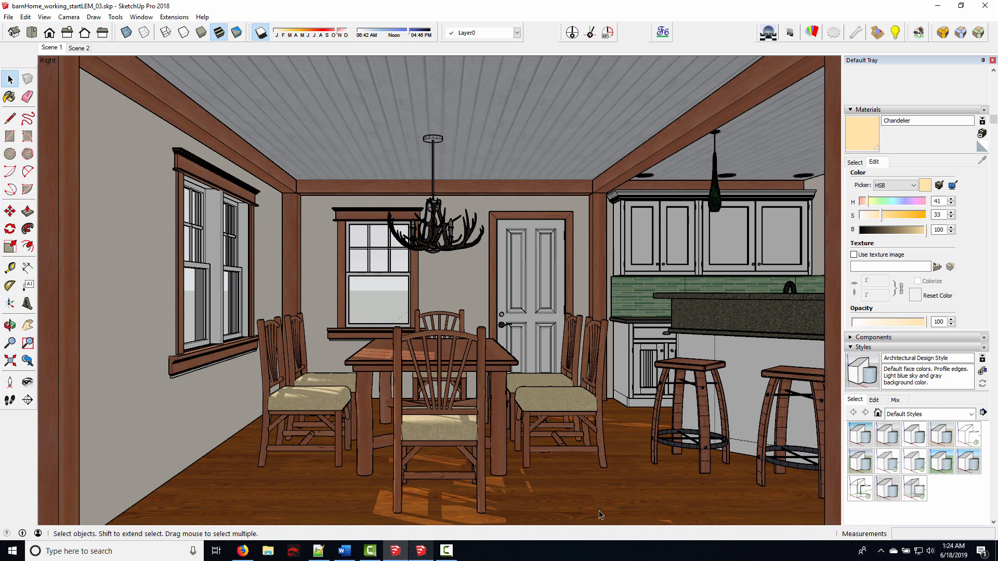
Sample the wood floor's material with the Podium material properties picker and rename it Kitchen Floor
click(812, 32)
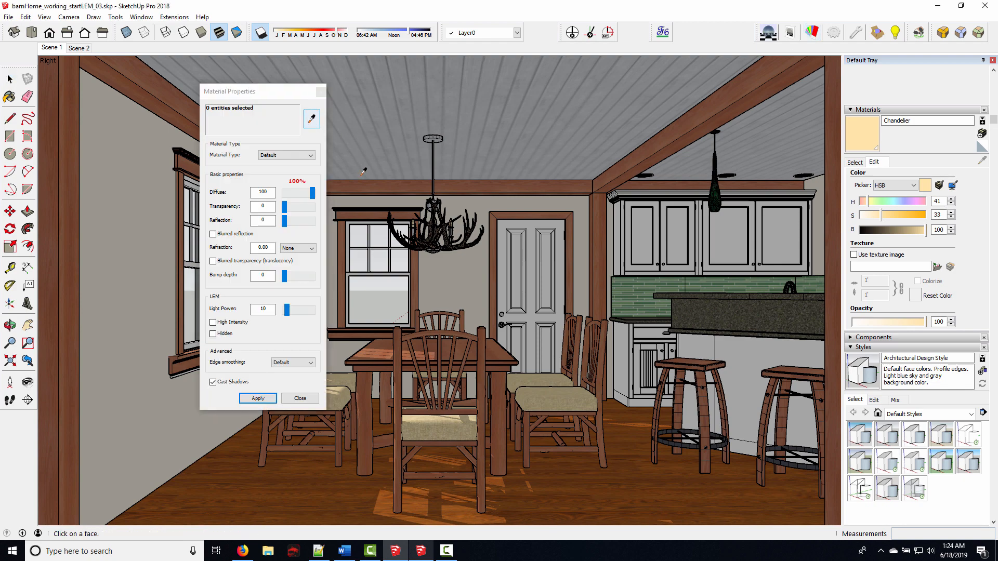
click(312, 119)
click(300, 492)
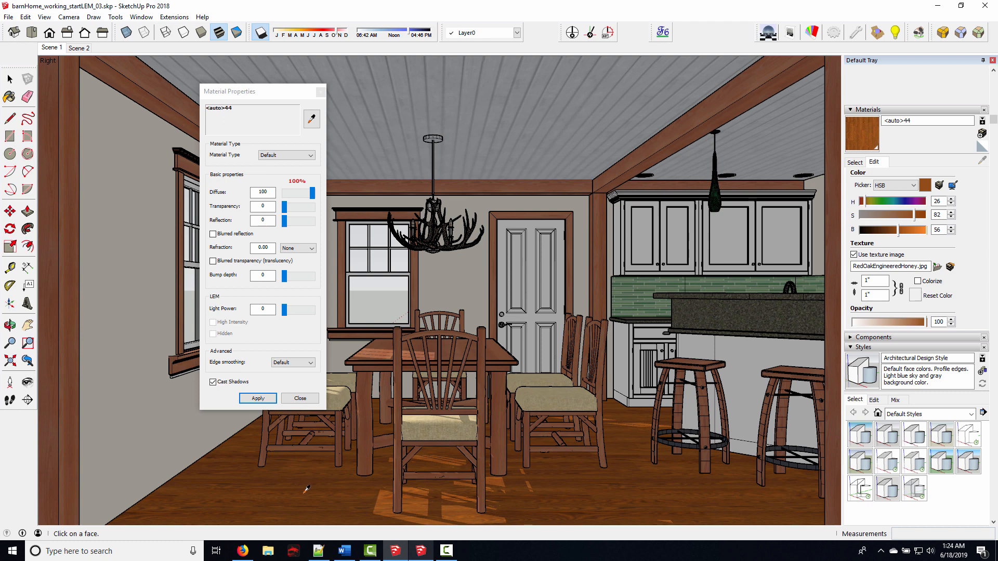
click(900, 120)
text(Kitc)
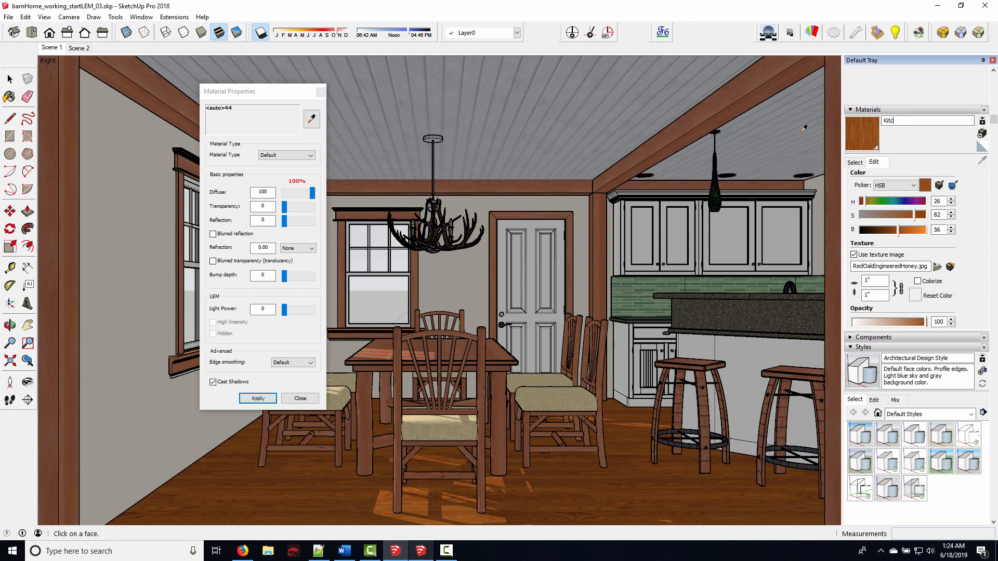
text(hen Floor)
Resample the floor and apply a reflection of 13 with blurred reflection to the Kitchen Floor material
click(264, 100)
click(312, 119)
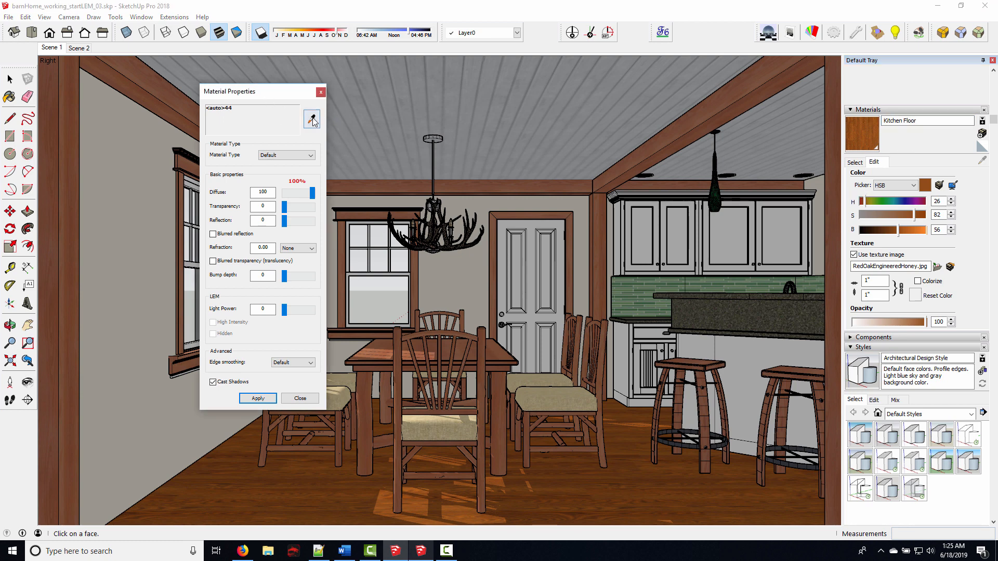
click(312, 118)
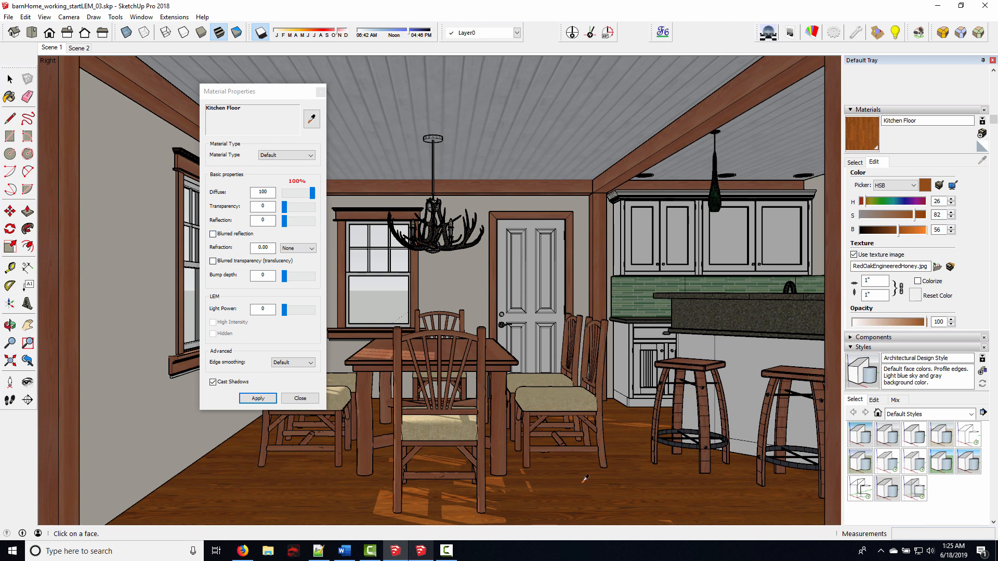
click(269, 220)
drag(269, 220, 243, 224)
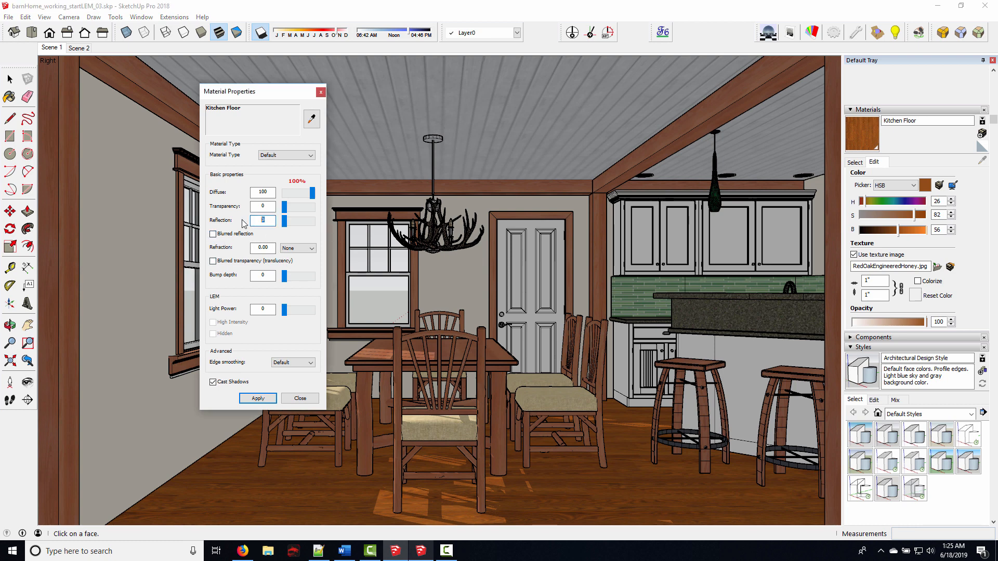
text(13)
click(213, 237)
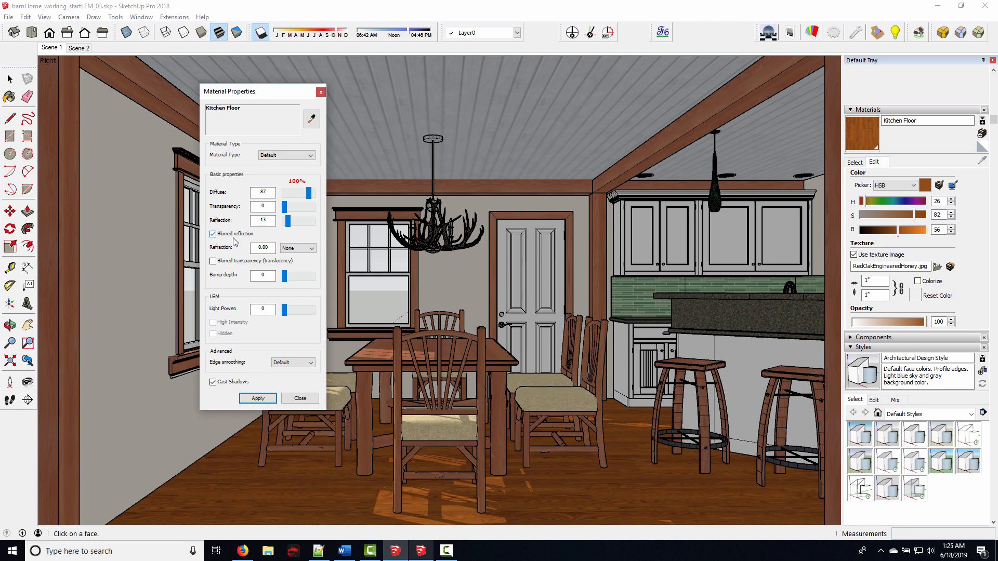
click(273, 400)
click(268, 401)
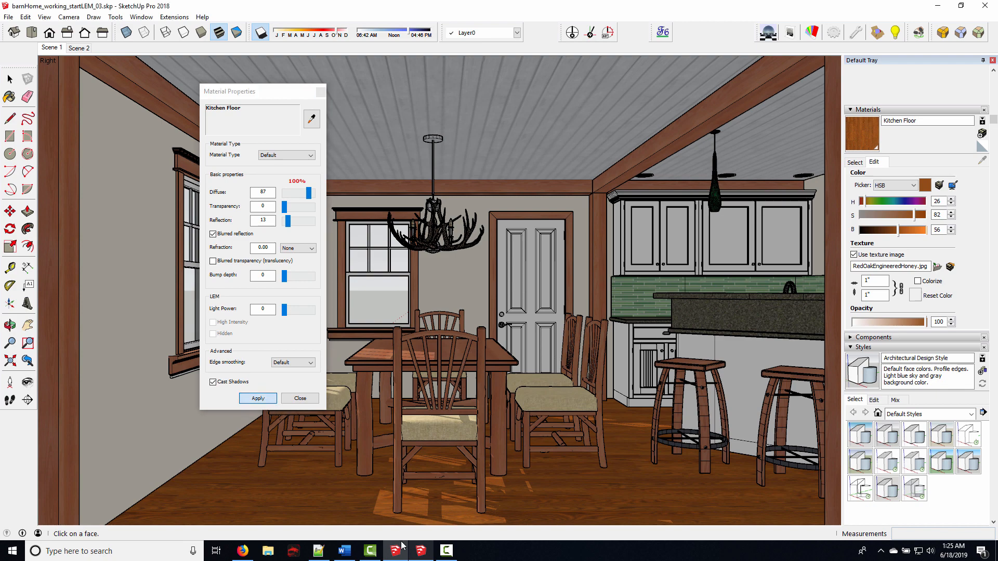
Switch to the SU Podium Browser and look through its Materials category for the wood flooring section
click(423, 552)
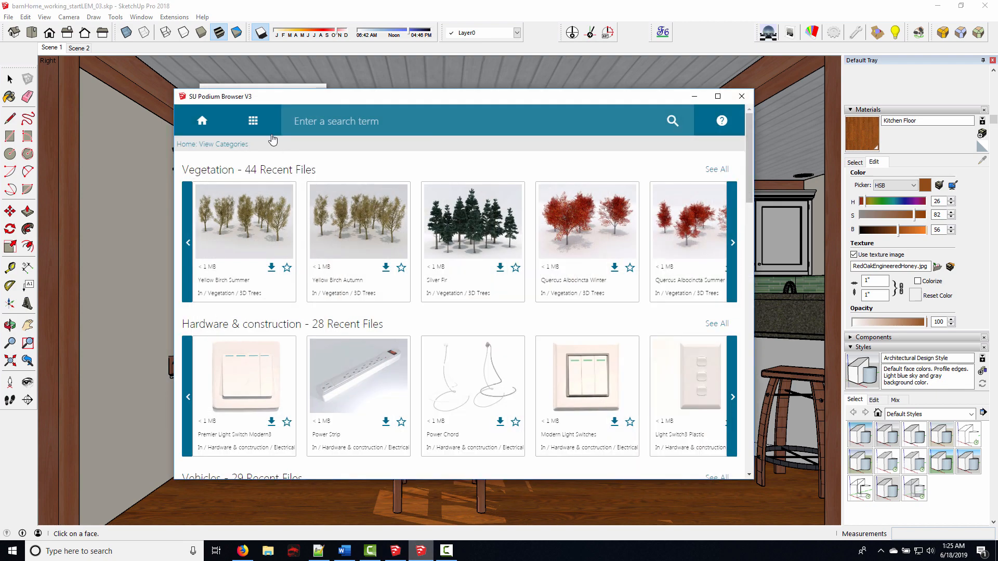
click(256, 127)
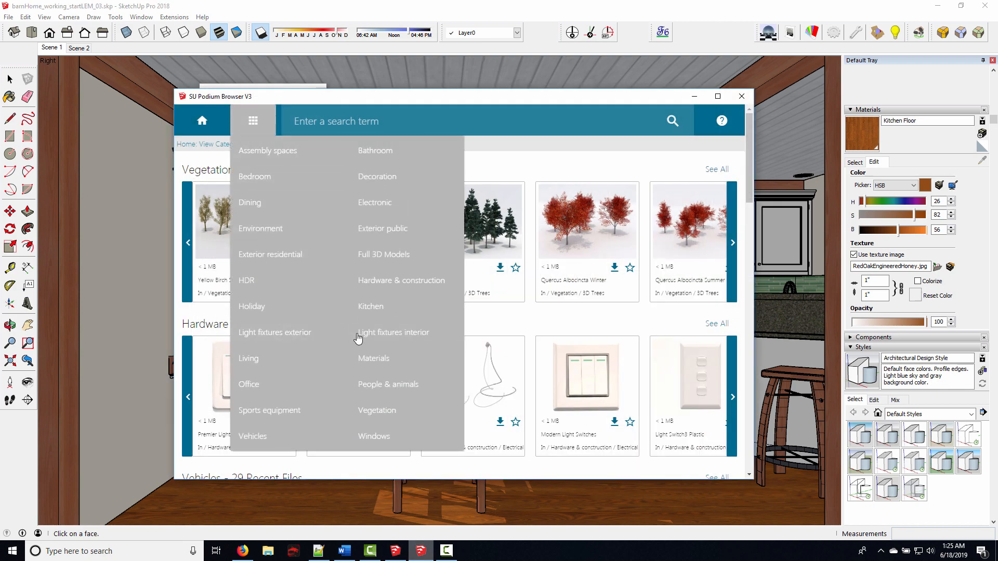
click(372, 359)
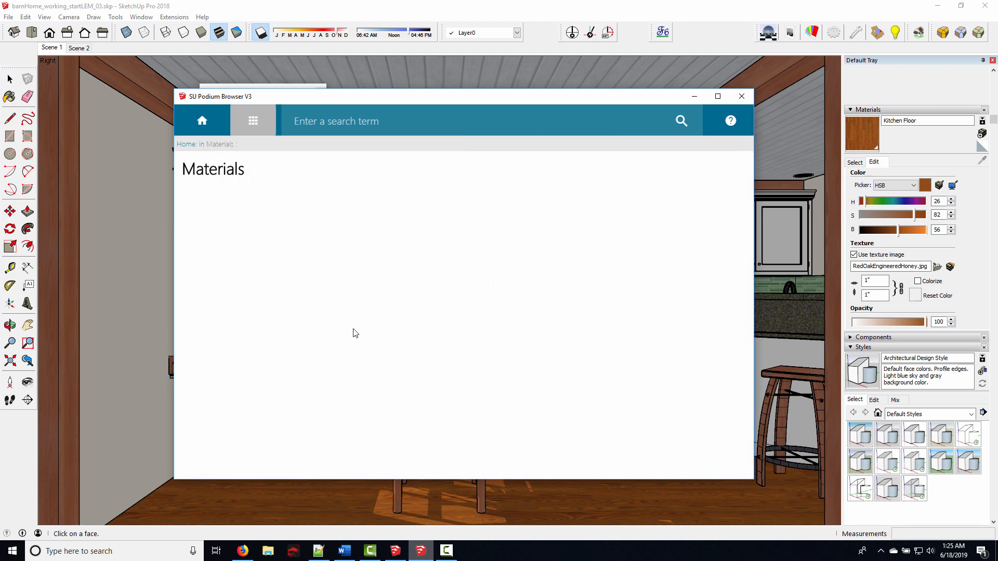
scroll(333, 320, down, 10)
scroll(340, 326, down, 10)
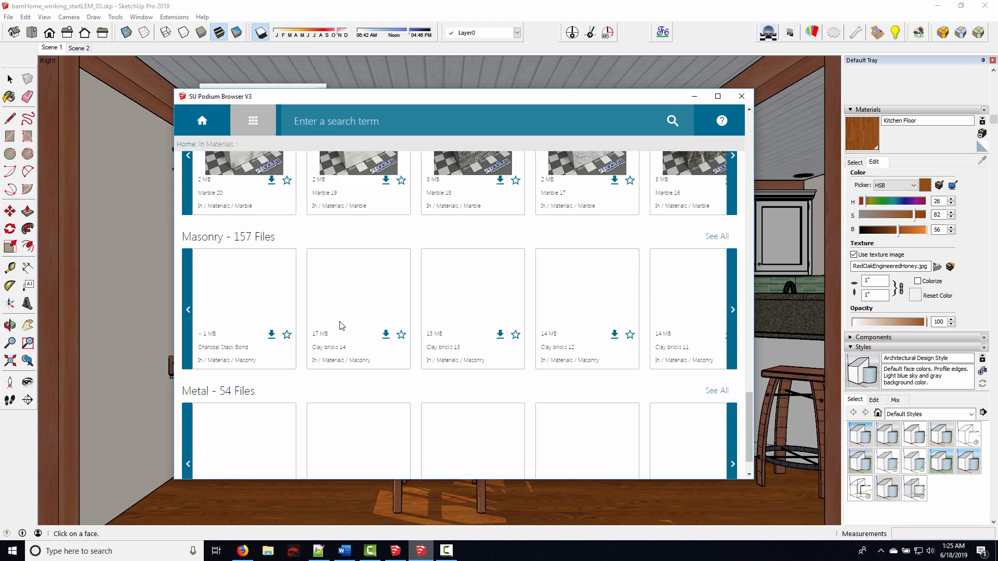
scroll(470, 354, down, 10)
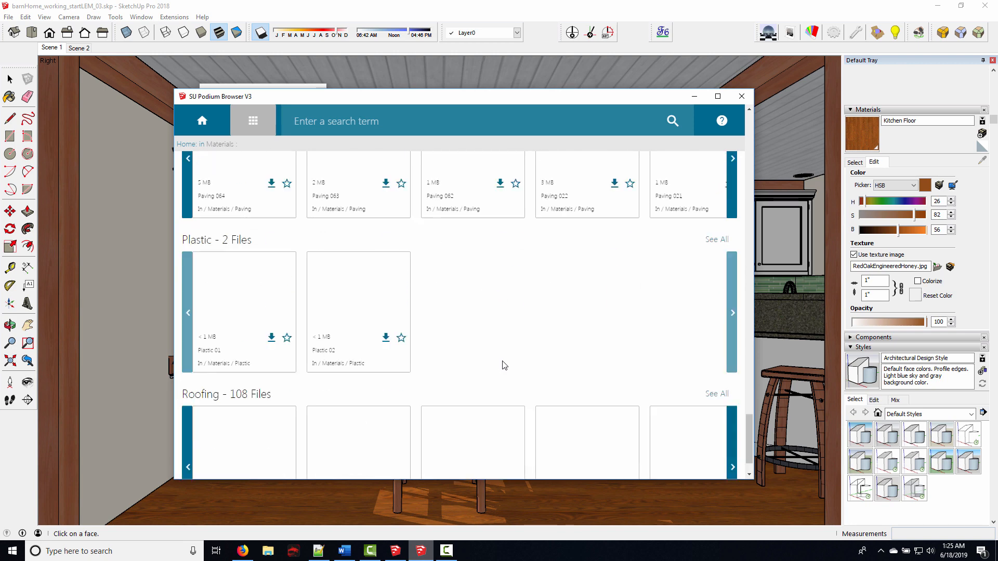
scroll(379, 349, down, 3)
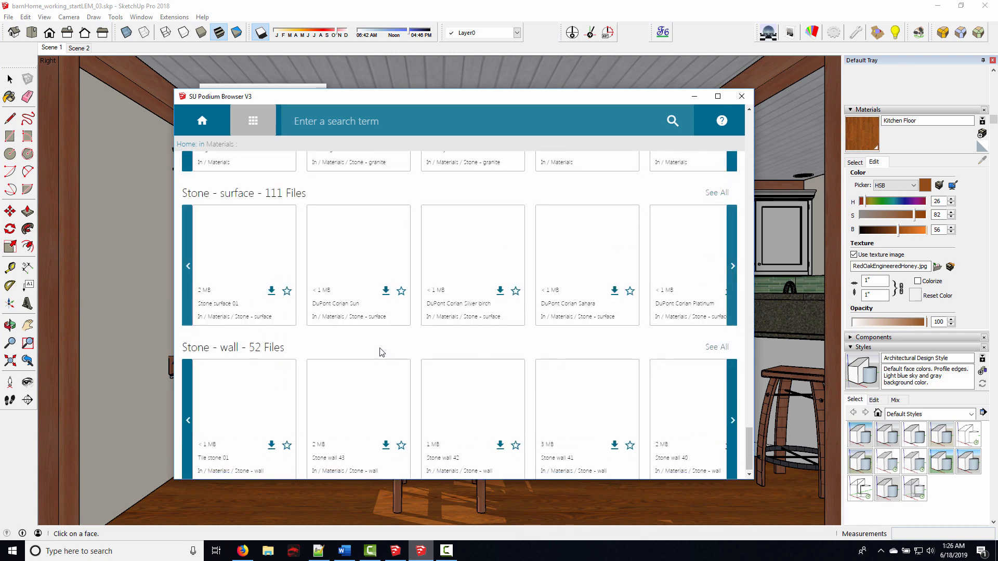
drag(618, 98, 615, 61)
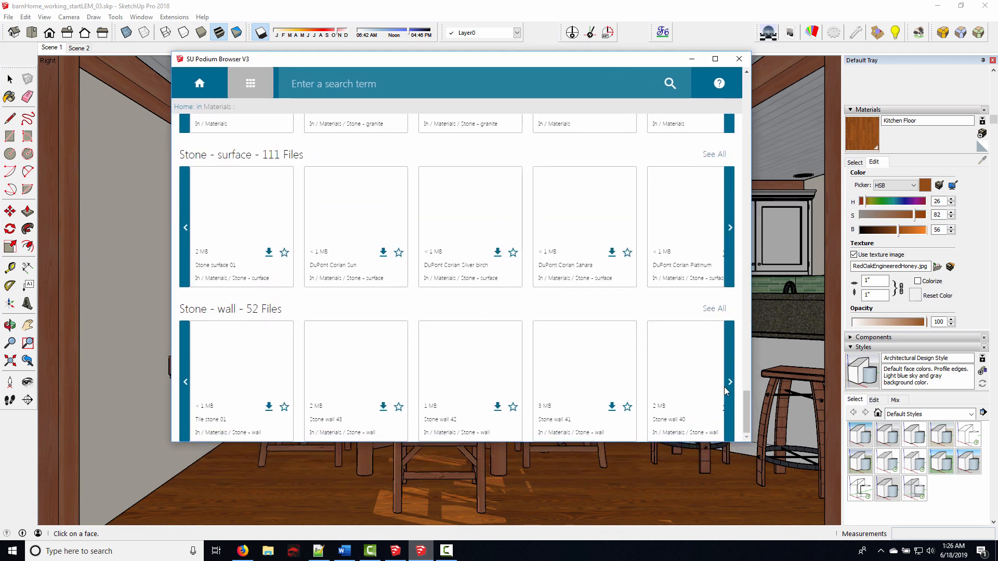
drag(748, 402, 748, 432)
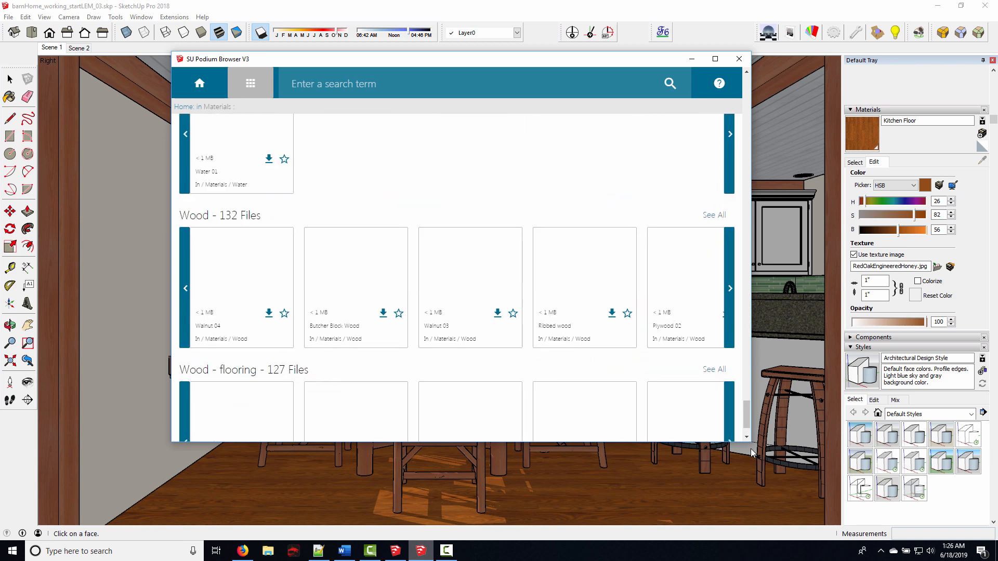
scroll(469, 357, down, 2)
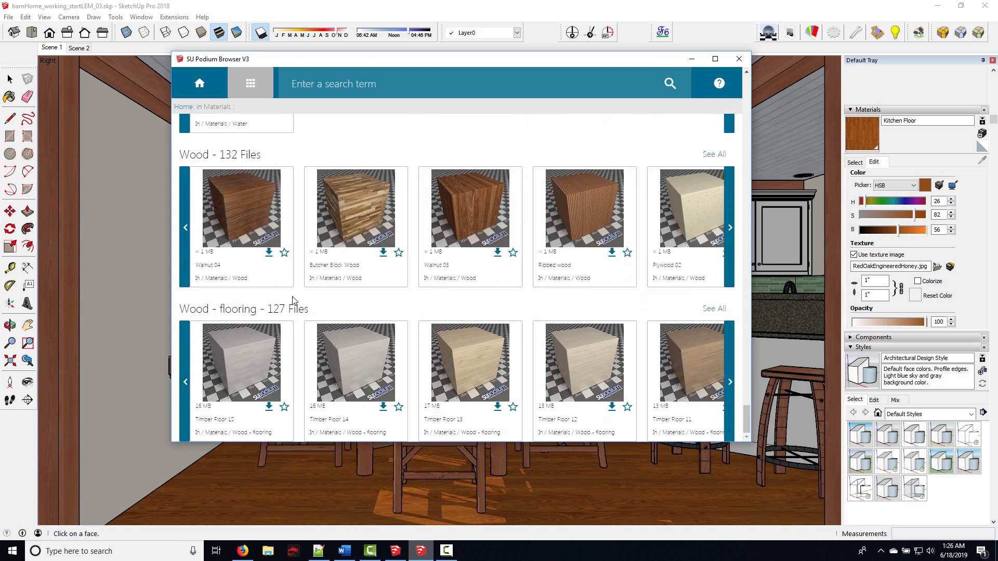
Browse the wood flooring materials and show the complete Wood - flooring collection
click(727, 365)
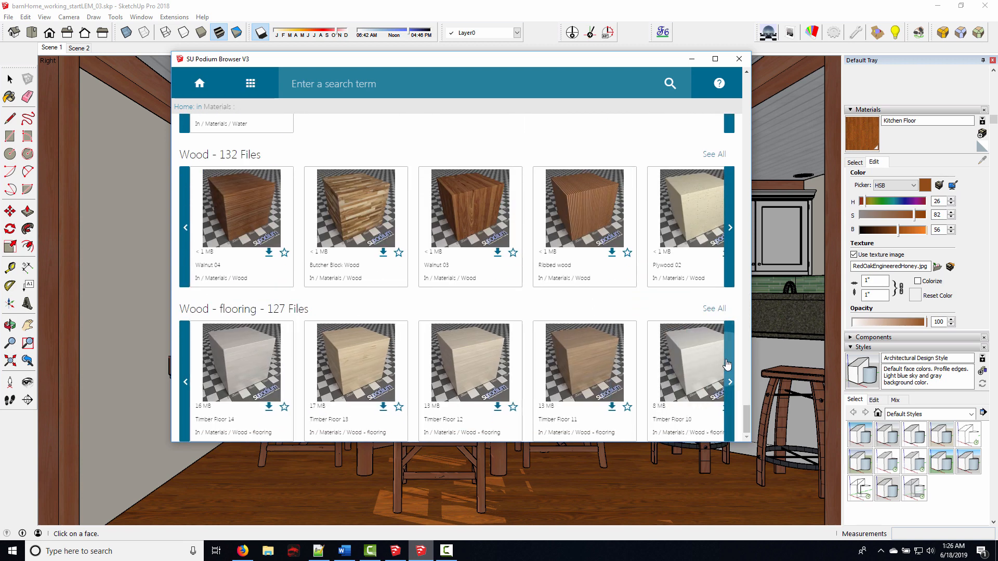
click(727, 366)
click(727, 366)
click(727, 365)
click(727, 365)
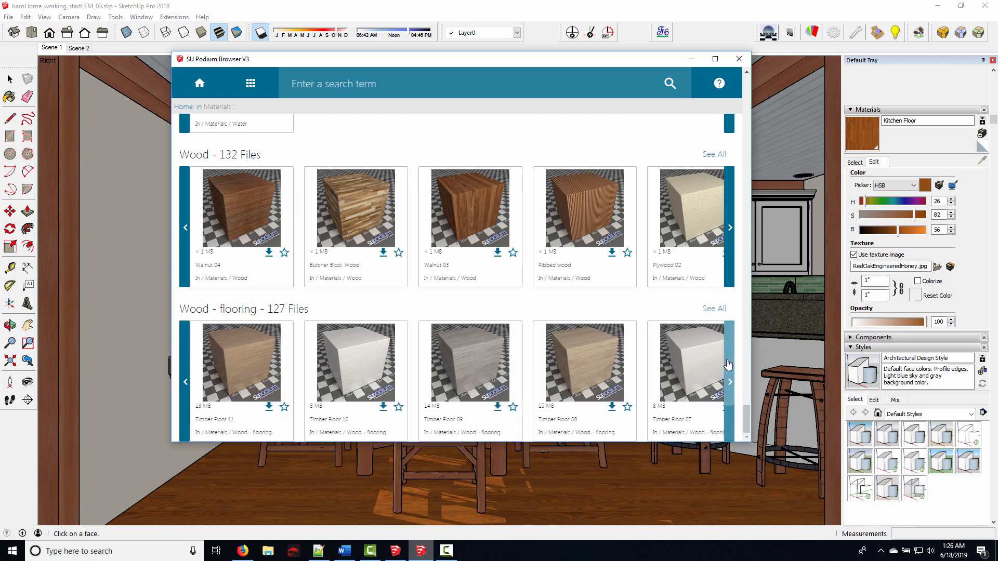
click(718, 310)
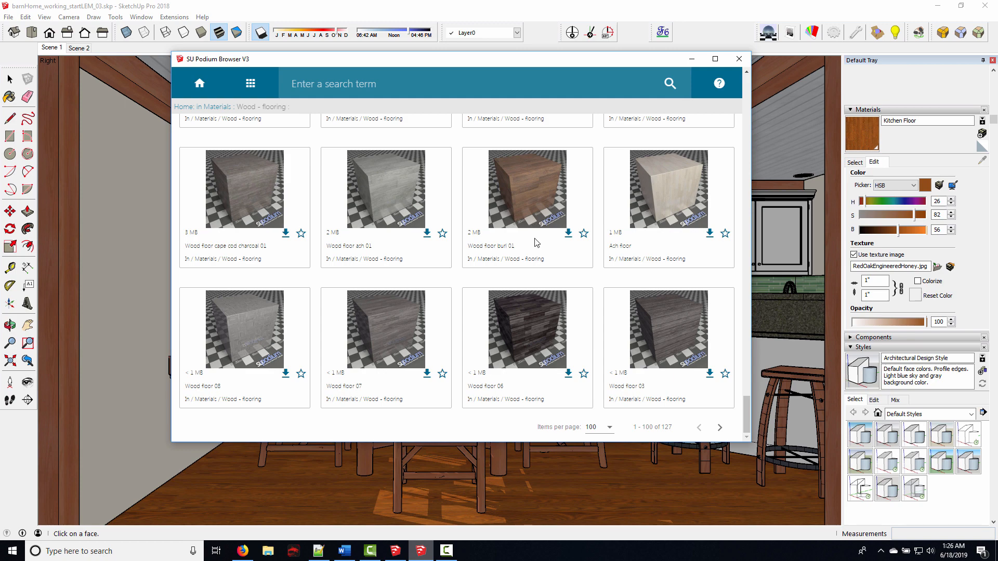
Place the Wood floor burl 01 sample block in the dining room and sample its Podium material properties
click(568, 234)
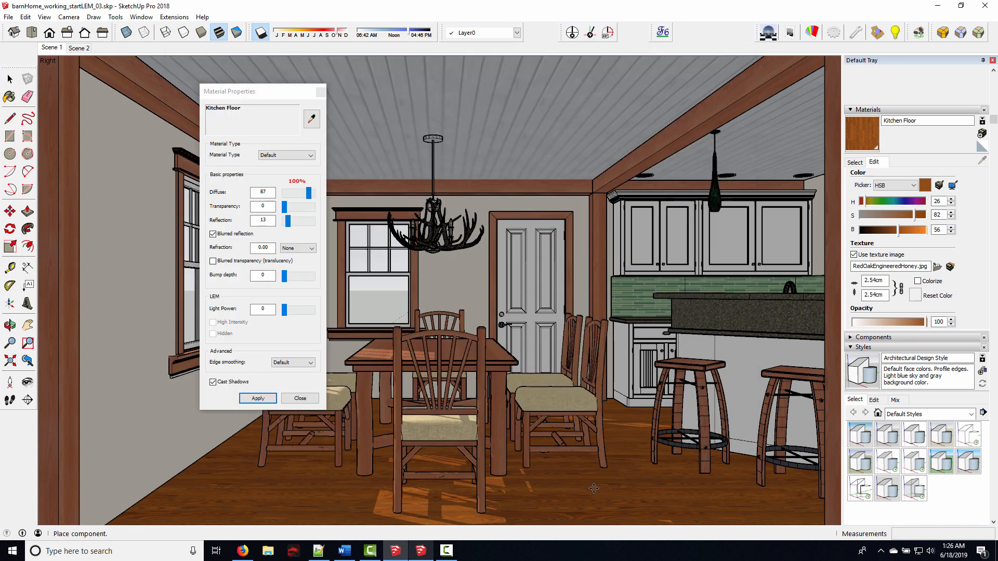
click(560, 450)
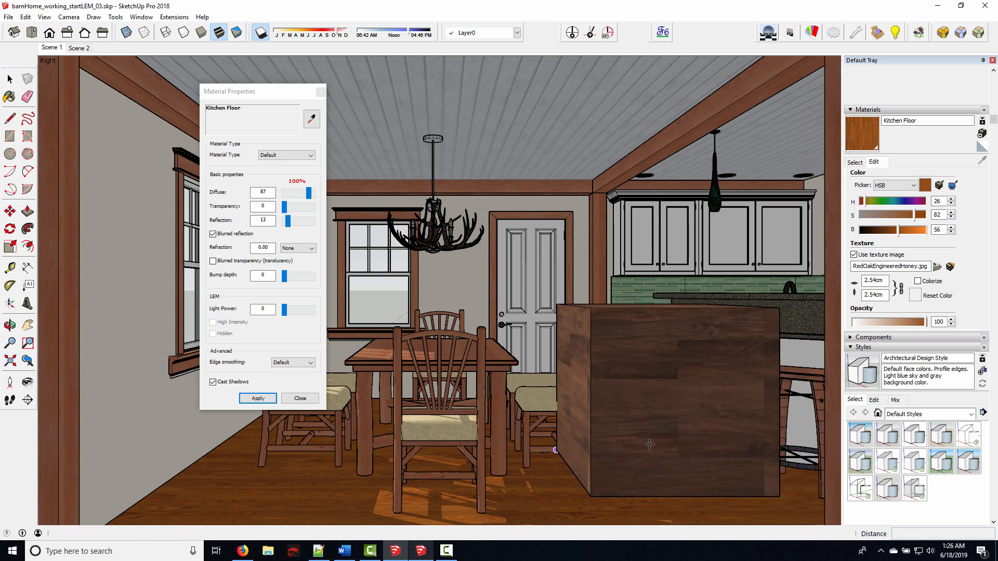
click(311, 119)
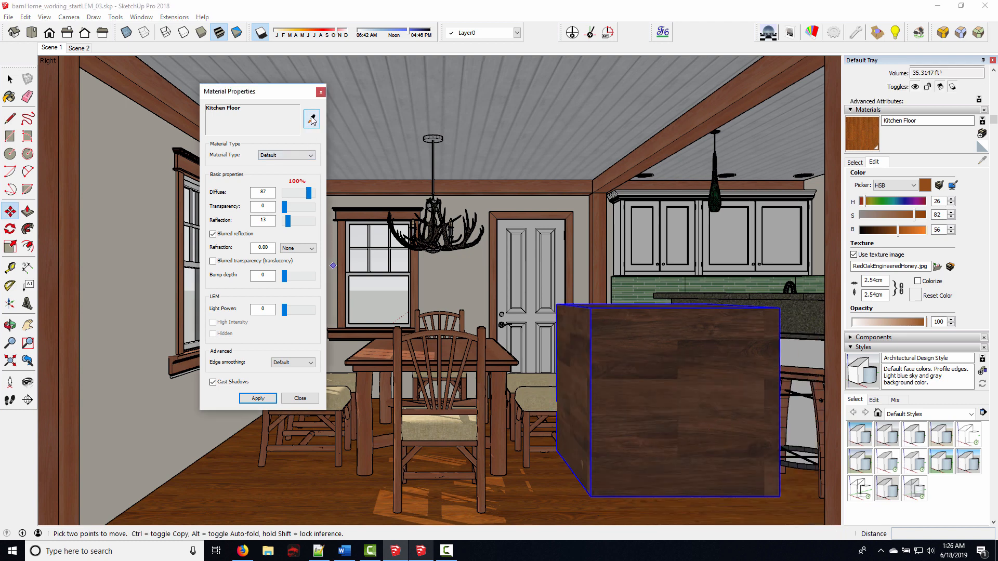
click(661, 352)
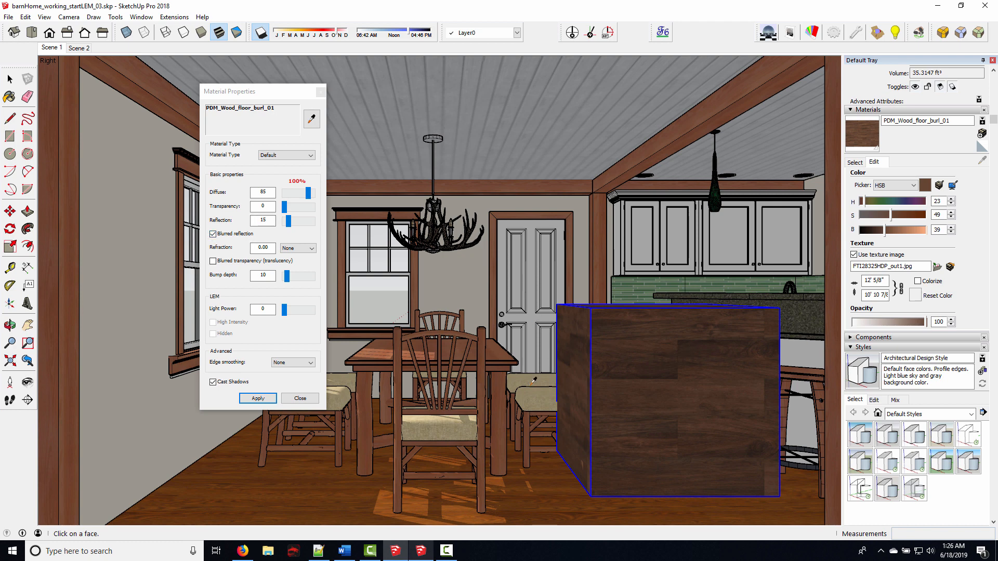
Sample the dining room floor again and apply a reflection of 15 to the Kitchen Floor material
click(351, 494)
drag(270, 220, 246, 222)
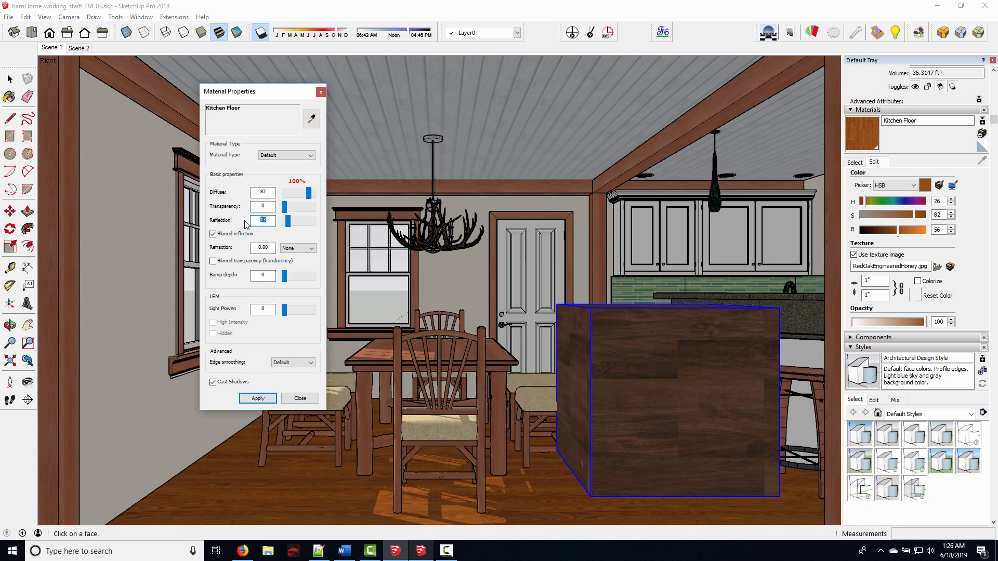
text(15)
click(250, 399)
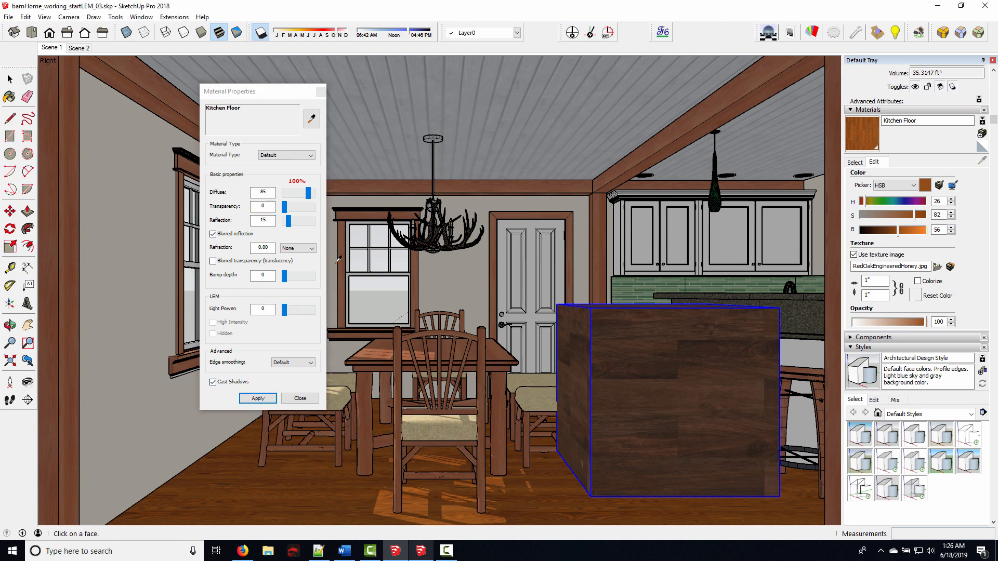
Close the material properties and delete the wood floor sample block from the model
click(320, 91)
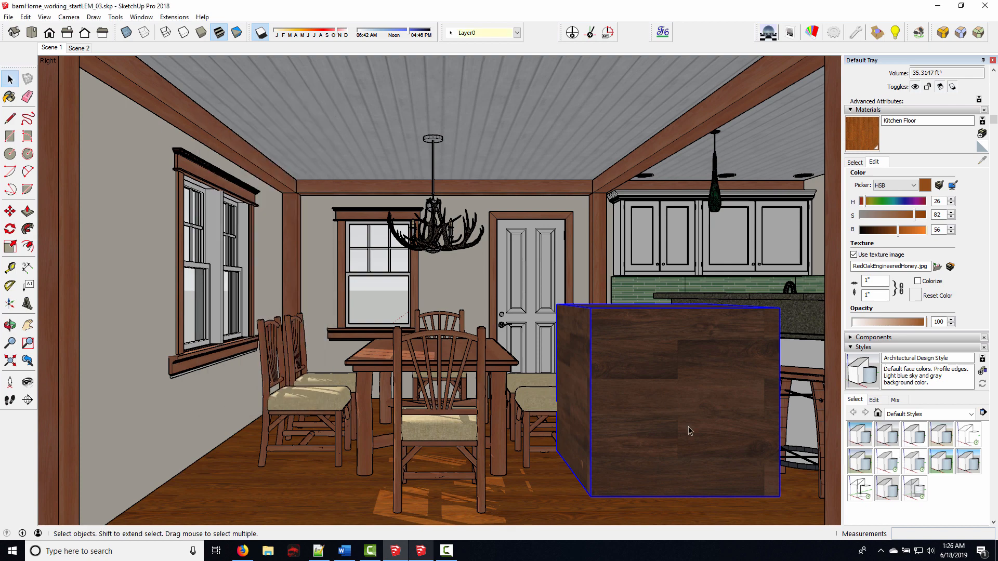
key(Delete)
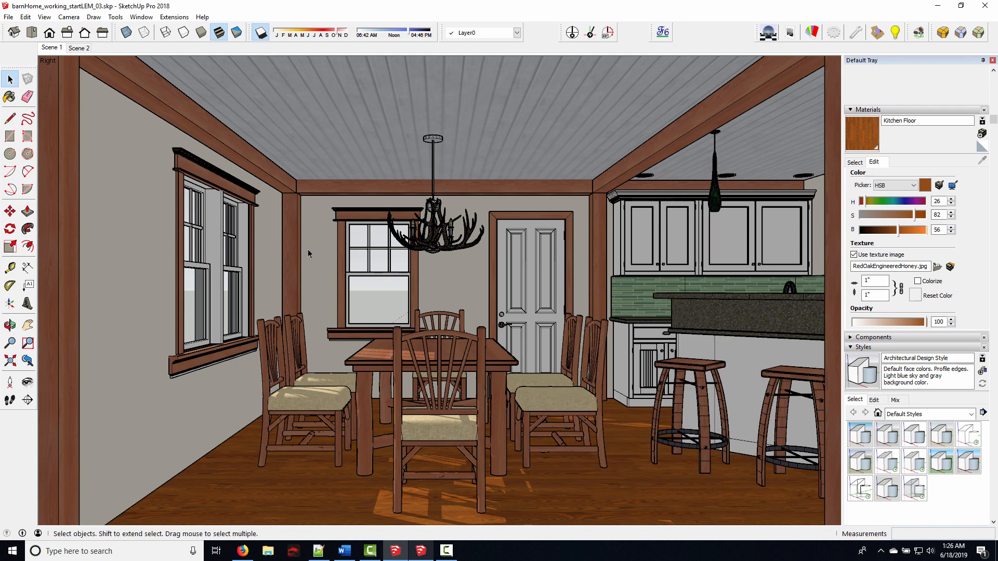
Sample the green granite material of the kitchen bar with the Podium picker and rename it Countertop
click(810, 40)
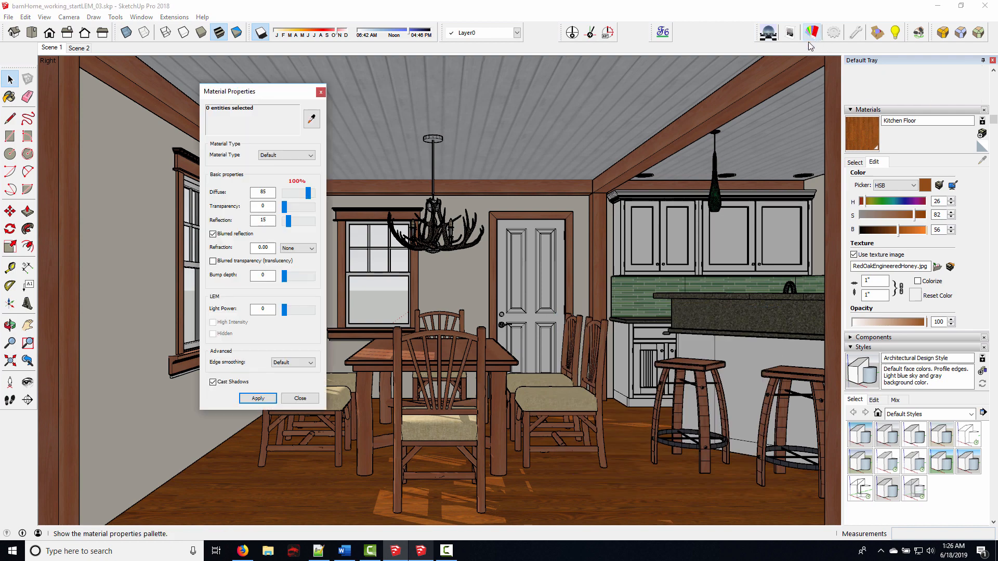
click(314, 119)
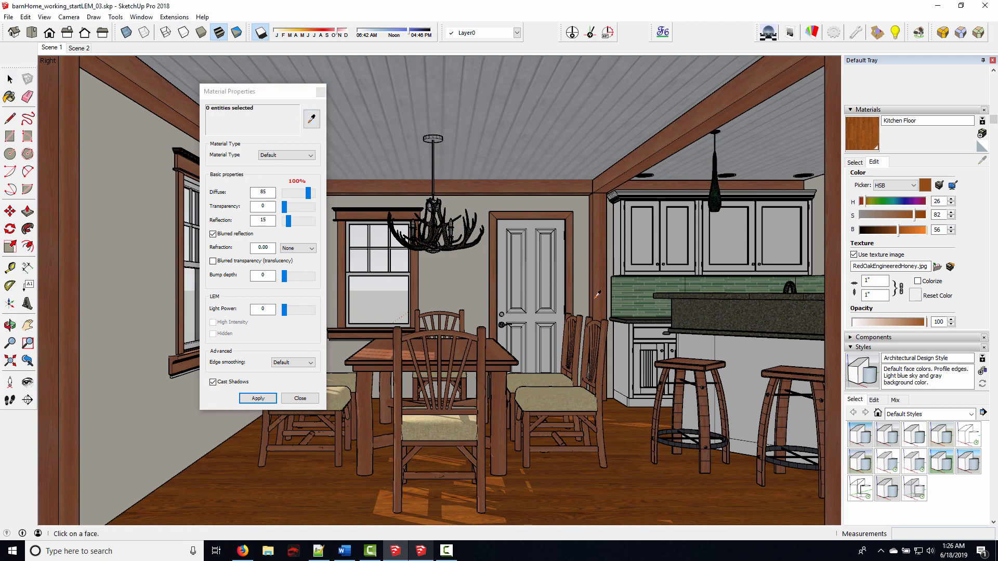
click(698, 307)
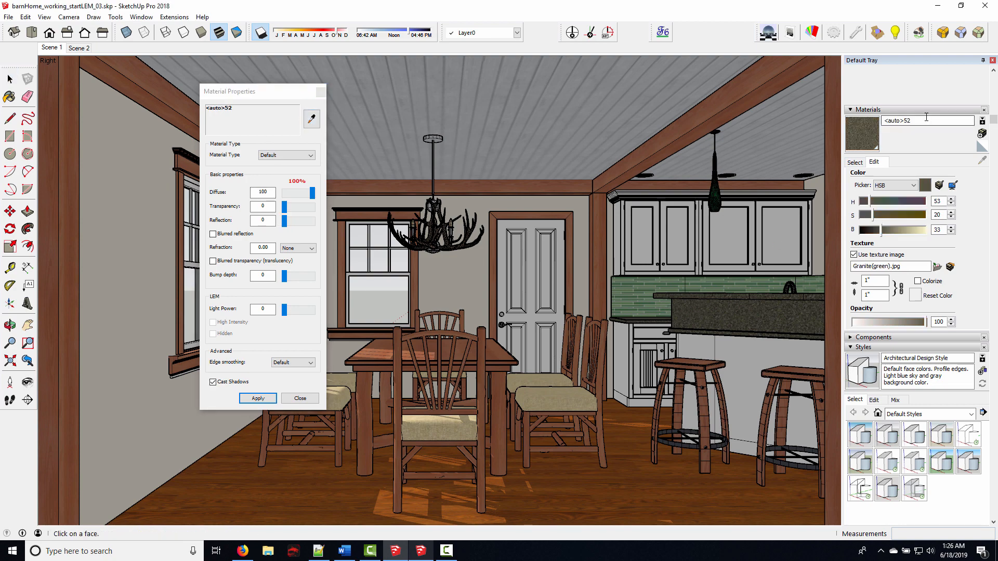
text(Countertop)
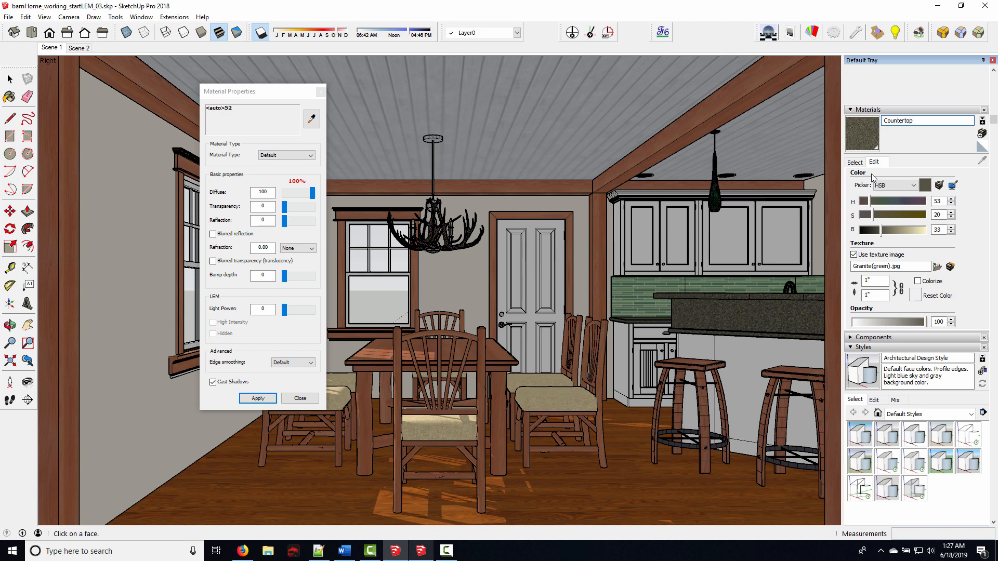
click(268, 398)
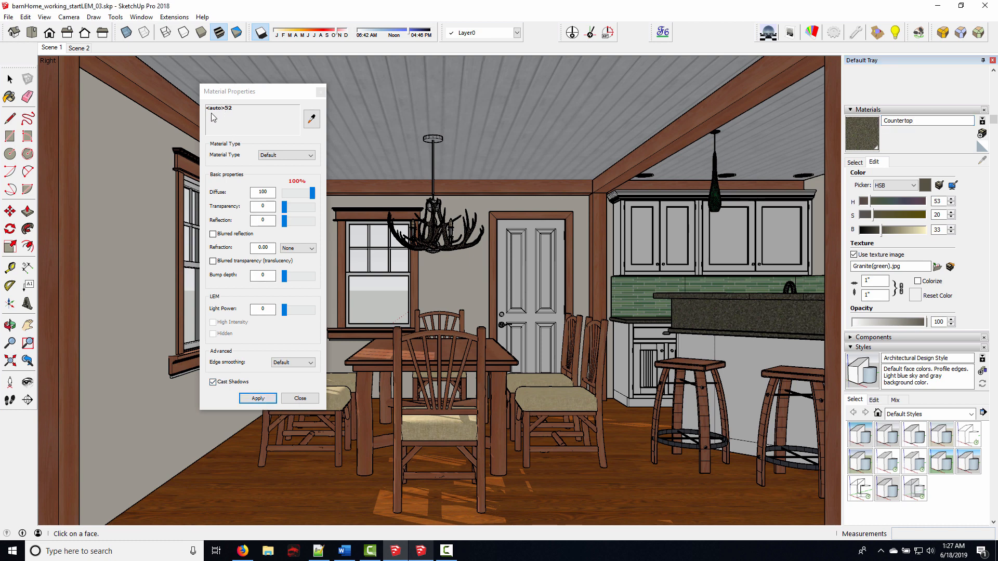
Reload the Countertop material in the Podium properties and apply a reflection of 14 to it
mouse_move(243, 97)
mouse_down()
mouse_move(285, 96)
mouse_move(241, 99)
mouse_up()
click(322, 118)
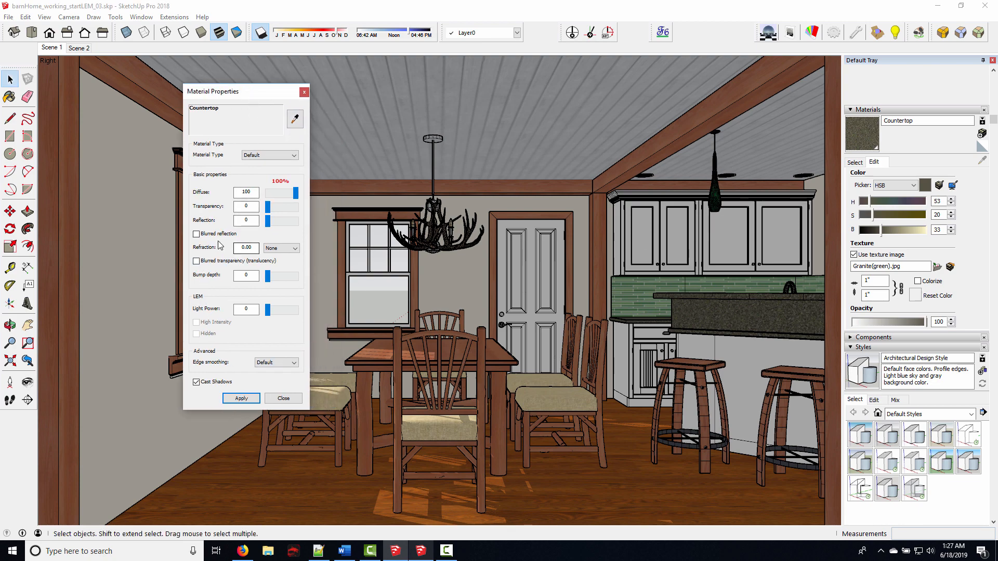
double_click(235, 221)
text(1)
drag(269, 194, 308, 194)
text(4)
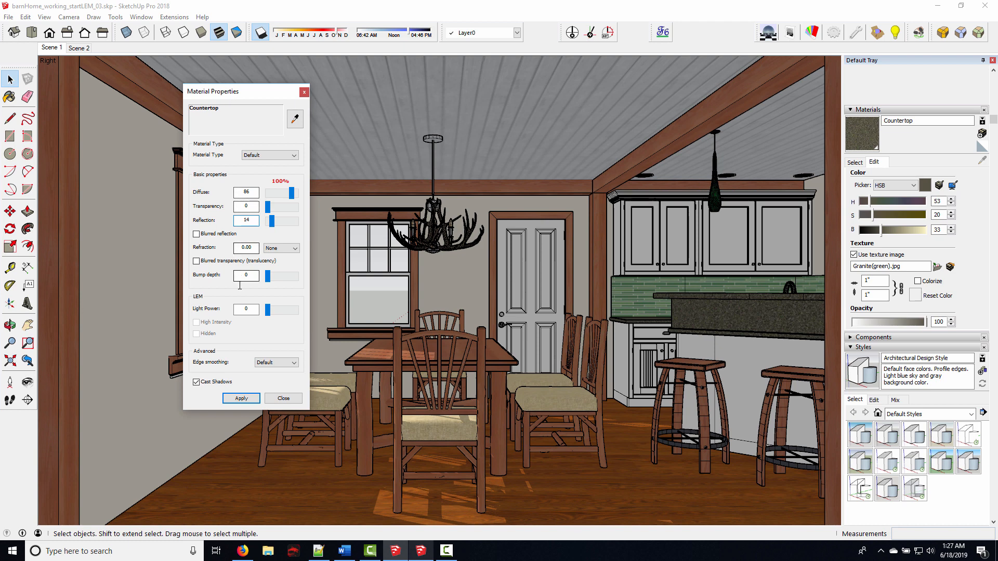
click(239, 399)
click(243, 399)
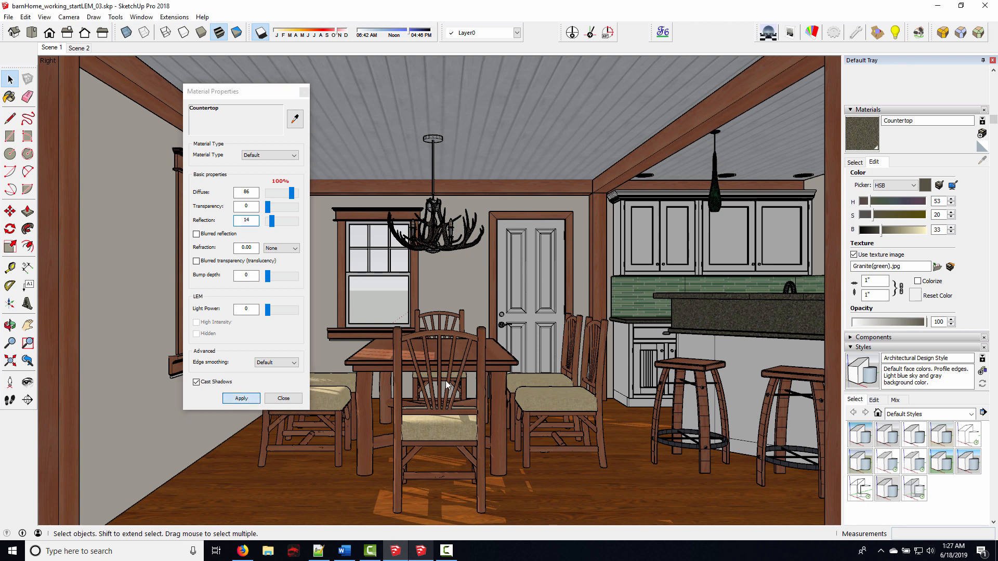
Sample the white plank ceiling material with the Podium picker and rename it Wood Planks
click(295, 119)
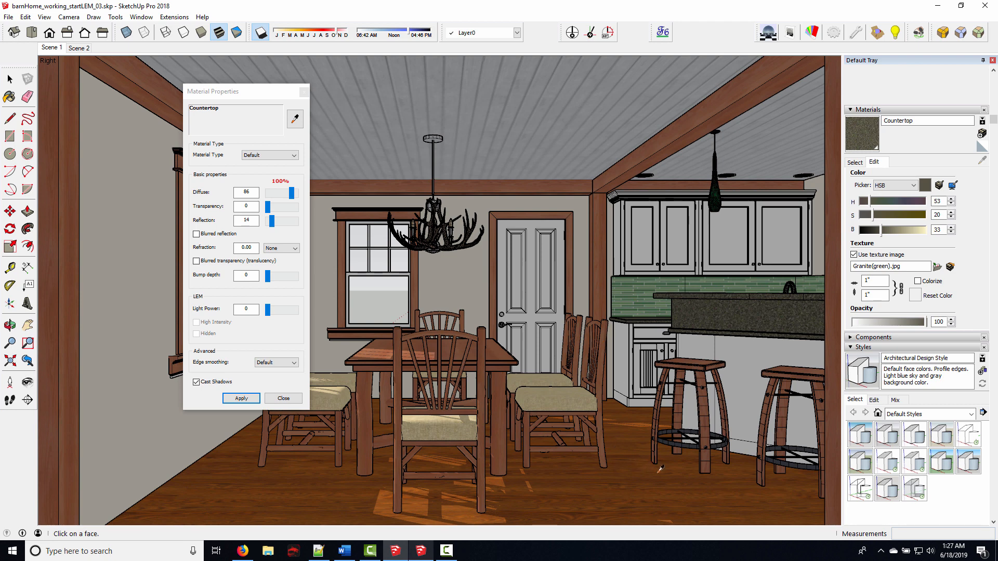
click(445, 97)
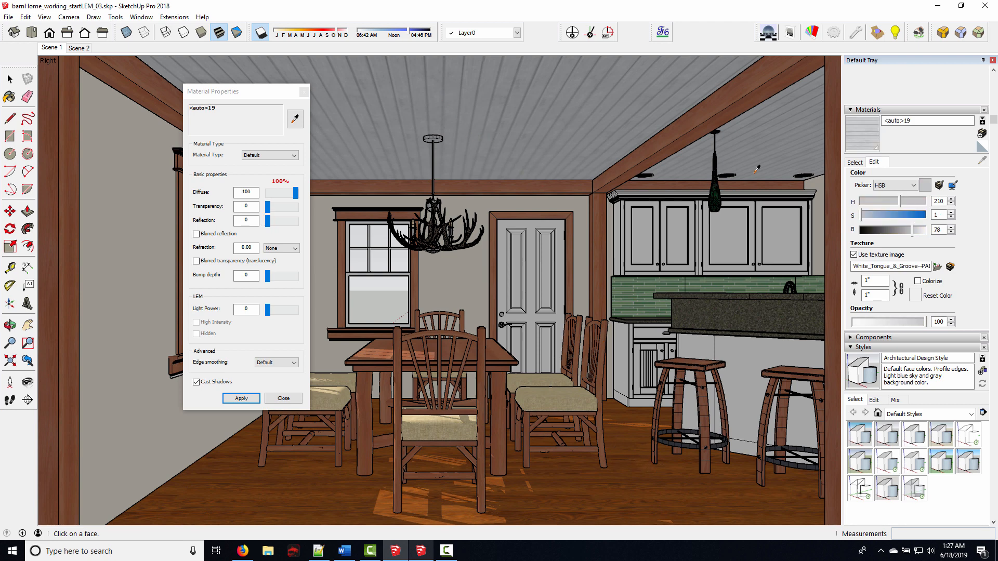
click(926, 121)
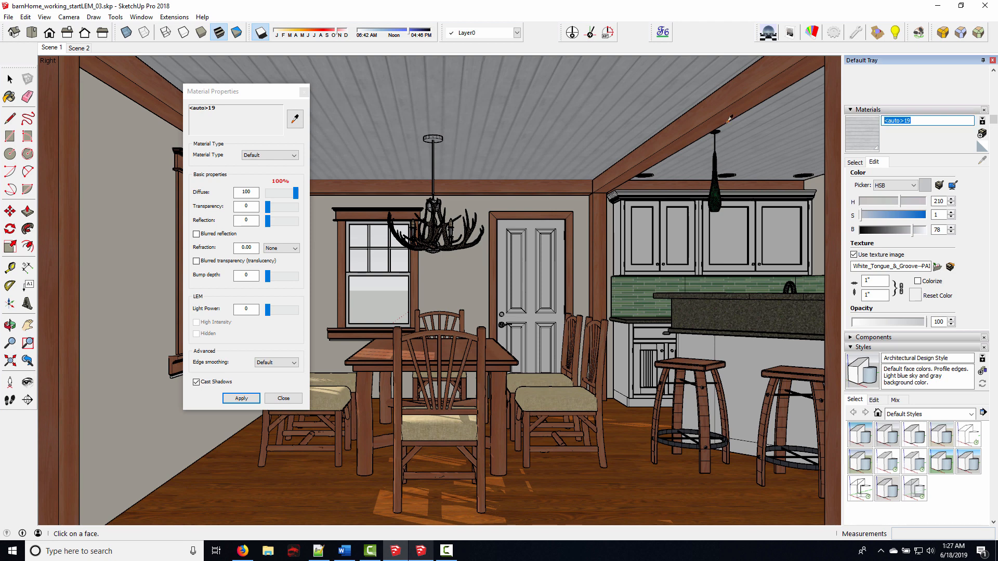
text(Wood Planks)
click(254, 401)
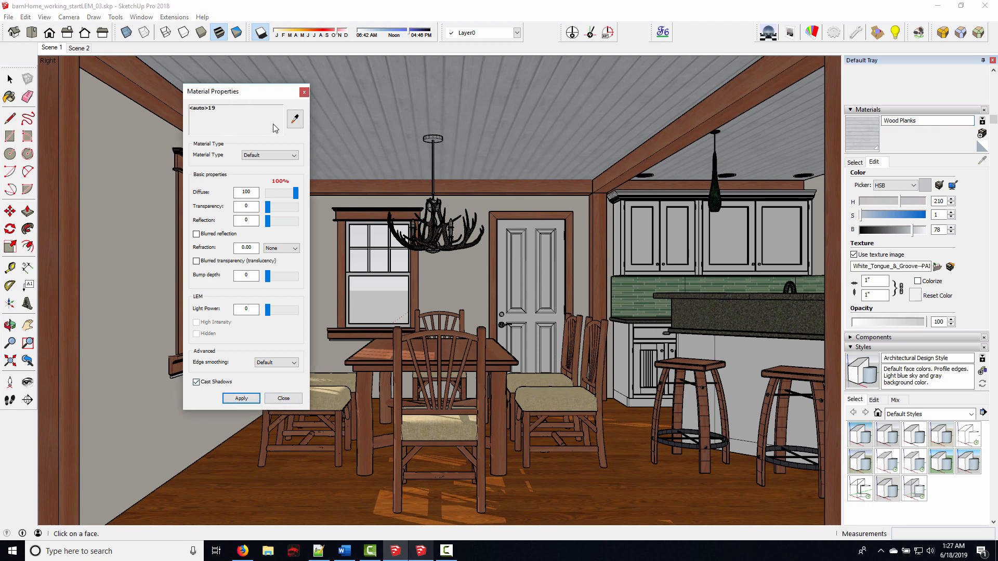
Reload the Wood Planks material and apply a bump depth of 20 to it
click(295, 120)
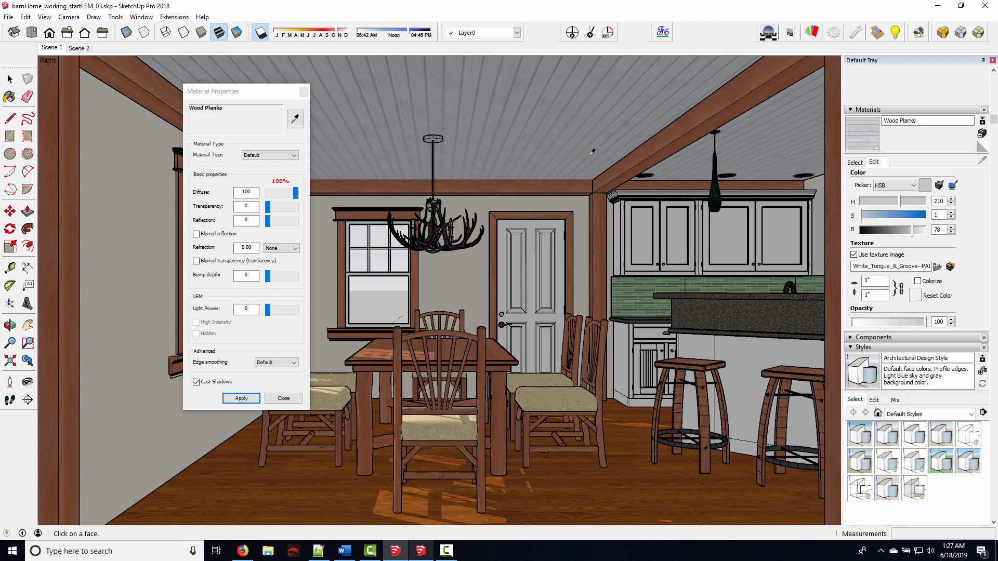
click(246, 276)
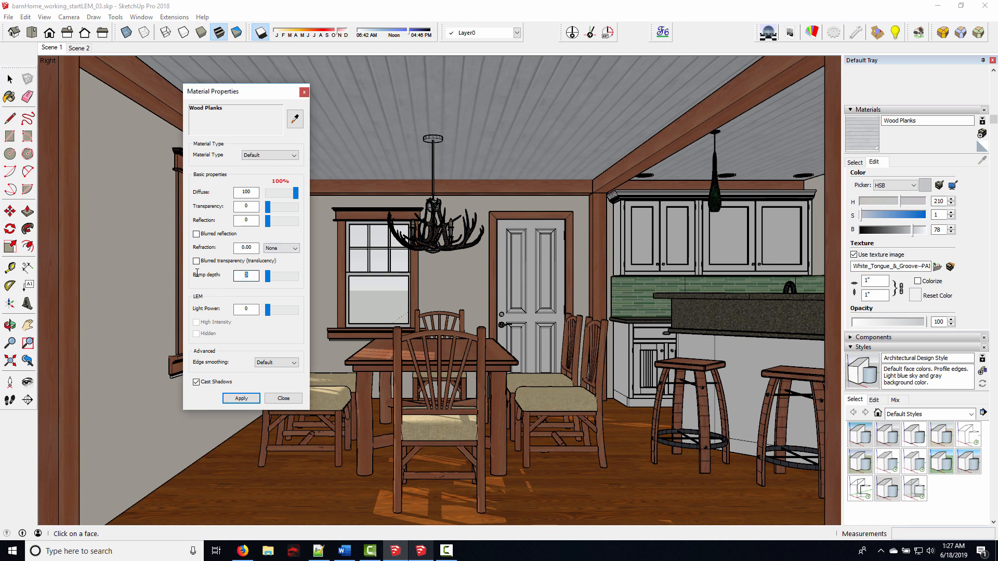
text(20)
click(246, 399)
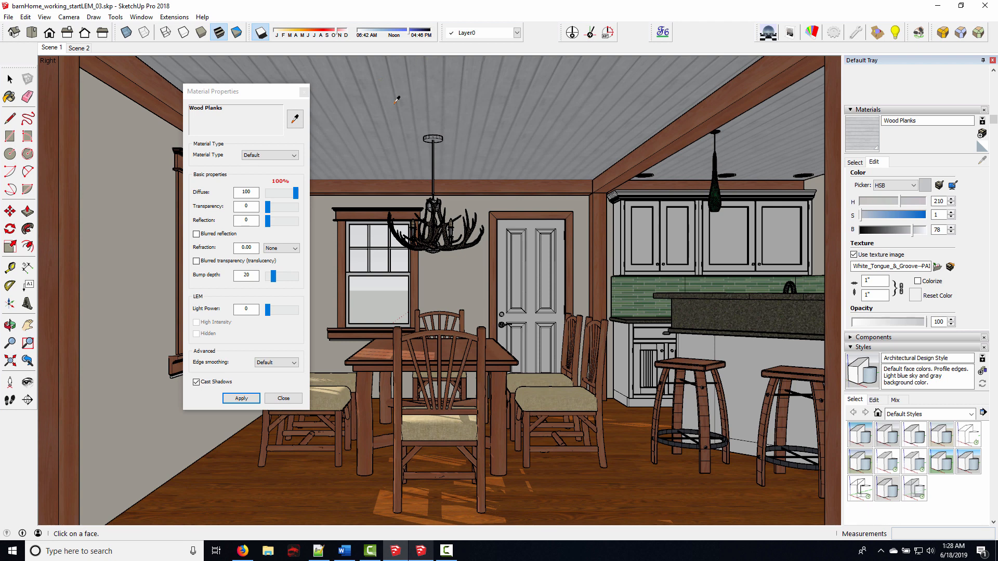
Sample the dark metal ring of the bar stool with the Podium picker and rename its material Metallic band
click(295, 122)
click(295, 122)
click(685, 443)
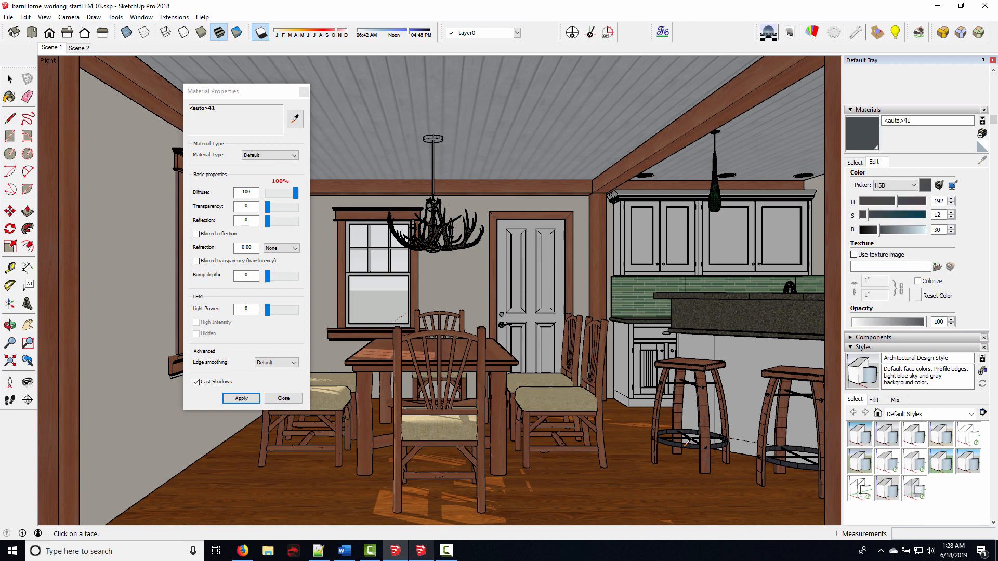
drag(919, 120, 832, 118)
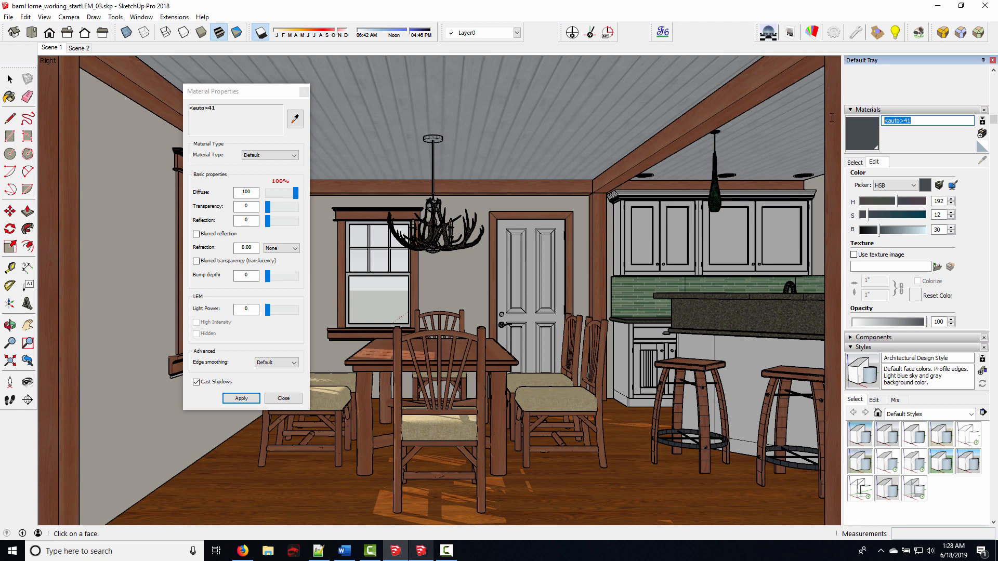
text(Metallic band)
click(242, 398)
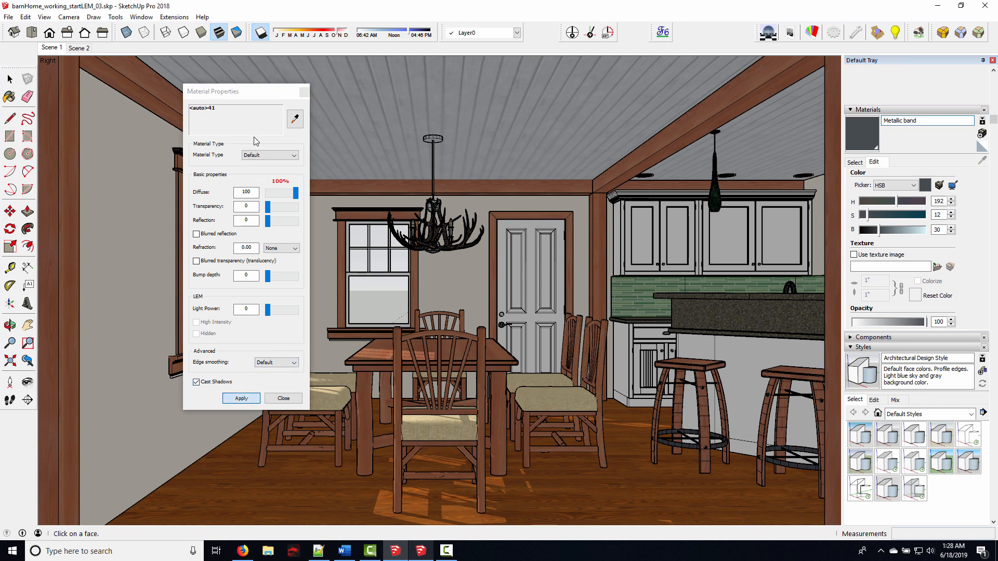
Reload the Metallic band material and set its Podium material type to Metallic
click(294, 120)
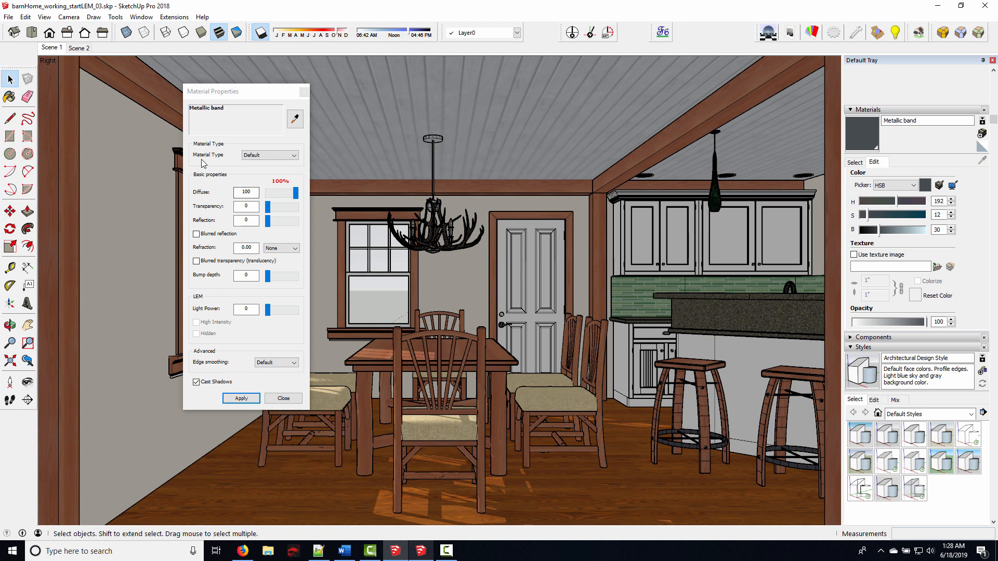
click(259, 157)
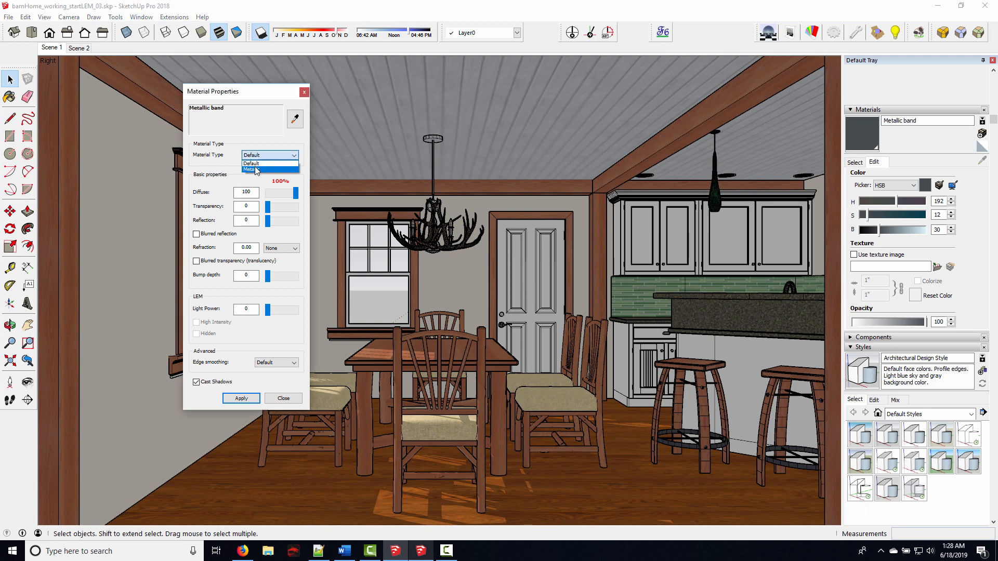
click(256, 169)
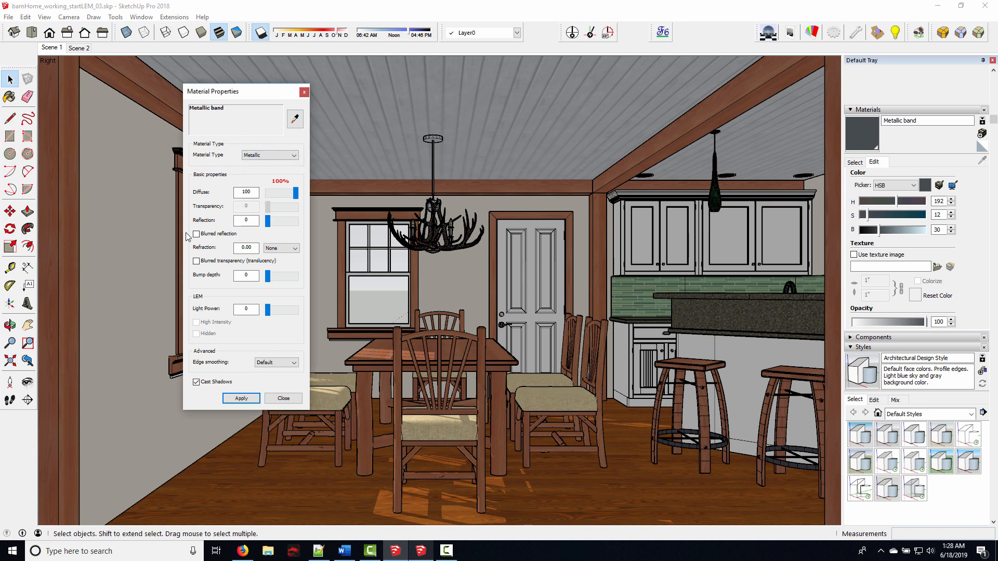
double_click(247, 221)
text(89)
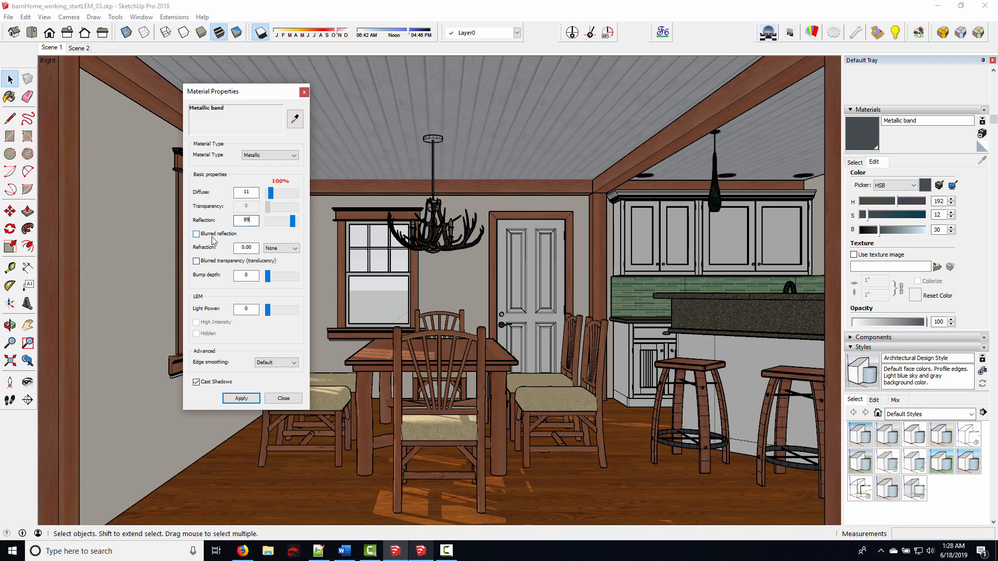
key(BackSpace)
key(BackSpace)
Apply a diffuse of 91, a reflection of 9 and blurred reflection to the Metallic band material
click(293, 195)
click(250, 223)
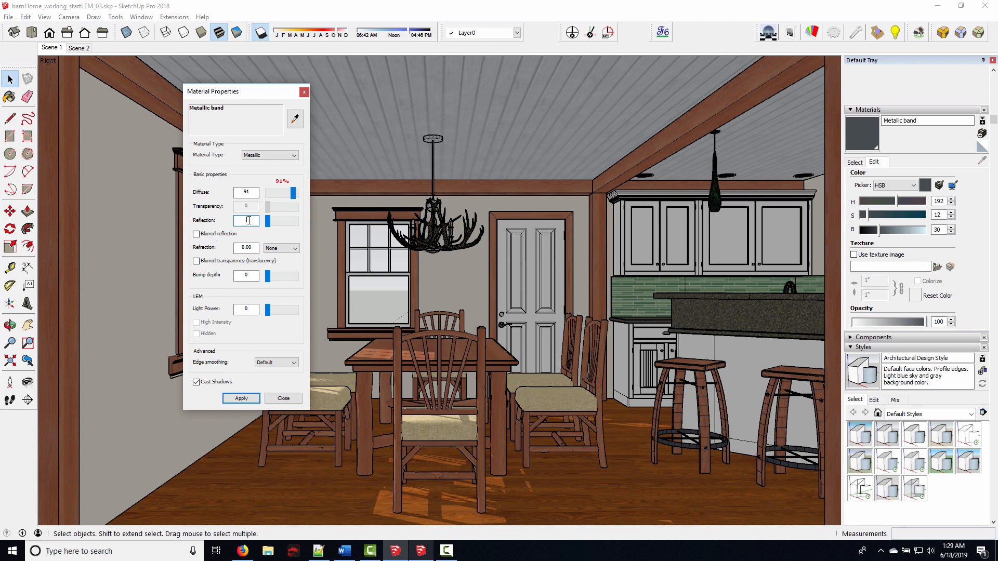
text(9)
click(197, 236)
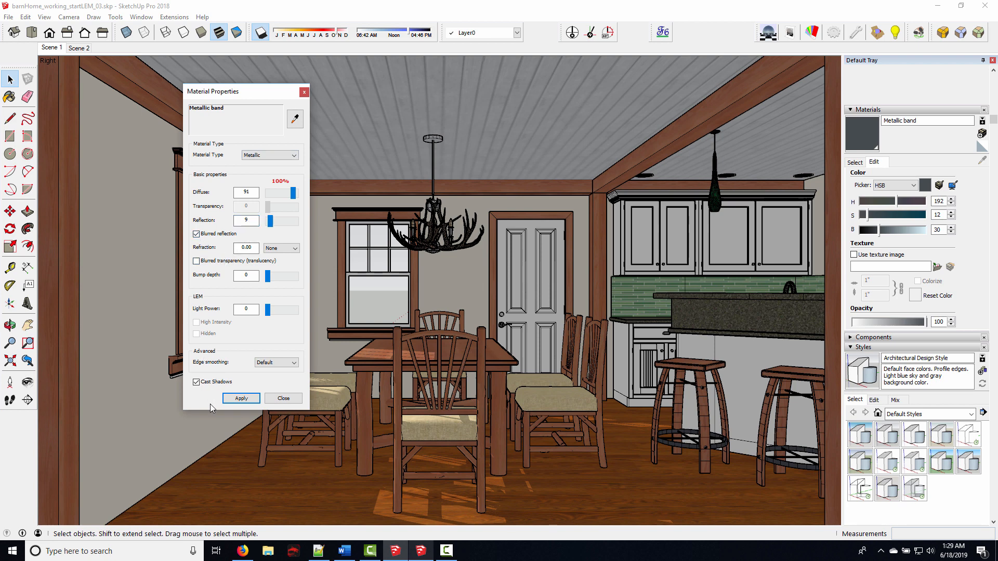
click(242, 401)
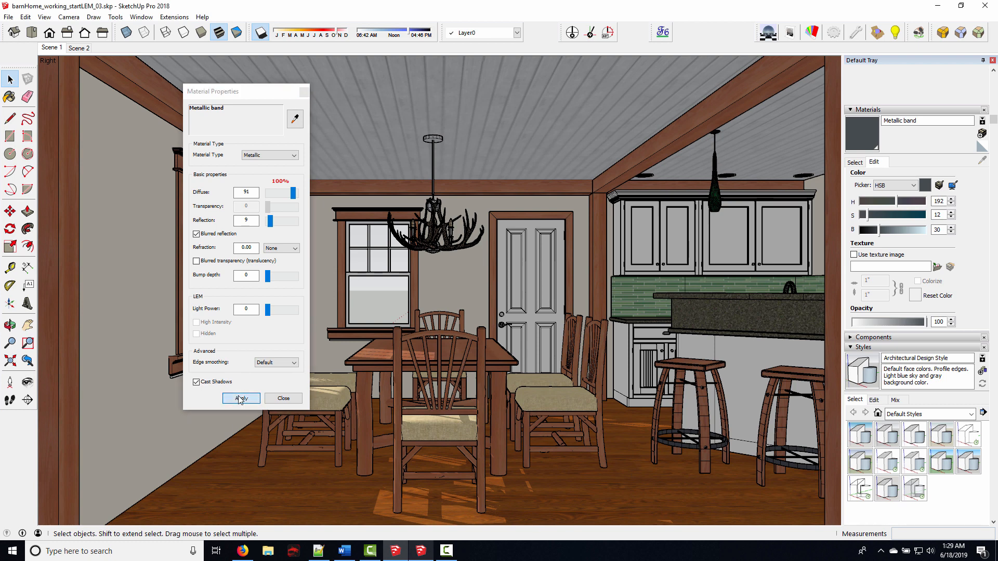
Sample the round ceiling mount of the antler chandelier with the Podium picker and rename its material Chrome
click(295, 119)
click(295, 120)
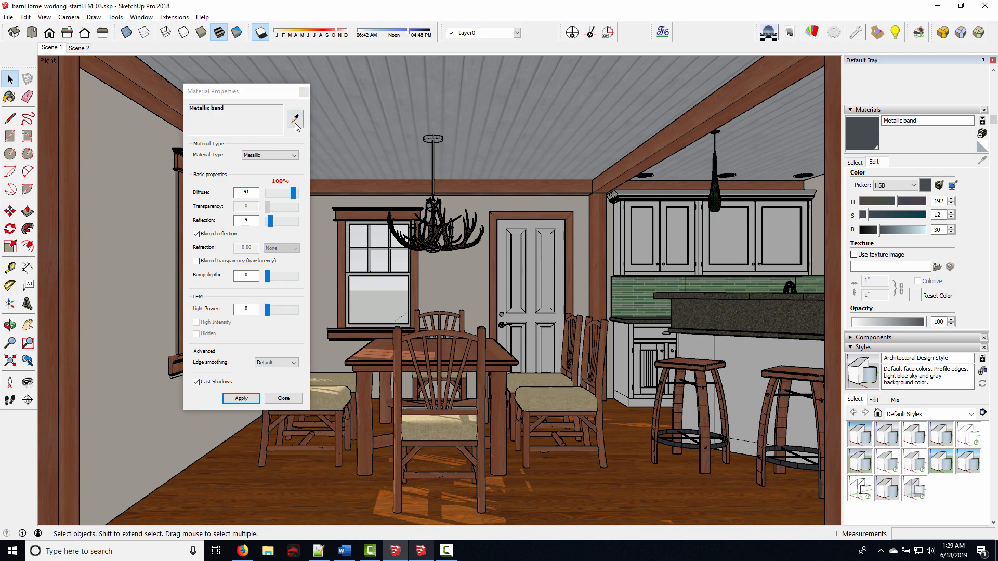
click(296, 124)
click(440, 138)
scroll(440, 138, up, 6)
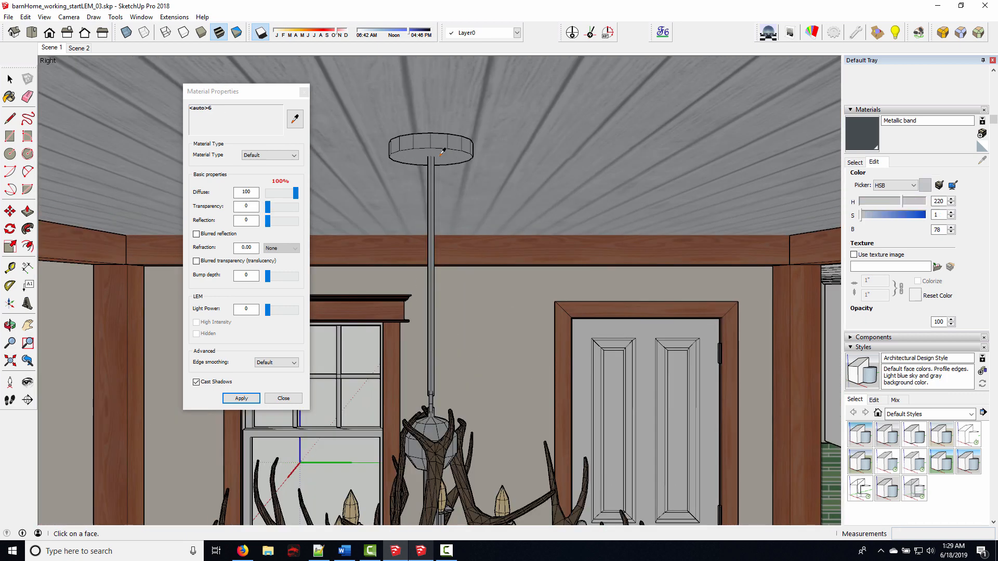
click(443, 153)
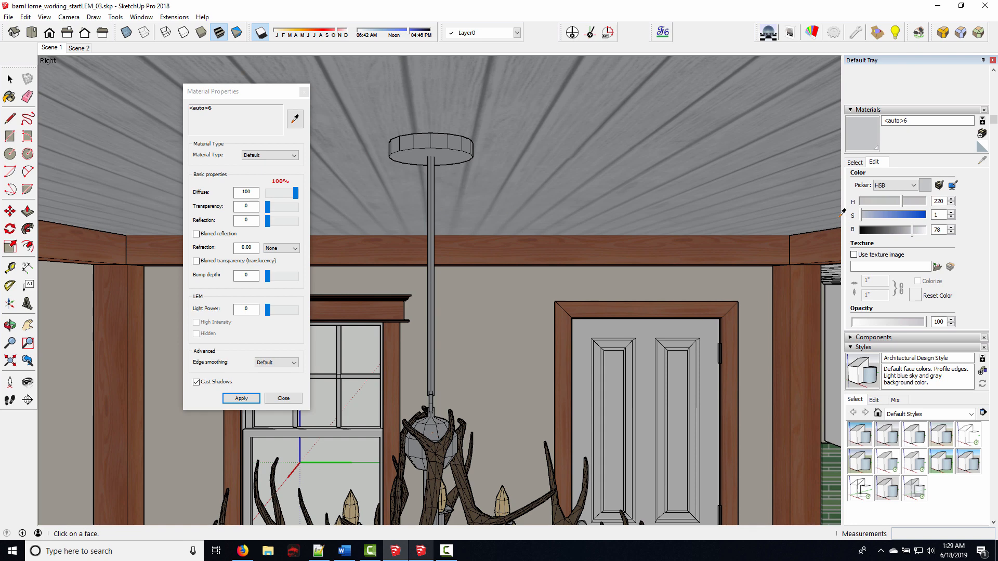
click(923, 120)
text(Chrome)
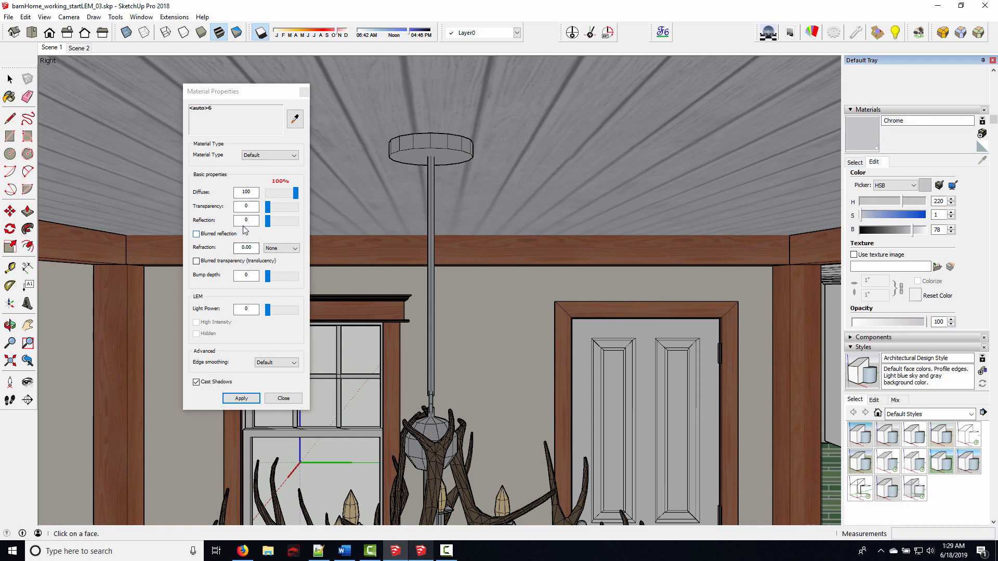
drag(250, 220, 191, 213)
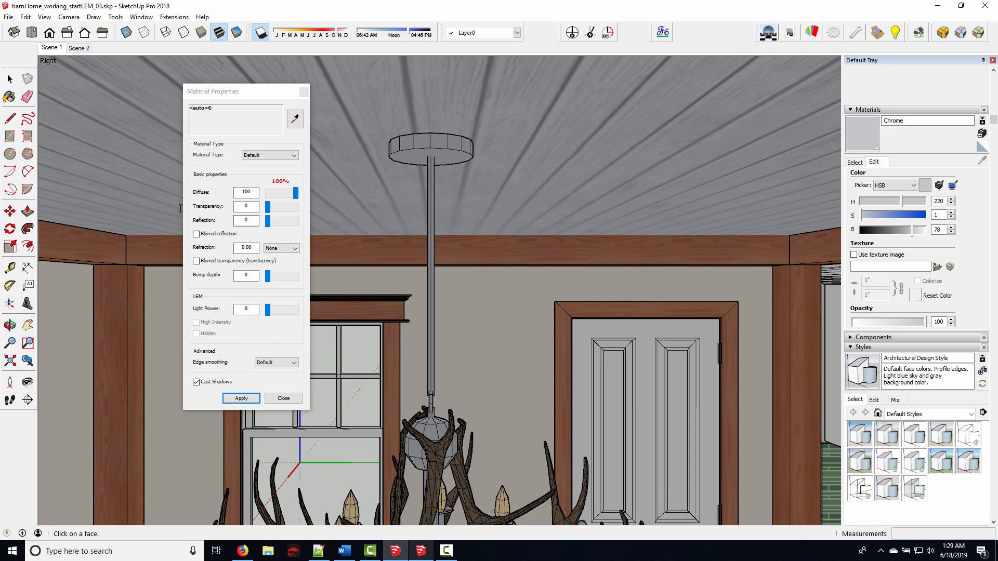
click(235, 220)
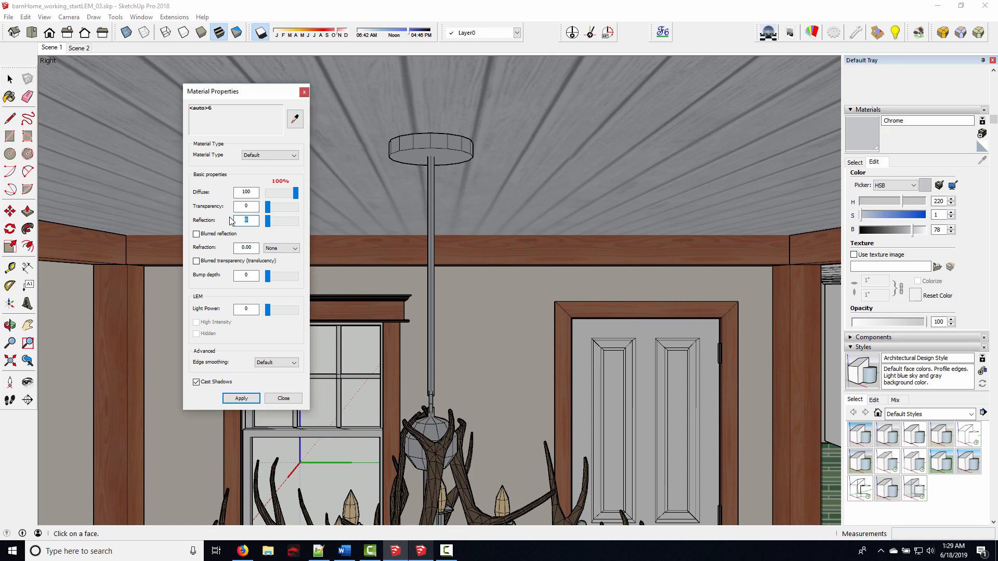
text(80)
double_click(254, 218)
text(90)
Reload the Chrome material, apply a reflection of 90 and close the material properties
click(295, 119)
drag(249, 221, 225, 213)
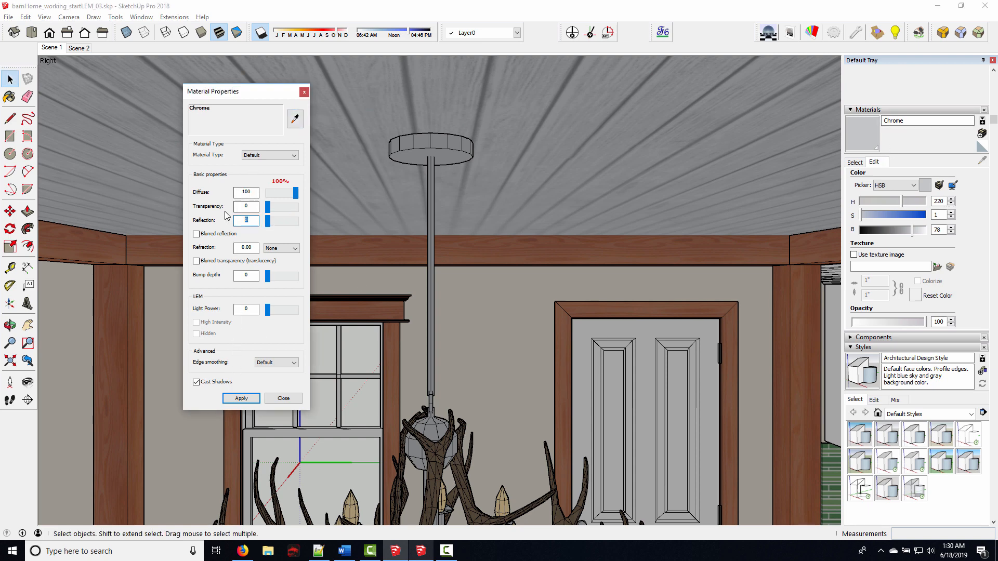
text(90)
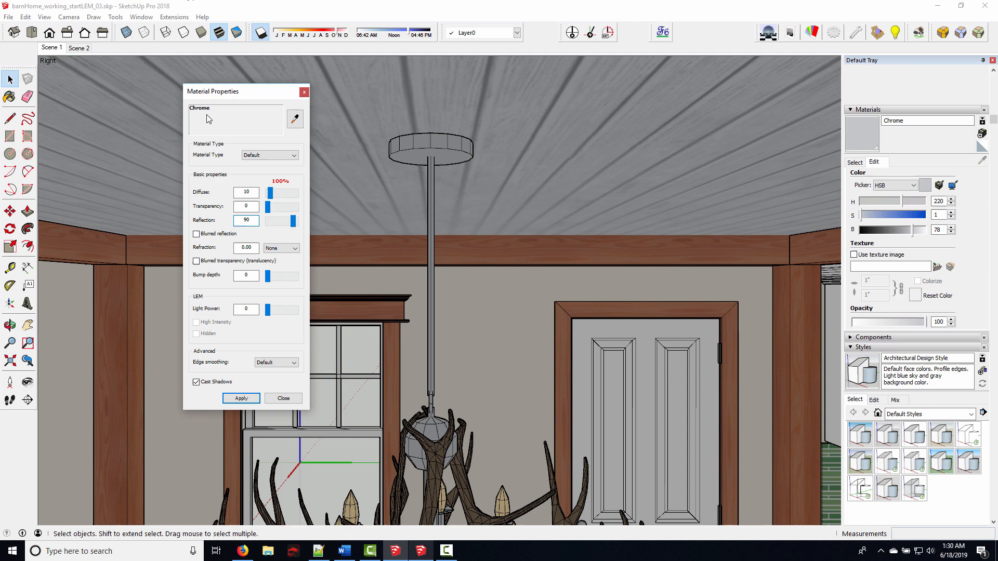
click(237, 399)
click(286, 400)
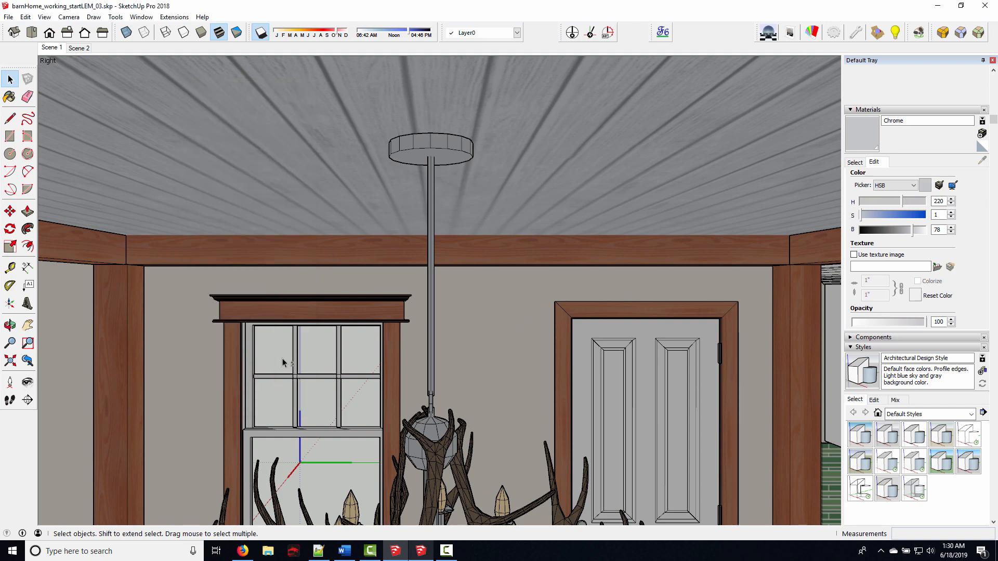
Bring up the Podium material properties and sample the redwood trim above the double window with the picker
middle_drag(282, 361, 281, 240)
scroll(253, 306, down, 2)
scroll(254, 308, down, 1)
middle_drag(253, 308, 352, 302)
scroll(372, 331, down, 1)
scroll(372, 329, down, 4)
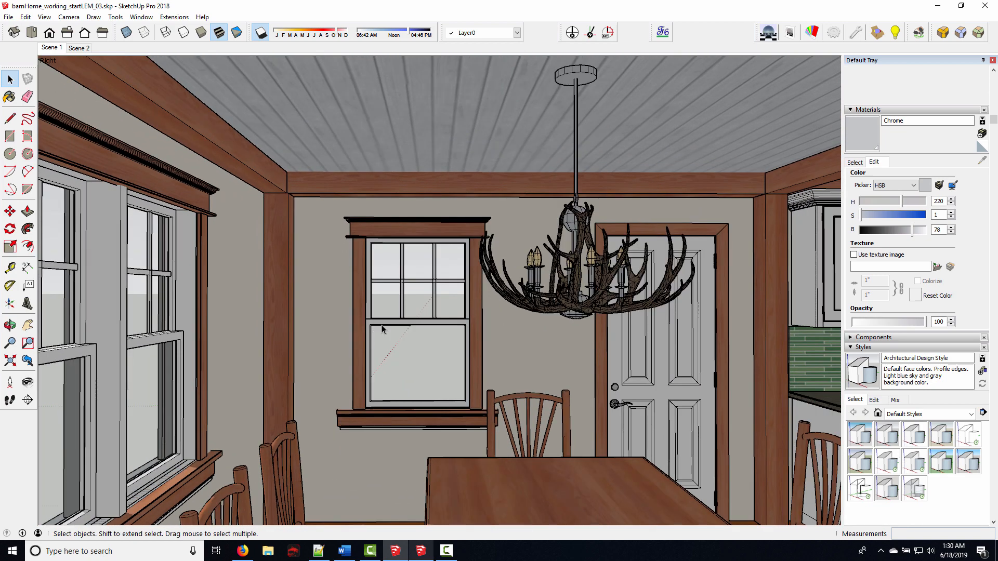
scroll(386, 323, down, 2)
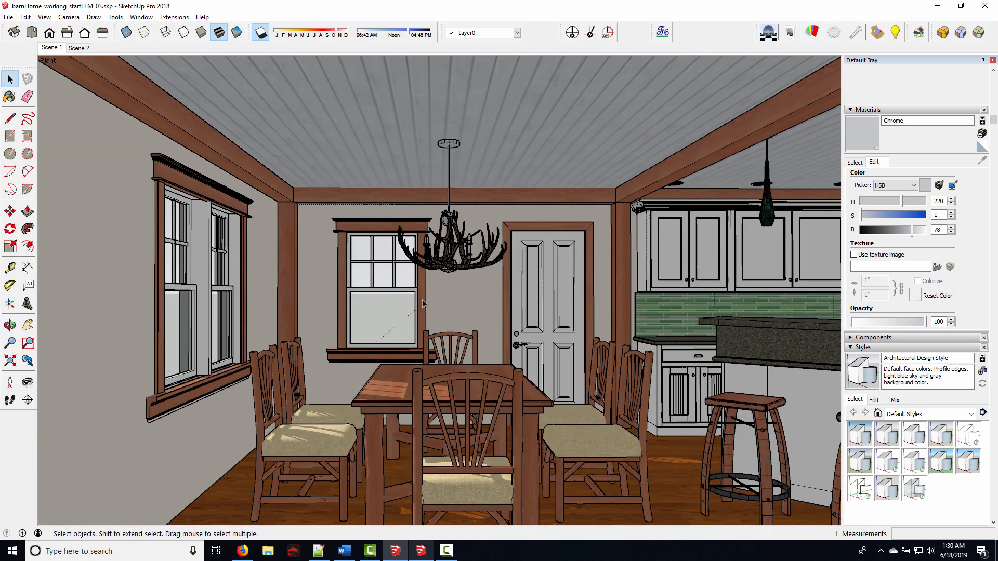
click(812, 32)
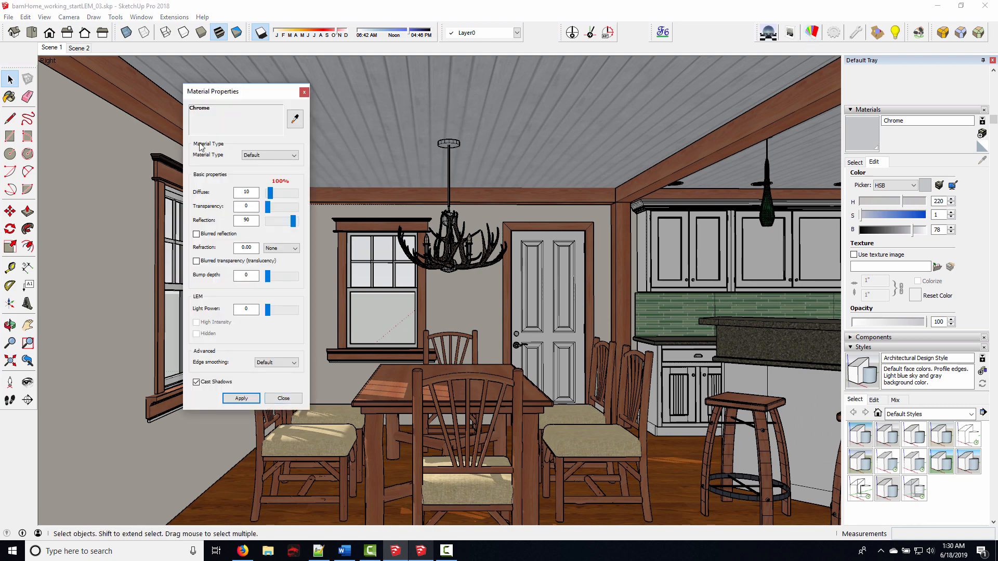
click(295, 119)
click(158, 98)
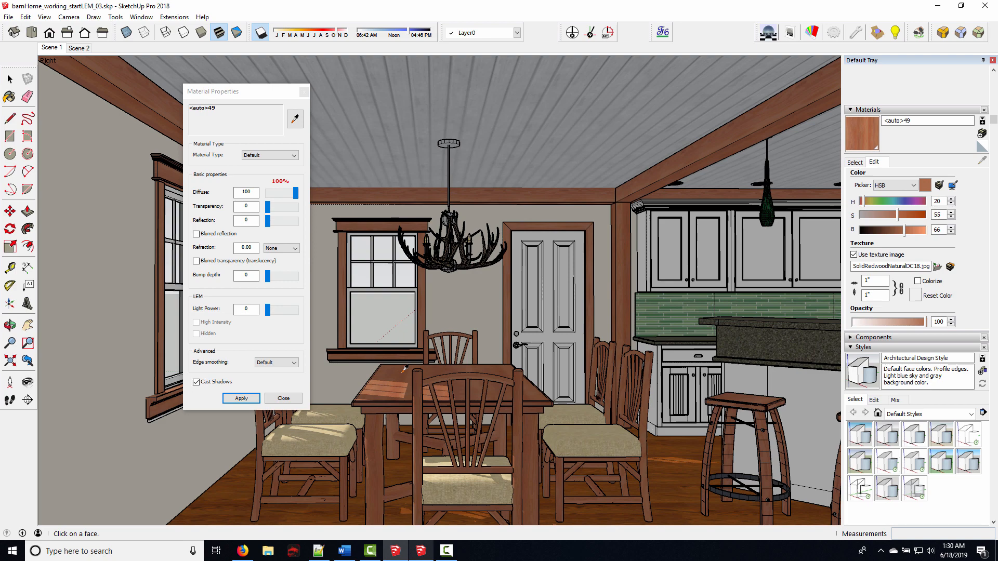
middle_drag(451, 359, 451, 403)
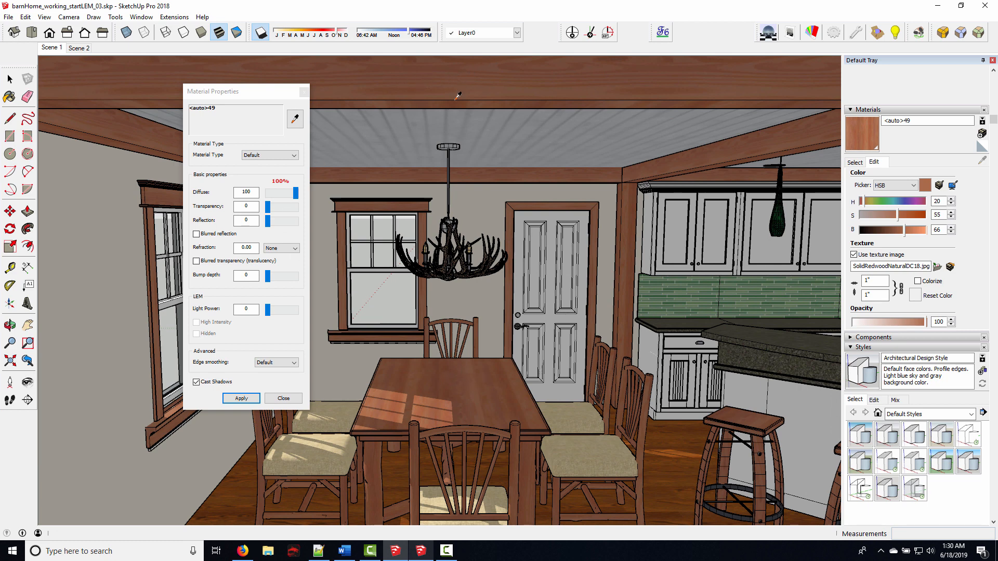
scroll(462, 384, up, 6)
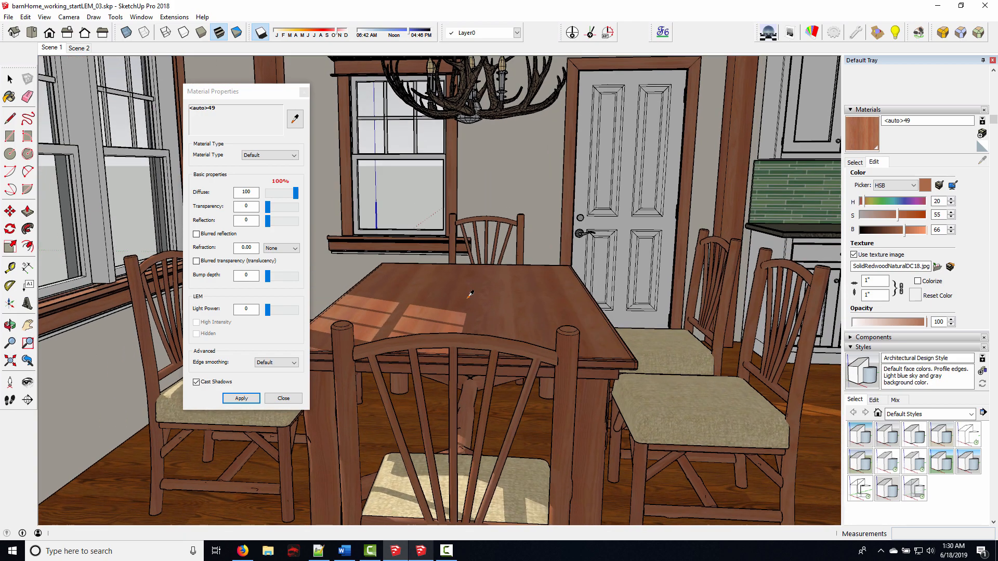
middle_drag(470, 295, 475, 349)
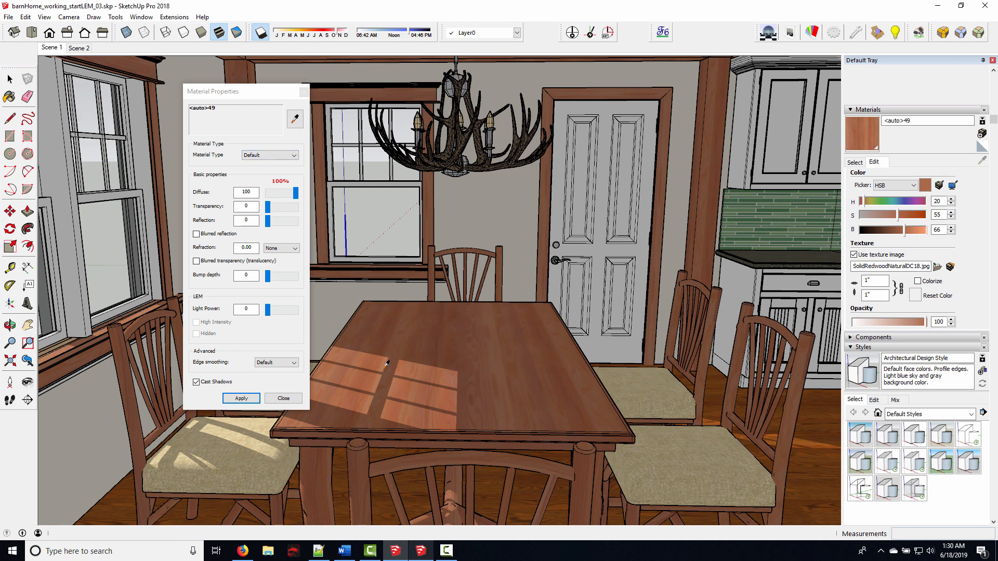
click(297, 124)
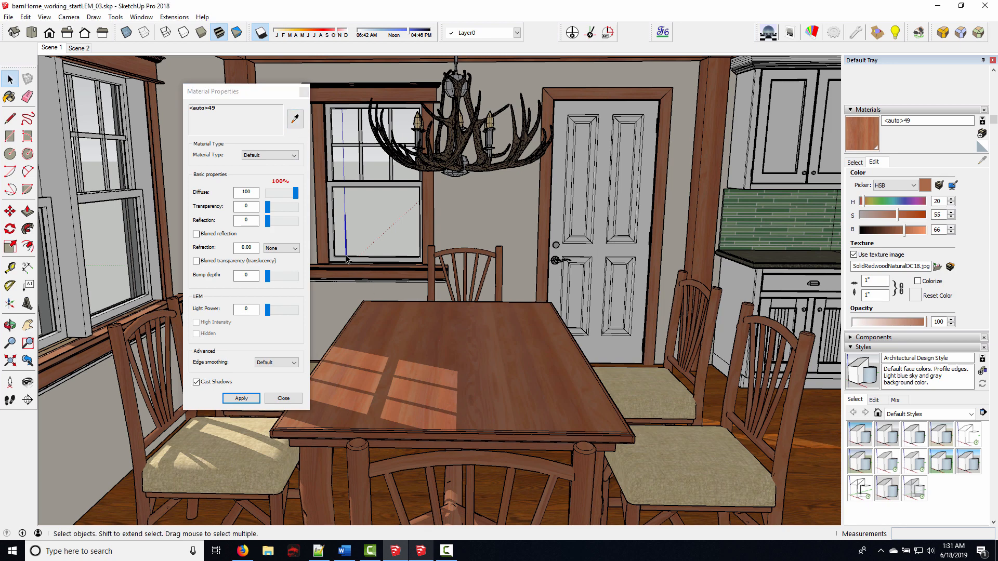
click(297, 124)
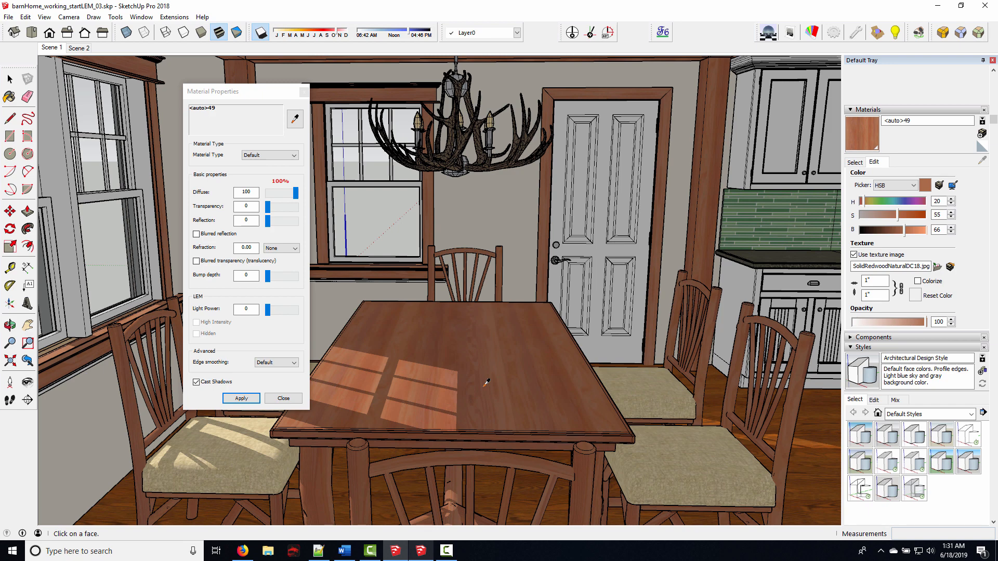
click(297, 124)
Sample the deadbolt on the white panelled door with the Podium picker to check its material properties
click(298, 125)
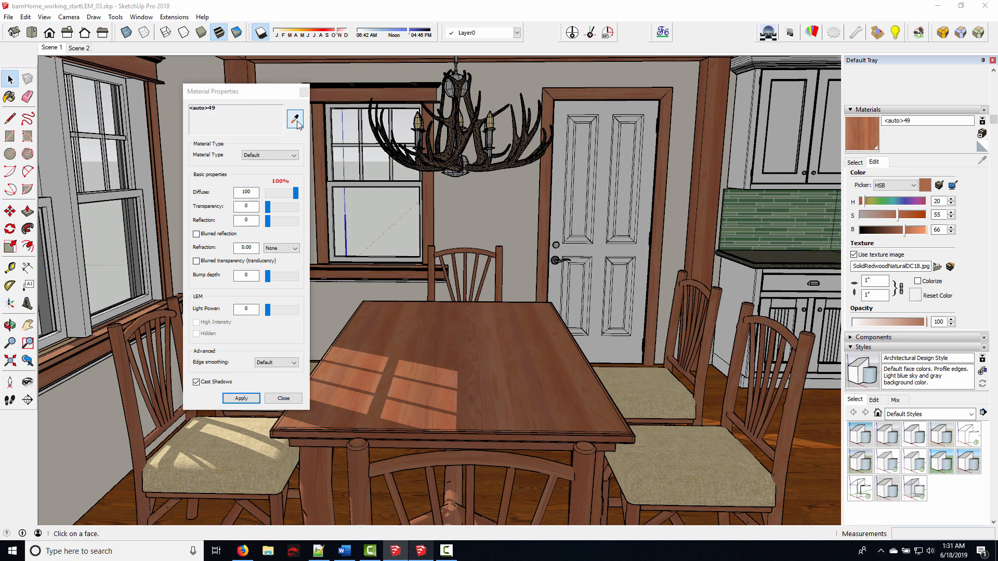
scroll(631, 166, up, 5)
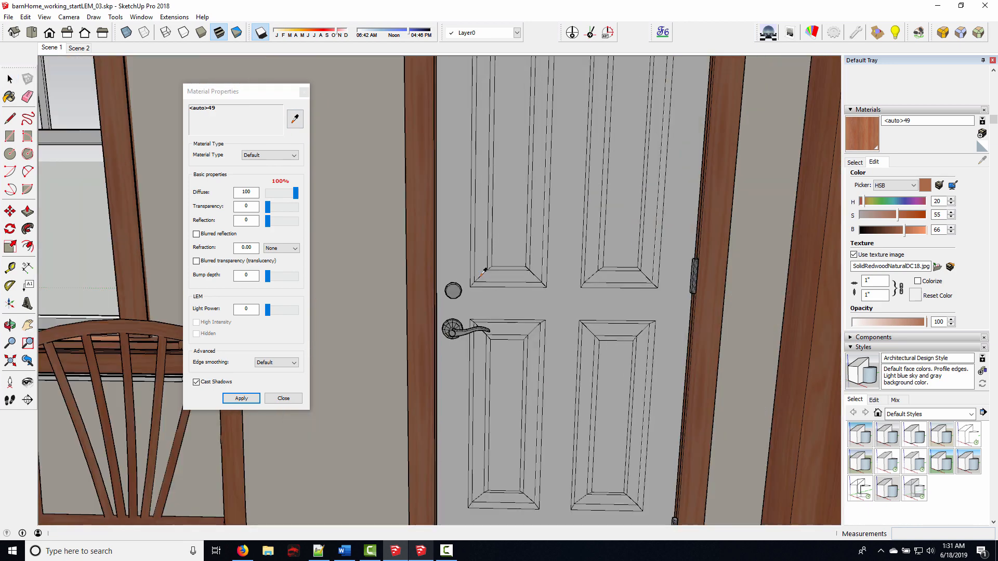
scroll(482, 273, up, 2)
click(448, 295)
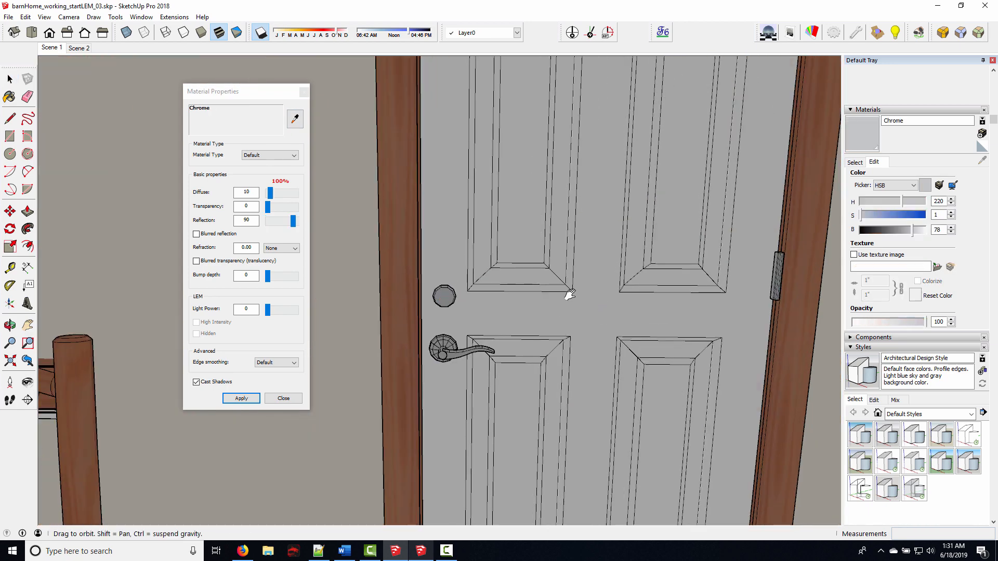
Sample the granite kitchen countertop and the microwave above the stove to check their Podium material properties
middle_drag(569, 292, 521, 308)
scroll(578, 326, down, 3)
mouse_move(578, 326)
middle_down()
mouse_move(521, 296)
mouse_move(619, 247)
mouse_move(612, 303)
middle_up()
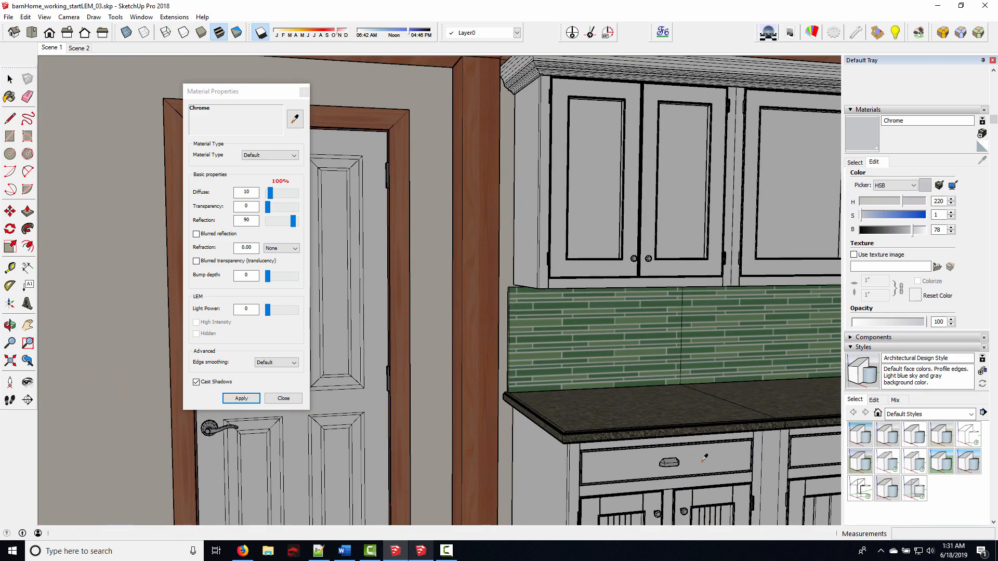
scroll(675, 460, up, 2)
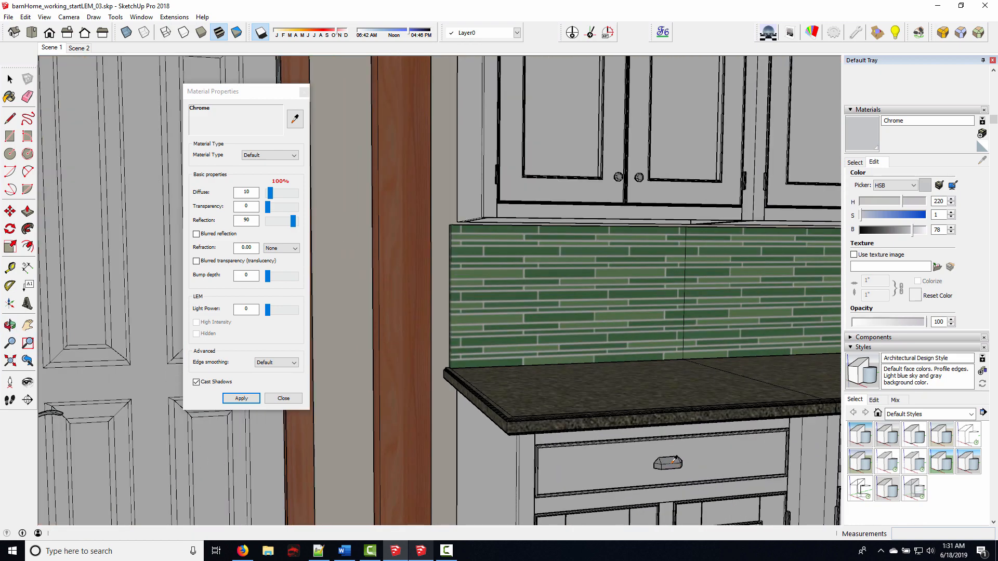
middle_drag(237, 456, 194, 411)
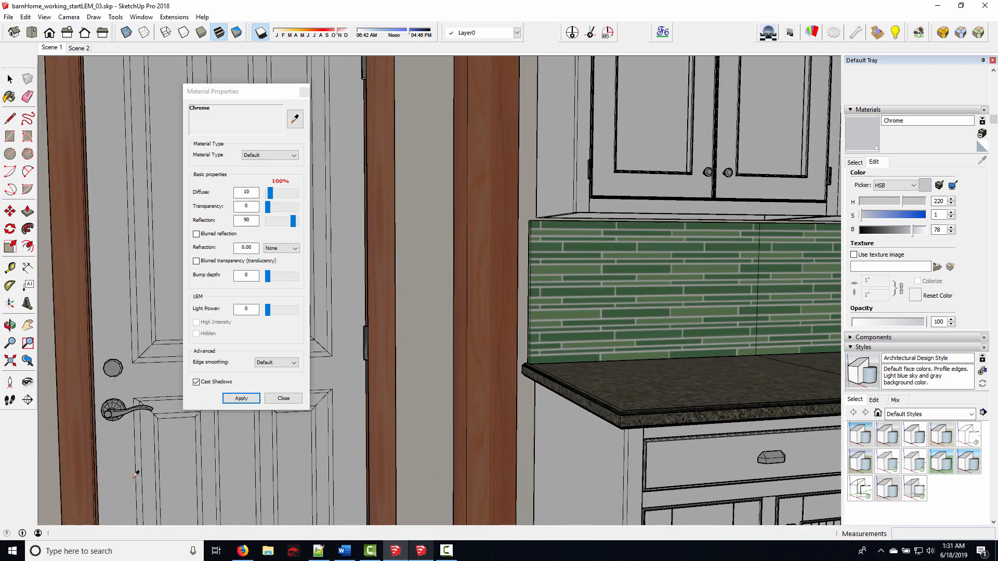
middle_drag(525, 250, 466, 287)
middle_drag(603, 345, 616, 399)
click(550, 406)
middle_drag(560, 381, 681, 230)
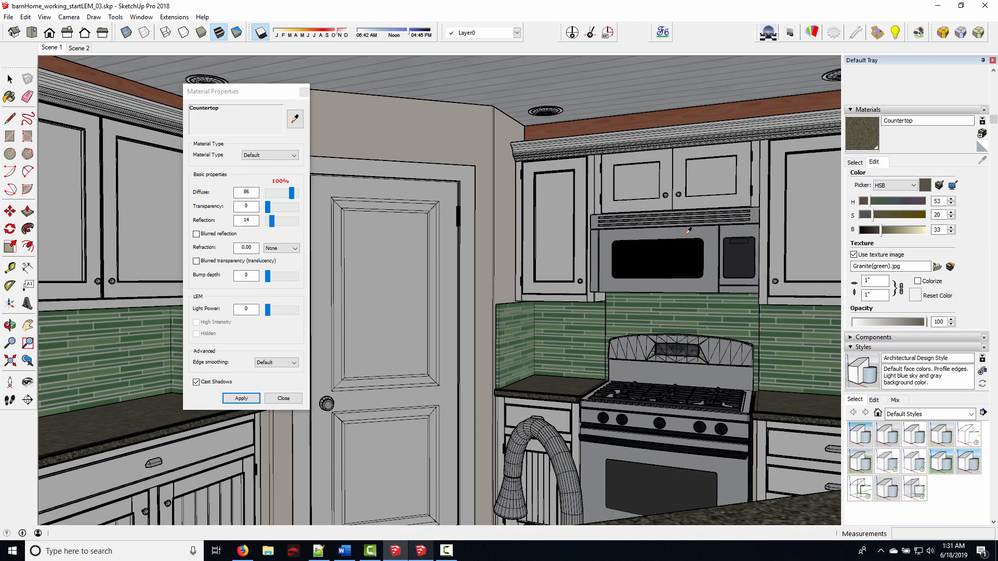
click(686, 233)
Load the green backsplash tile material into the Podium material properties by sampling it
middle_drag(688, 370, 640, 368)
middle_drag(455, 343, 497, 358)
click(351, 320)
scroll(498, 358, up, 3)
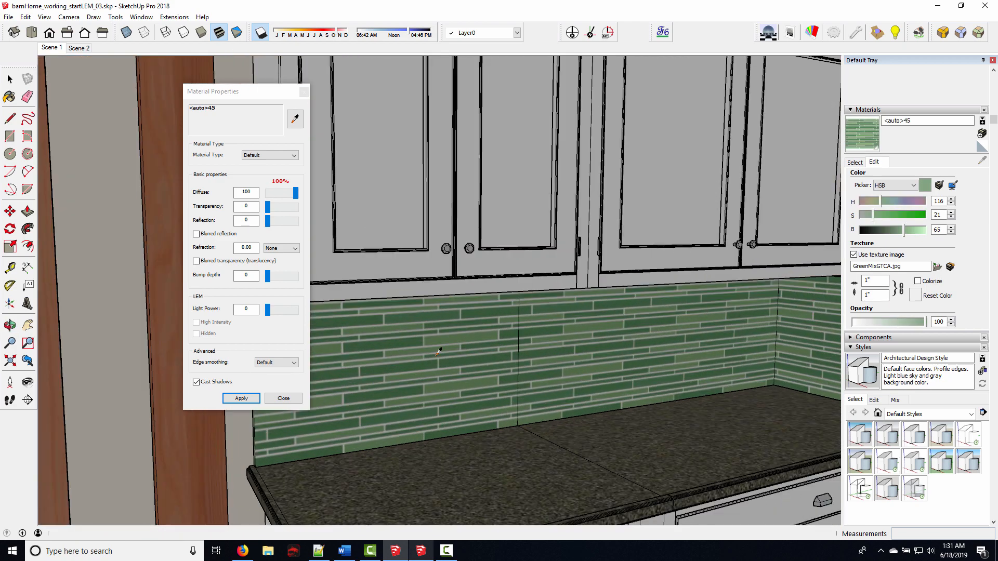
Apply a bump depth of 5 and a reflection of 10 to the green backsplash tile material, and close its properties
double_click(254, 275)
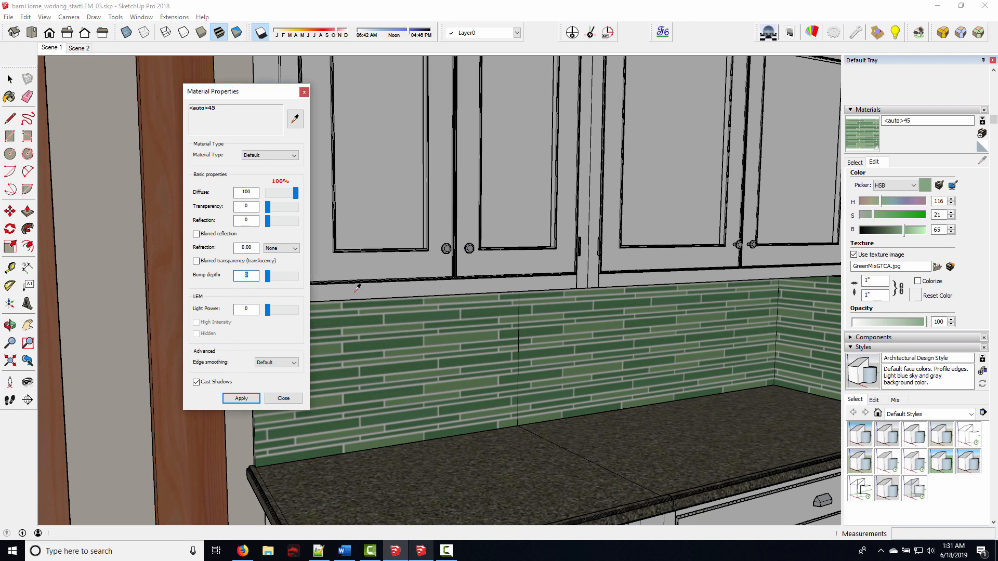
text(15)
double_click(252, 271)
text(5)
double_click(254, 220)
text(10)
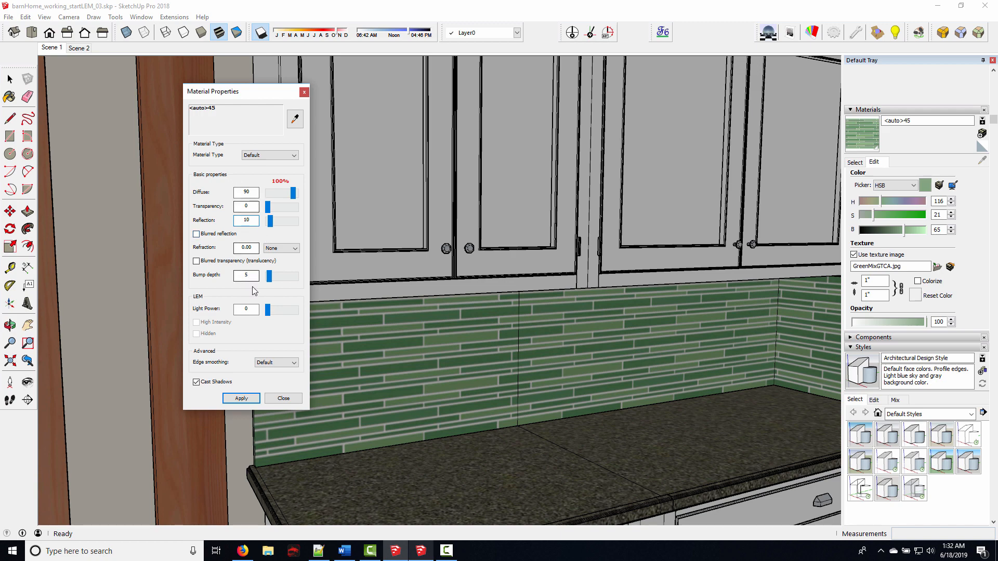
click(247, 400)
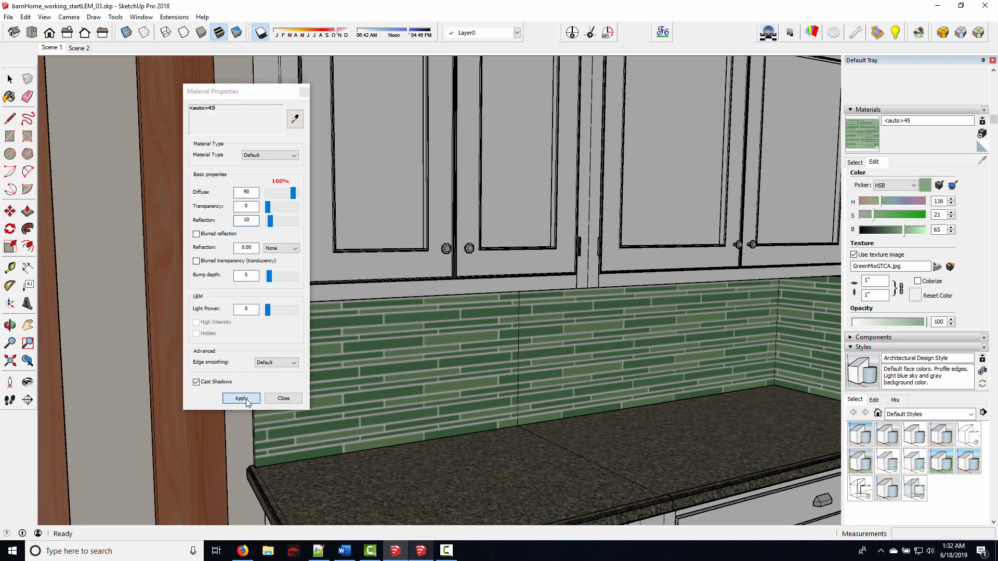
click(292, 399)
Switch to the SU Podium Browser and show its Materials category
scroll(342, 382, down, 3)
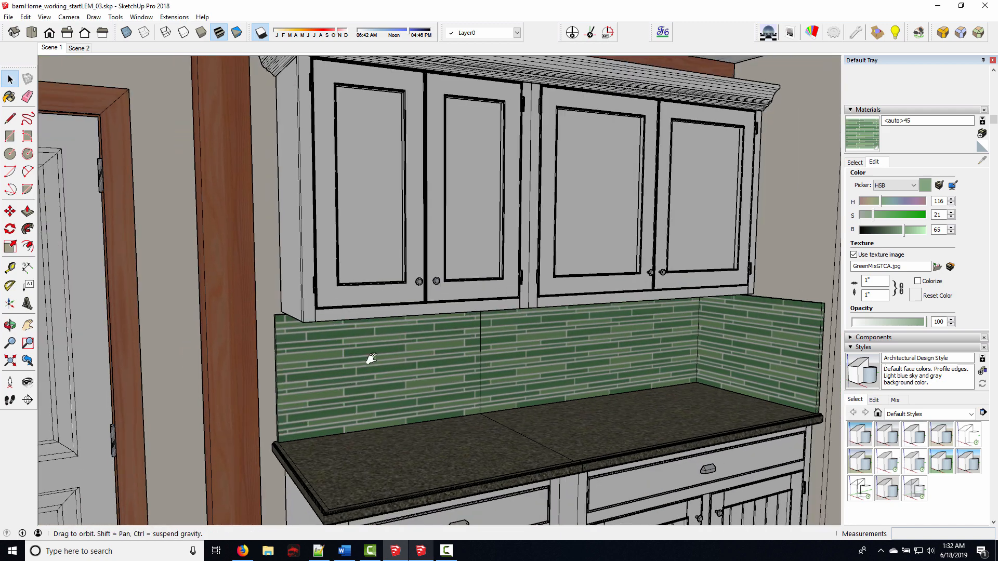
scroll(372, 359, down, 8)
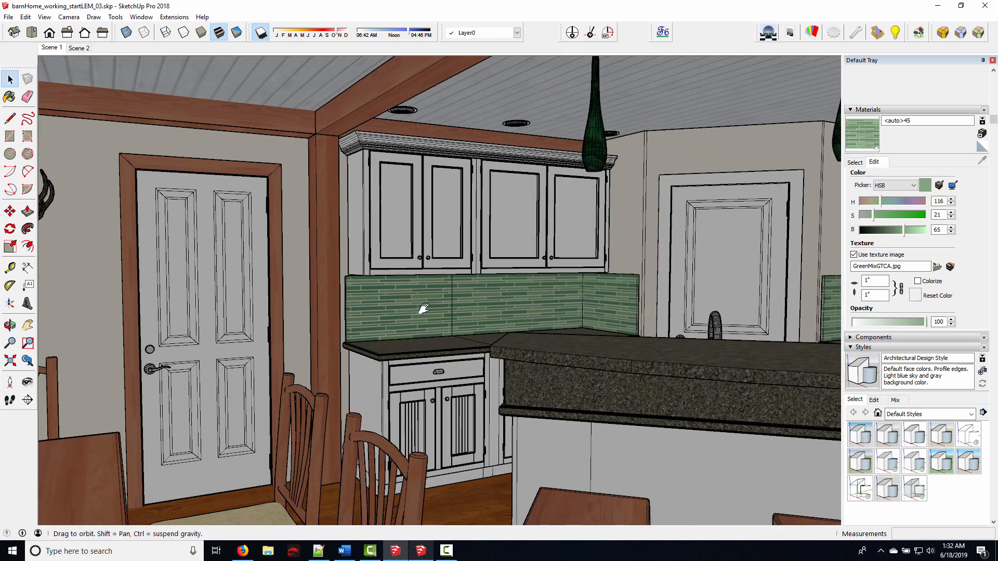
shift+middle_drag(424, 309, 407, 330)
click(420, 551)
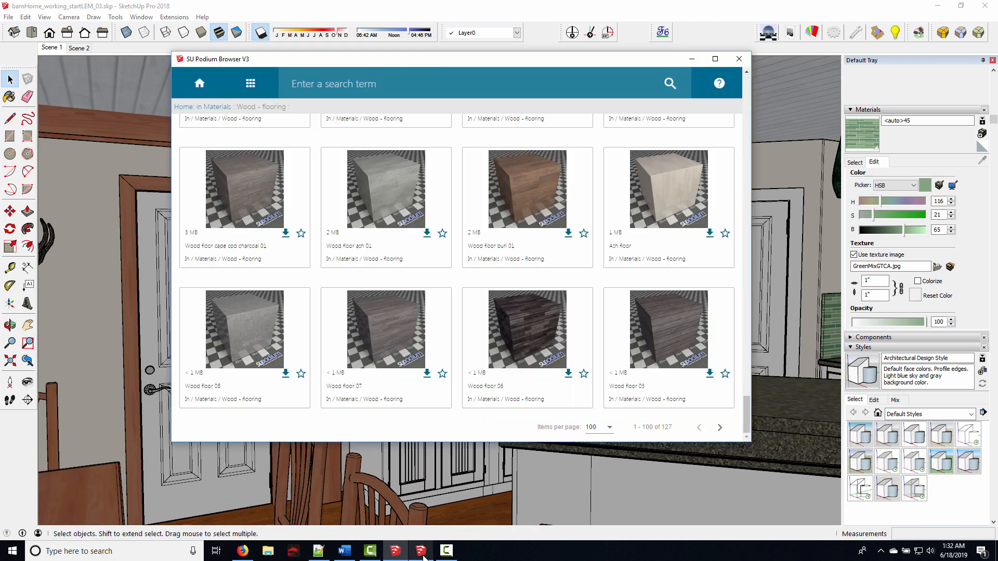
scroll(463, 206, up, 1)
scroll(464, 206, up, 10)
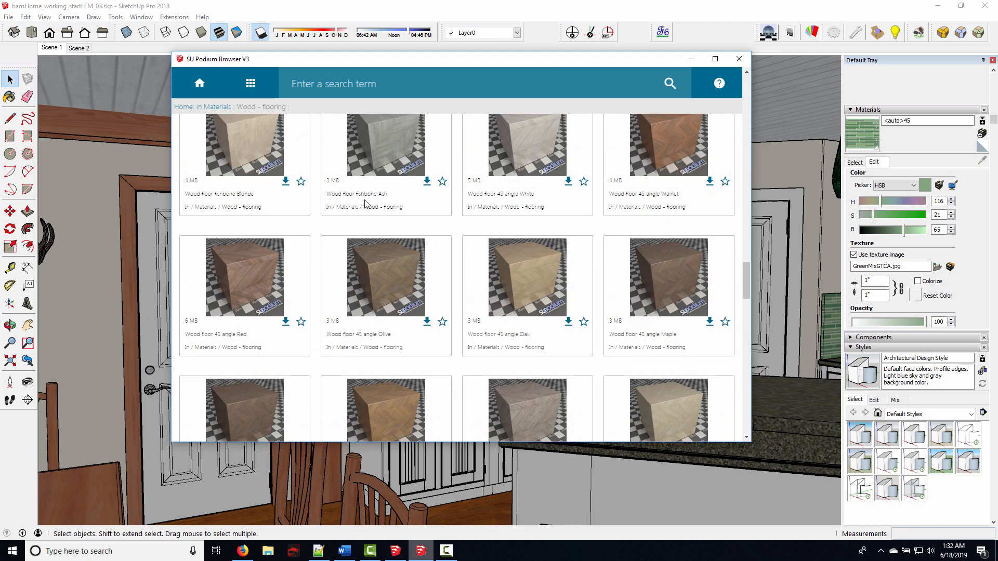
click(251, 83)
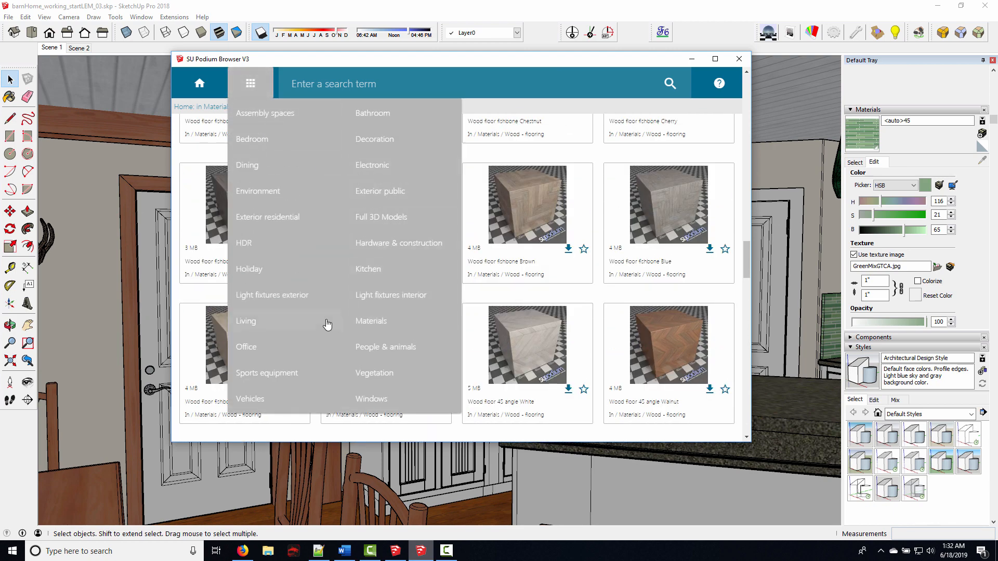
click(371, 321)
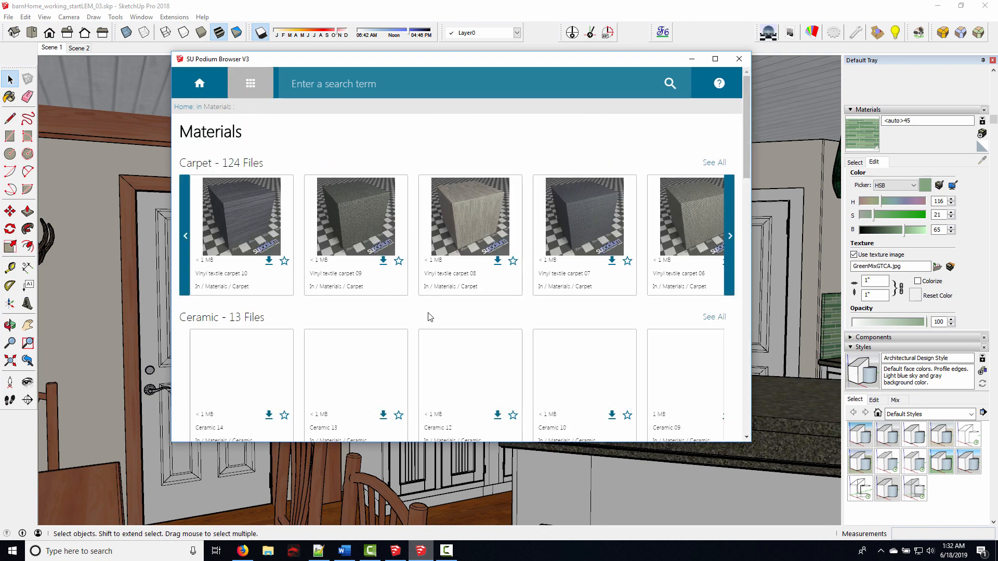
Find the Tiles - wall subcategory under Materials and show all of its files
scroll(356, 240, down, 6)
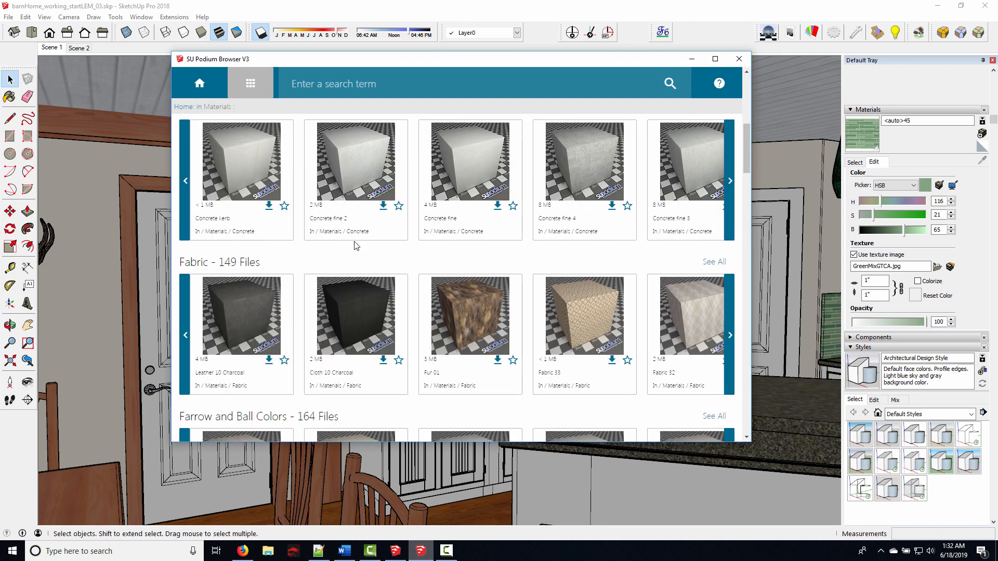
scroll(355, 245, down, 10)
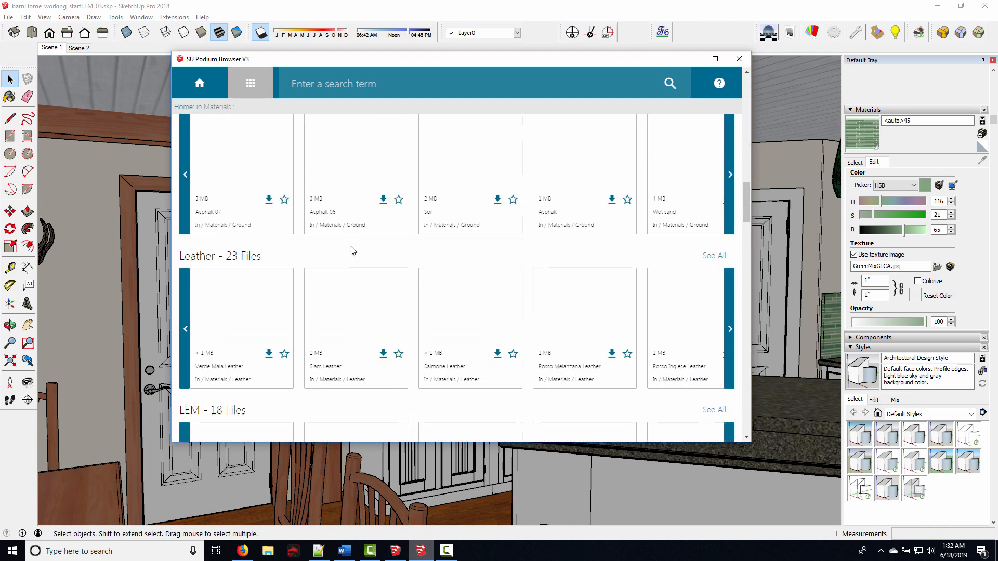
scroll(352, 253, down, 15)
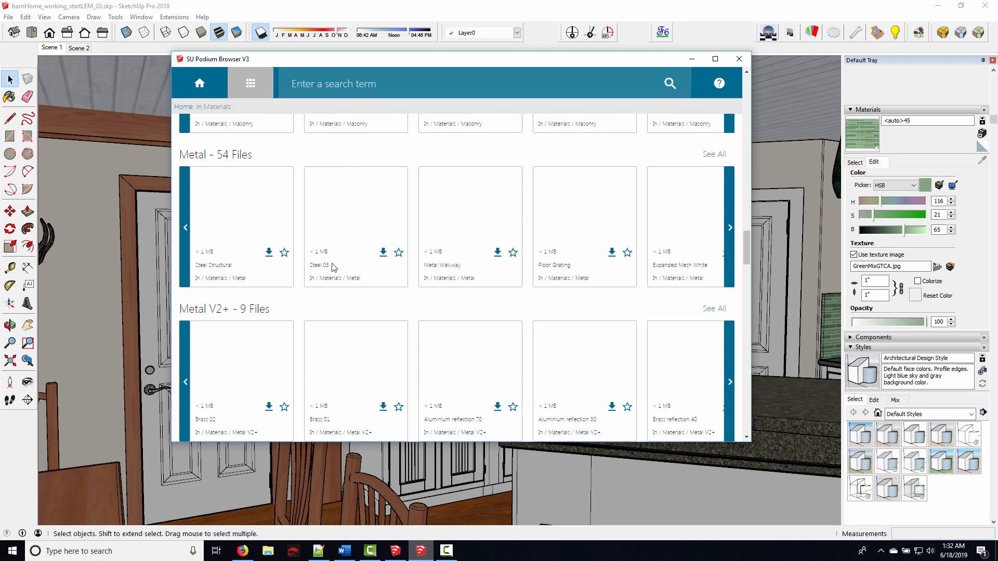
scroll(322, 265, down, 13)
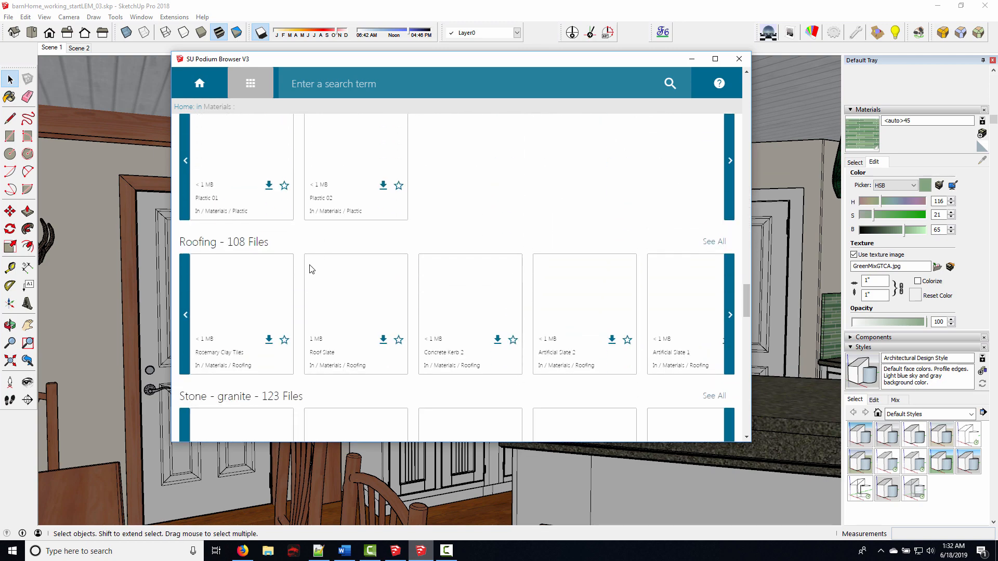
scroll(311, 269, down, 10)
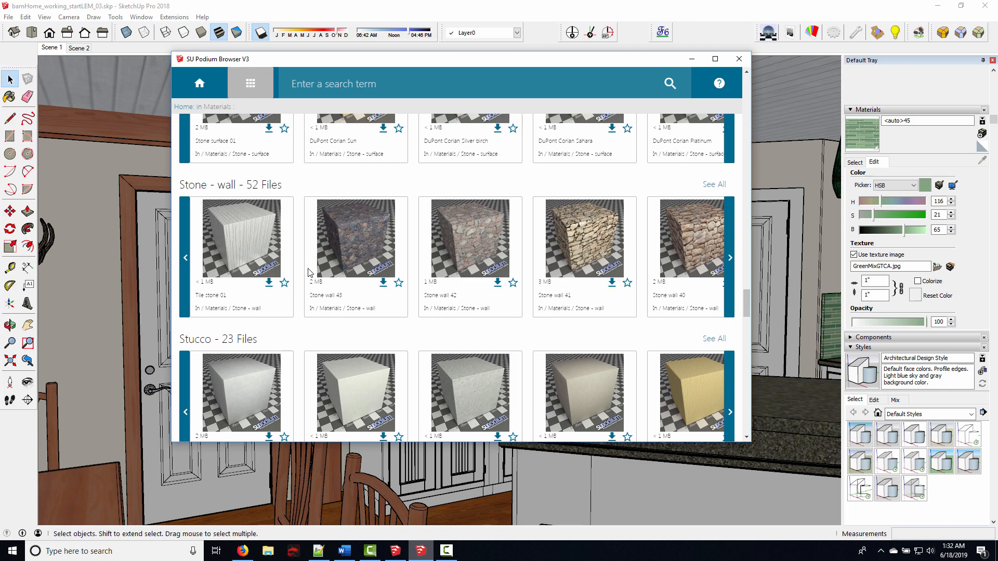
scroll(310, 273, down, 8)
scroll(555, 246, up, 2)
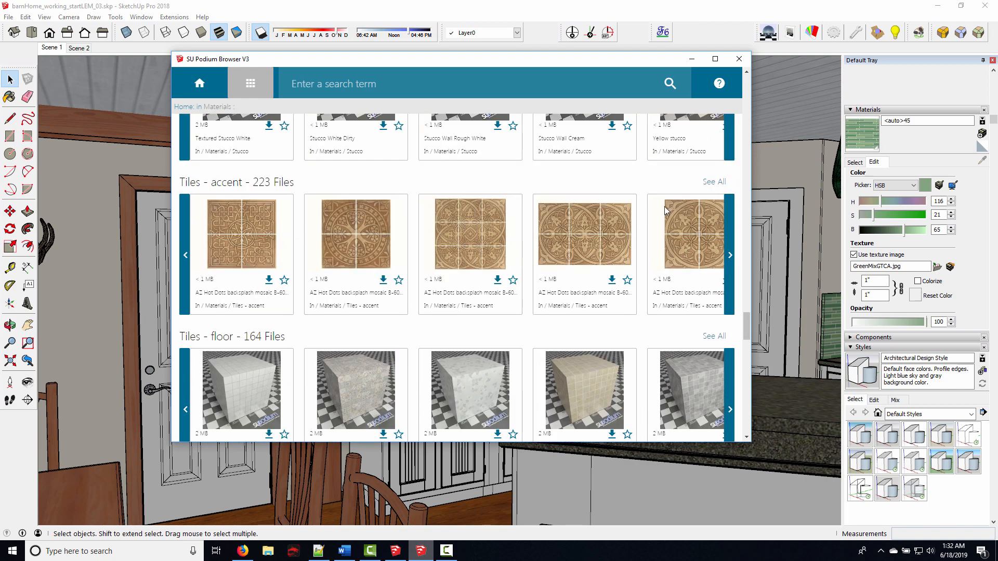
scroll(460, 267, down, 7)
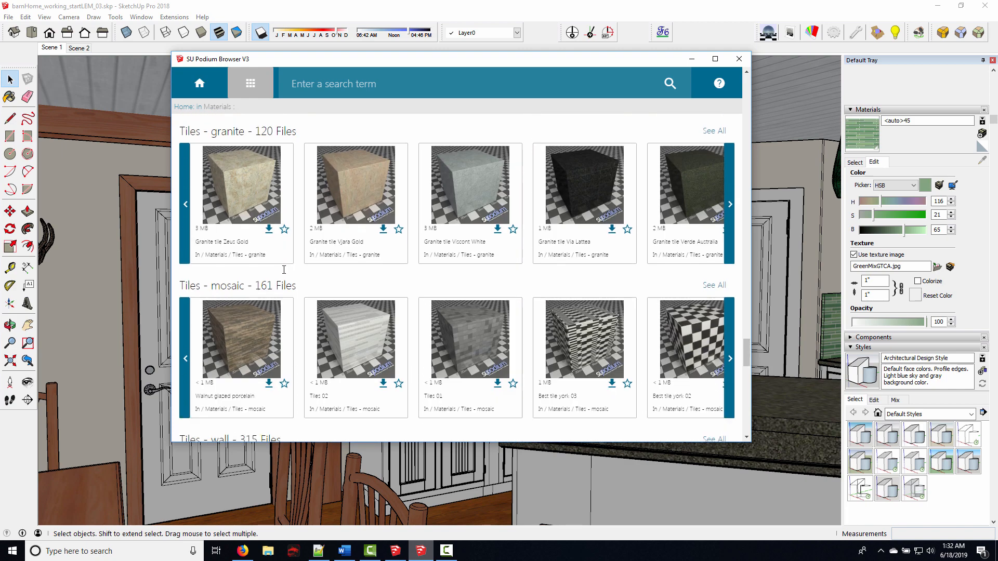
scroll(251, 239, down, 3)
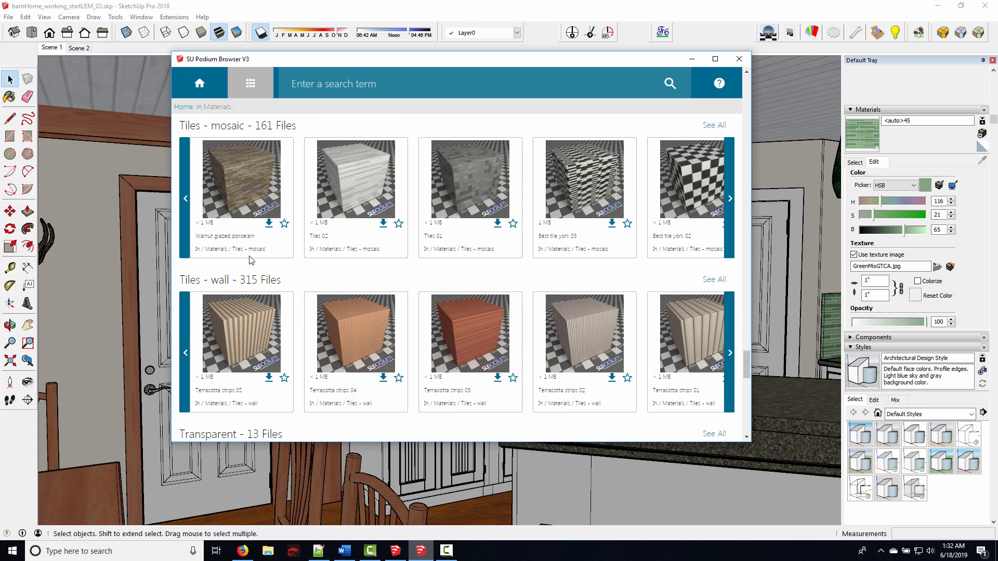
scroll(555, 267, down, 2)
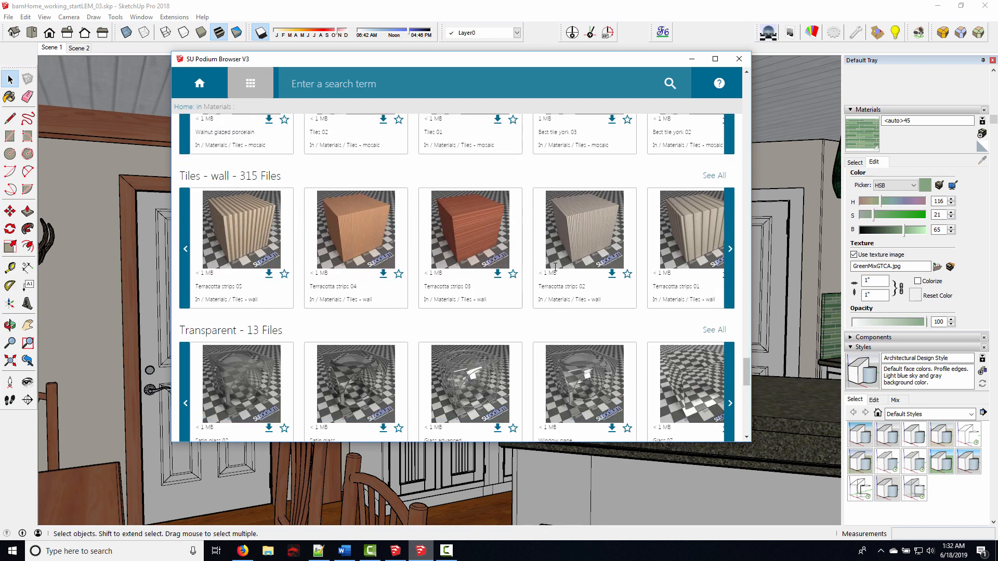
click(720, 176)
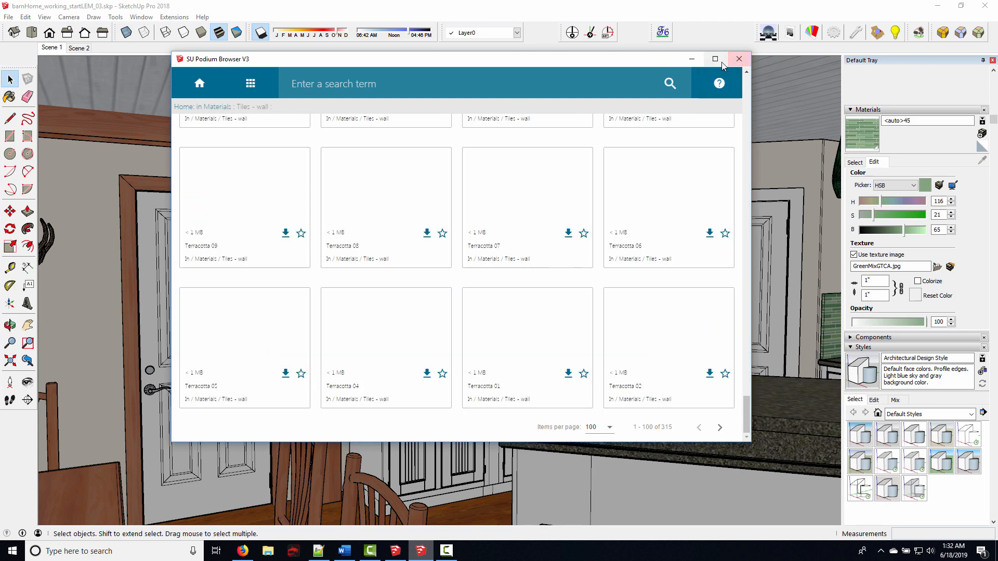
Look through the first page of wall tile materials, including the terracotta strips, panels and plain terracotta tiles
scroll(464, 251, up, 10)
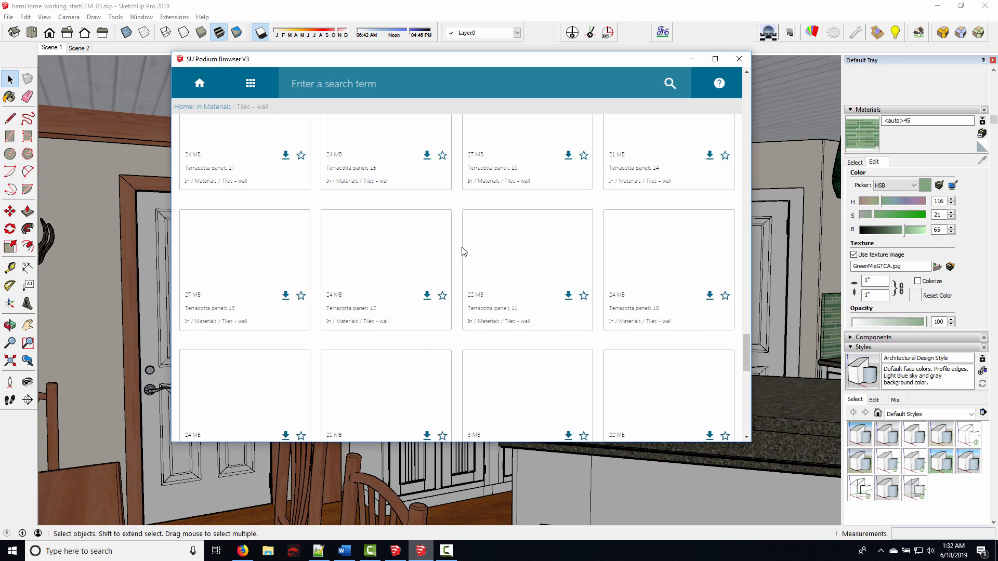
scroll(464, 251, up, 15)
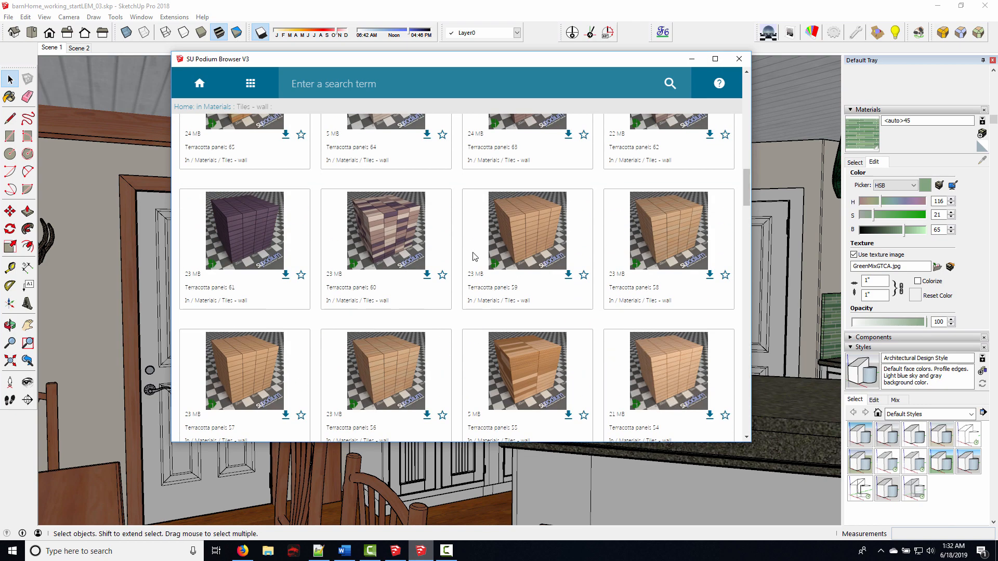
scroll(474, 256, up, 10)
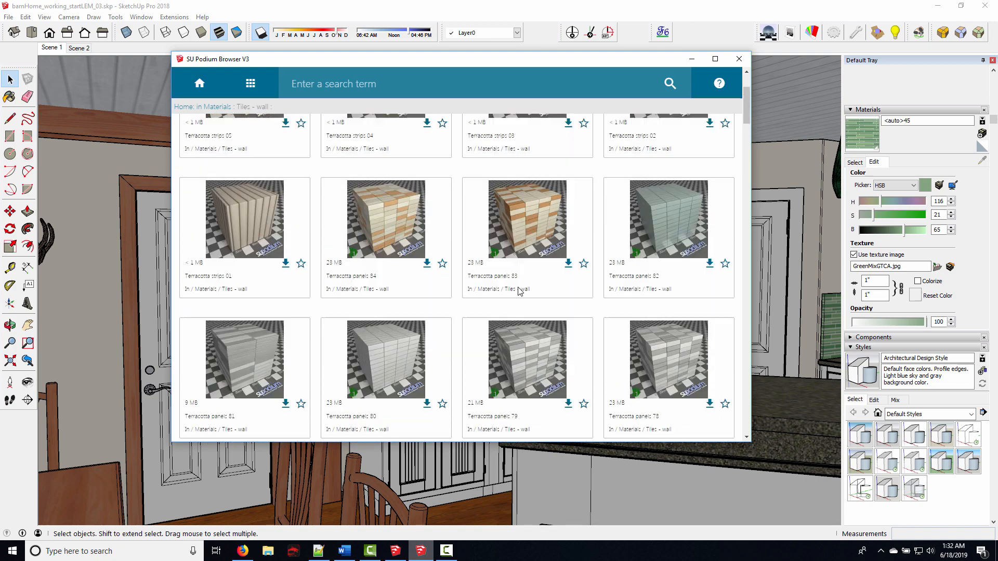
scroll(518, 287, up, 7)
scroll(473, 224, down, 20)
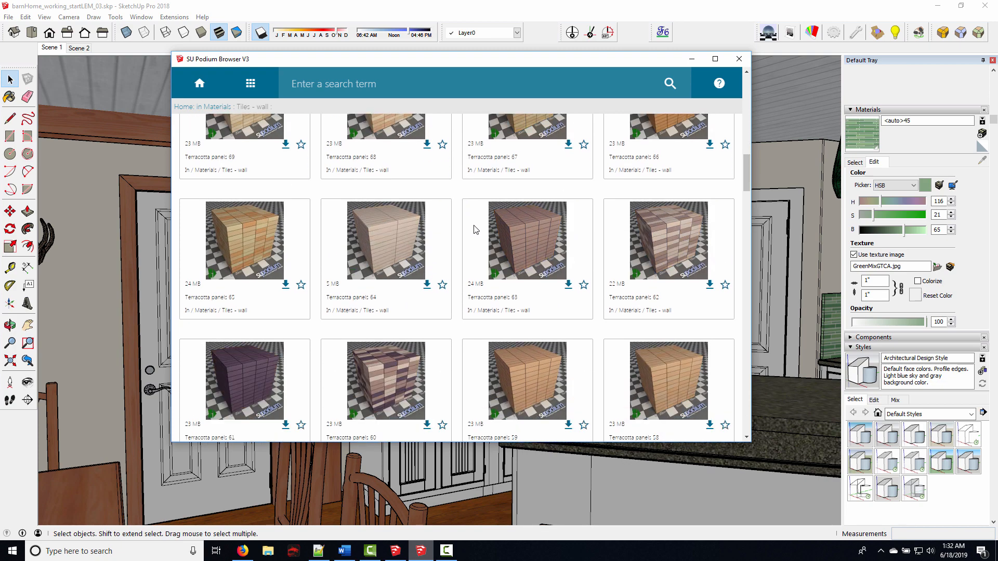
scroll(474, 230, down, 8)
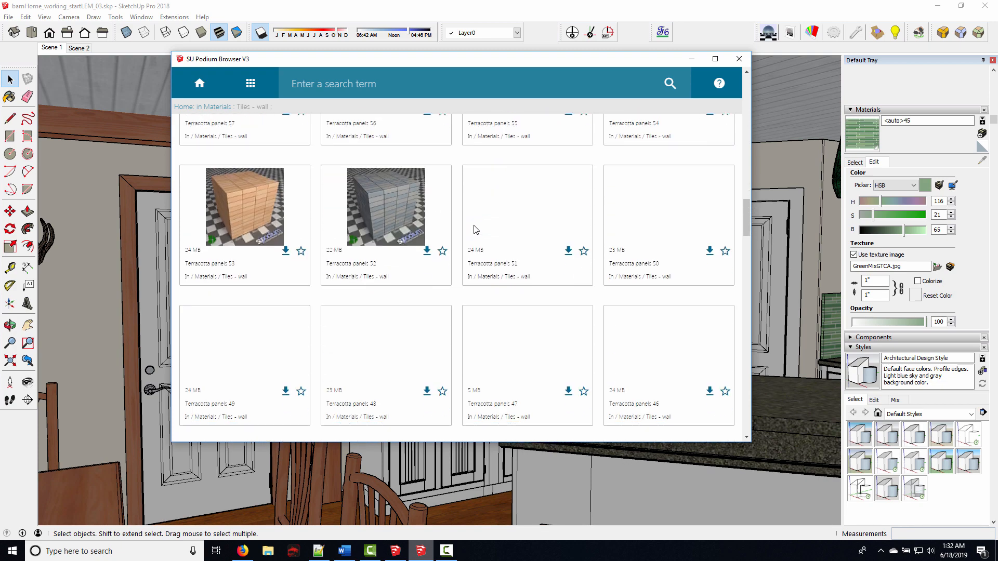
scroll(466, 243, down, 20)
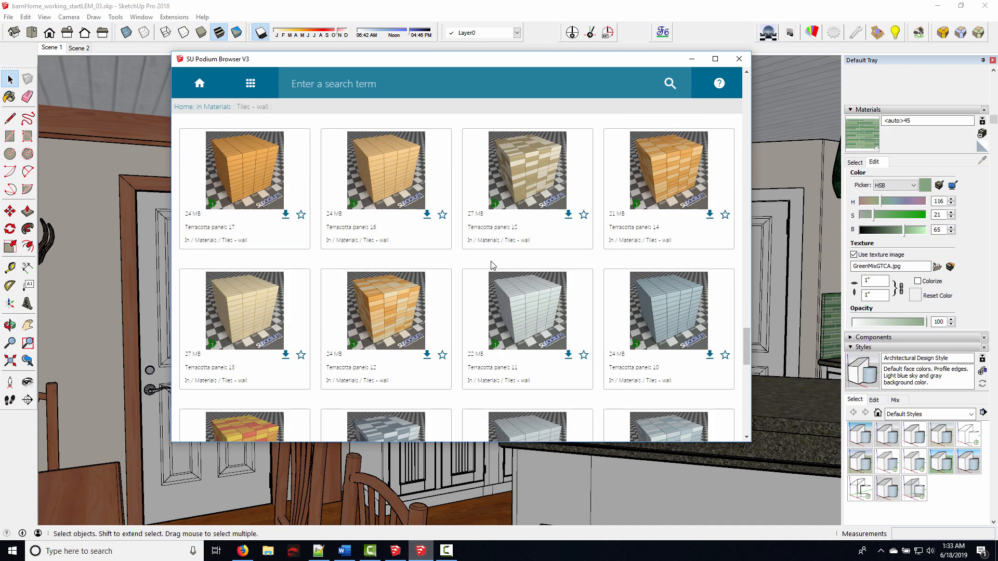
scroll(553, 267, down, 5)
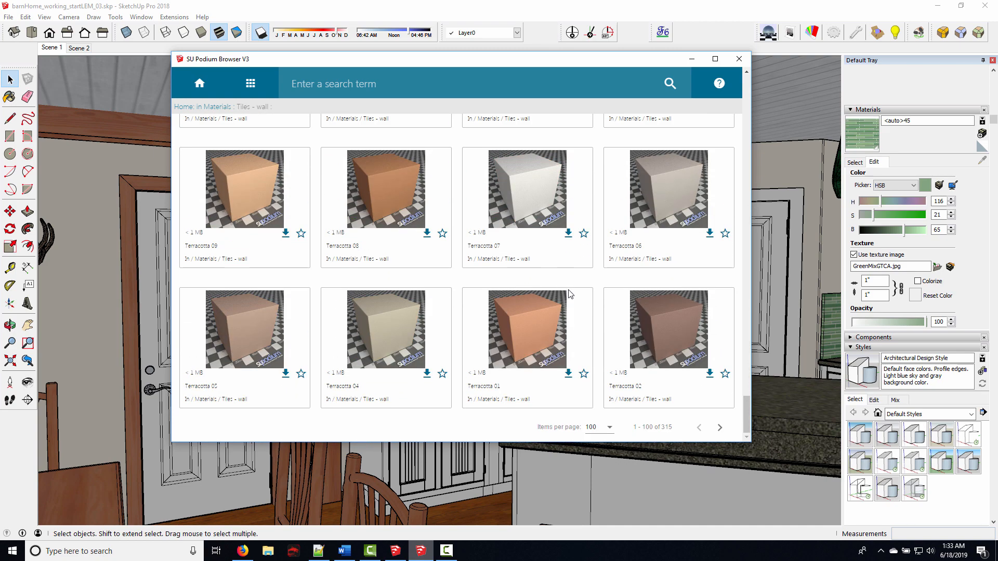
Download Florida Tile Tranquil Sky 2x2 from the second page of wall tiles and place its sample cube in front of the kitchen cabinets
click(720, 427)
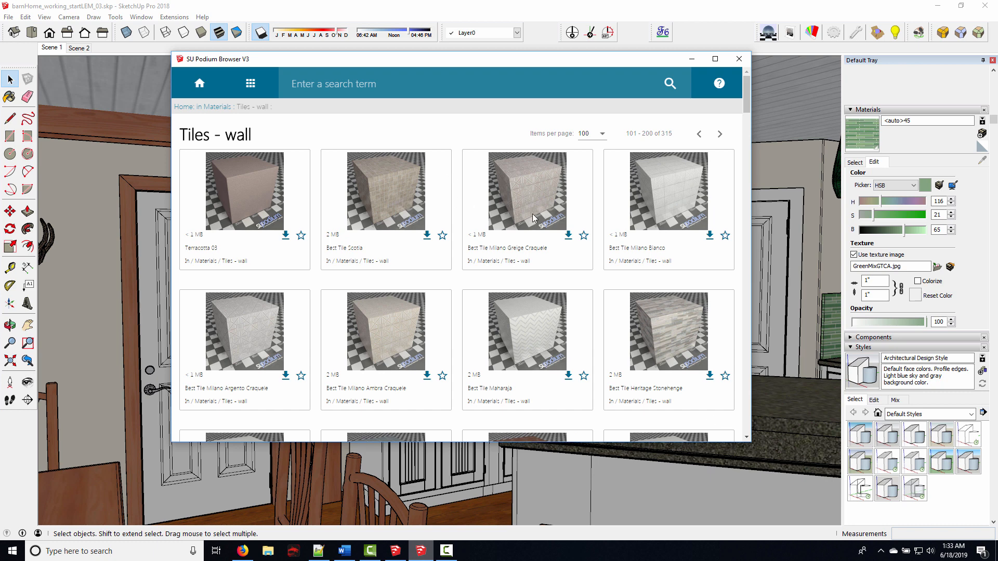
scroll(533, 213, down, 2)
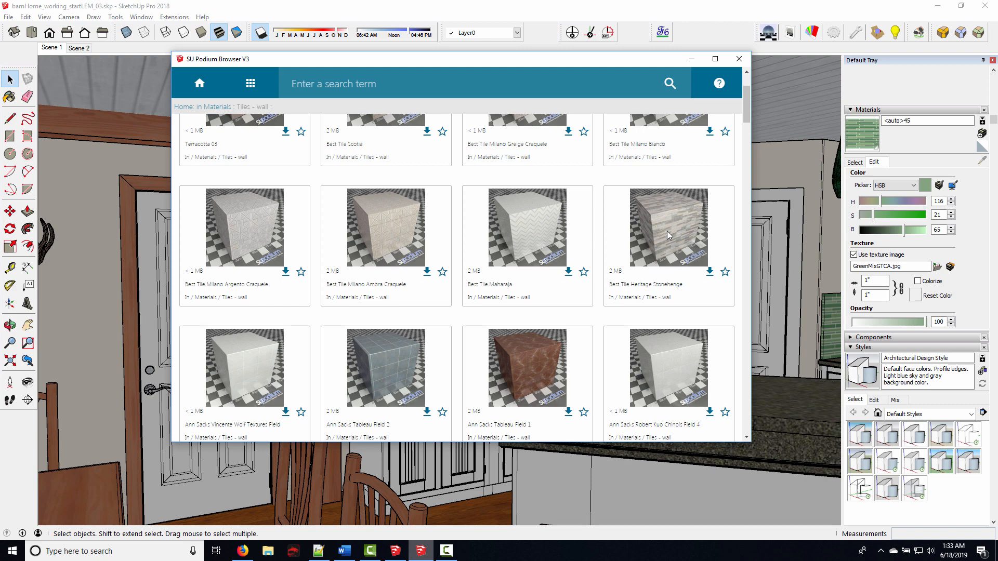
scroll(666, 231, down, 5)
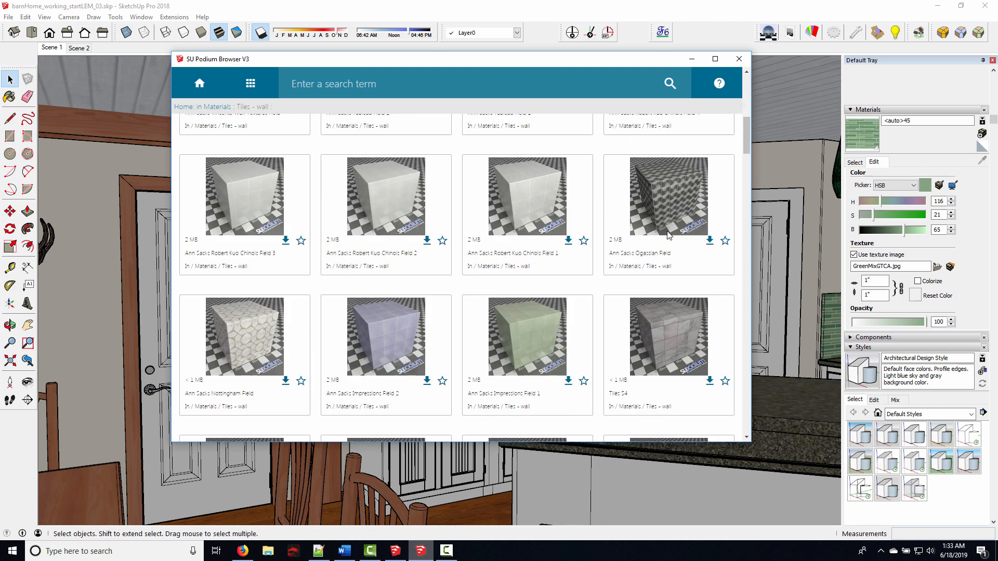
scroll(668, 235, down, 2)
scroll(668, 235, down, 3)
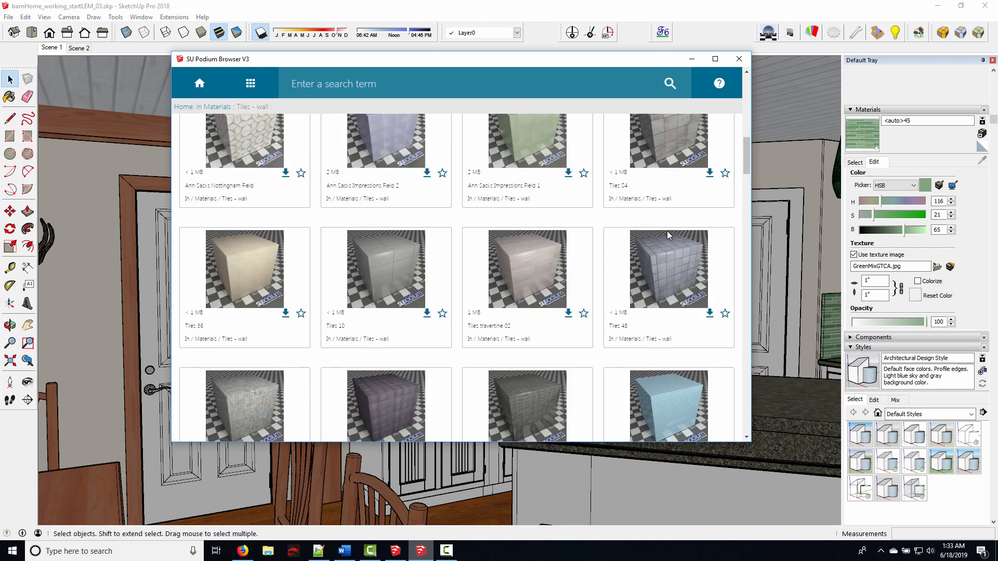
scroll(668, 235, down, 1)
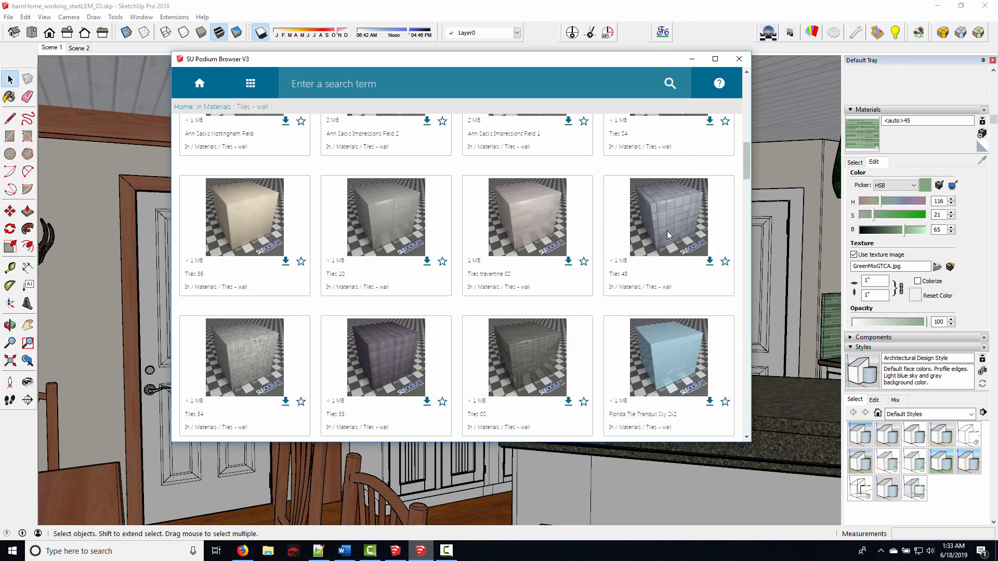
scroll(668, 235, down, 1)
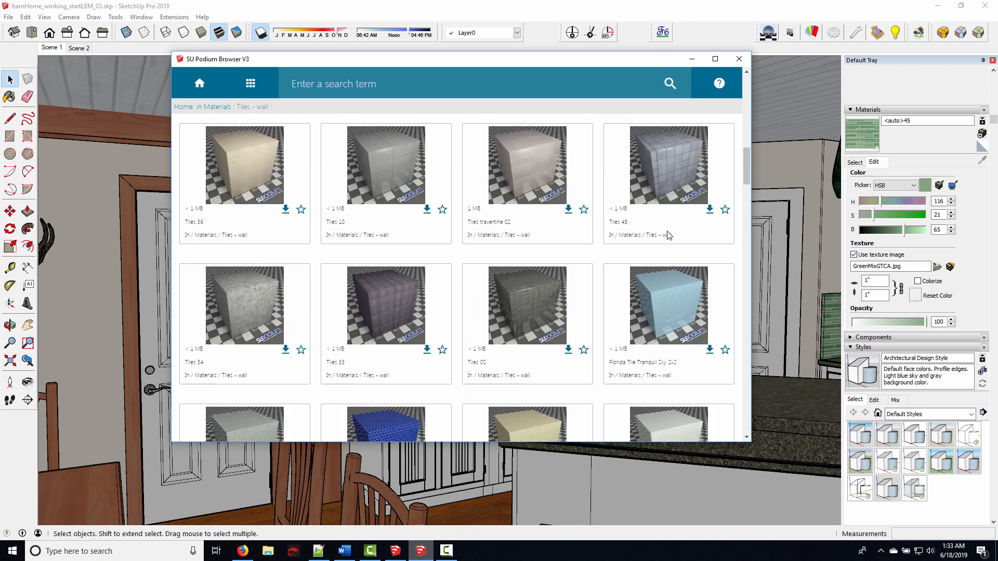
scroll(669, 235, down, 2)
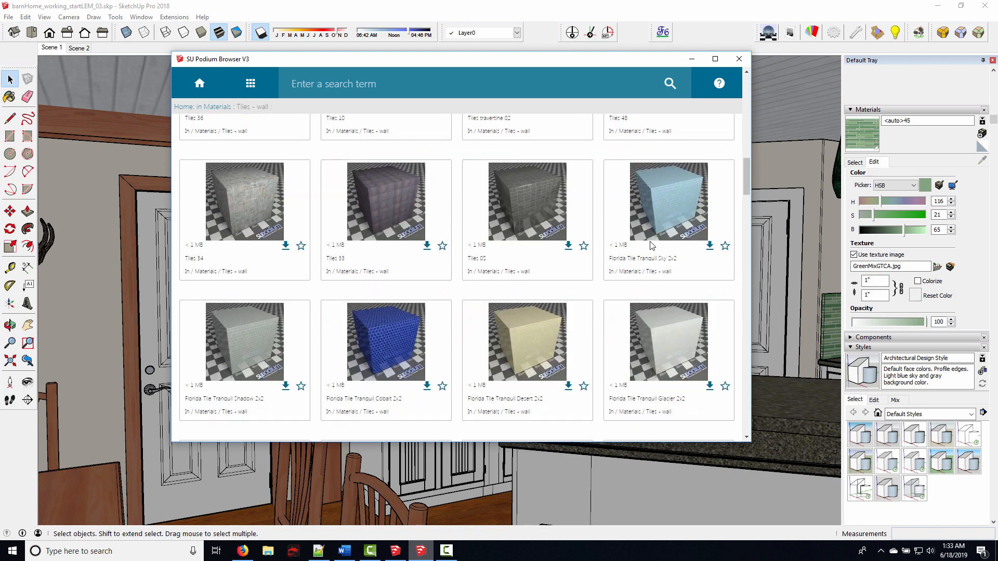
scroll(650, 245, down, 1)
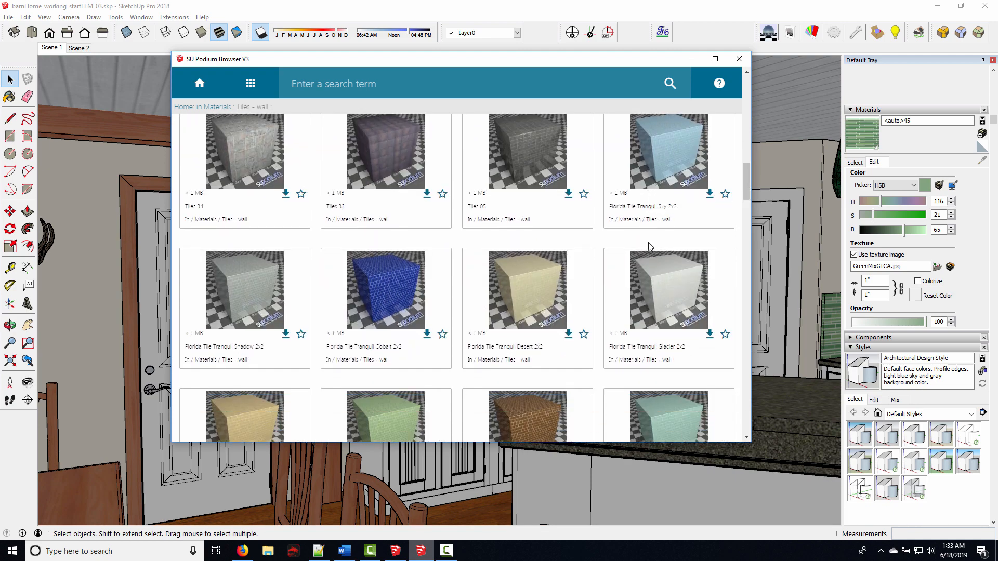
click(710, 194)
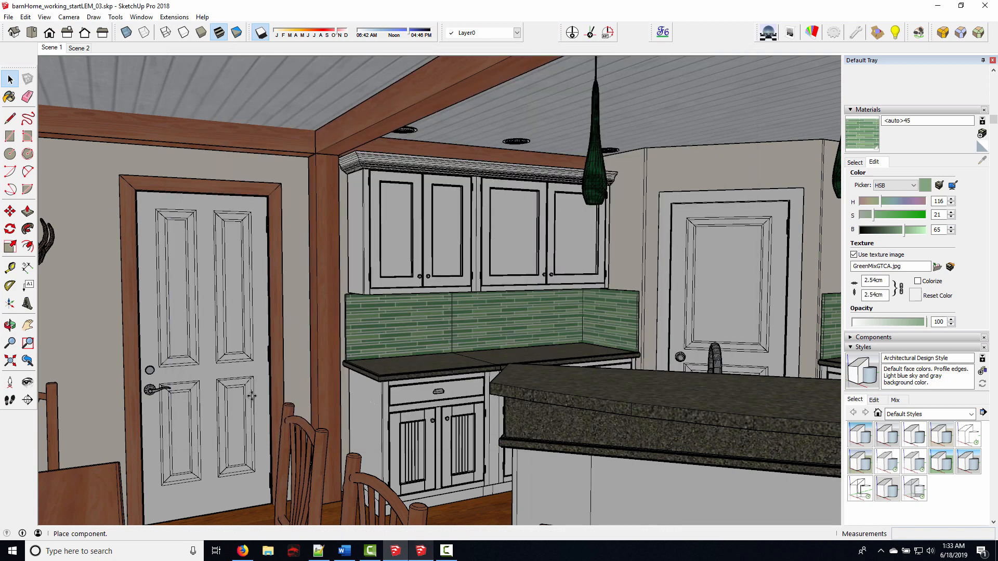
click(376, 367)
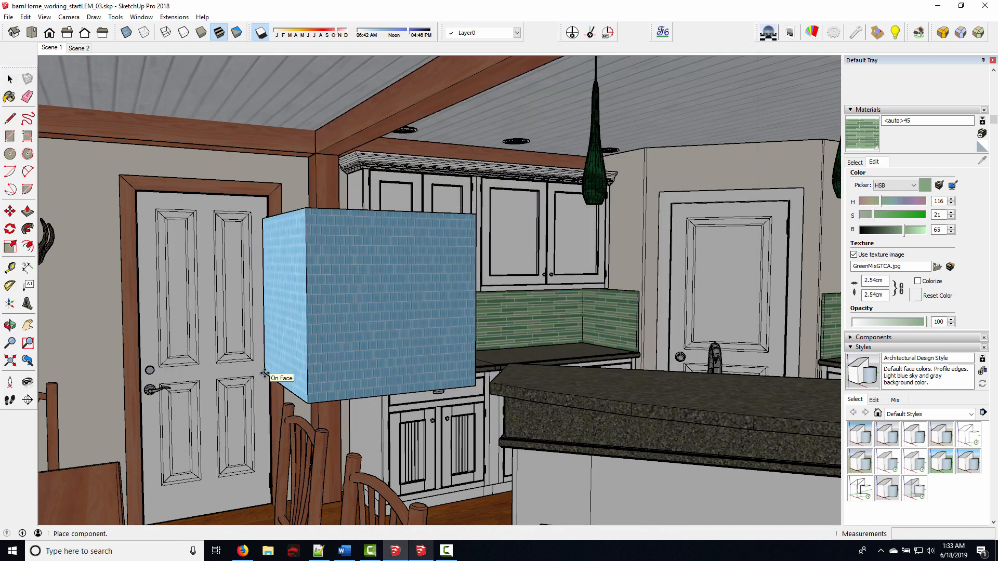
click(264, 373)
Sample the blue tile cube to examine its Podium material properties
click(822, 37)
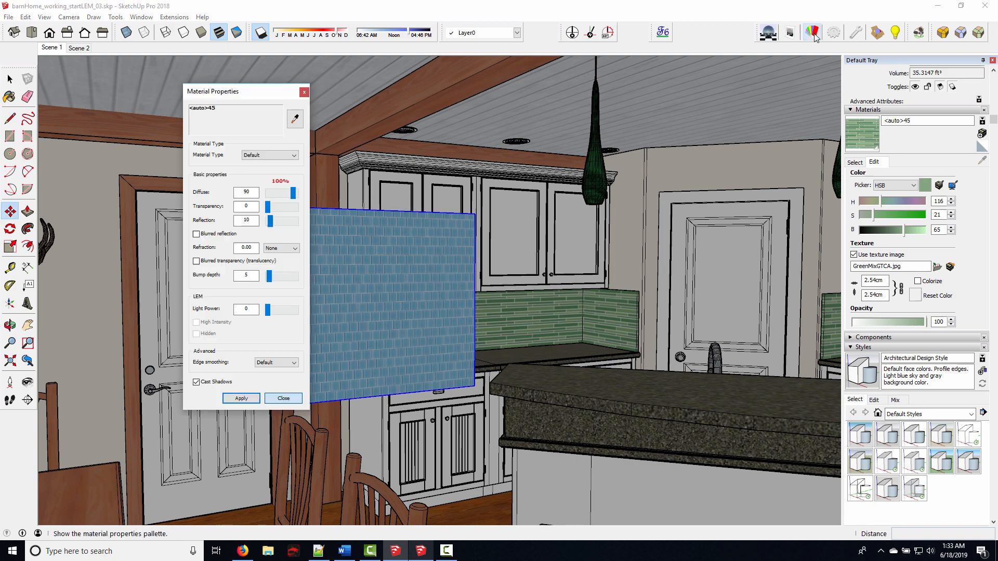
click(395, 286)
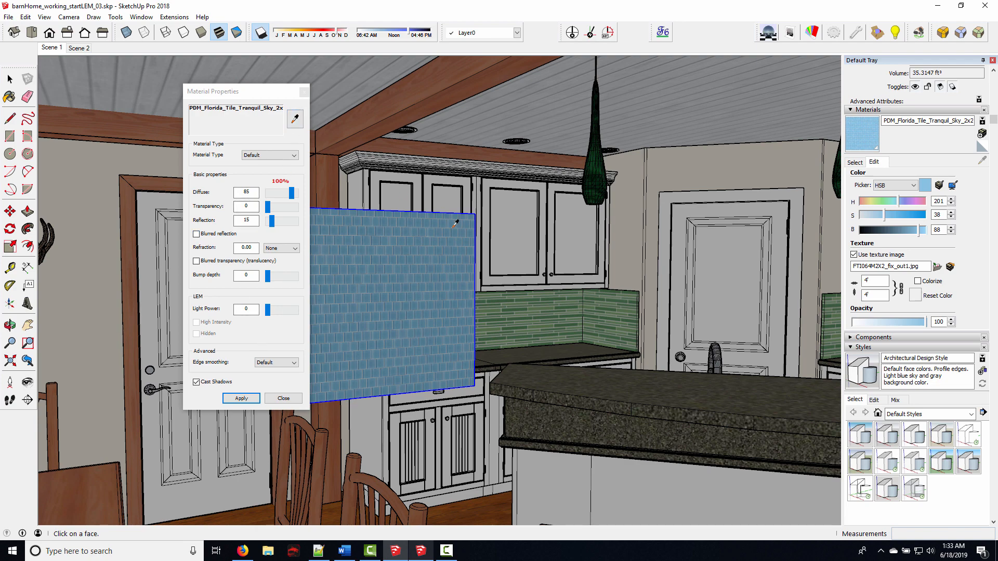
Sample the green backsplash tile and apply a Podium reflection of 15 to it
click(518, 313)
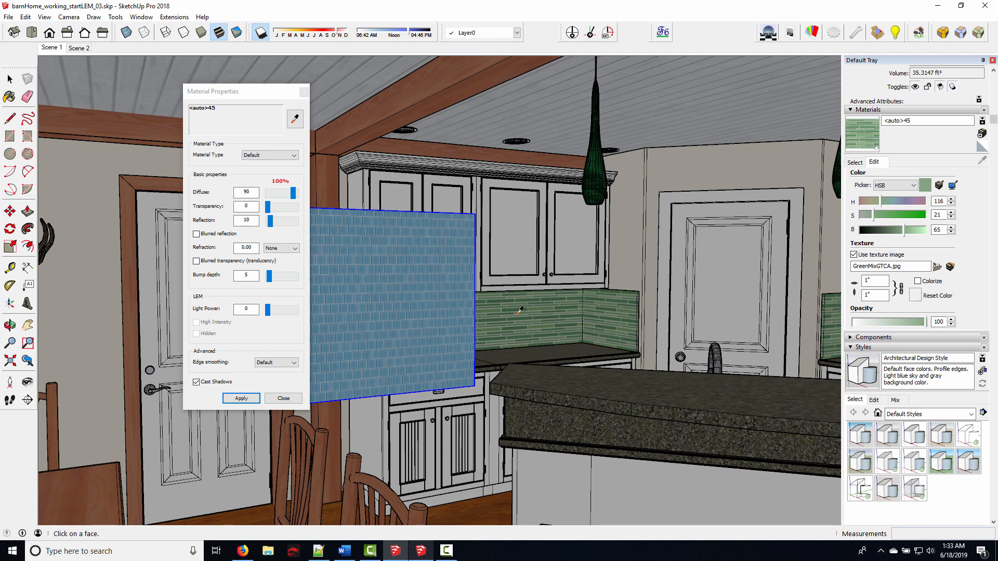
double_click(247, 220)
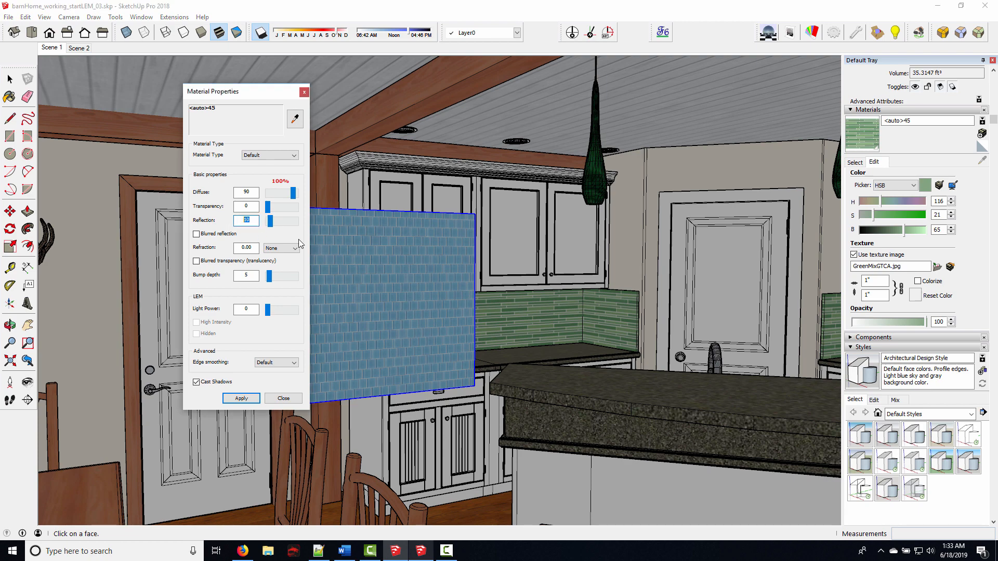
text(15)
click(244, 399)
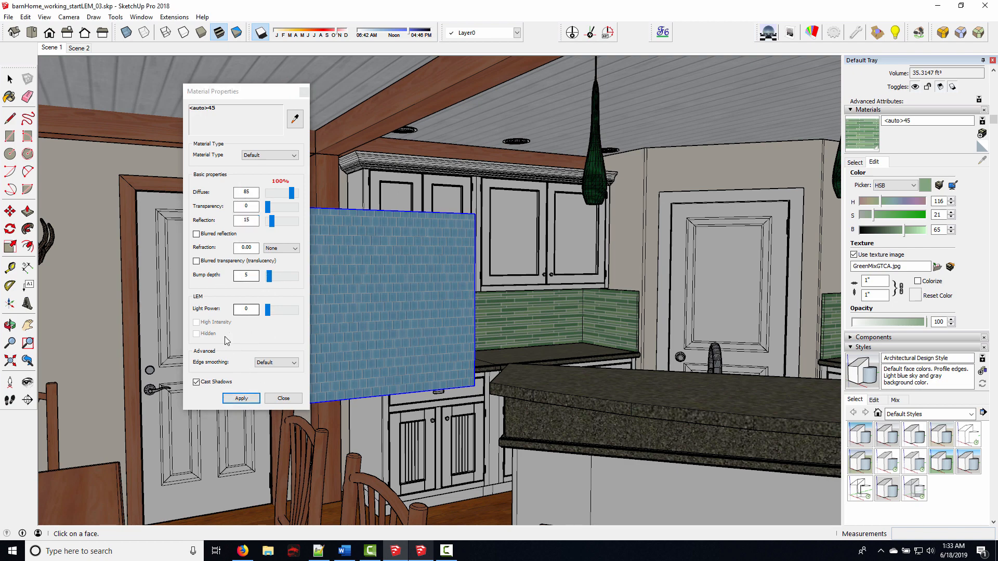
Rename the green backsplash tile material as Backsplash
click(915, 120)
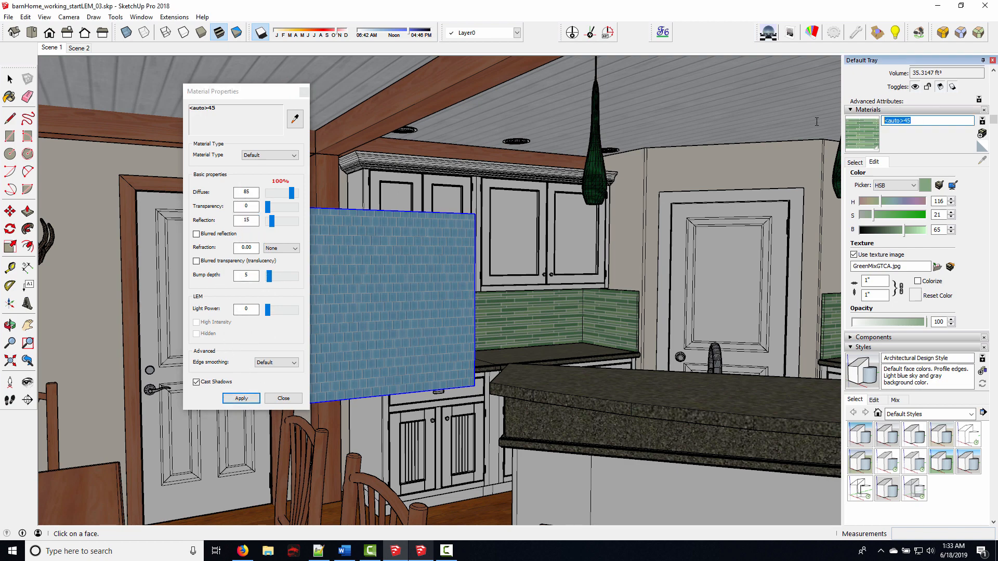
text(Backsplash)
click(280, 193)
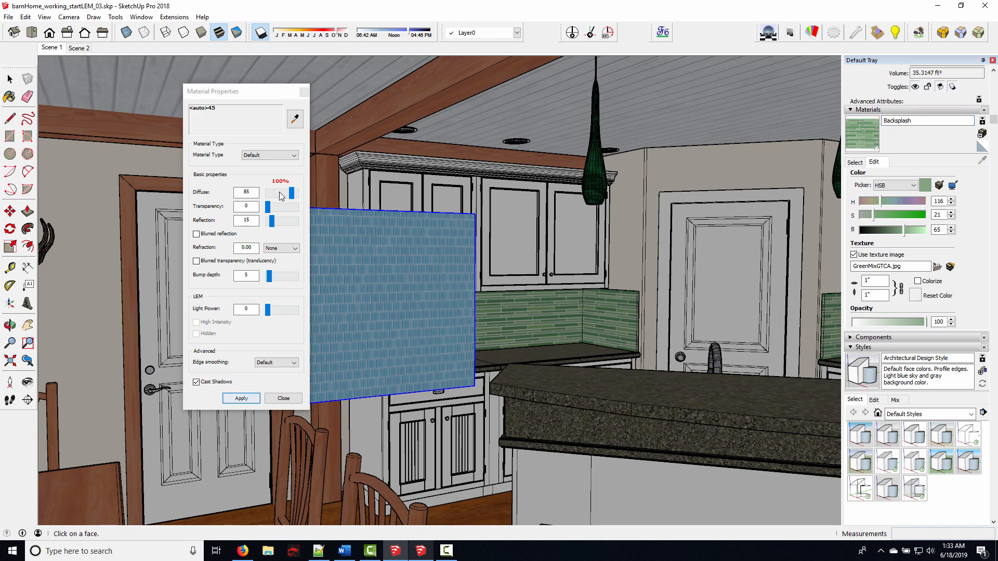
click(381, 272)
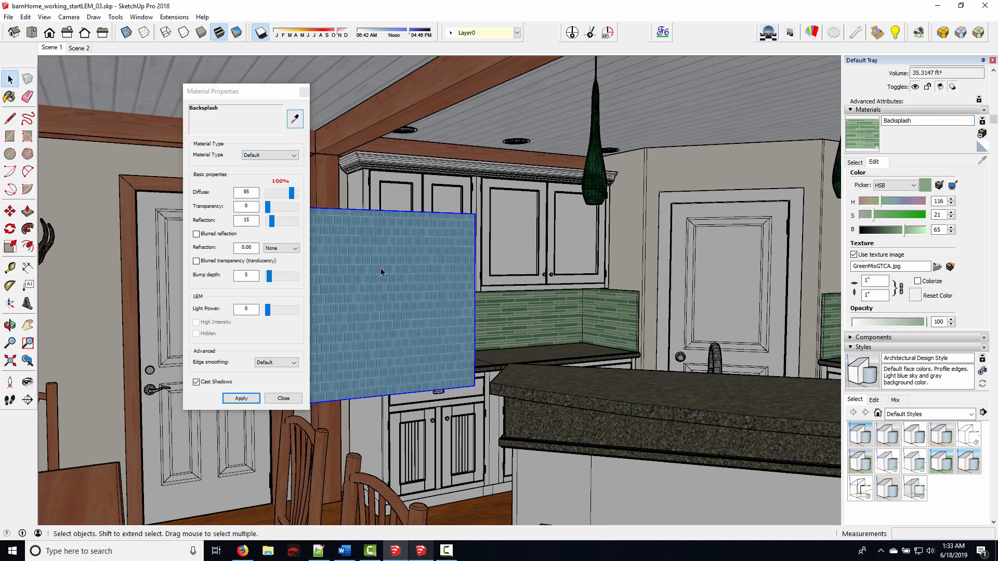
Close the material properties and delete the blue tile sample cube from in front of the cabinets
click(295, 119)
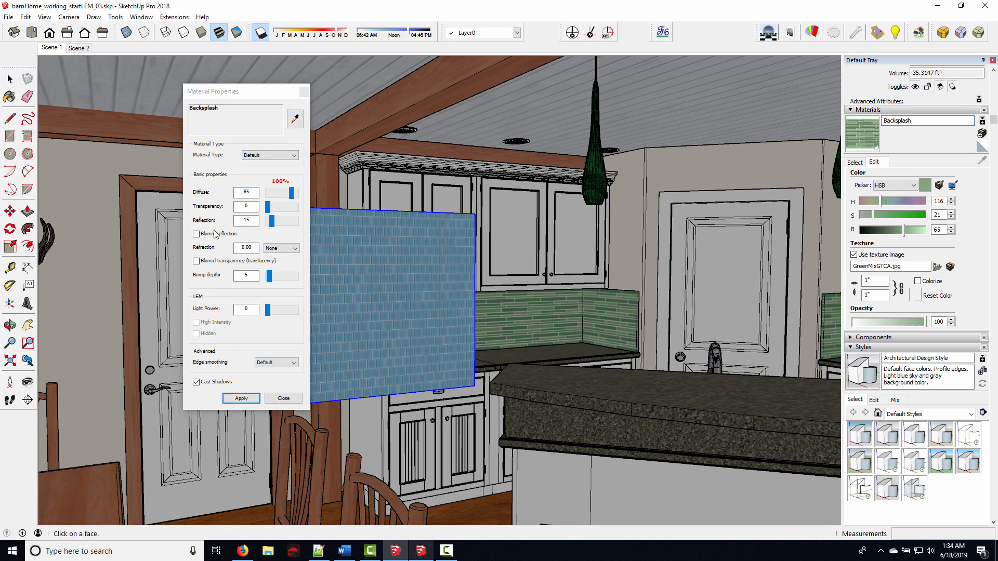
click(284, 398)
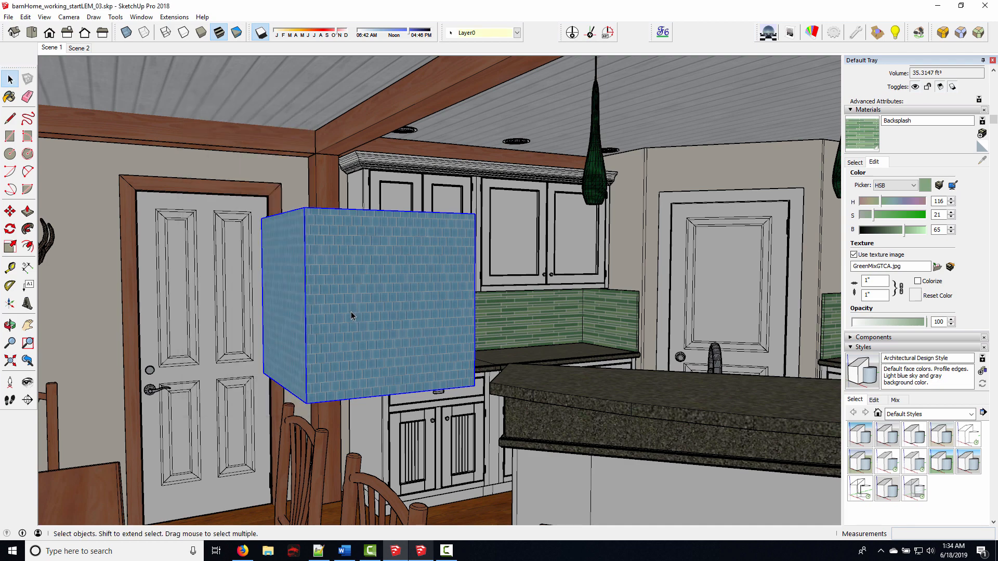
key(Delete)
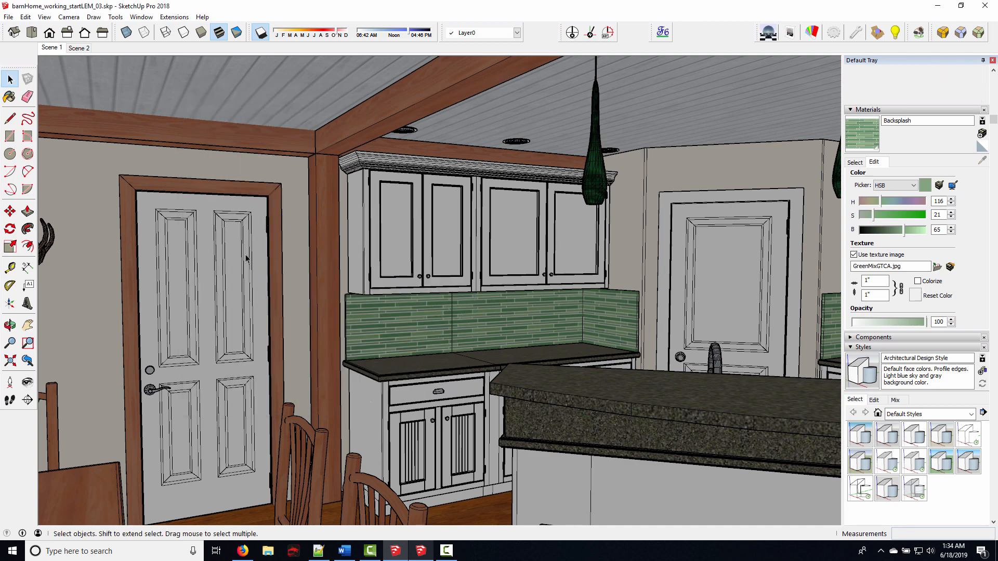
Sample the green pendant lamp material, apply a Podium reflection of 15, and rename the material as Pendant
middle_drag(554, 166, 477, 219)
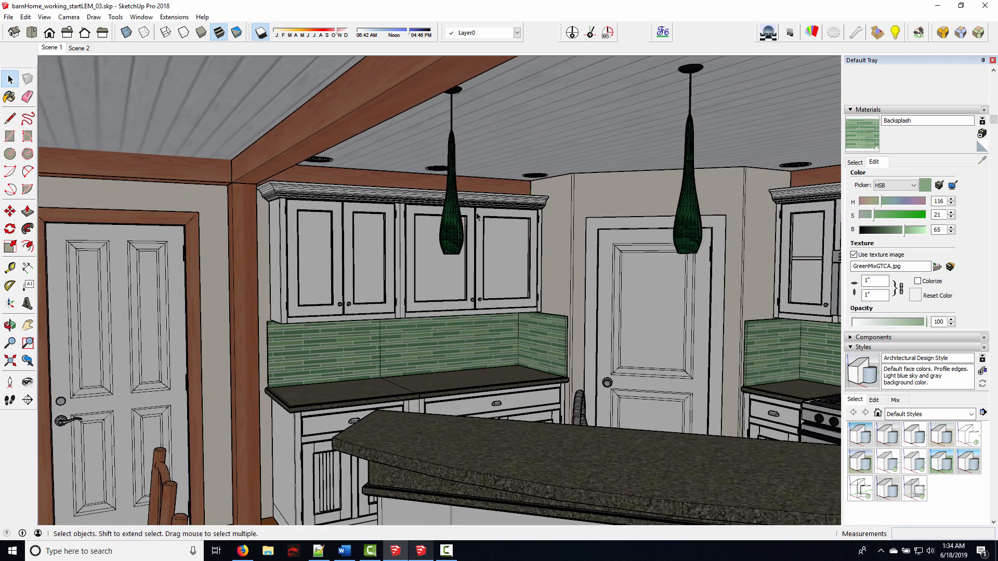
scroll(477, 218, up, 3)
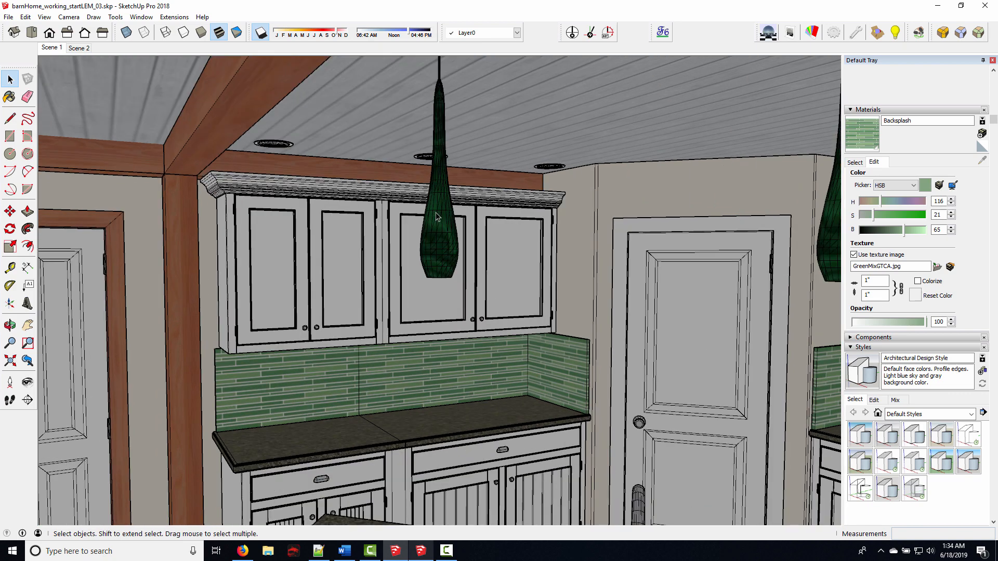
click(812, 35)
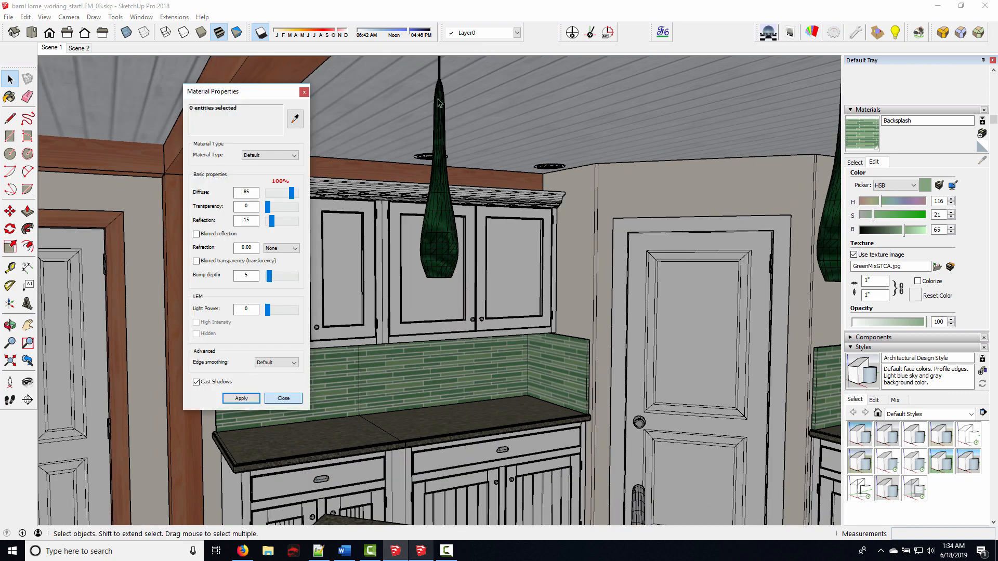
click(448, 211)
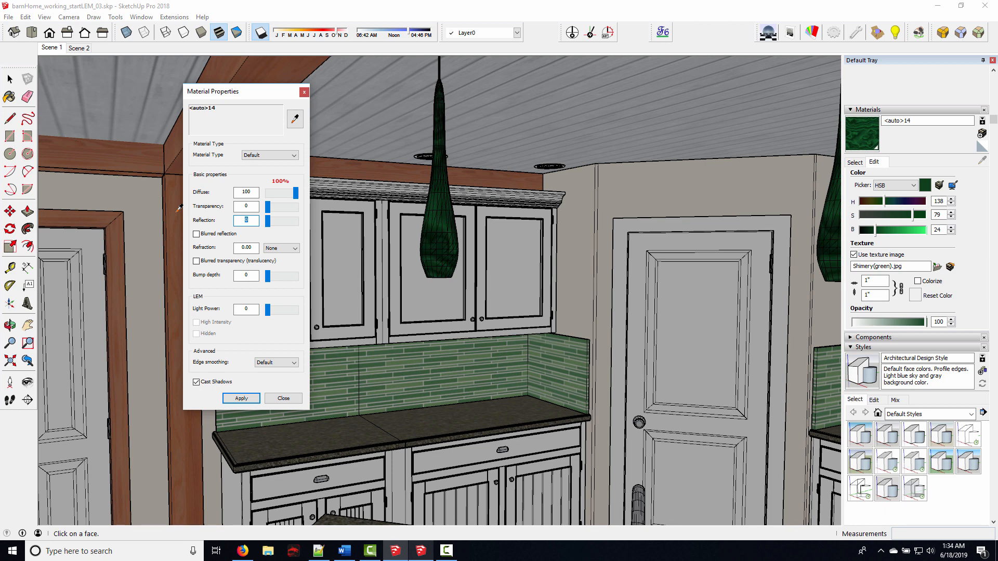
text(15)
click(897, 121)
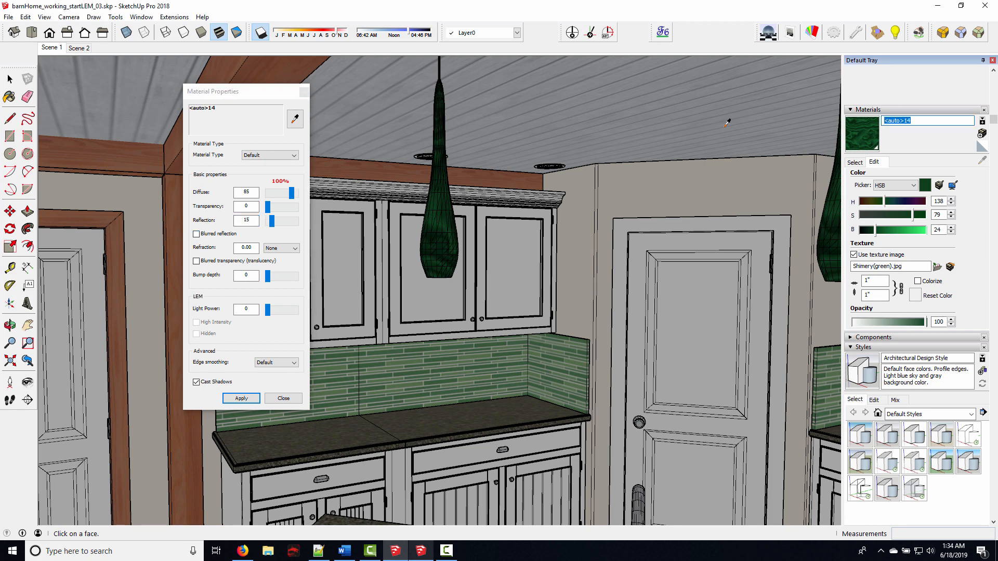
text(Pendant)
click(283, 398)
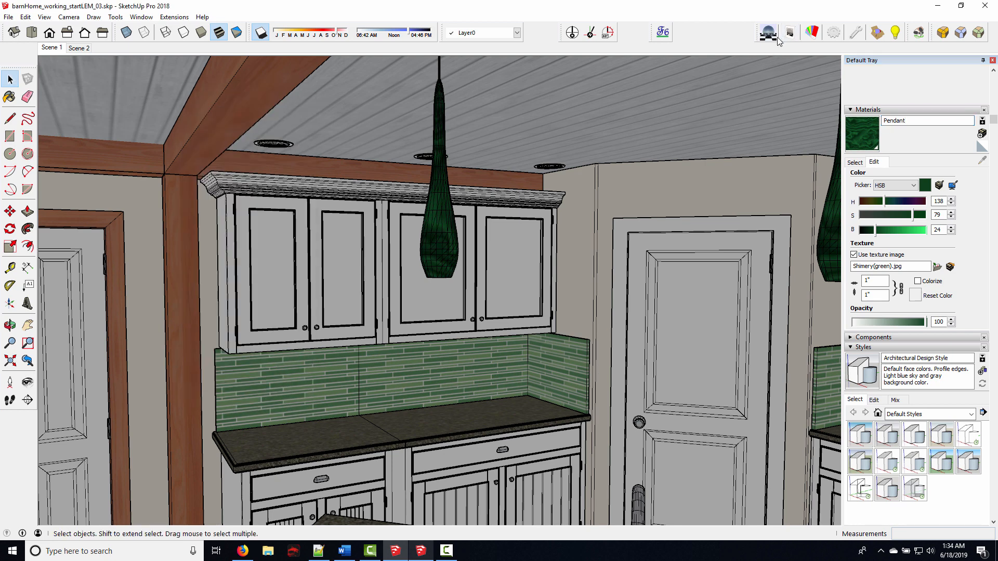
Look over the kitchen island, stools, appliances and dining area, and return to the Scene 1 view
middle_drag(431, 281, 383, 297)
scroll(395, 312, down, 4)
shift+middle_drag(442, 411, 465, 63)
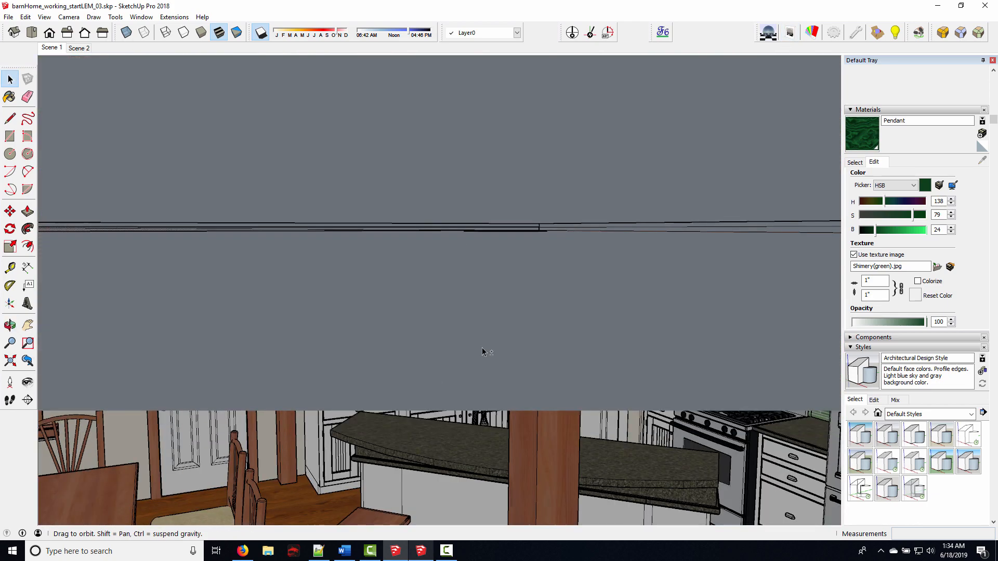
shift+middle_drag(482, 347, 486, 195)
shift+middle_drag(446, 357, 391, 327)
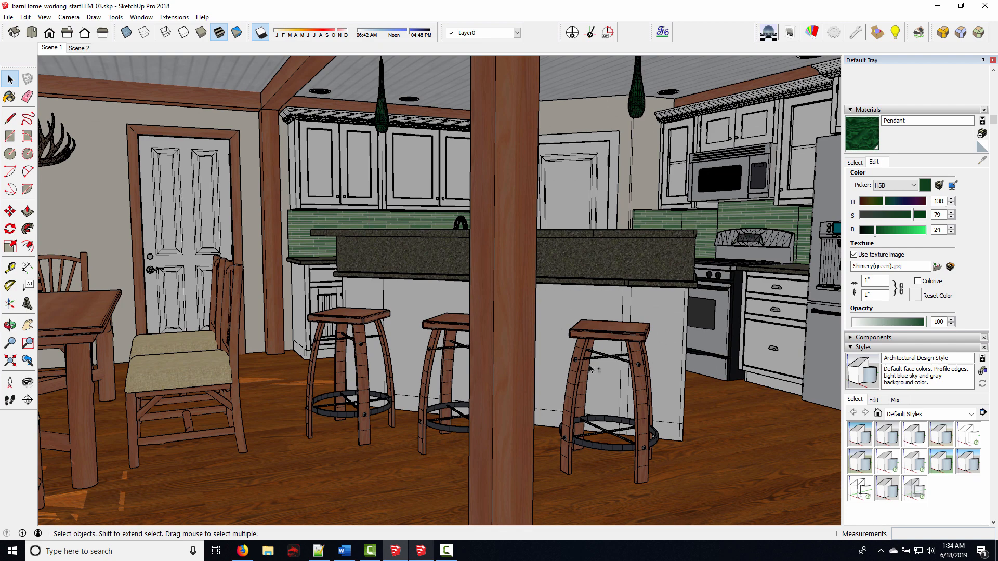
shift+middle_drag(590, 364, 494, 374)
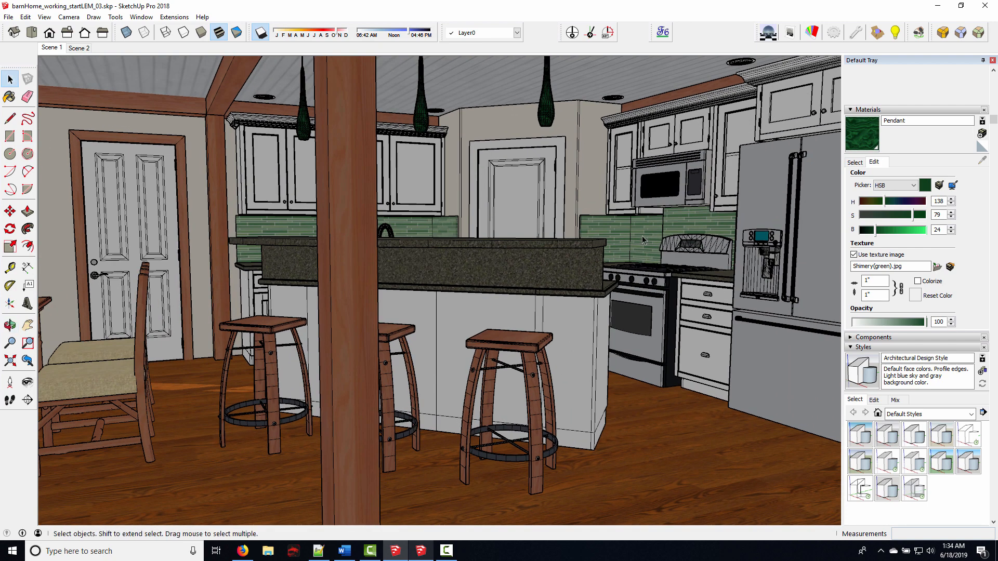
middle_drag(254, 333, 227, 338)
middle_drag(294, 317, 327, 364)
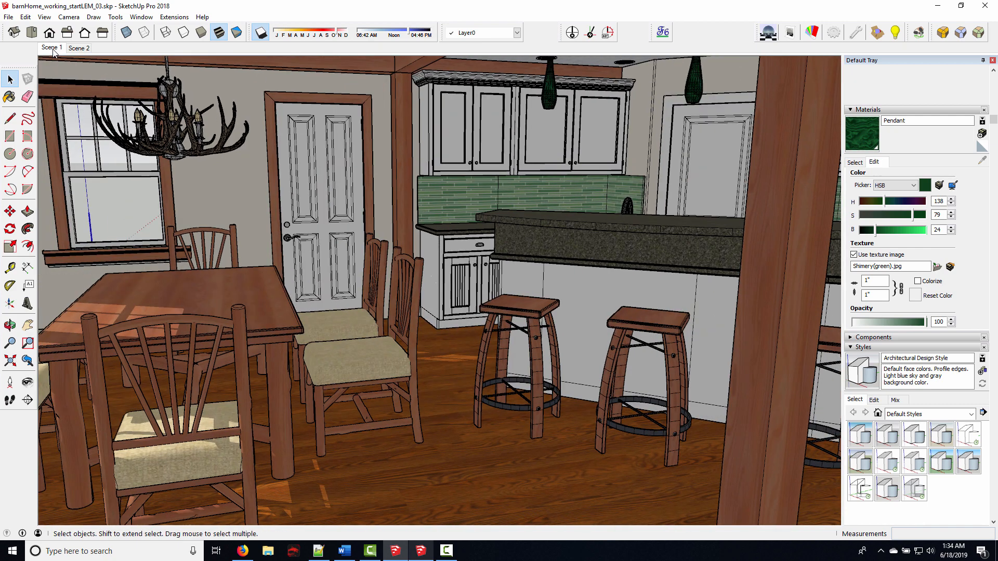
click(53, 48)
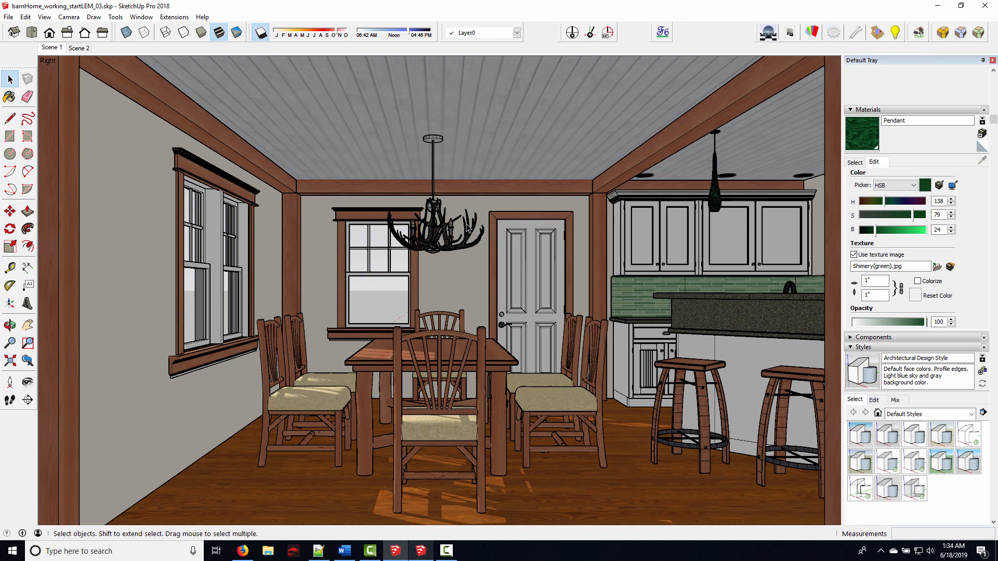
Apply a light power of 0 to the antler chandelier's candle bulb material and return to the Scene 1 view
scroll(468, 229, up, 6)
middle_drag(468, 229, 471, 237)
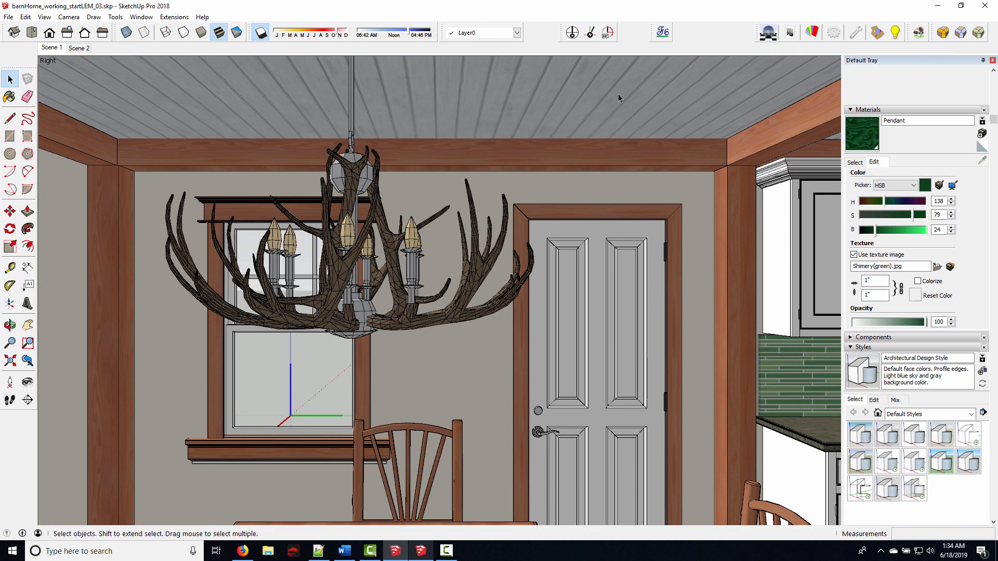
click(804, 38)
click(295, 119)
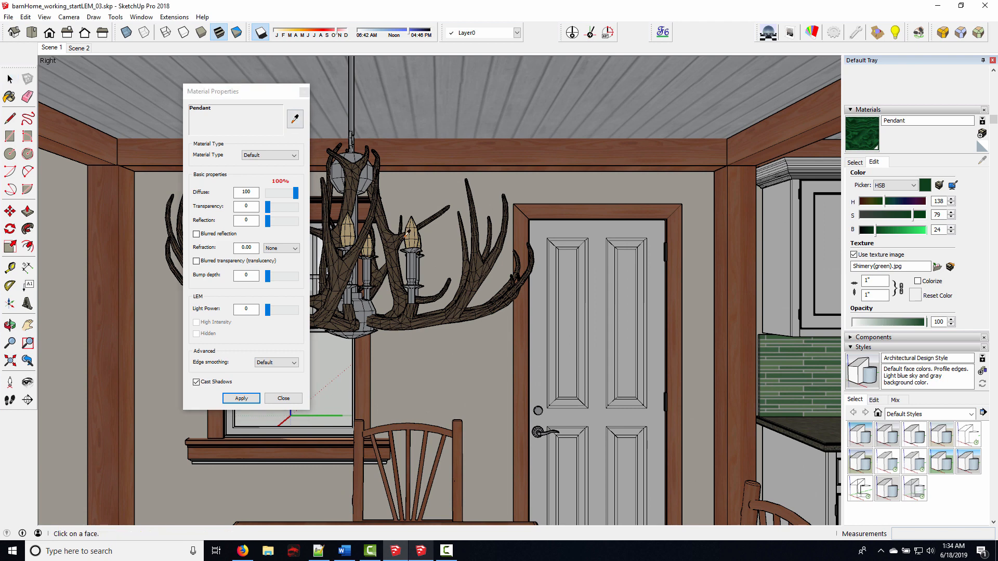
click(412, 233)
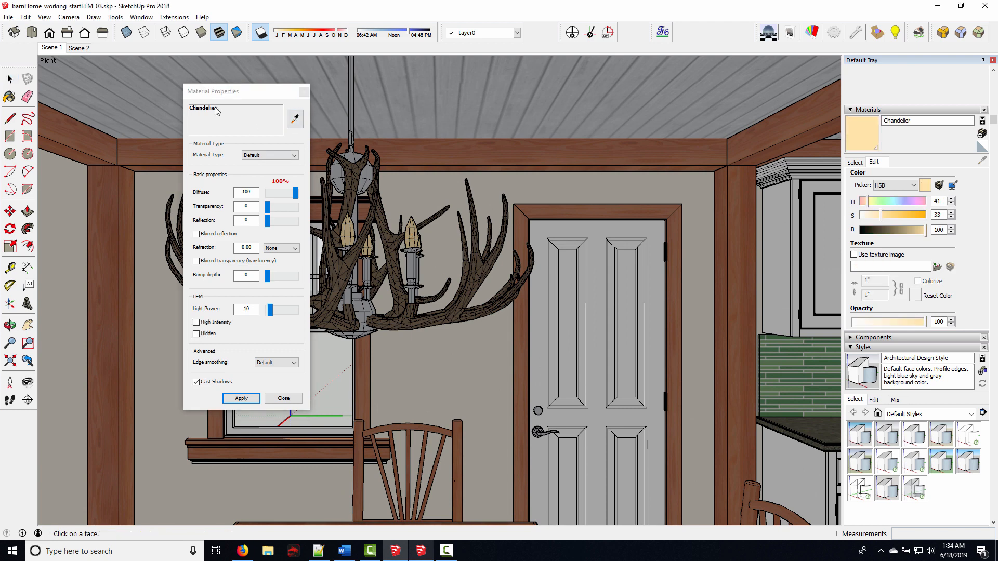
drag(271, 310, 266, 310)
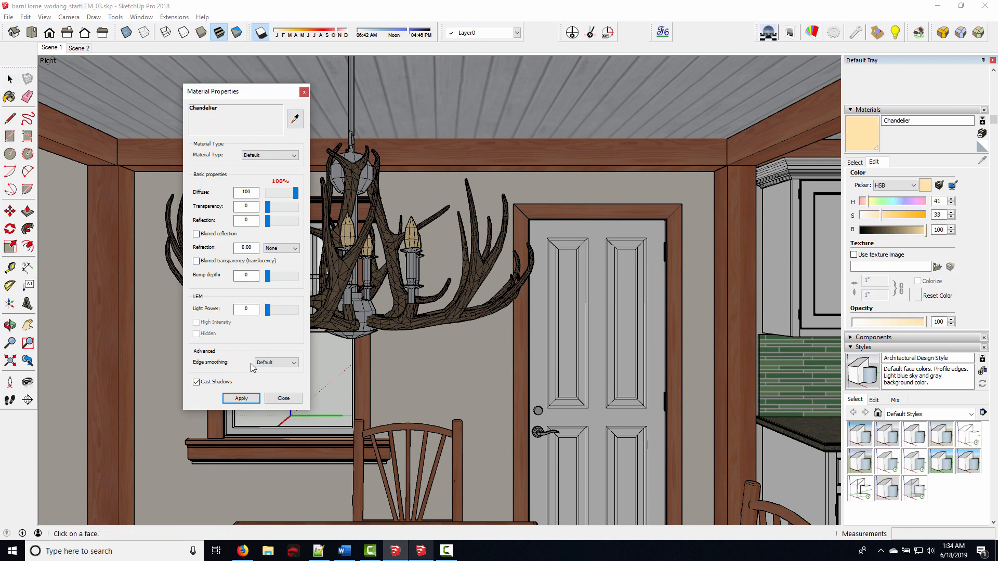
click(245, 397)
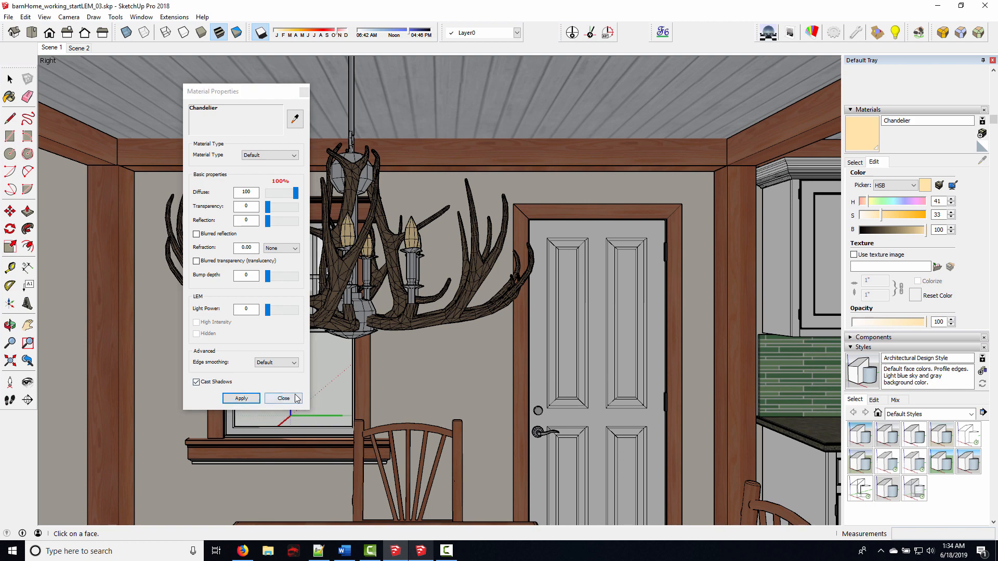
click(296, 398)
scroll(341, 258, down, 5)
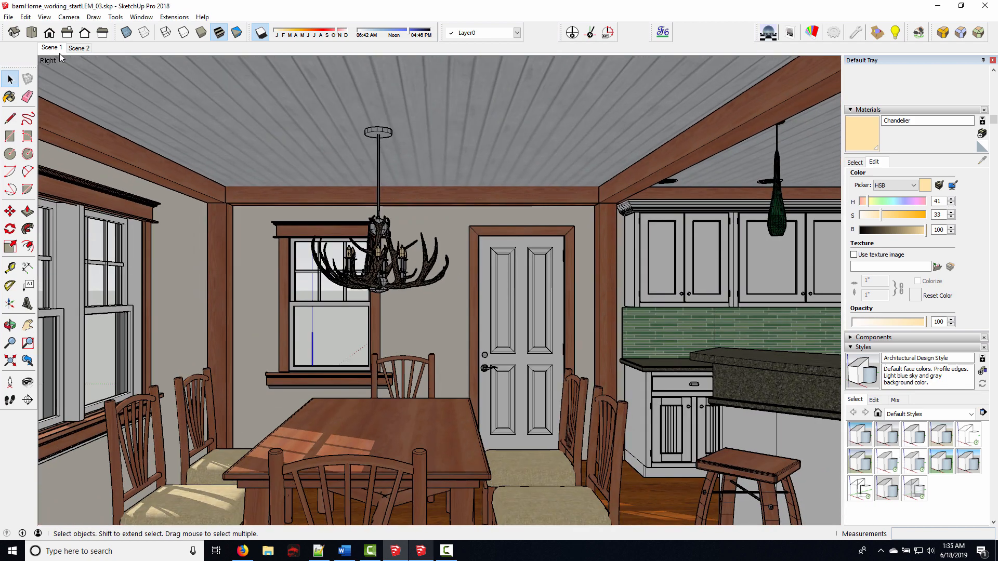
click(59, 52)
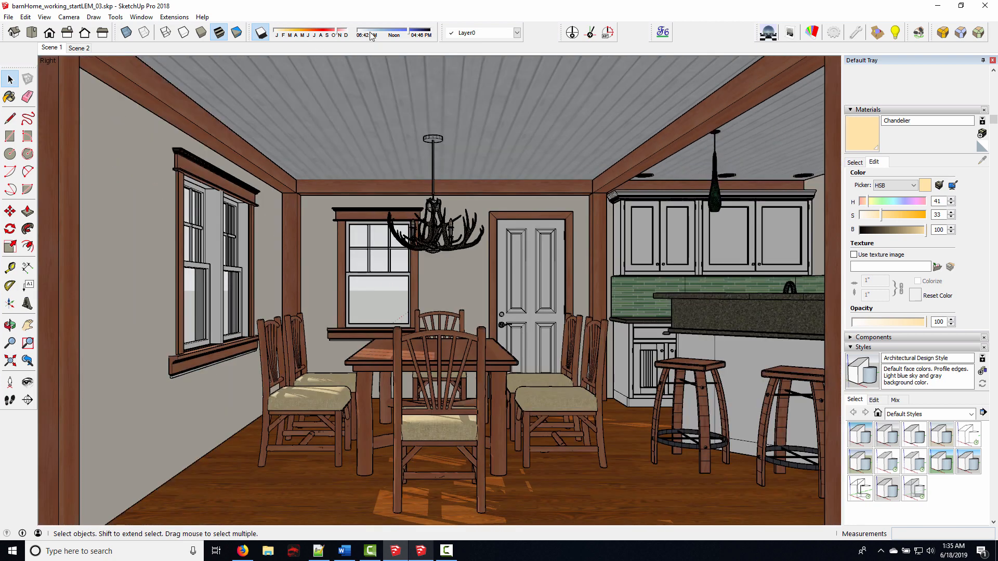
Shift the shadow time to shortly after noon and the date to about late November, and update Scene 1
click(406, 35)
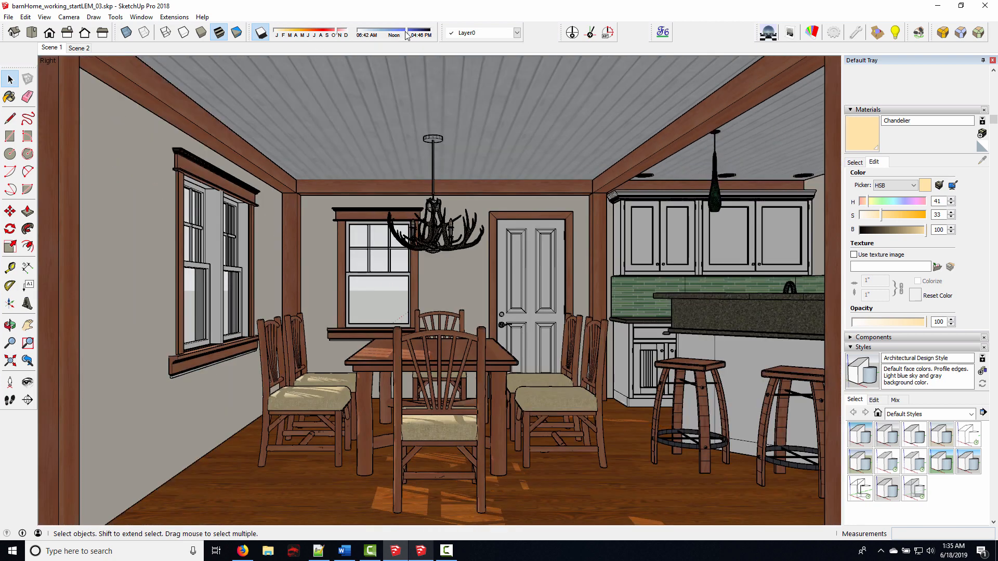
drag(406, 35, 401, 32)
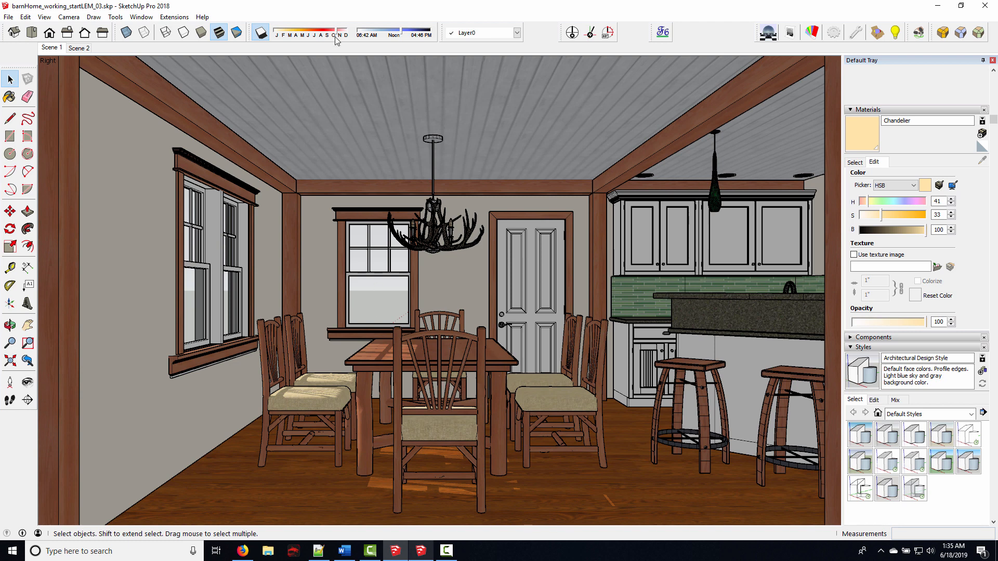
drag(335, 38, 339, 32)
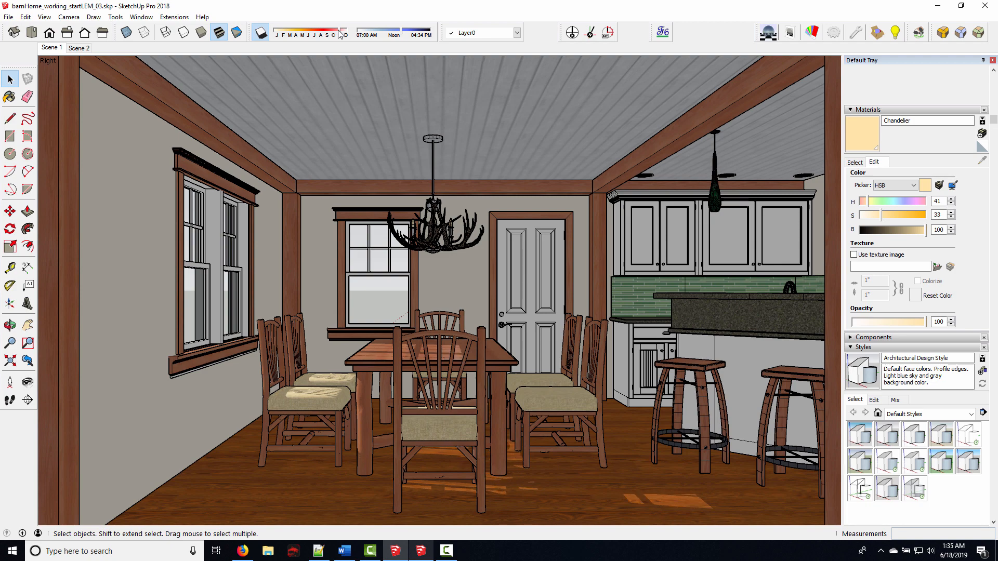
drag(341, 34, 343, 34)
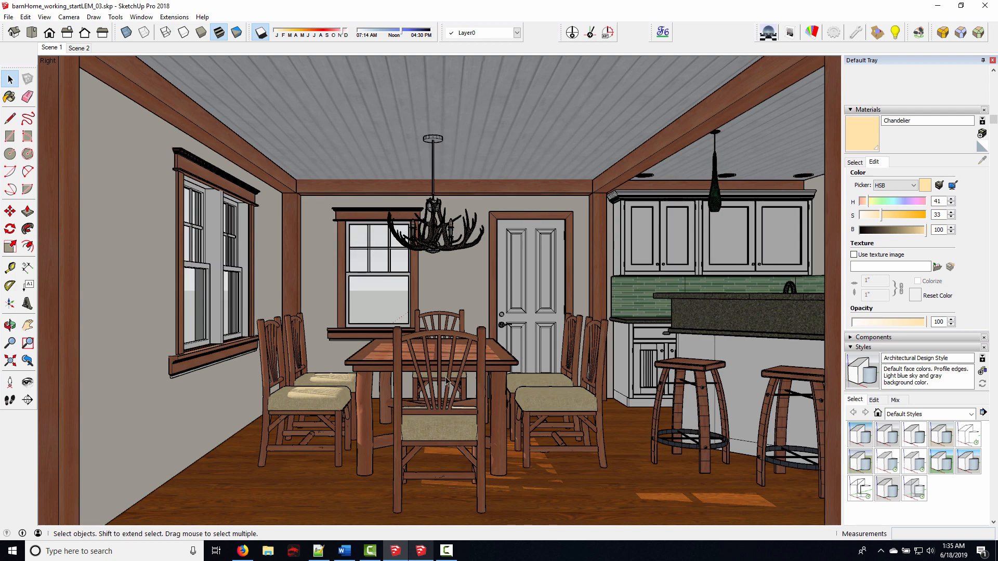
right_click(58, 50)
click(78, 95)
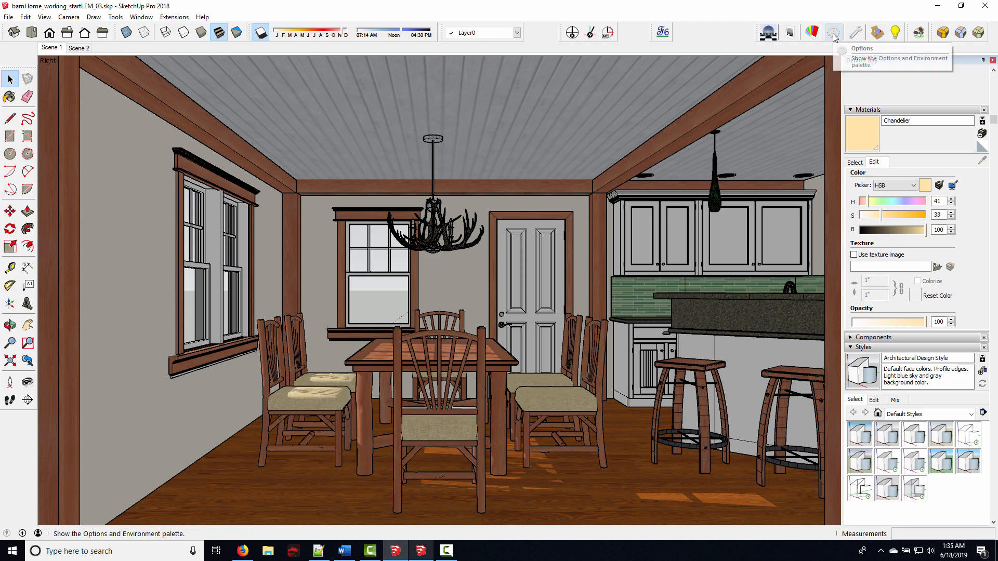
Load the Podium preset 2_interior_bright_default_2.1.pps, raise the Sun/Sky exposure, and save the render options
click(856, 33)
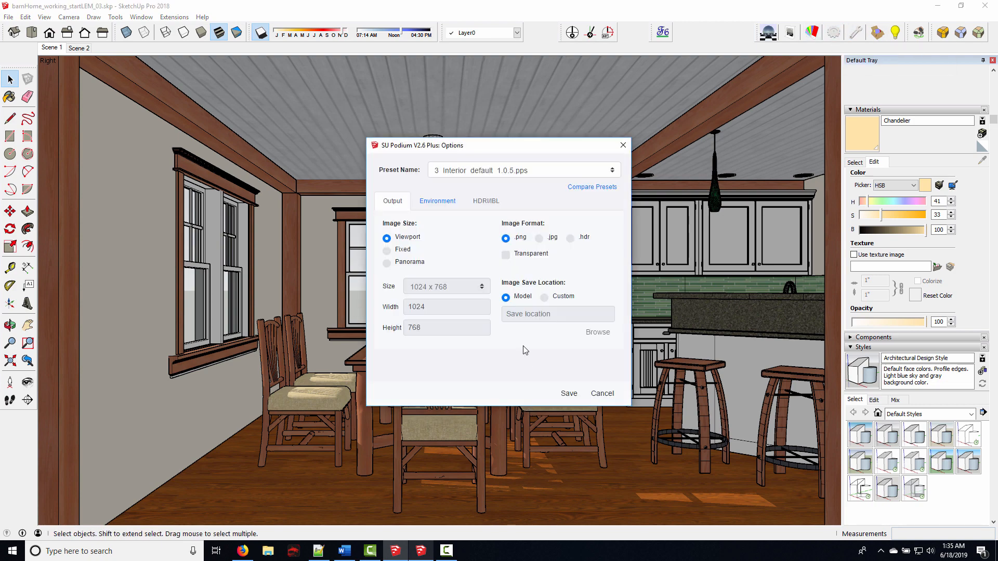
click(613, 170)
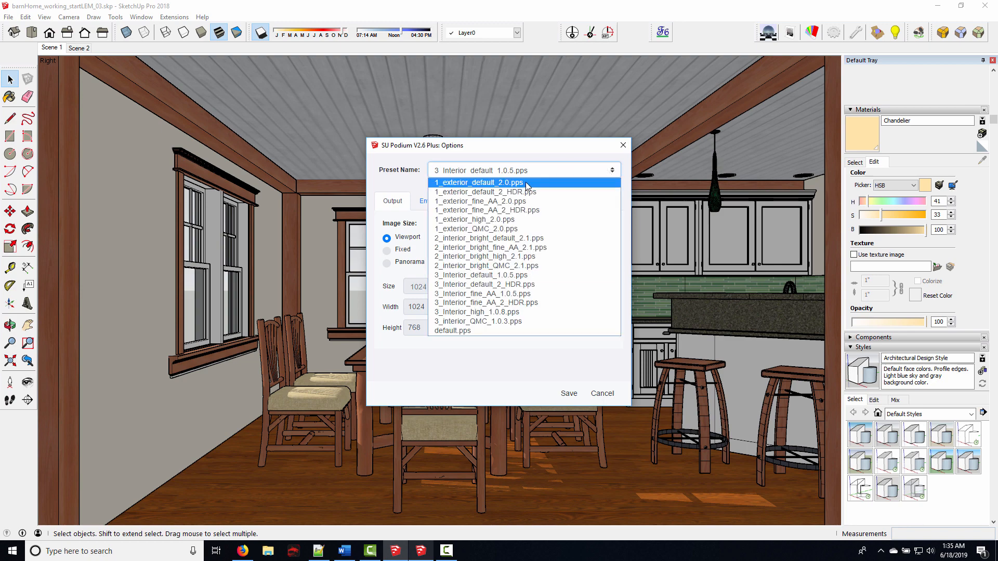
click(489, 239)
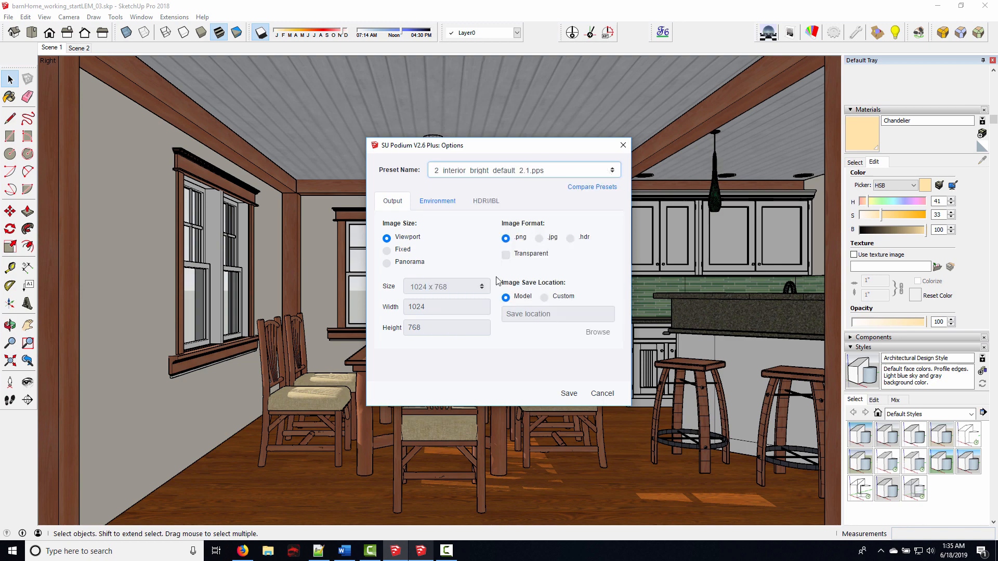
click(443, 206)
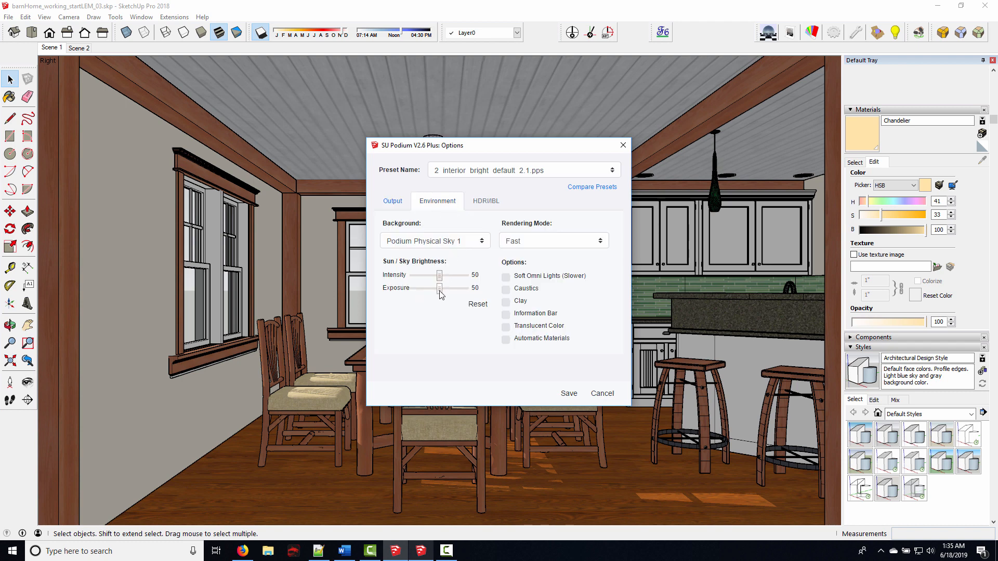
mouse_move(440, 289)
mouse_down()
mouse_move(454, 292)
mouse_move(453, 276)
mouse_move(452, 298)
mouse_up()
click(569, 394)
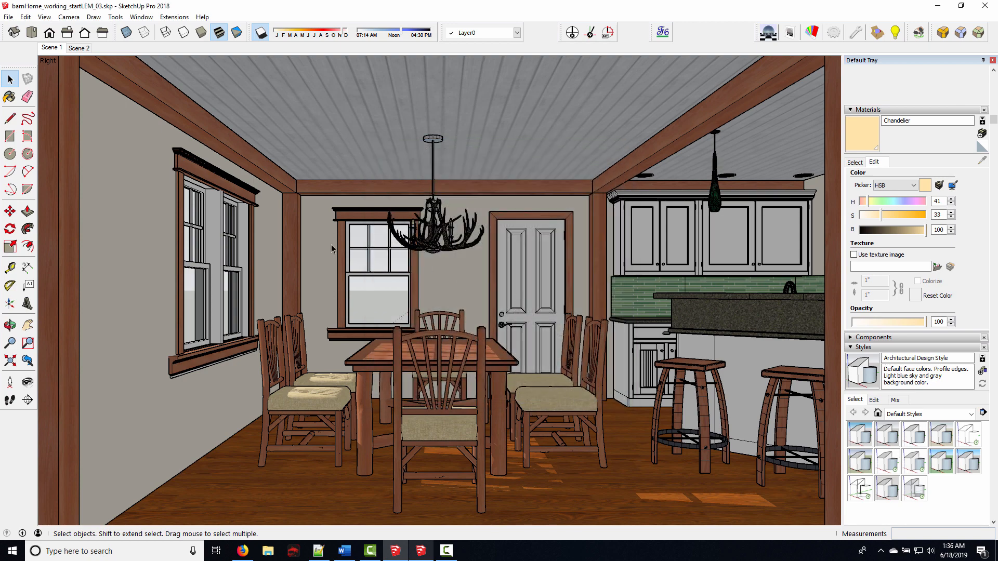
Save the model, render Scene 1 with Podium and open the finished rendering in the Podium Image Editor
click(8, 17)
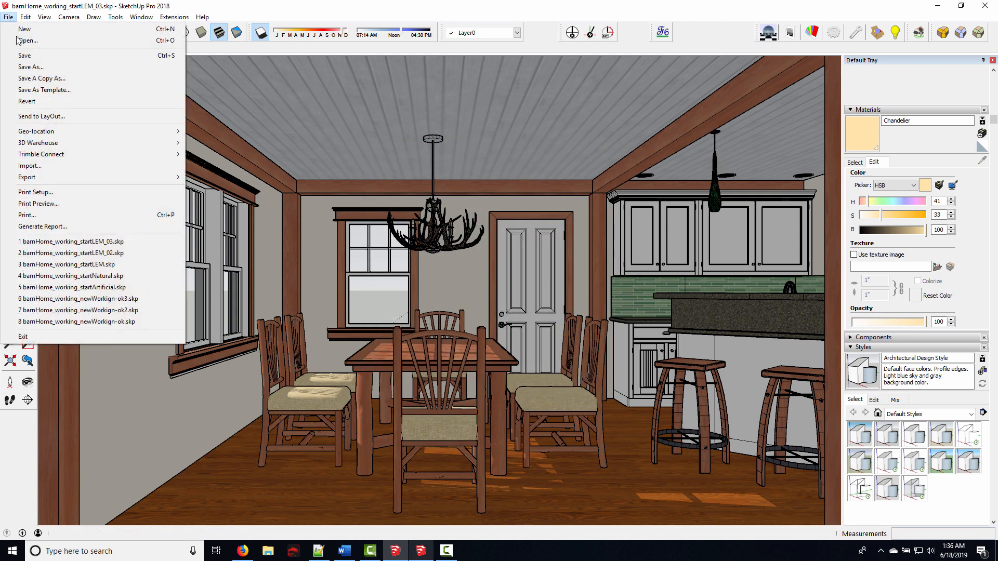
click(57, 61)
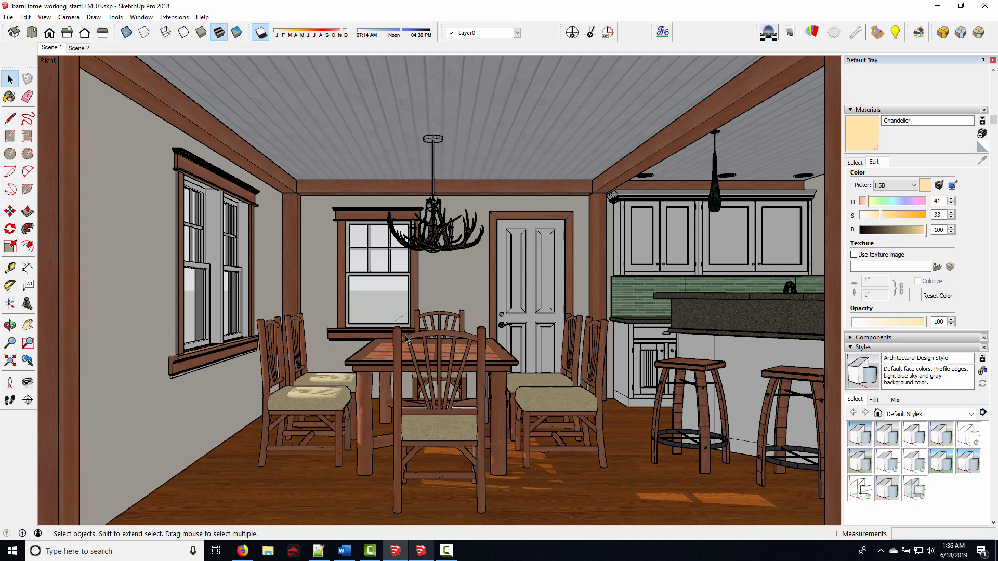
click(768, 32)
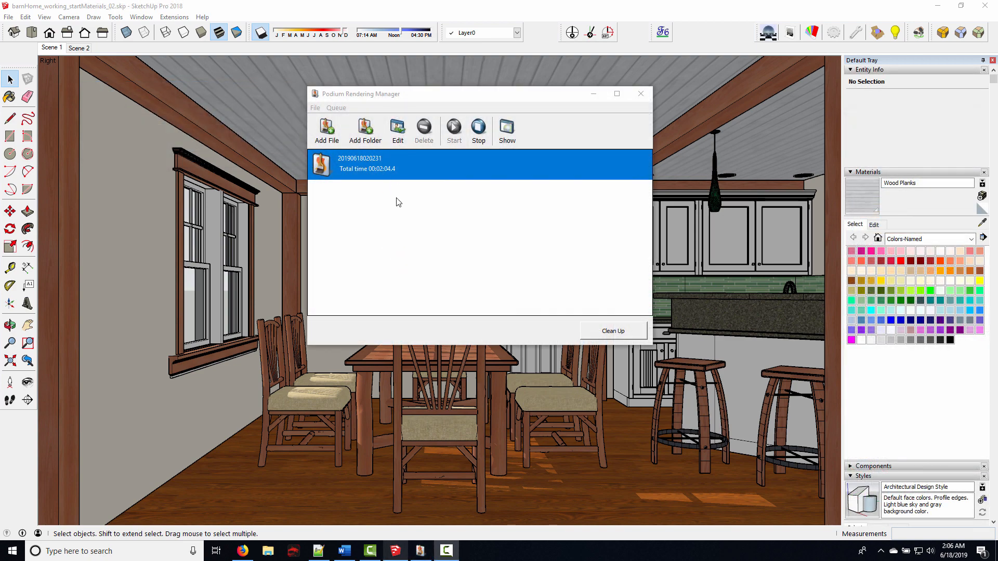
click(397, 129)
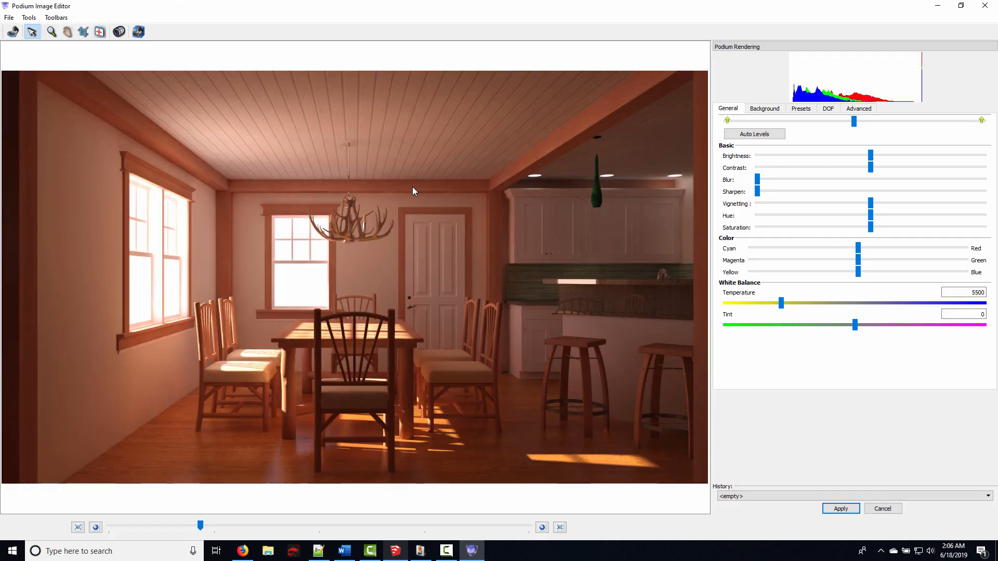
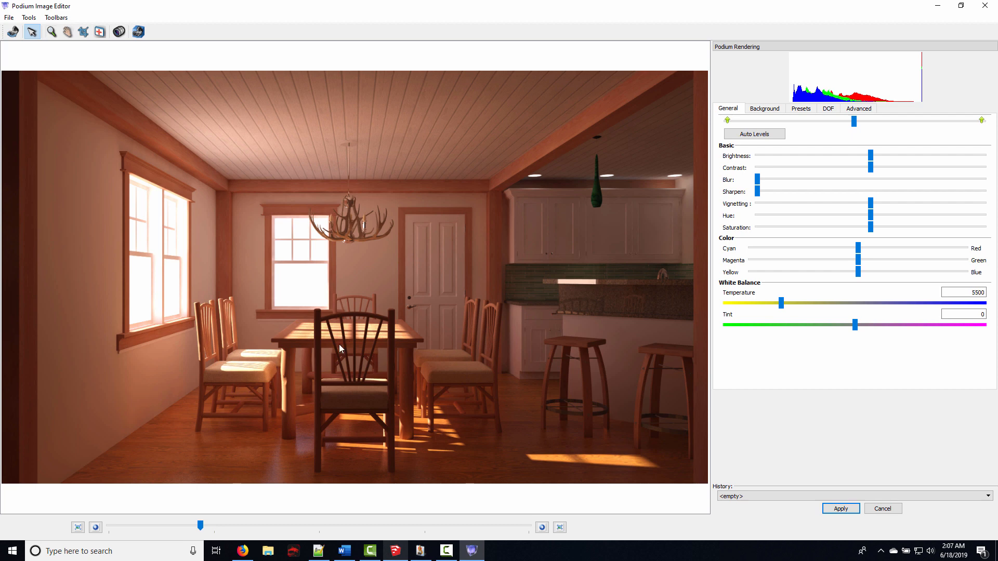
Close the finished rendering, and clear its job from the Podium Rendering Manager before closing the manager
click(984, 10)
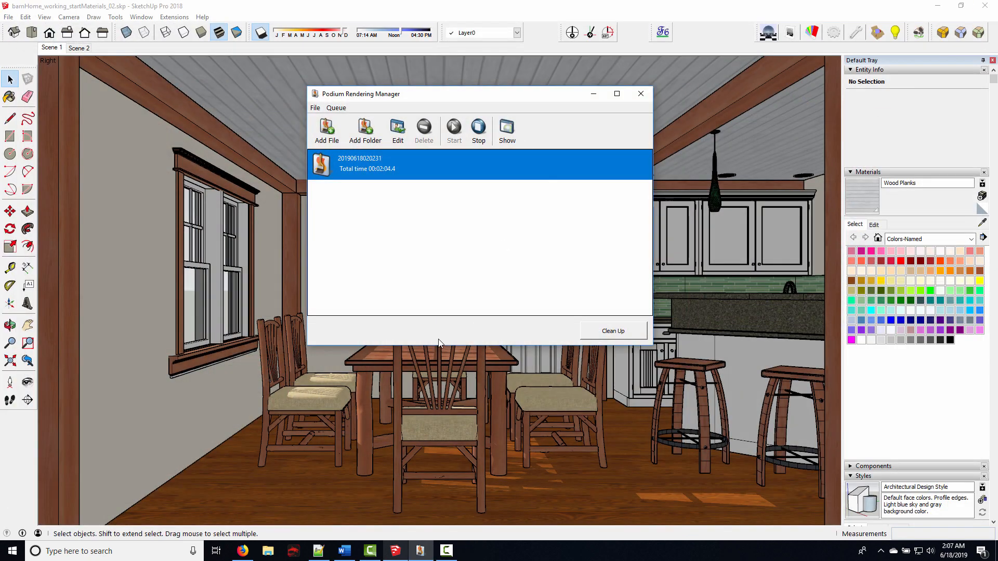
click(615, 331)
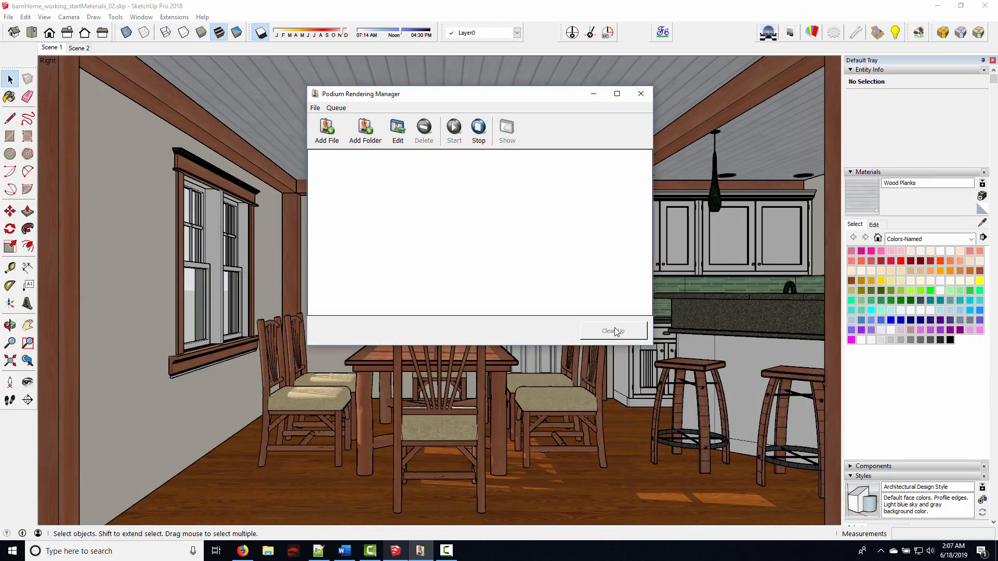
click(641, 94)
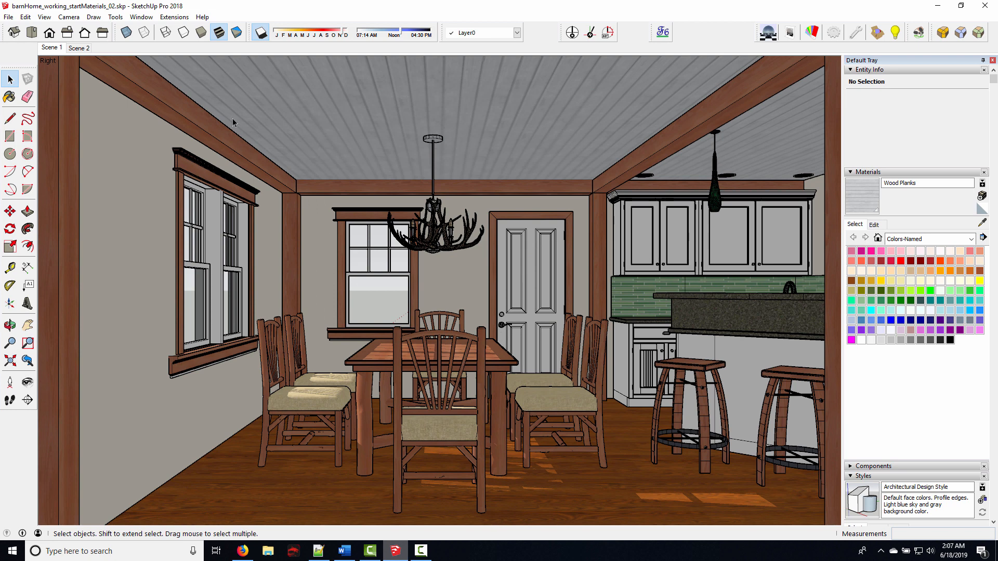
Select all six log chairs around the dining table inside the furniture group
click(443, 339)
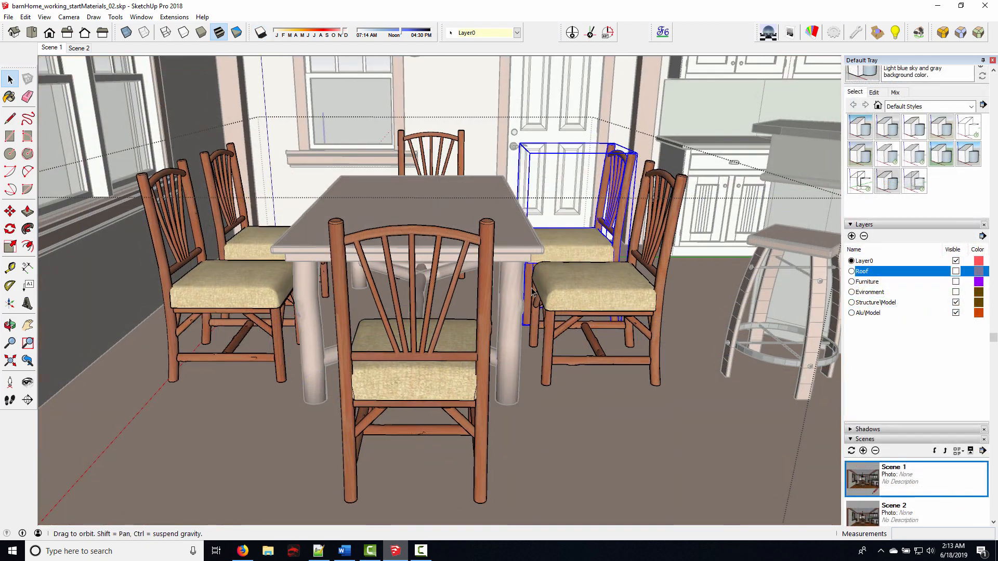
middle_drag(524, 291, 533, 290)
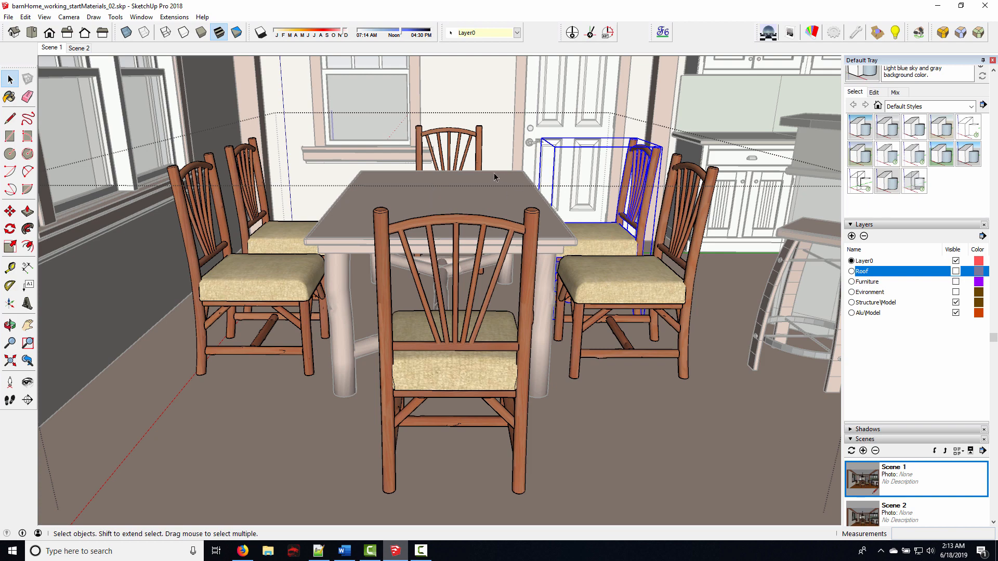
middle_drag(494, 173, 472, 161)
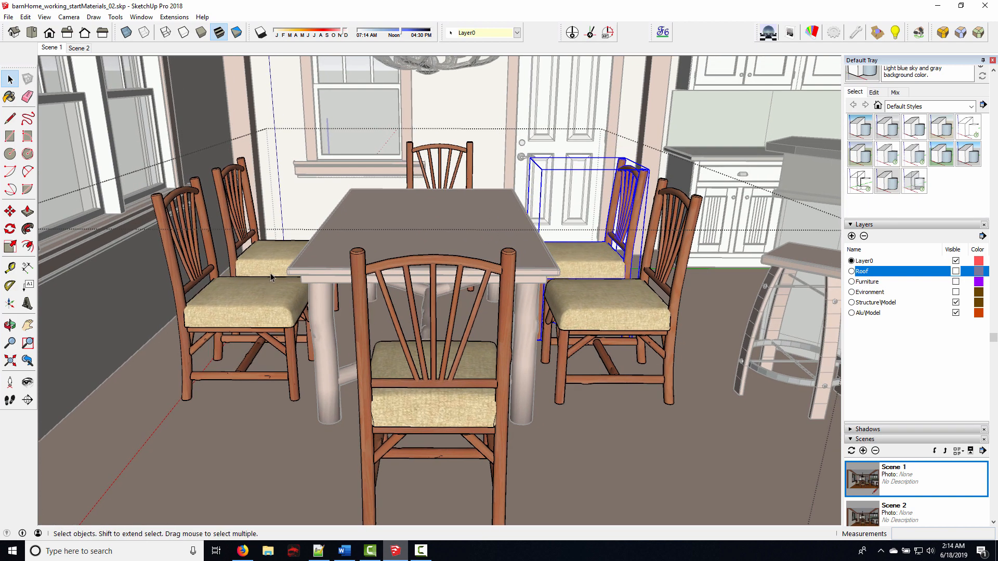
click(183, 18)
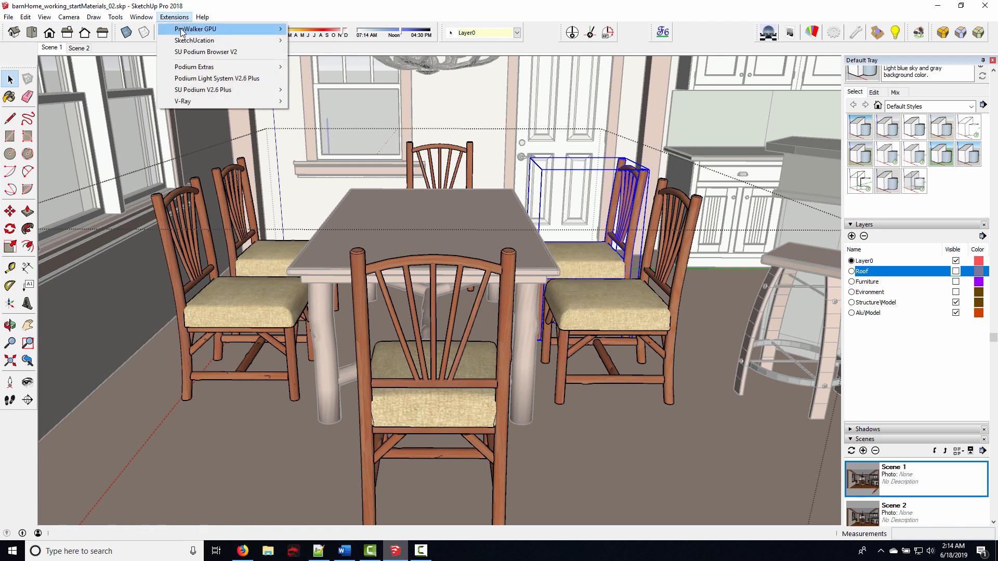
mouse_move(185, 67)
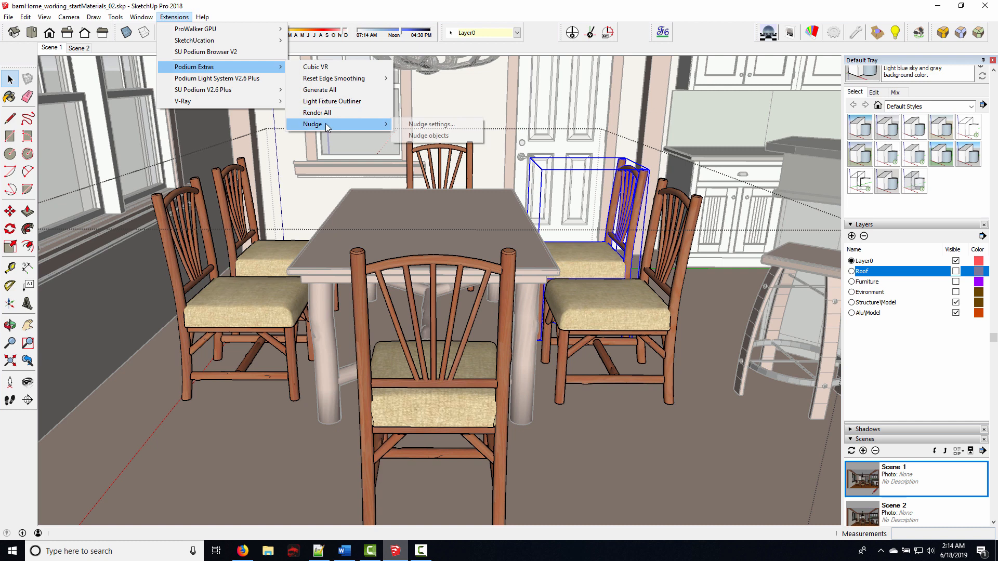
click(623, 310)
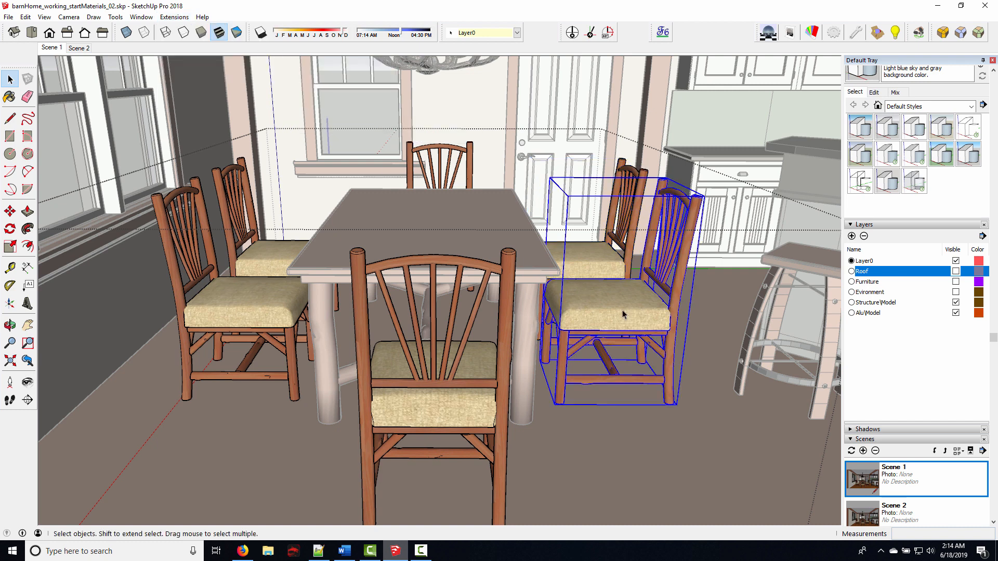
shift+click(601, 258)
shift+click(450, 166)
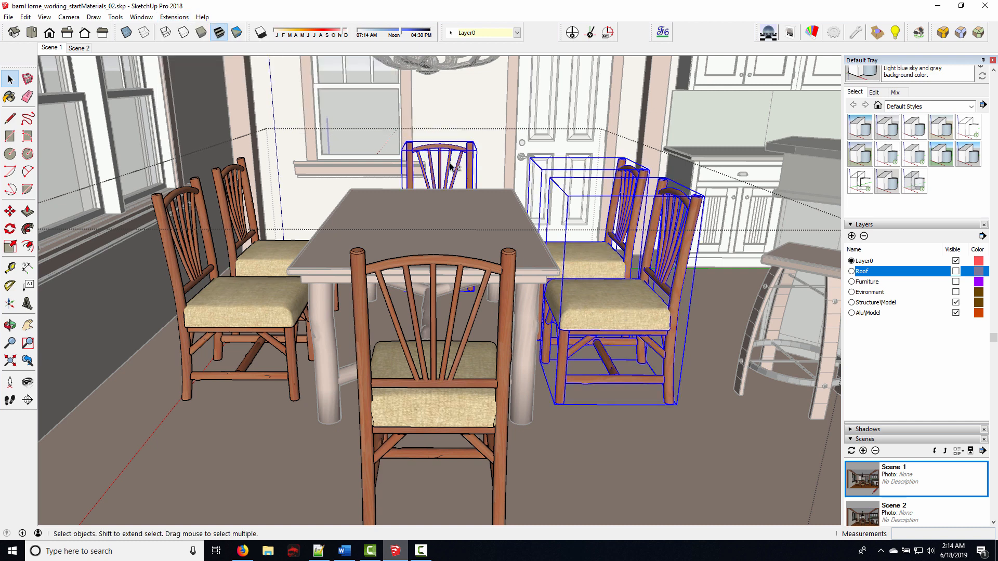
shift+click(249, 195)
shift+click(210, 289)
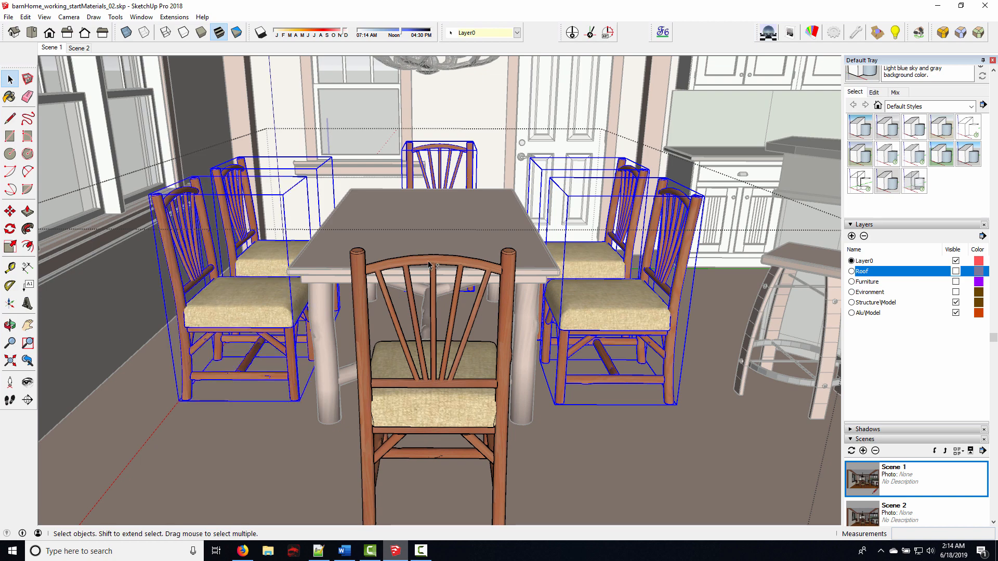
shift+click(430, 266)
middle_drag(429, 266, 405, 260)
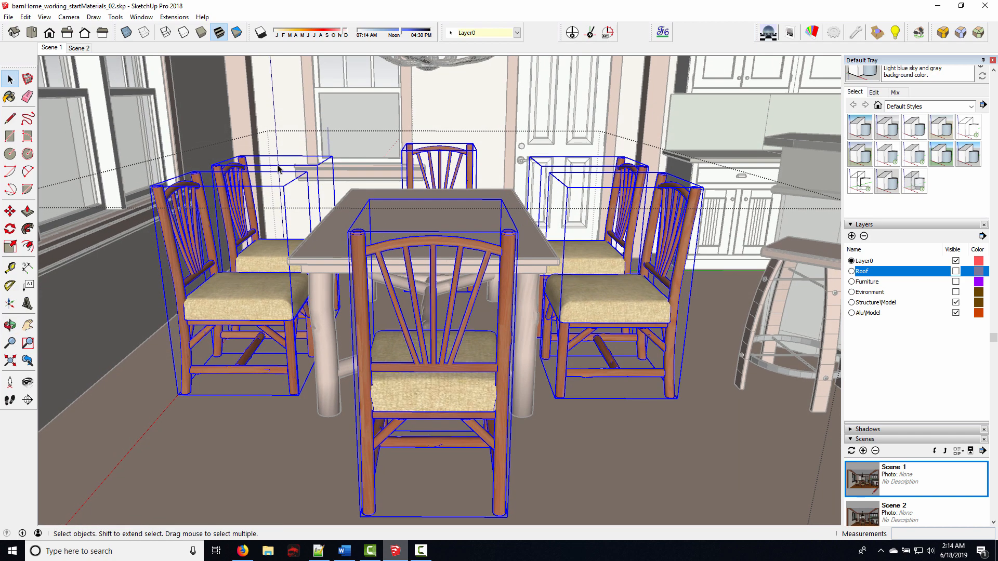
Open the Podium Extras Nudge settings for the selected dining chairs
click(174, 16)
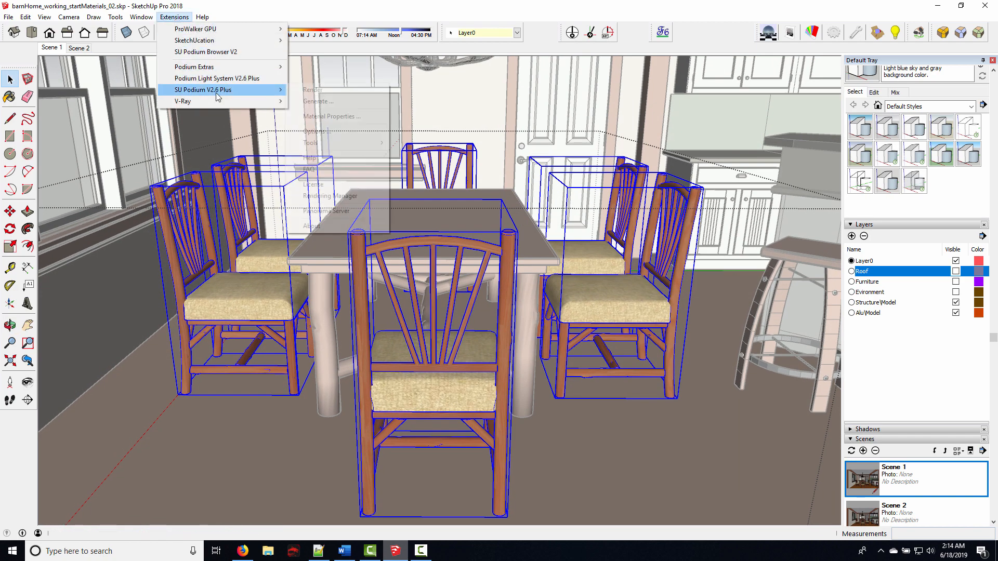
mouse_move(222, 72)
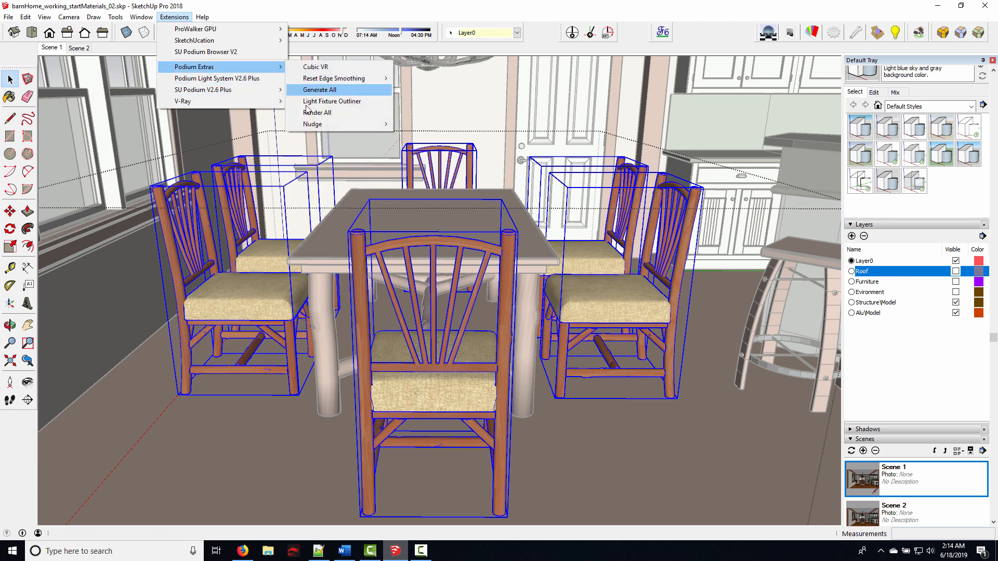
mouse_move(320, 124)
click(446, 126)
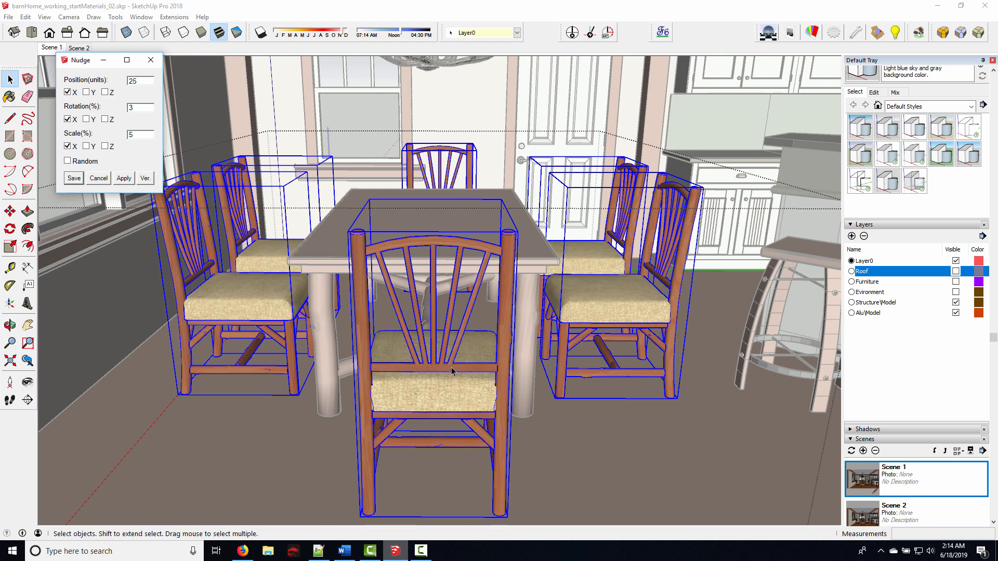
Move the six selected chairs 2 mm upward off the floor
mouse_move(388, 290)
middle_down()
mouse_move(404, 258)
mouse_move(363, 234)
mouse_move(374, 234)
mouse_move(372, 216)
middle_up()
scroll(404, 259, up, 6)
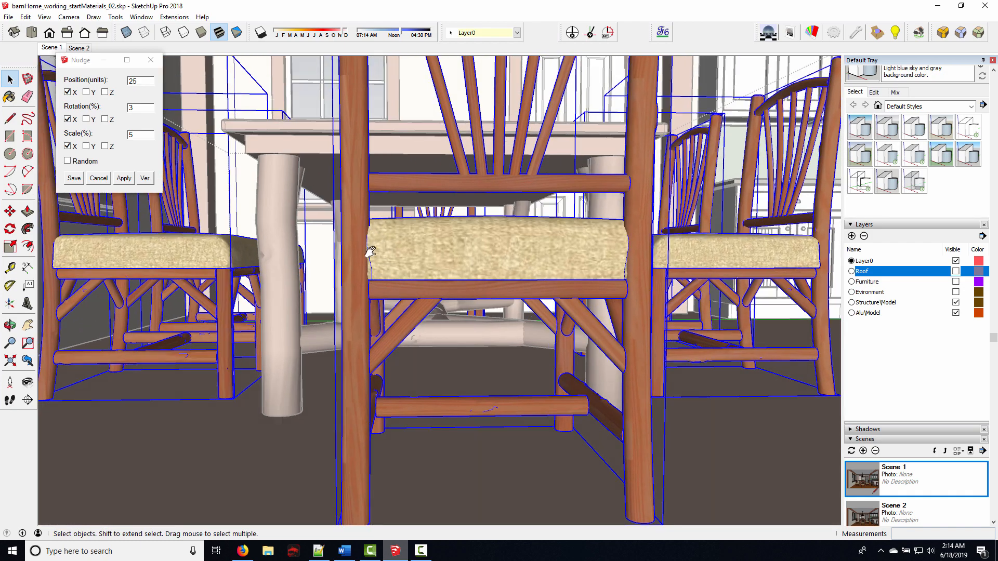
middle_drag(364, 364, 362, 315)
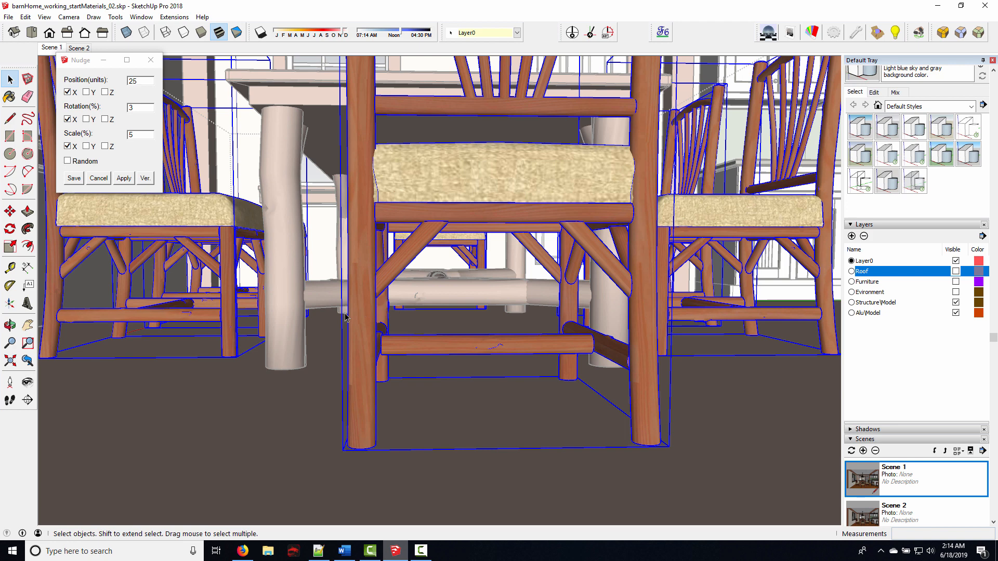
click(11, 212)
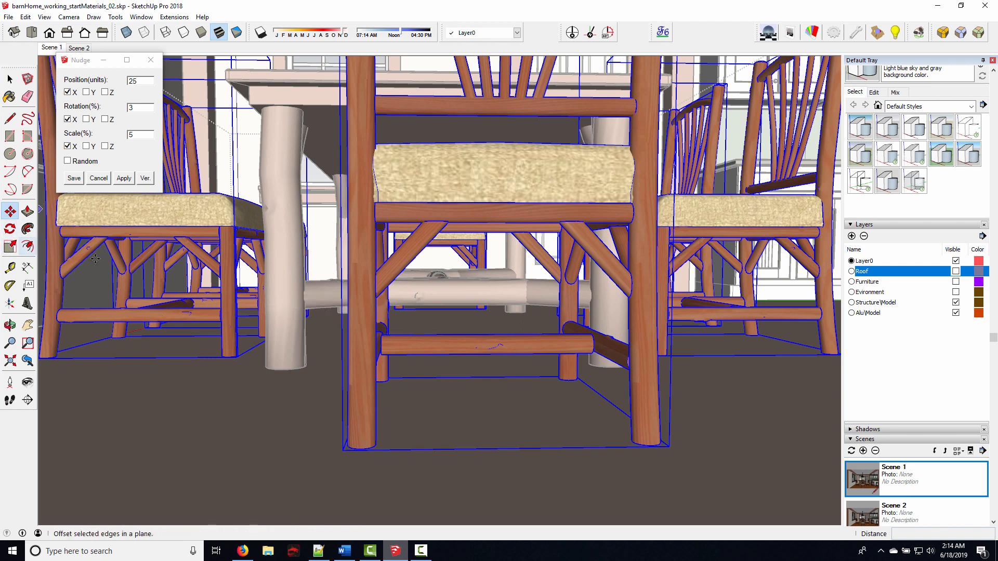
click(323, 269)
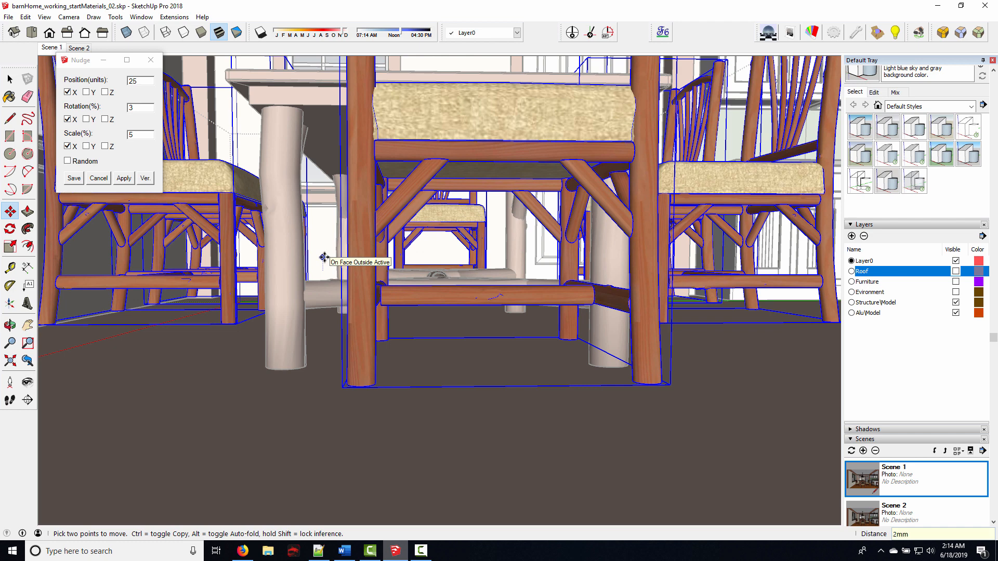
key(Return)
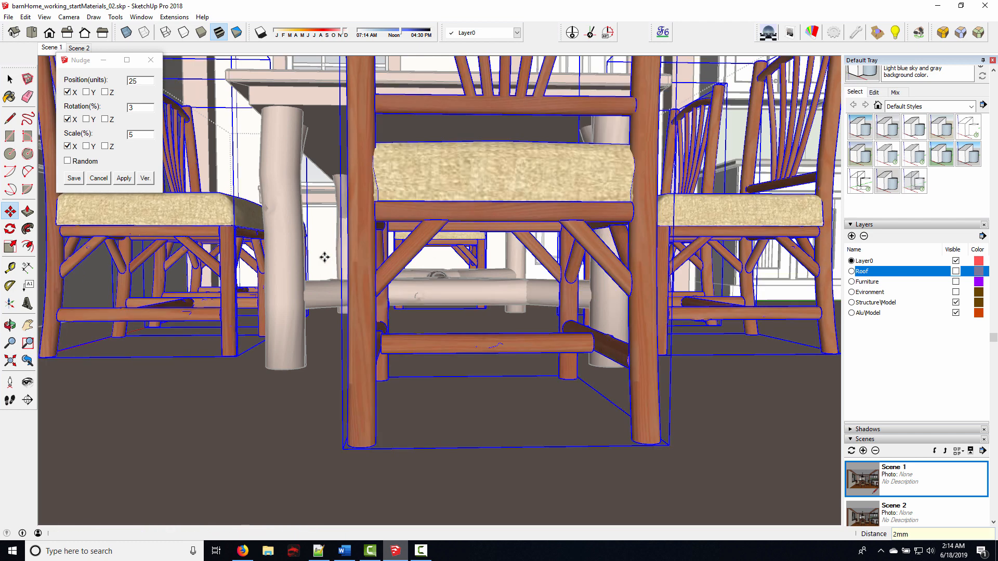
Clear the selection and reselect all six dining chairs around the table
key(ctrl+t)
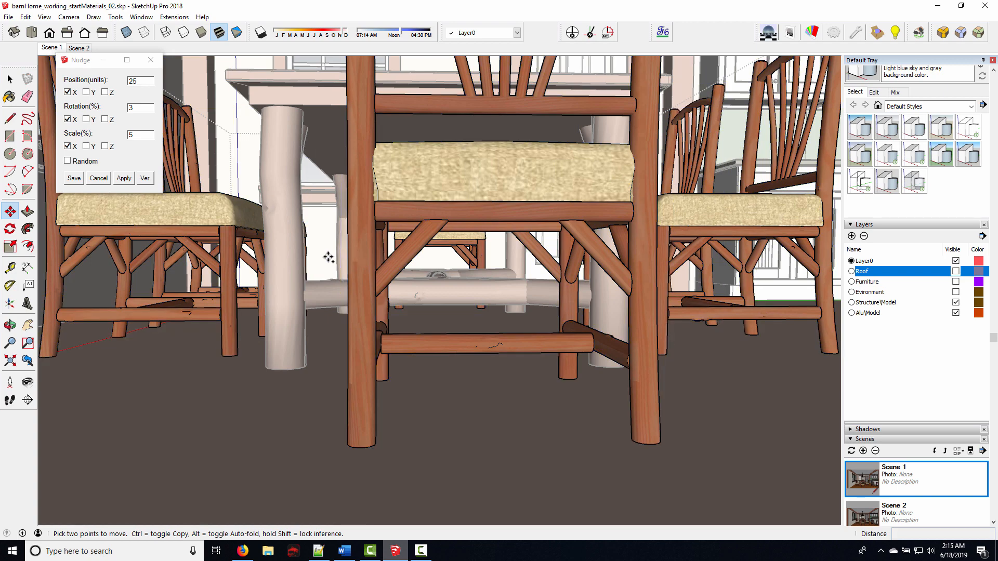
middle_drag(328, 162, 325, 237)
scroll(325, 237, down, 4)
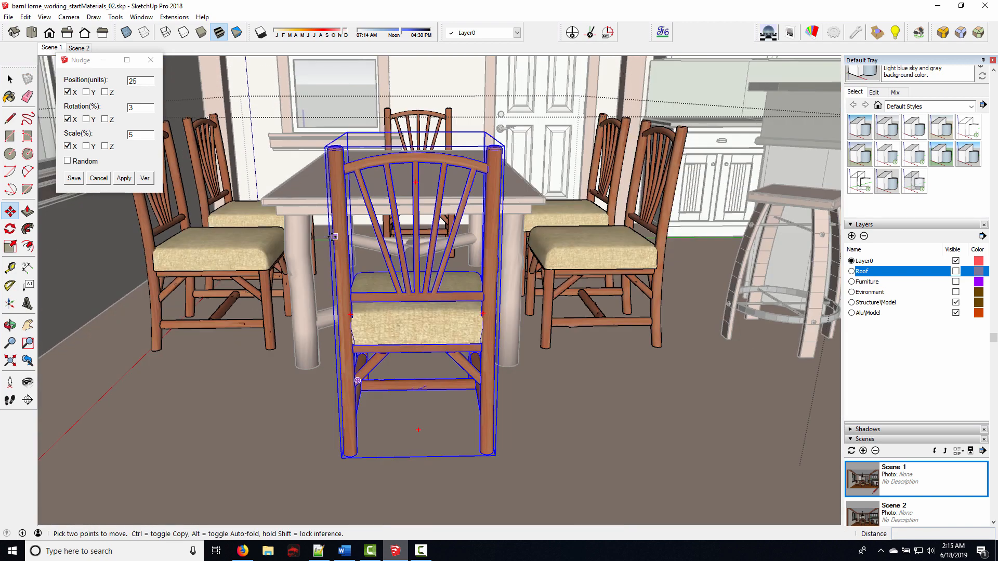
middle_drag(378, 221, 419, 370)
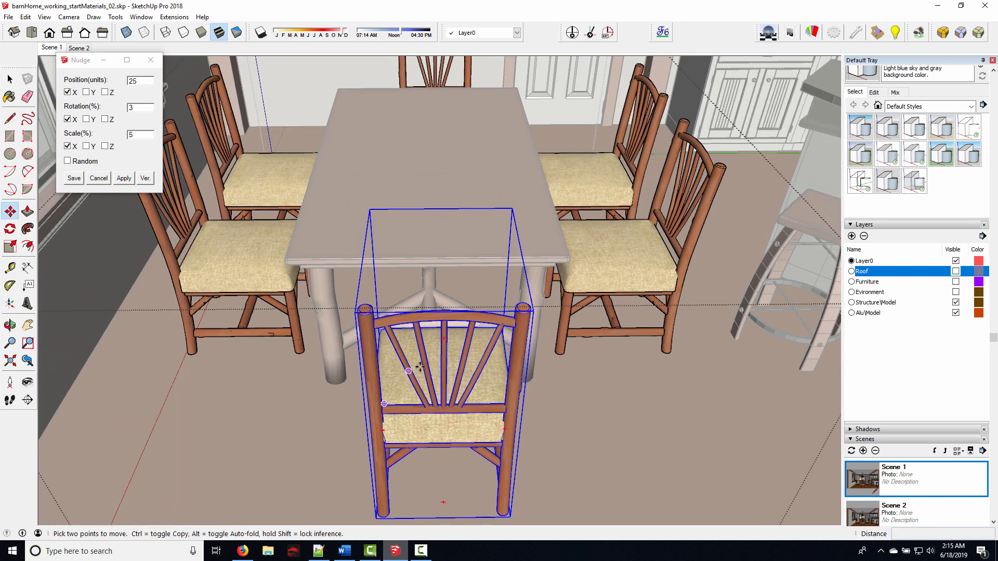
key(space)
click(422, 320)
shift+click(241, 259)
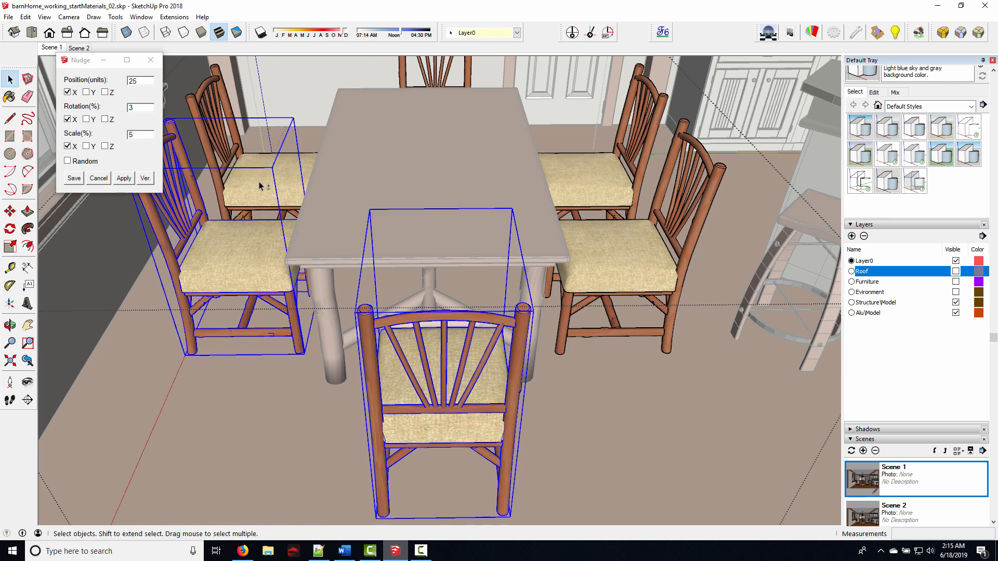
shift+click(310, 163)
shift+click(588, 198)
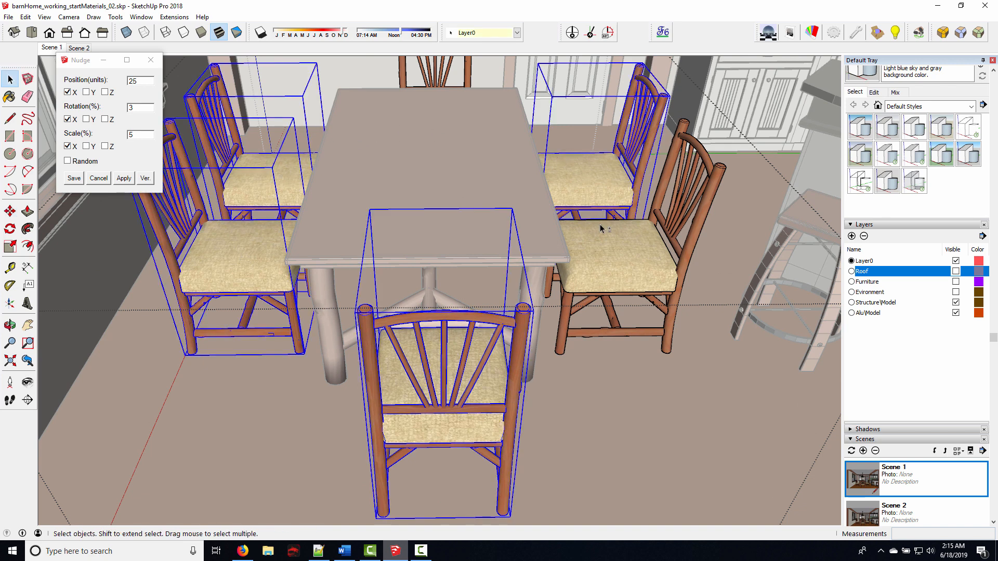
shift+click(609, 249)
scroll(475, 193, down, 2)
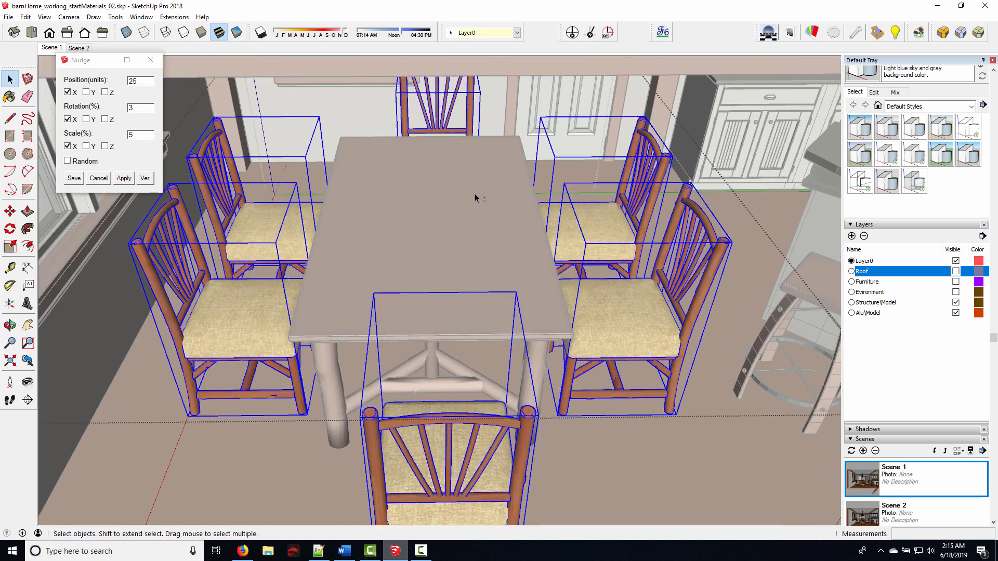
middle_drag(477, 199, 480, 164)
scroll(506, 252, up, 1)
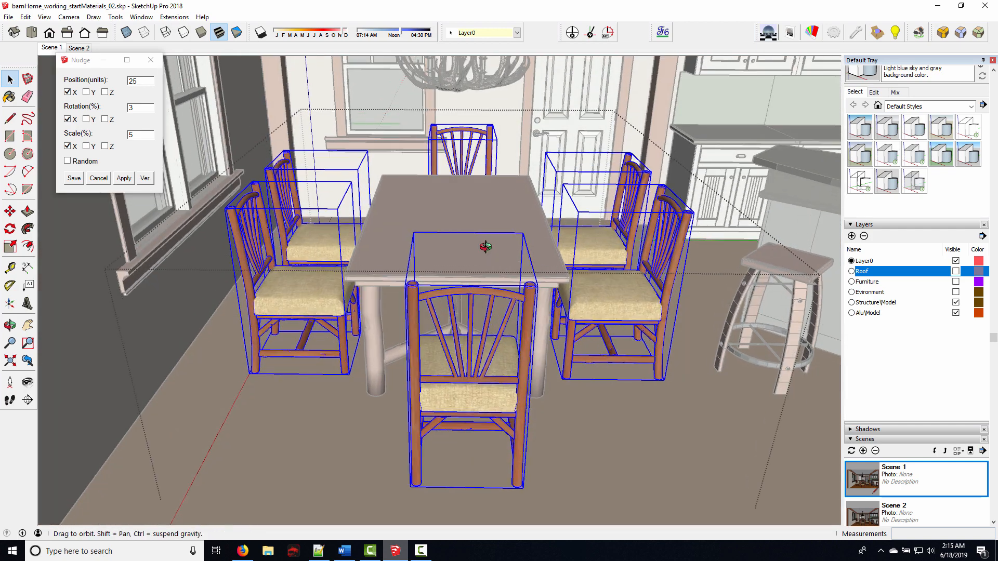
middle_drag(486, 248, 495, 222)
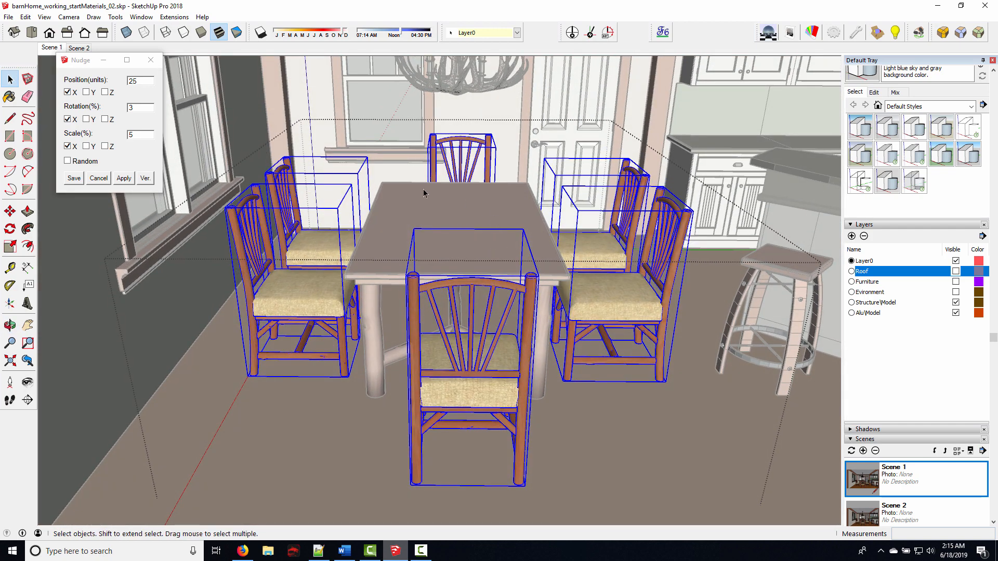
Set the Nudge position value to 1 and disable the X axis for both position and scale
click(84, 84)
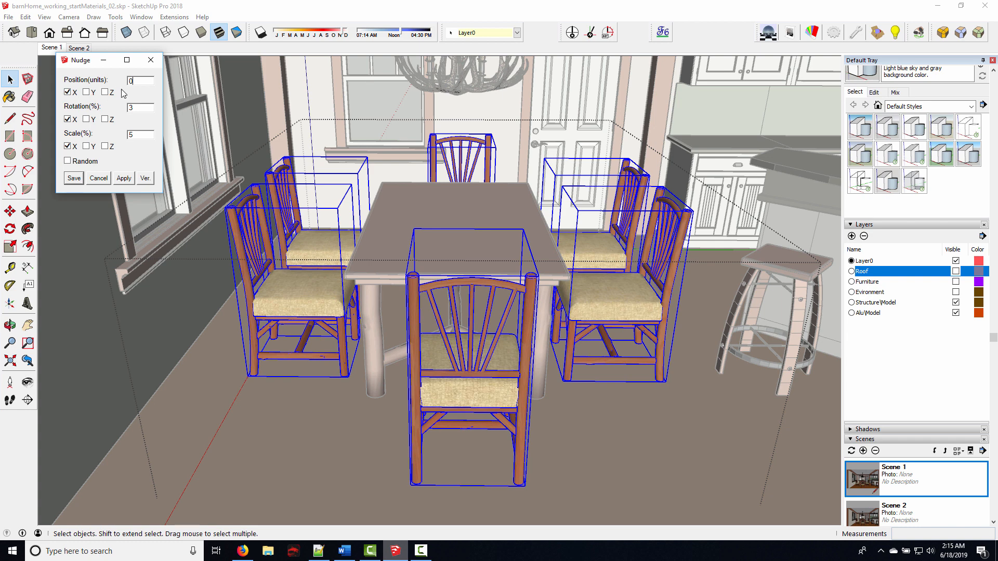
click(67, 92)
click(68, 146)
text(1)
Limit the Nudge rotation to the Z axis with Random enabled, adjust the rotation percentage, and save the settings
click(106, 120)
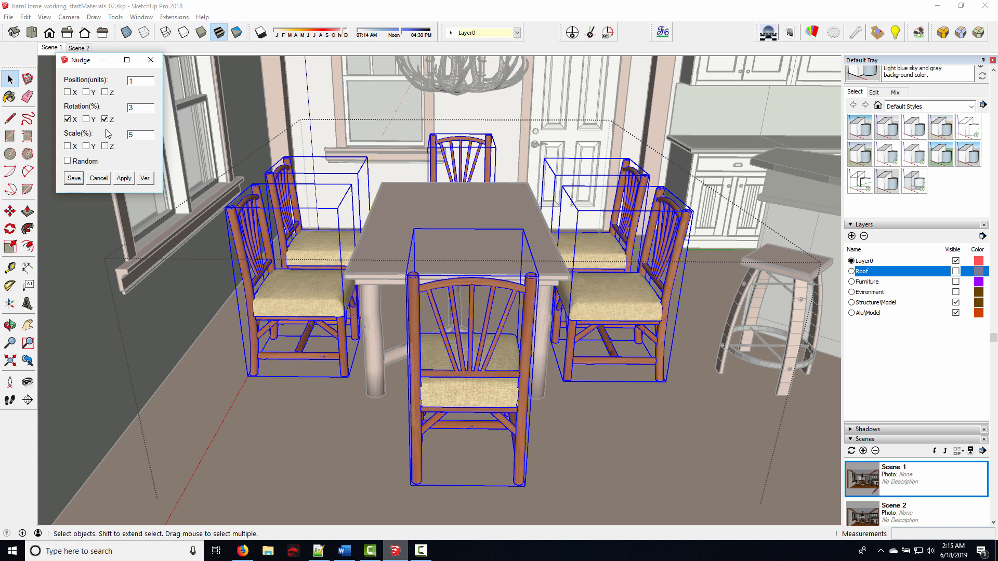
click(68, 120)
middle_drag(433, 387, 463, 354)
double_click(147, 108)
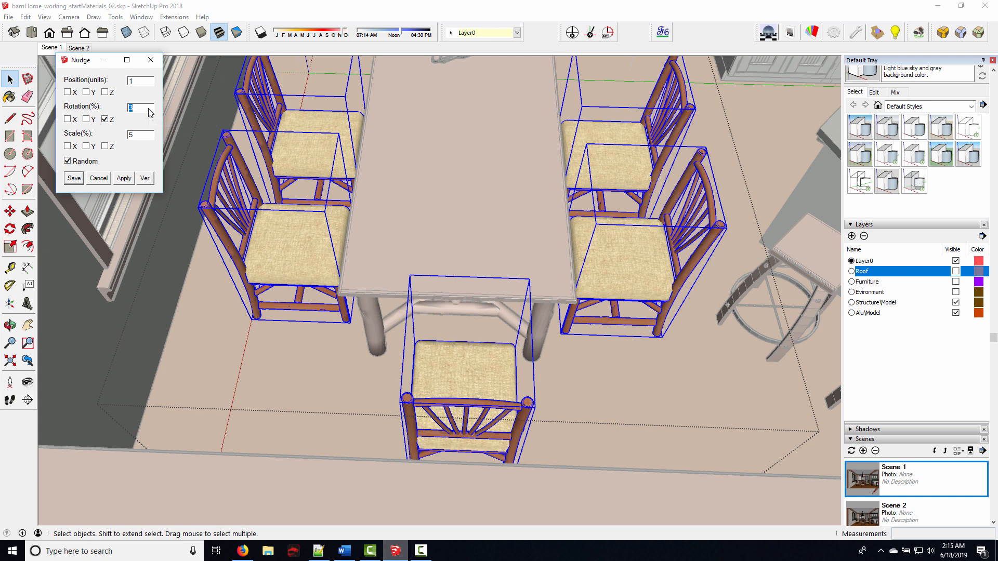
click(142, 108)
click(75, 179)
Apply Nudge objects to the six selected chairs to rotate them randomly around the table
middle_drag(233, 235, 291, 278)
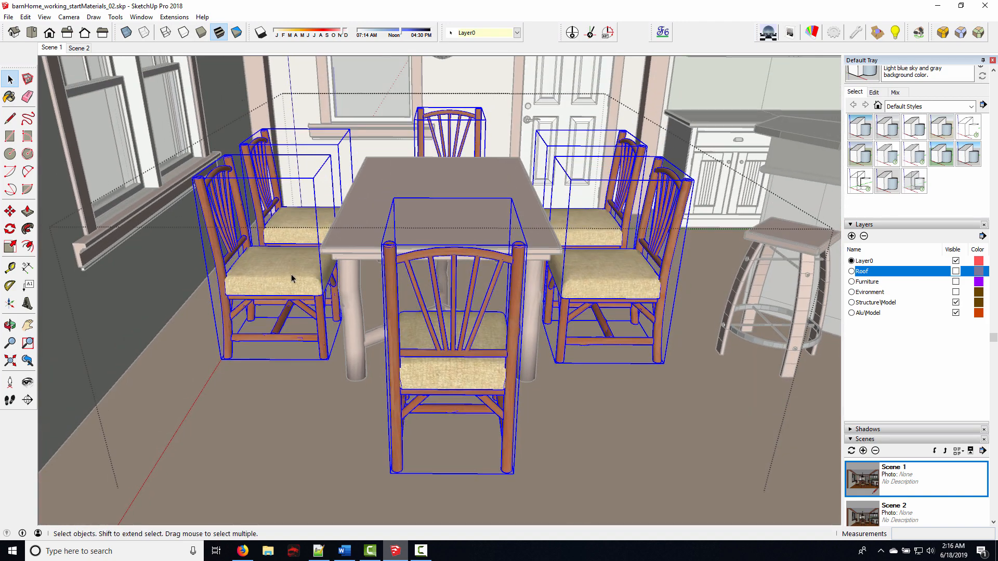
right_click(292, 275)
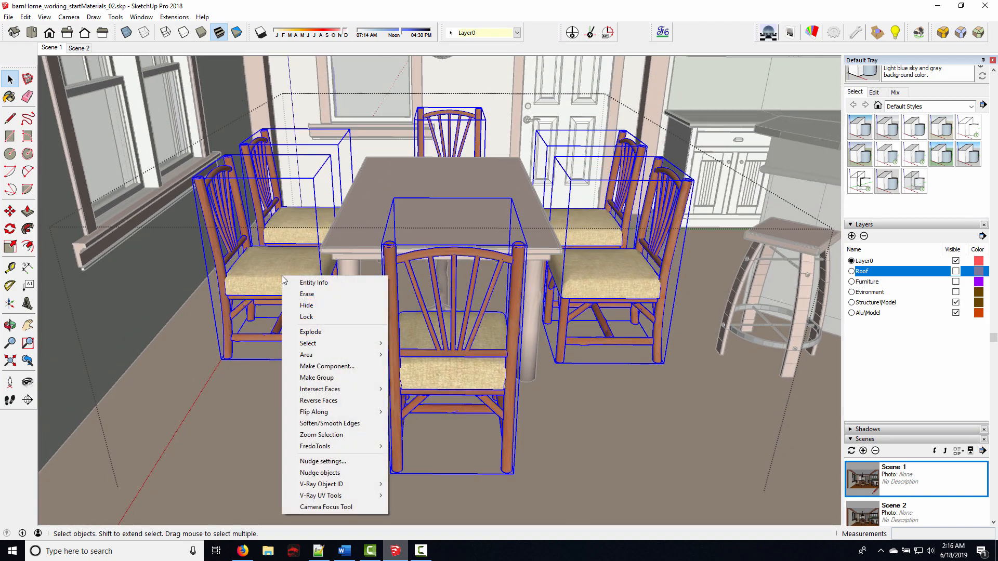
click(328, 472)
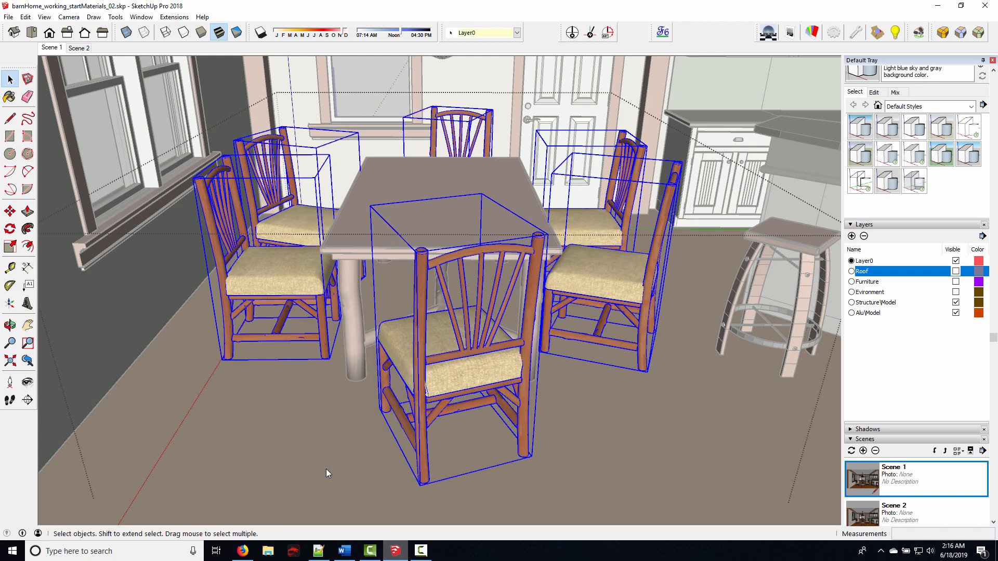
Set the Nudge rotation to 6% for the six selected chairs and save the settings
middle_drag(498, 291, 478, 247)
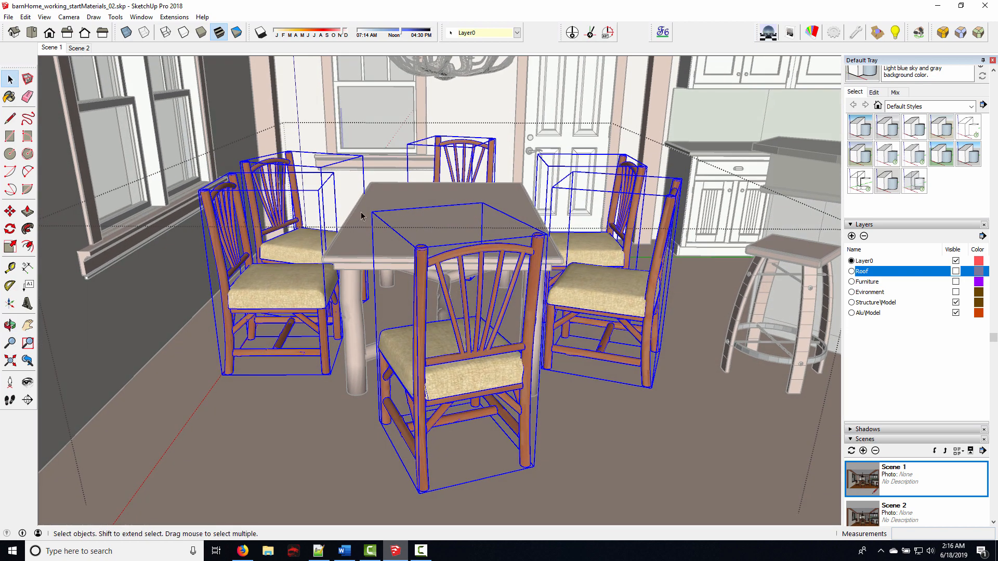
middle_drag(363, 230, 446, 298)
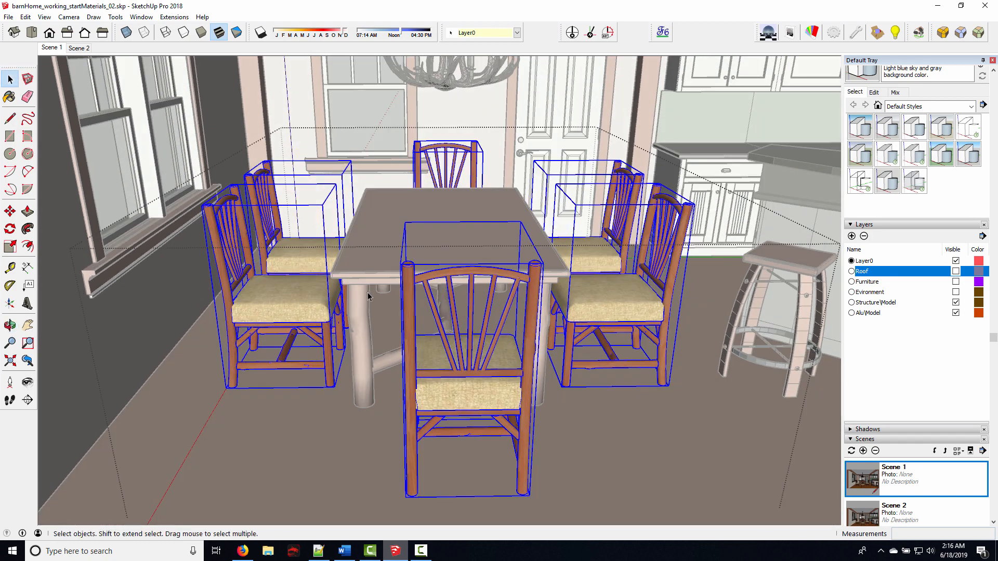
right_click(281, 296)
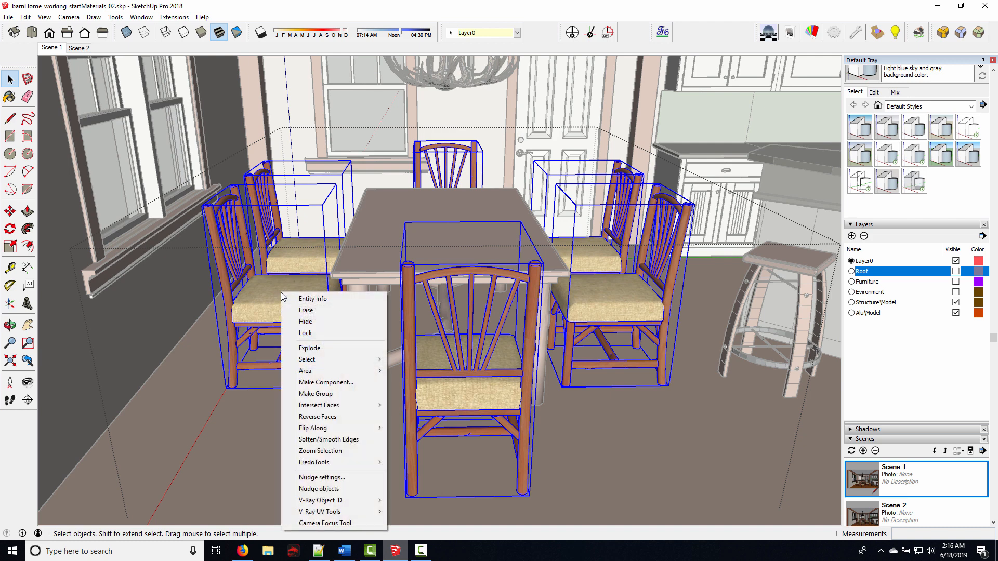
click(334, 477)
drag(148, 107, 102, 114)
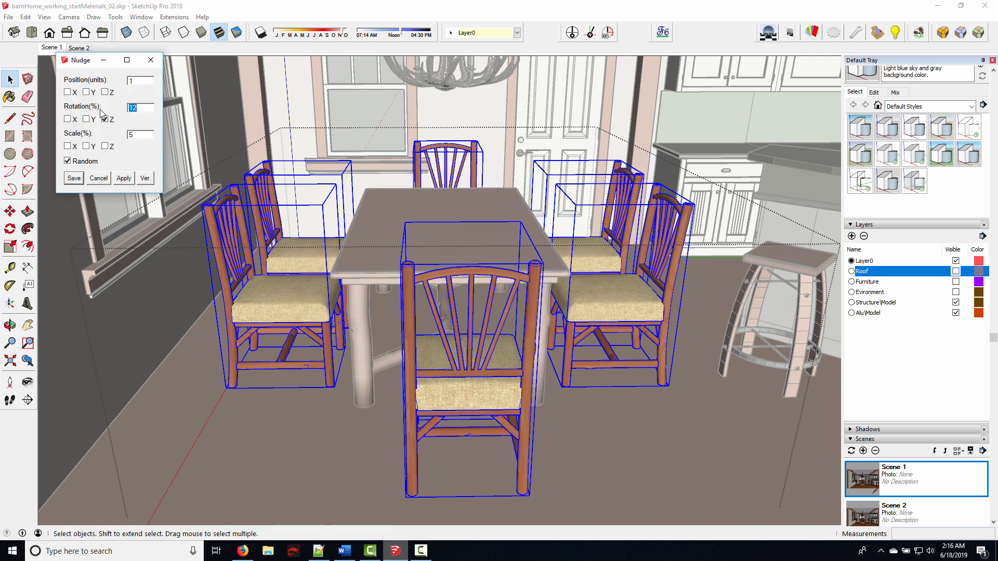
text(6)
click(78, 178)
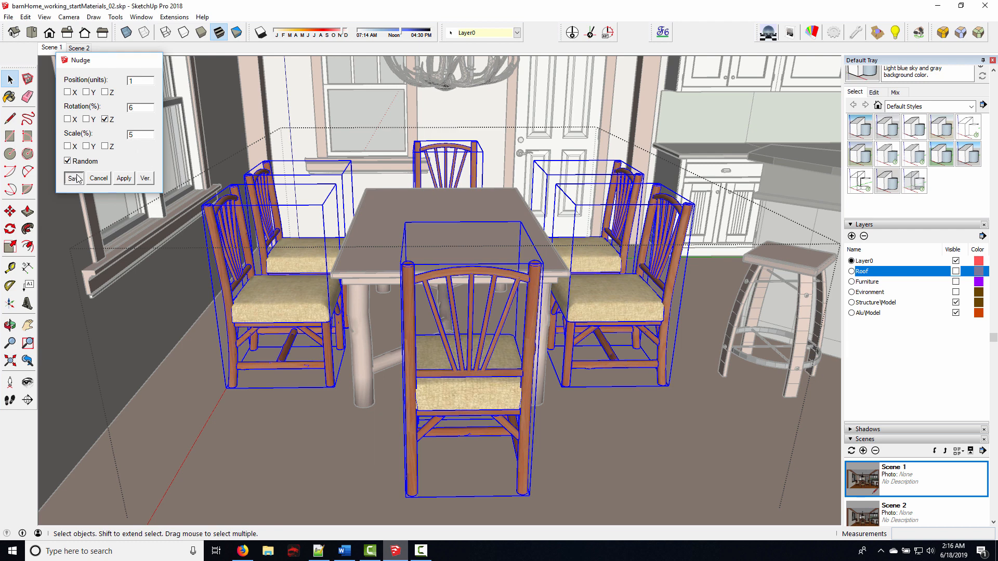
Apply Nudge objects three times to the selected dining chairs for subtle random rotations around the table
right_click(258, 287)
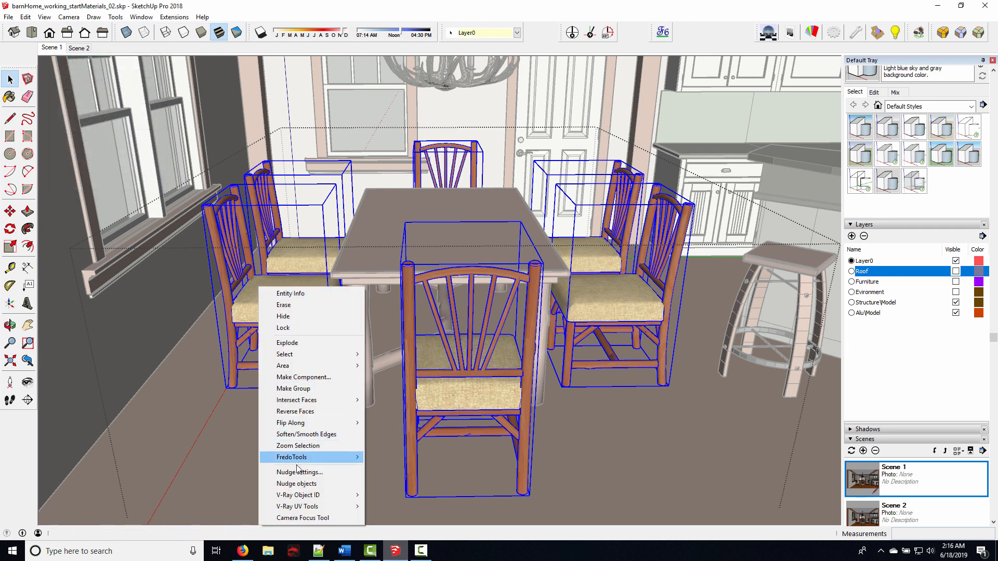
click(300, 484)
middle_drag(381, 267, 288, 268)
right_click(288, 269)
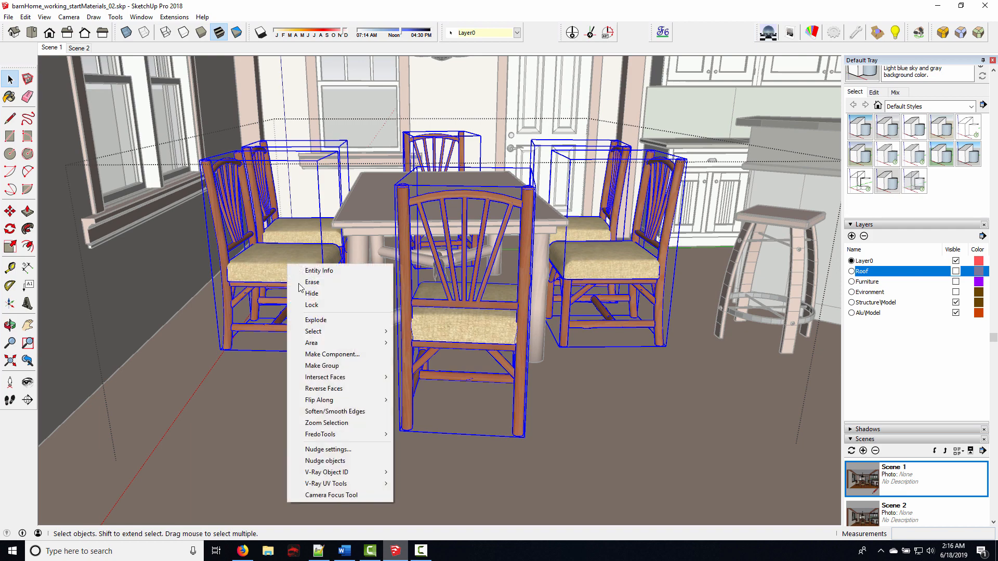
click(338, 461)
middle_drag(338, 461, 359, 314)
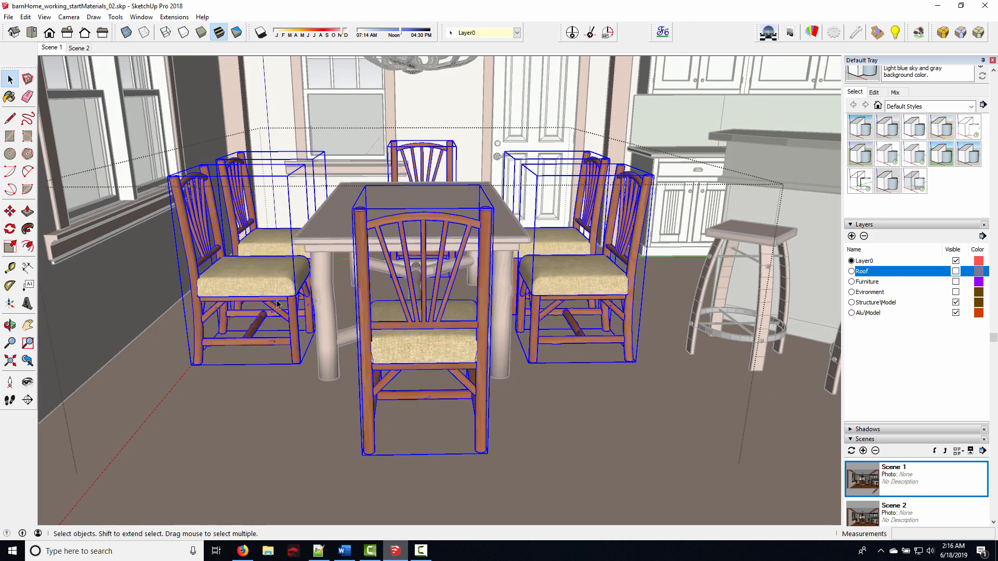
right_click(230, 274)
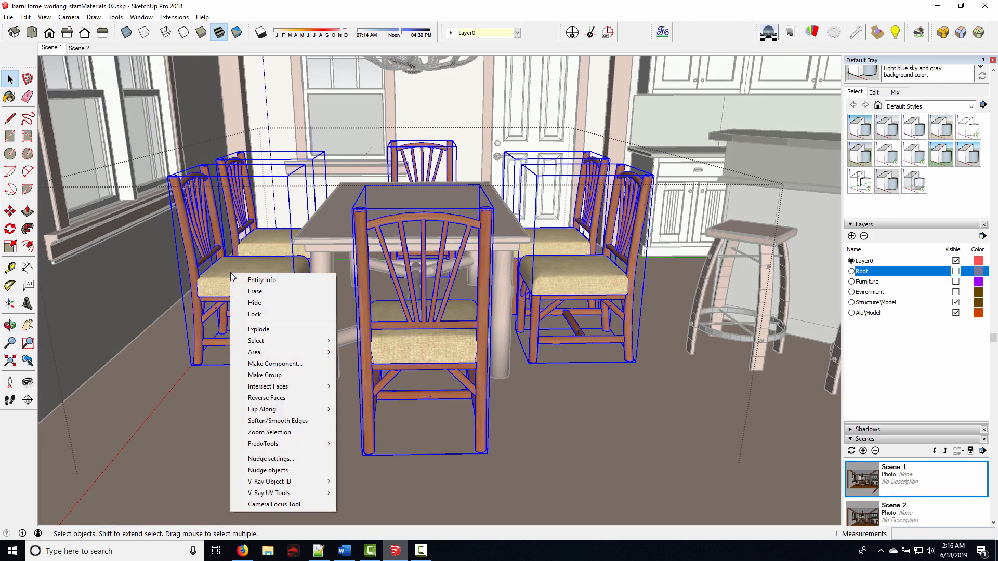
click(276, 467)
middle_drag(329, 350, 378, 343)
middle_drag(383, 142, 365, 194)
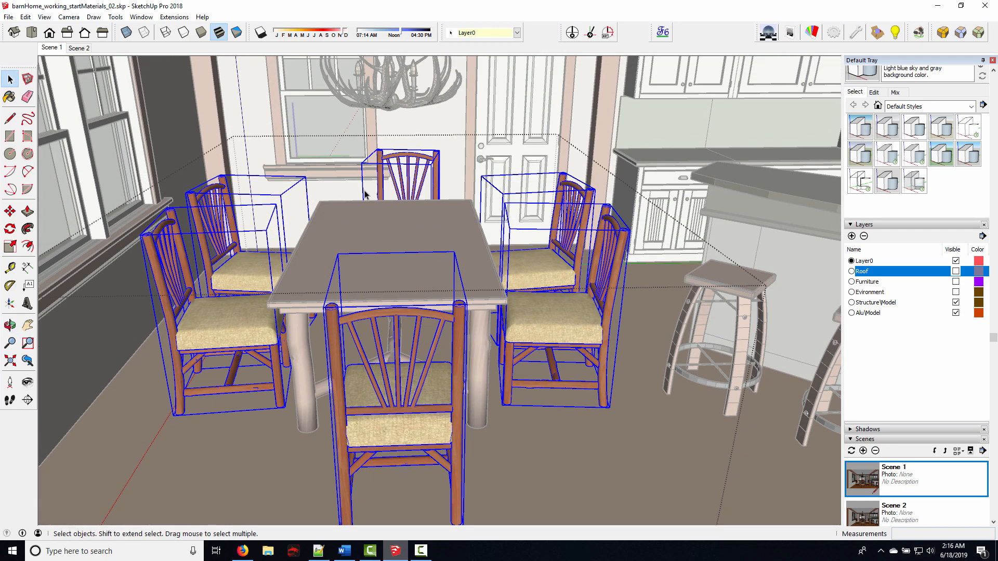
Move the chair at the far end of the table sideways by about 2 7/16" and clear the selection
scroll(365, 194, up, 4)
scroll(426, 254, down, 3)
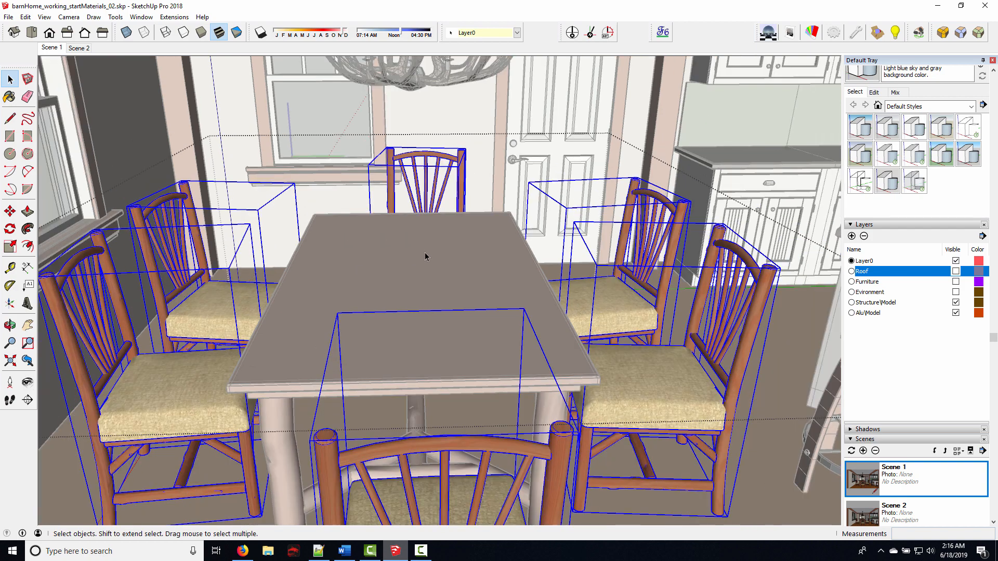
click(431, 165)
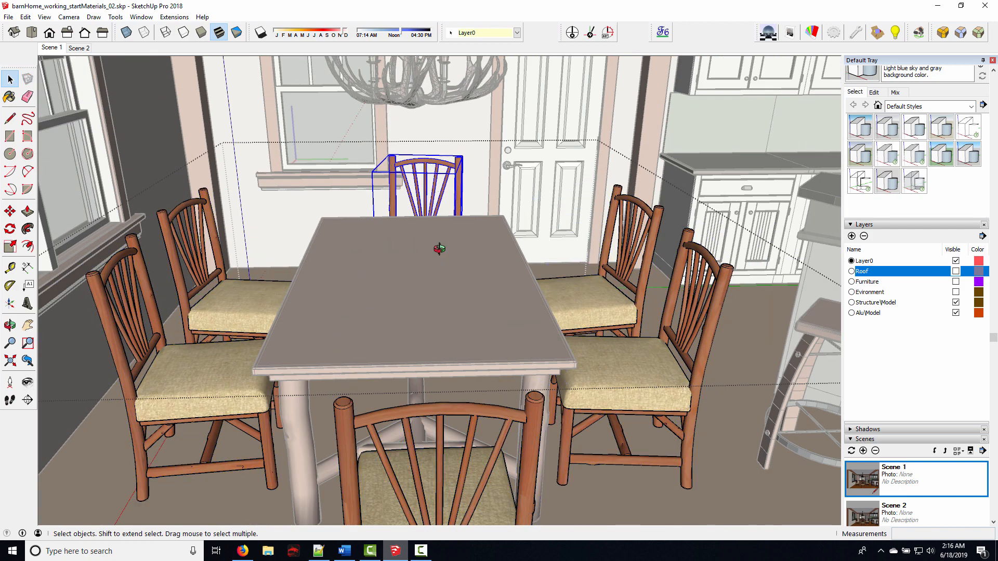
middle_drag(446, 244, 86, 68)
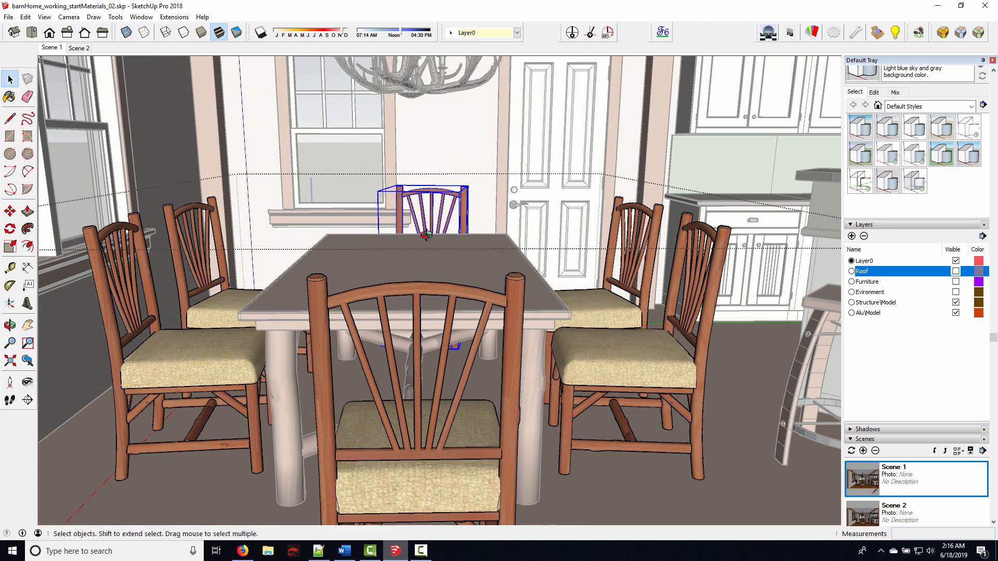
middle_drag(425, 236, 442, 248)
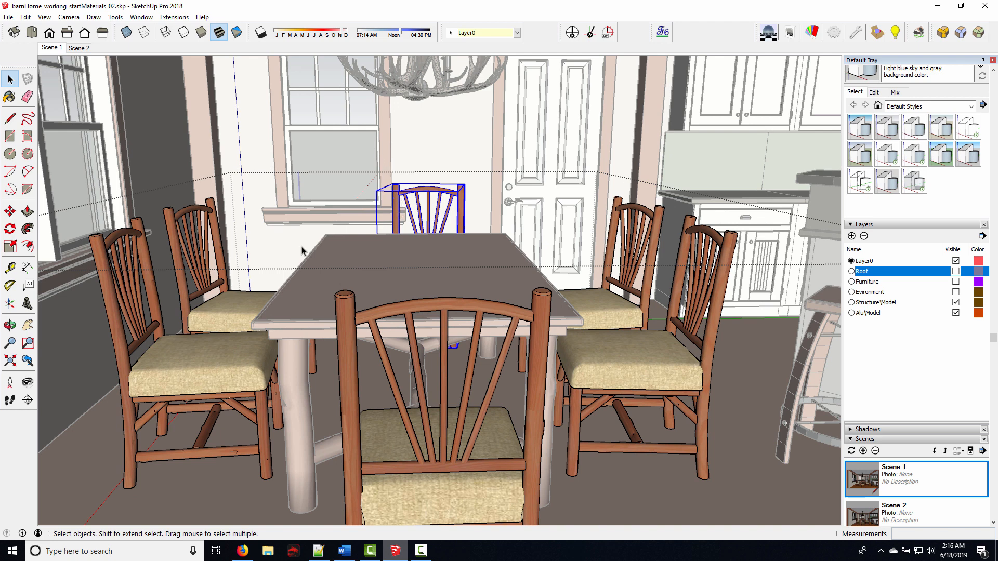
click(10, 210)
click(341, 259)
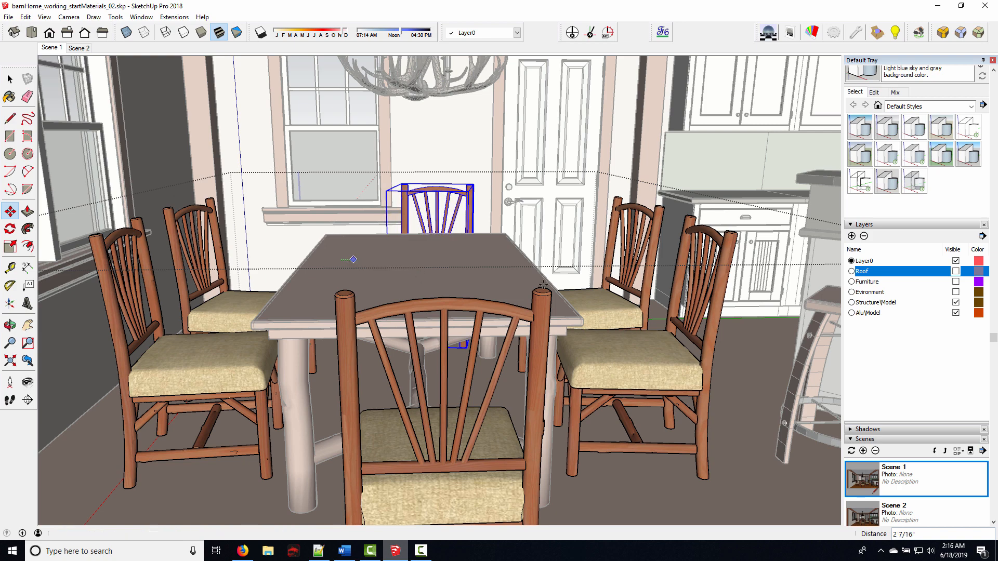
key(ctrl+t)
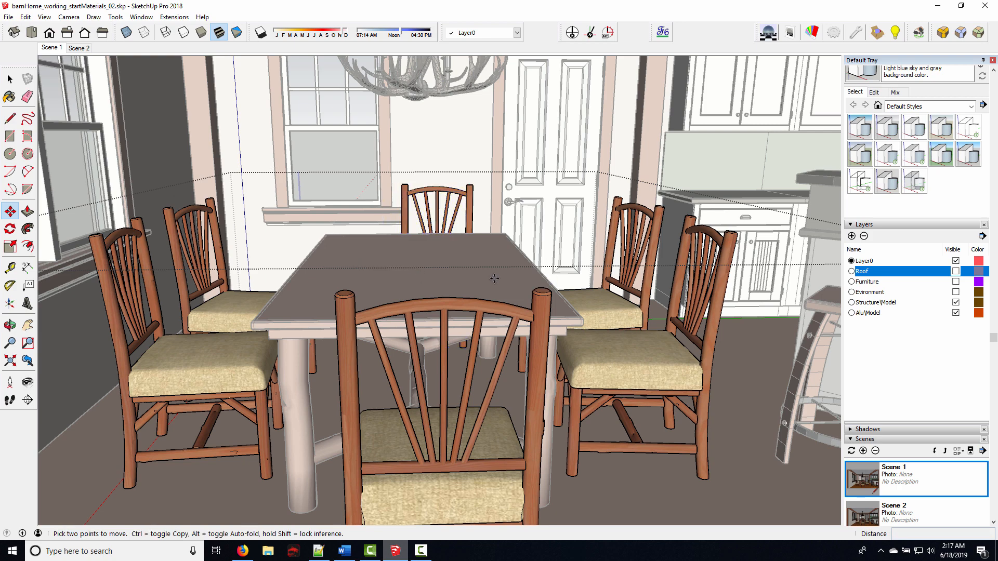
Return to the Select tool and save the model
scroll(491, 277, down, 3)
middle_drag(491, 276, 476, 261)
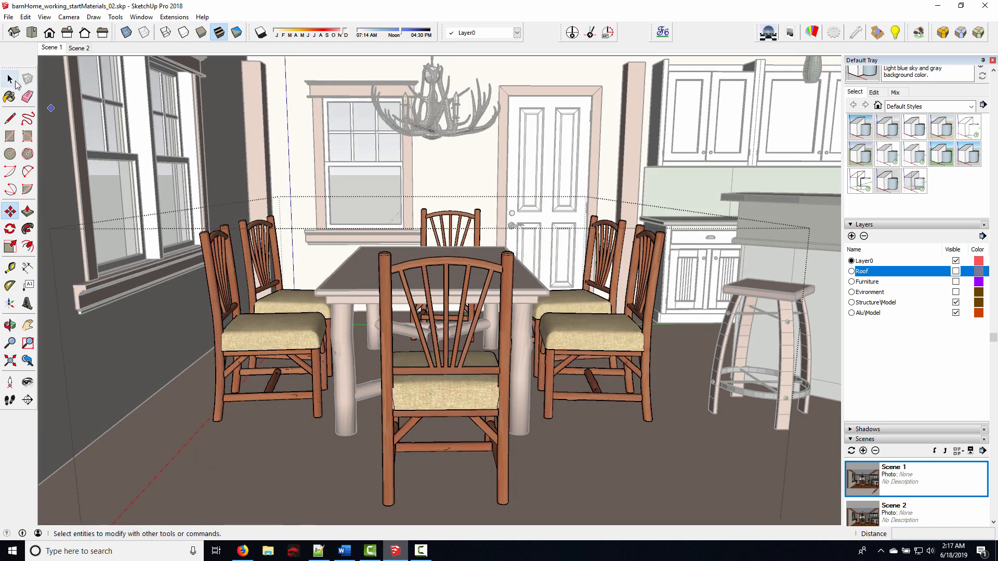
click(9, 79)
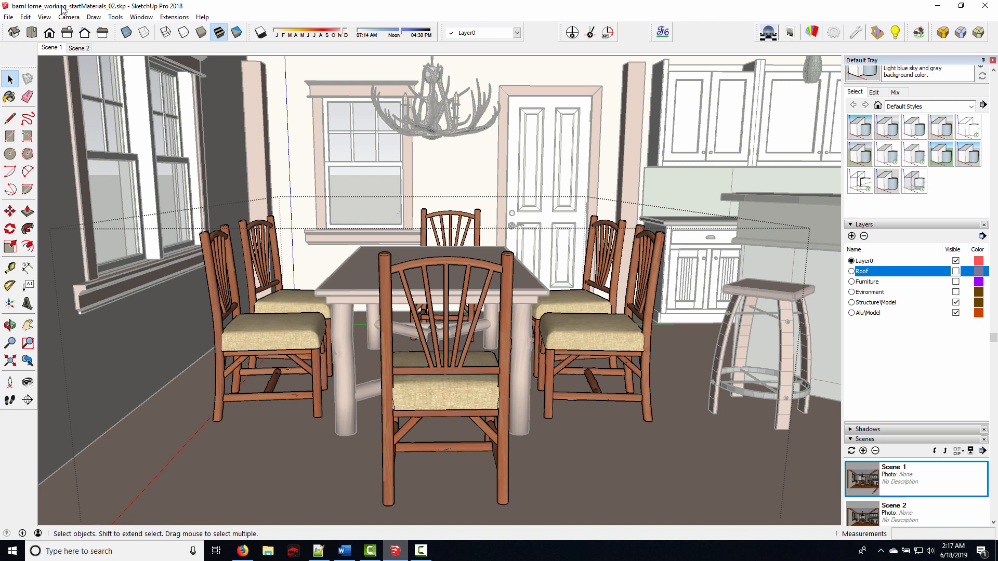
click(8, 17)
click(24, 56)
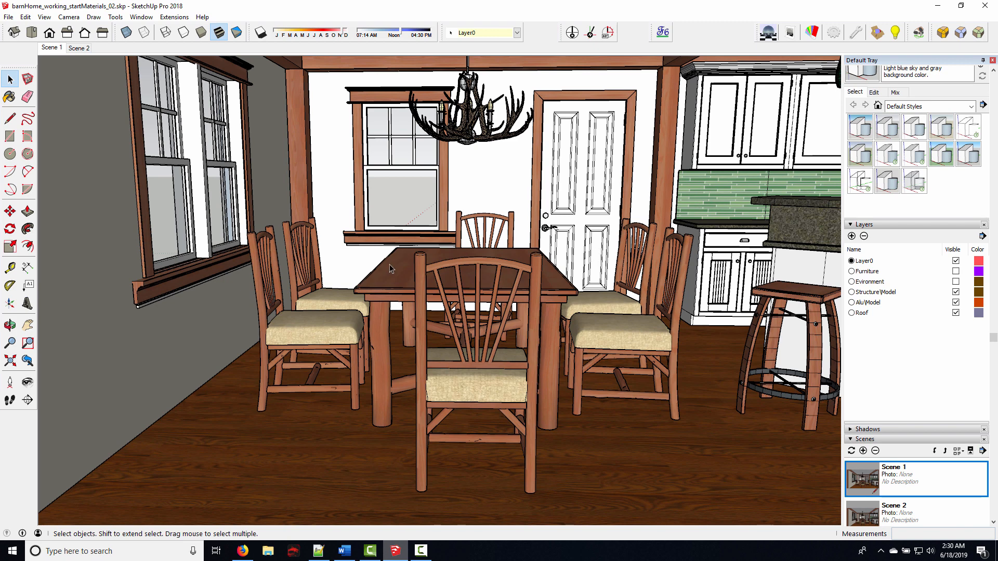
Give the Kitchen Floor material a bump depth of 10 in its material properties and apply it
click(811, 32)
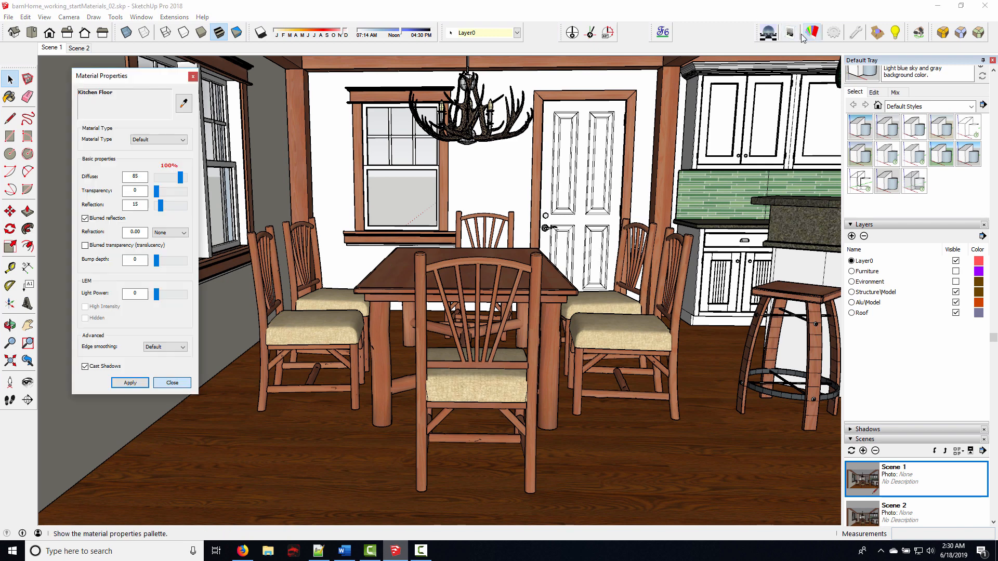
click(182, 105)
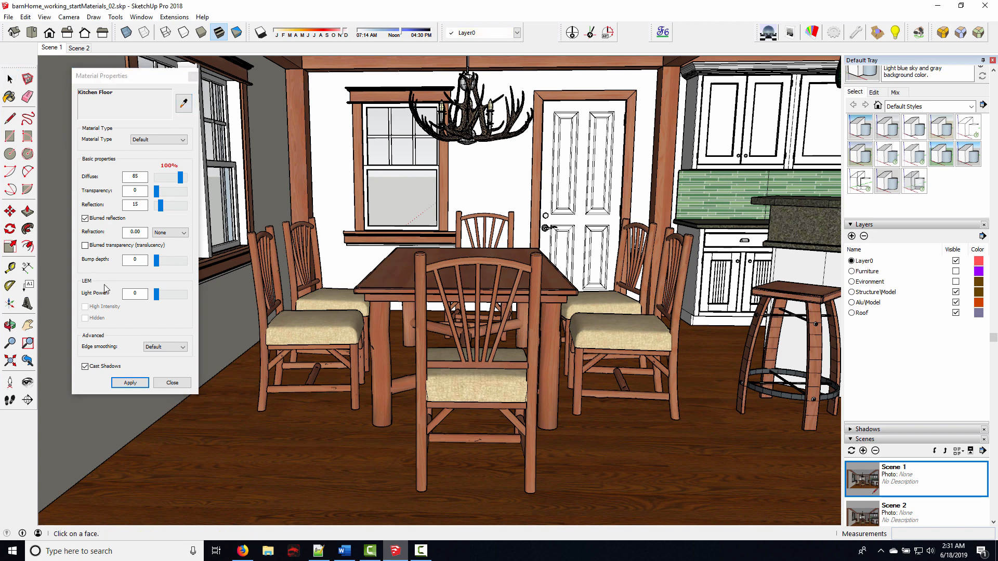
click(143, 262)
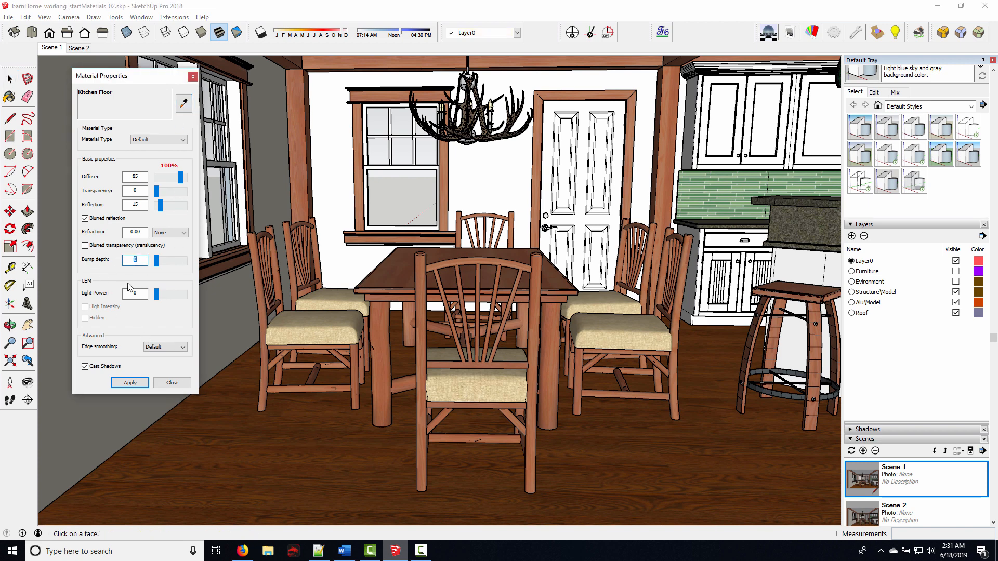
text(10)
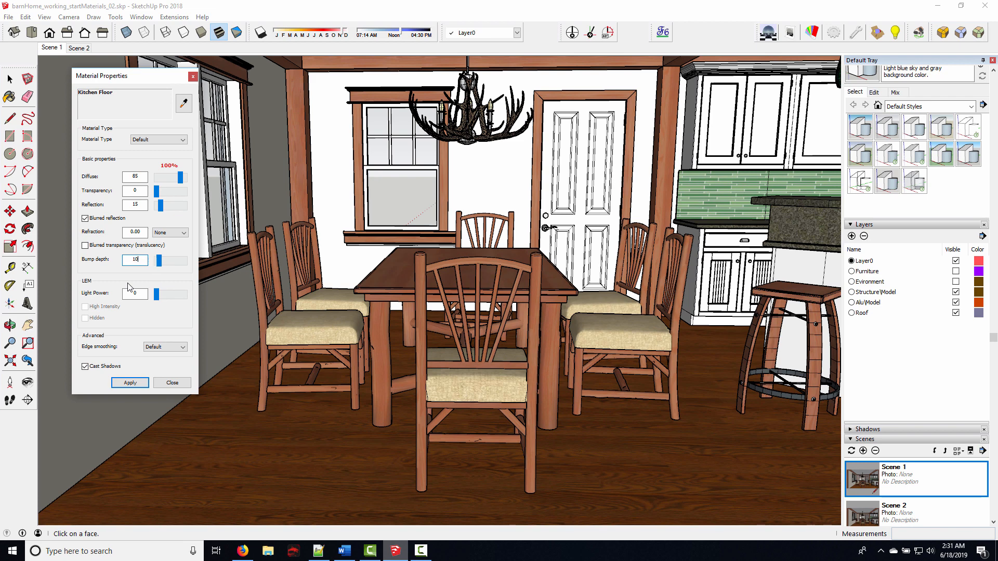
click(142, 387)
click(171, 383)
Return to the Scene 1 view, make the Evironment layer visible, and update Scene 1 to store it
shift+middle_drag(418, 314, 368, 308)
middle_drag(368, 308, 410, 283)
shift+middle_drag(349, 258, 344, 285)
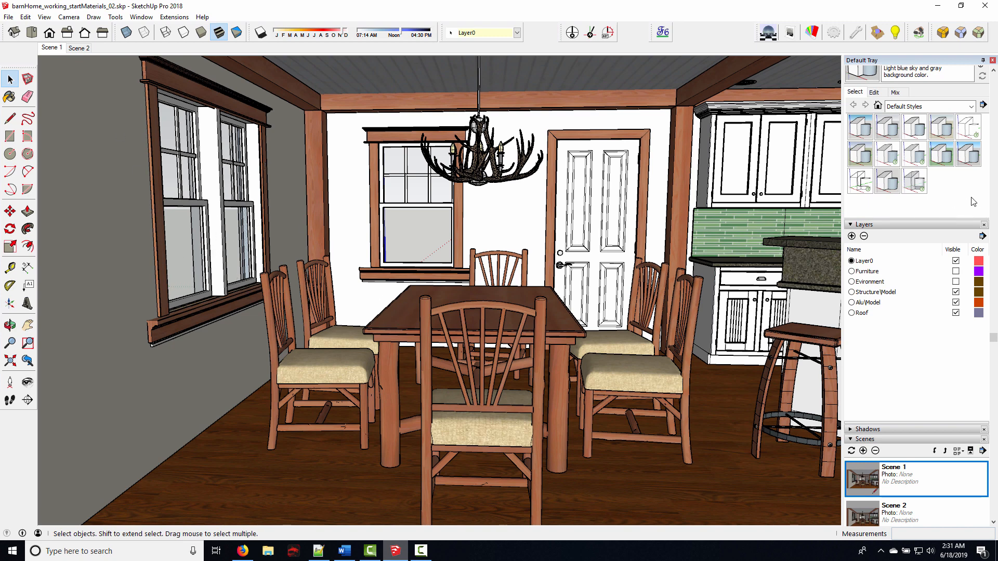
click(956, 282)
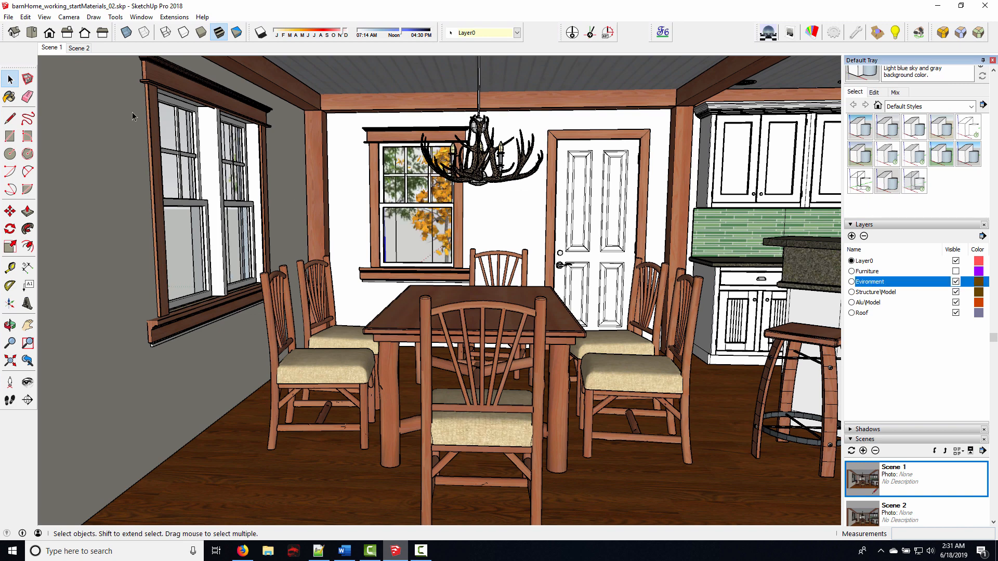
click(55, 50)
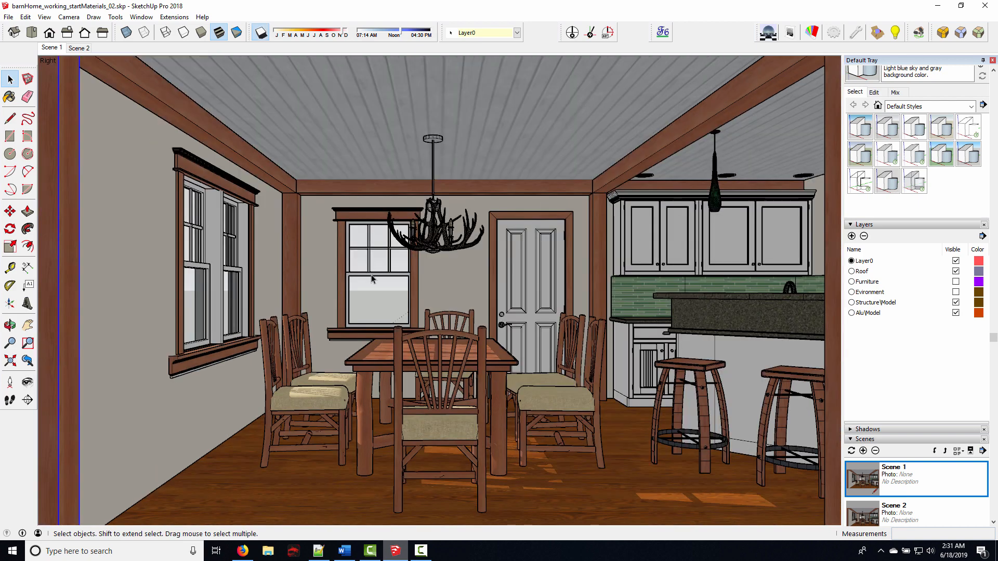
click(956, 293)
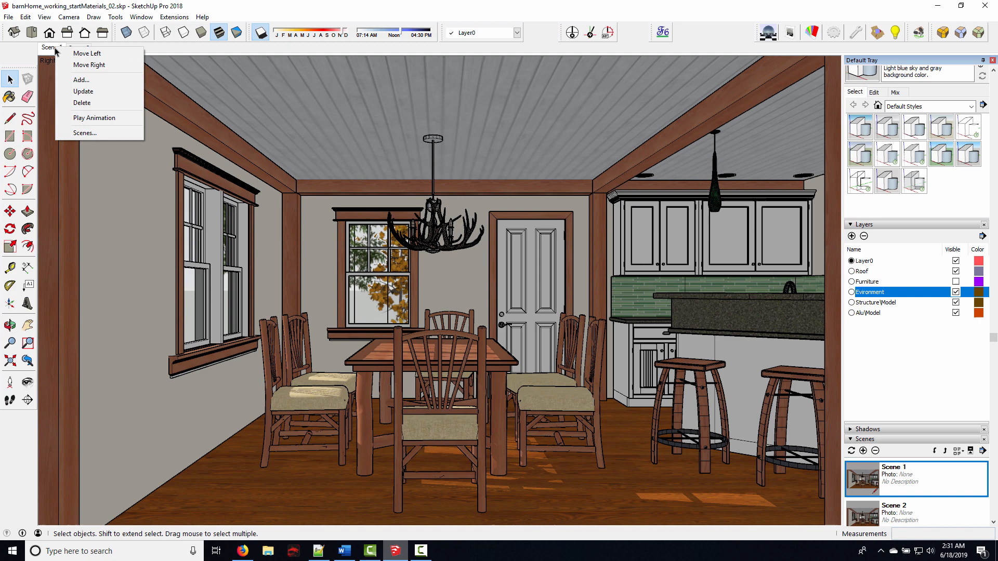
click(78, 91)
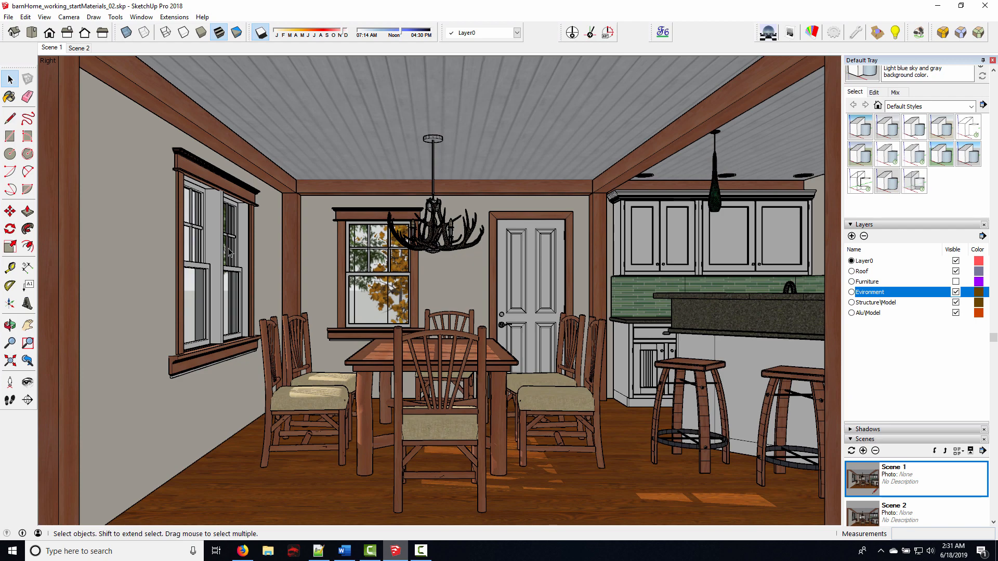
Open the group of trees outside the corner of the house for editing
middle_drag(169, 292, 365, 301)
scroll(343, 327, down, 10)
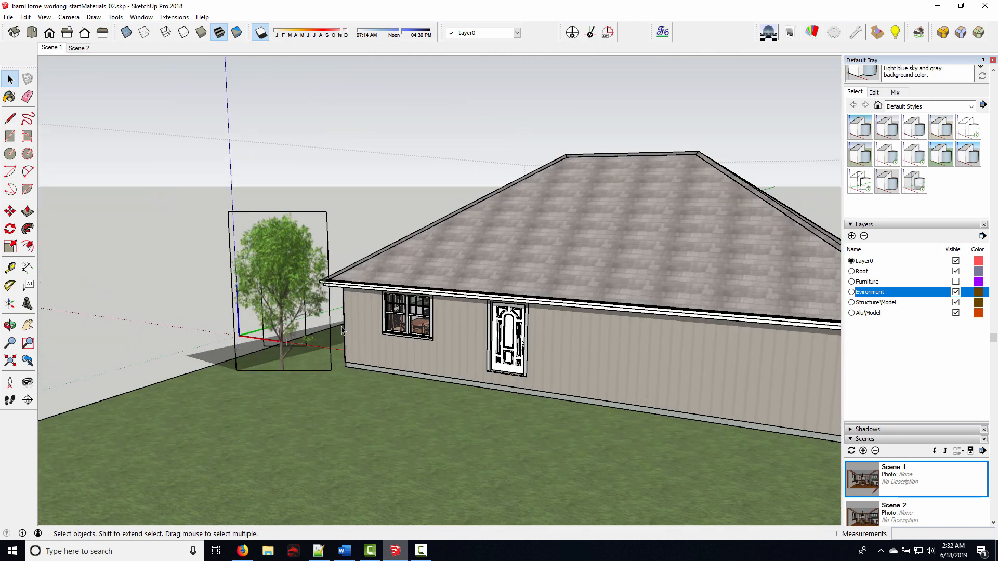
scroll(342, 331, down, 5)
middle_drag(344, 416, 343, 478)
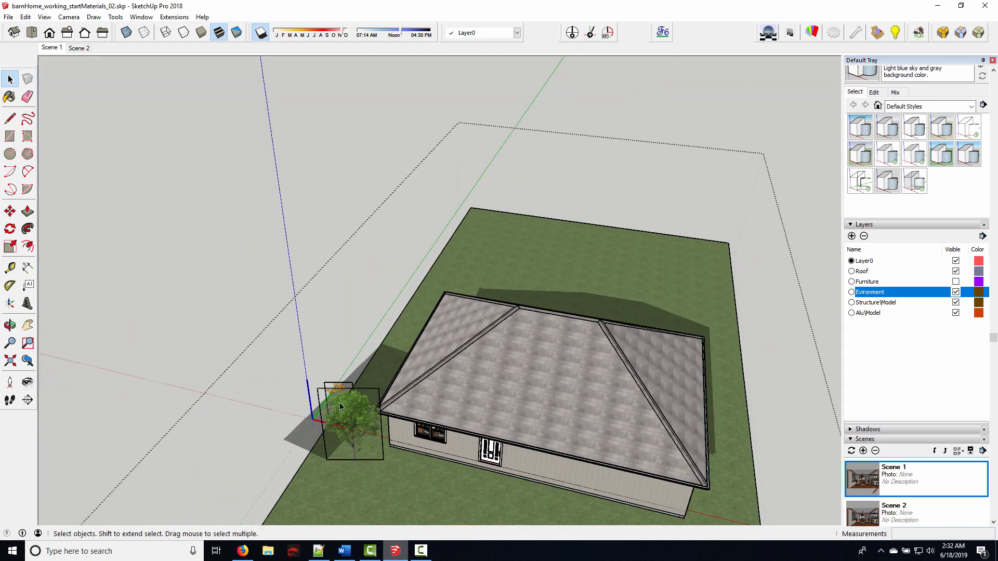
click(343, 410)
middle_drag(343, 412, 363, 429)
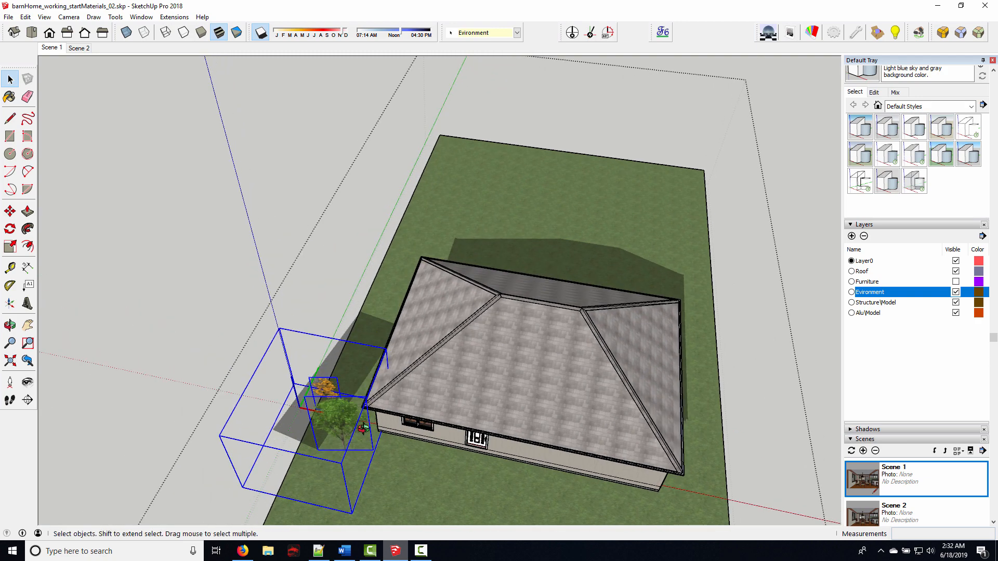
double_click(344, 430)
Move the green tree about 6' 11" along the red axis, toward the front of the house wall
click(346, 430)
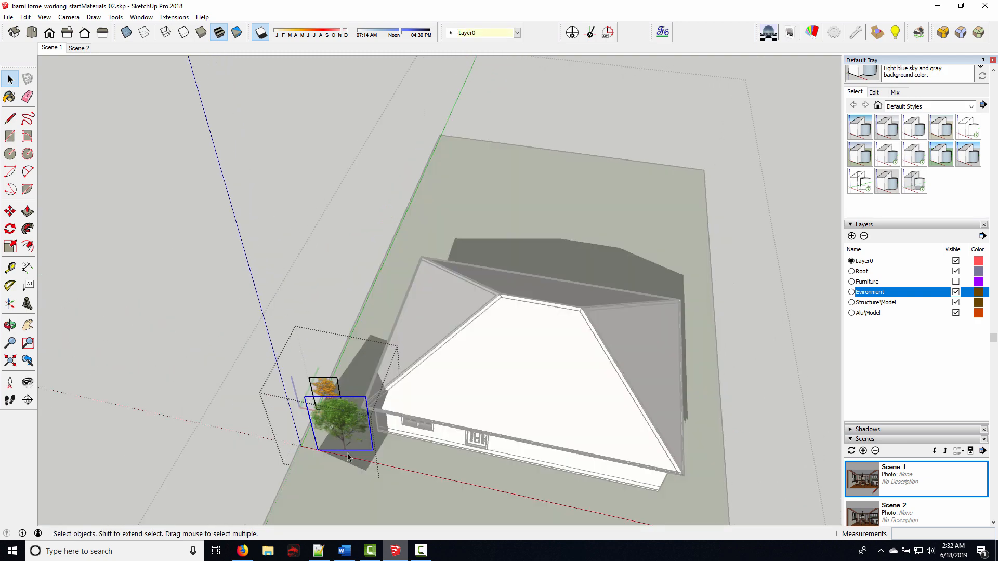
key(m)
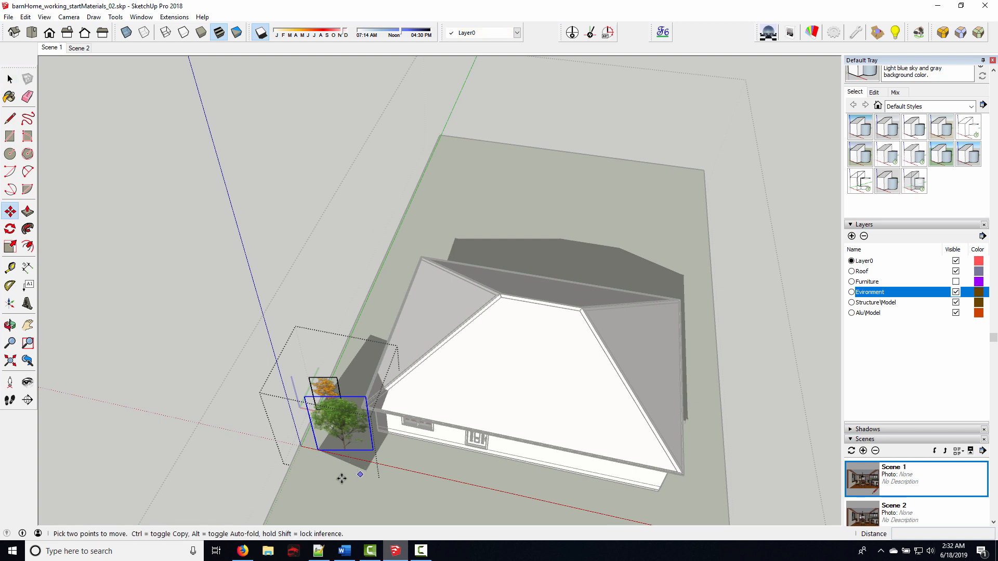
click(358, 482)
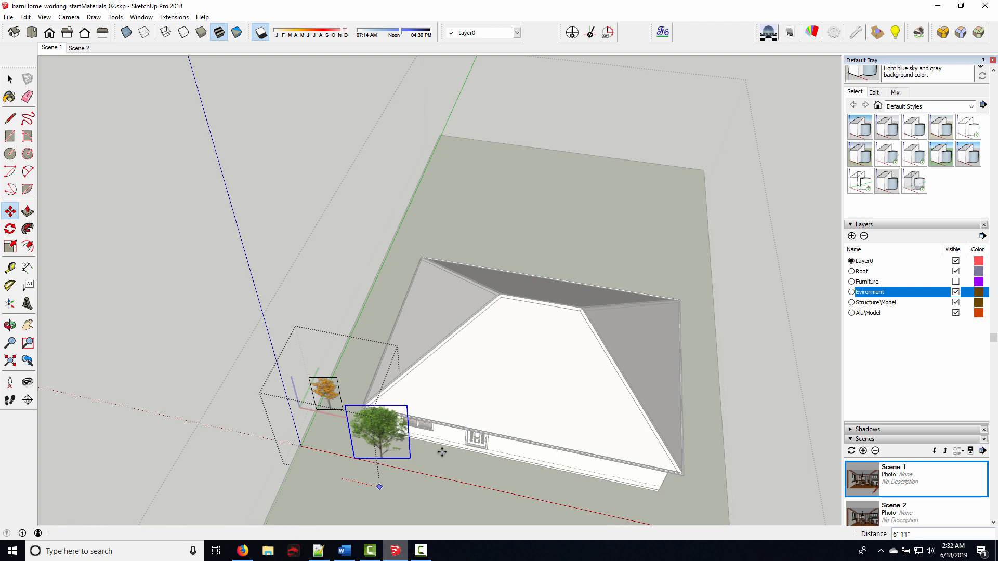
click(408, 426)
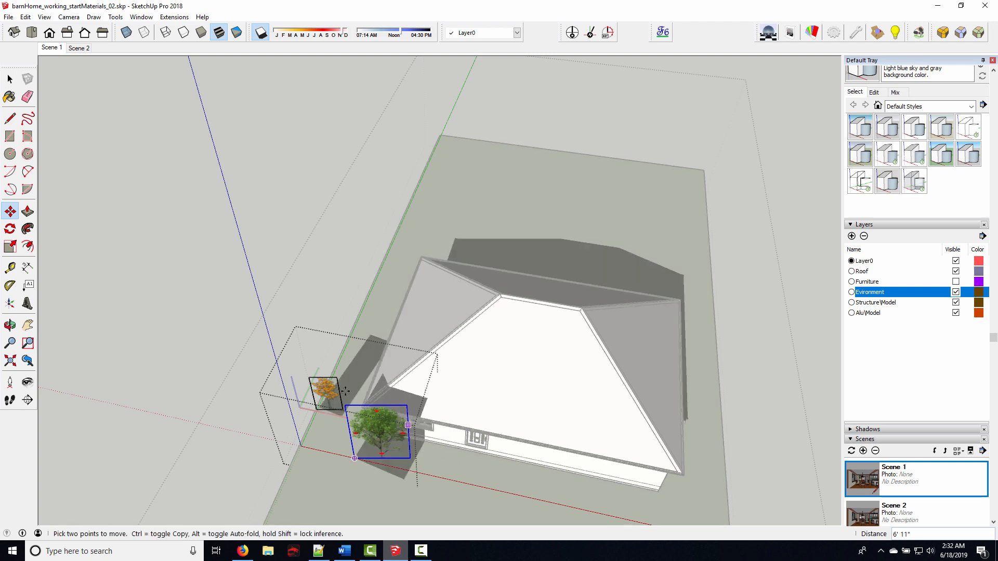
Return to the Scene 1 view, then open the grass ground slab for editing and turn the shadows off
key(space)
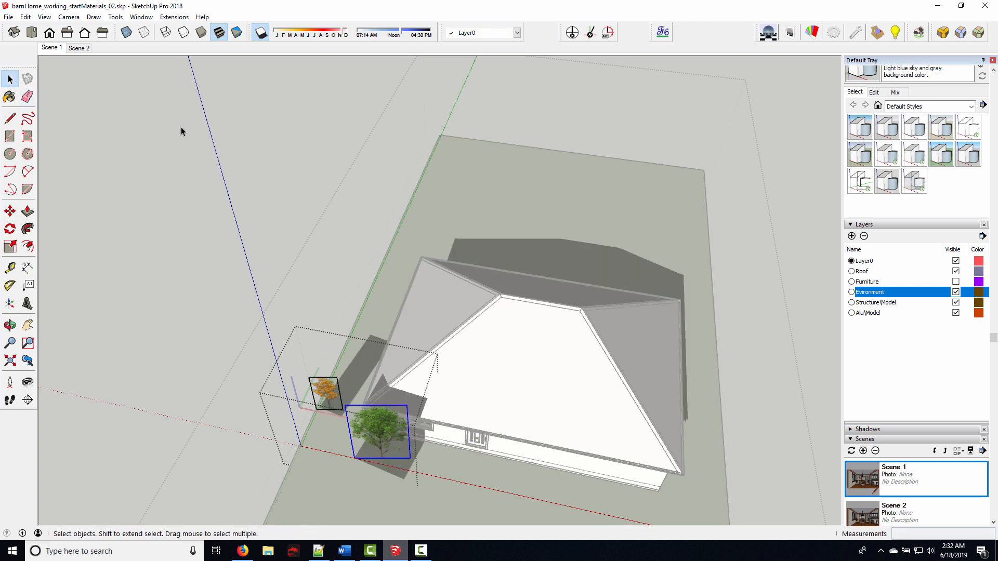
click(52, 48)
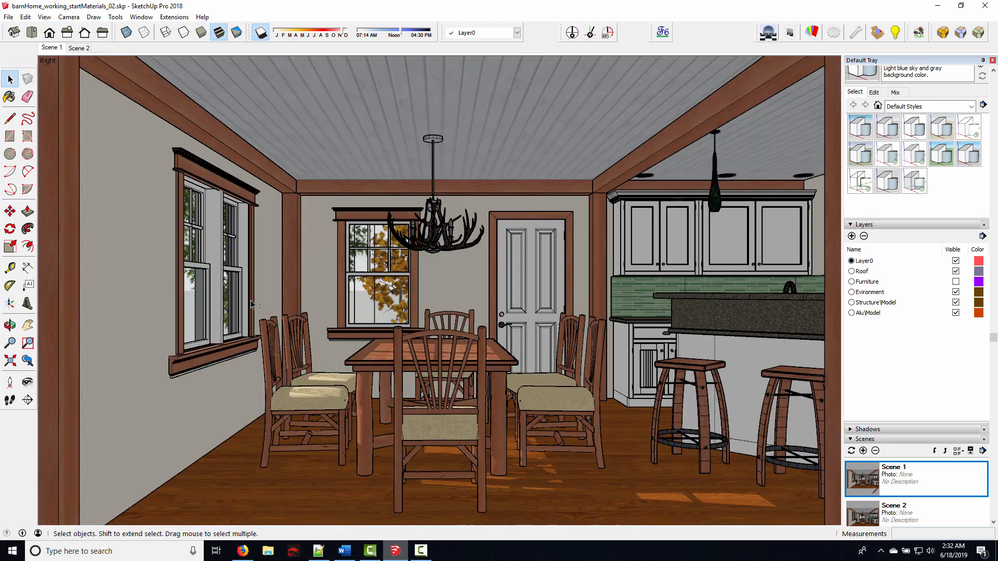
middle_drag(253, 304, 513, 311)
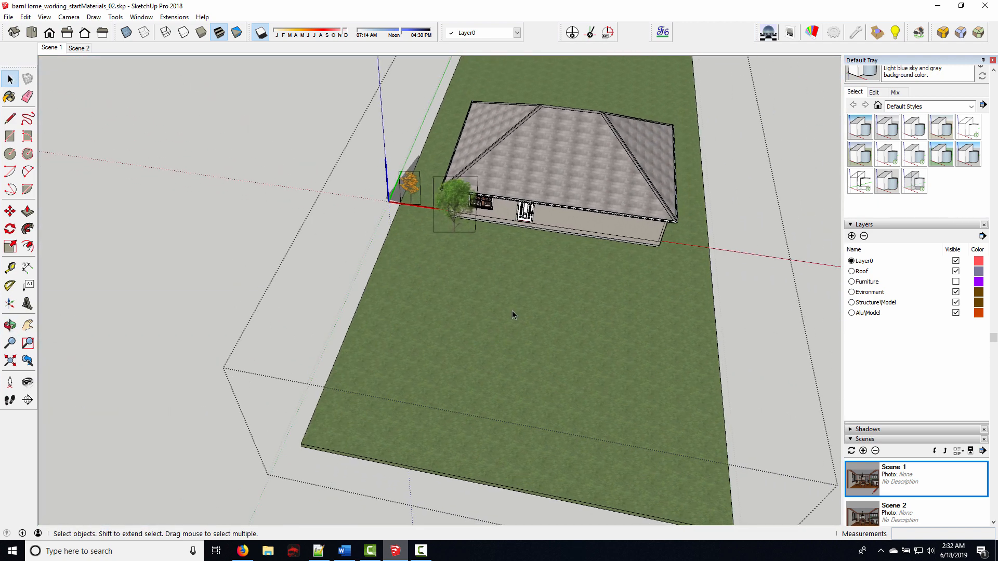
click(593, 326)
middle_drag(593, 325, 457, 312)
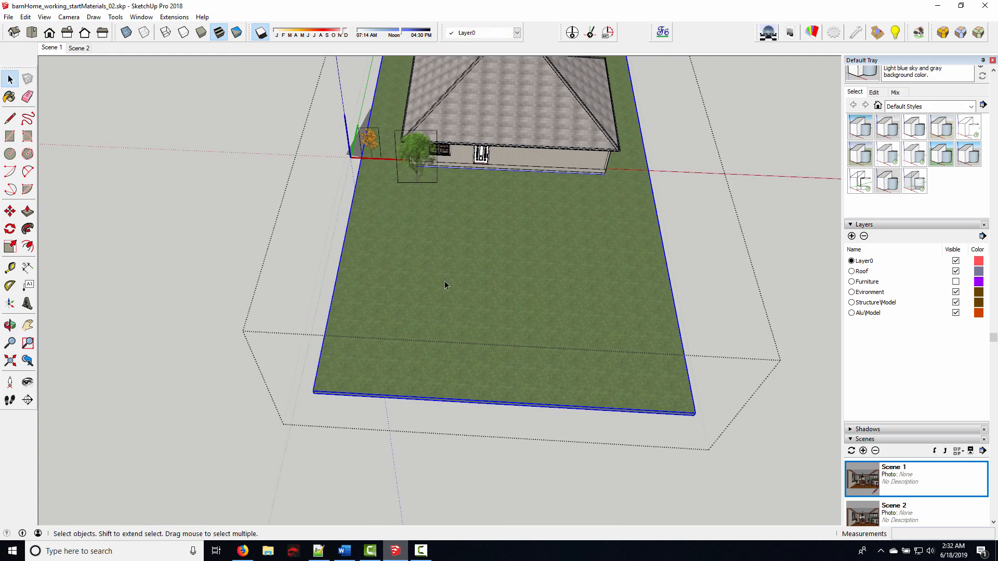
click(261, 34)
shift+middle_drag(475, 350, 540, 387)
middle_drag(541, 387, 327, 311)
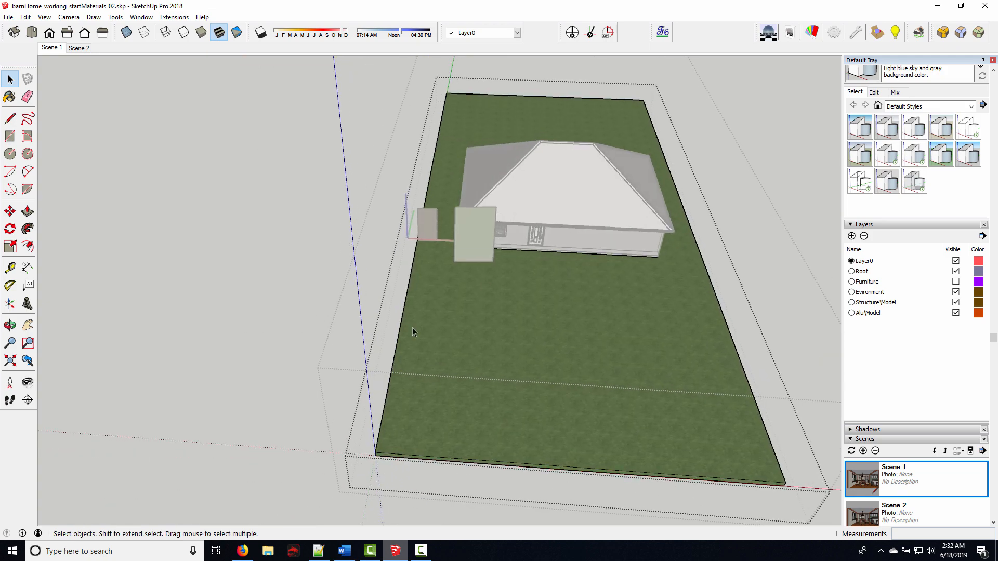
middle_drag(463, 335, 372, 229)
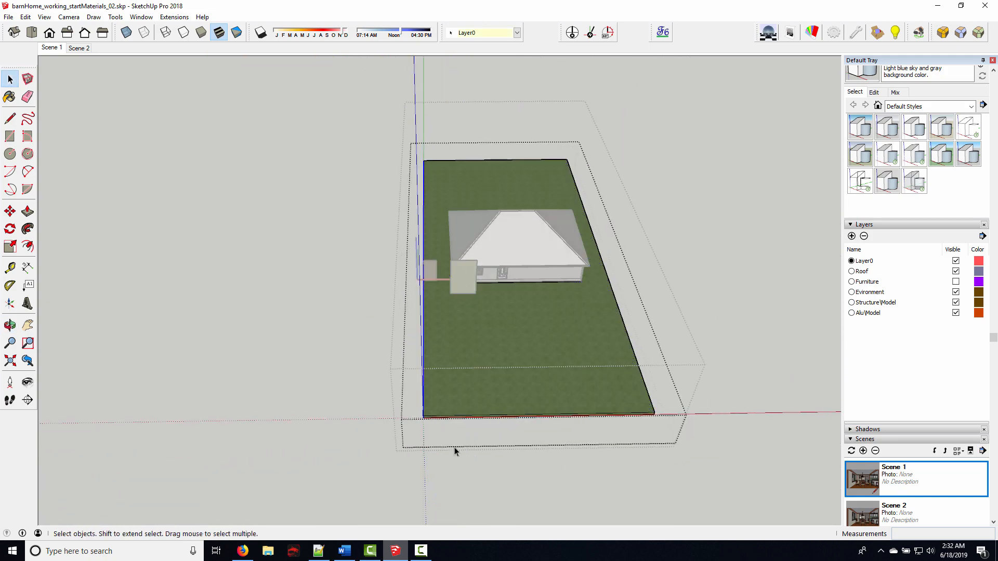
click(10, 212)
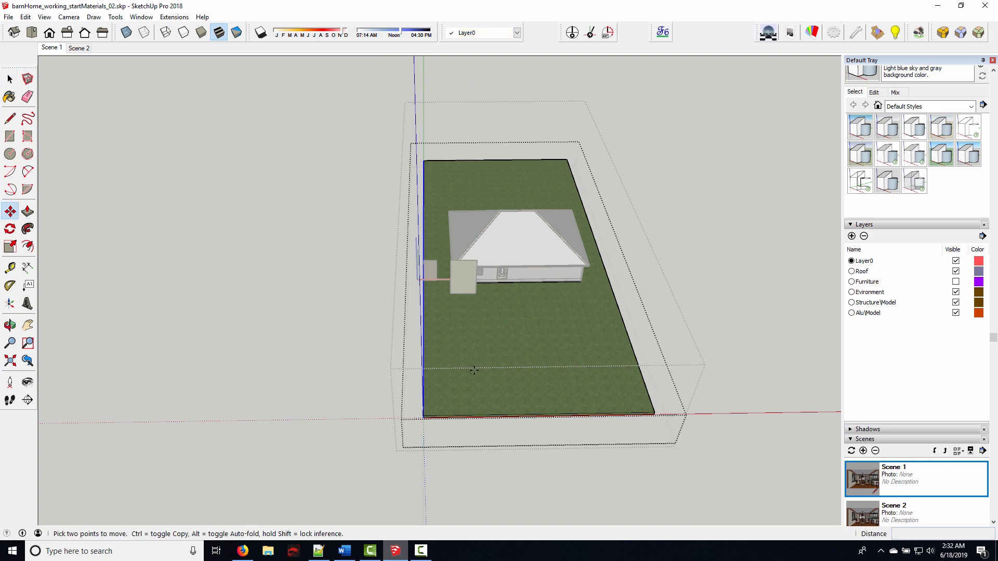
click(620, 368)
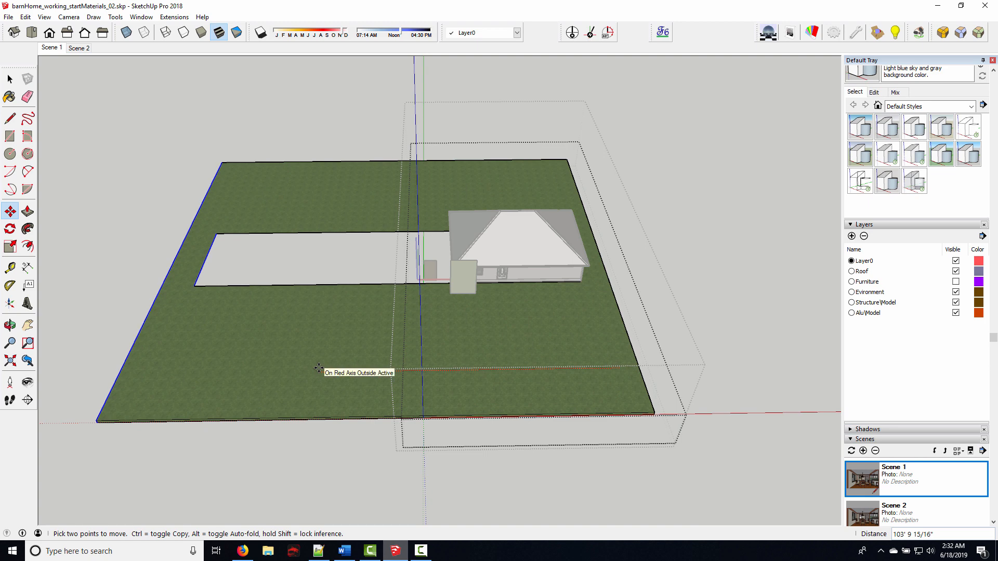
key(Escape)
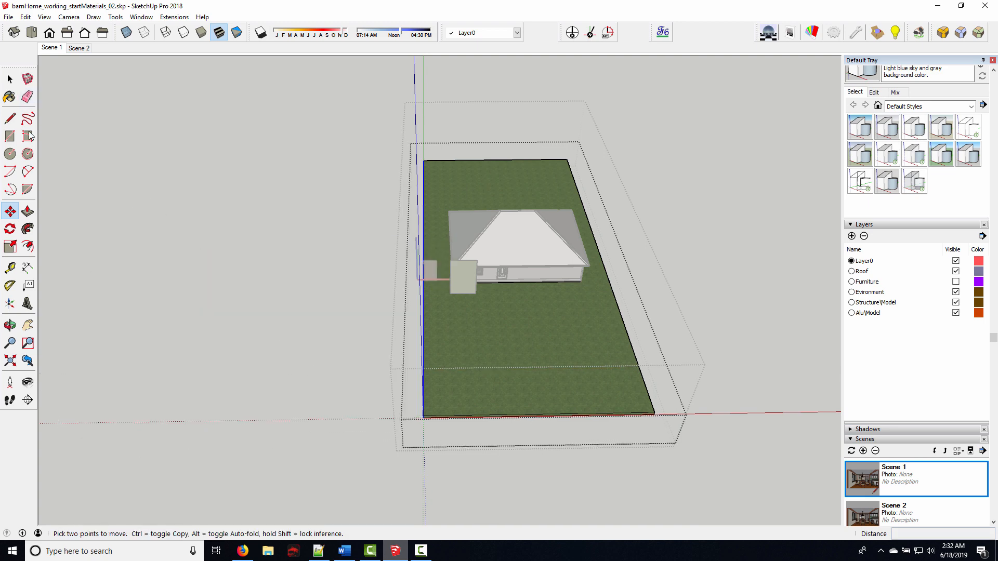
Push/pull the front section of the ground slab's side edge outward about 205' 2", away from the house
click(27, 211)
scroll(438, 385, up, 3)
middle_drag(403, 364, 508, 327)
scroll(507, 325, up, 3)
click(506, 324)
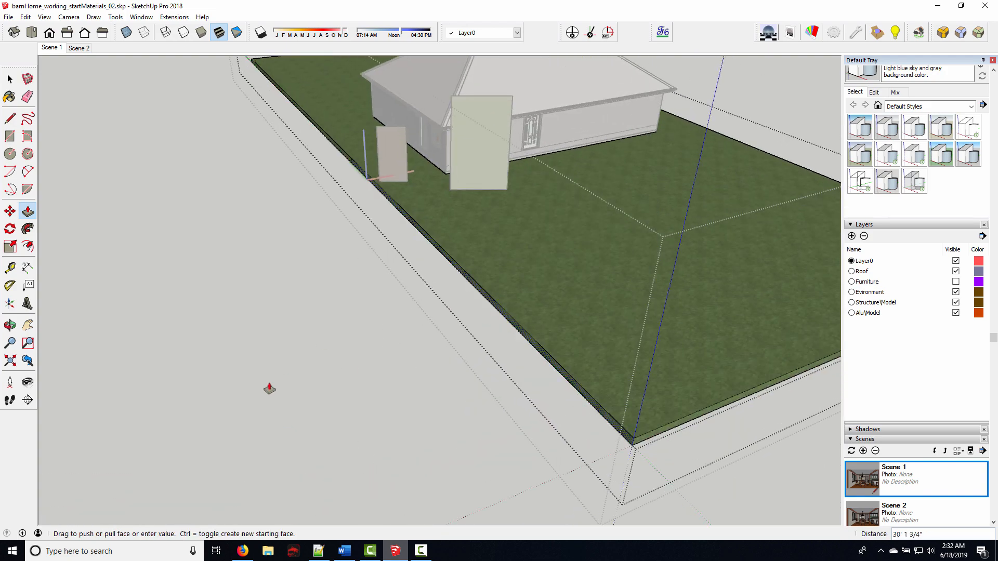
scroll(270, 389, down, 4)
scroll(259, 399, down, 2)
shift+middle_drag(174, 392, 582, 255)
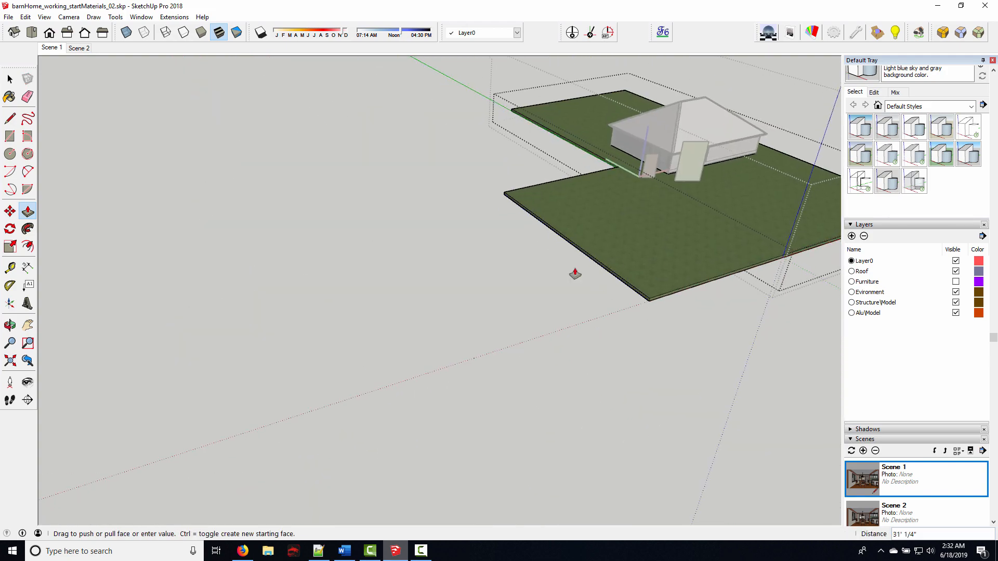
middle_drag(442, 323, 345, 345)
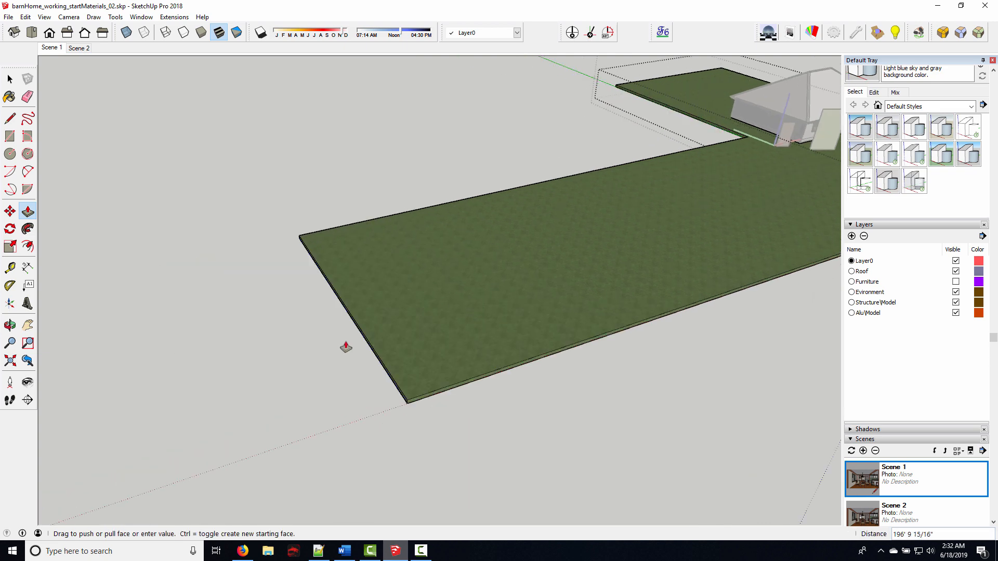
click(313, 349)
Push/pull the remaining back section of the ground's side edge flush with the extended section, and return to the Scene 1 view
middle_drag(304, 231, 452, 105)
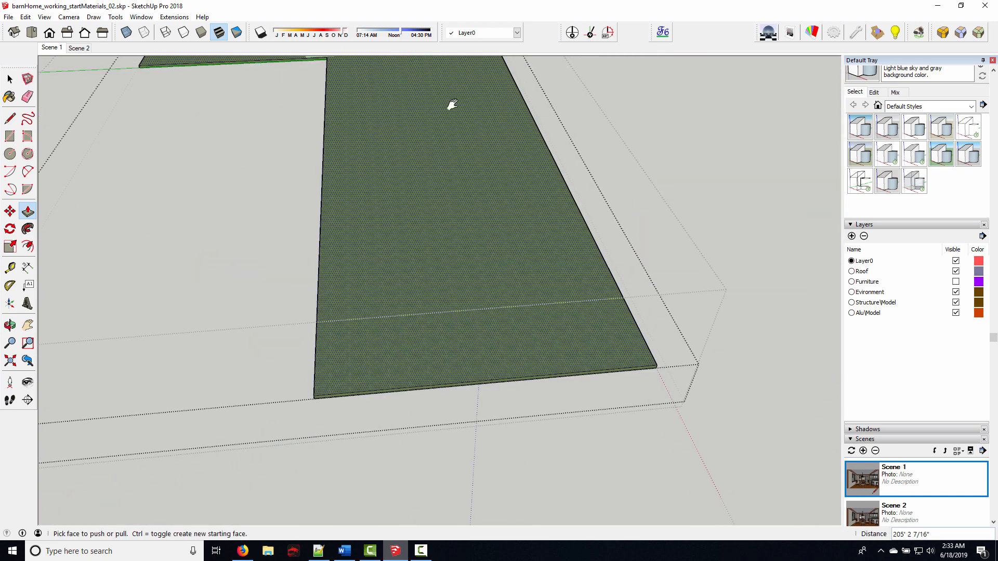
scroll(334, 205, down, 3)
scroll(406, 227, up, 2)
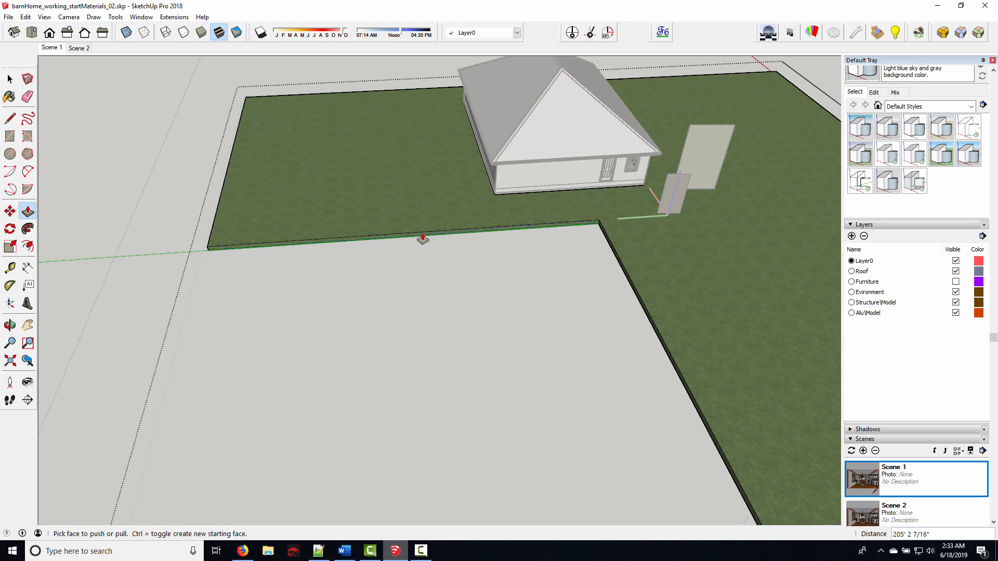
middle_drag(634, 272, 85, 74)
click(10, 80)
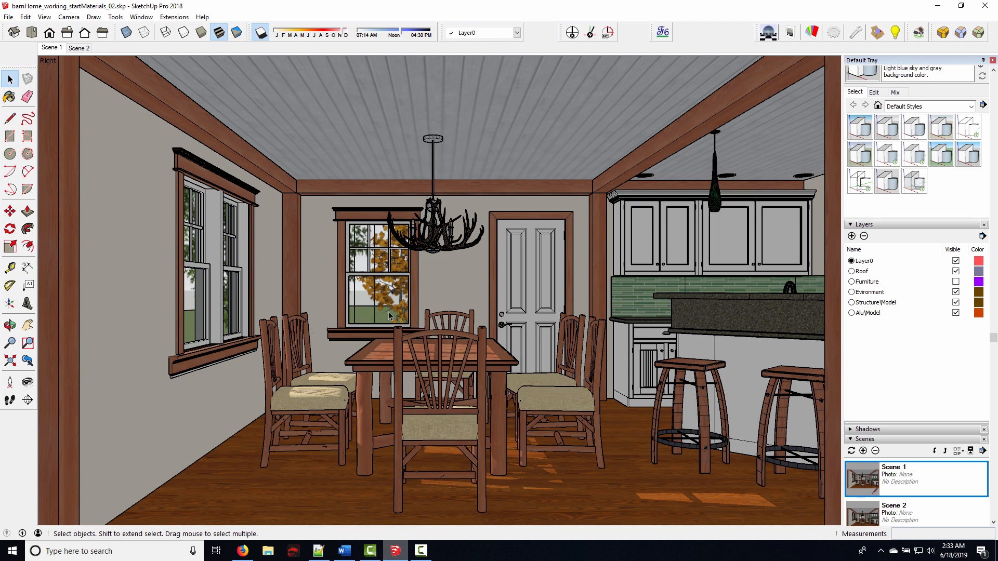
Reopen the environment group outside the house and enter the grass ground slab for editing
middle_drag(320, 316, 664, 292)
click(741, 268)
middle_drag(740, 267, 519, 295)
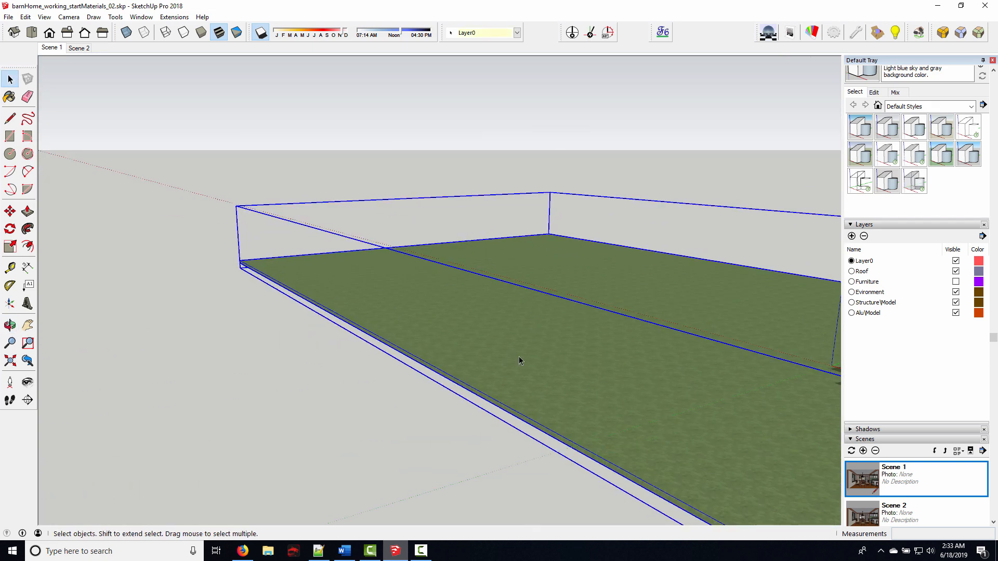
double_click(508, 416)
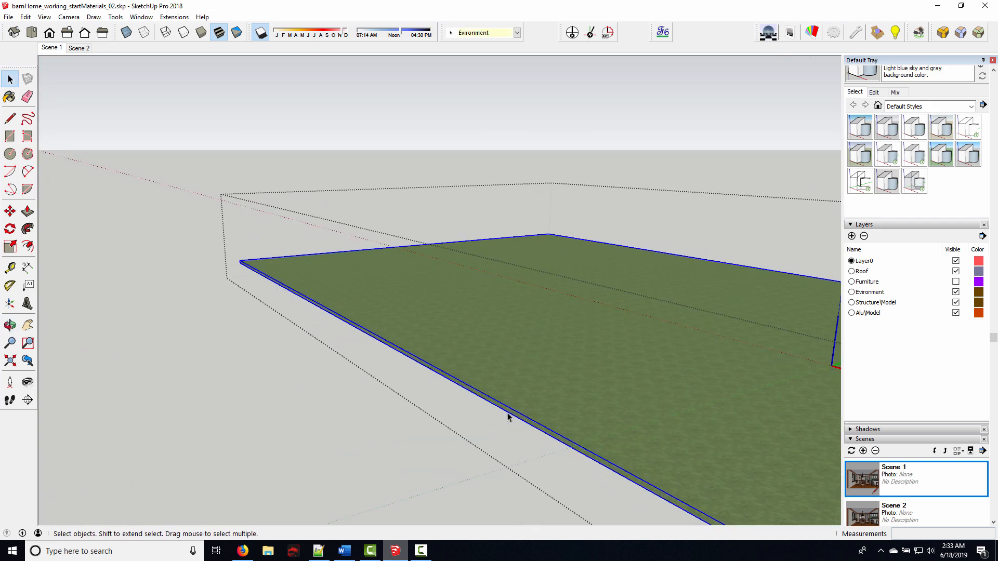
key(p)
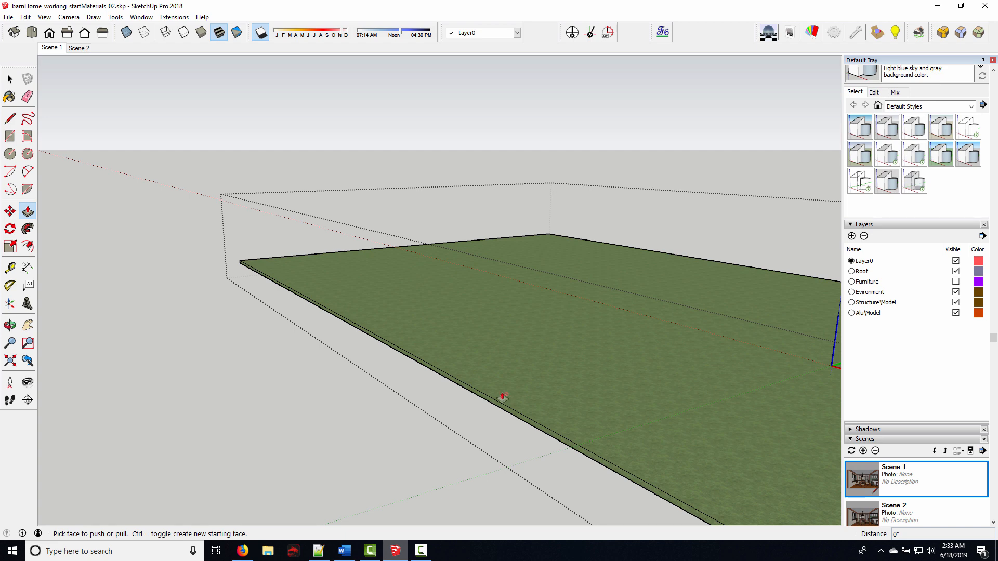
key(space)
click(521, 415)
double_click(521, 415)
scroll(521, 415, up, 3)
Push/pull the ground slab's long front edge face outward about 154' 5"
click(543, 425)
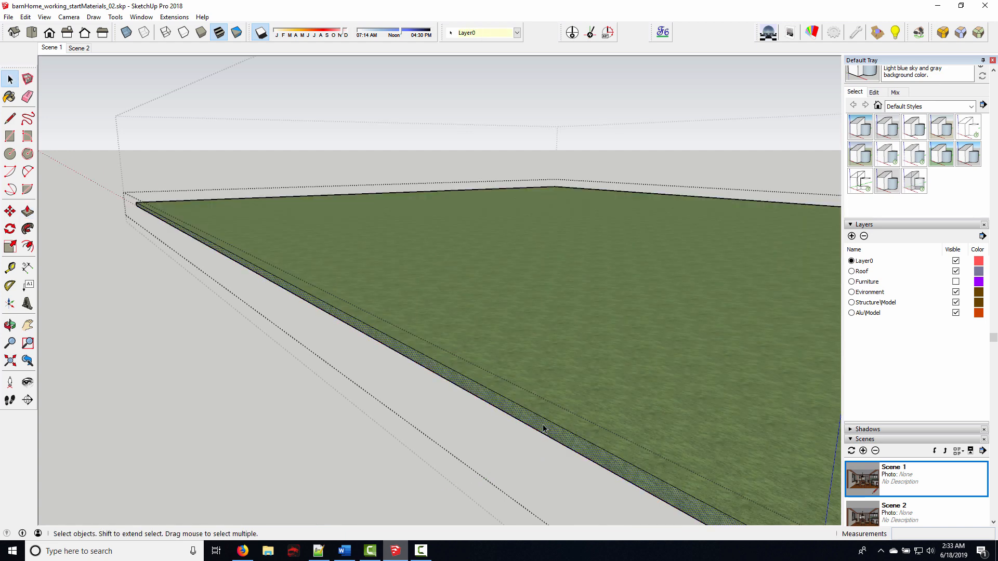
key(p)
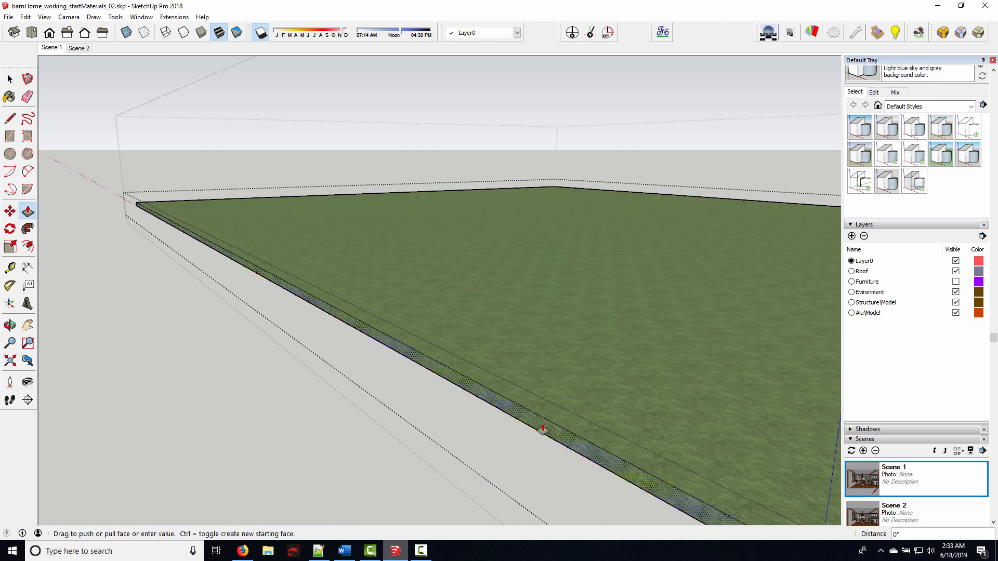
scroll(297, 433, down, 2)
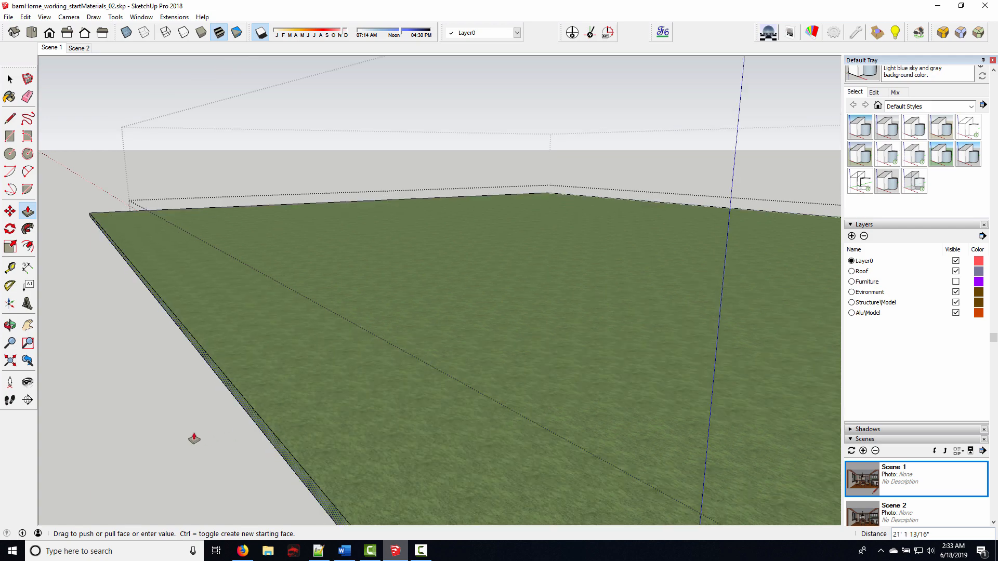
scroll(191, 438, down, 4)
scroll(401, 326, down, 8)
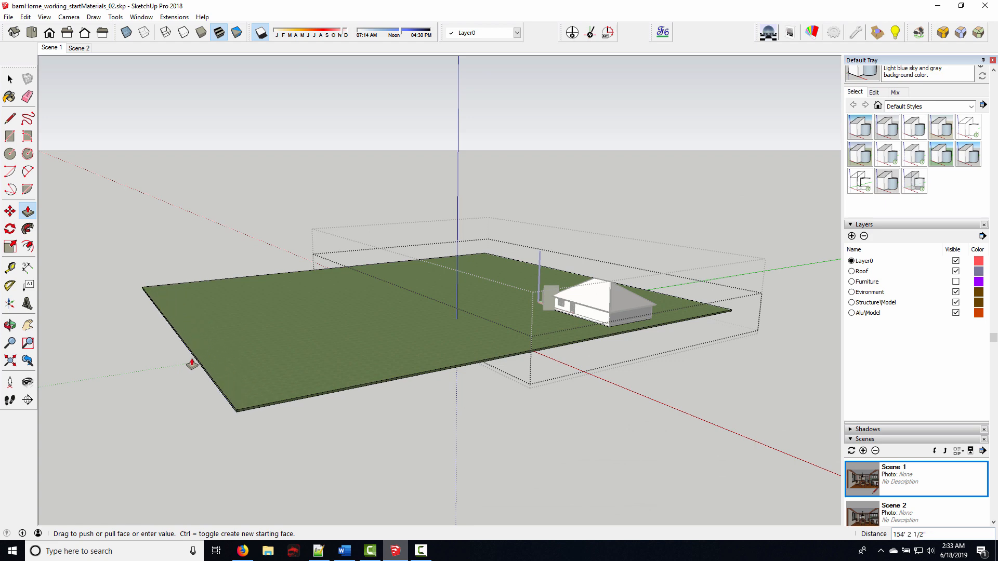
click(192, 363)
Adjust the still selected front edge face with Push/Pull, about 15' 7" out and about 6' 2" back in
middle_drag(302, 333, 630, 309)
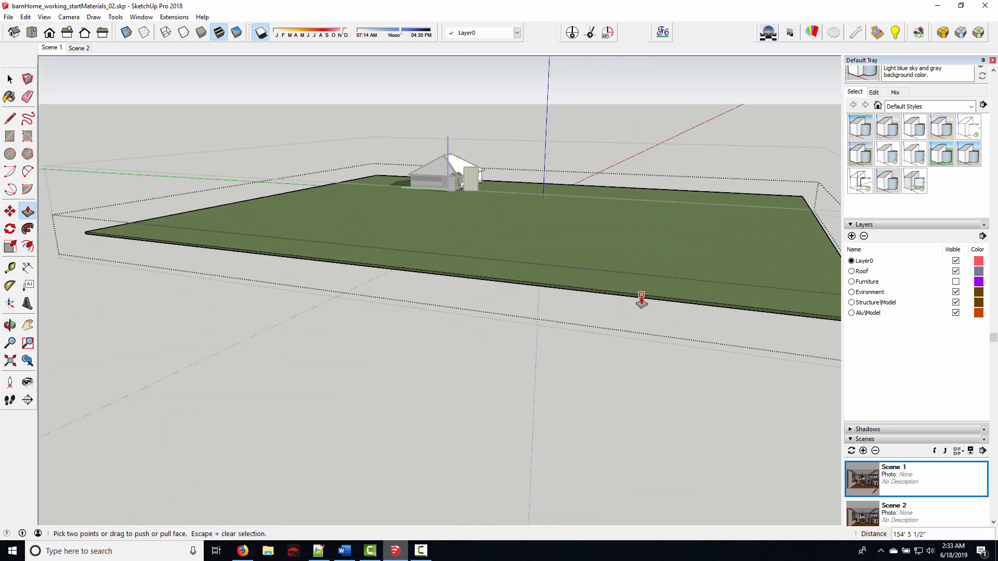
click(641, 296)
click(678, 427)
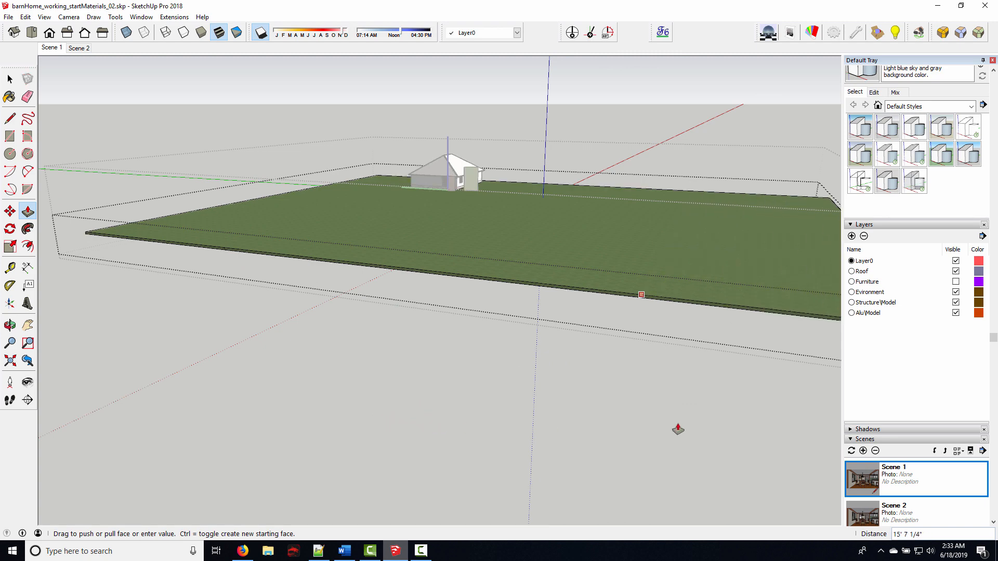
scroll(699, 312, up, 5)
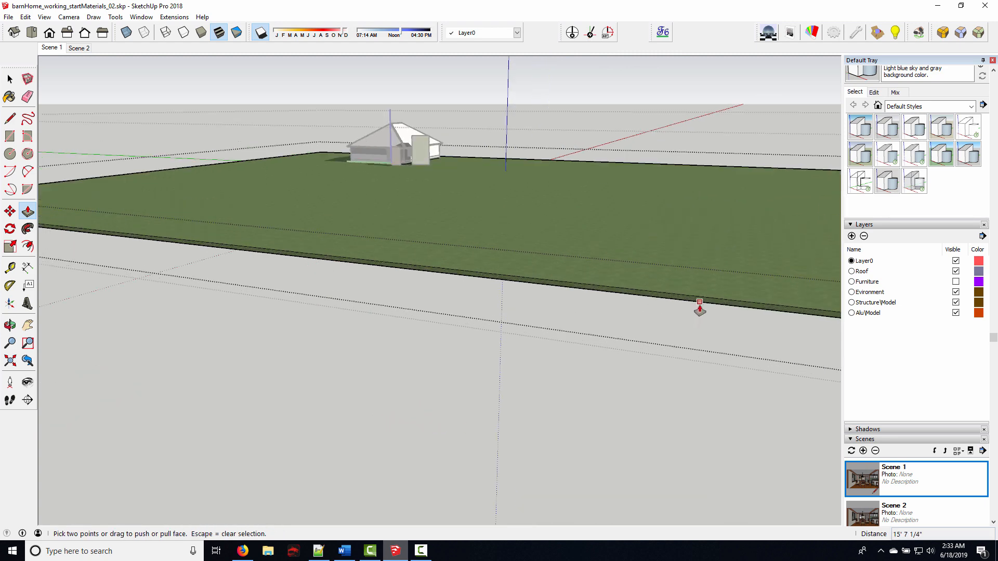
click(699, 295)
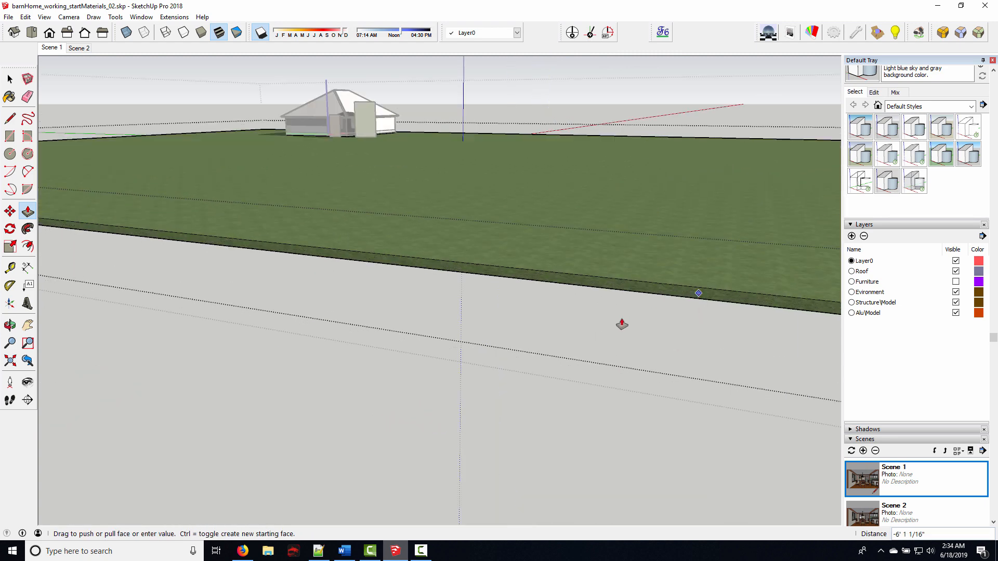
click(622, 321)
Turn the shadows off, clear the face selection and push/pull the front section of the ground's side edge outward about 143' 10"
shift+middle_drag(761, 276, 524, 317)
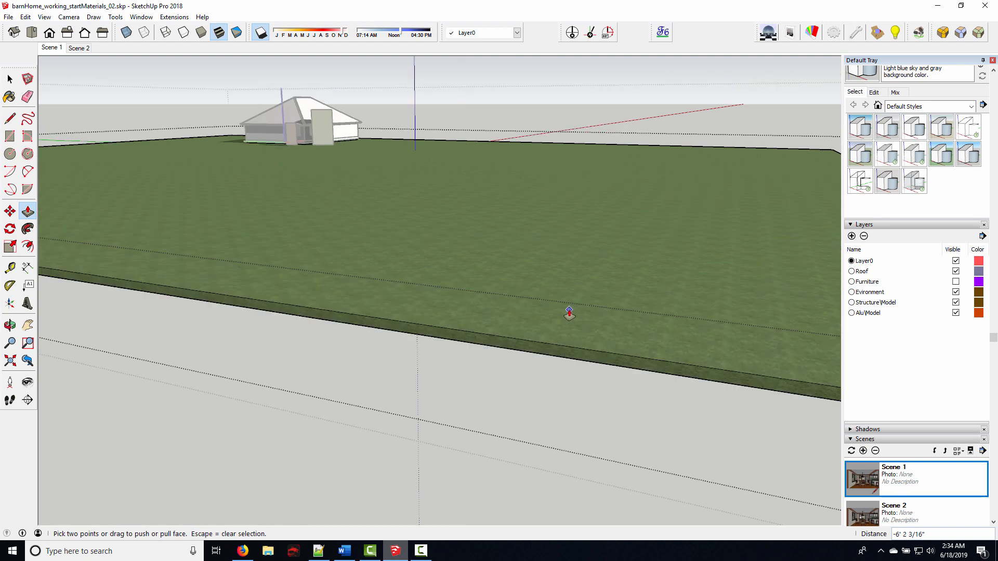
middle_drag(690, 312, 561, 361)
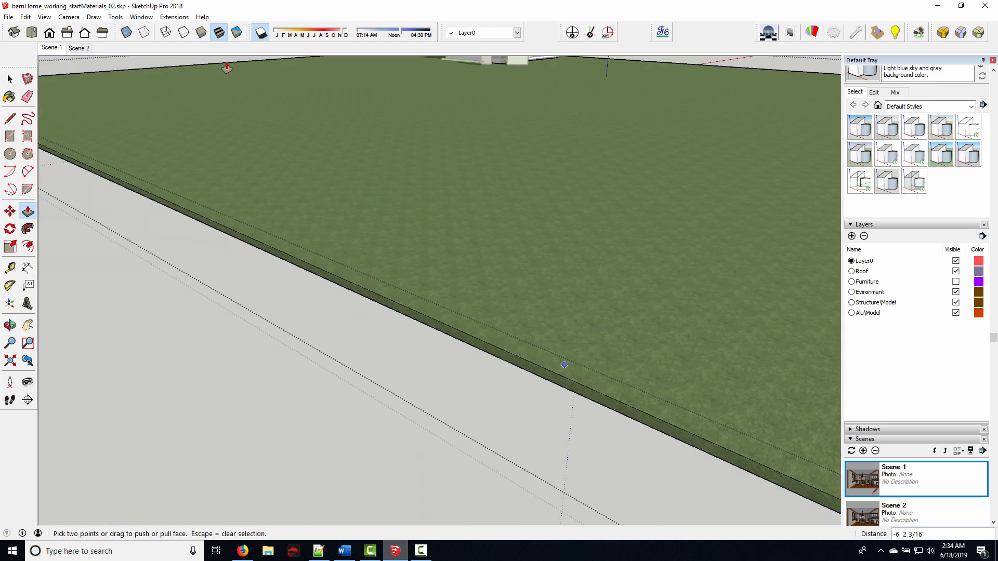
click(260, 32)
middle_drag(260, 292, 394, 305)
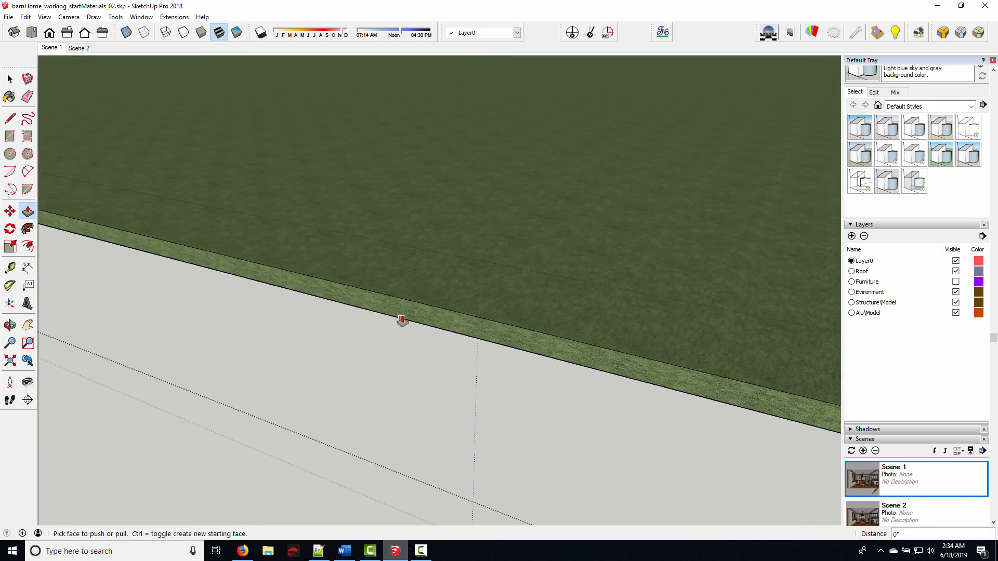
drag(435, 321, 234, 424)
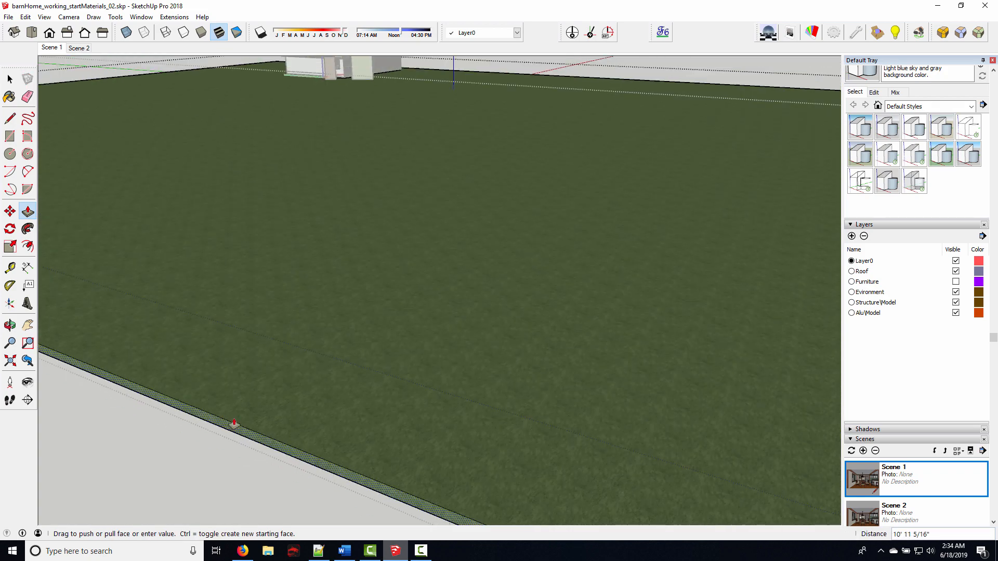
scroll(232, 425, down, 6)
shift+middle_drag(210, 456, 448, 328)
click(303, 399)
Push/pull the adjoining section of the ground's side edge by the same distance, return to the Scene 1 view and clear the selection
shift+middle_drag(386, 244, 617, 227)
scroll(490, 182, up, 6)
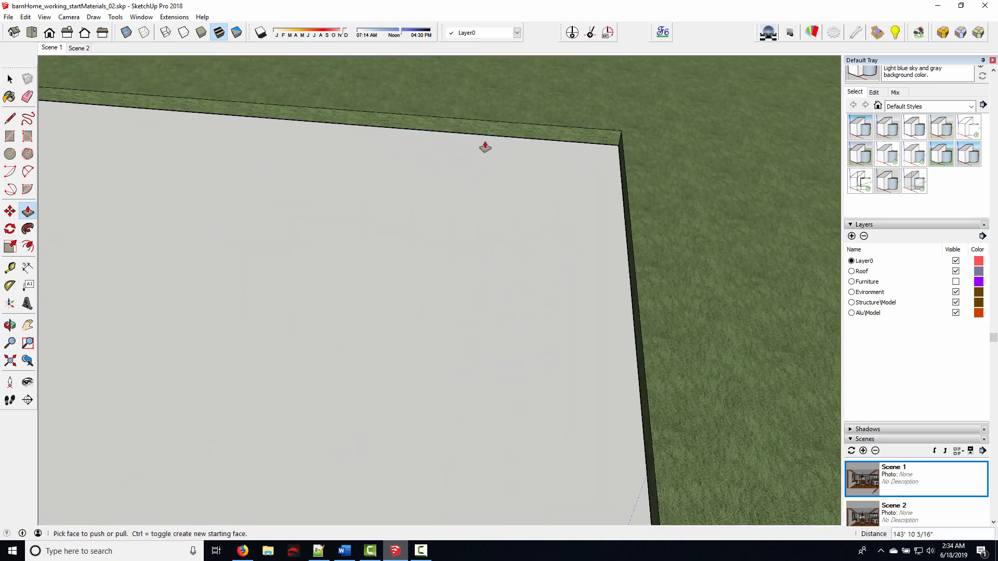
double_click(489, 134)
key(space)
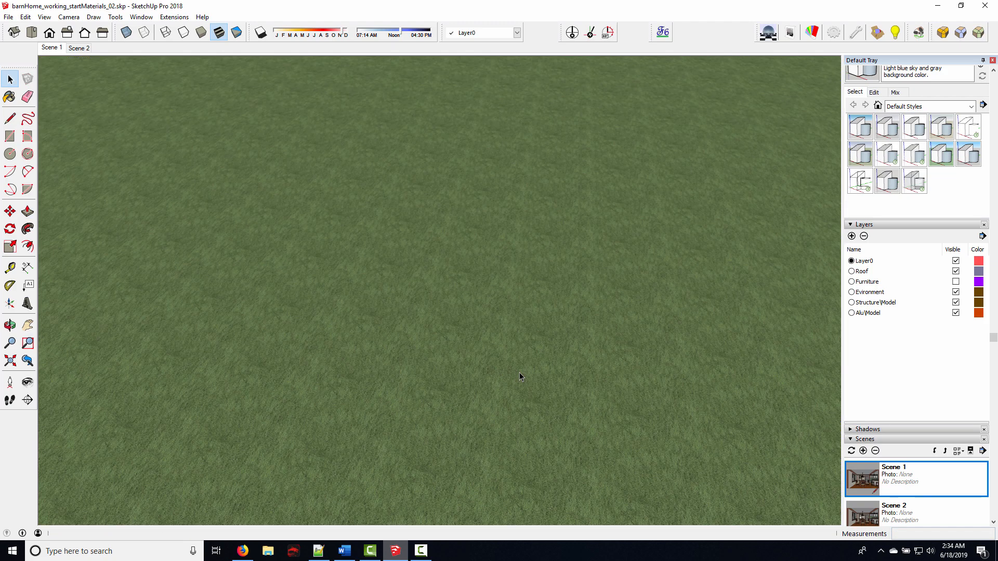
scroll(520, 373, down, 3)
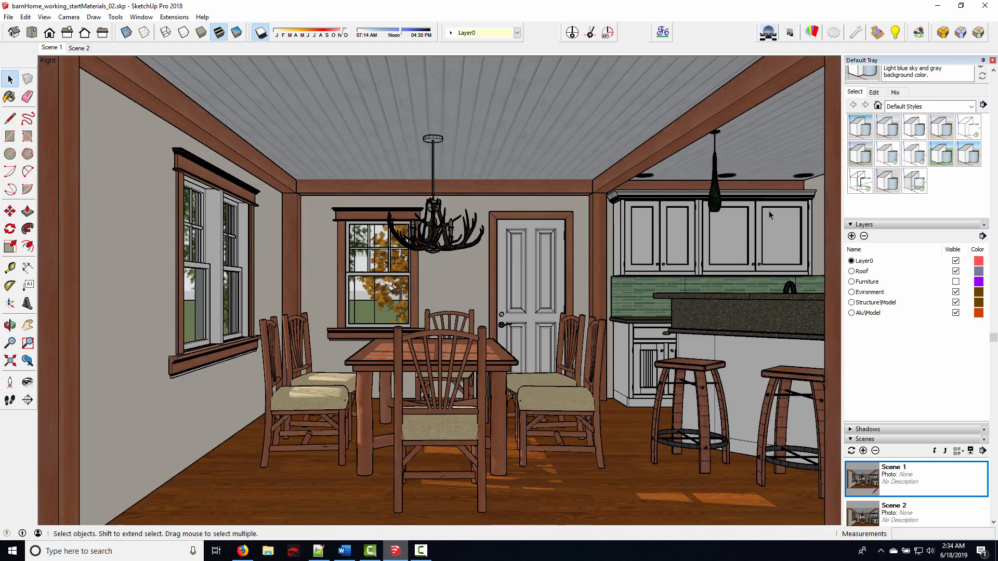
click(769, 213)
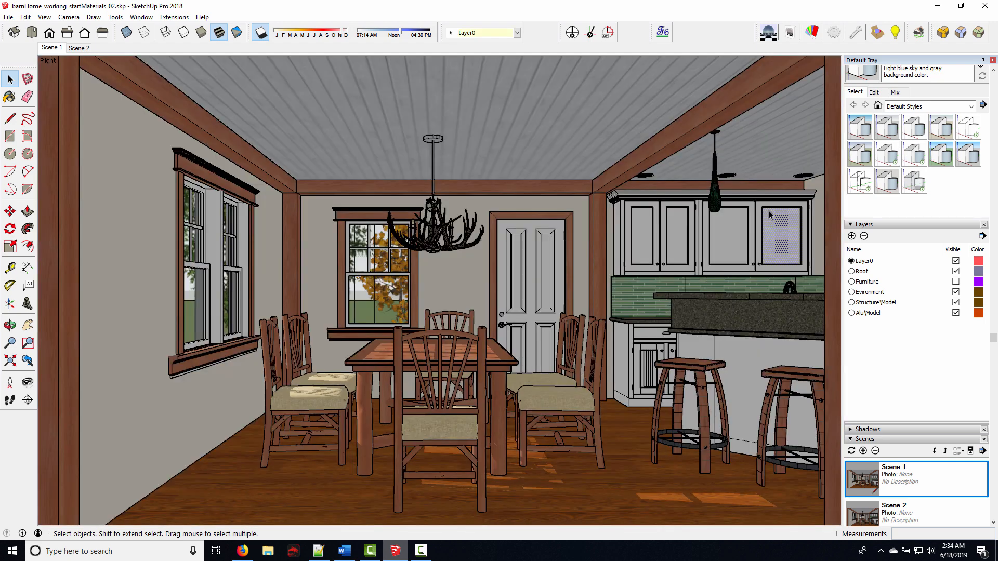
key(ctrl+t)
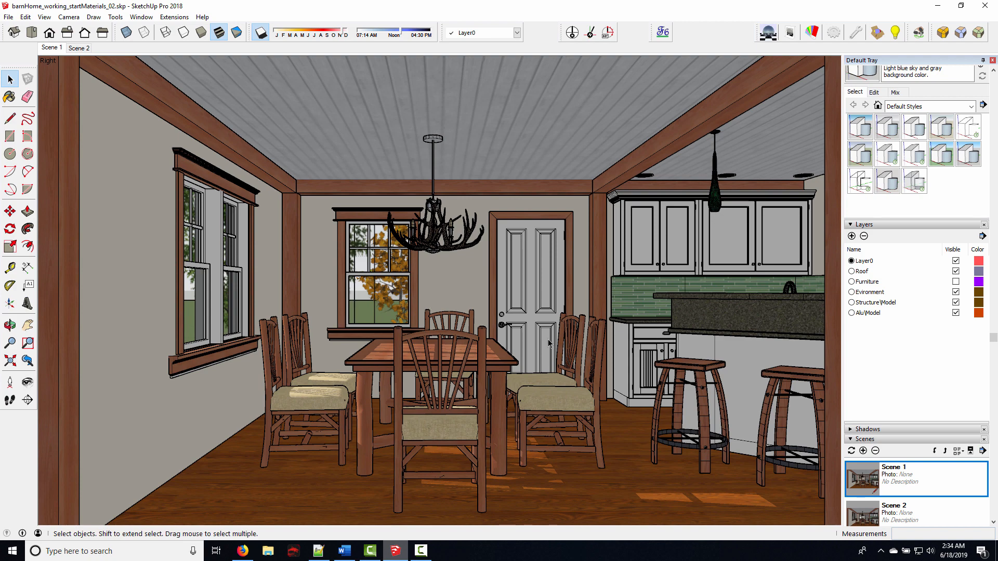
Turn the shadows off and bring the house and its extended ground into view from outside and above
click(261, 33)
middle_drag(327, 291, 660, 293)
middle_drag(422, 313, 491, 354)
scroll(414, 314, down, 8)
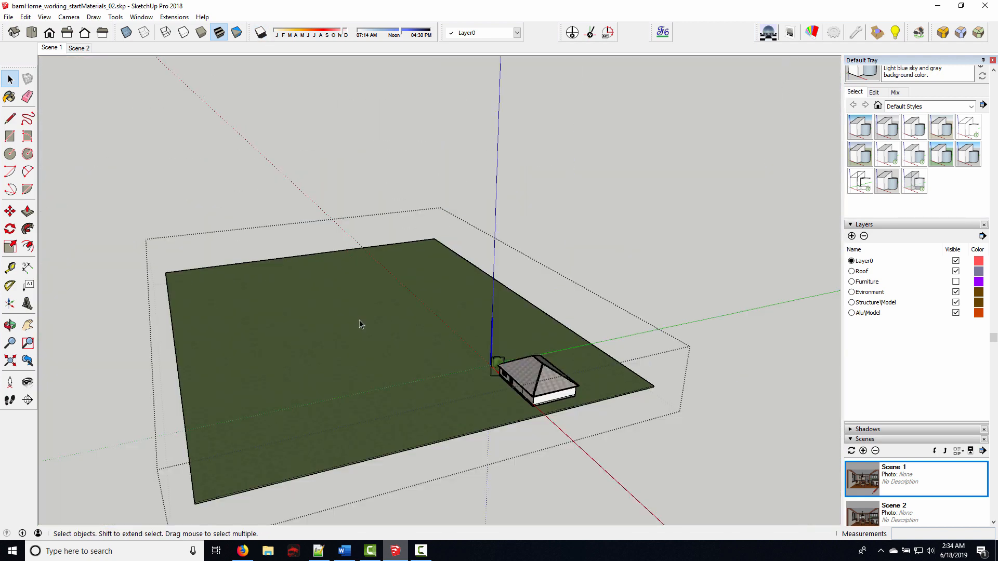
mouse_move(360, 320)
middle_down()
mouse_move(547, 371)
mouse_move(456, 347)
mouse_move(391, 310)
middle_up()
scroll(457, 347, up, 4)
scroll(392, 311, up, 3)
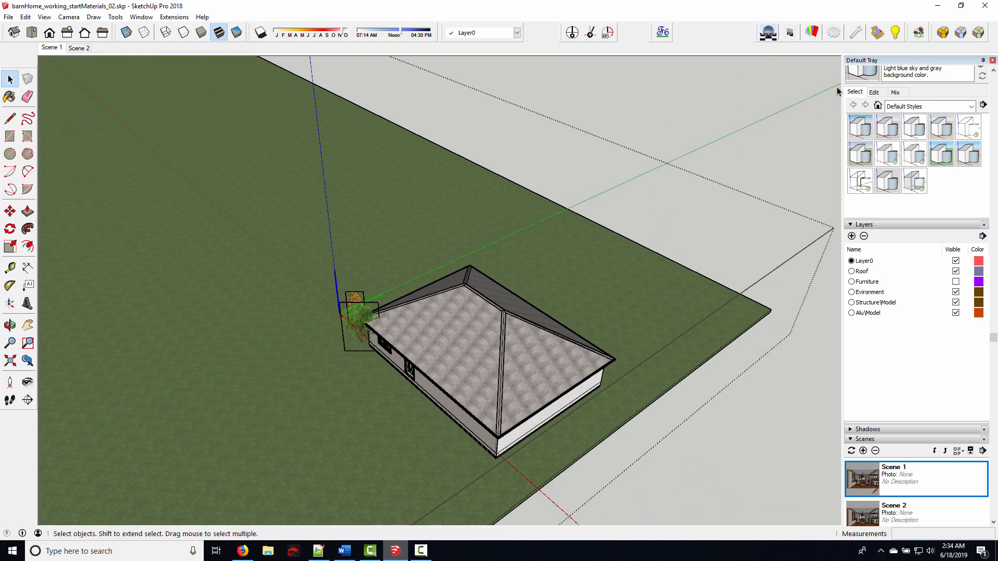
Open the Podium Browser and list all Backgrounds 180° files of the Environment category
click(871, 37)
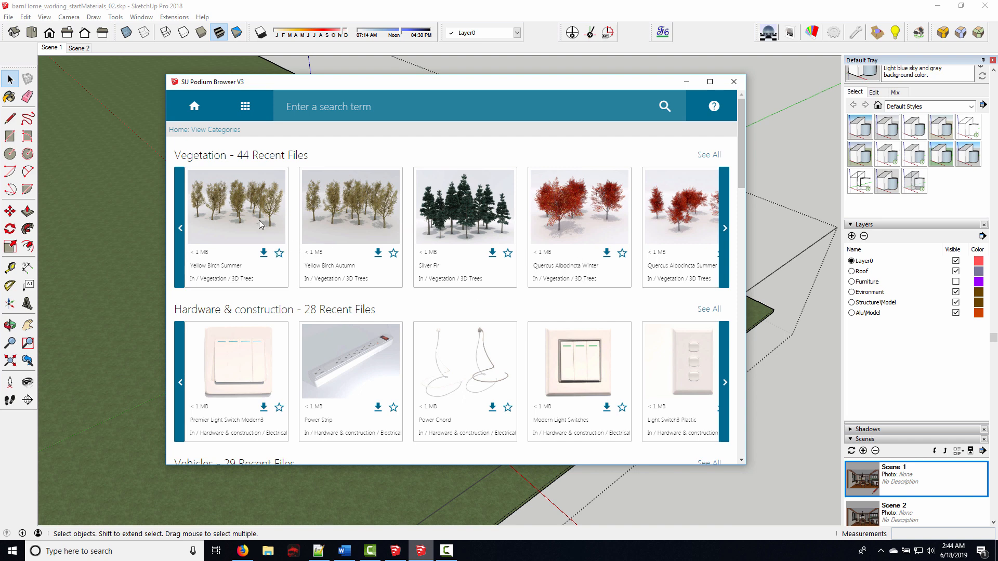
click(245, 106)
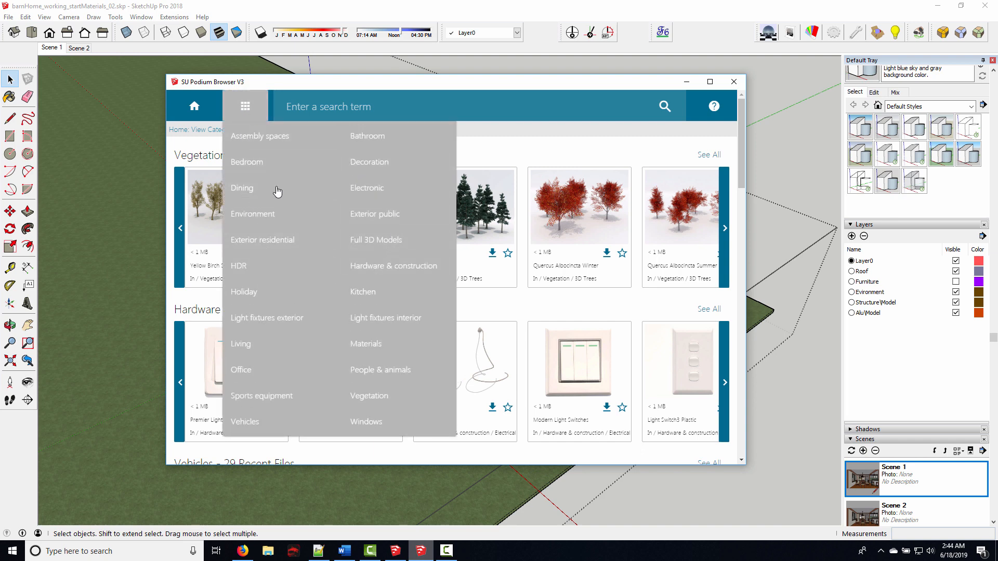
click(260, 217)
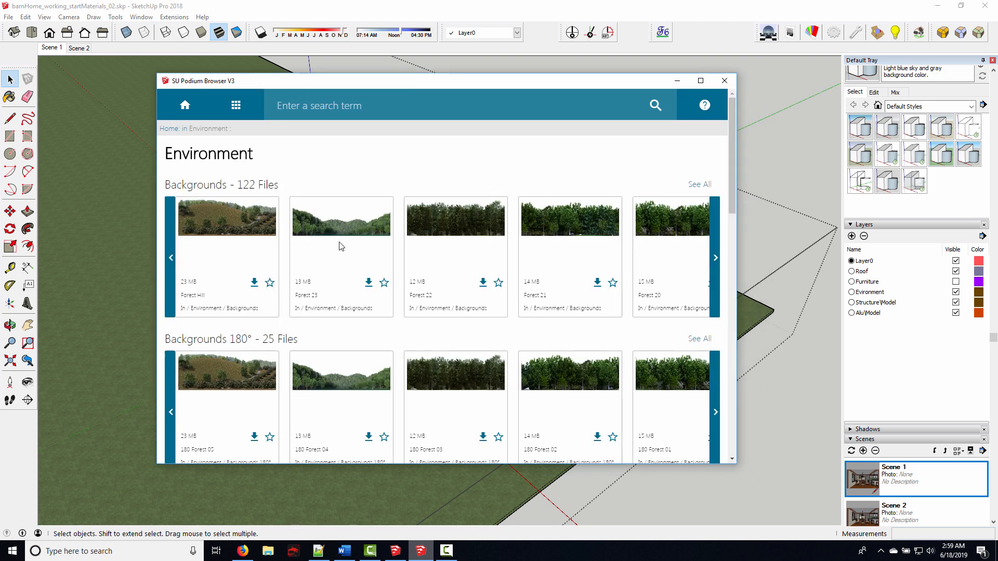
scroll(359, 238, down, 1)
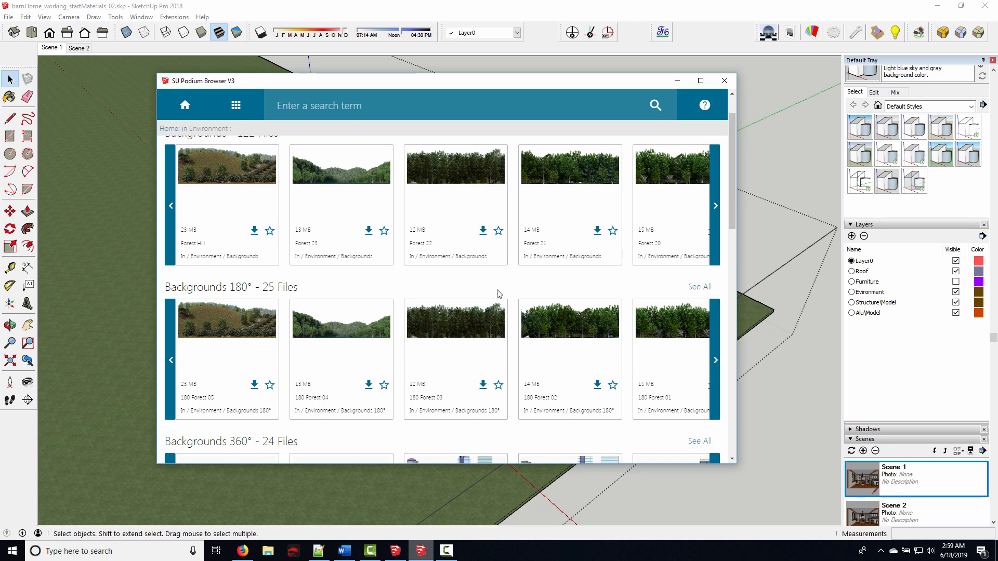
click(700, 288)
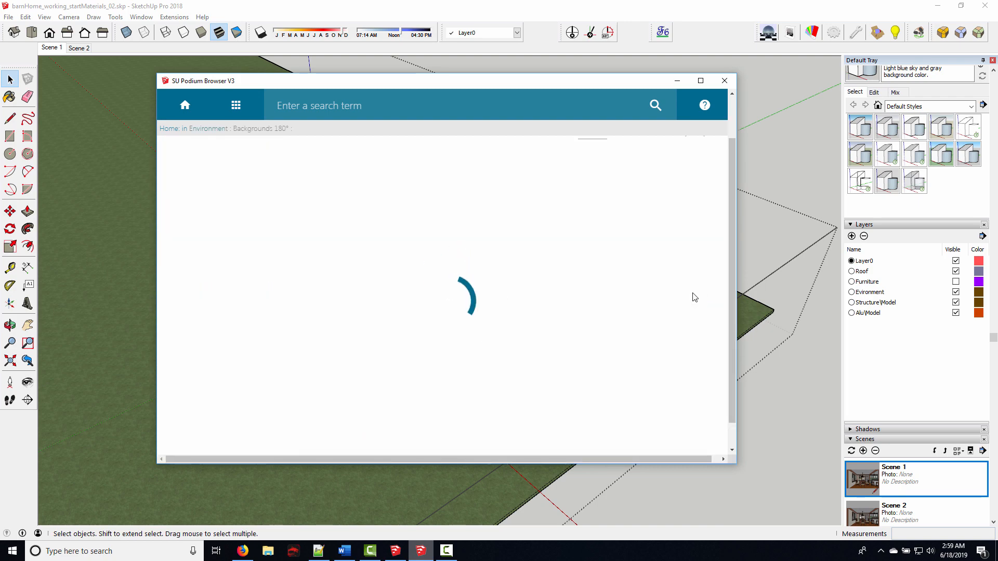
Browse the 180° backgrounds, load 180 Forest 02 into the model and minimize the browser window
scroll(681, 321, up, 1)
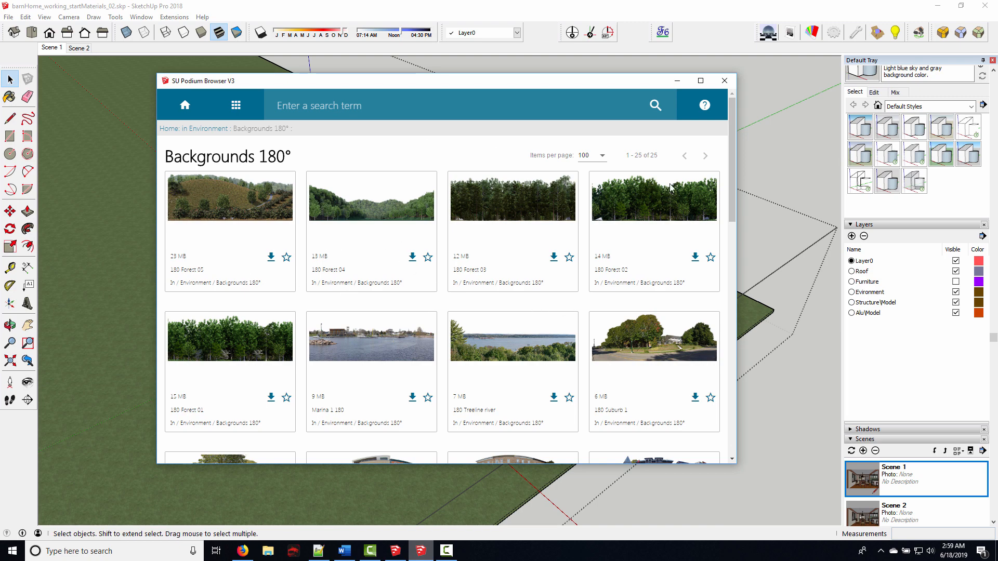
scroll(631, 229, down, 10)
scroll(486, 262, down, 3)
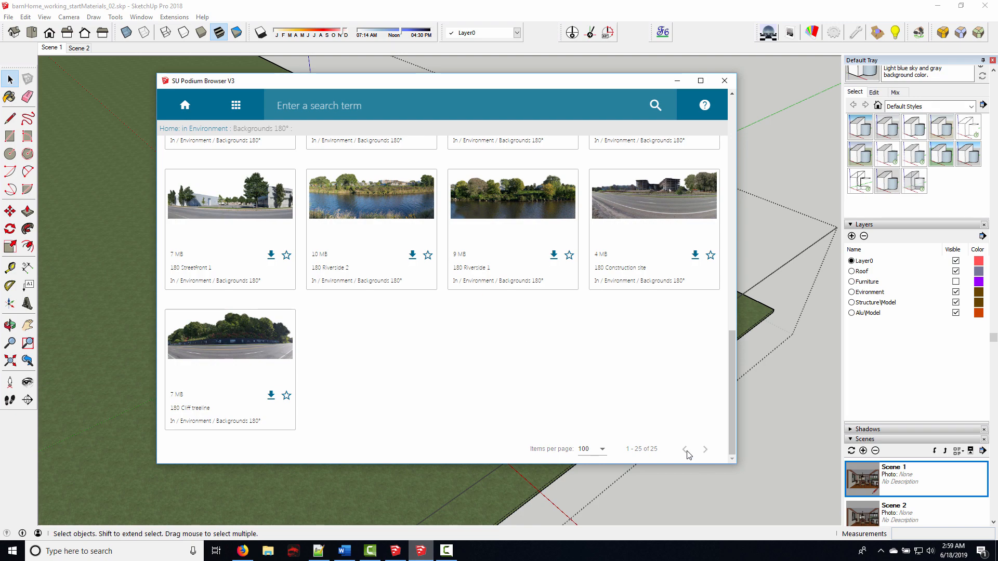
scroll(479, 386, up, 10)
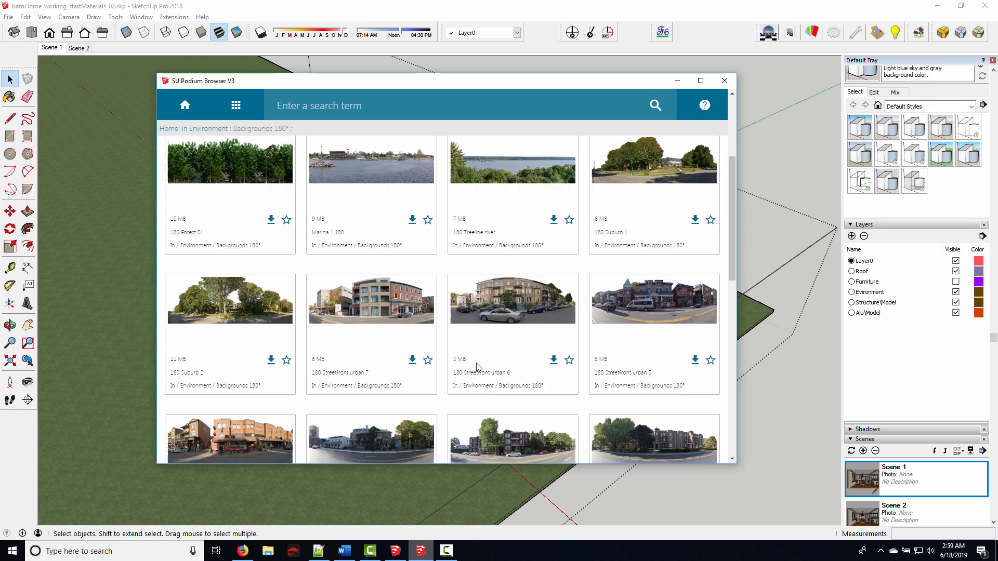
scroll(289, 326, up, 1)
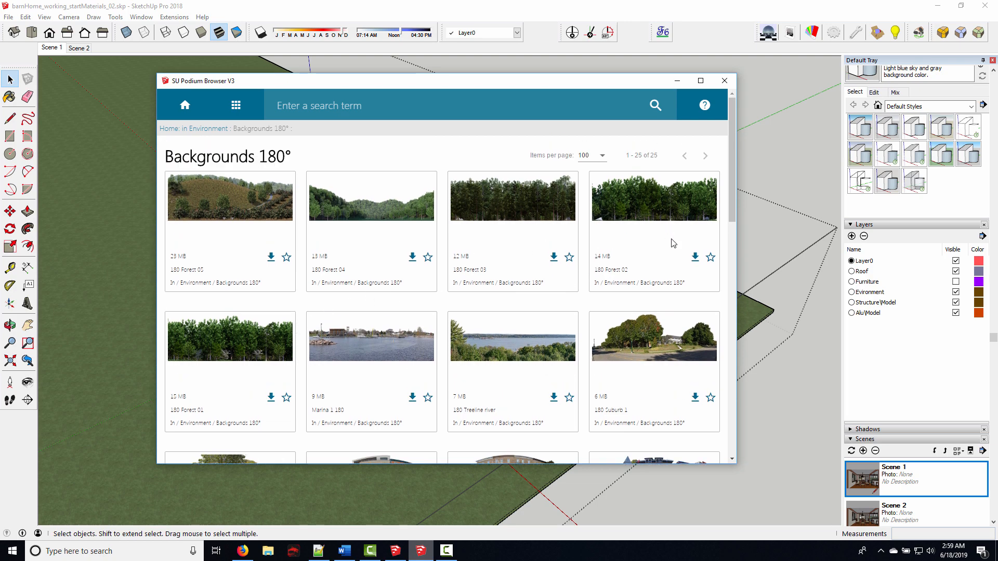
click(695, 258)
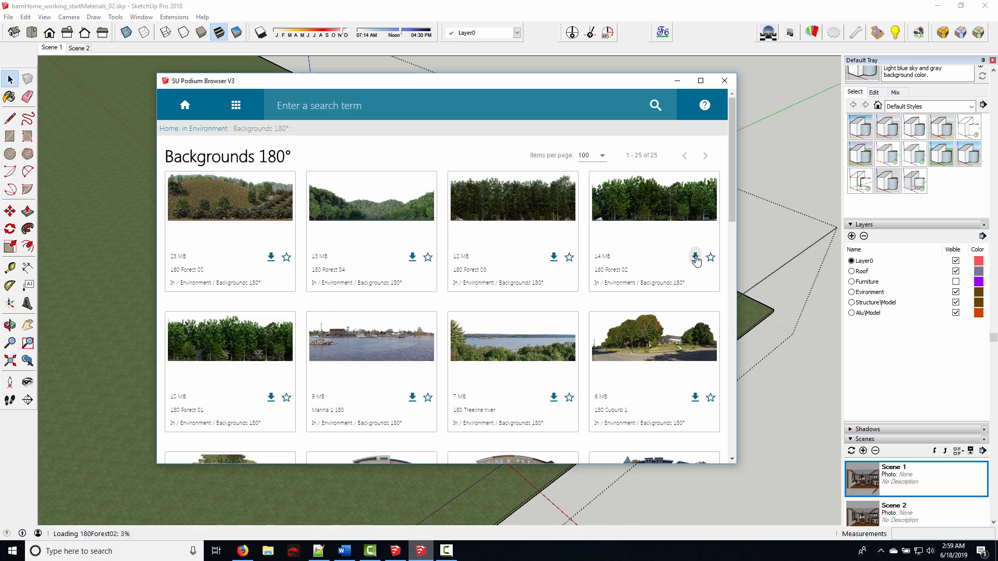
click(677, 81)
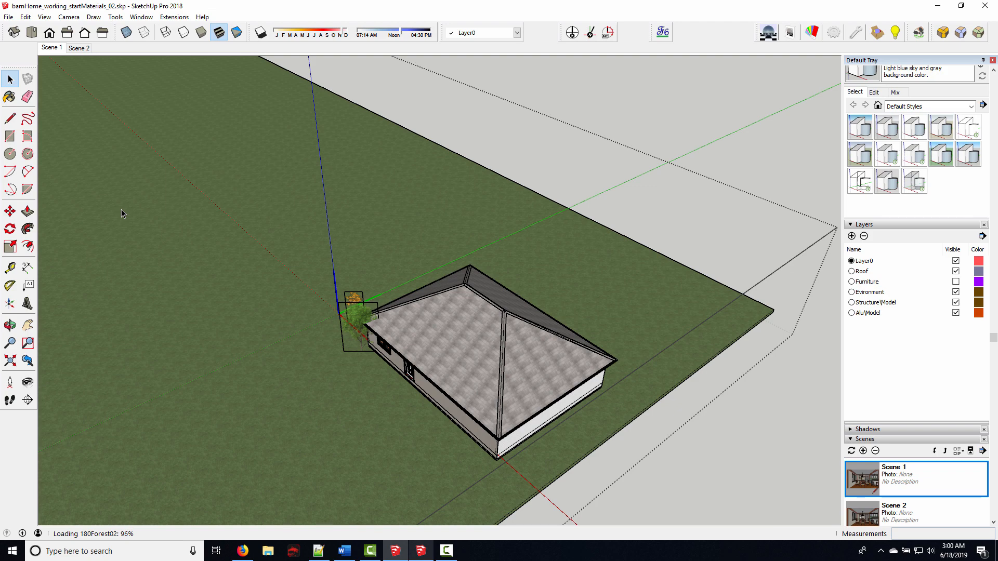
Place the curved forest backdrop on the ground slab so that it arcs around the house
scroll(120, 209, down, 2)
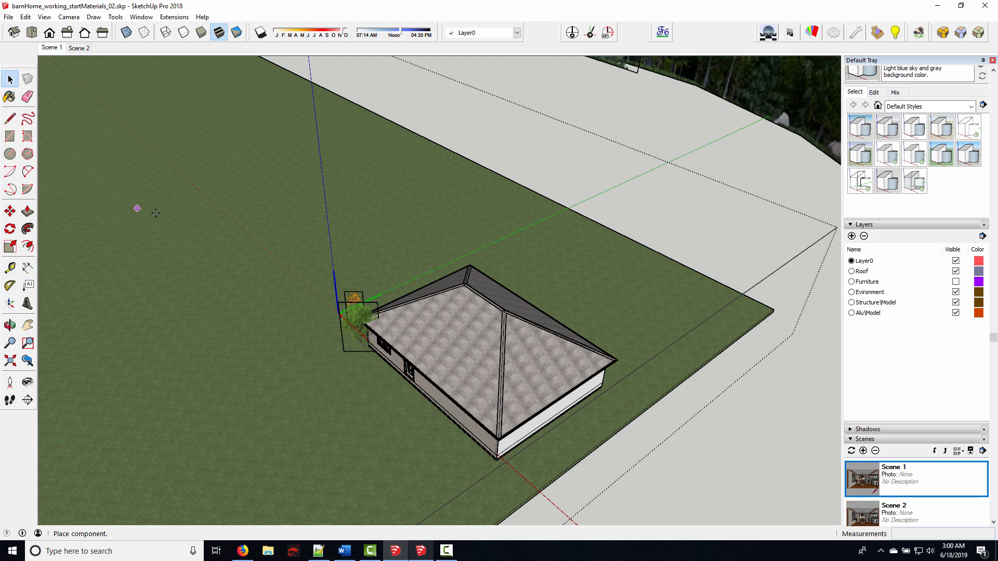
scroll(178, 296, down, 3)
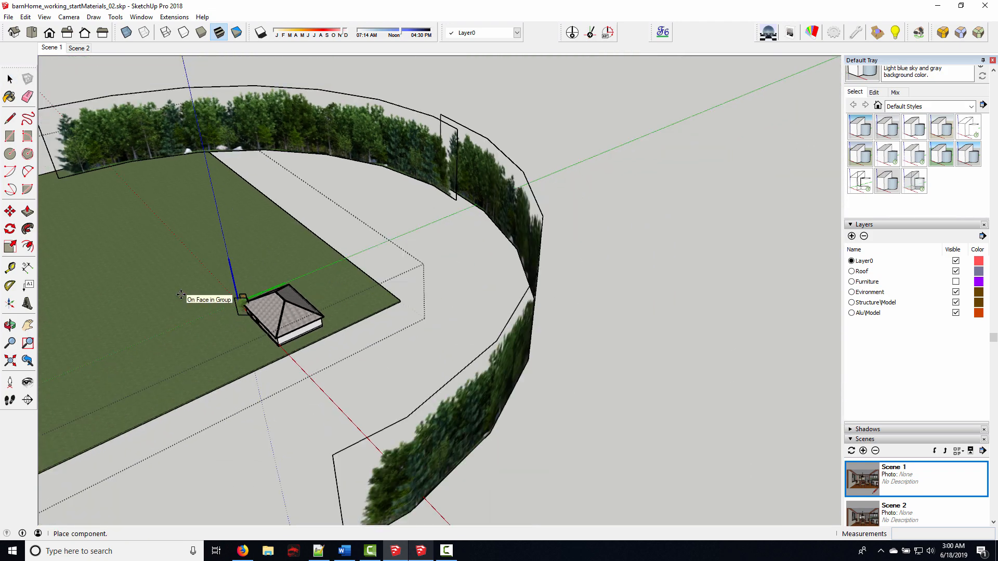
middle_drag(182, 296, 281, 349)
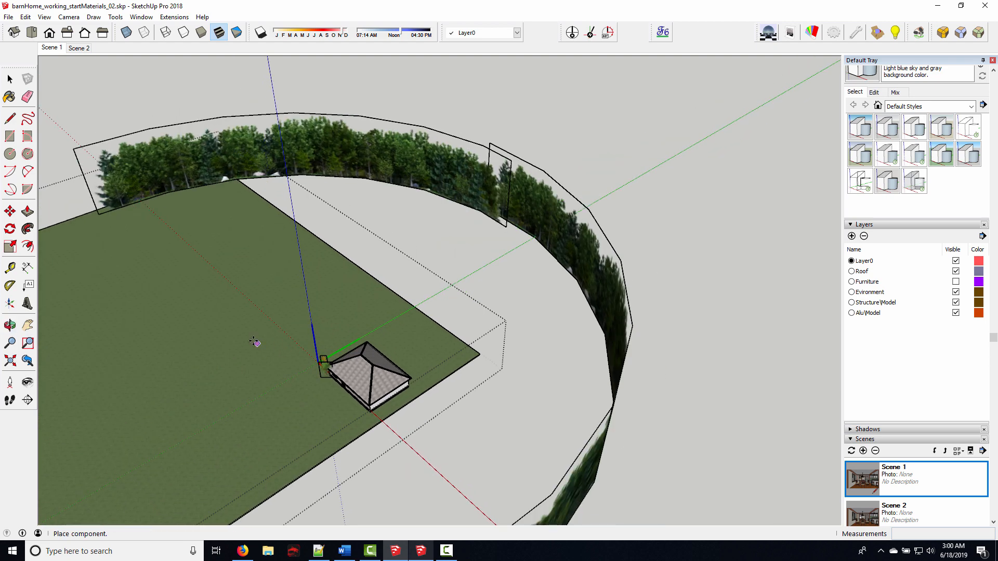
click(229, 327)
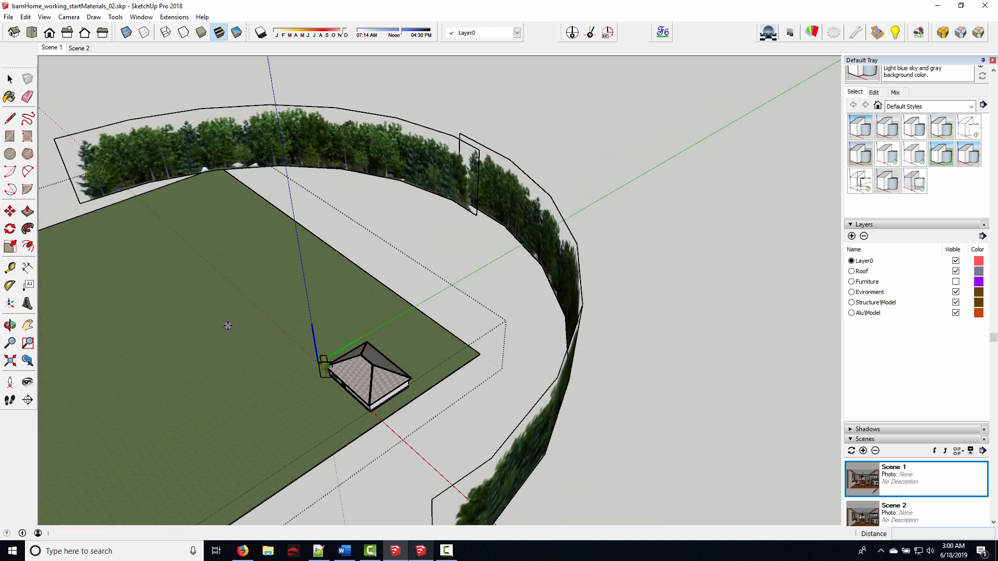
Rotate the forest backdrop about 91° counterclockwise on the ground plane so it curves around the ground's far side
click(10, 229)
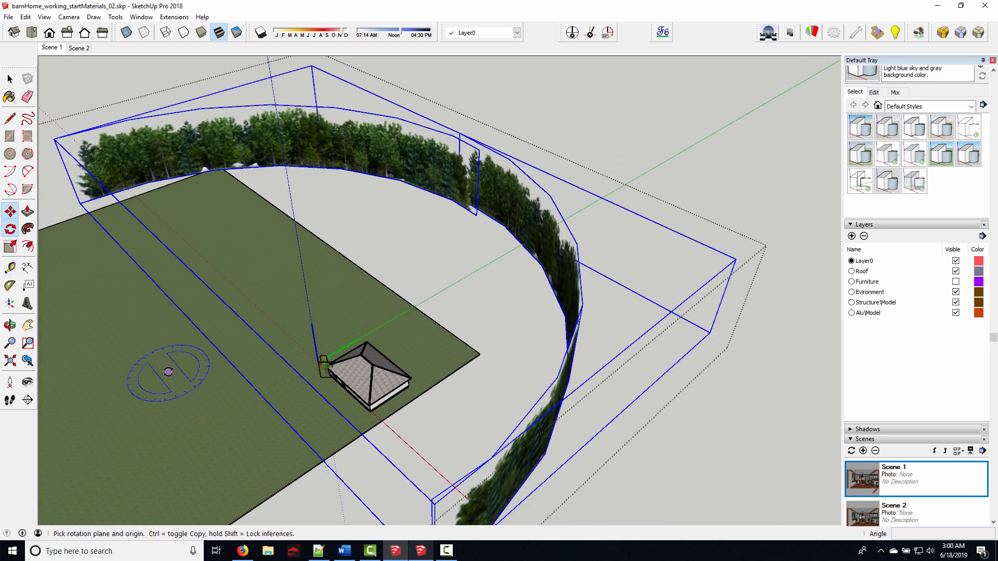
click(167, 372)
click(343, 297)
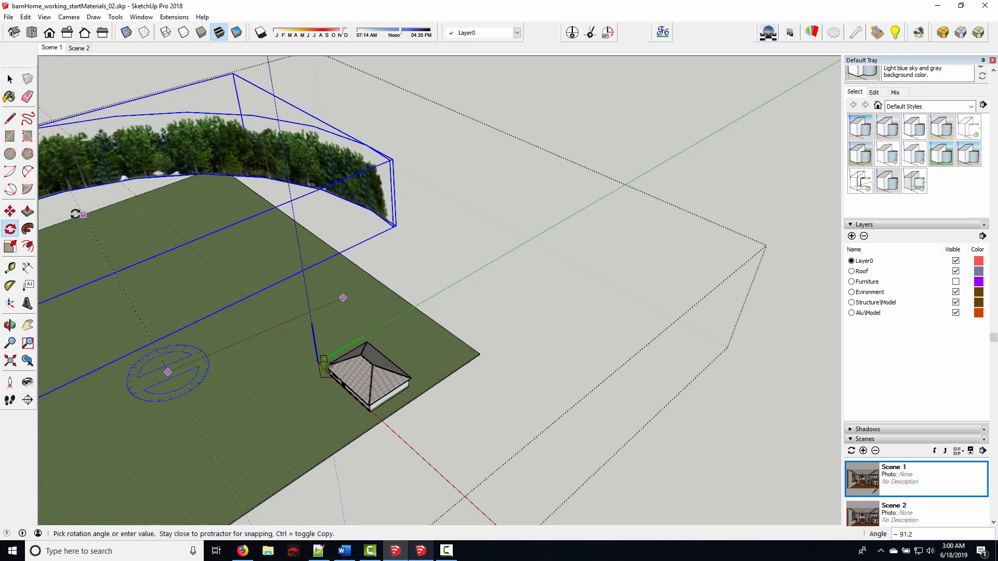
click(83, 214)
Move the rotated forest backdrop about 65' across the ground toward the house and clear the selection
middle_drag(286, 272, 483, 357)
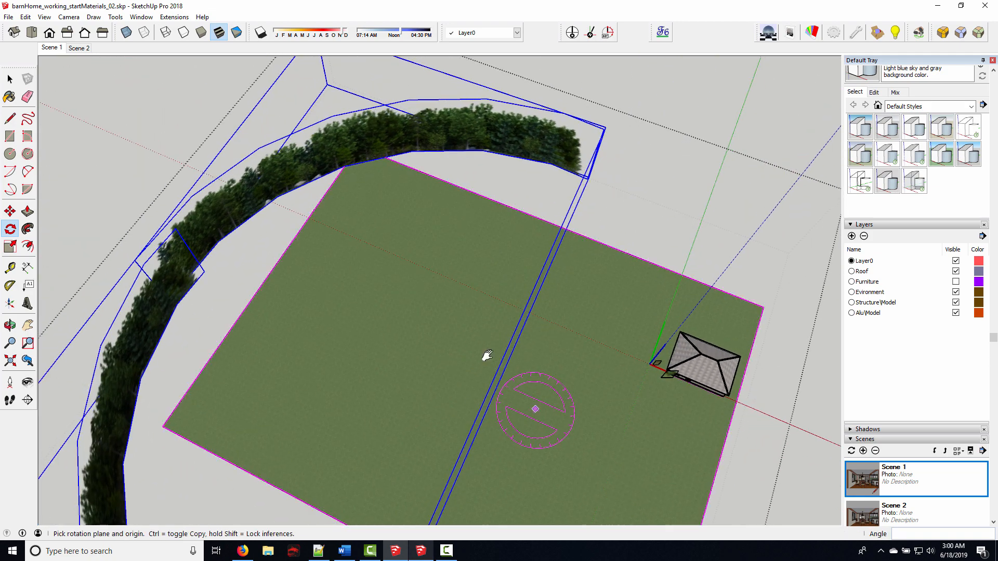
scroll(415, 302, up, 3)
middle_drag(416, 303, 395, 322)
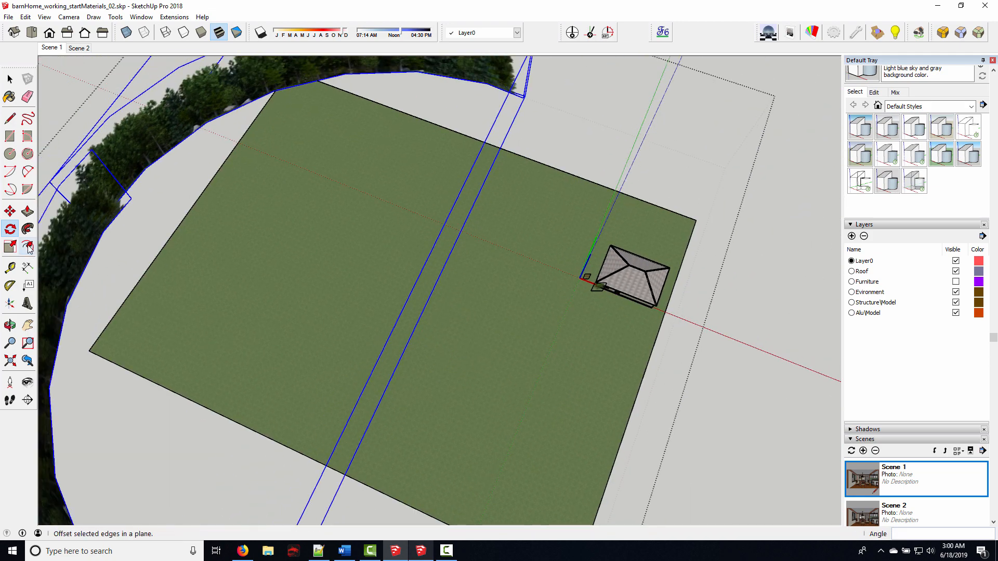
click(10, 211)
click(237, 244)
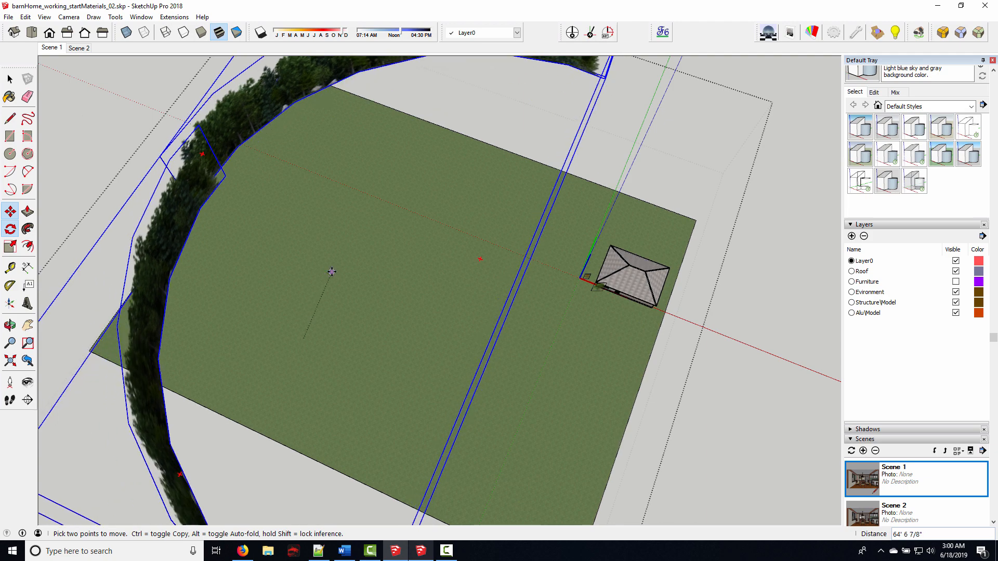
click(331, 271)
click(10, 79)
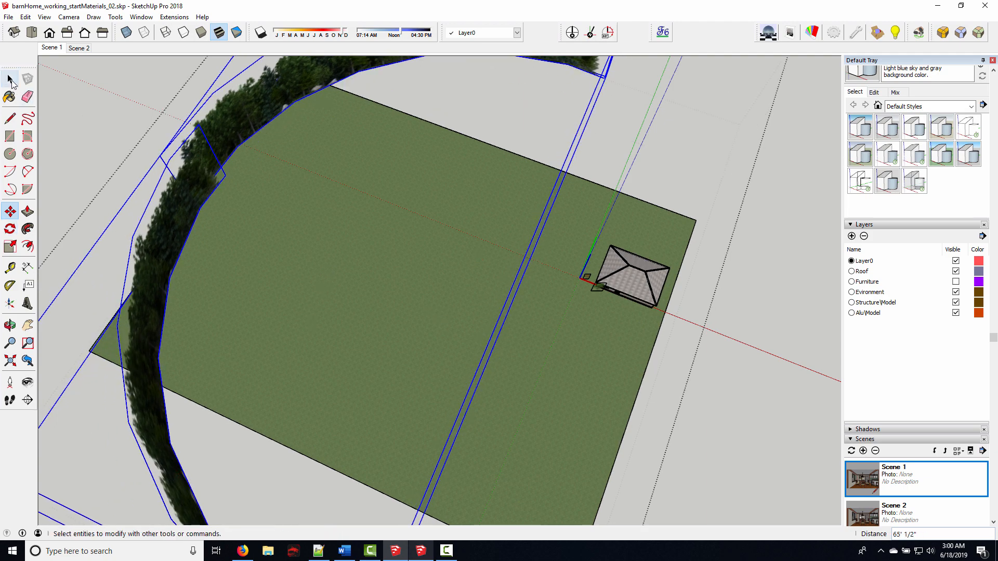
click(500, 168)
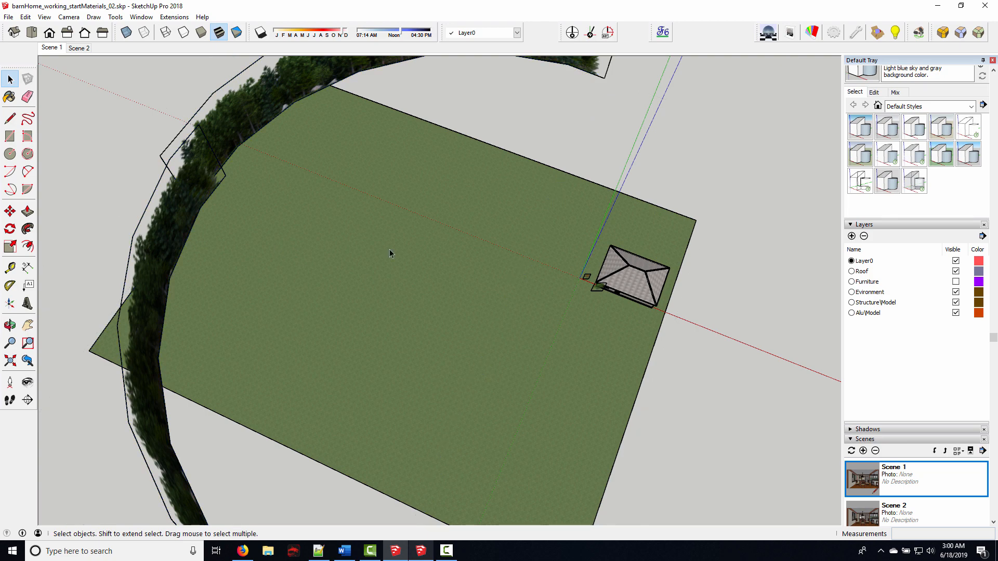
Return to the shadowed Scene 1 view and render it with Podium
middle_drag(591, 306, 483, 224)
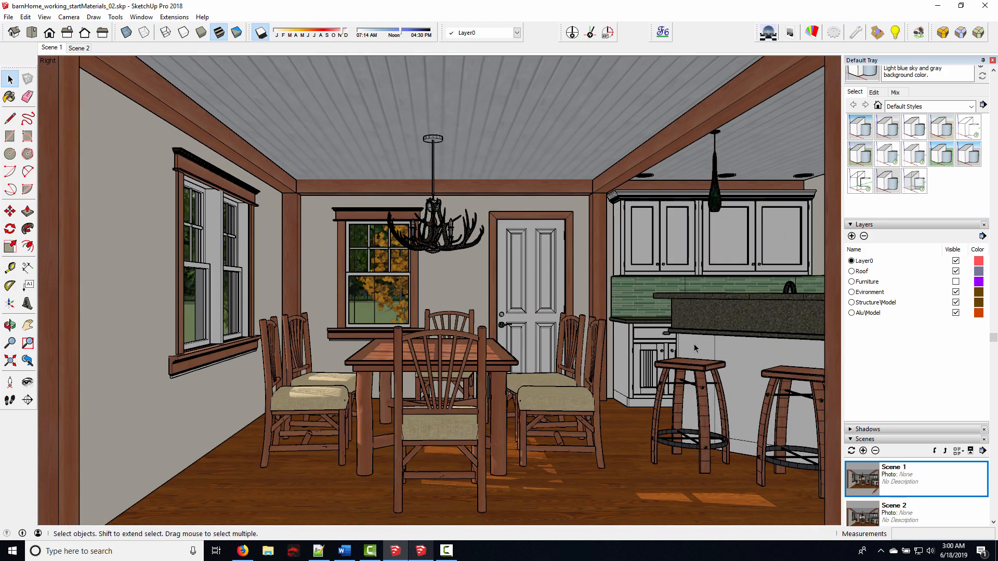
click(9, 17)
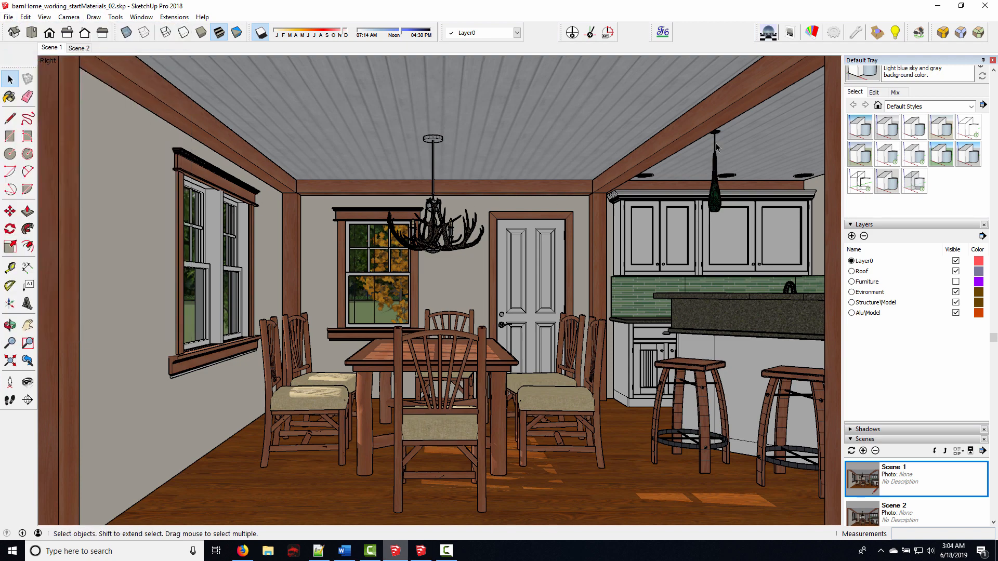
click(768, 32)
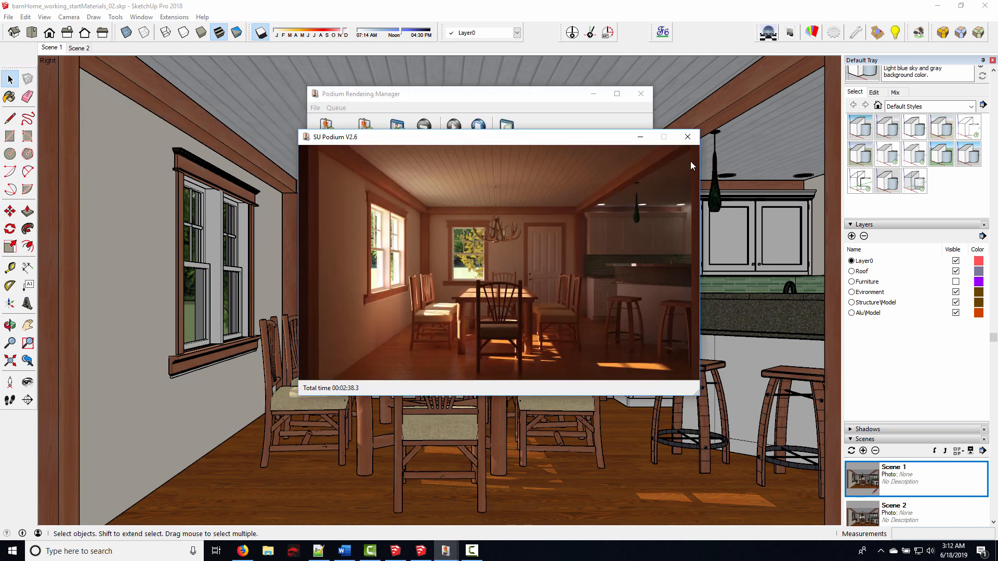
Examine the finished rendering in the Podium Image Editor, then close the editor and the Rendering Manager
click(688, 137)
click(401, 128)
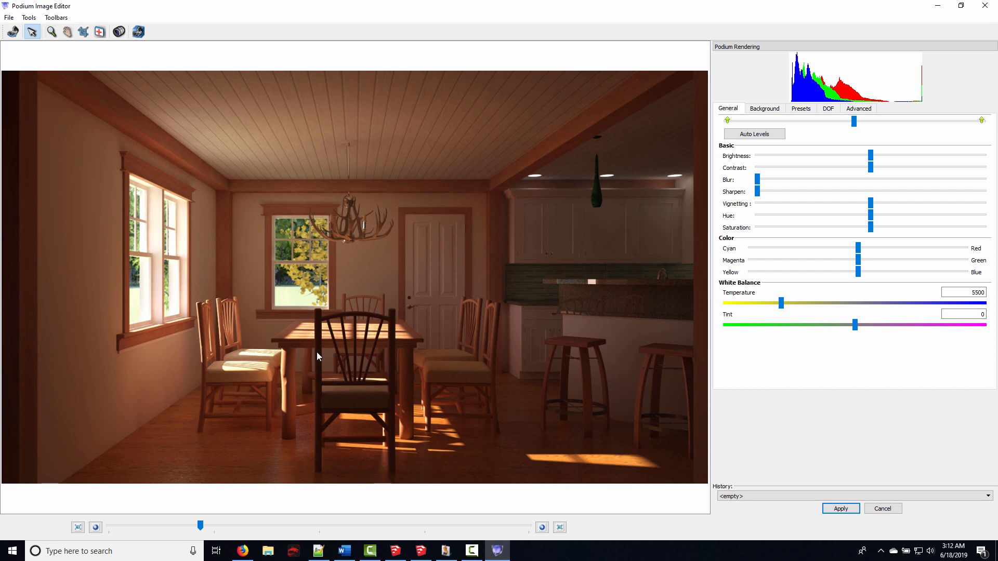
click(991, 7)
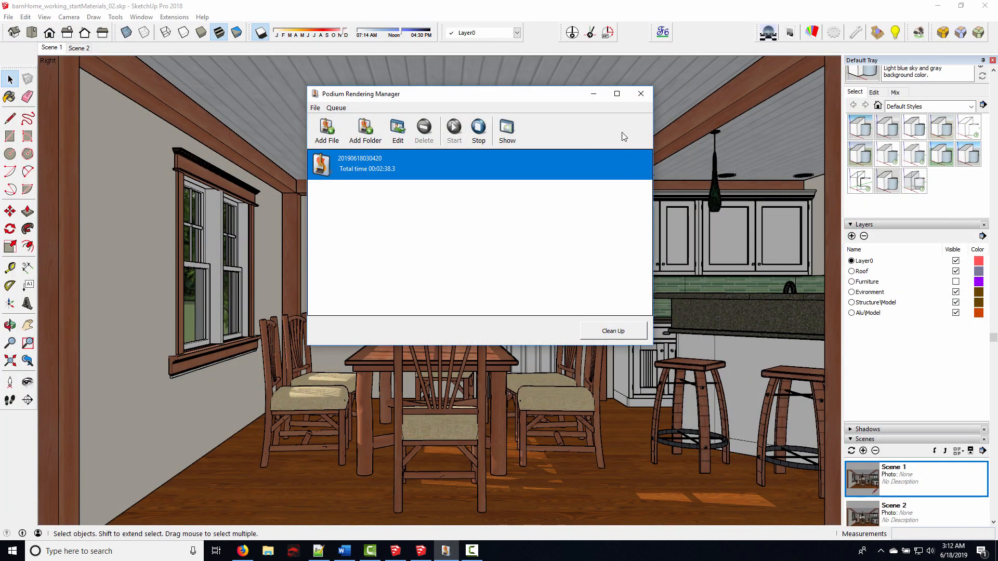
click(640, 95)
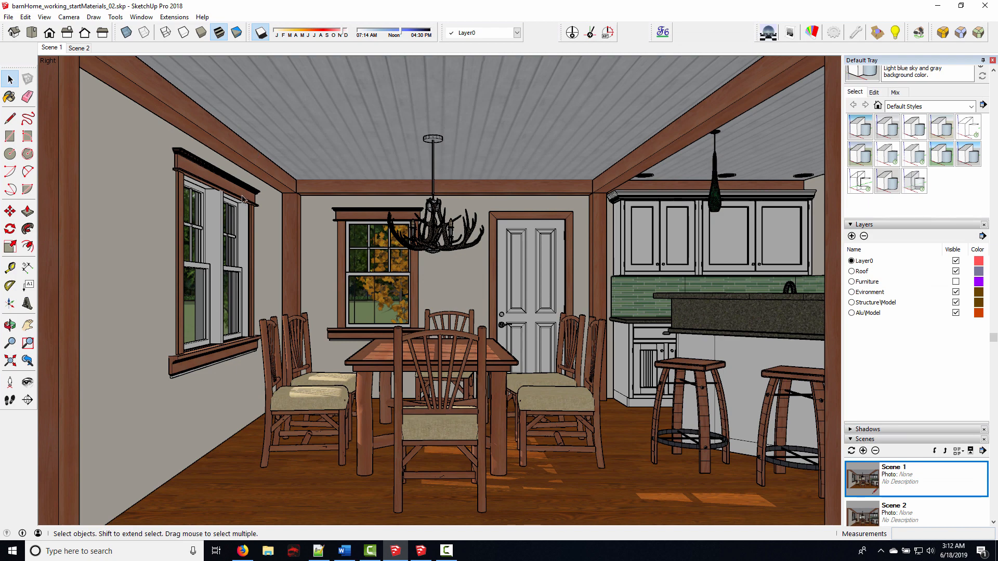
Examine the edges of the window trim, dining table, chair seats and kitchen island countertop up close
scroll(248, 231, up, 5)
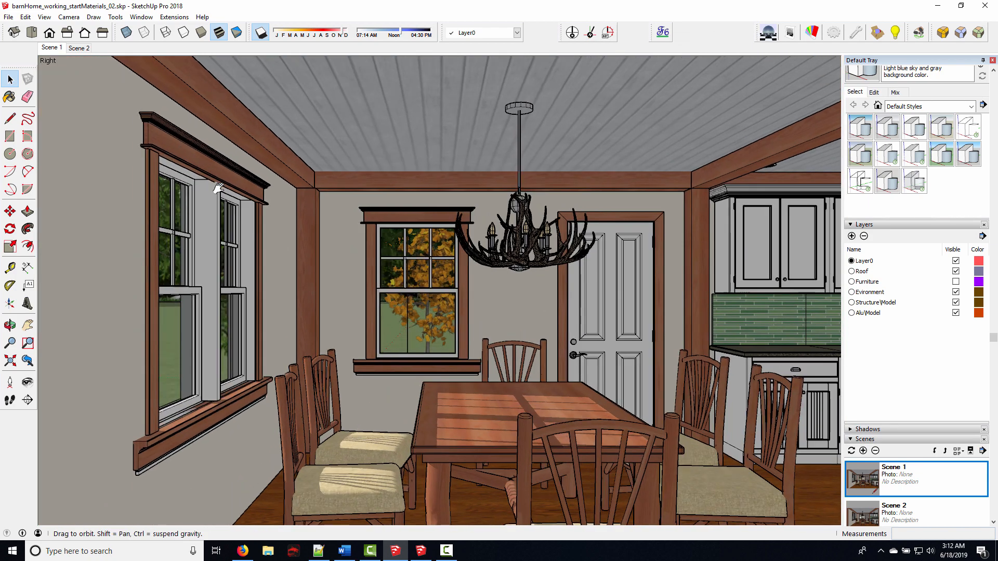
scroll(217, 171, up, 5)
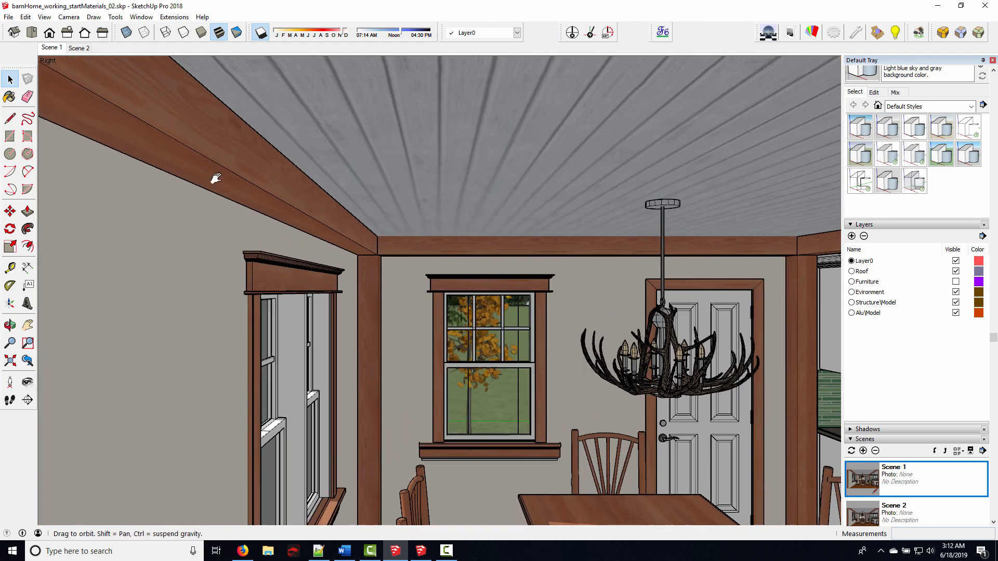
middle_drag(314, 239, 470, 319)
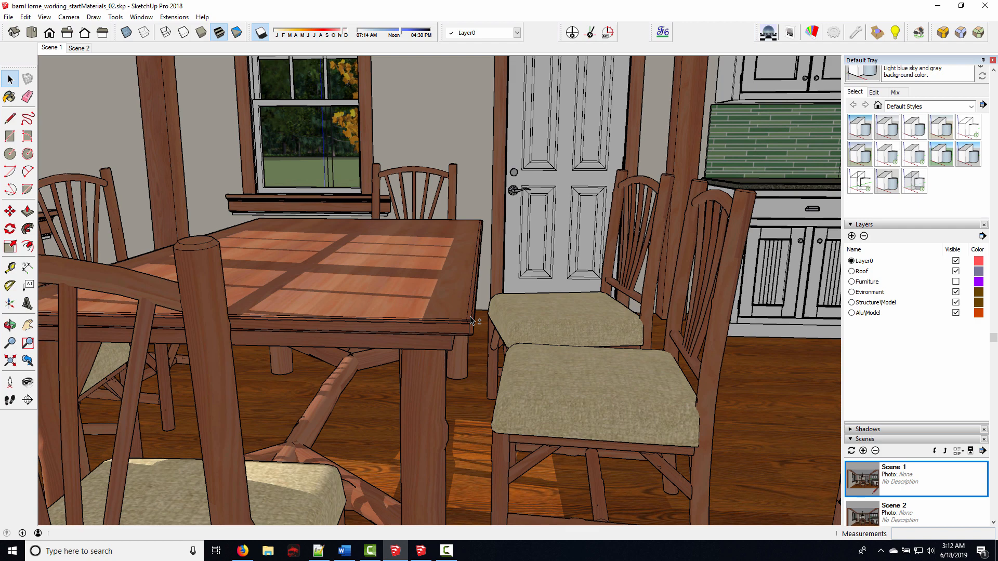
scroll(476, 323, up, 5)
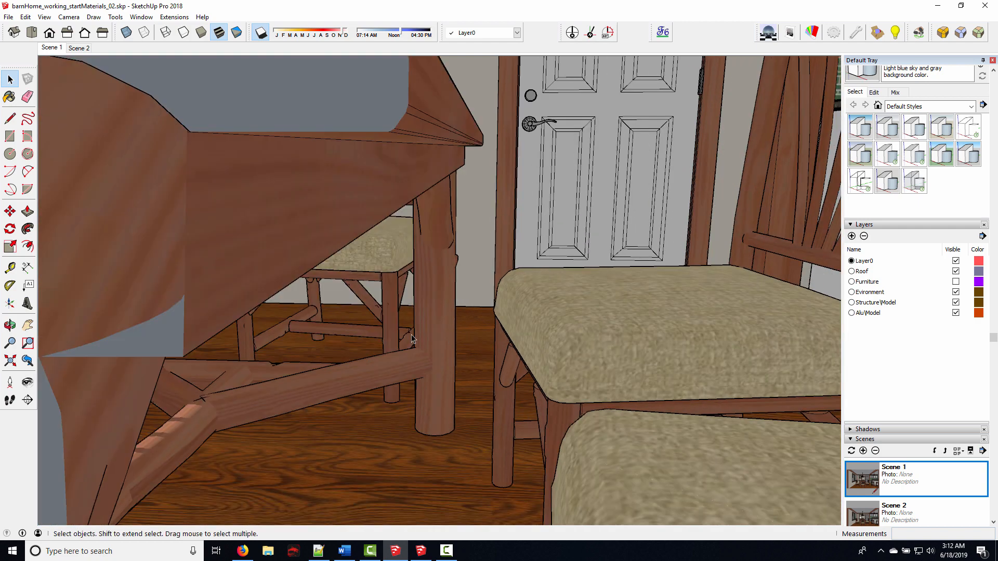
scroll(333, 354, down, 1)
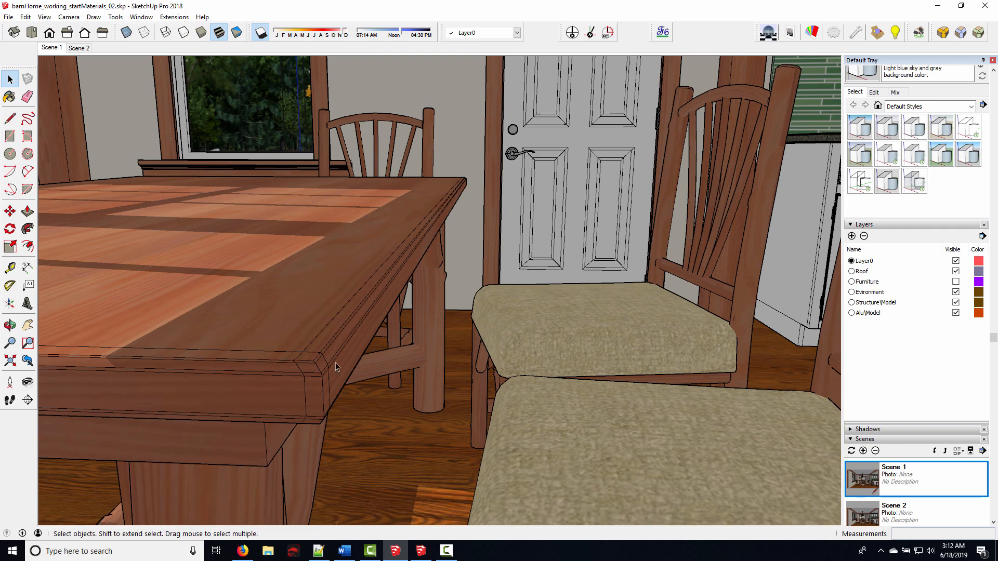
middle_drag(335, 363, 398, 411)
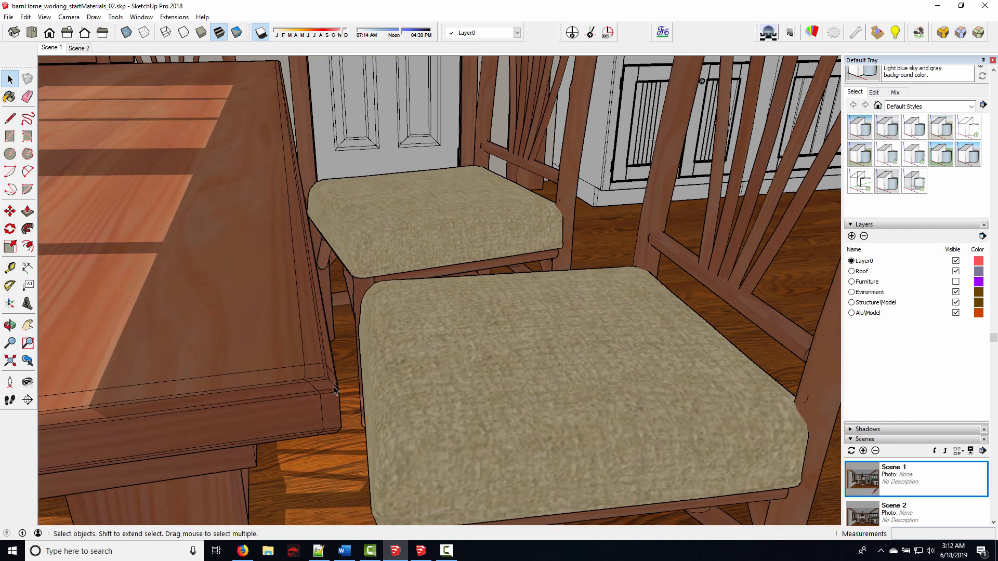
scroll(336, 390, down, 3)
shift+middle_drag(370, 361, 240, 370)
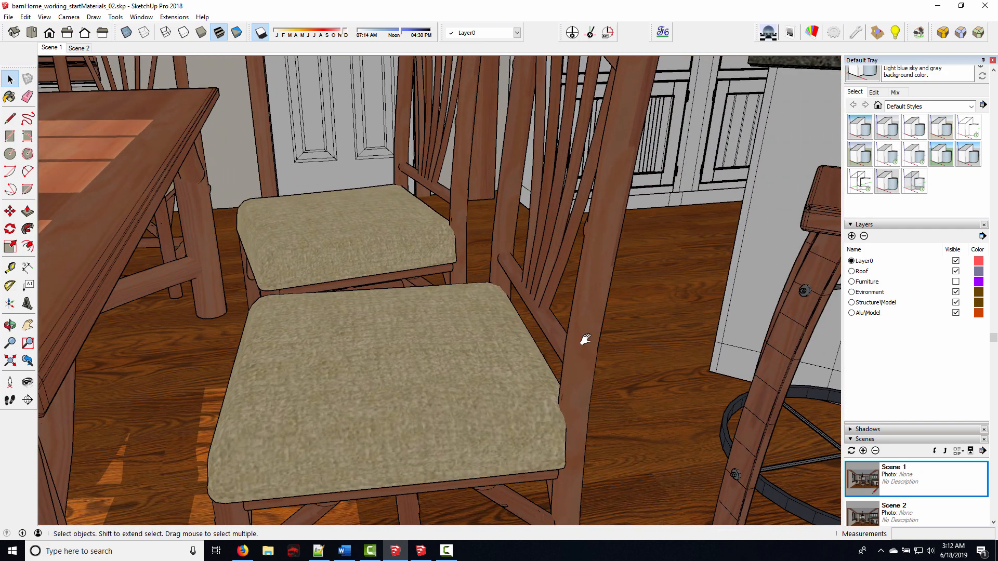
shift+middle_drag(586, 339, 312, 353)
scroll(452, 355, down, 2)
scroll(501, 311, up, 3)
middle_drag(500, 311, 535, 329)
scroll(507, 312, up, 2)
scroll(545, 285, down, 3)
shift+middle_drag(650, 172, 263, 371)
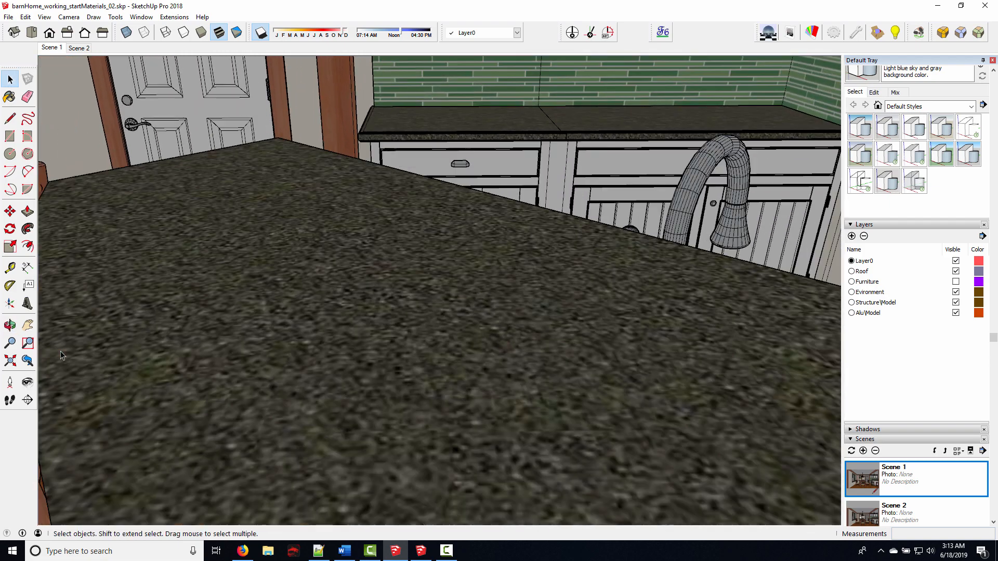
Select the top face of the kitchen island's granite countertop
middle_drag(61, 355, 475, 346)
scroll(395, 330, up, 1)
click(318, 307)
middle_drag(319, 307, 452, 324)
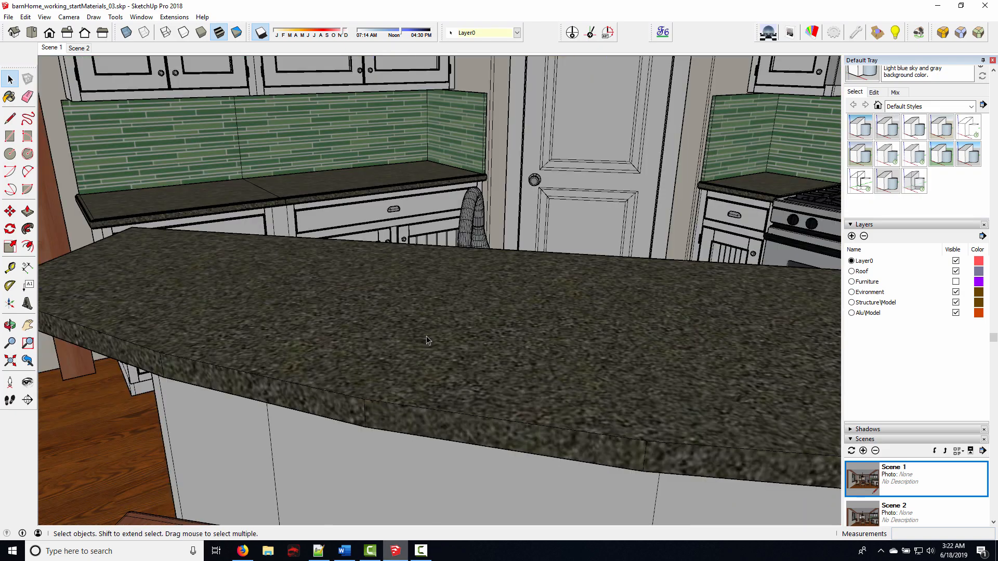
click(368, 374)
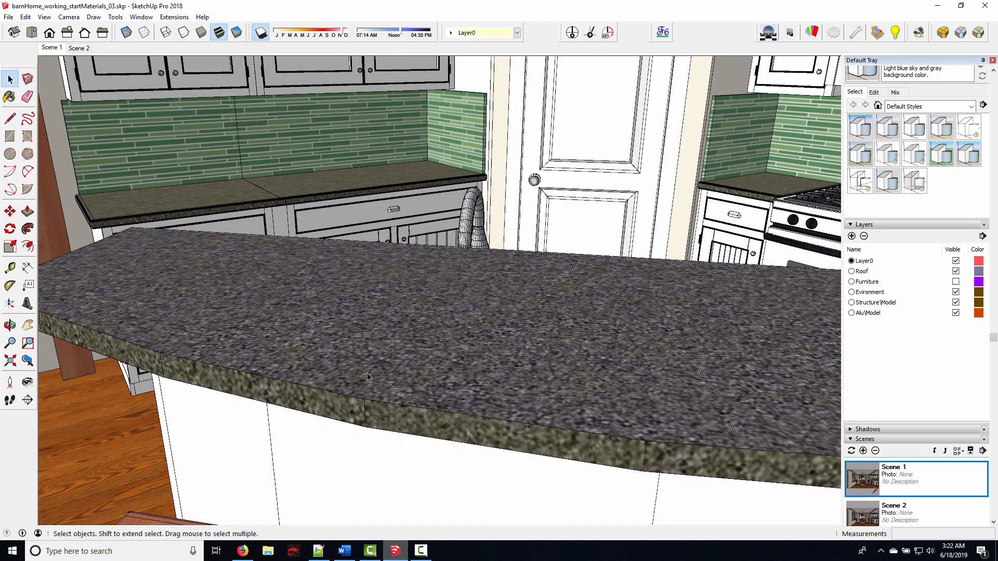
middle_drag(387, 371, 433, 394)
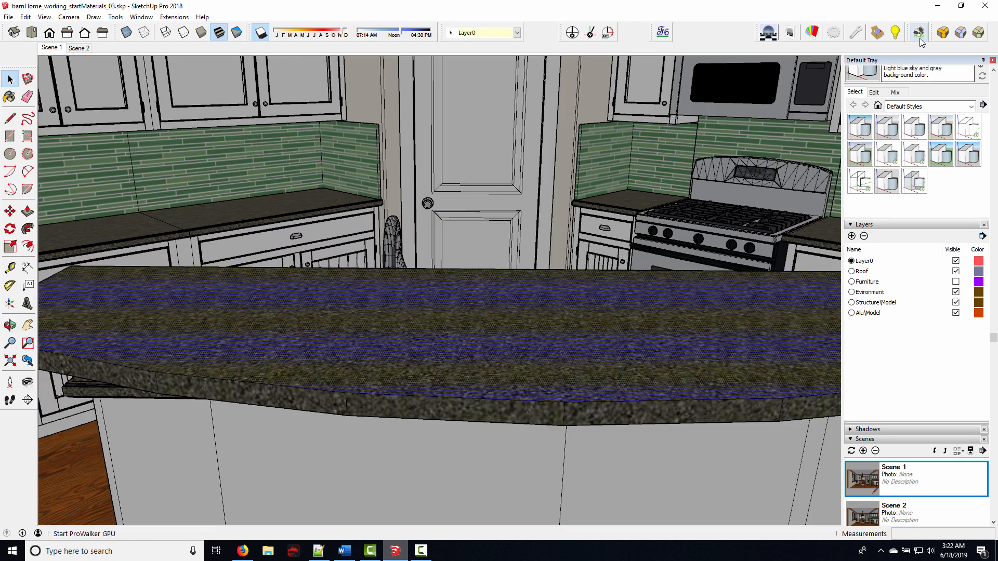
Float the Round Corner tool set over the model view and bring up the list of installed extensions
click(918, 32)
drag(932, 32, 475, 142)
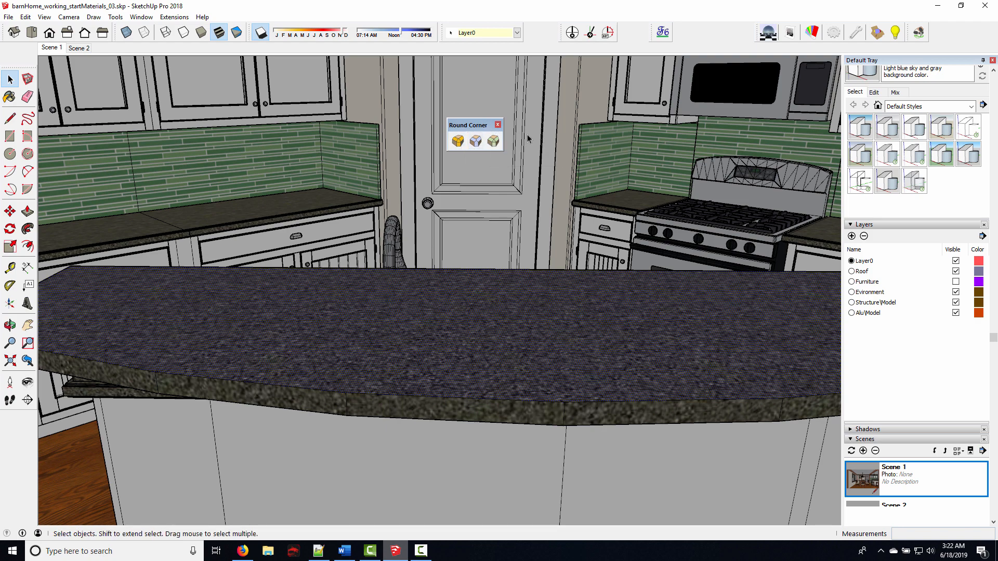
click(174, 17)
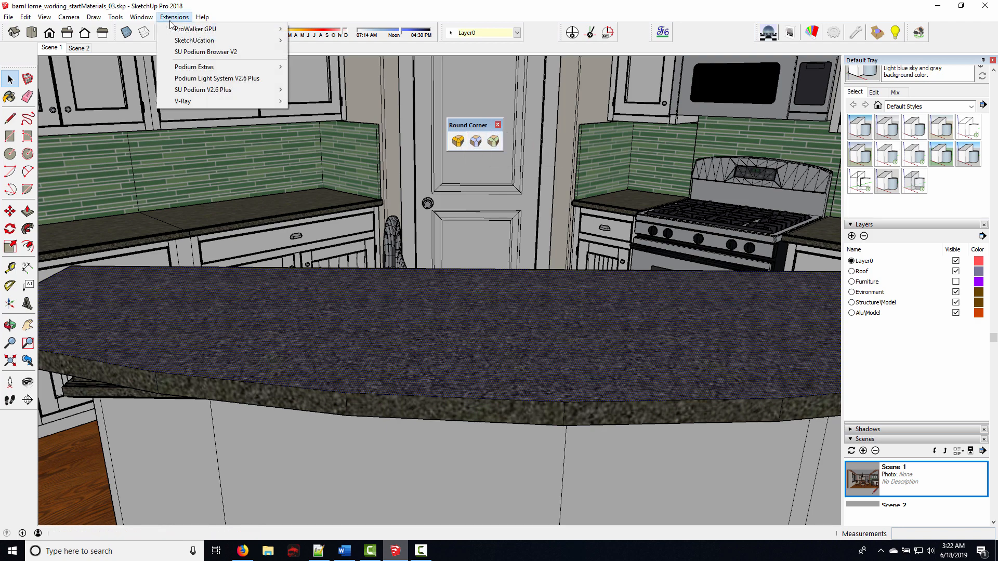
Search the Extension Warehouse for "fredo roundcorner" and close the results without installing anything
mouse_move(141, 18)
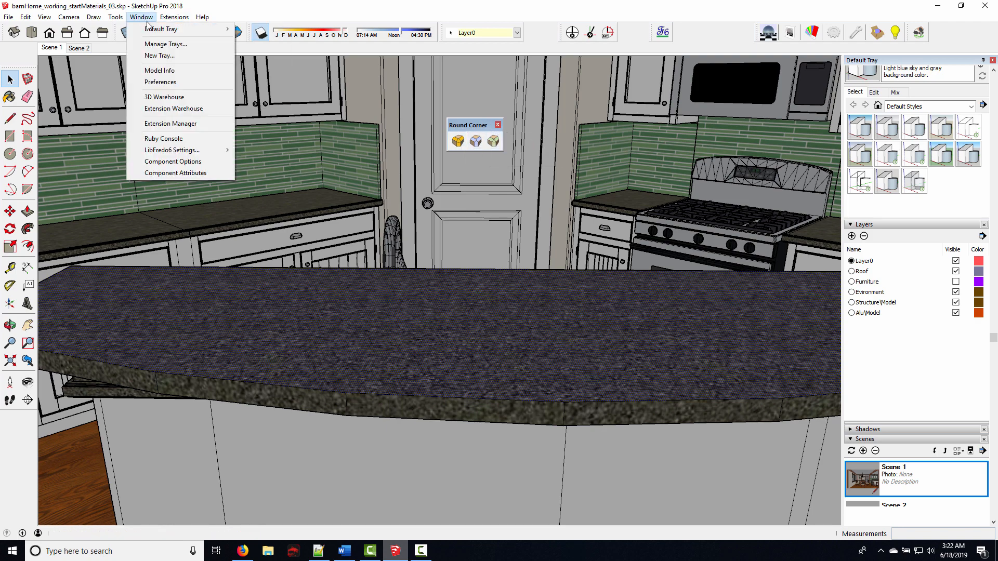
click(188, 109)
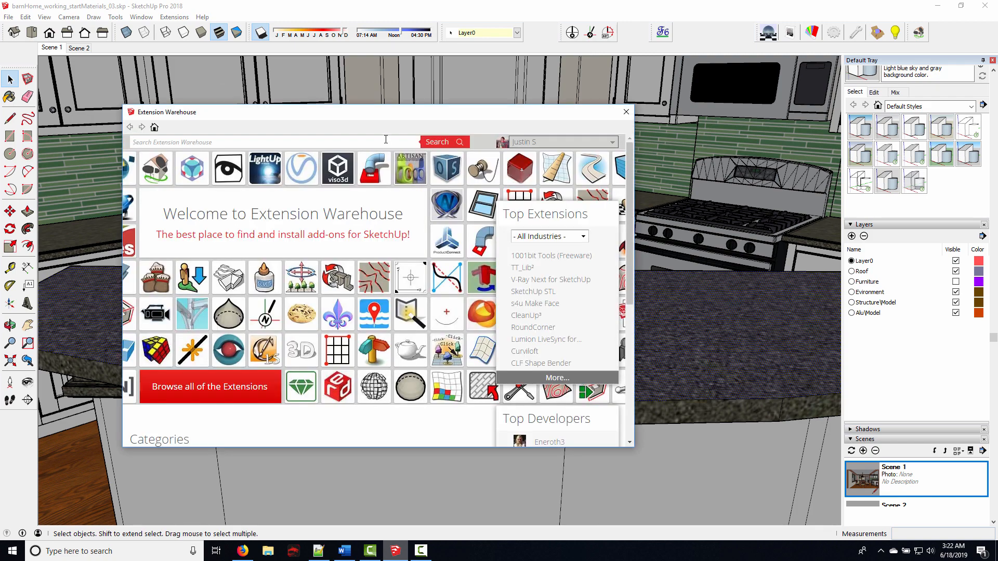
text(Fredo RoundCorner)
key(Return)
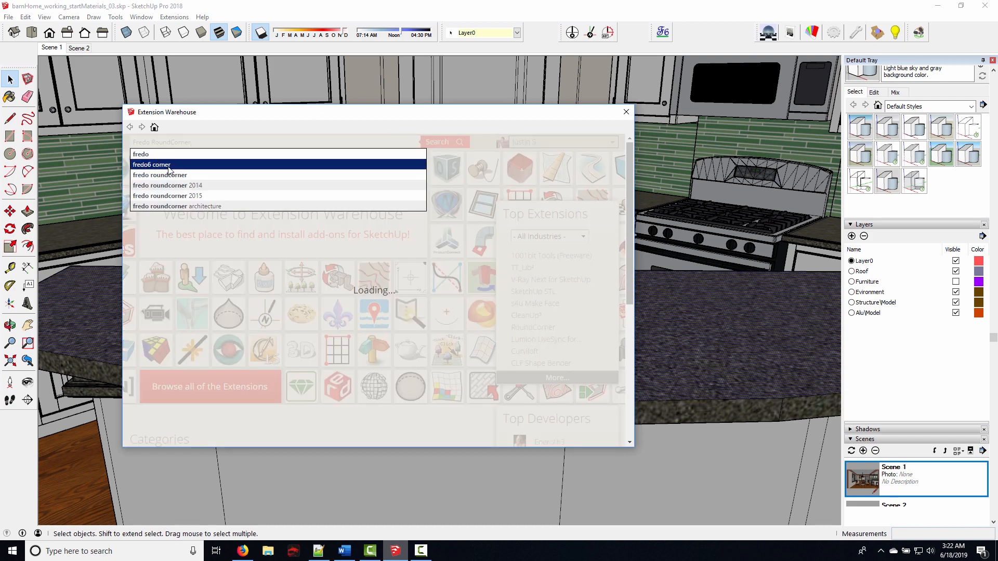
click(169, 173)
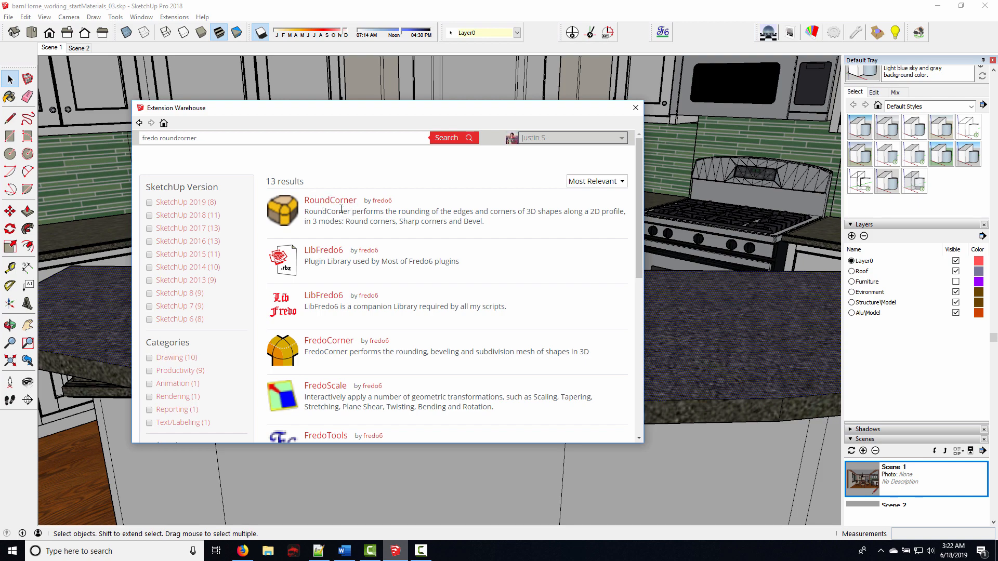
click(635, 108)
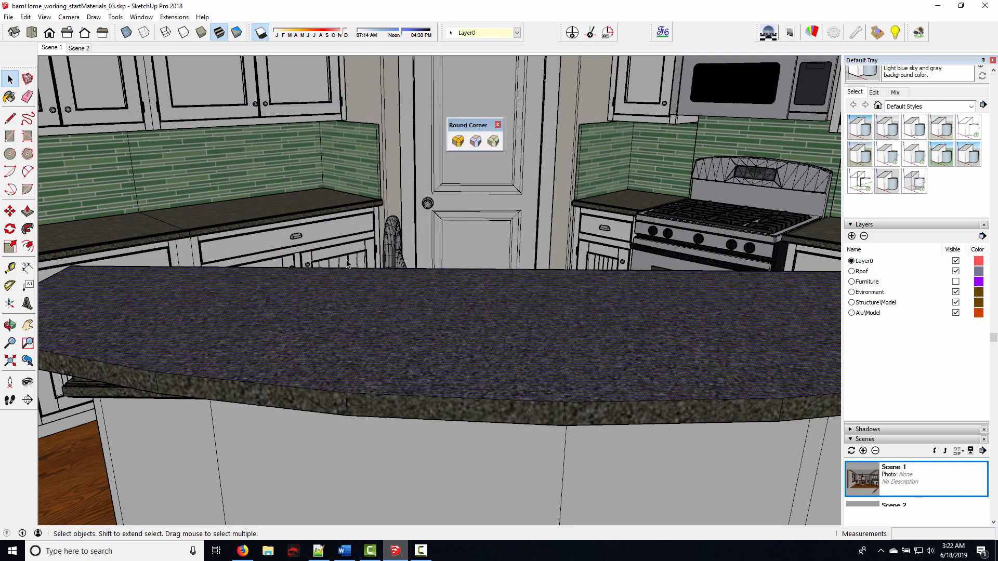
Start Round Corner on the island countertop's edges, try a 2 mm offset, and set the offset to 3 mm
click(458, 141)
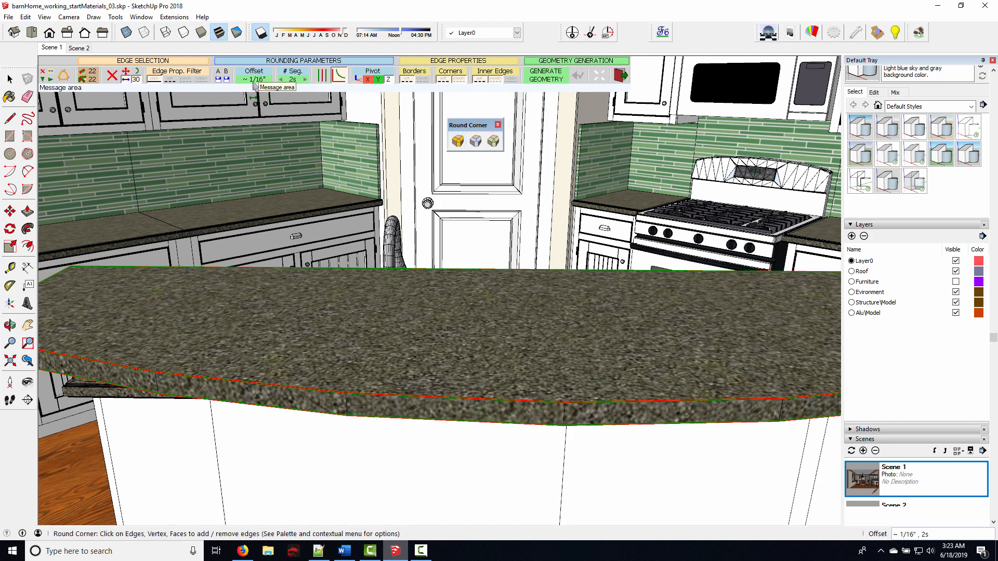
scroll(210, 409, up, 3)
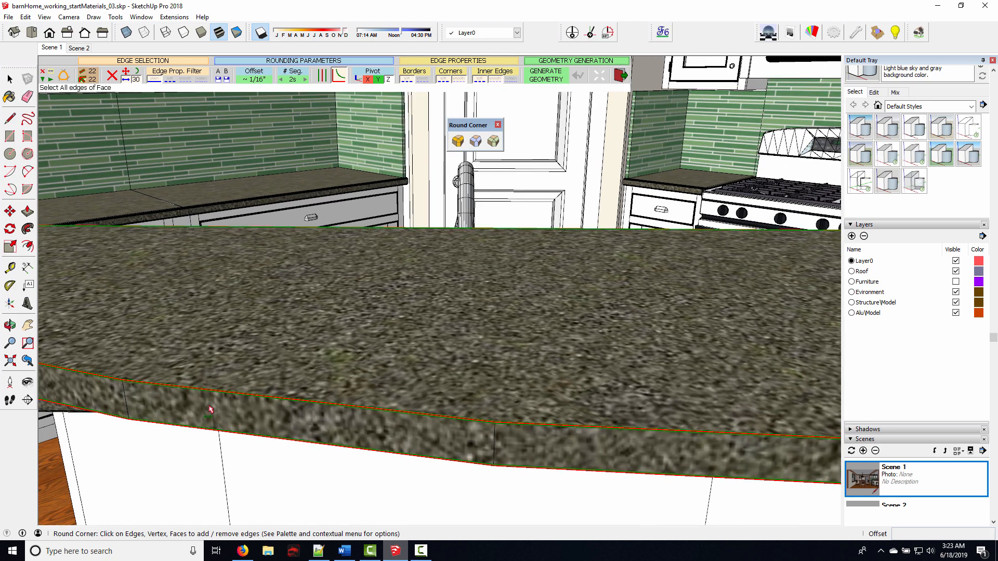
scroll(211, 410, up, 5)
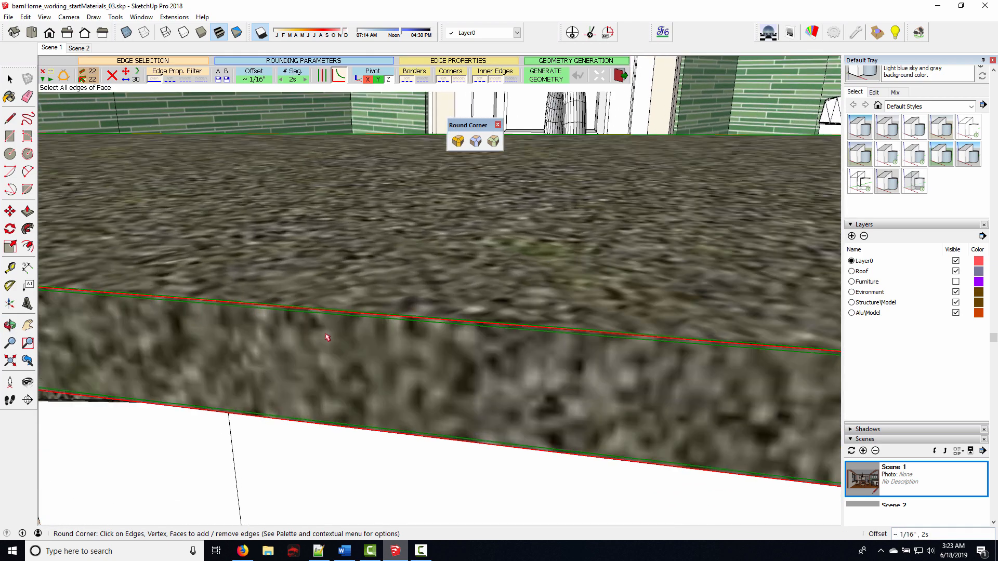
middle_drag(327, 338, 309, 310)
mouse_move(300, 355)
middle_down()
mouse_move(274, 356)
mouse_move(307, 353)
middle_up()
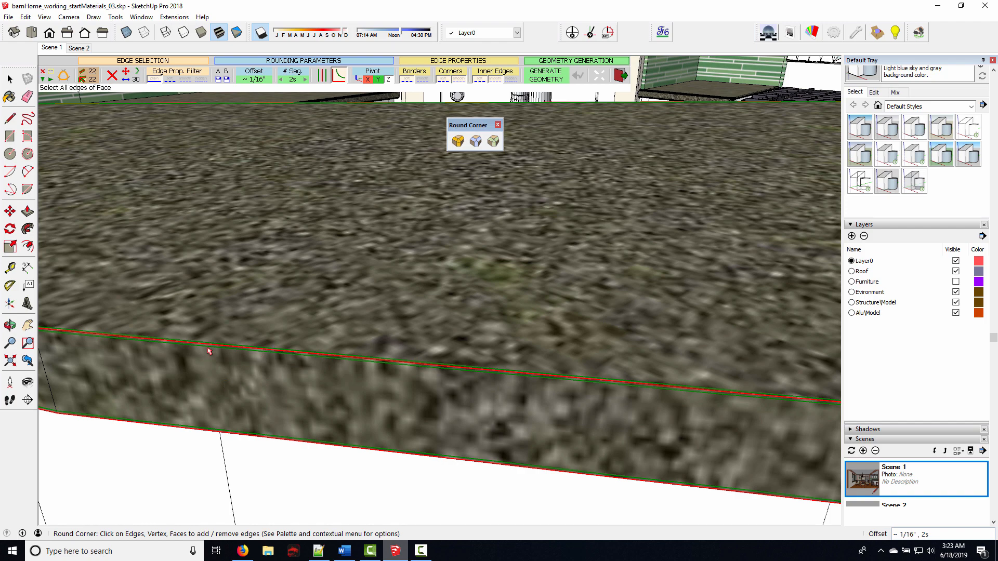
click(259, 81)
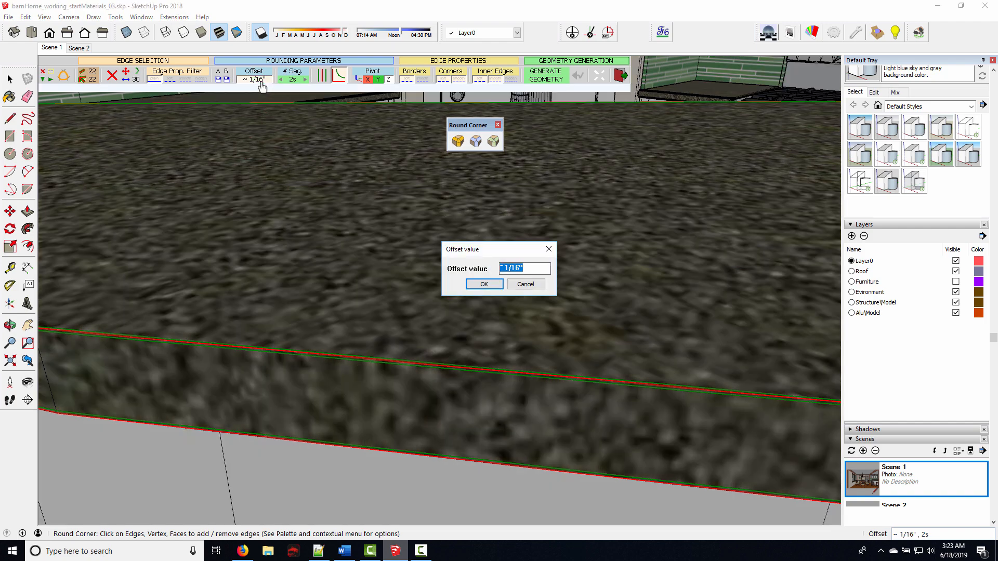
text(1/16)
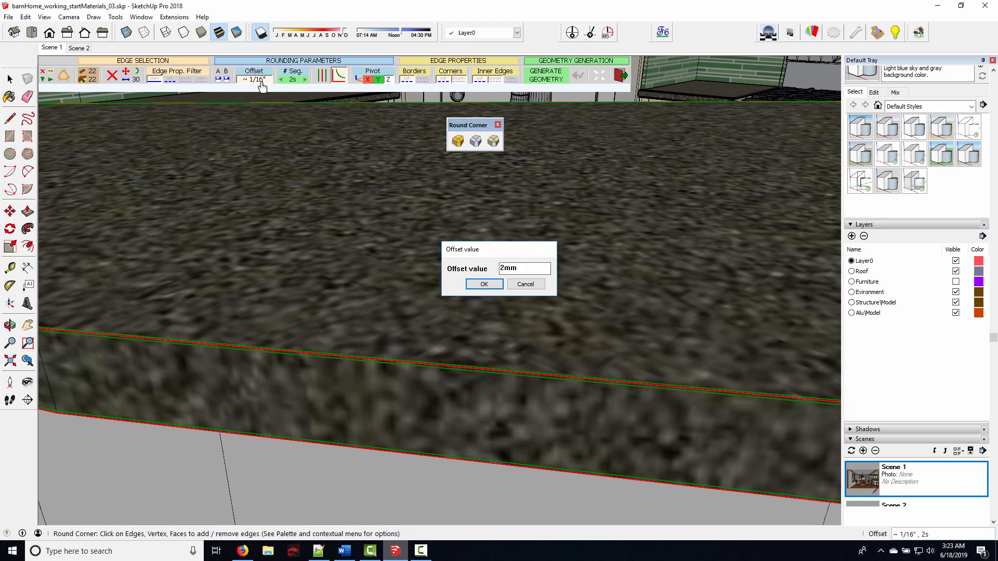
key(Return)
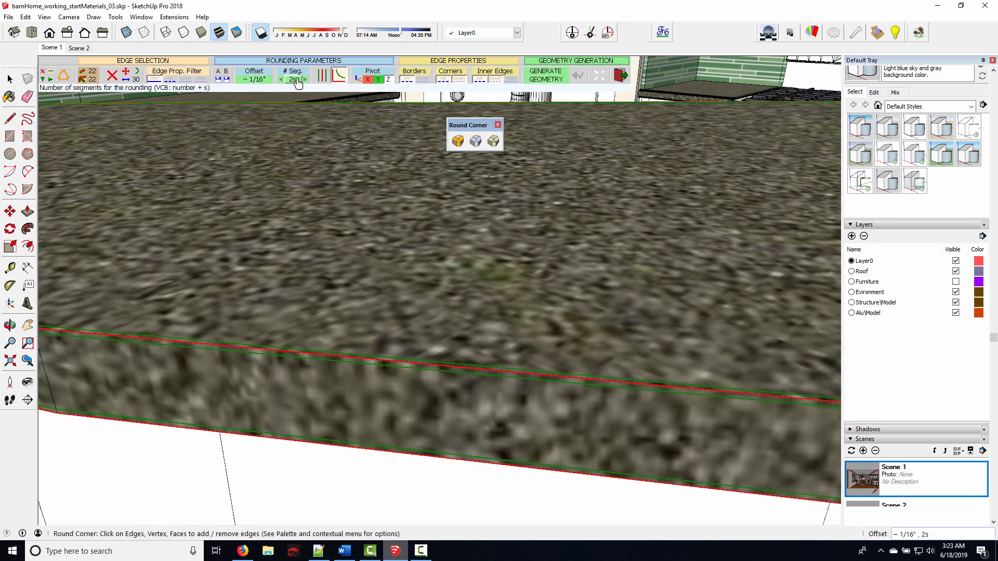
click(259, 81)
text(1/8)
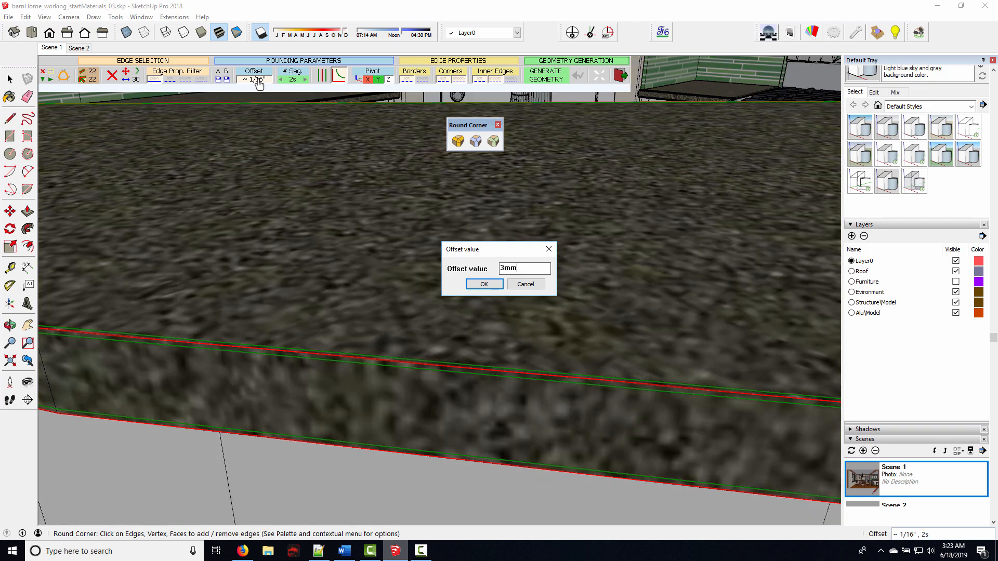
key(Return)
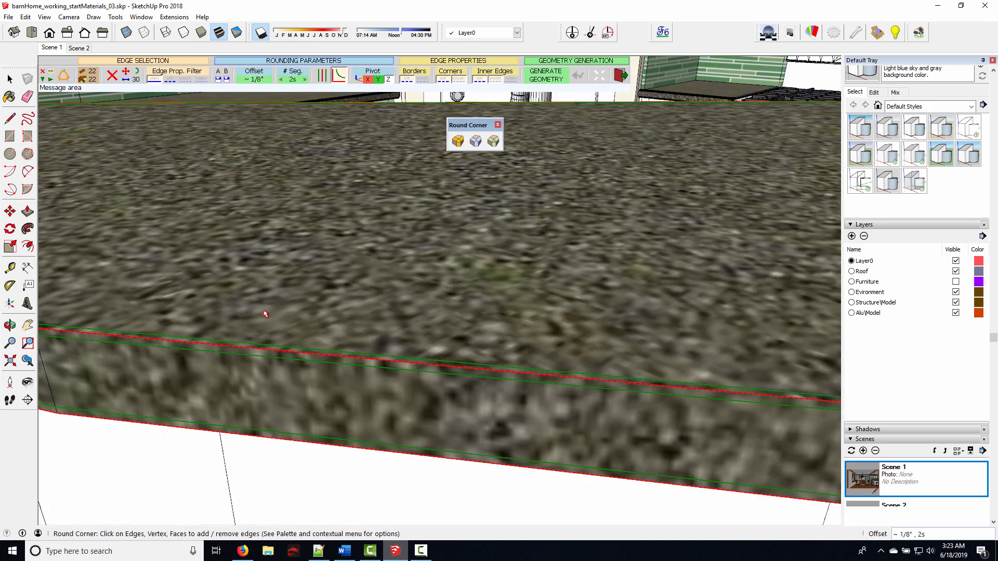
middle_drag(294, 371, 256, 292)
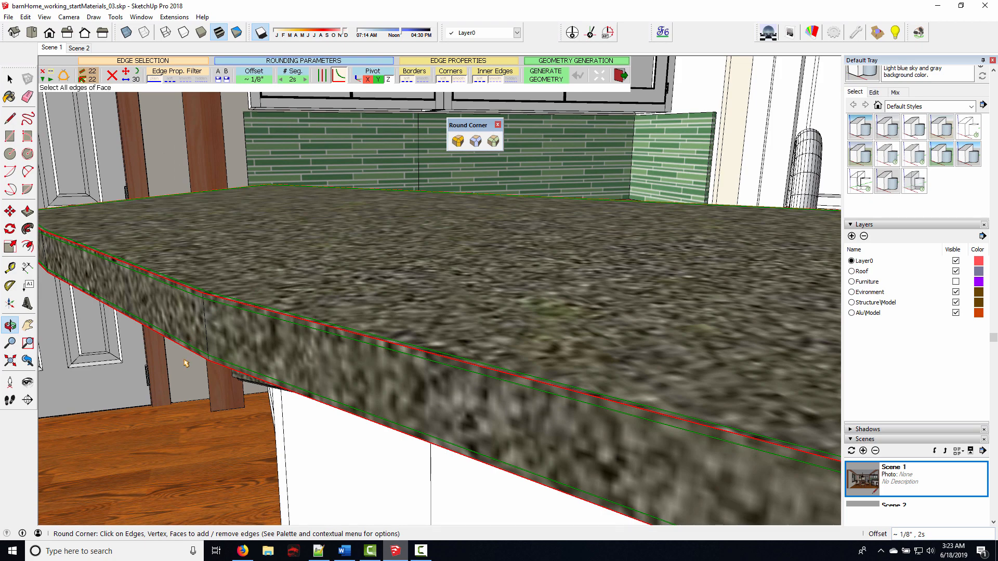
shift+middle_drag(133, 416, 183, 418)
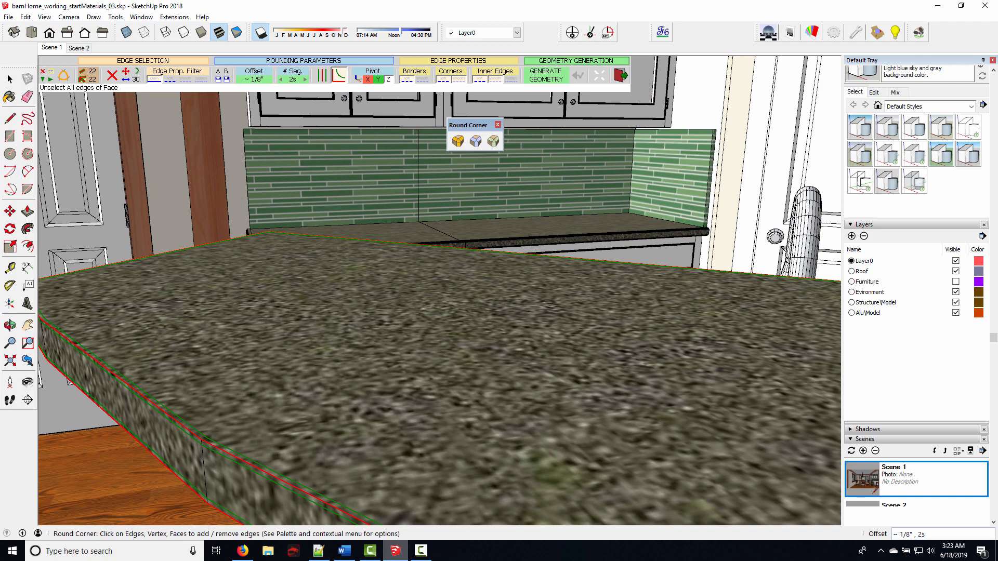
Leave Round Corner, select the island countertop's connected geometry, and make it a group
click(9, 79)
middle_drag(159, 267, 460, 348)
click(460, 347)
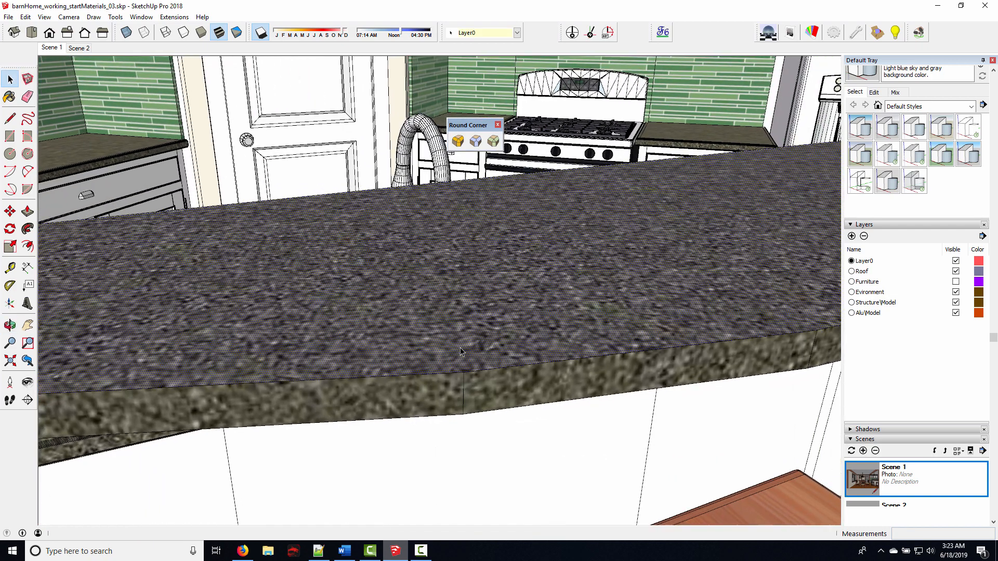
triple_click(435, 332)
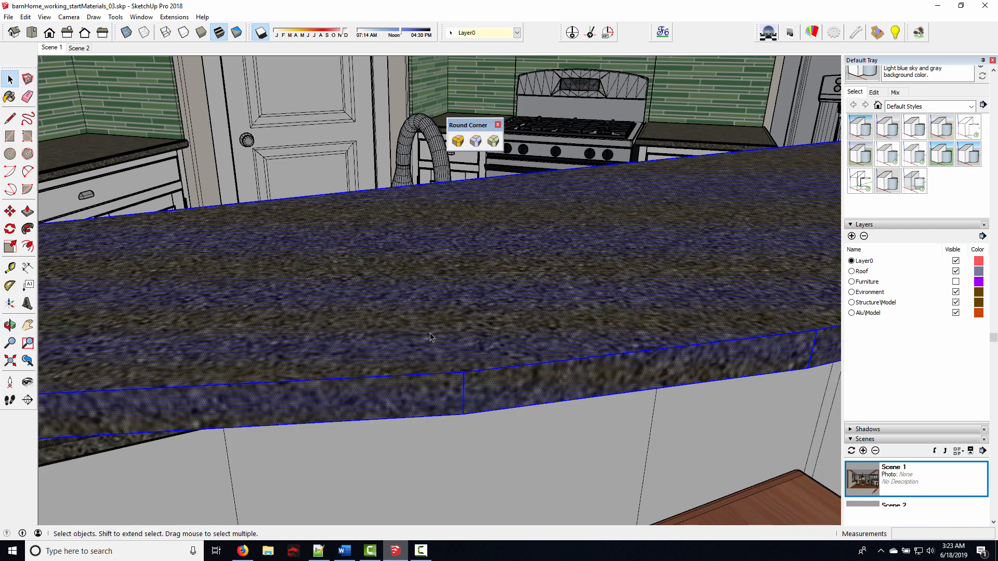
middle_drag(435, 333, 401, 302)
right_click(400, 303)
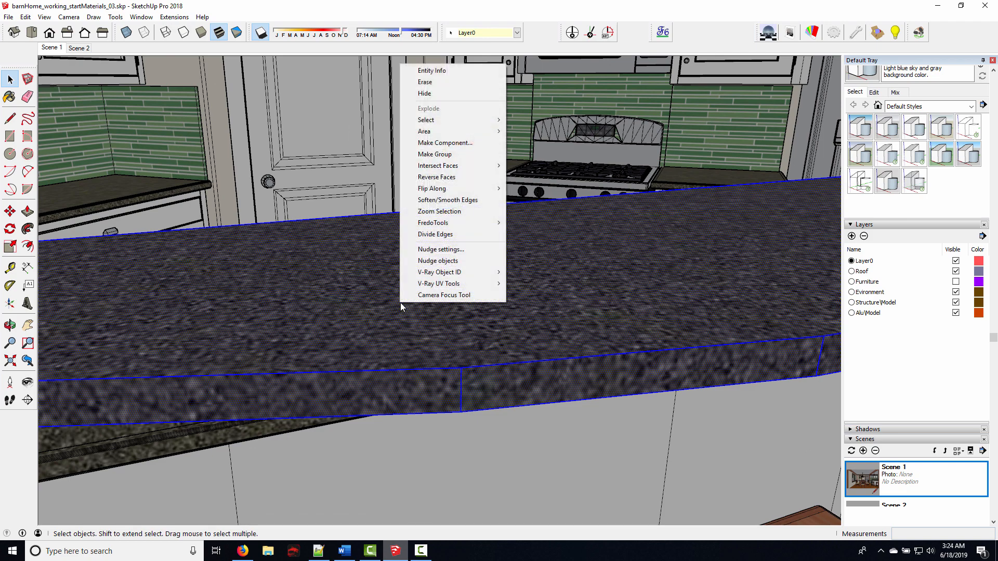
click(435, 154)
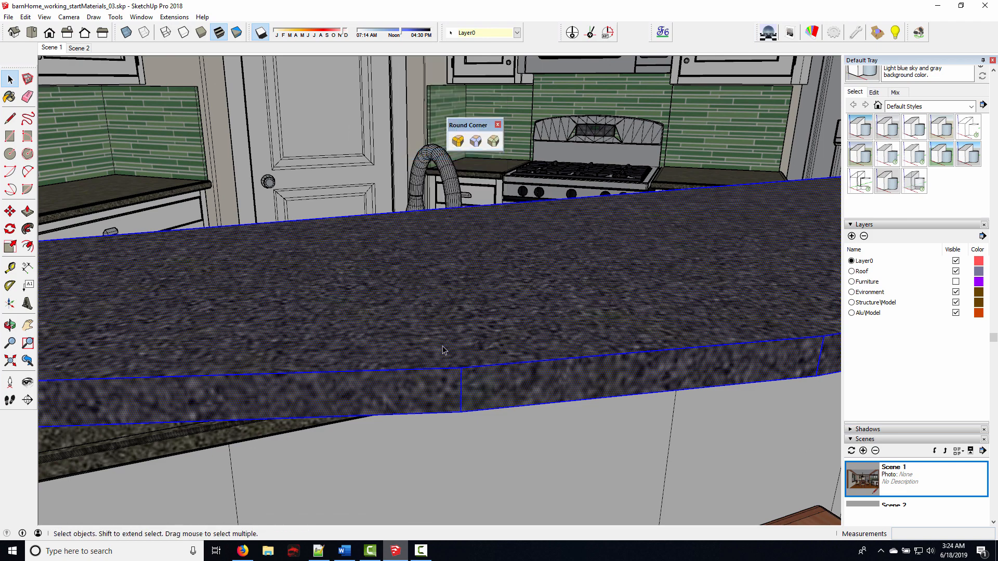
middle_drag(482, 345, 362, 319)
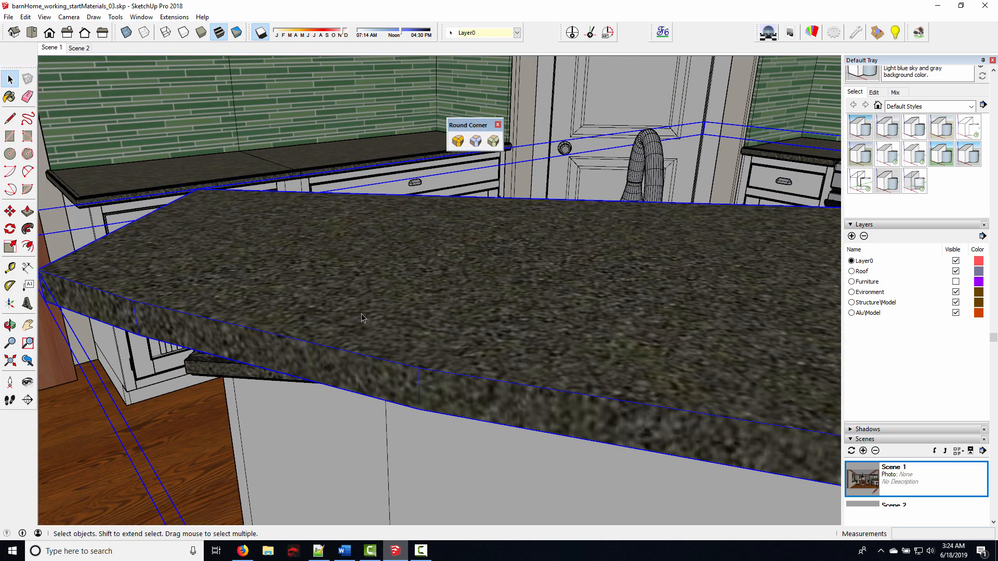
Open the countertop group and generate rounded edges on it with Round Corner
double_click(359, 353)
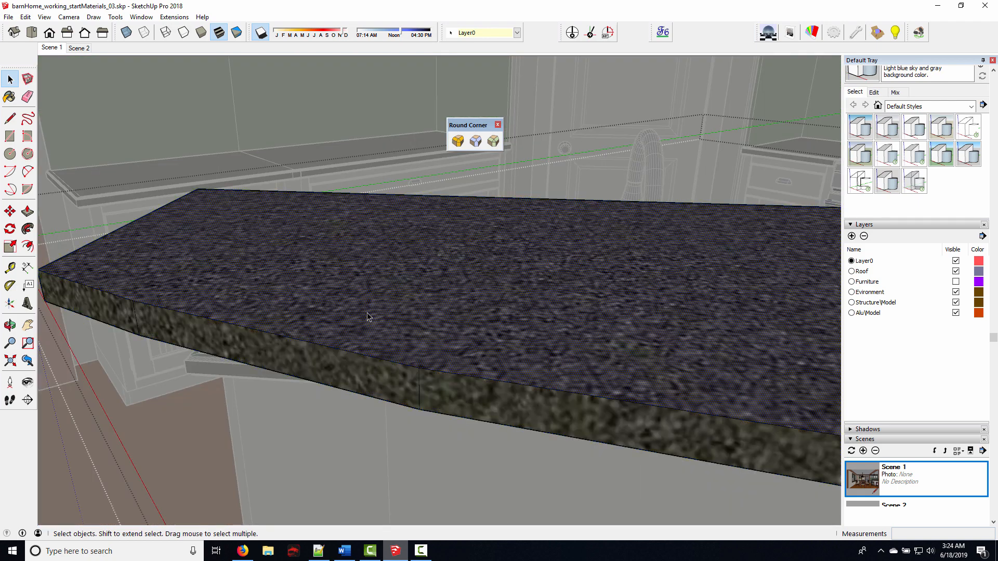
middle_drag(370, 314, 411, 402)
middle_drag(429, 319, 439, 248)
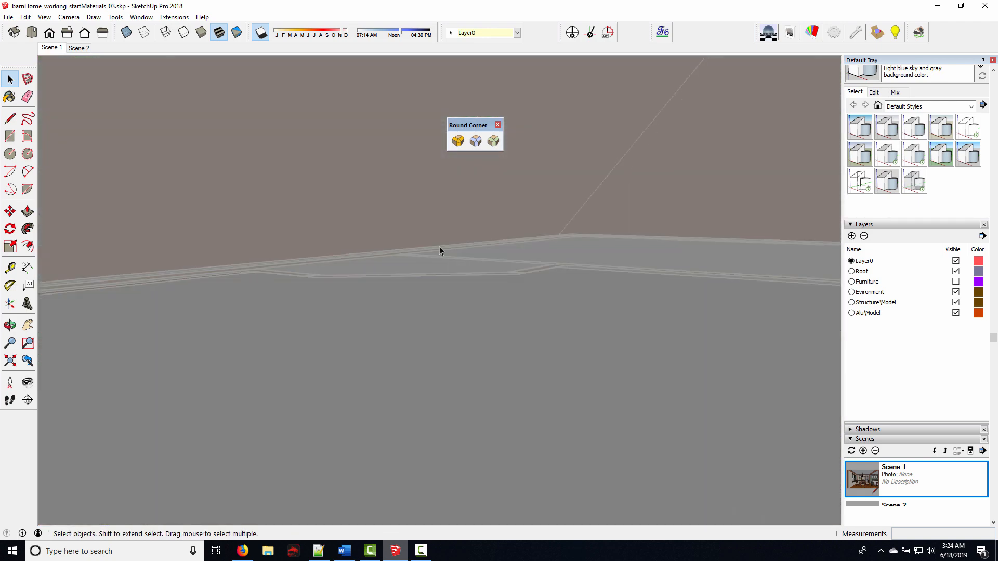
middle_drag(419, 428, 443, 284)
click(458, 141)
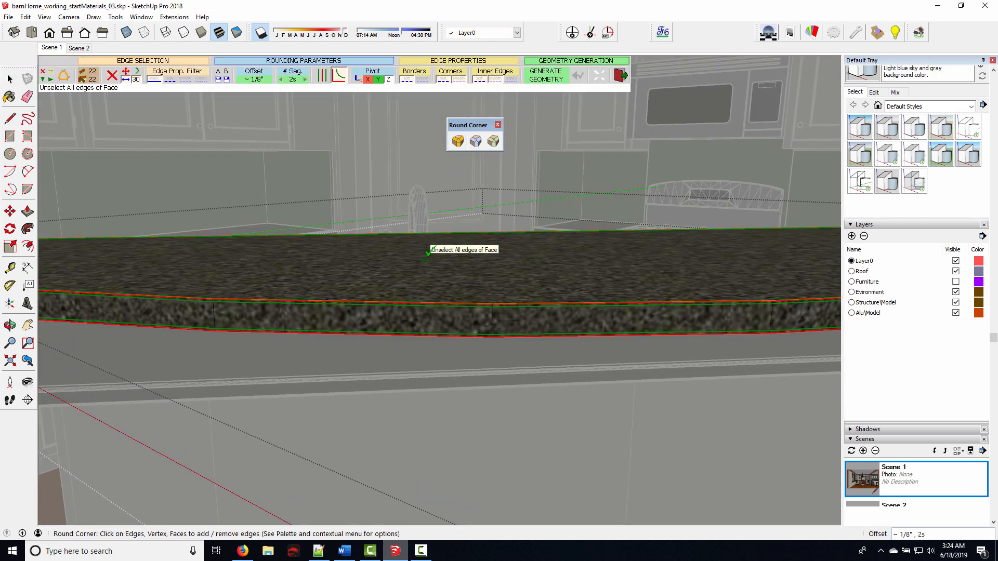
middle_drag(377, 322, 265, 301)
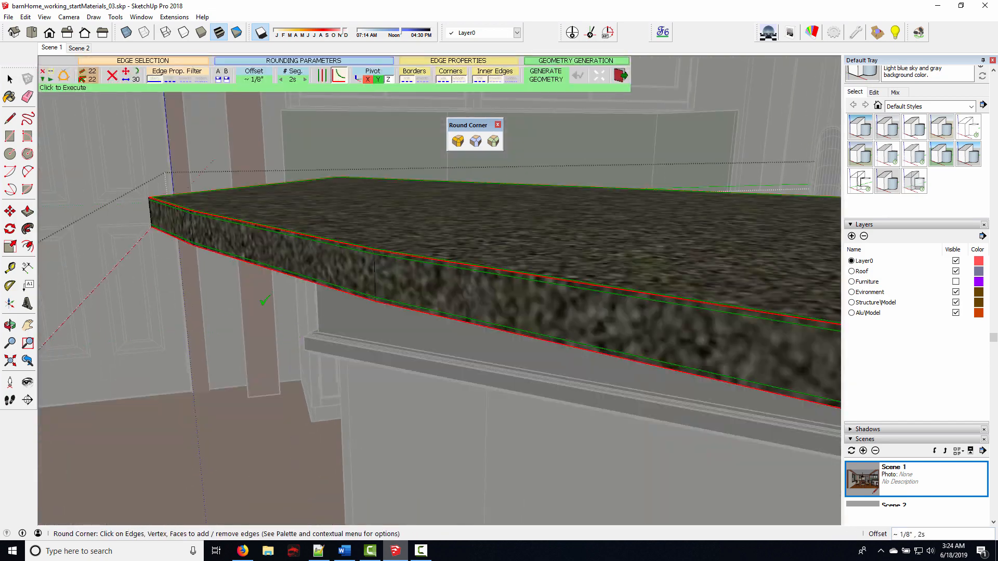
click(109, 149)
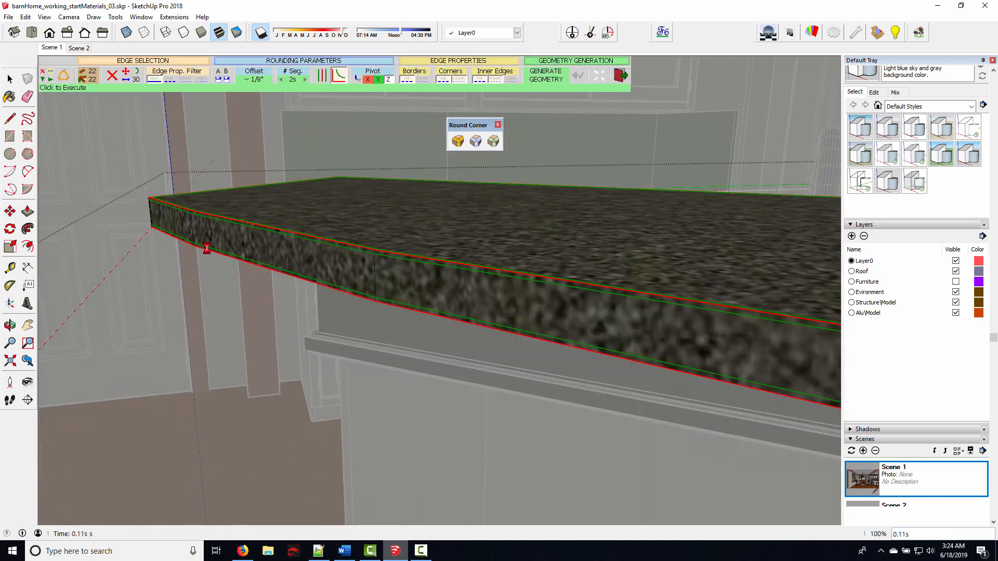
Inspect the countertop's rounded edges, exit Round Corner and the group, and clear the selection
scroll(320, 263, up, 5)
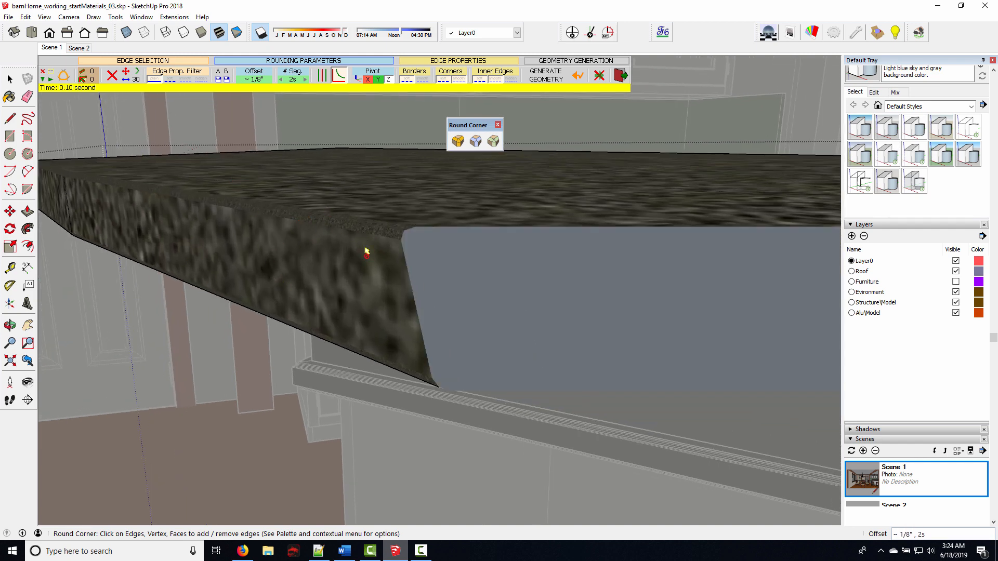
middle_drag(350, 250, 325, 321)
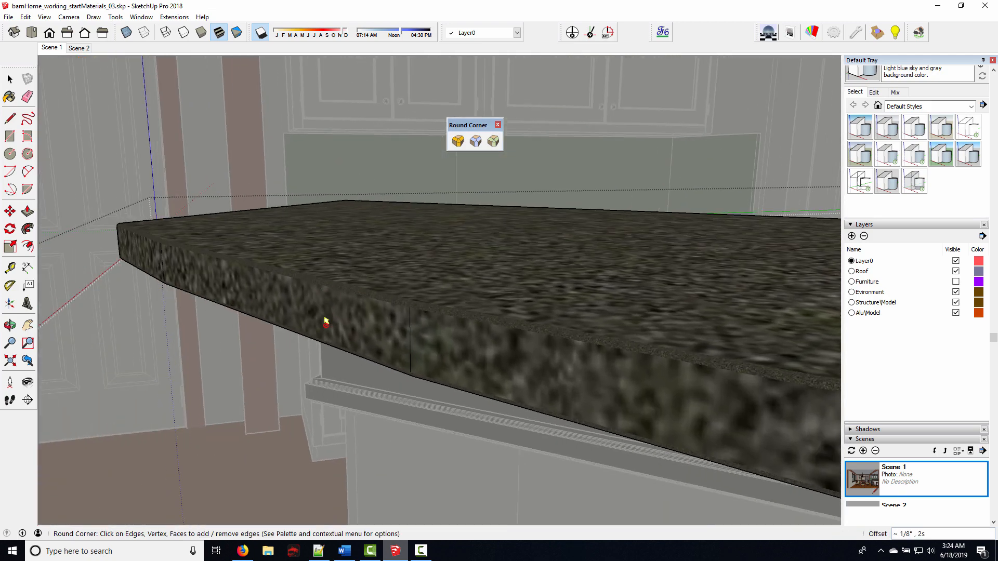
middle_drag(423, 352, 413, 327)
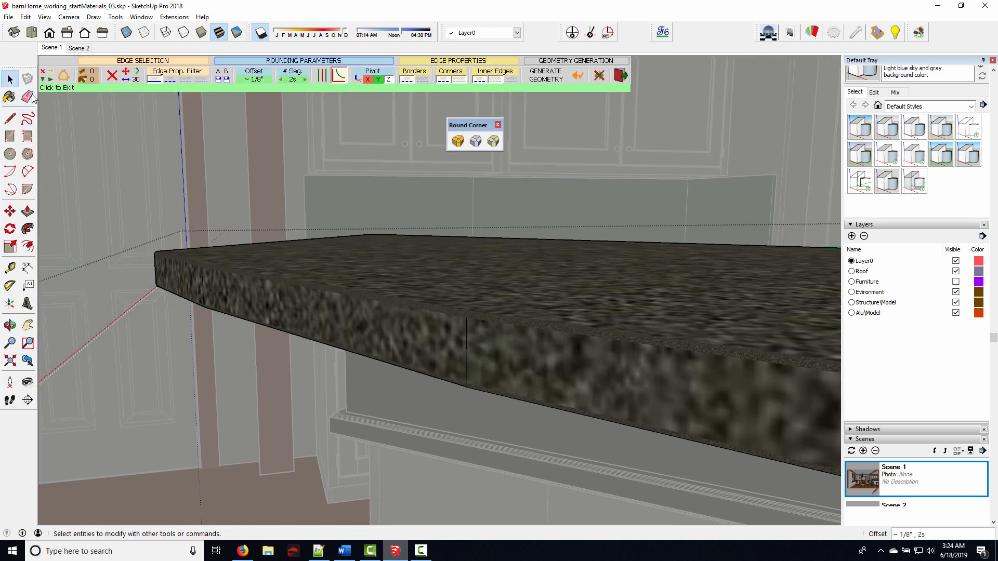
click(10, 79)
click(129, 143)
click(129, 142)
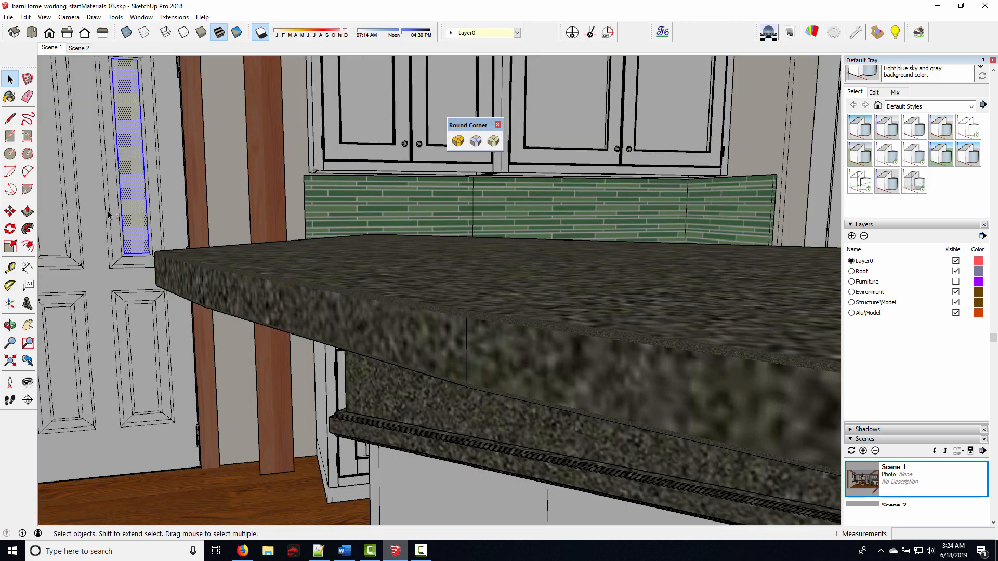
shift+middle_drag(132, 209, 205, 226)
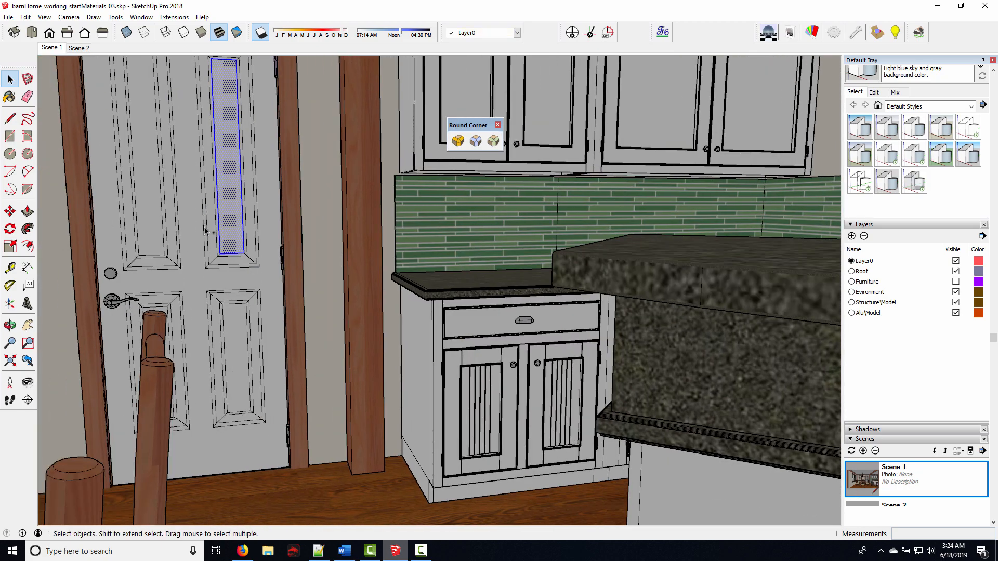
key(ctrl+t)
scroll(236, 260, down, 6)
shift+middle_drag(315, 263, 432, 260)
shift+middle_drag(177, 216, 250, 208)
shift+middle_drag(98, 148, 239, 213)
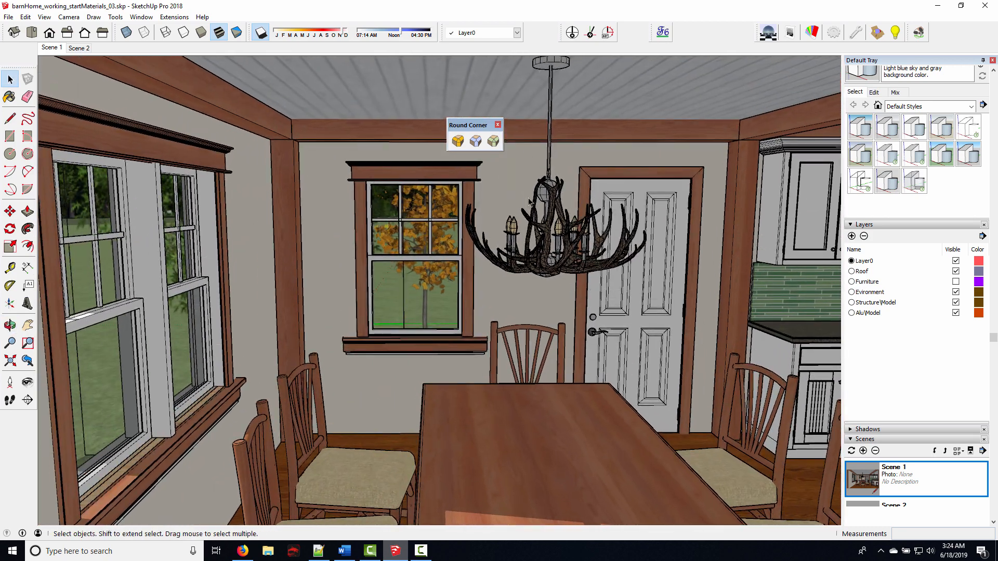
middle_drag(326, 213, 367, 234)
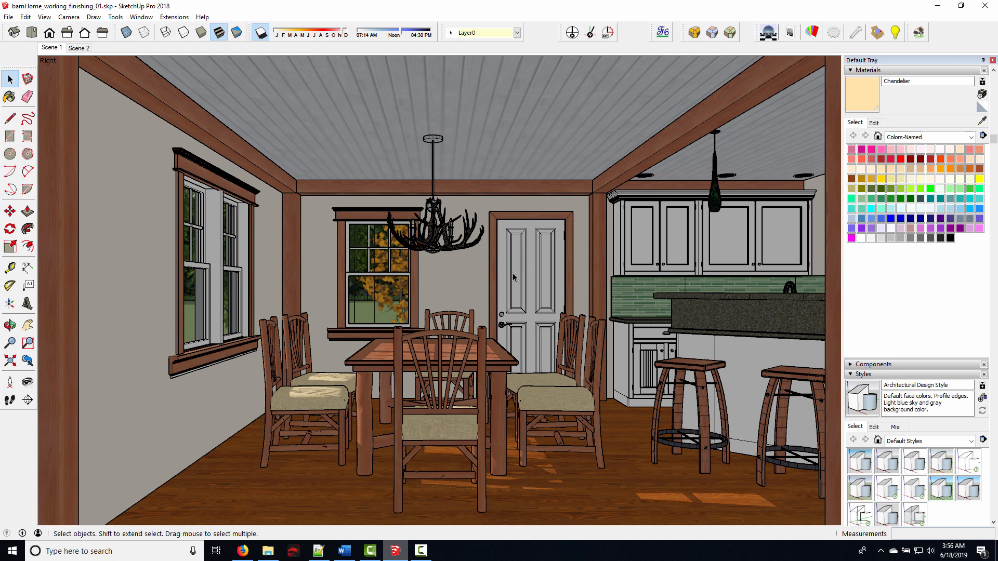
Sample the chandelier's material in Material Properties, check its light power settings, and close the dialog
click(813, 33)
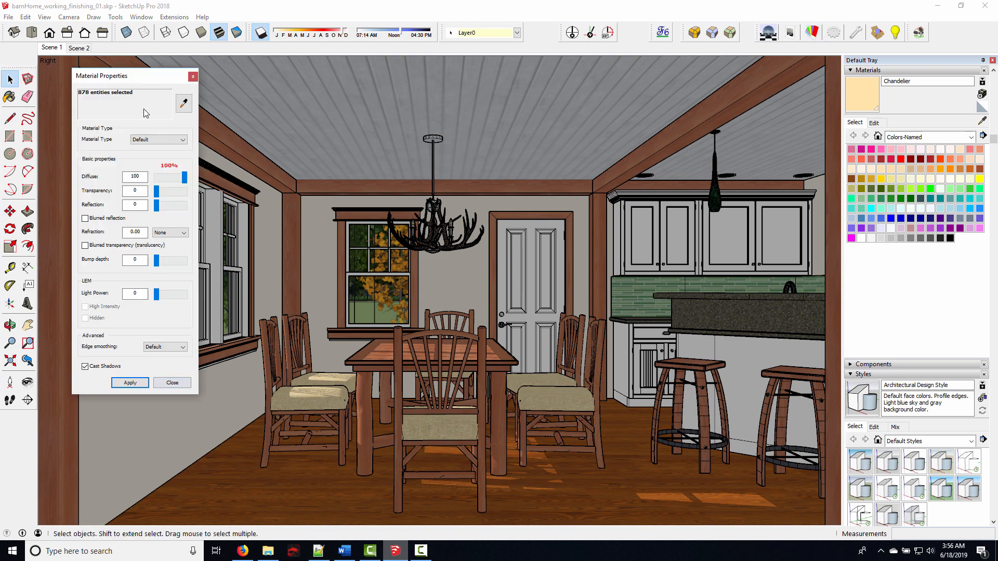
click(184, 103)
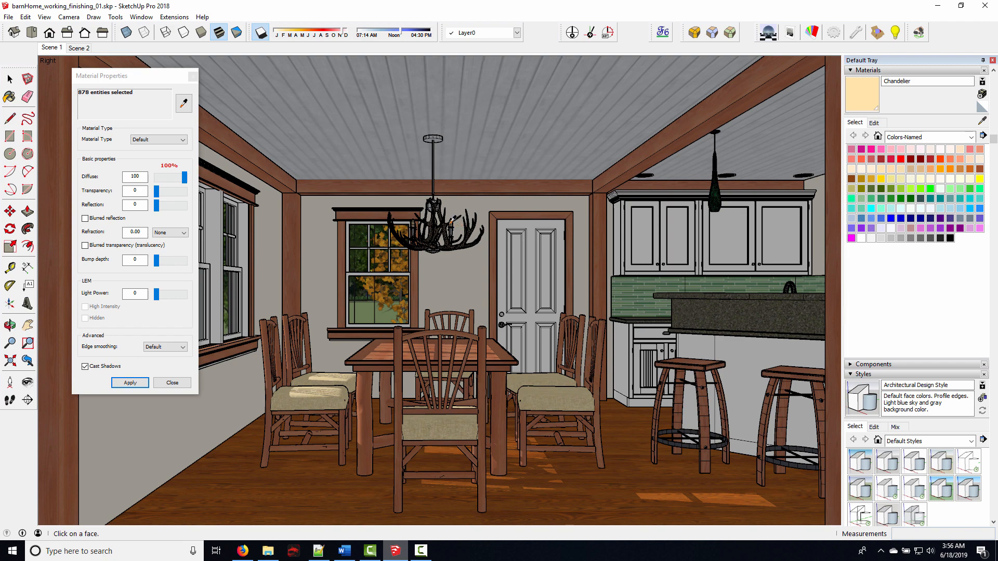
click(451, 222)
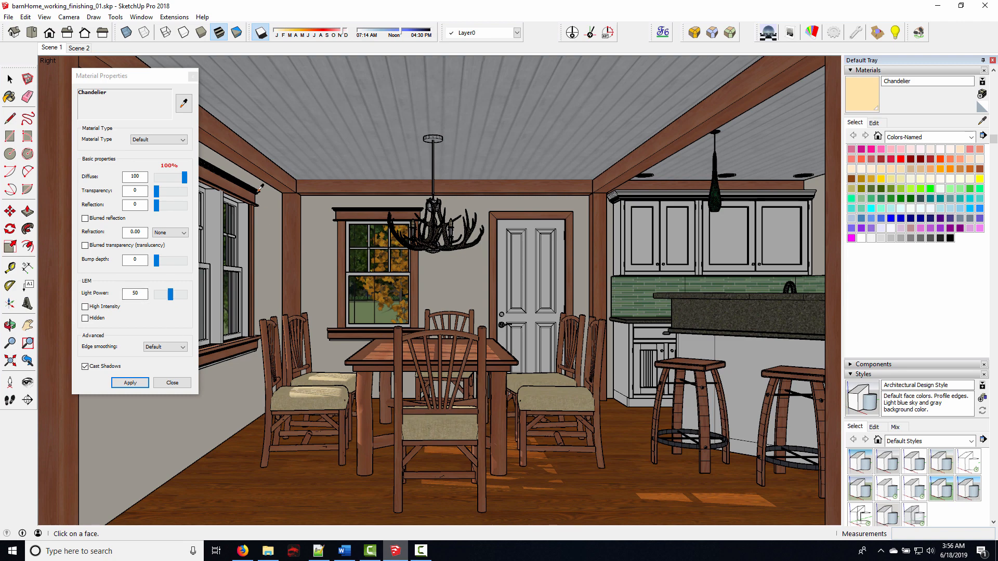
drag(144, 85, 620, 119)
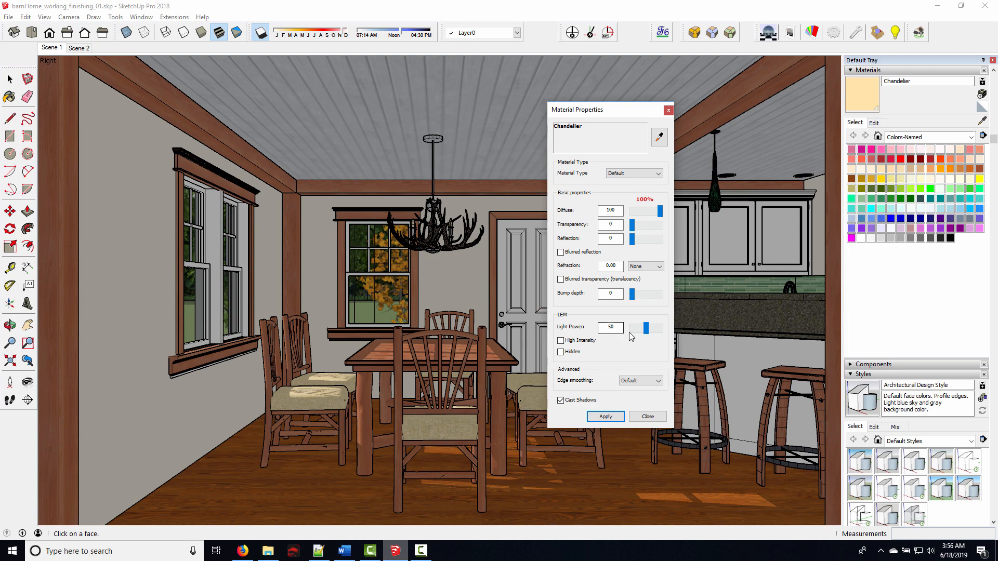
click(668, 111)
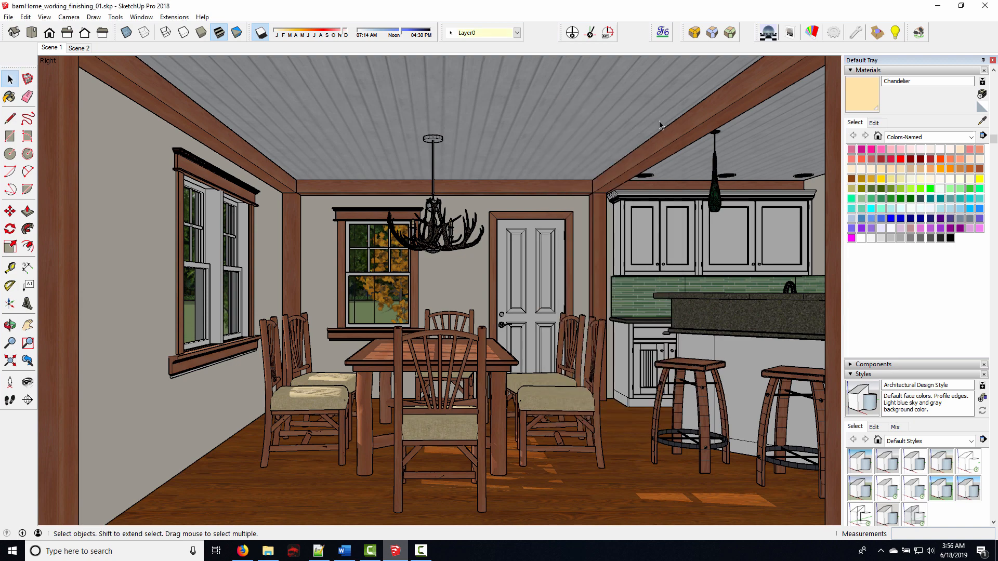
Review the Environment settings in the SU Podium options and save them
click(834, 33)
click(438, 207)
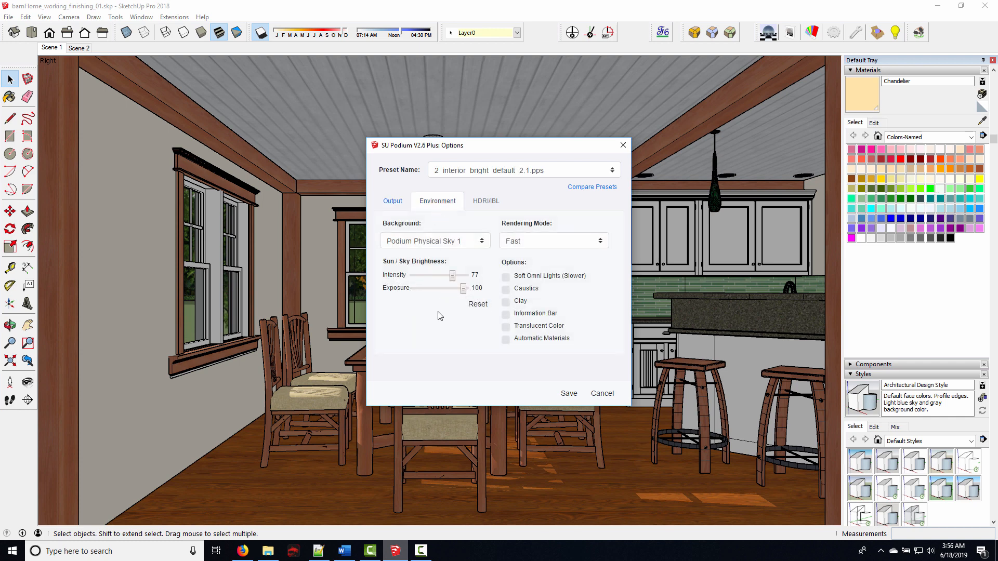
click(568, 394)
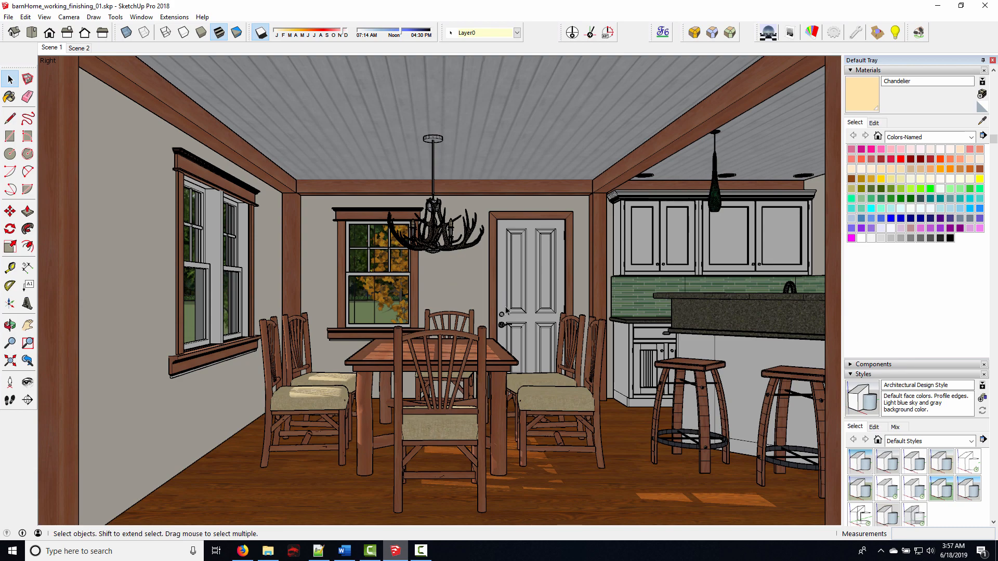
Draw a vertical rectangle about 2' 7" by 4' 2", facing front, on the open ground outside beside the house
middle_drag(530, 321, 460, 323)
scroll(526, 339, down, 1)
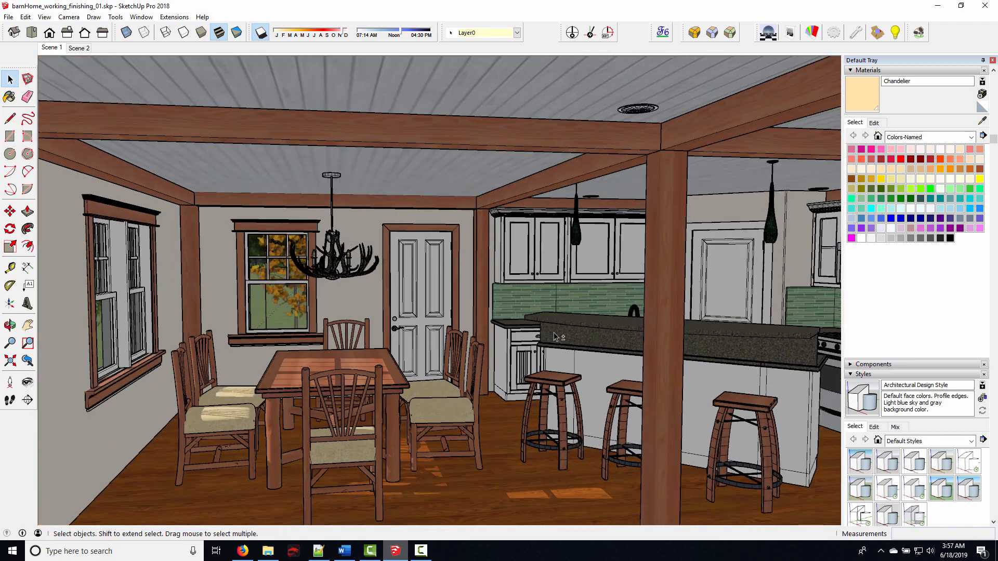
shift+middle_drag(531, 315, 498, 277)
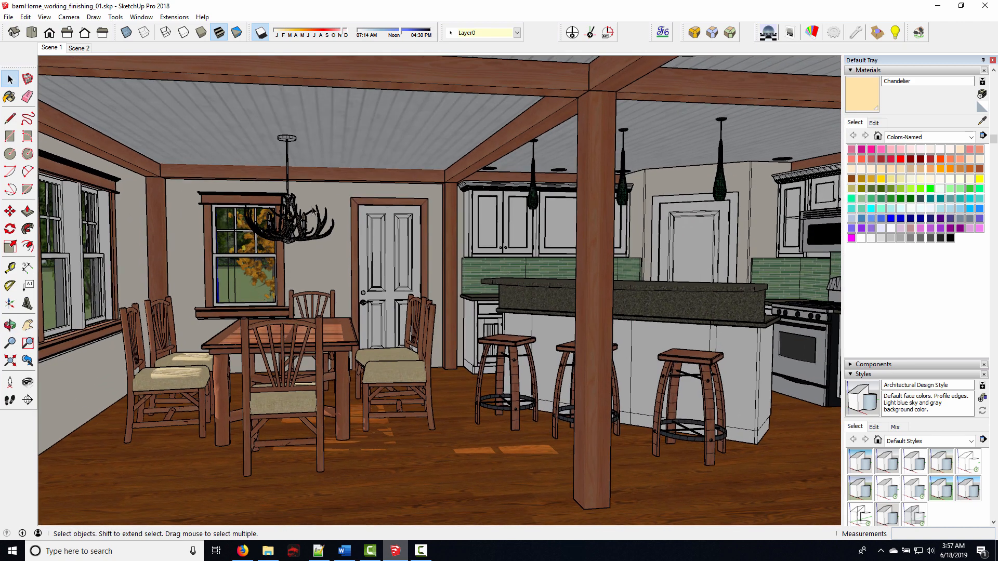
click(10, 137)
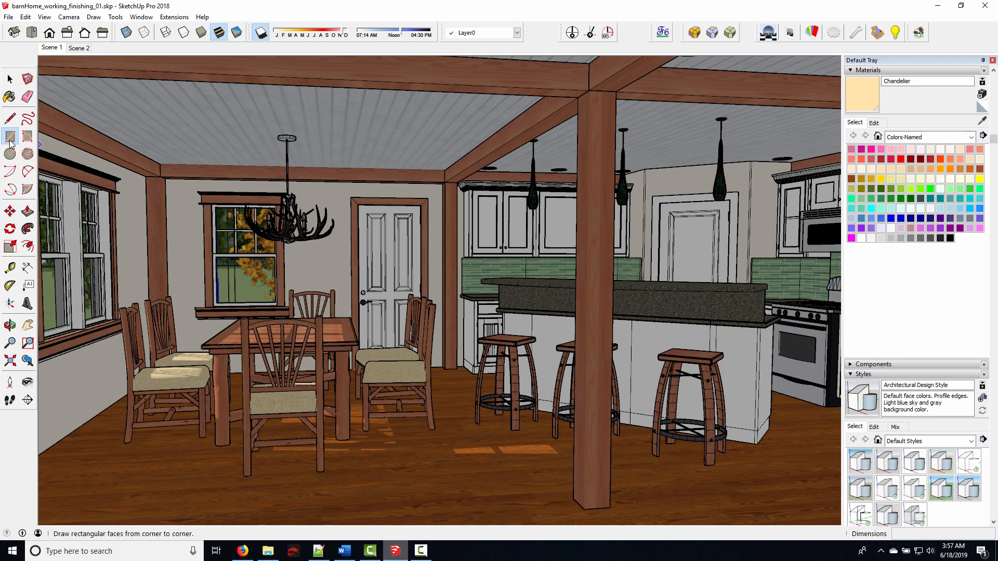
click(10, 80)
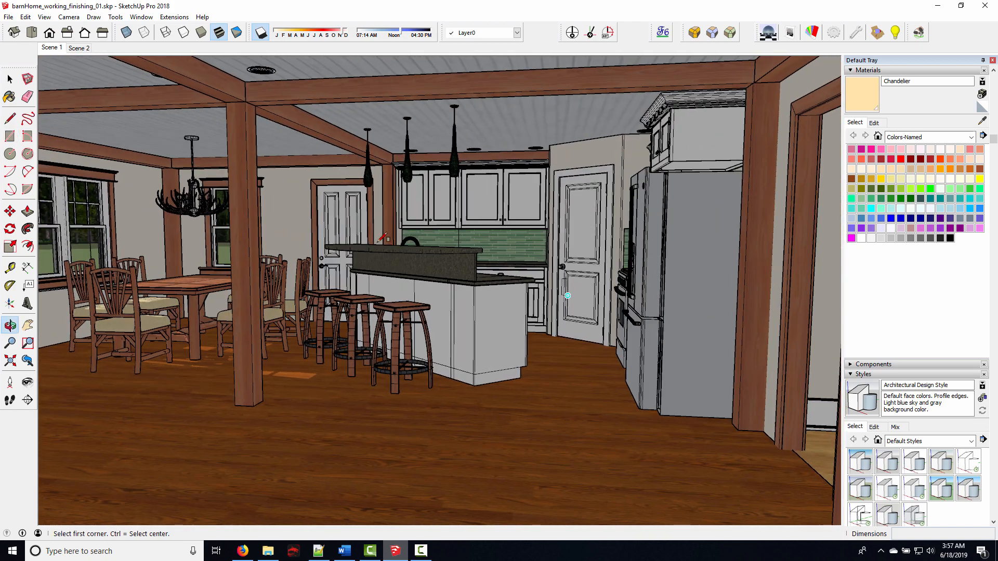
middle_drag(468, 393, 491, 428)
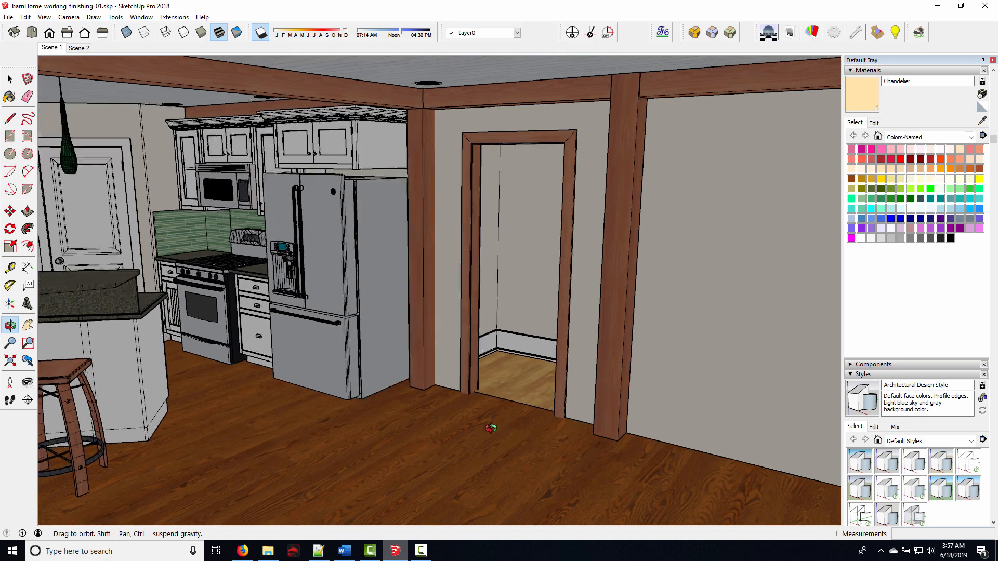
shift+middle_drag(386, 421, 572, 369)
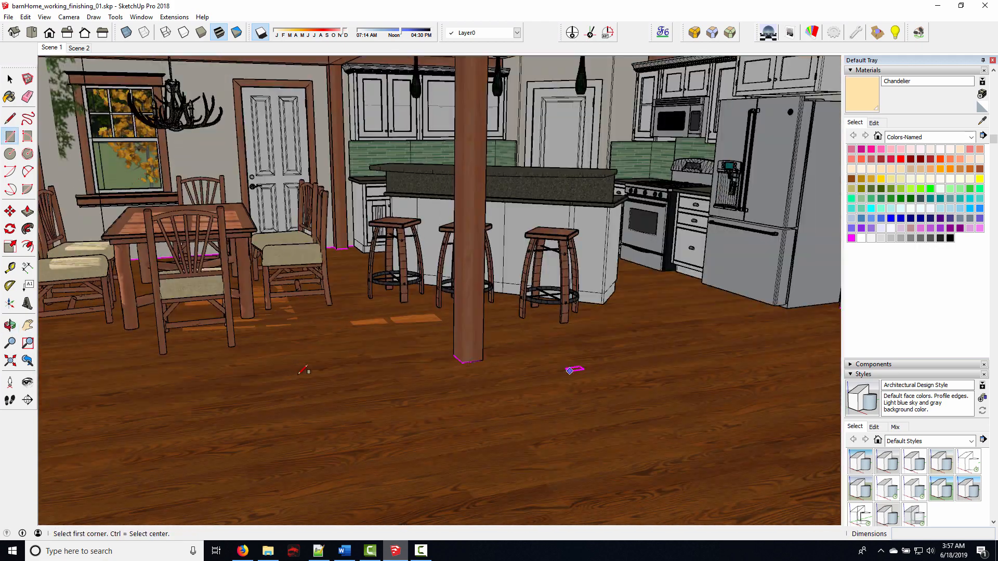
shift+middle_drag(307, 372, 520, 364)
middle_drag(364, 352, 468, 344)
shift+middle_drag(336, 338, 406, 325)
shift+middle_drag(298, 334, 546, 294)
scroll(457, 290, down, 10)
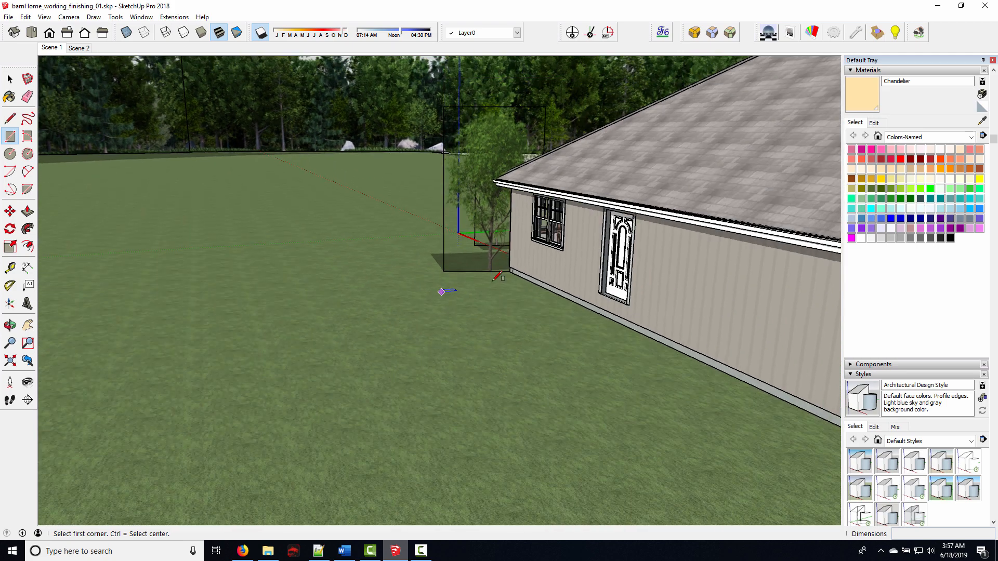
scroll(613, 226, down, 5)
shift+middle_drag(623, 328, 448, 271)
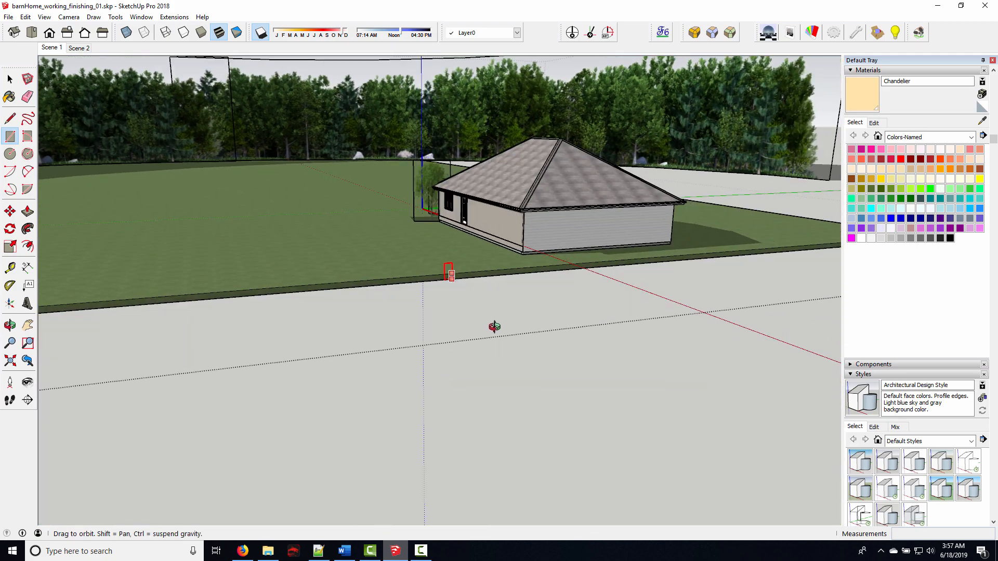
middle_drag(494, 328, 541, 276)
key(F2)
shift+middle_drag(568, 236, 447, 269)
scroll(529, 265, up, 1)
shift+middle_drag(529, 265, 401, 272)
middle_drag(474, 271, 469, 307)
click(469, 319)
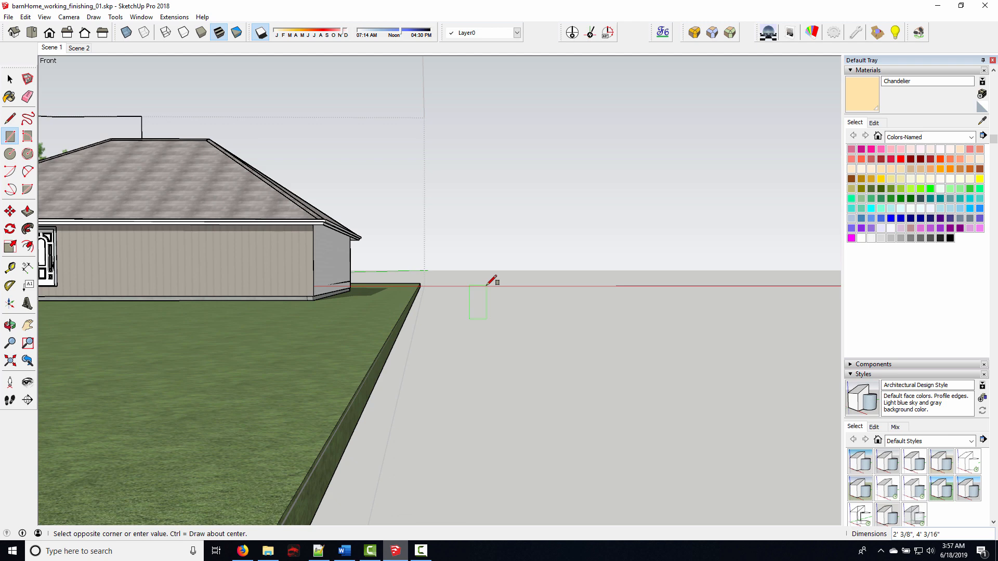
click(491, 284)
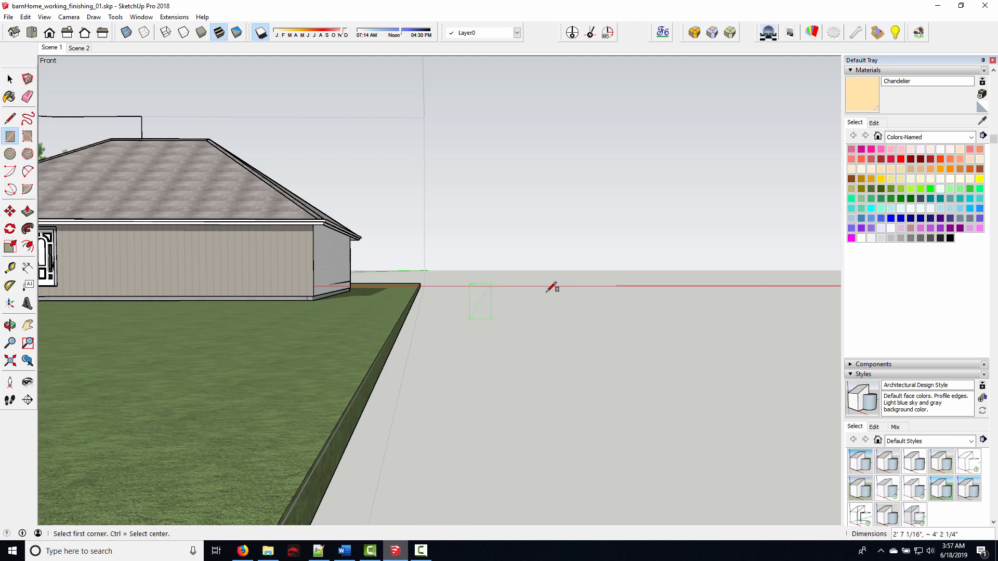
Select the new rectangle outside the house and make it a group
middle_drag(528, 283, 373, 323)
shift+middle_drag(192, 402, 388, 338)
scroll(386, 341, up, 2)
key(space)
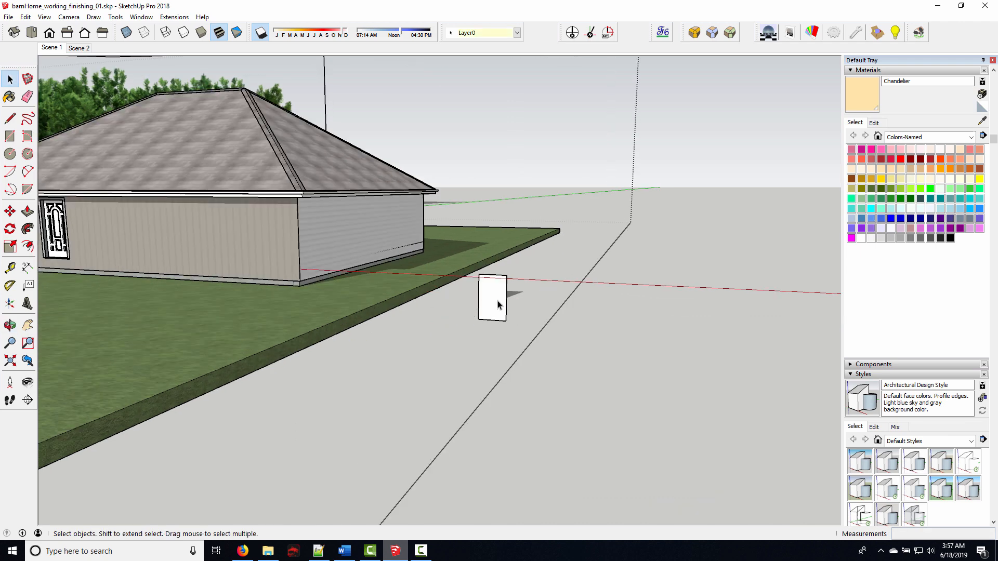
click(497, 305)
right_click(496, 304)
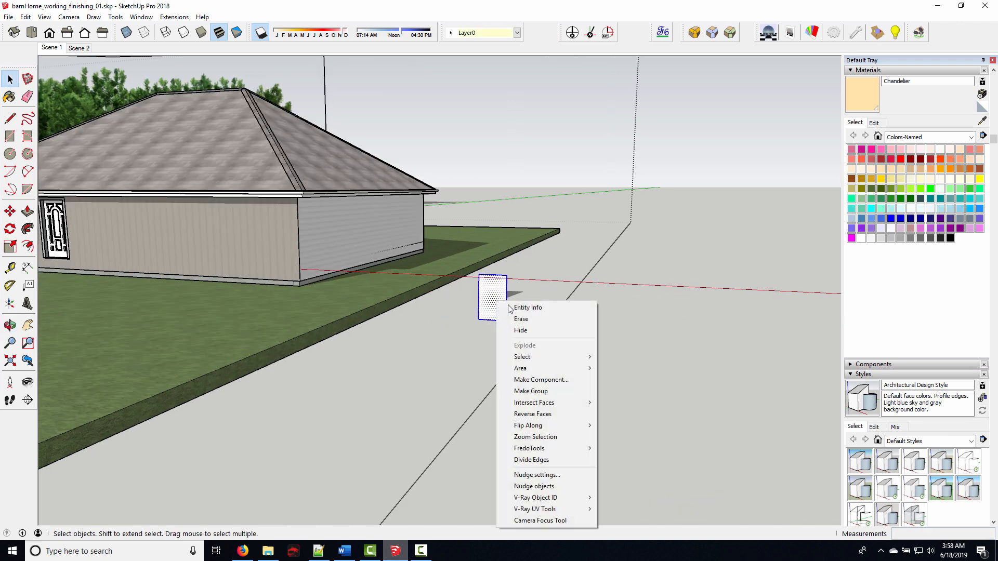
click(531, 392)
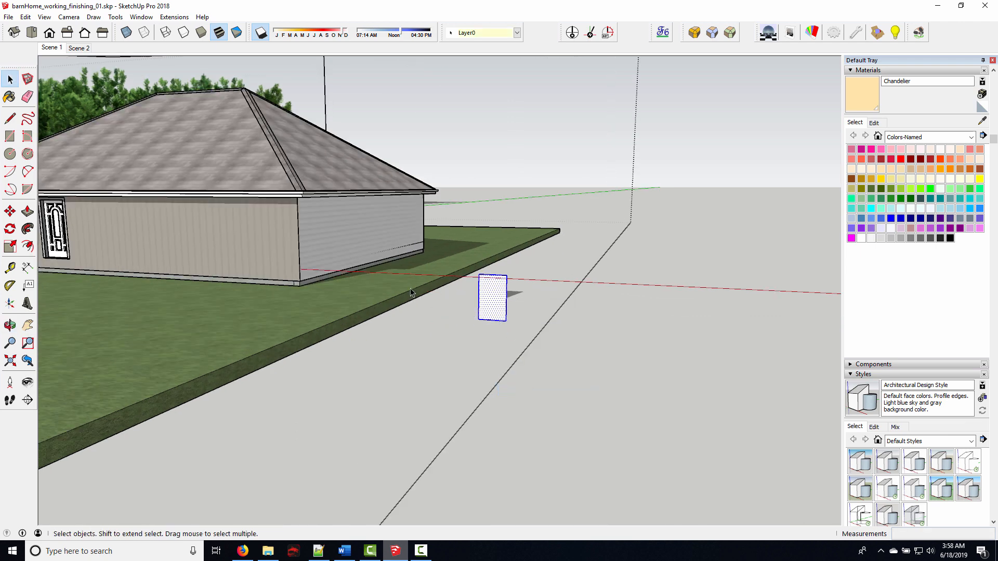
Move the rectangle group straight up about 5' 4" and turn off the model's shadows
scroll(502, 289, down, 2)
click(10, 211)
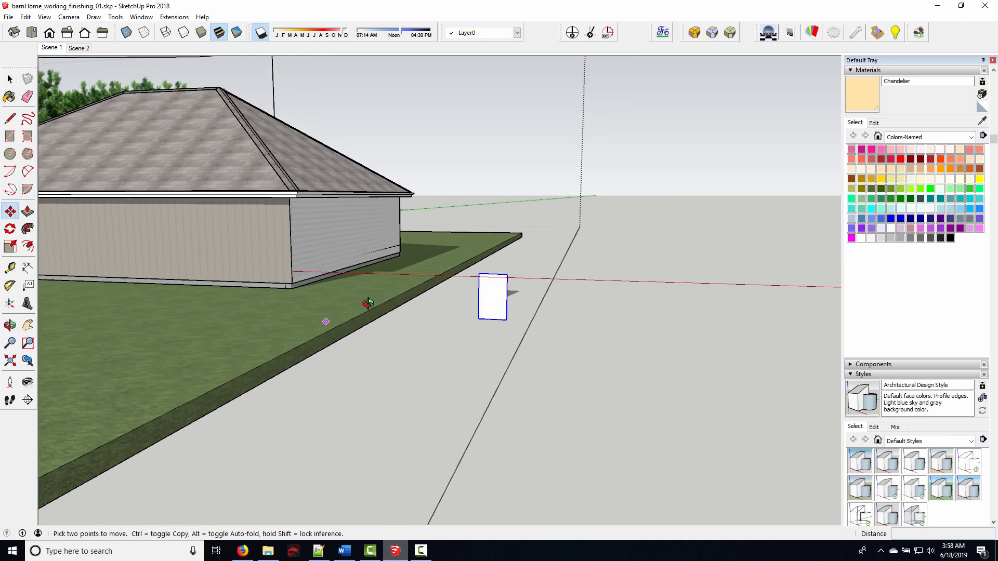
middle_drag(368, 304, 410, 277)
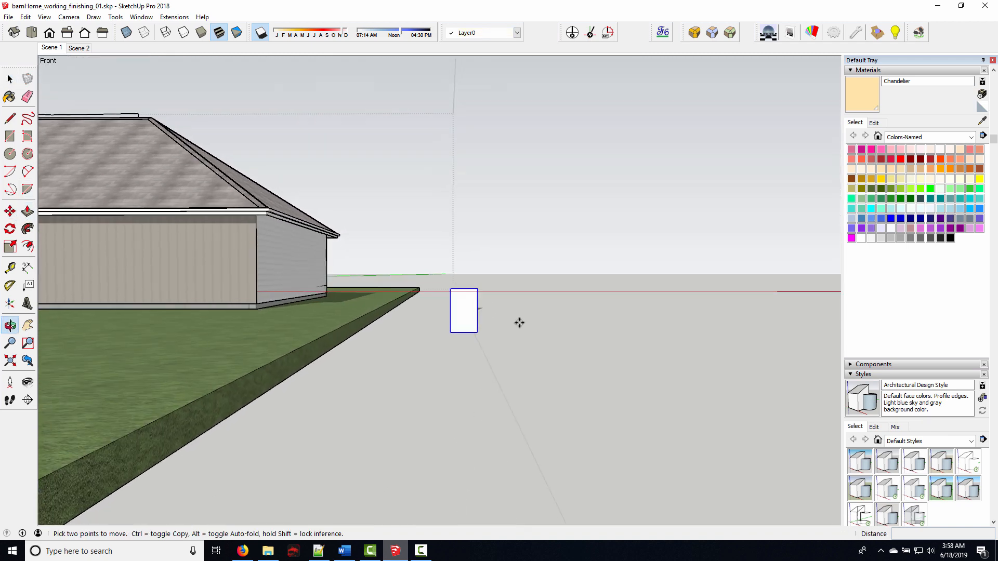
click(524, 265)
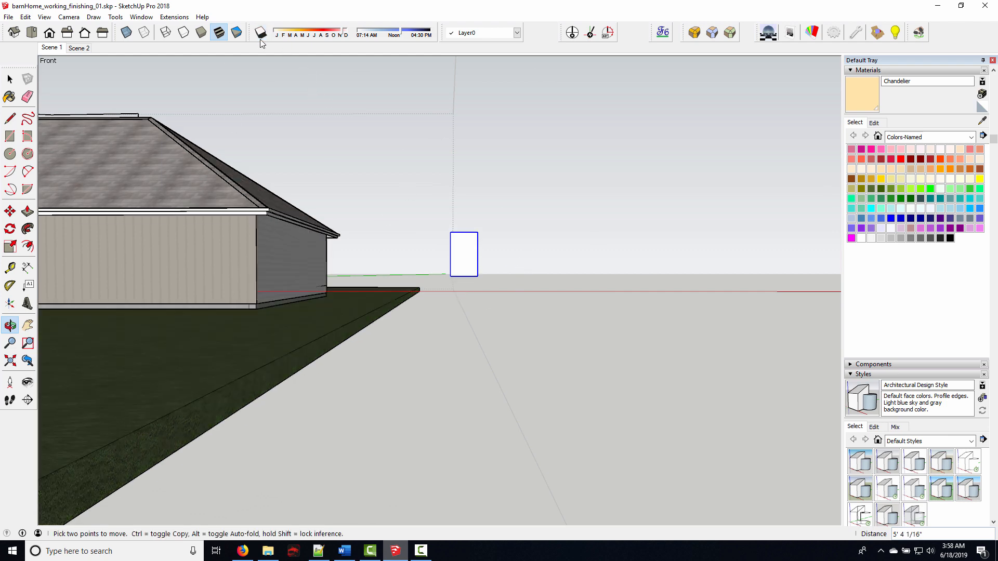
Move the rectangle group about 36' 6" along the red axis to the house and on into its interior
middle_drag(336, 219, 607, 326)
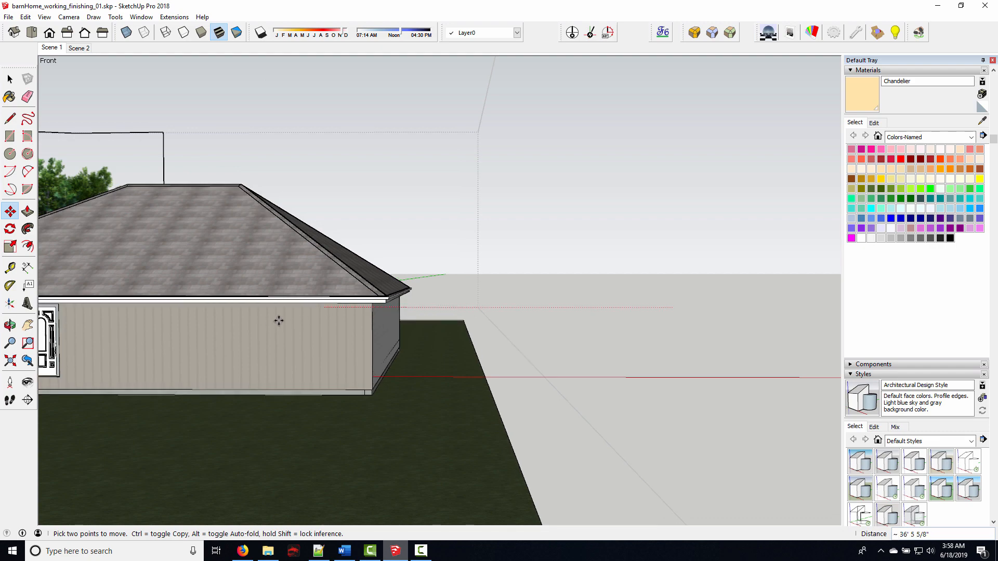
click(171, 341)
middle_drag(172, 341, 140, 410)
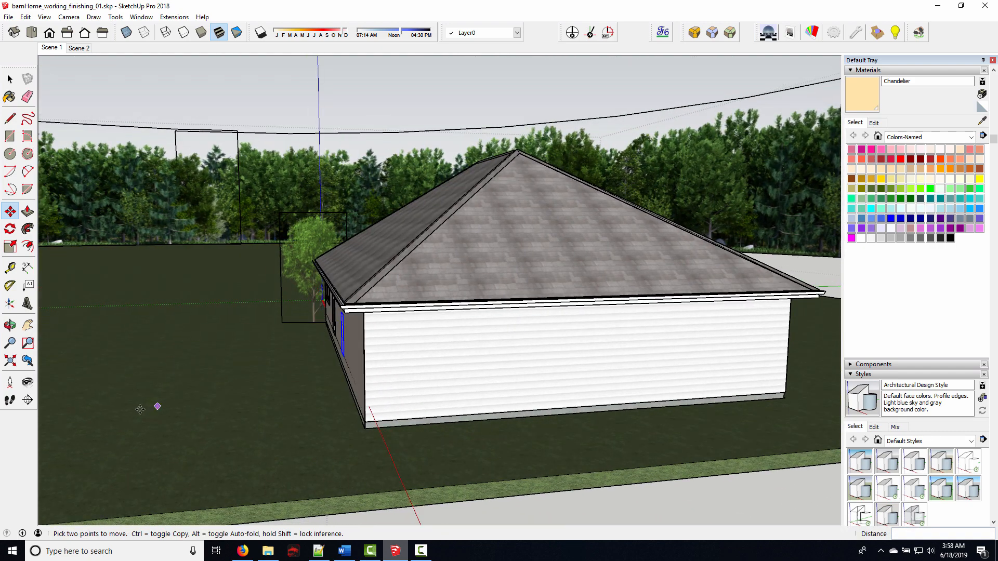
click(140, 409)
Hide the Roof layer so the house interior can be viewed from above
scroll(431, 332, up, 4)
shift+middle_drag(312, 318, 572, 331)
scroll(470, 322, up, 3)
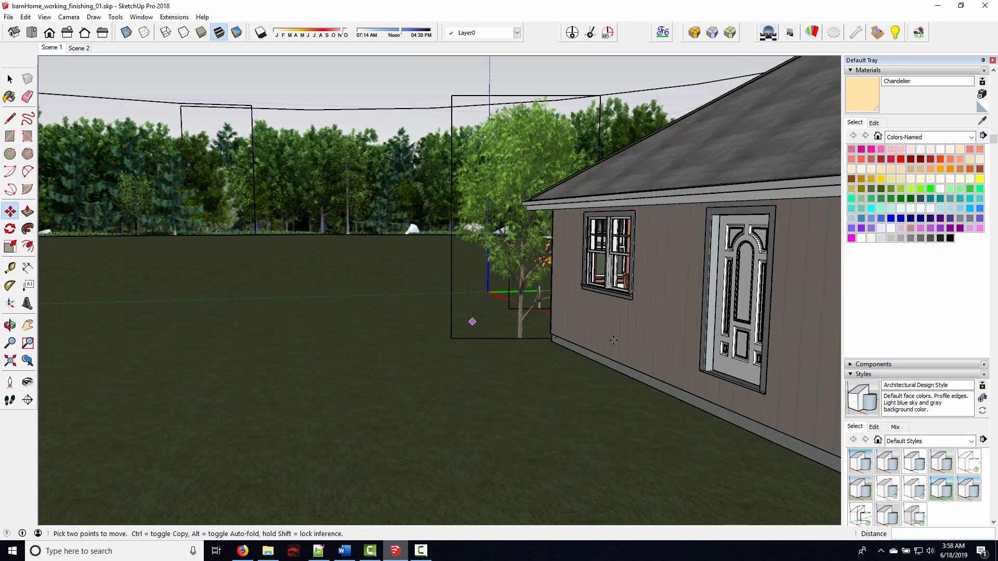
middle_drag(722, 333, 630, 341)
shift+middle_drag(347, 339, 588, 340)
shift+middle_drag(430, 334, 236, 293)
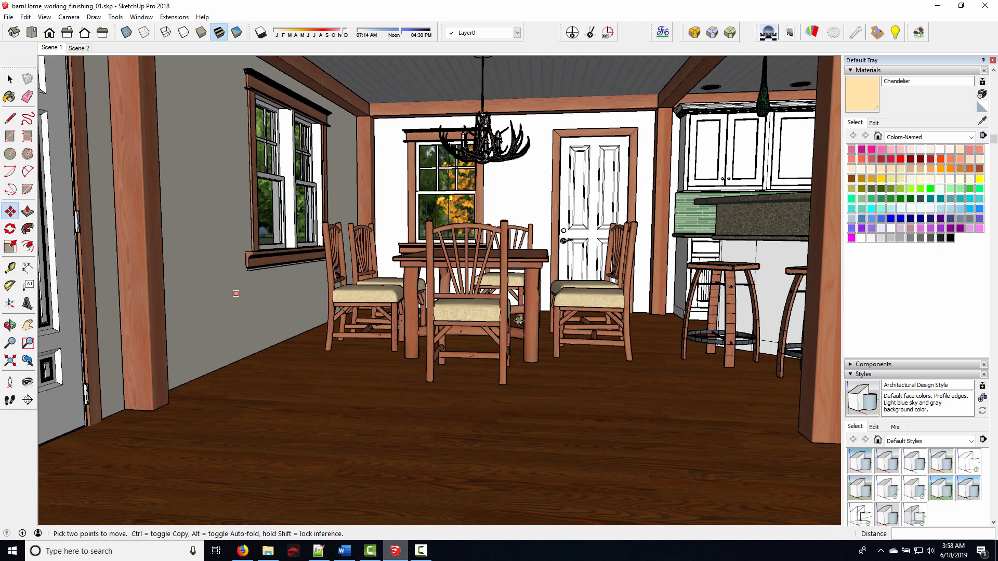
middle_drag(577, 345, 645, 351)
scroll(645, 350, up, 2)
scroll(985, 316, down, 5)
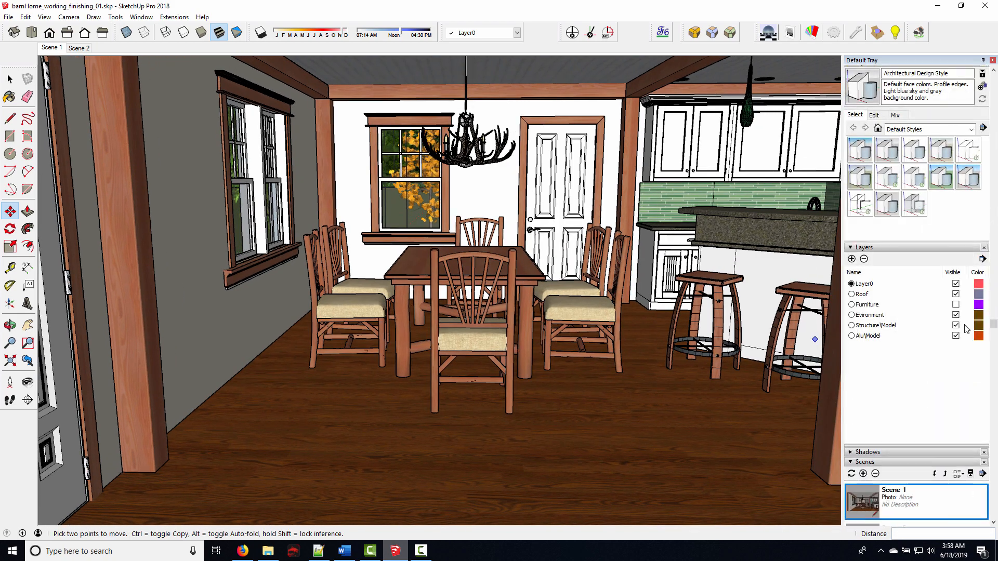
click(955, 296)
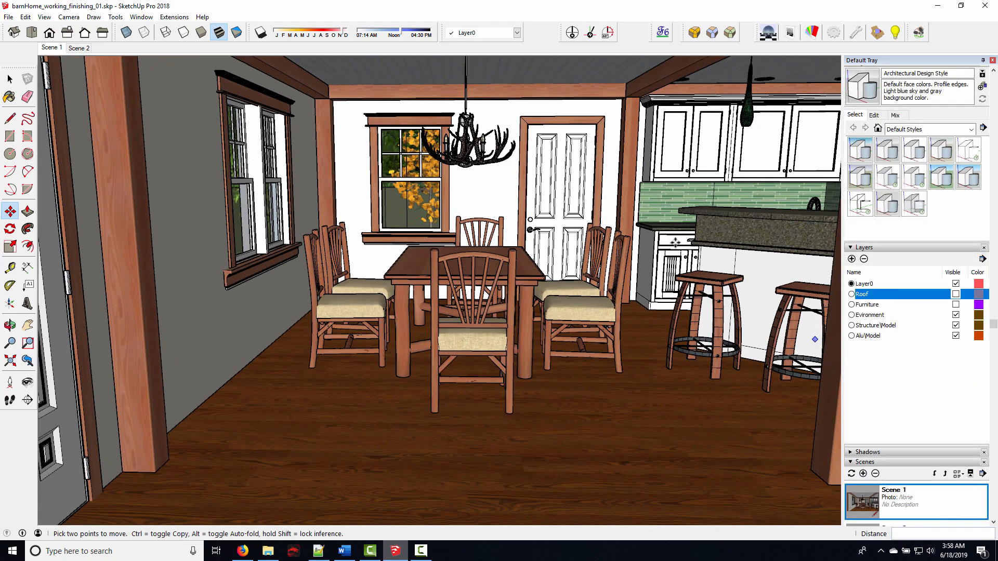
Raise the rectangle group about 1' 2" above its position in the living room, near the deer-head wall
middle_drag(676, 243, 345, 382)
middle_drag(582, 421, 672, 383)
scroll(670, 382, down, 2)
shift+middle_drag(579, 321, 260, 369)
scroll(431, 341, down, 2)
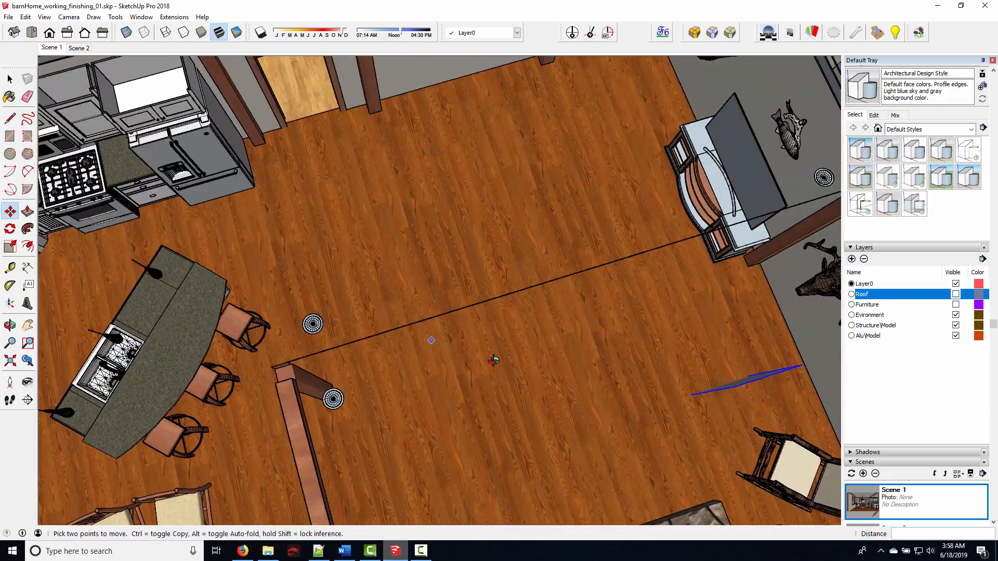
middle_drag(493, 360, 508, 318)
shift+middle_drag(460, 359, 458, 330)
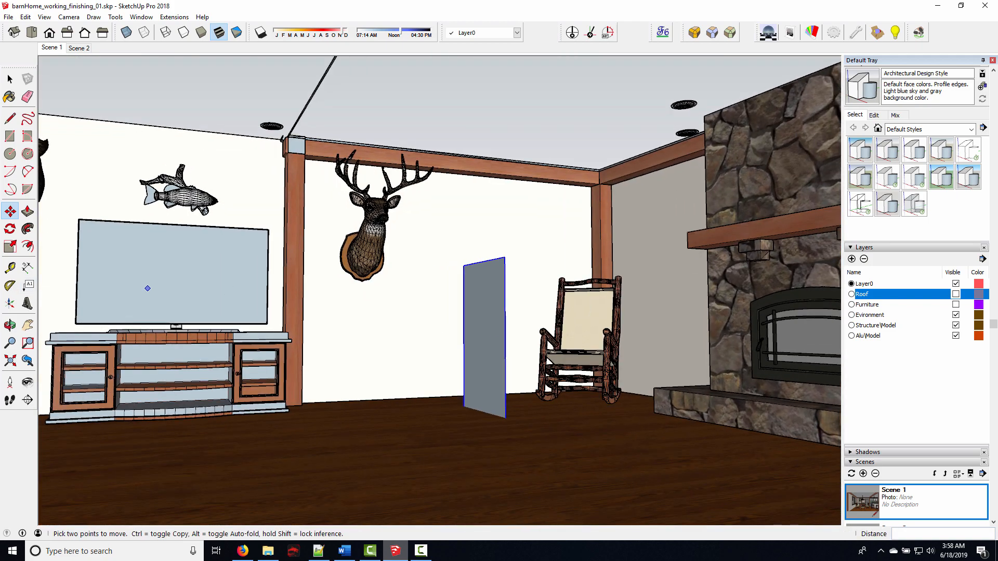
click(10, 212)
click(343, 325)
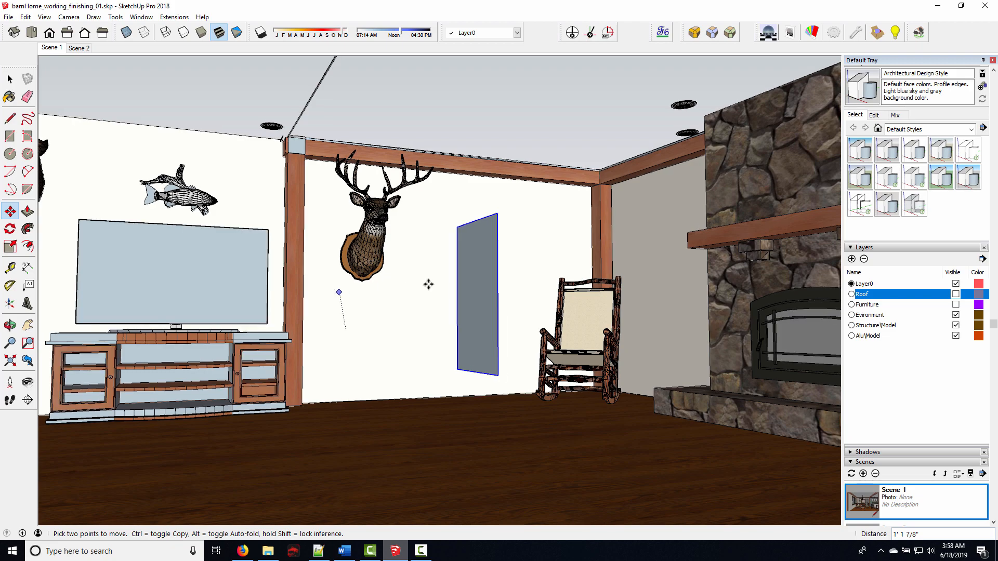
Rotate the rectangle group about the vertical axis until it runs roughly parallel to the living room floorboards
middle_drag(439, 256, 23, 245)
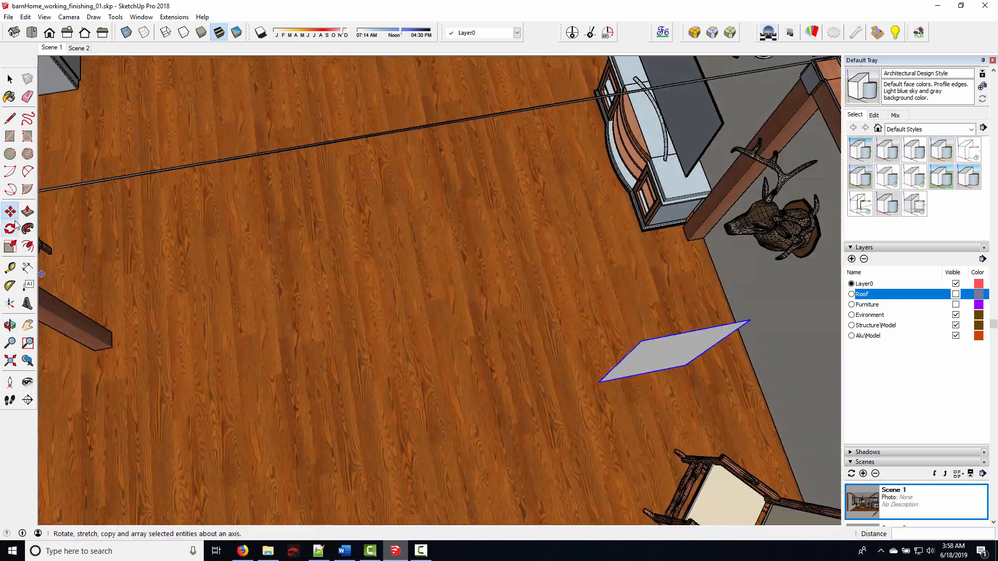
click(10, 229)
click(447, 356)
click(531, 340)
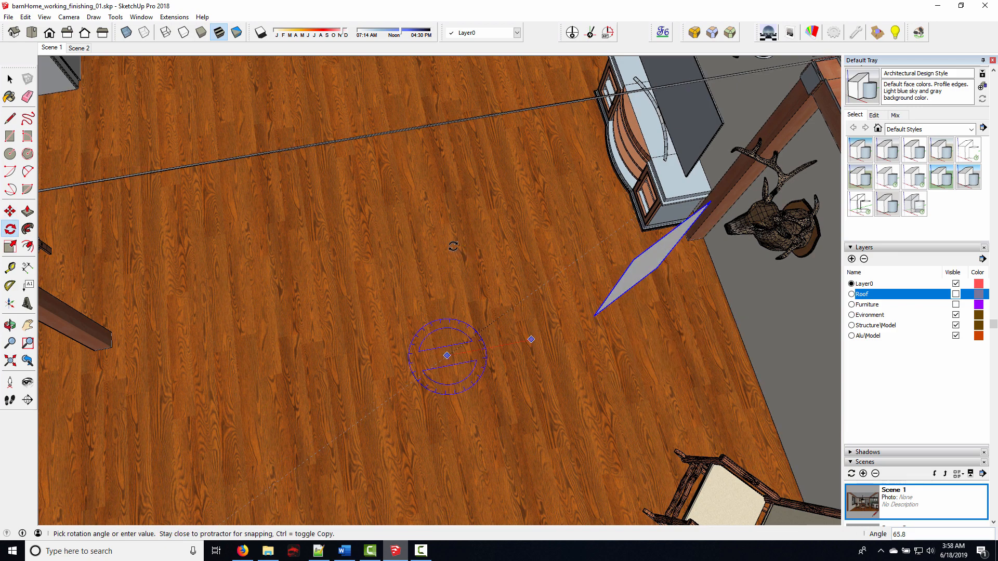
click(424, 240)
Move the rectangle group along the red axis toward the kitchen, and about 3' 9" along the green axis
shift+middle_drag(416, 250, 290, 408)
key(m)
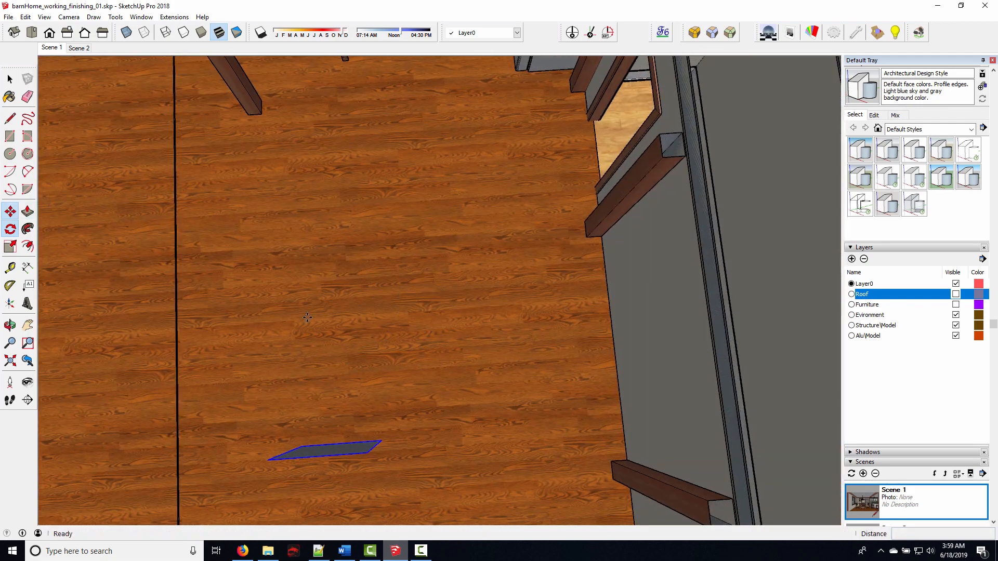
click(437, 397)
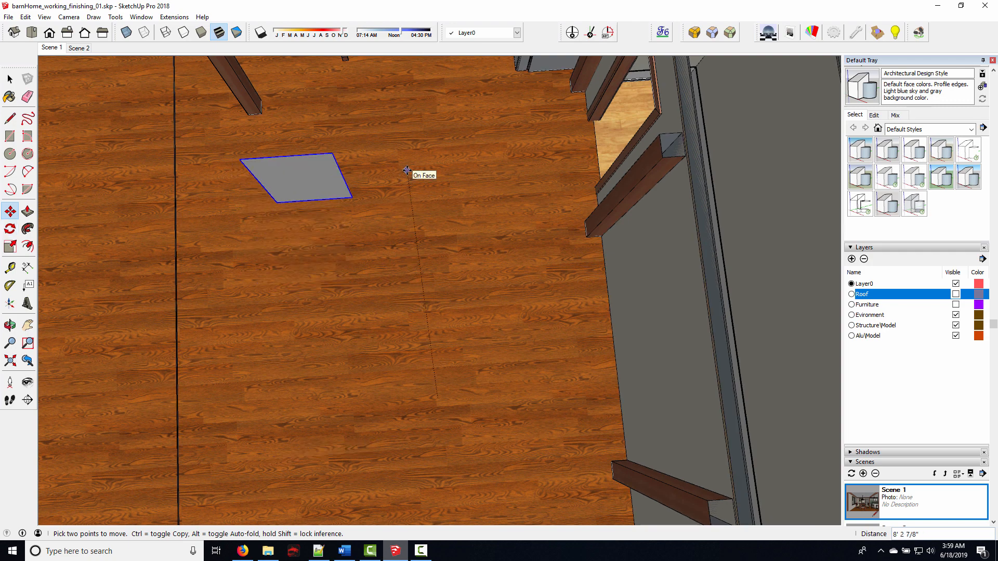
key(Right)
middle_drag(407, 170, 380, 392)
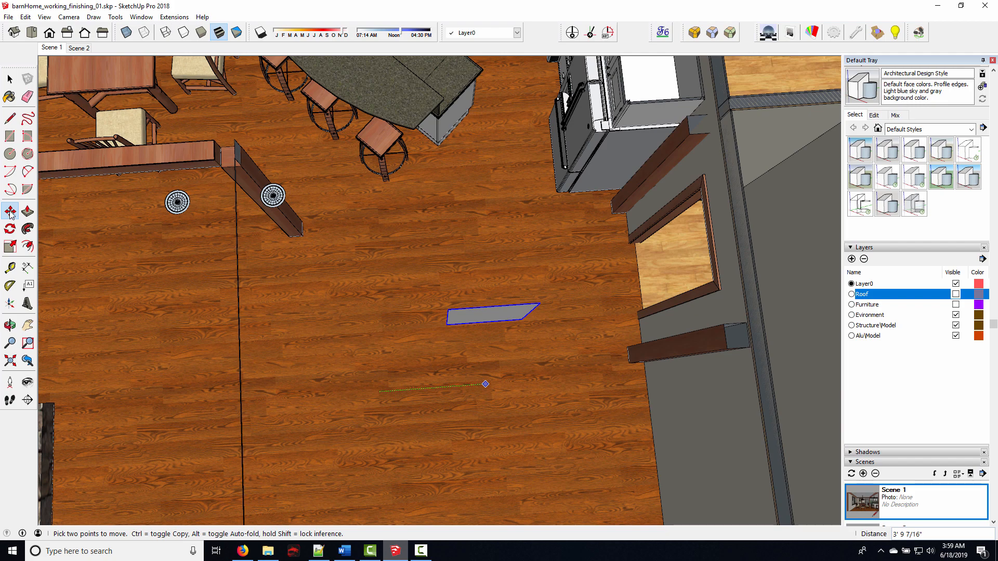
click(485, 384)
Widen the rectangle group near the kitchen island by a red scale of 1.25
key(q)
middle_drag(334, 263, 338, 354)
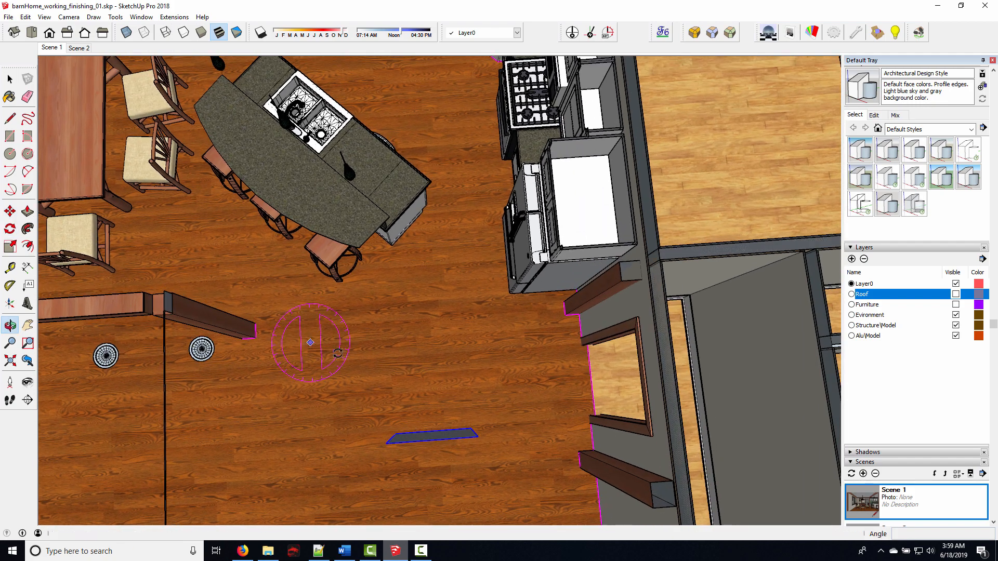
middle_drag(345, 394, 420, 310)
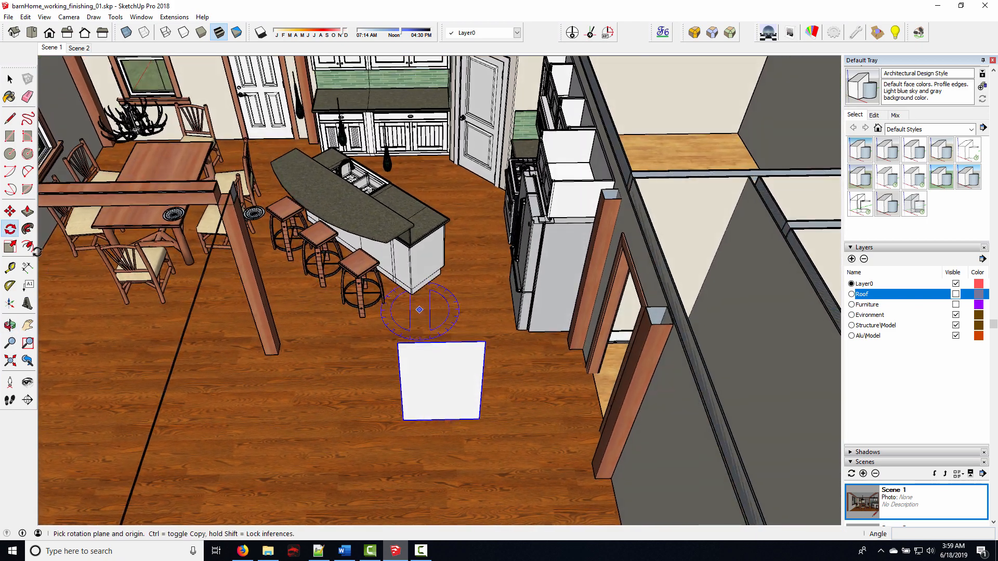
click(10, 247)
drag(486, 383, 506, 383)
Rotate the widened rectangle group slightly about the vertical axis so it stands diagonally to the floorboards, facing the kitchen
click(10, 229)
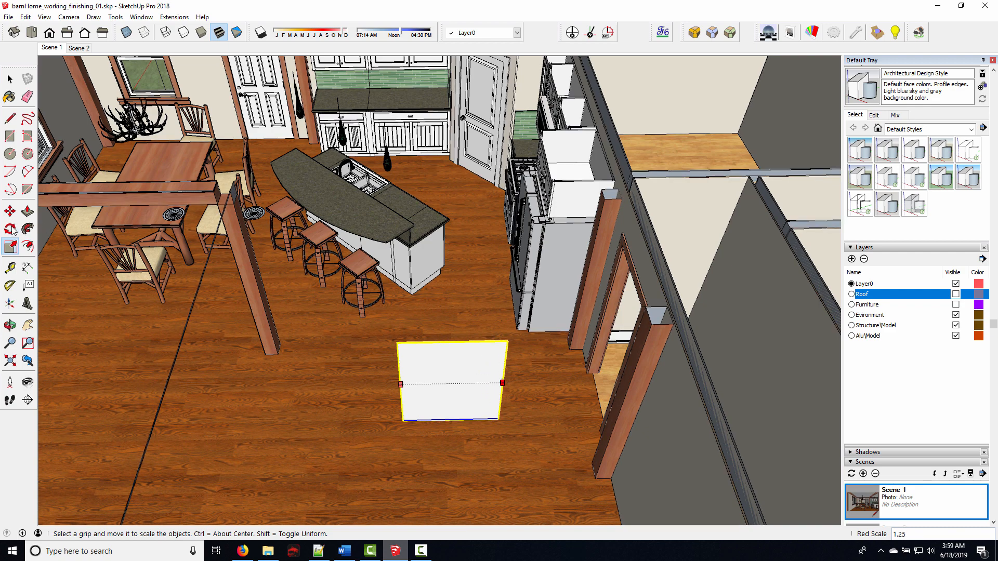
middle_drag(452, 312, 447, 416)
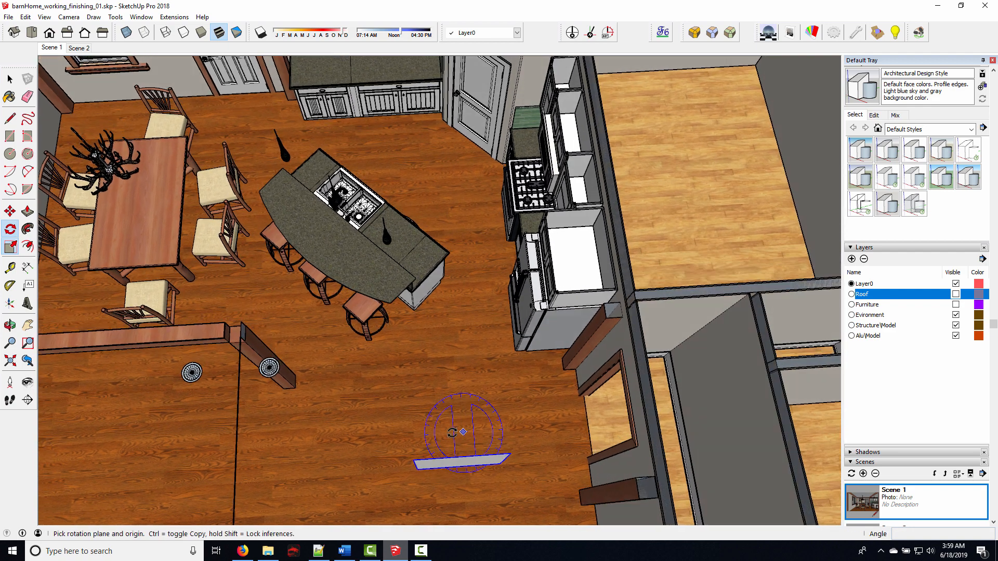
drag(450, 434, 513, 431)
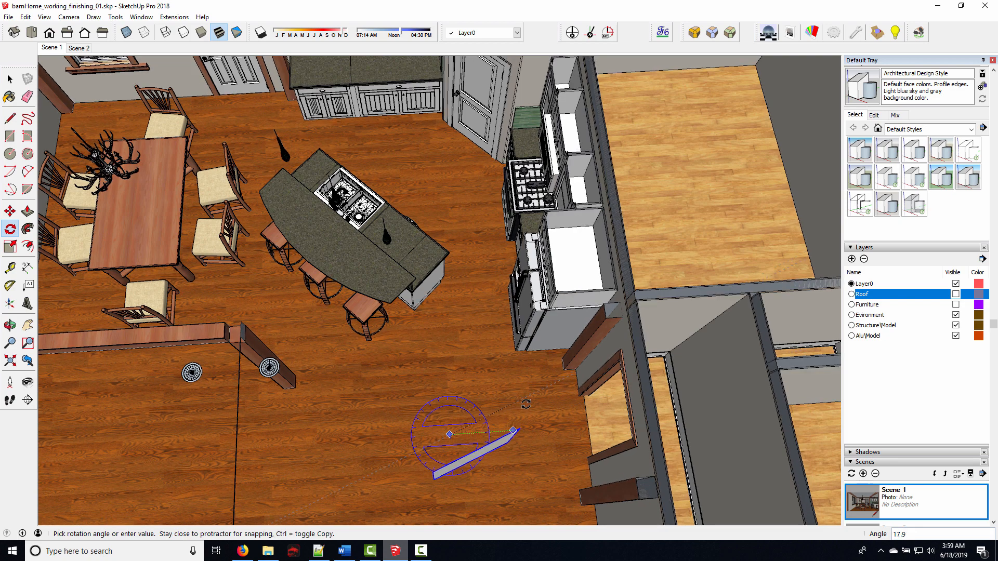
click(367, 361)
Move the rectangle group about 11" along the green axis, into the space between the island and the doorway beside the refrigerator
click(10, 210)
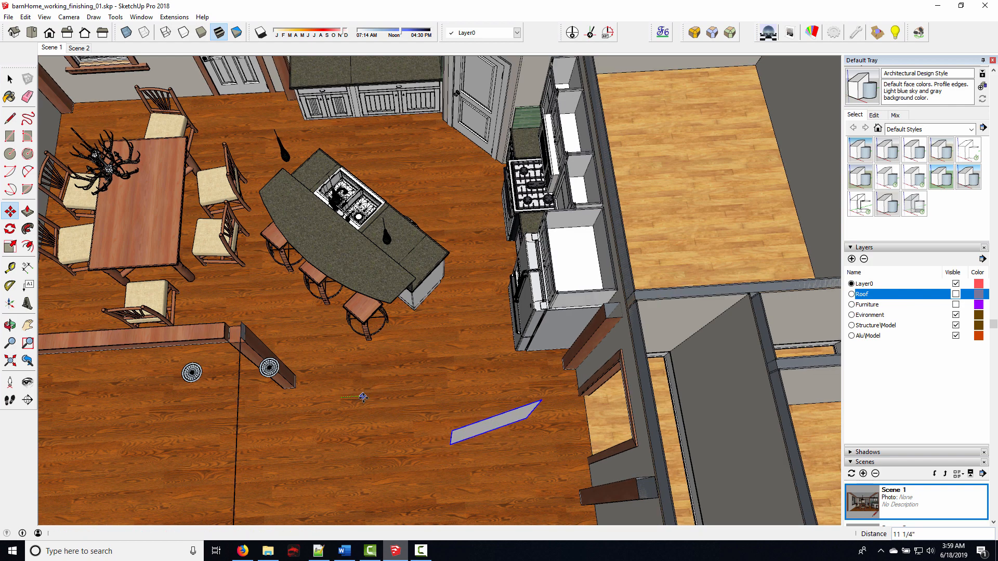
middle_drag(302, 429, 484, 363)
scroll(442, 338, up, 5)
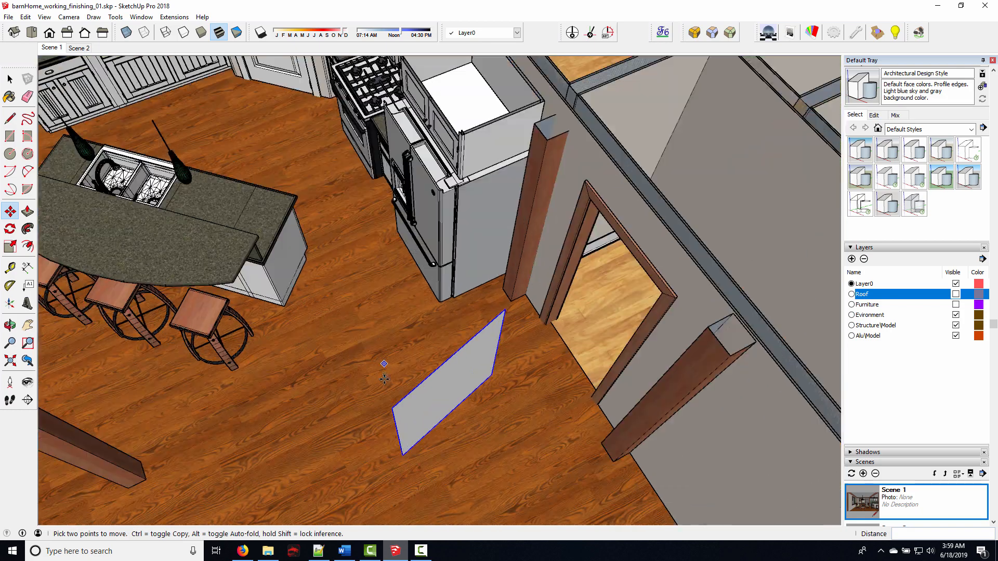
scroll(433, 328, down, 3)
middle_drag(433, 328, 535, 385)
Create a pure white material named Softbox with its saturation set to 0
scroll(967, 150, up, 10)
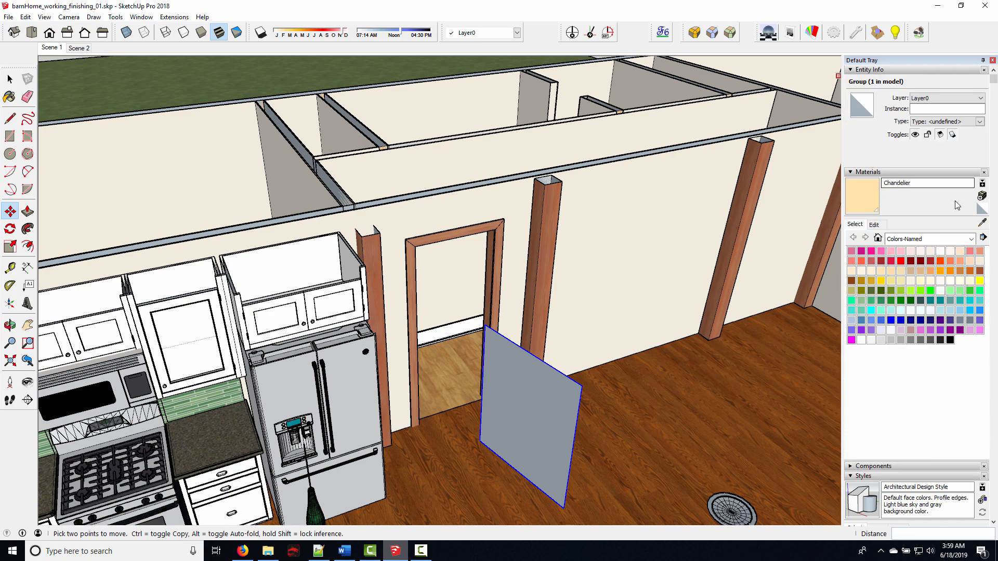
click(982, 197)
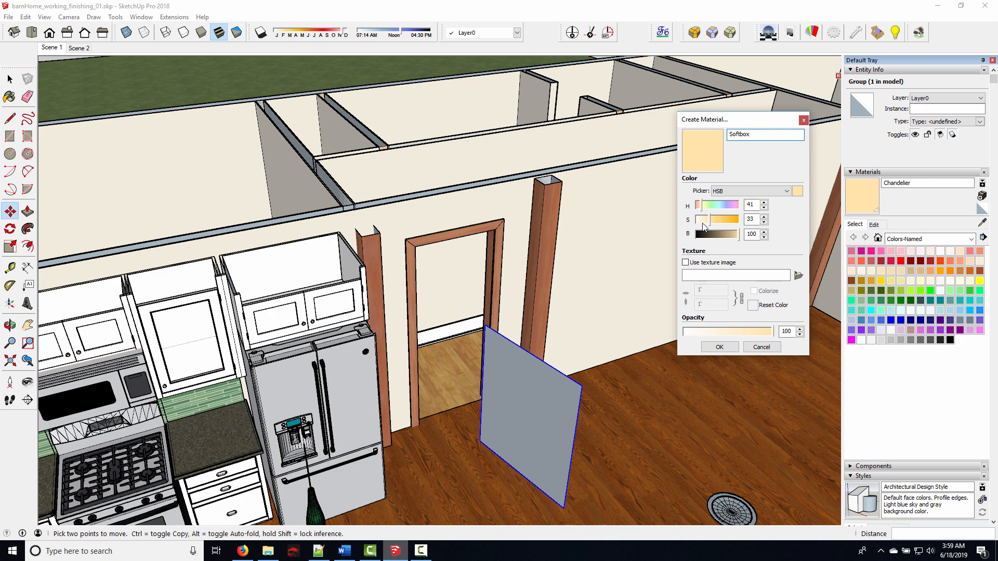
drag(703, 225, 696, 222)
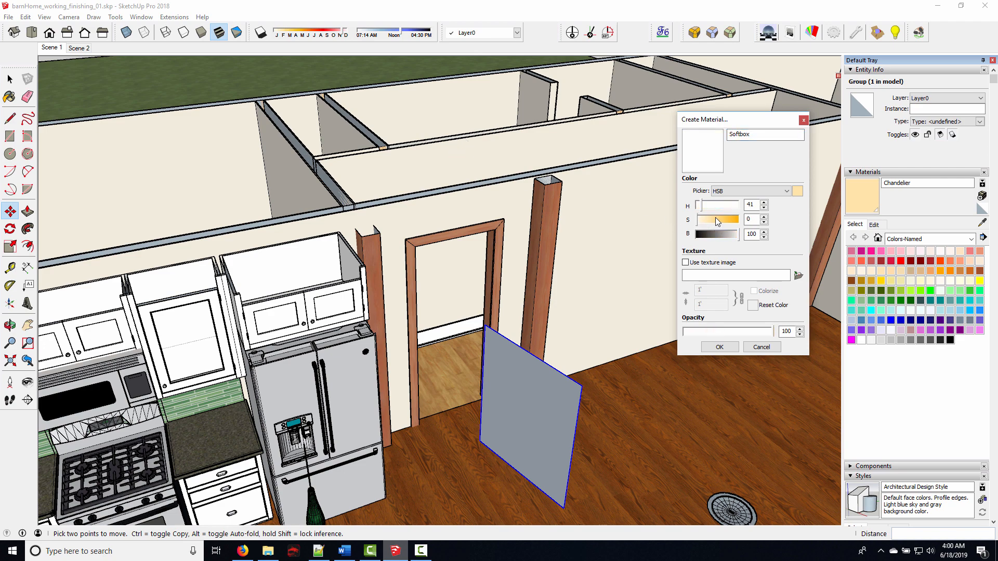
click(731, 351)
Open the rectangle group for editing and reverse its face so the front side points toward the kitchen
key(space)
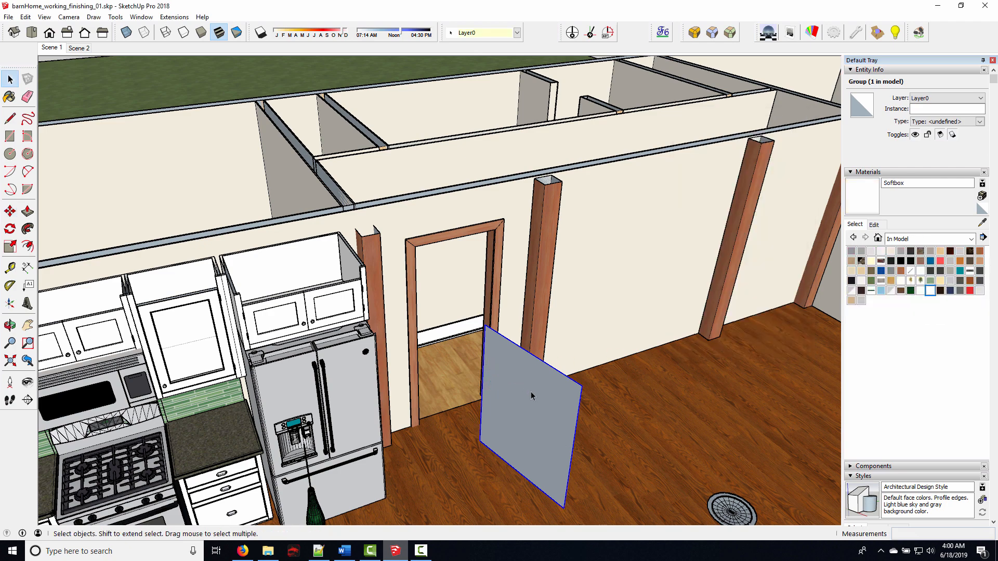
triple_click(530, 394)
middle_drag(530, 394, 557, 379)
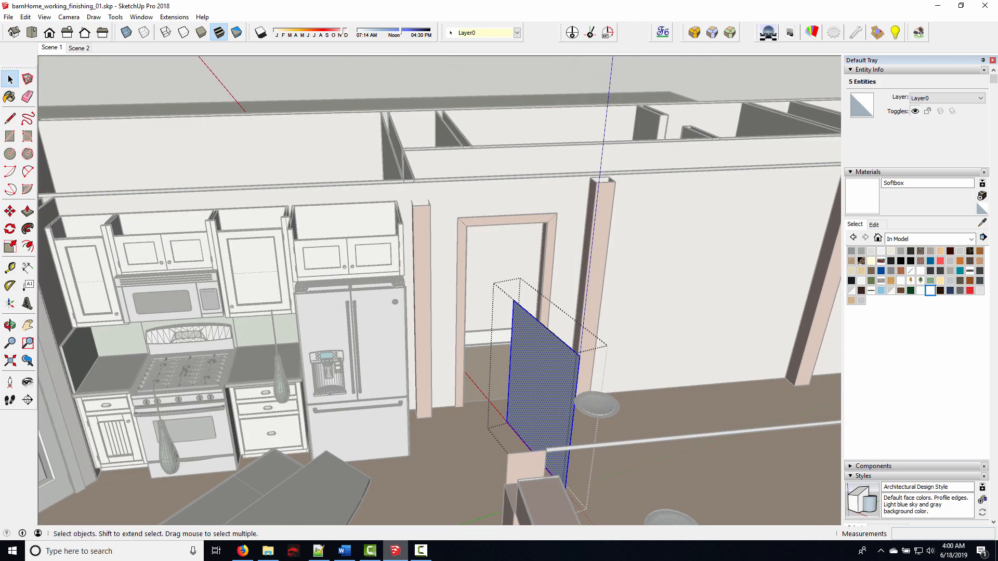
click(9, 96)
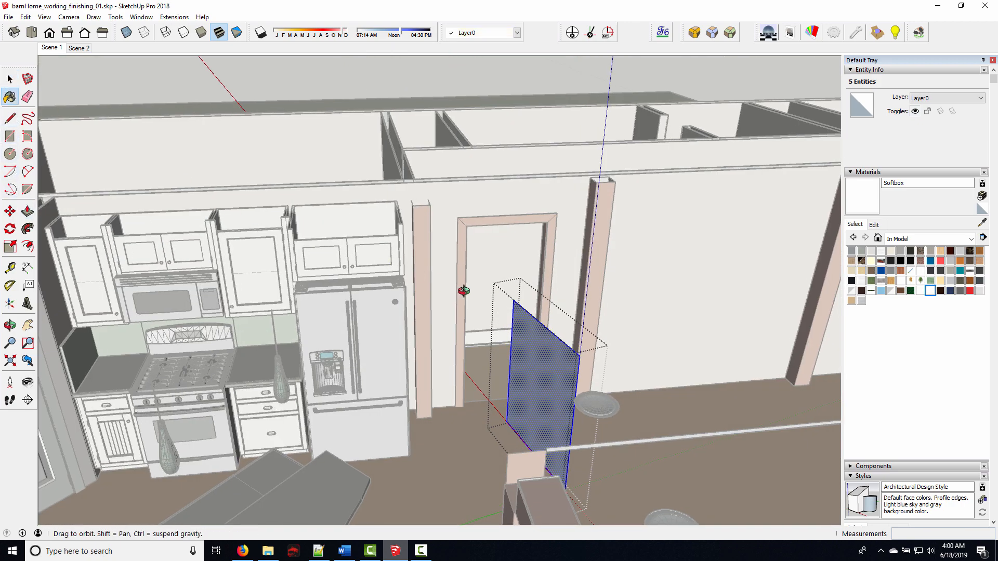
mouse_move(464, 291)
middle_down()
mouse_move(593, 301)
mouse_move(690, 109)
middle_up()
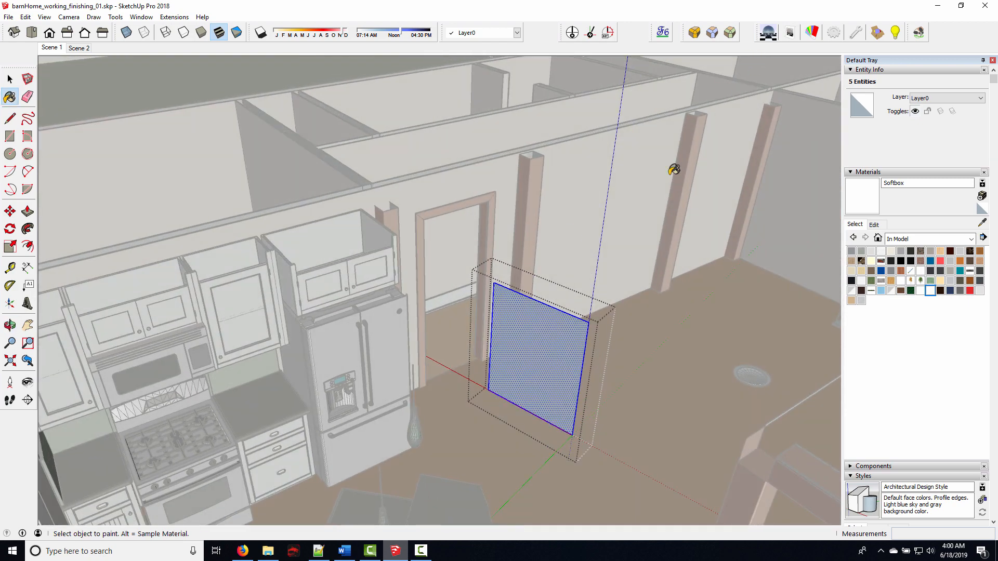
key(space)
click(546, 351)
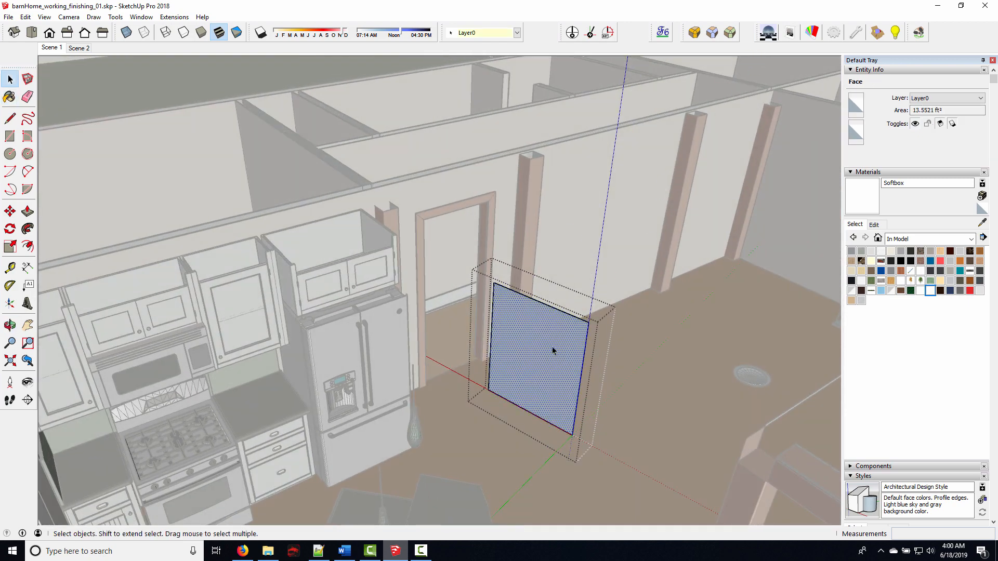
right_click(553, 351)
click(582, 217)
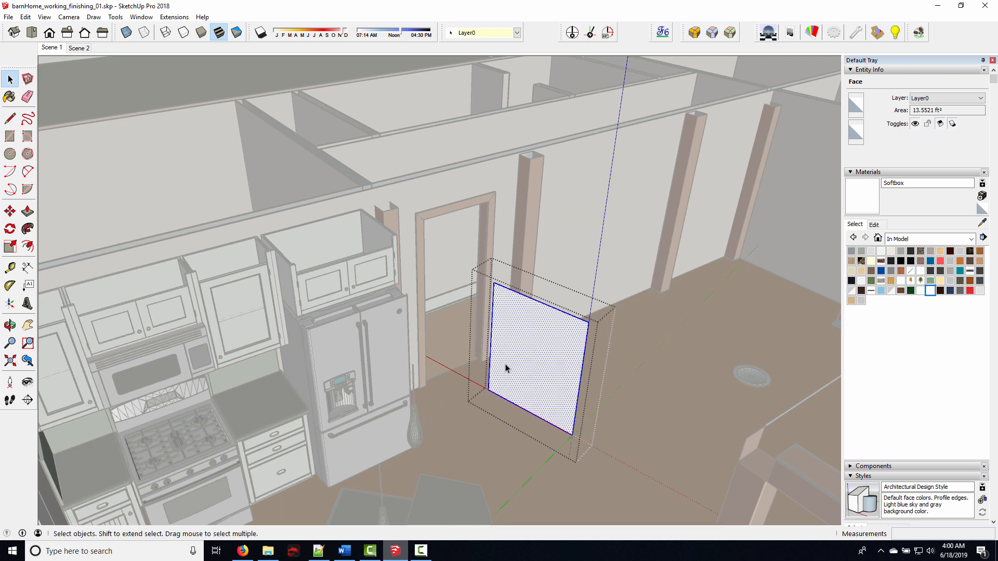
Paint both sides of the rectangle's face with the Softbox material
double_click(508, 367)
click(9, 96)
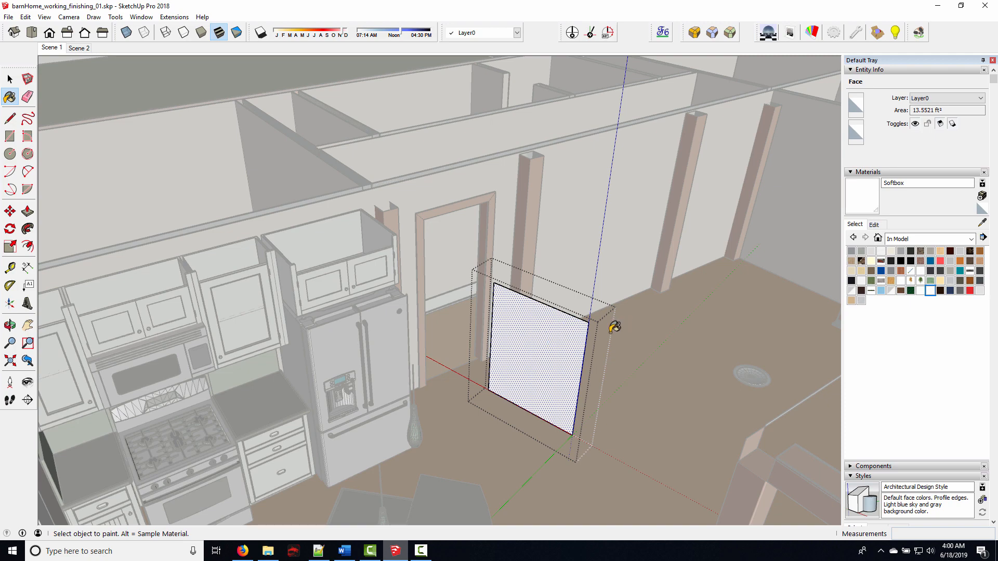
mouse_move(617, 327)
middle_down()
mouse_move(295, 334)
mouse_move(332, 345)
mouse_move(442, 330)
mouse_move(591, 379)
middle_up()
click(379, 339)
Sample the Softbox material in Podium's Material Properties and apply a light power of 8 to it
scroll(452, 312, up, 3)
scroll(401, 322, up, 5)
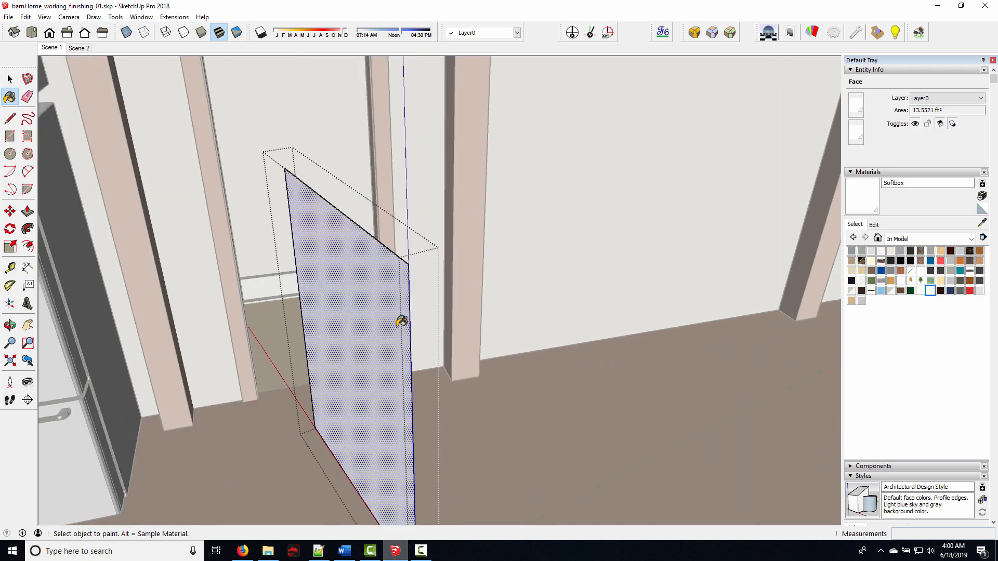
middle_drag(401, 321, 517, 339)
click(811, 33)
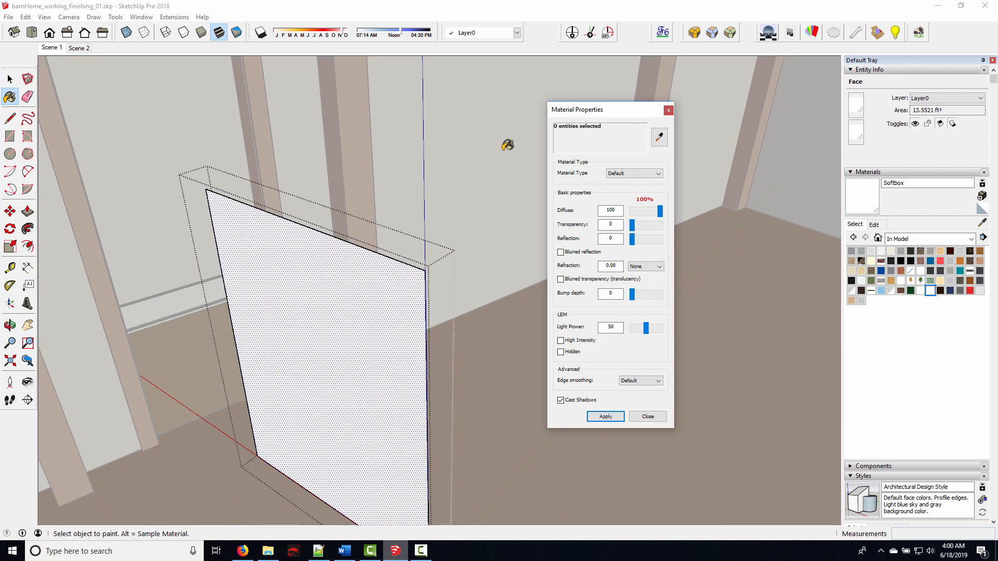
click(659, 137)
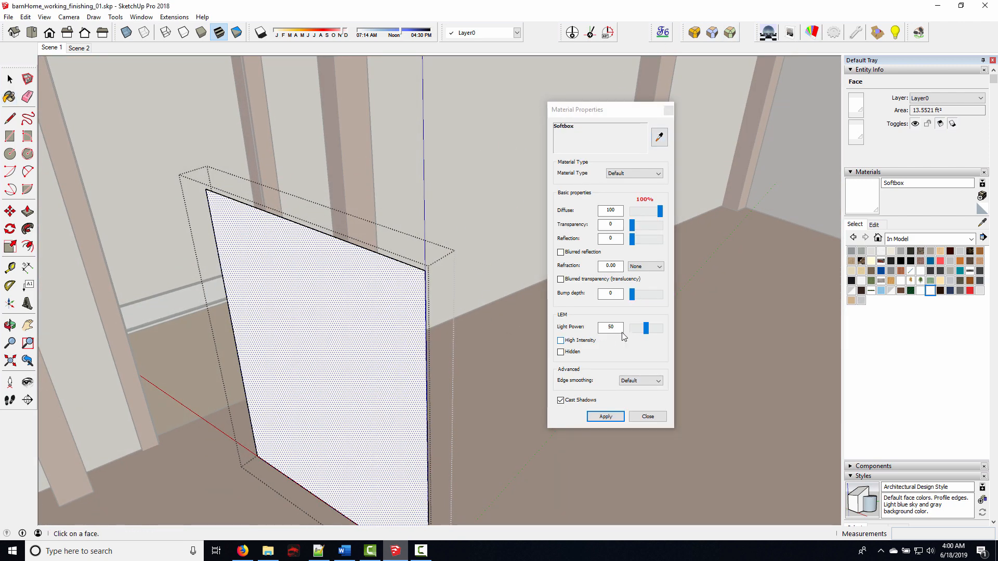
shift+middle_drag(324, 387, 411, 366)
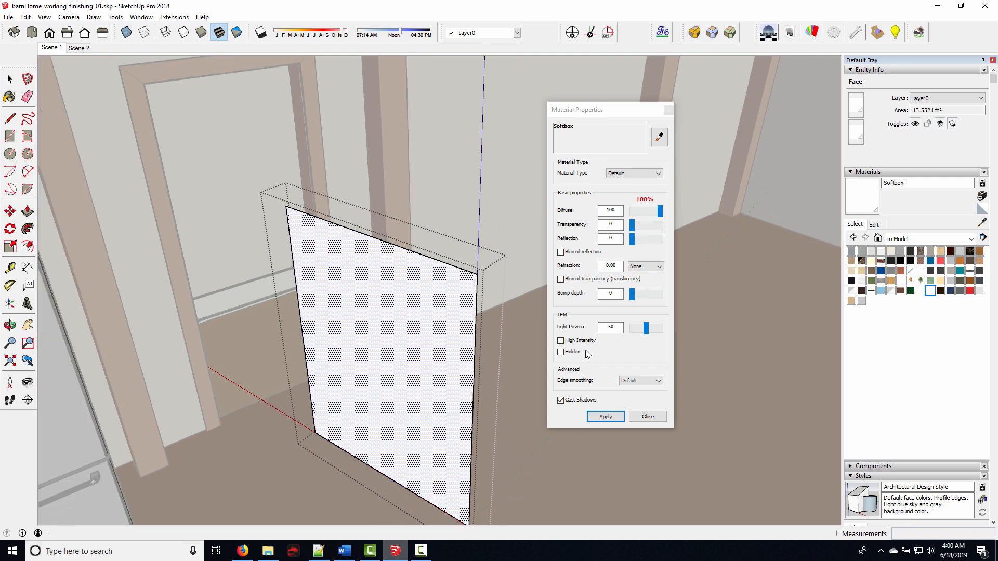
drag(614, 327, 577, 325)
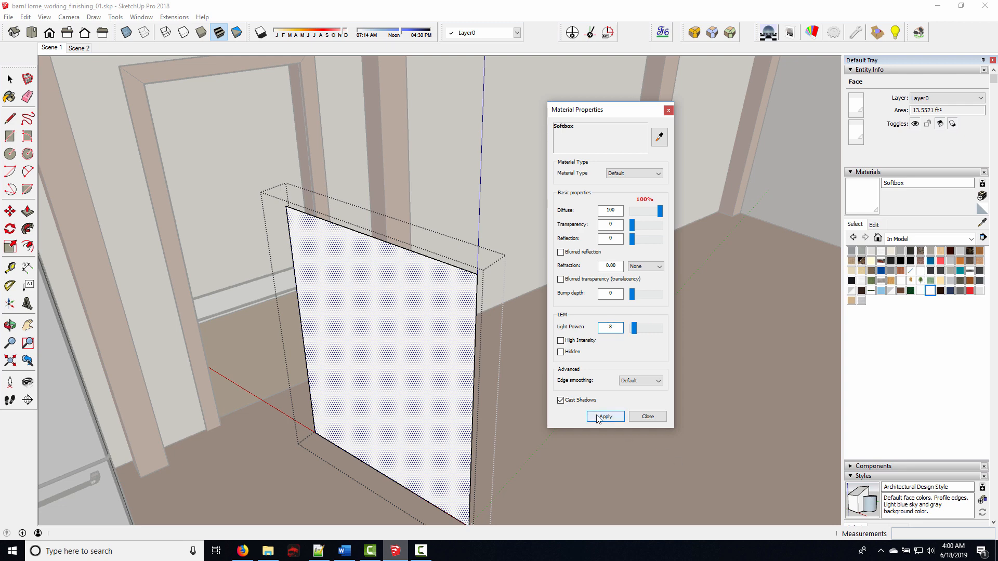
click(646, 418)
Return to the saved dining room scene with the roof and shadows shown, and clear the selection
middle_drag(535, 410, 329, 401)
click(358, 343)
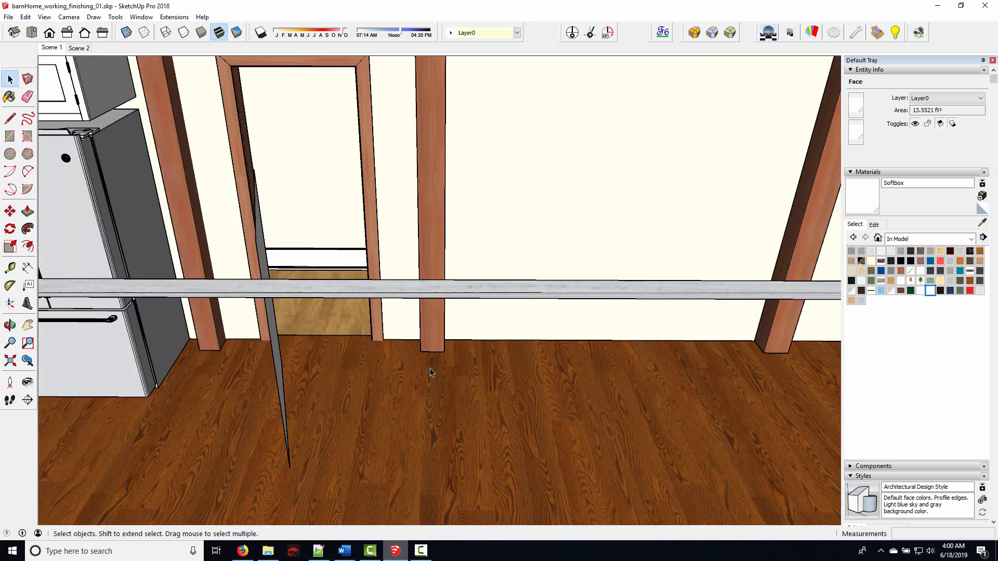
middle_drag(429, 368, 369, 385)
click(368, 385)
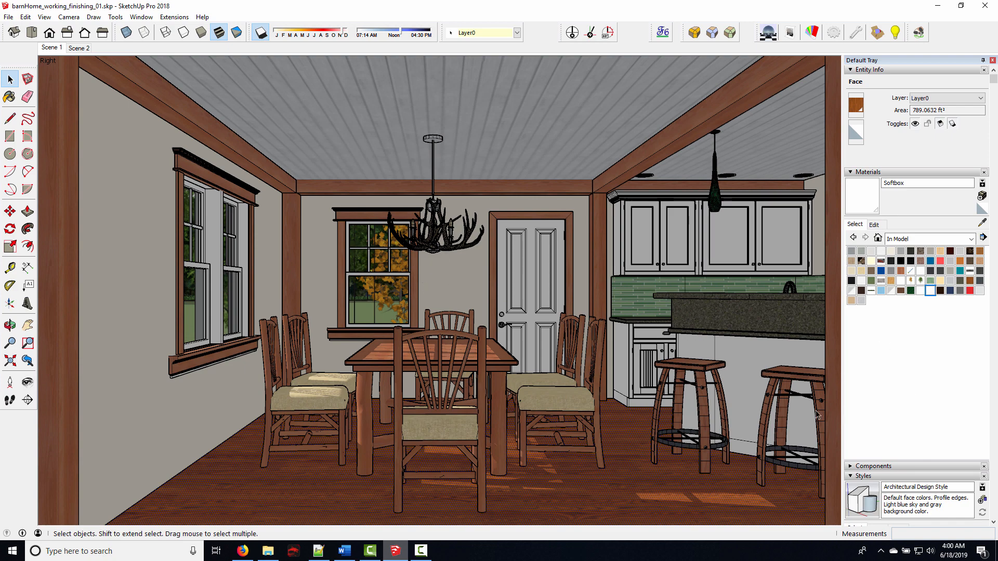
key(Escape)
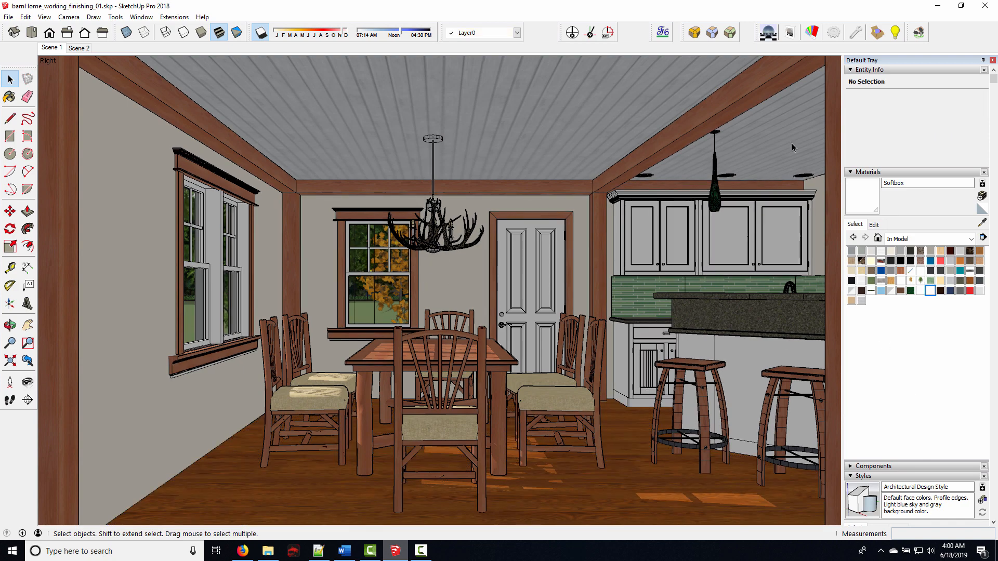
Check the output and environment settings of the interior preset in the Podium options and save them
click(823, 36)
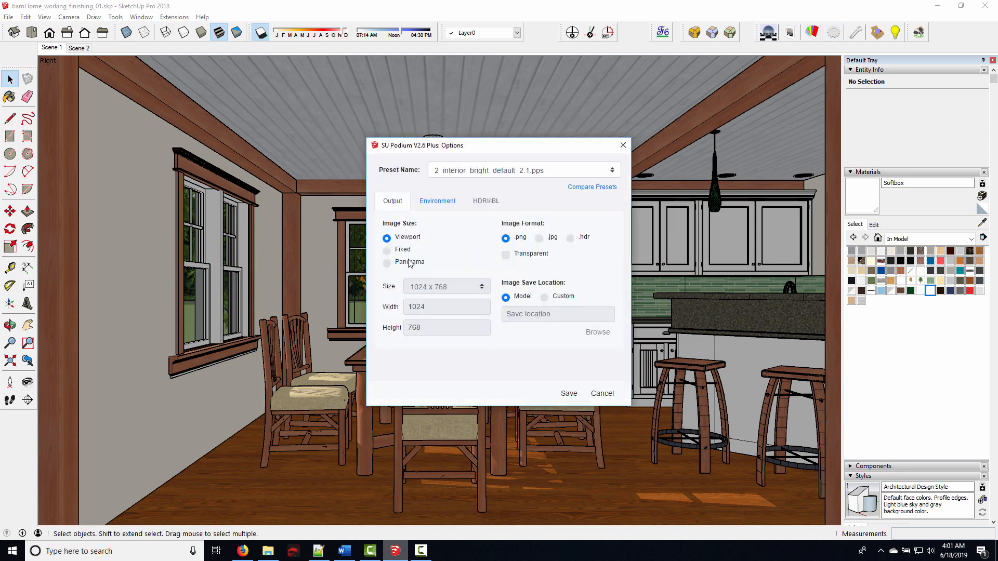
click(437, 201)
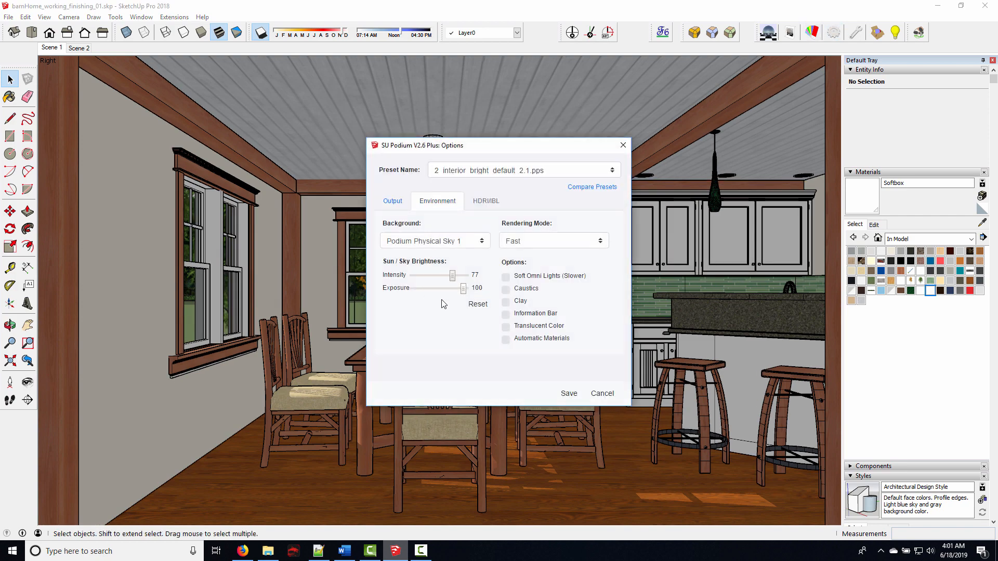
click(568, 393)
Save the barn home model and render the dining room view with SU Podium
click(8, 17)
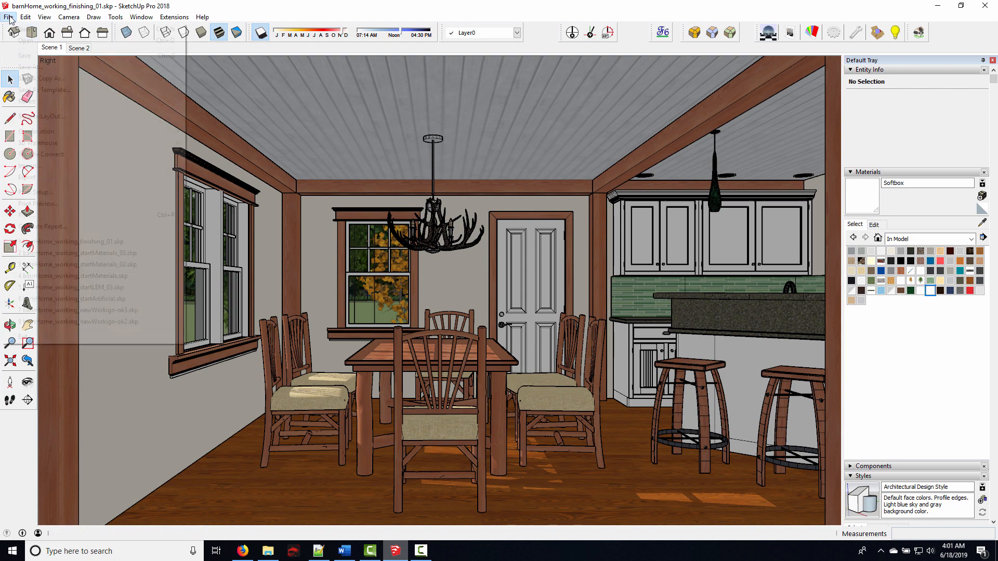
click(26, 56)
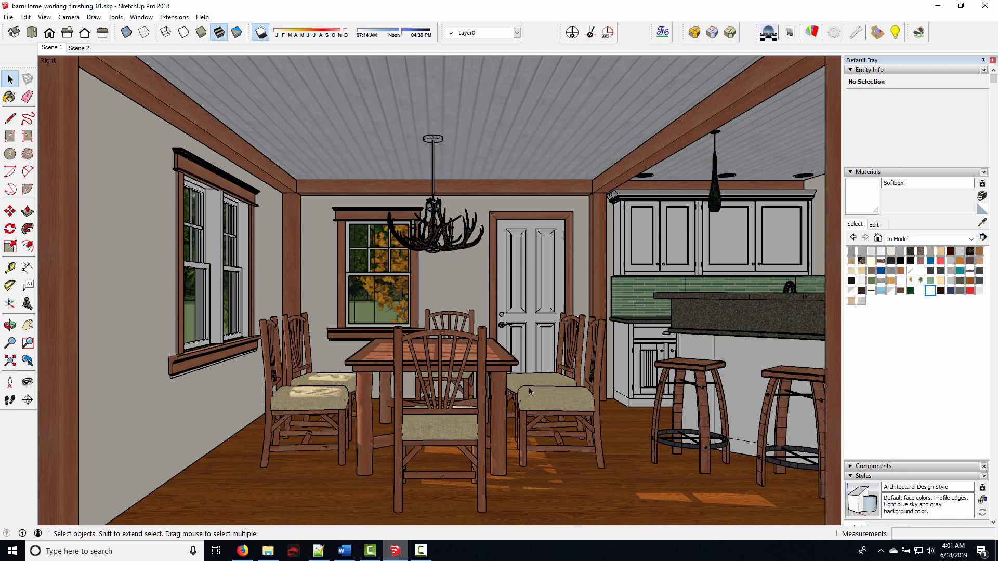
click(768, 32)
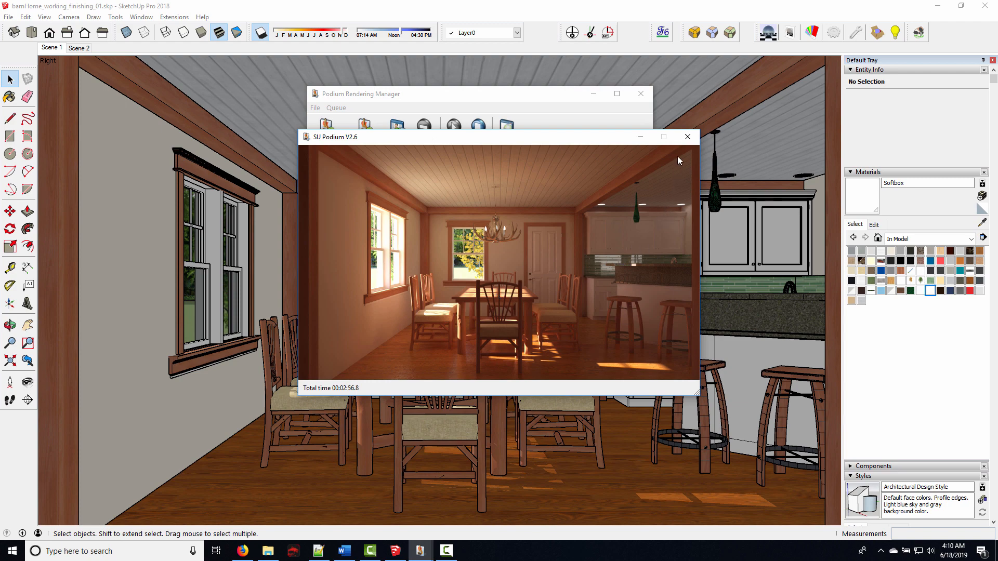
Examine the finished dining room render in the Podium Image Editor, and close the rendering windows
click(687, 138)
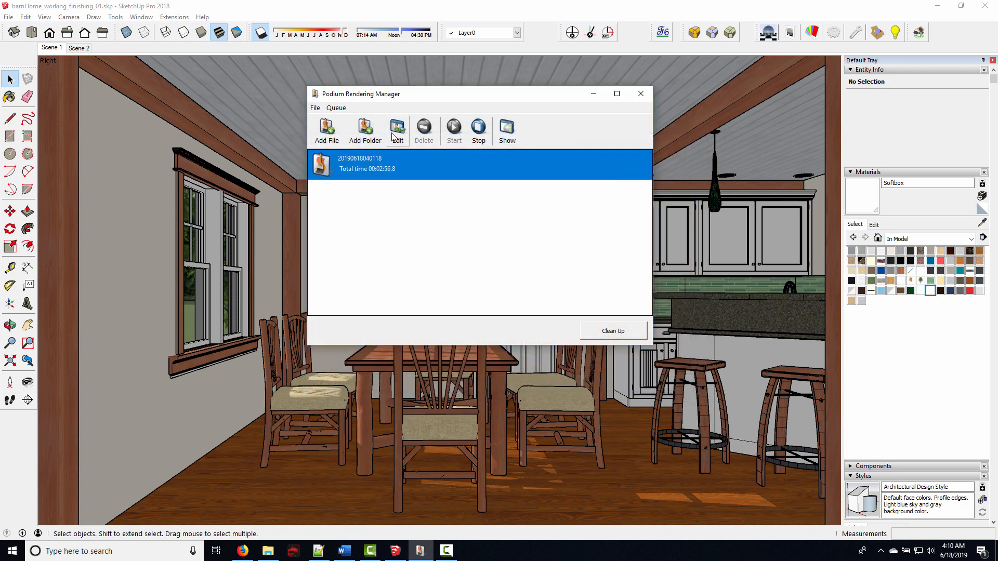
click(395, 136)
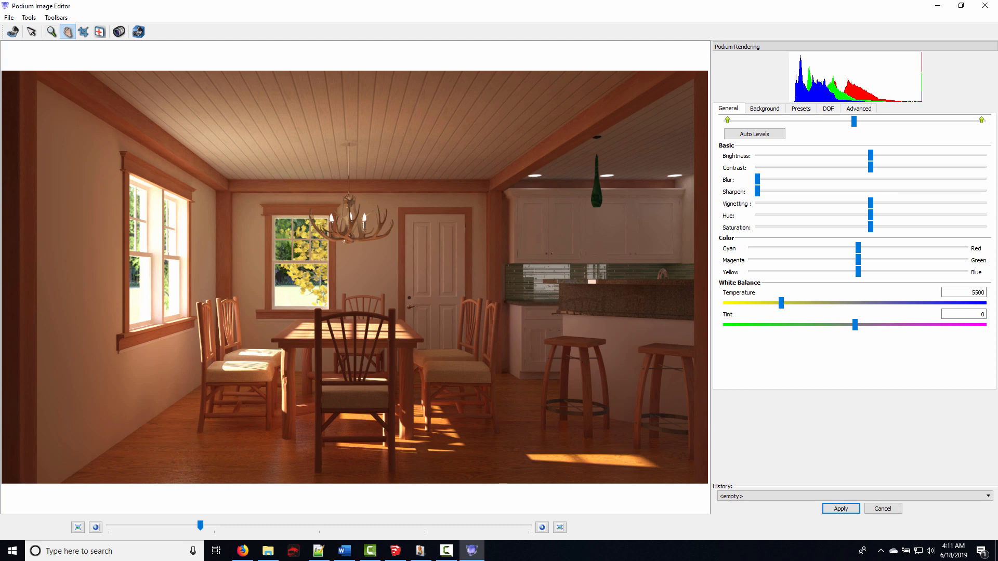
click(985, 6)
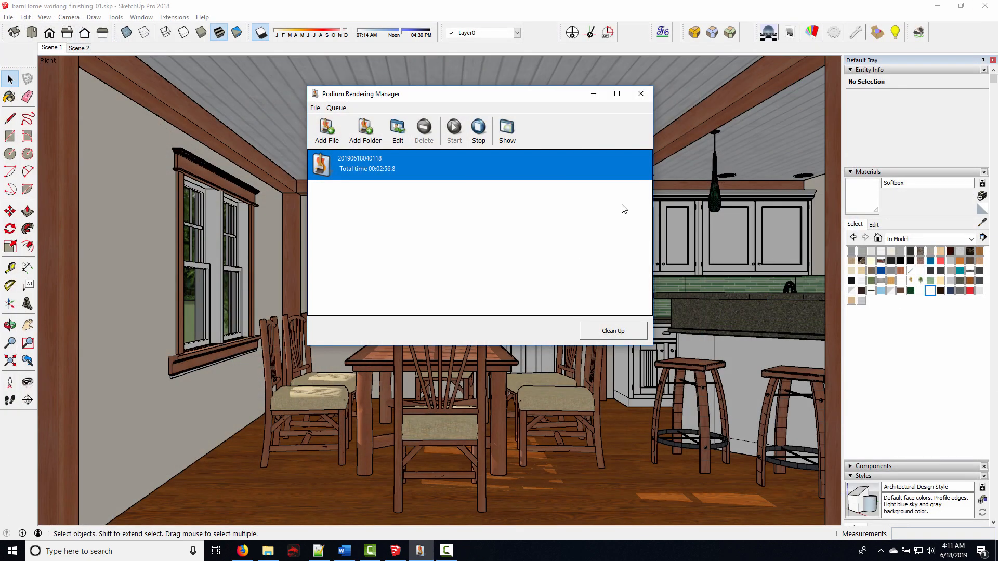
click(641, 94)
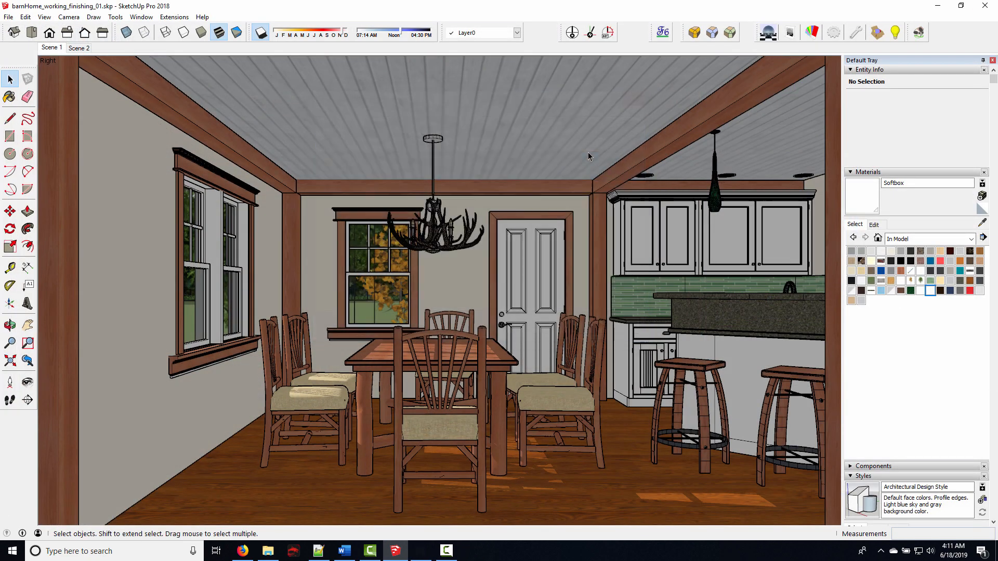
Hide the Roof layer to expose the white Softbox panel beside the kitchen
scroll(914, 338, down, 5)
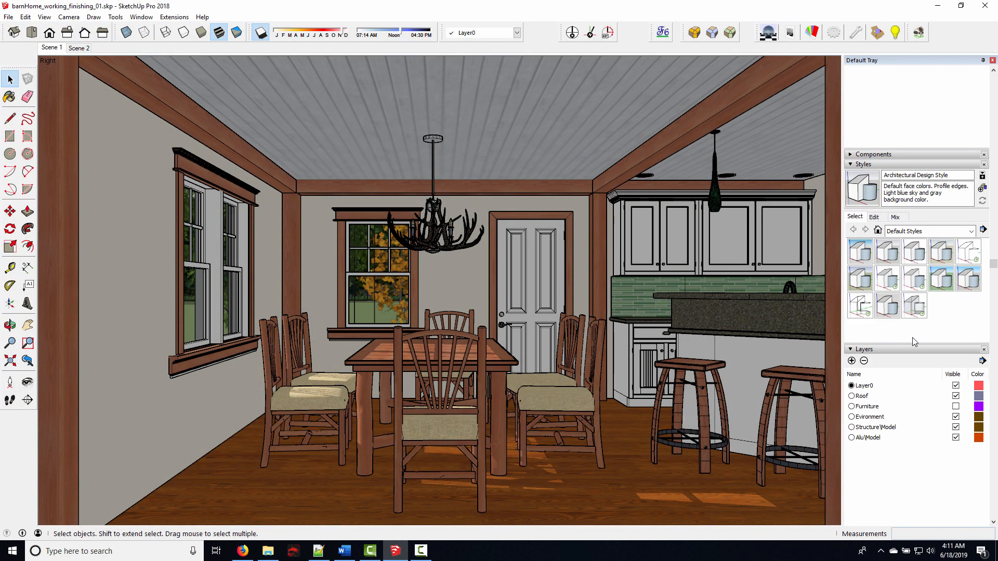
click(956, 396)
middle_drag(744, 420, 407, 365)
shift+middle_drag(728, 317, 522, 348)
scroll(523, 345, up, 3)
middle_drag(525, 312, 555, 151)
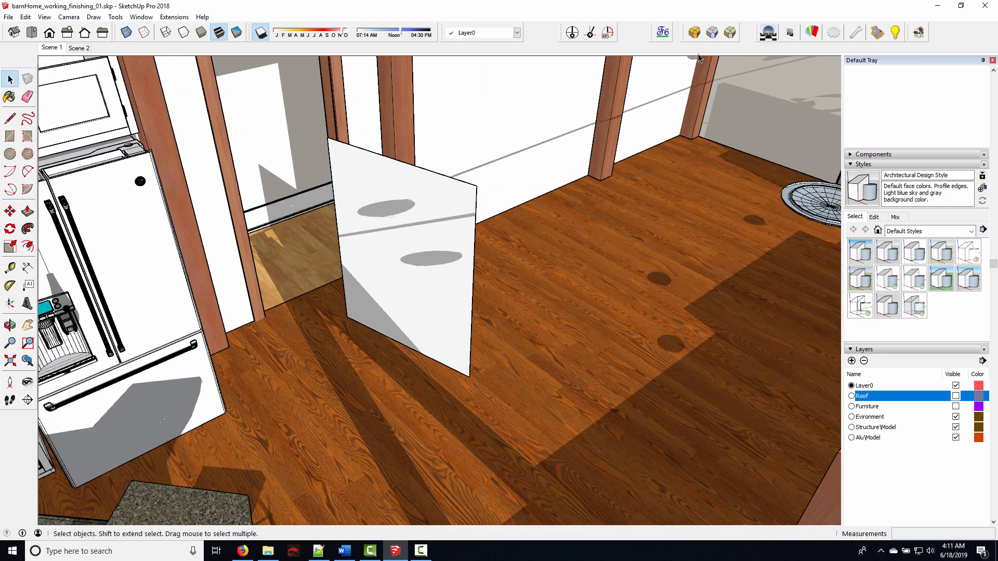
Check the Softbox panel's light power and Hidden option in Podium's Material Properties, and return to the saved dining room scene
click(812, 33)
click(659, 136)
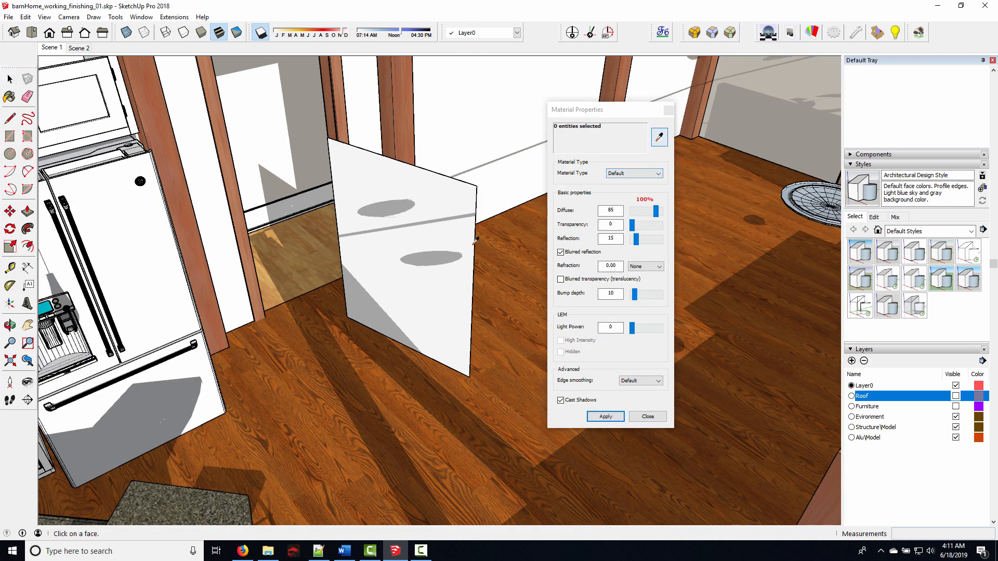
click(427, 208)
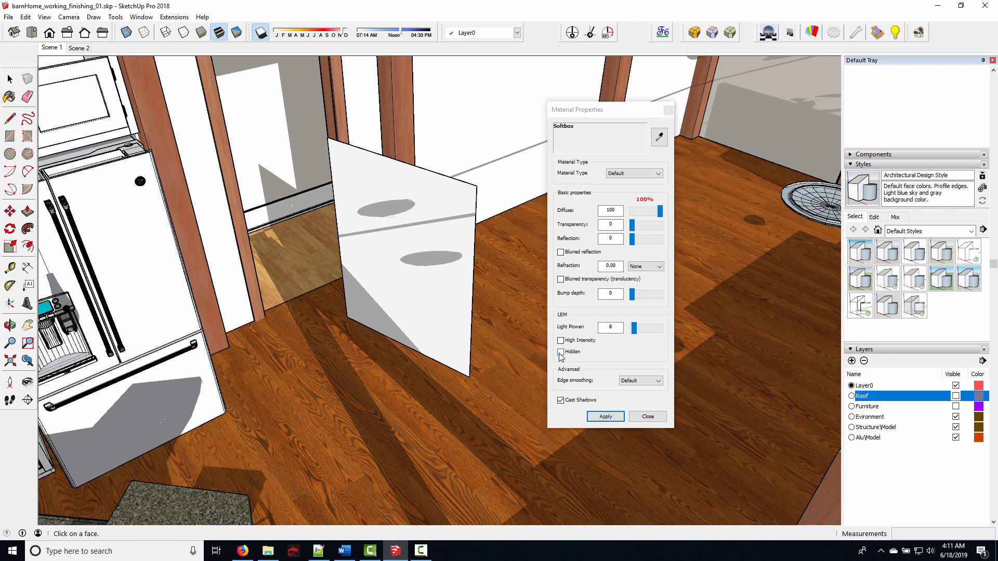
click(648, 416)
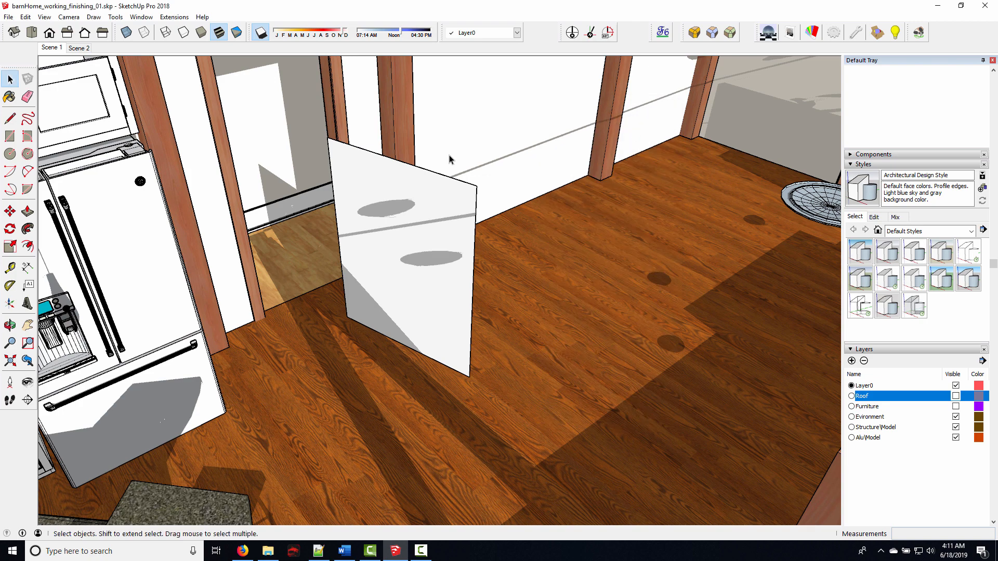
click(57, 49)
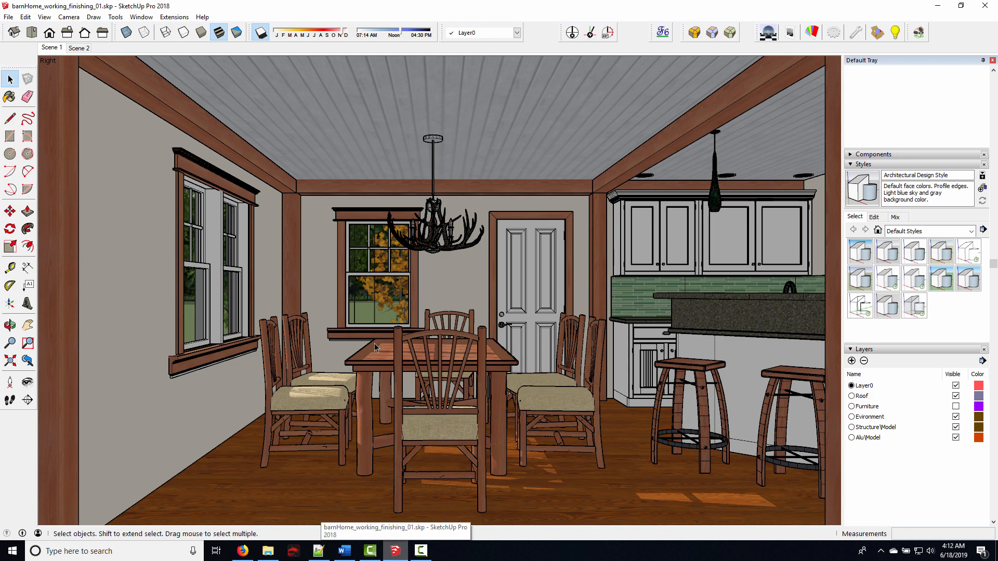
click(832, 36)
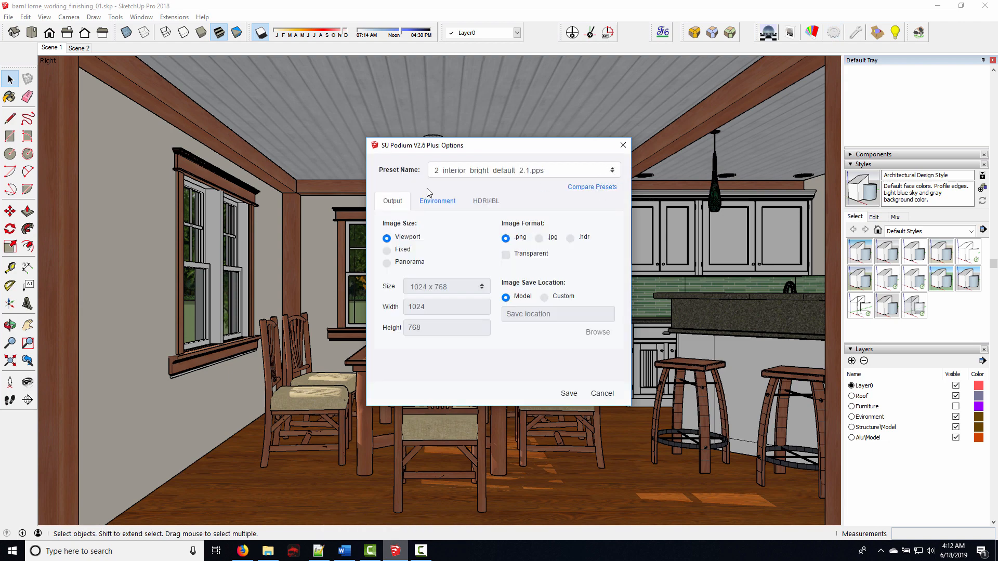
click(611, 174)
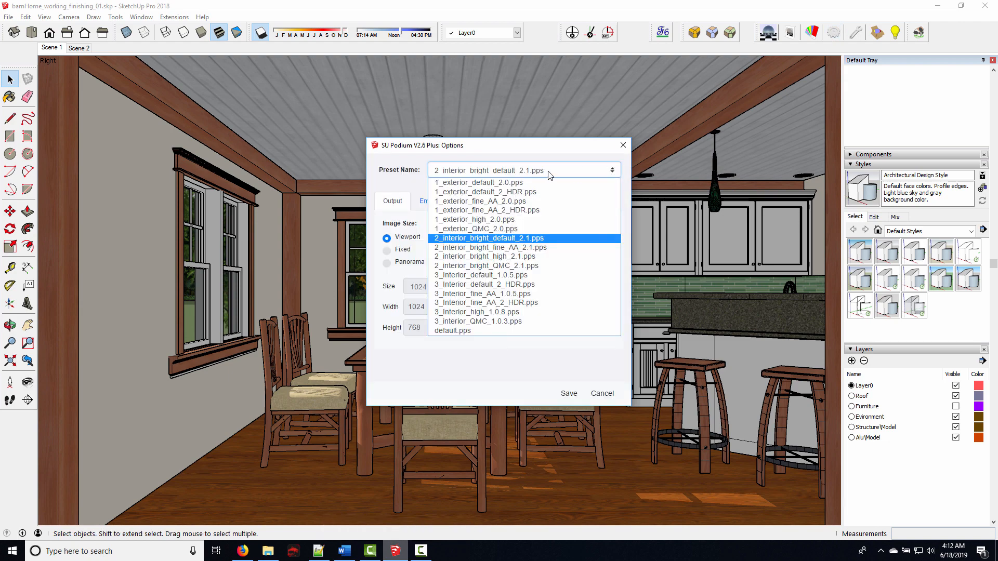
click(487, 257)
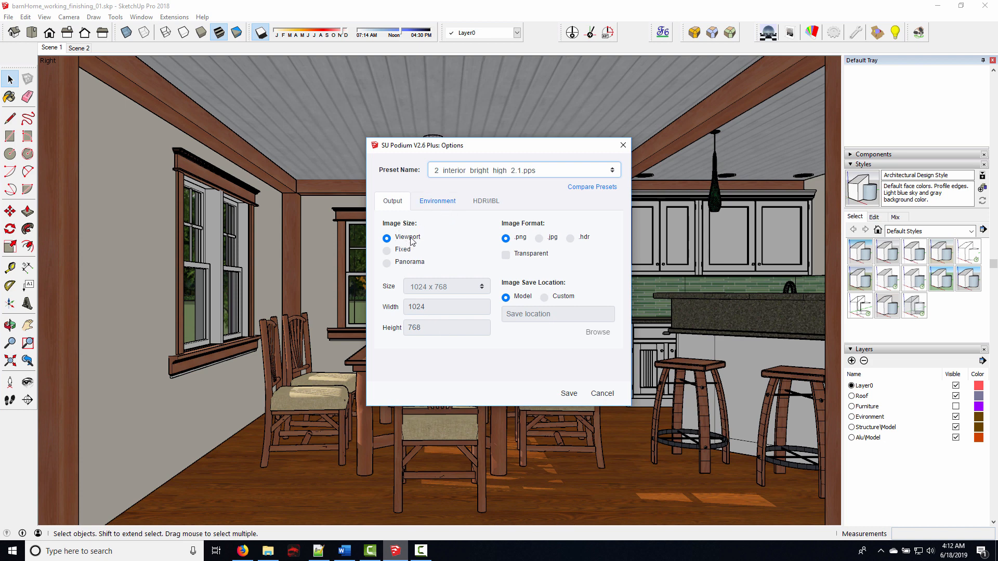
click(400, 253)
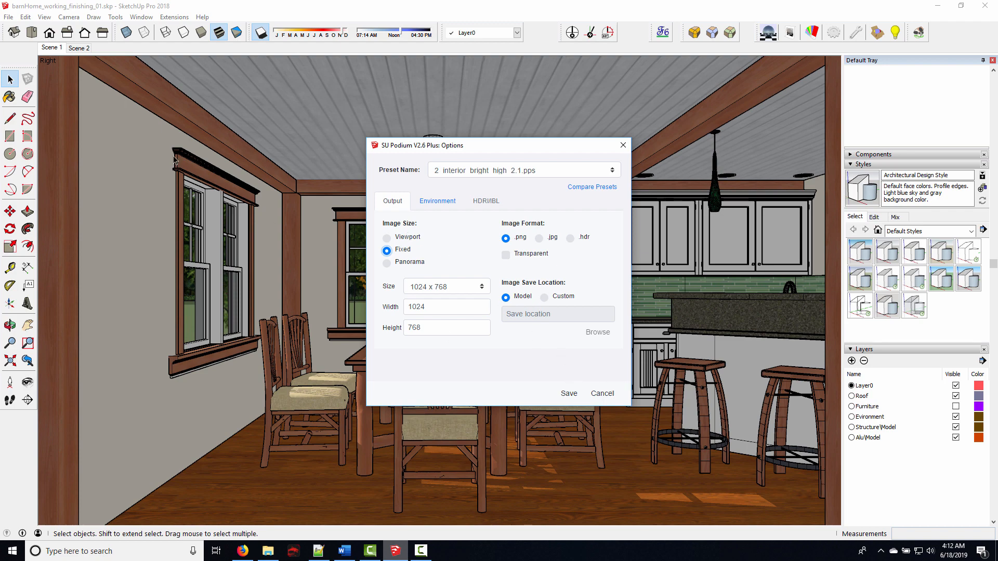
click(601, 394)
Look up the proportional height for a 4000-pixel-wide image in the JPEG 2D graphic export options, and cancel the export
click(9, 16)
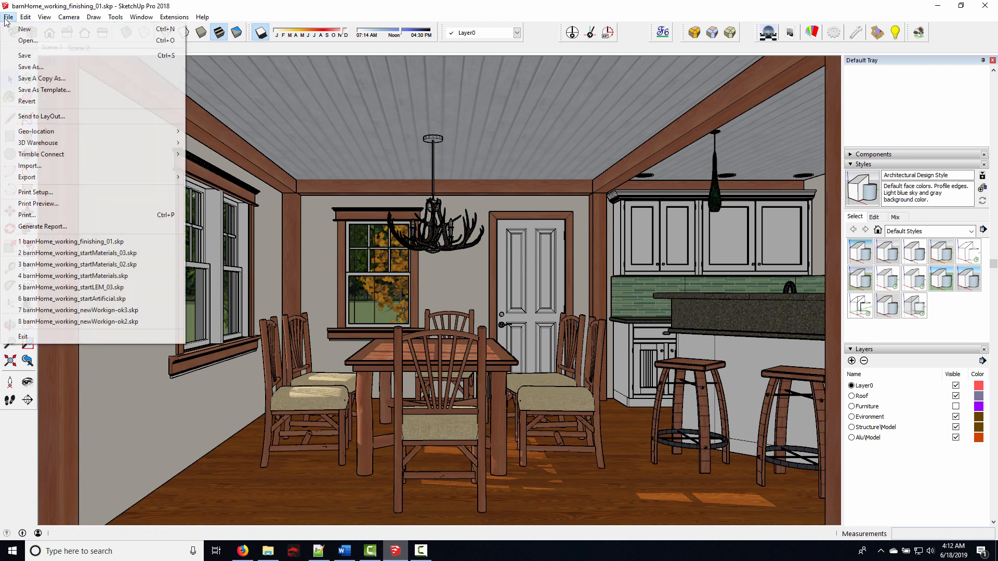
mouse_move(156, 177)
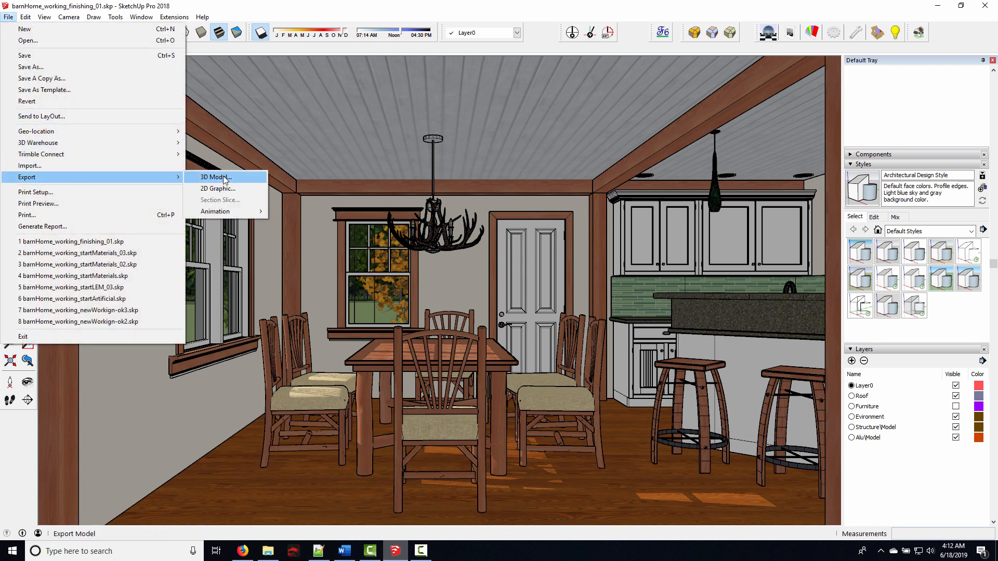
click(234, 191)
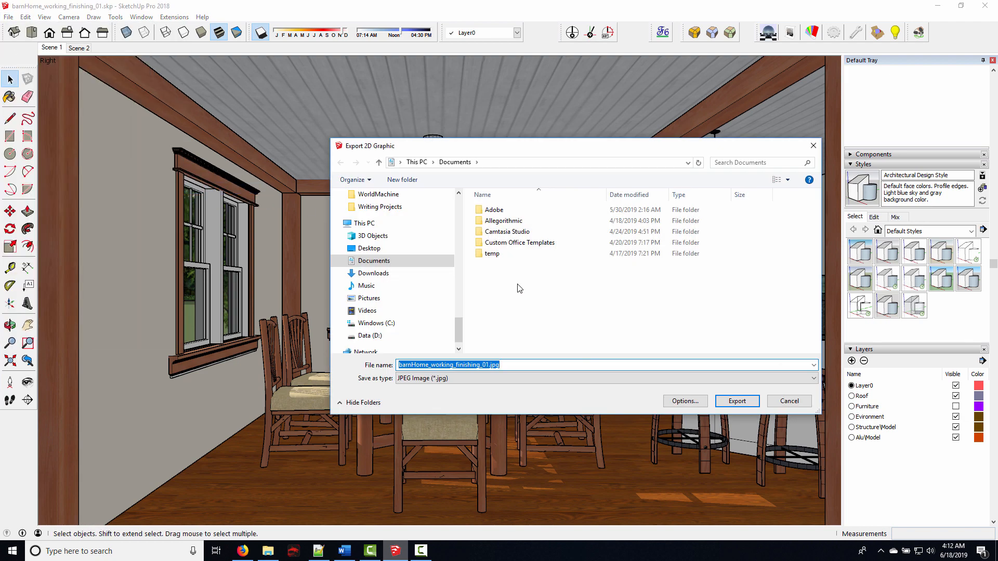
click(689, 401)
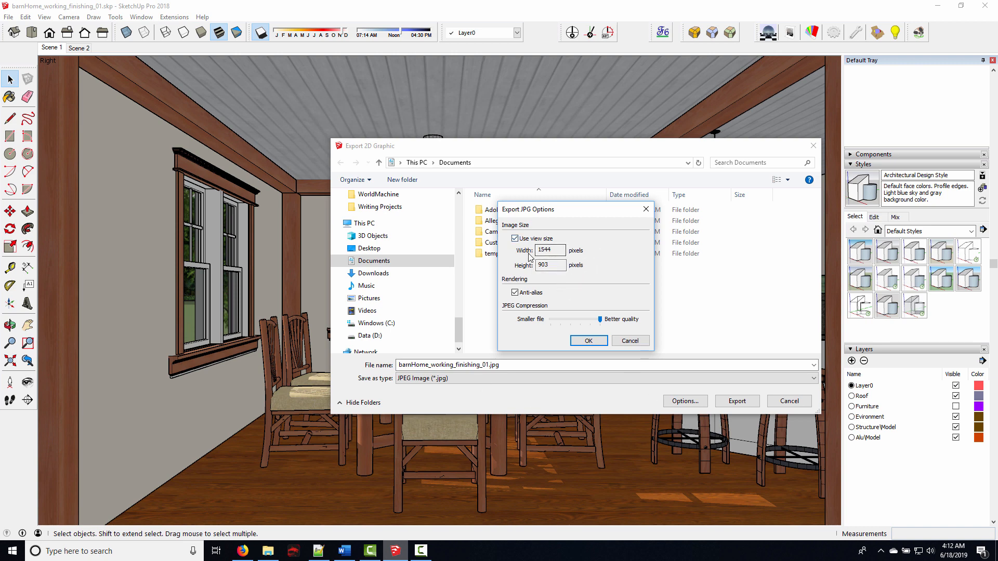
click(515, 239)
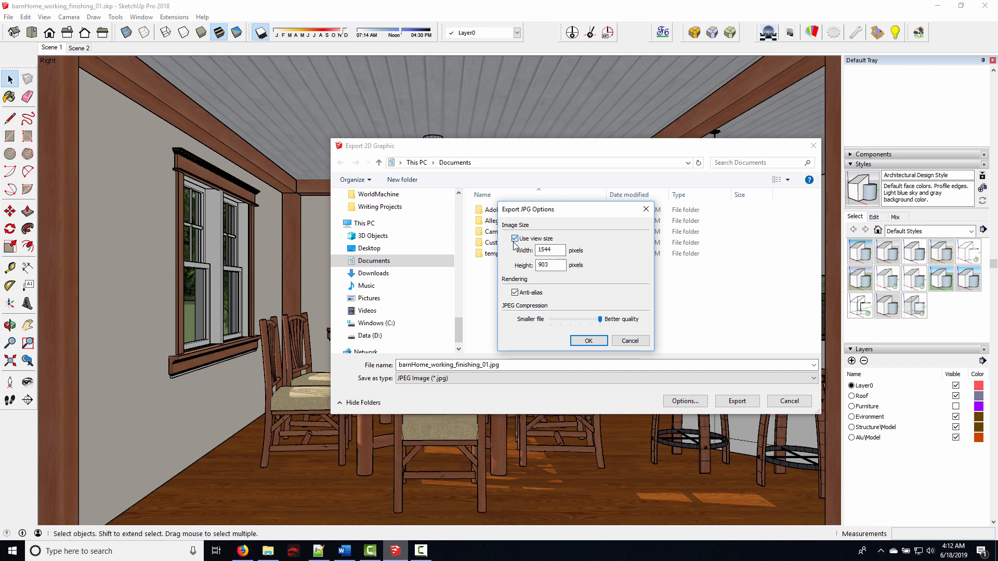
double_click(560, 253)
text(4000)
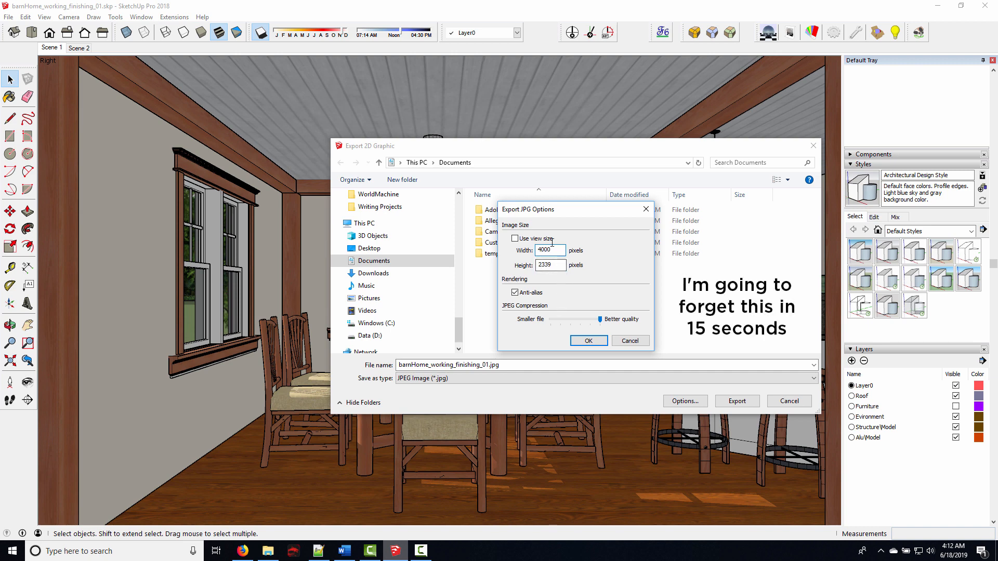
click(627, 342)
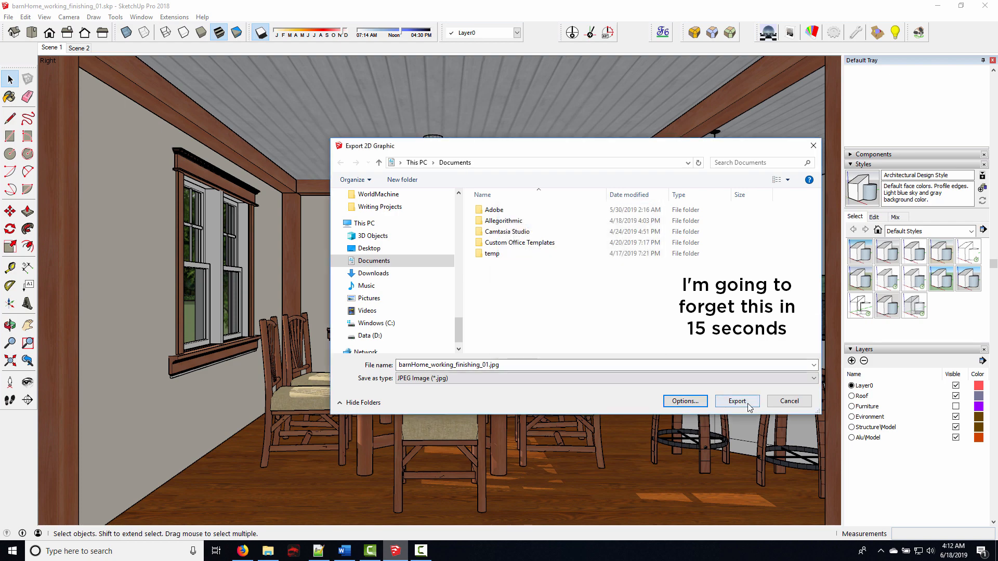
click(781, 403)
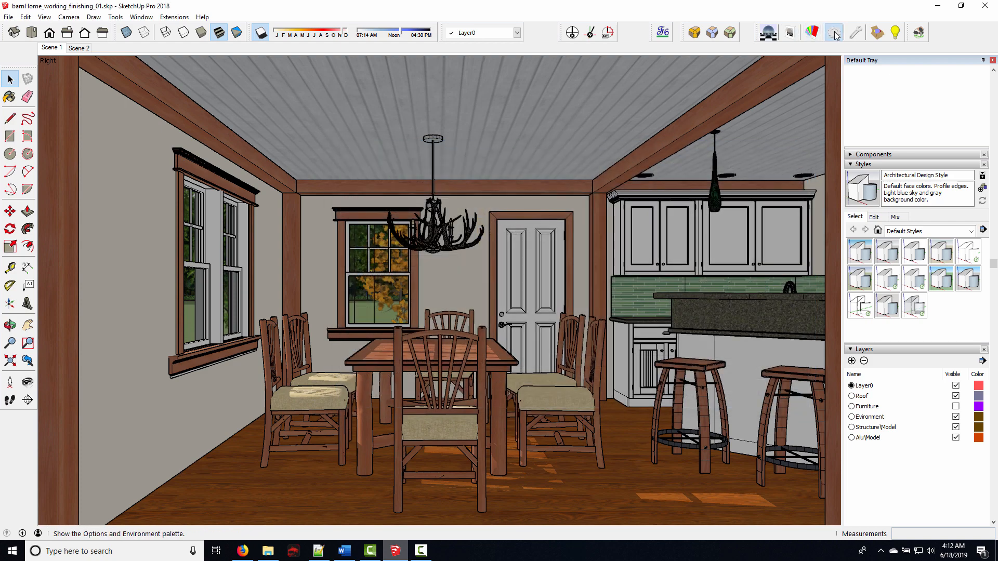
Set the Podium output to a fixed image size of 4000 by 2033 and save the options
click(789, 32)
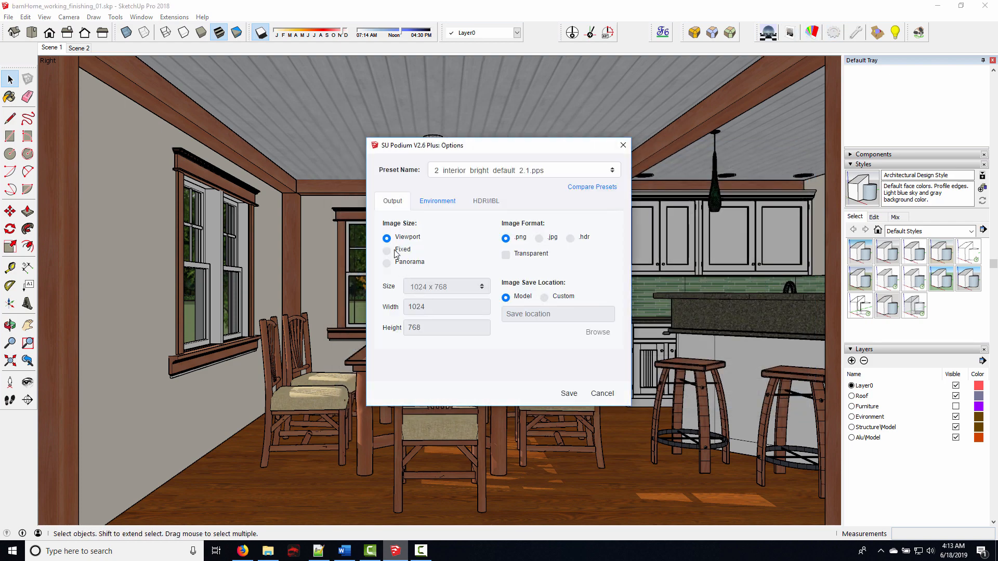
click(386, 251)
double_click(443, 307)
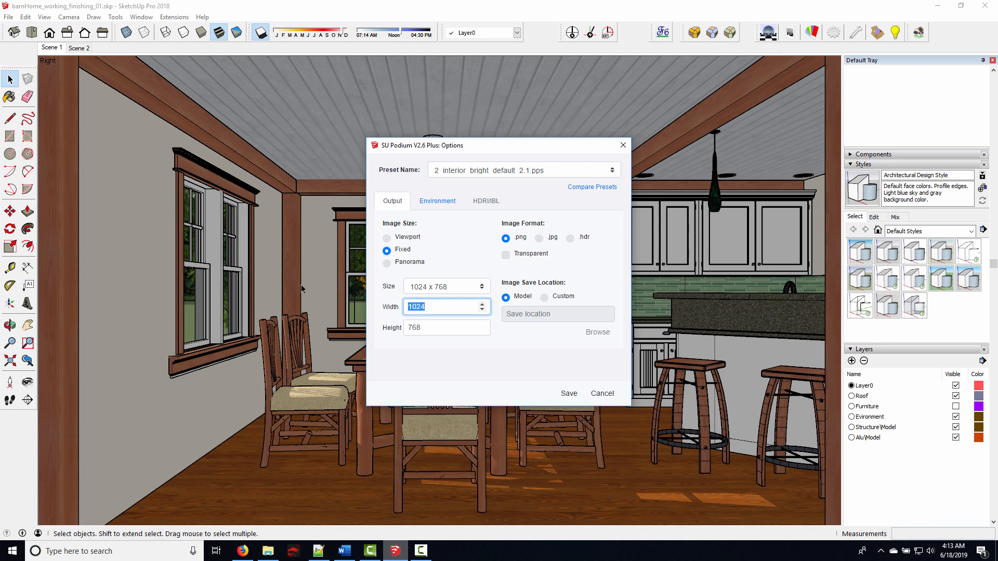
text(4000)
key(Tab)
text(2033)
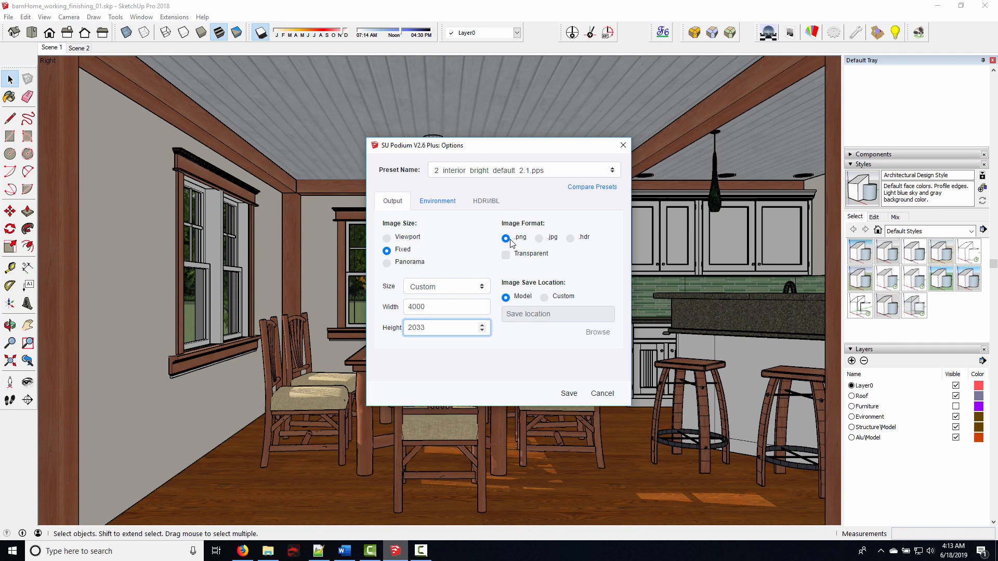
click(455, 204)
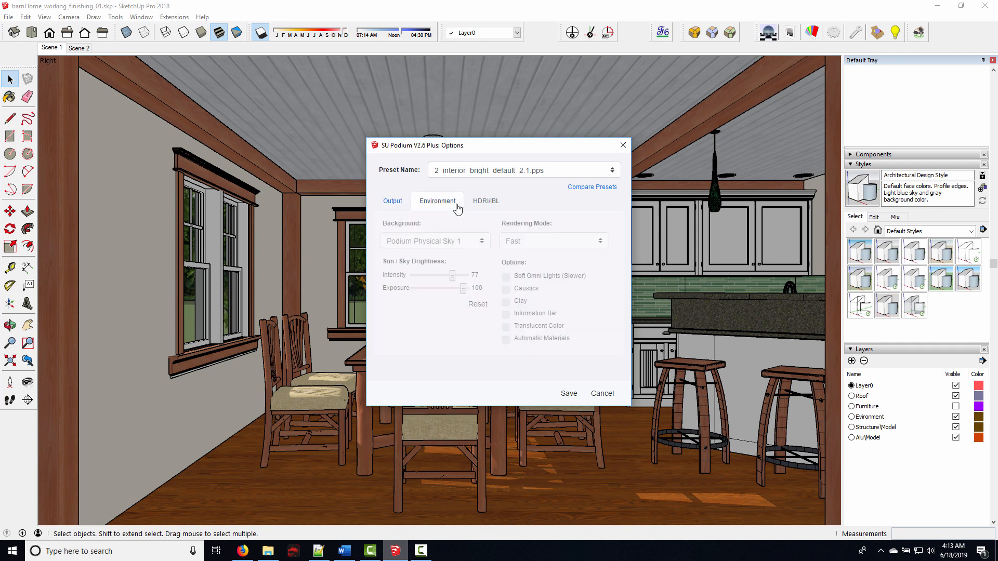
click(393, 201)
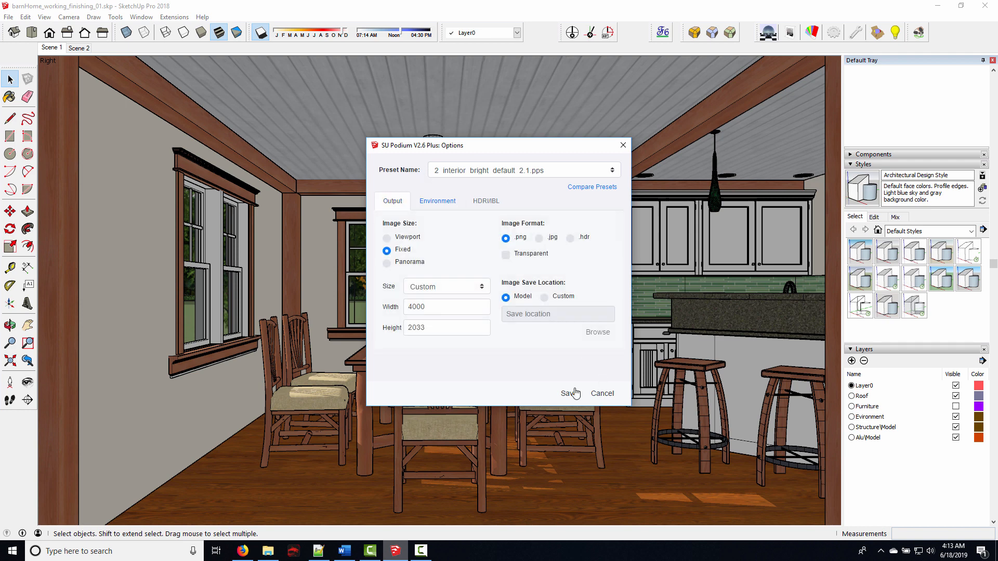
click(570, 395)
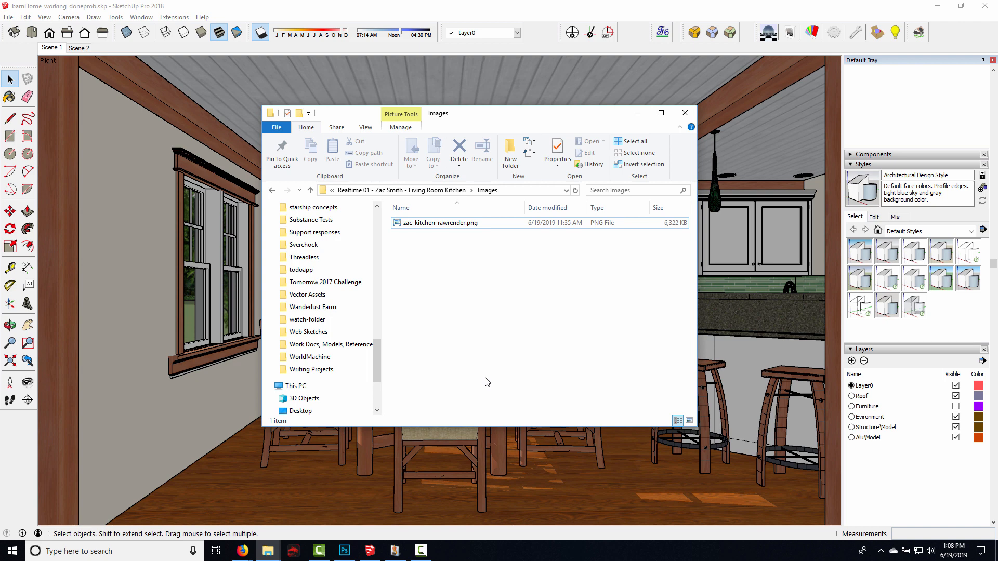
View the finished raw render PNG from the Images folder at full size, and close the Podium Rendering Manager
click(438, 226)
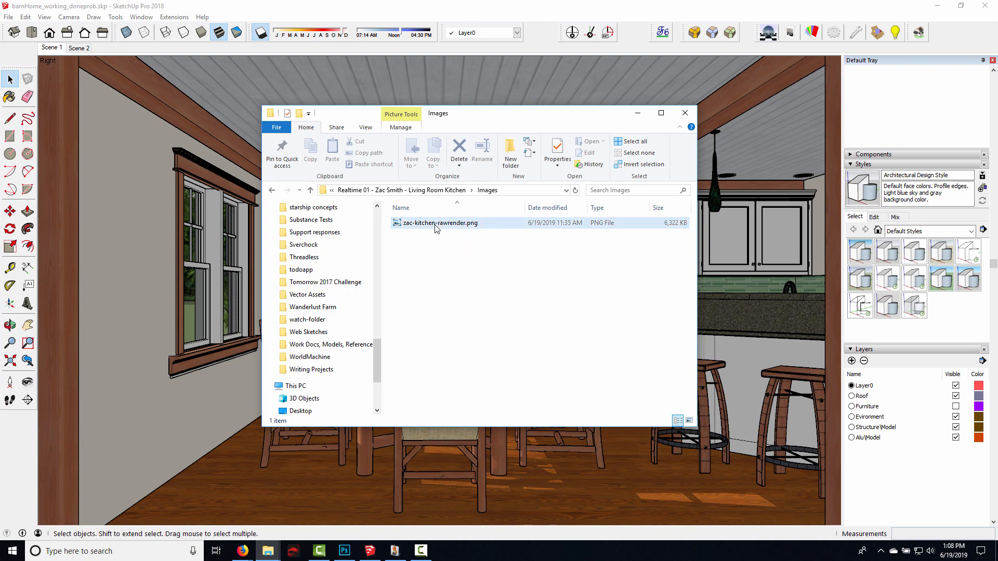
double_click(436, 224)
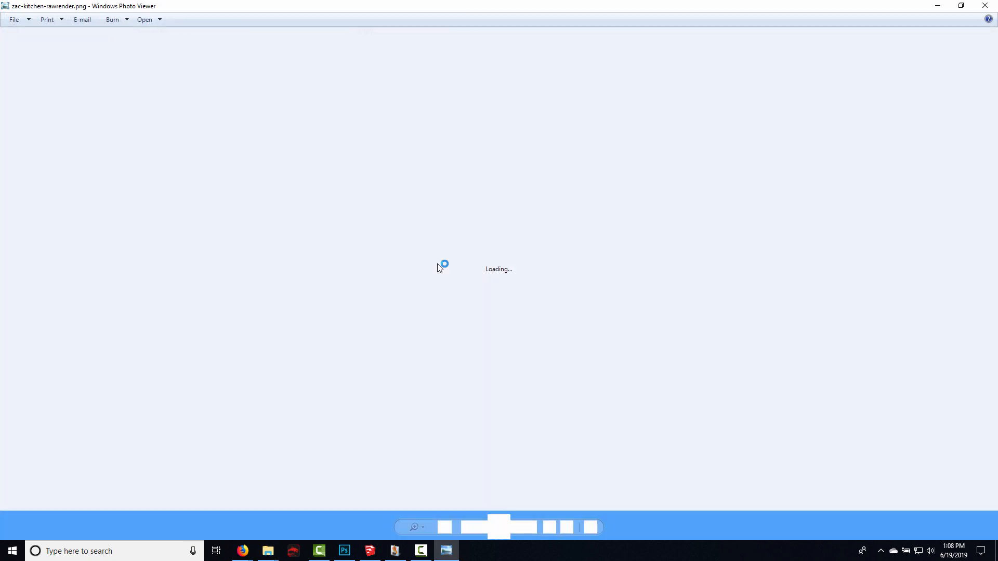
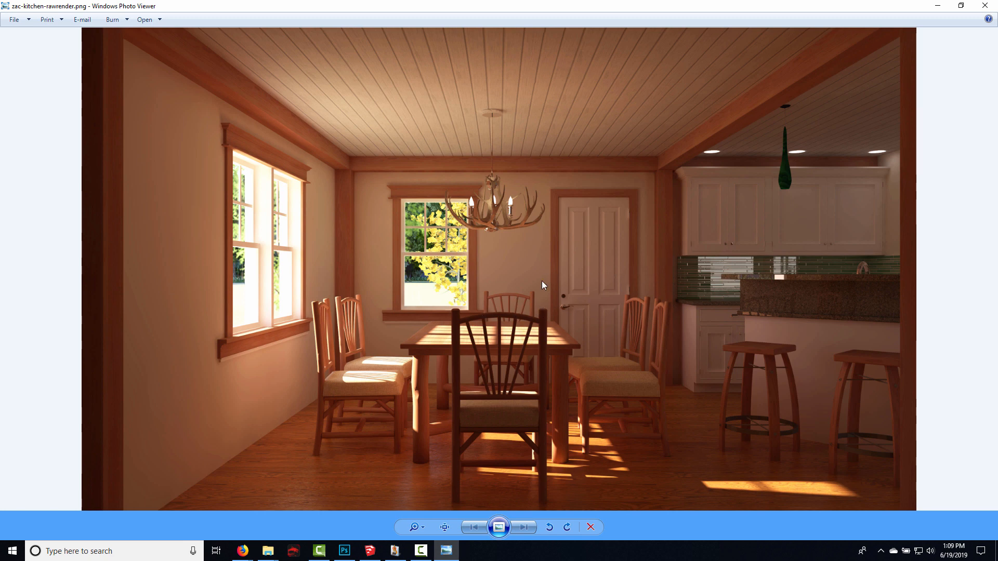
click(983, 7)
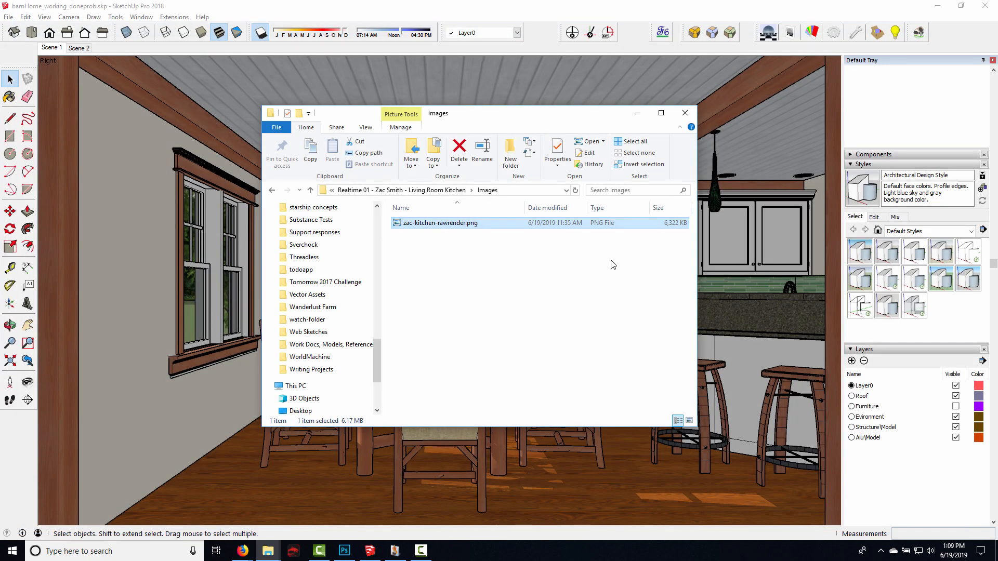
click(637, 112)
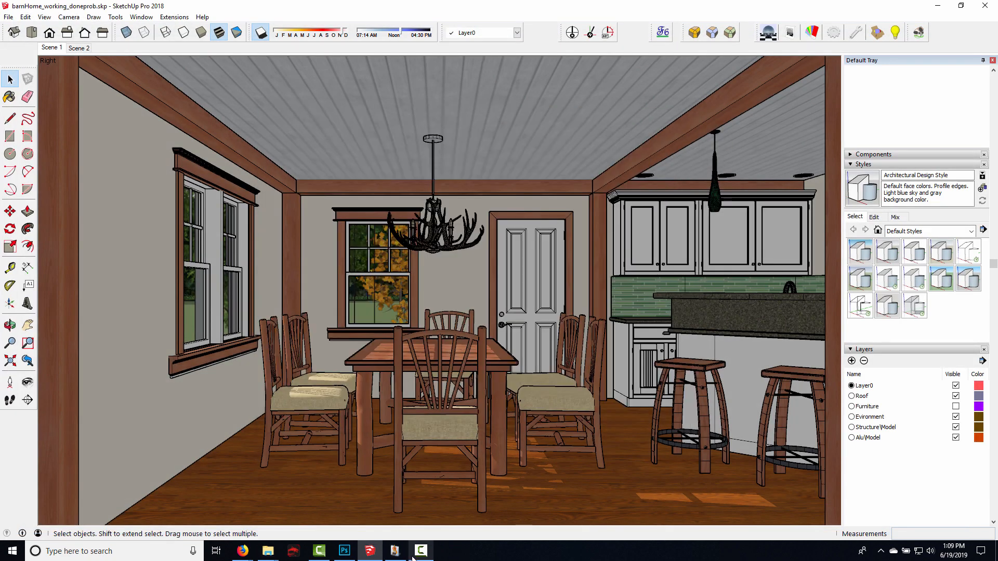
click(395, 552)
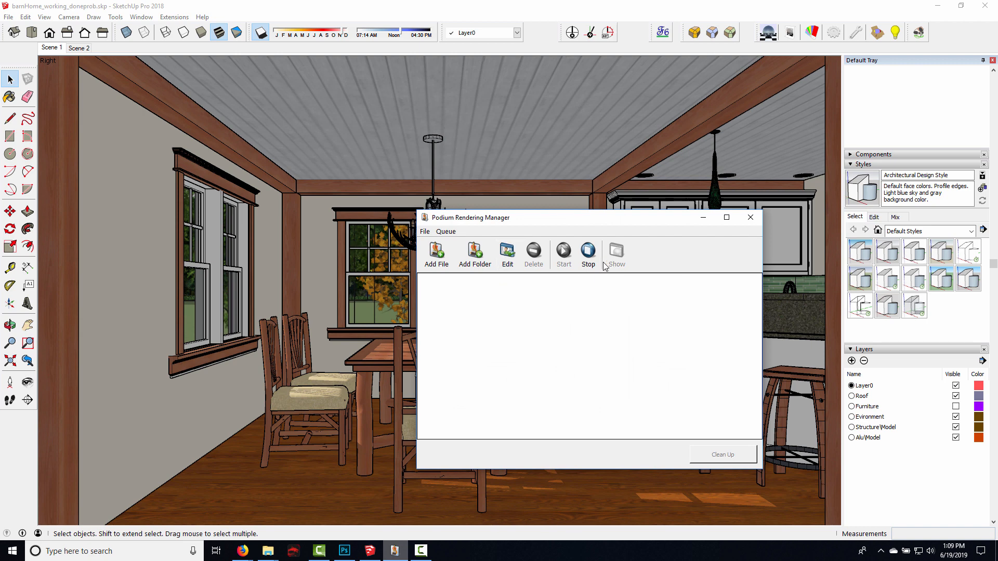
click(751, 218)
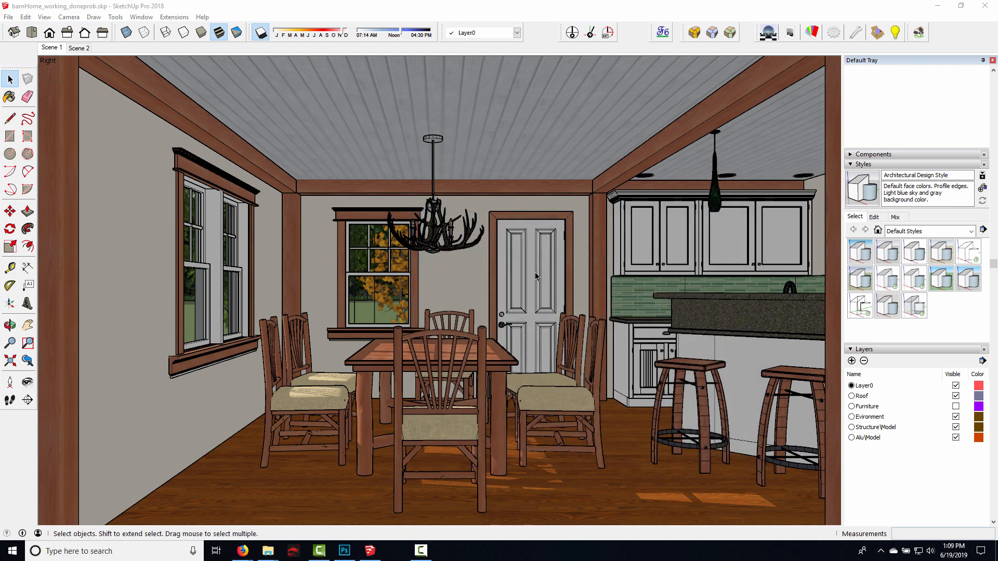
Launch the Podium Image Editor and reduce it to a smaller window over the model
click(169, 19)
mouse_move(186, 89)
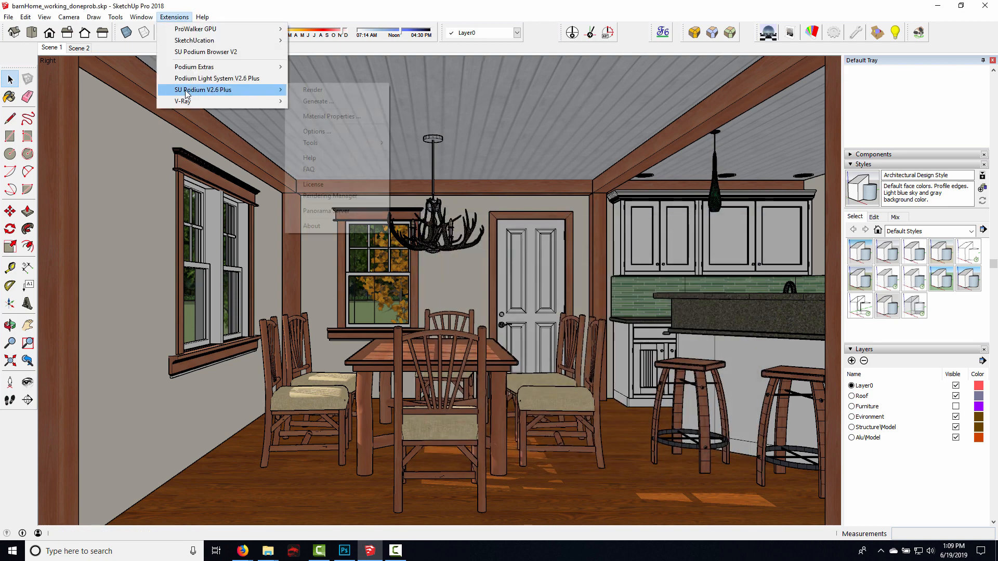
mouse_move(368, 143)
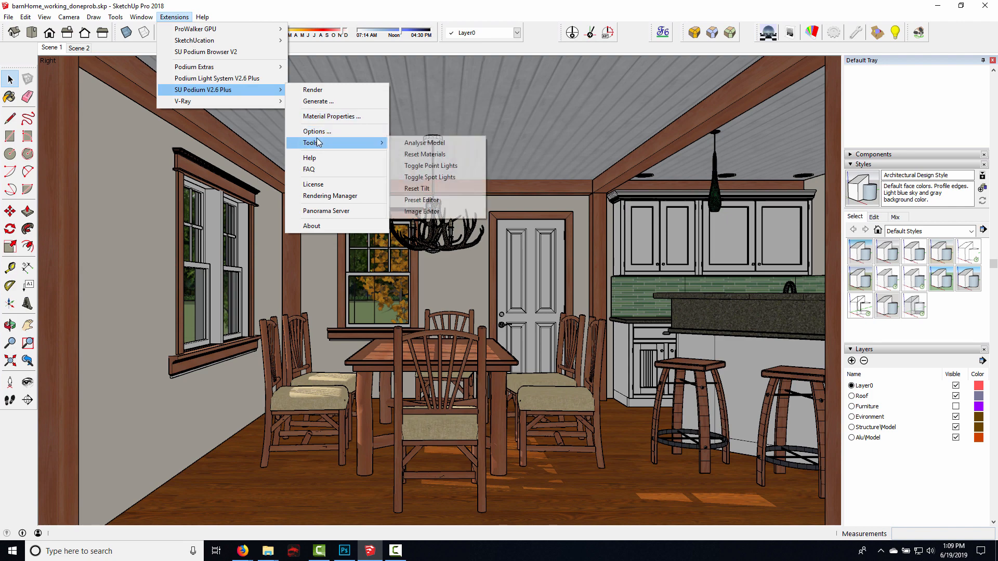
click(436, 213)
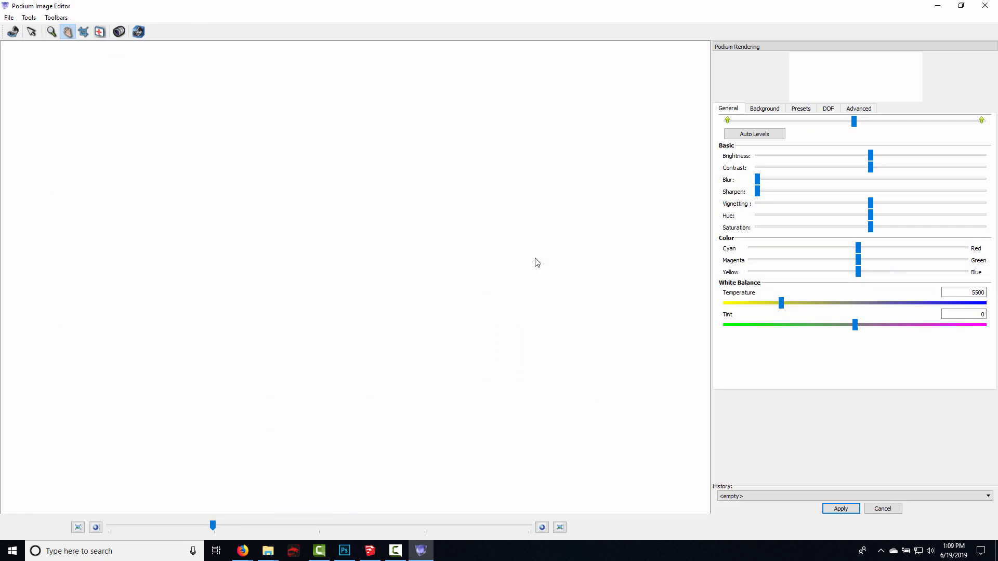
click(961, 5)
drag(364, 87, 396, 80)
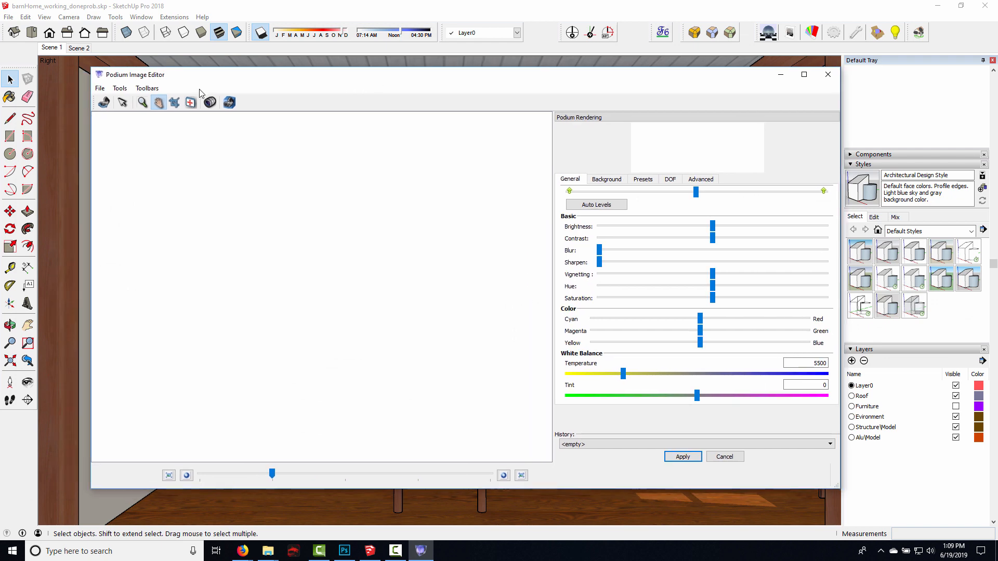
Open the raw kitchen render PNG from the project's Images folder inside V26 Quick Start in Work Repo on drive D
click(98, 91)
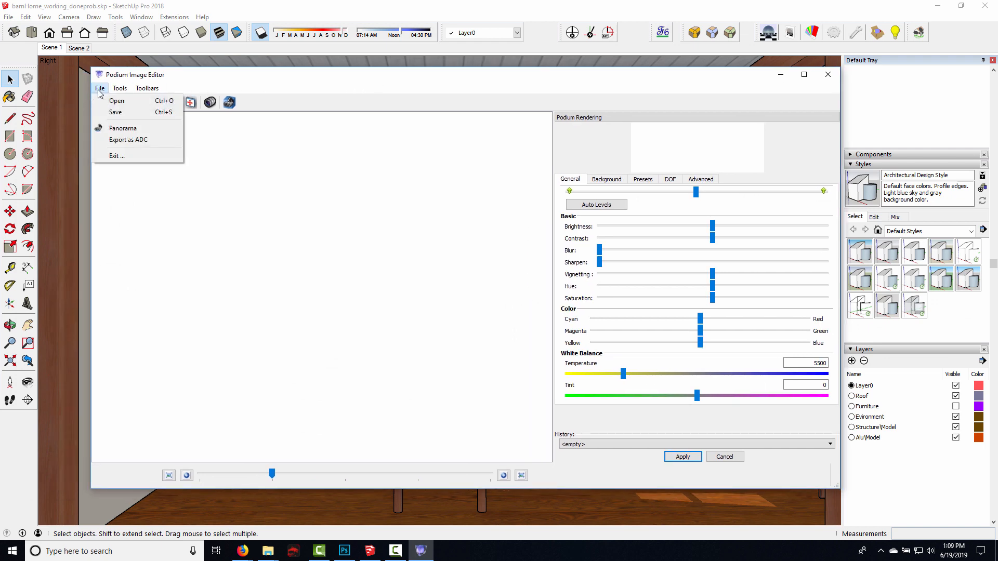
click(107, 102)
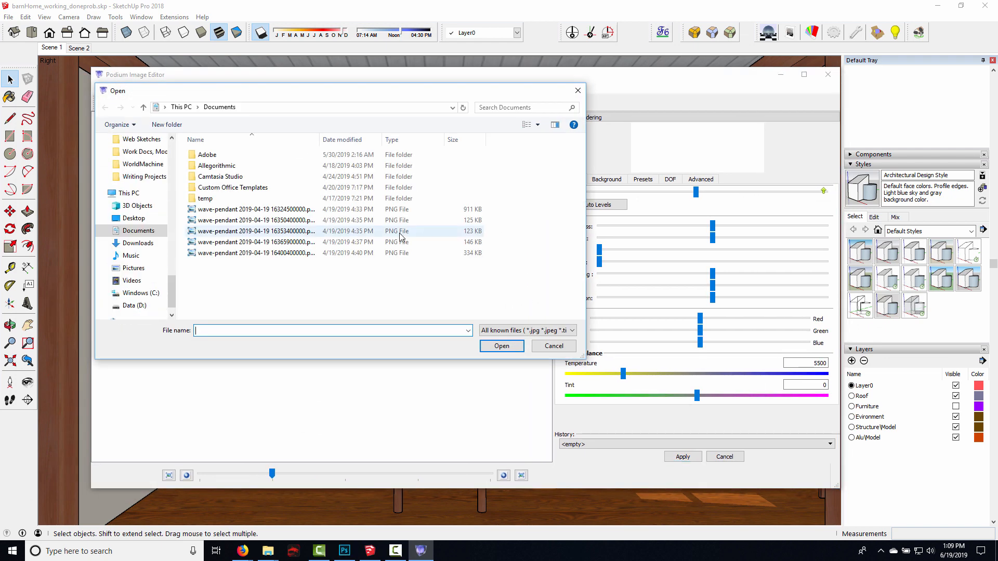
click(144, 305)
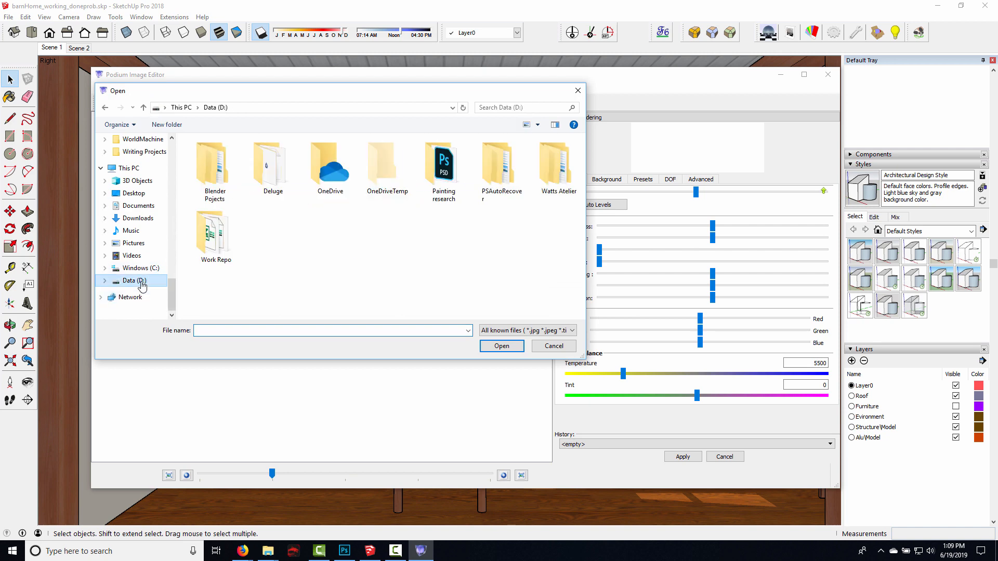
double_click(216, 250)
double_click(216, 233)
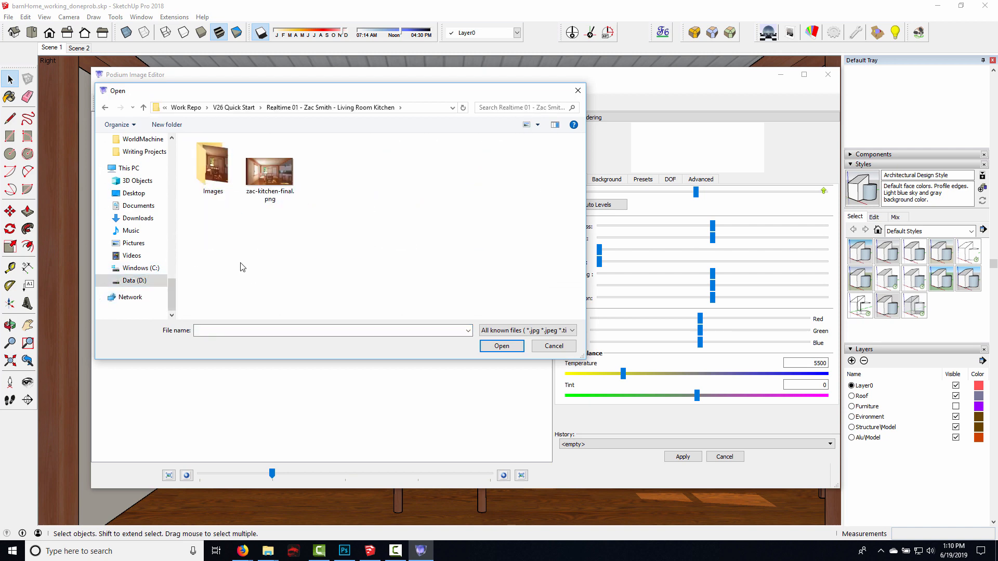
double_click(218, 177)
click(216, 157)
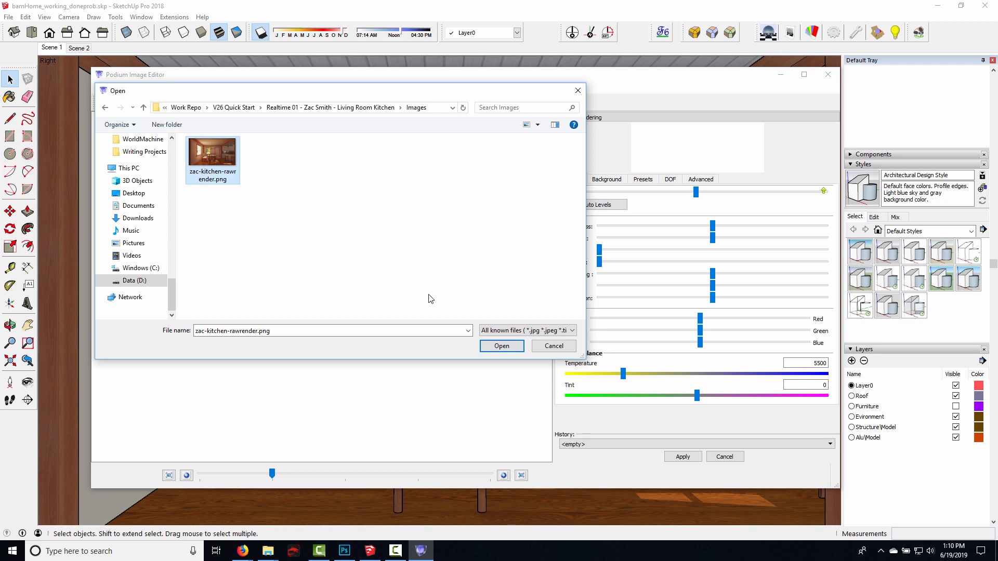
click(493, 347)
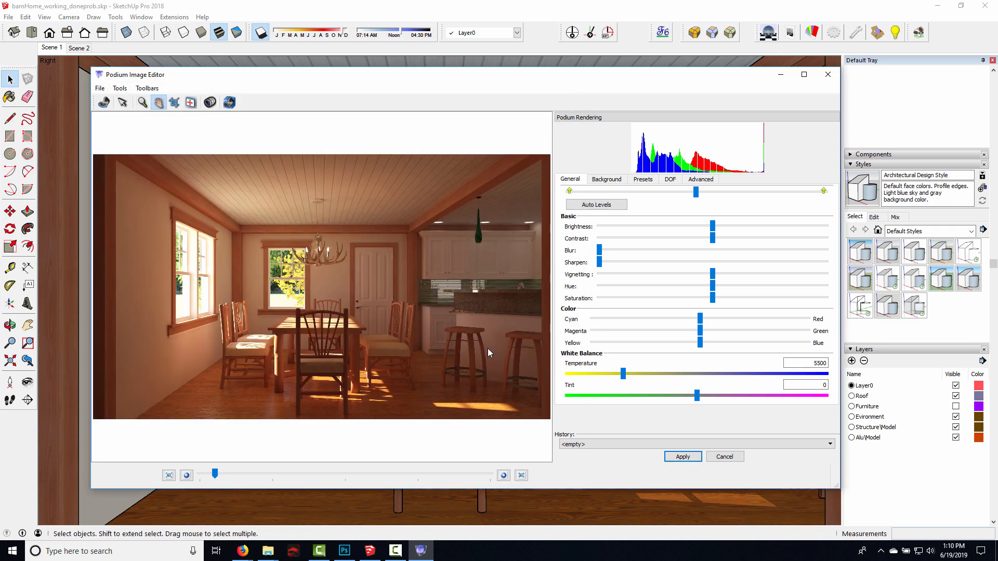
Inspect the render at actual size, lighten its overall exposure, raise brightness and contrast slightly, and reduce saturation a little
click(804, 75)
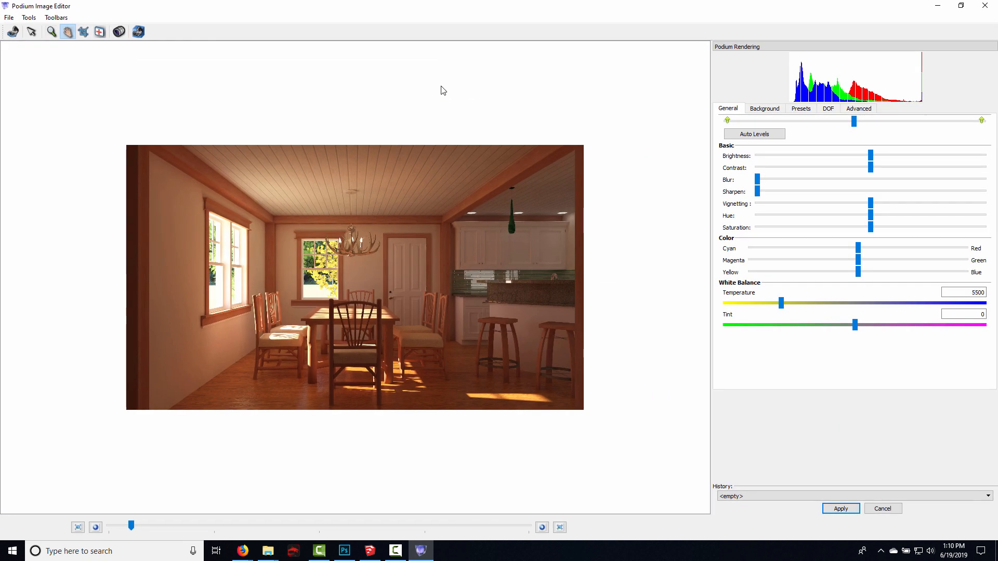
click(561, 527)
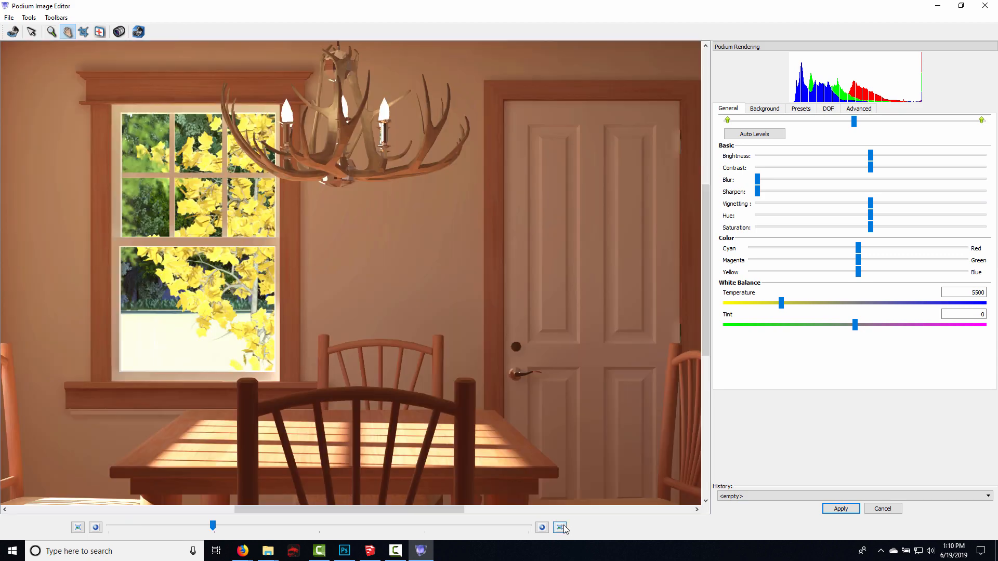
click(77, 528)
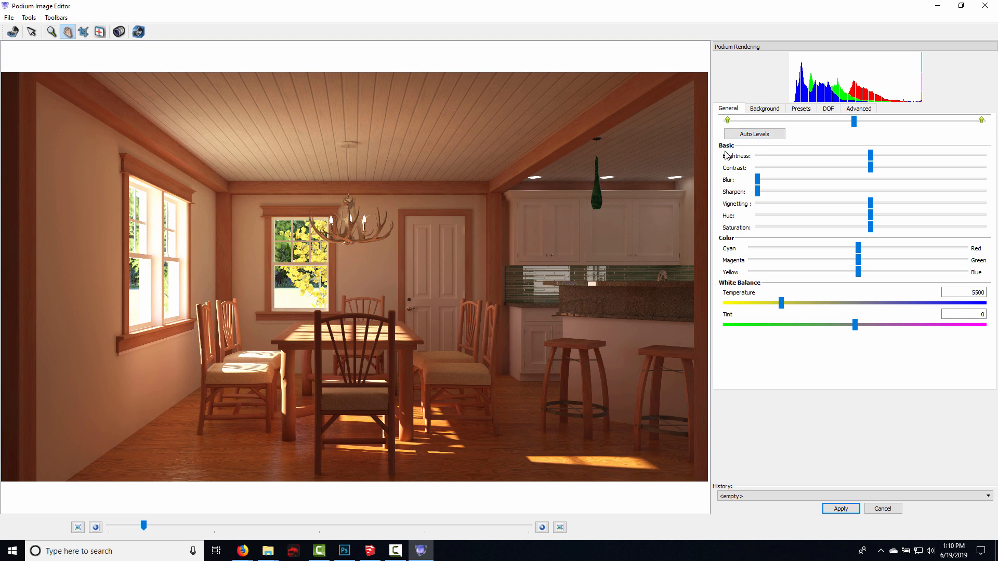
click(855, 122)
drag(854, 122, 834, 123)
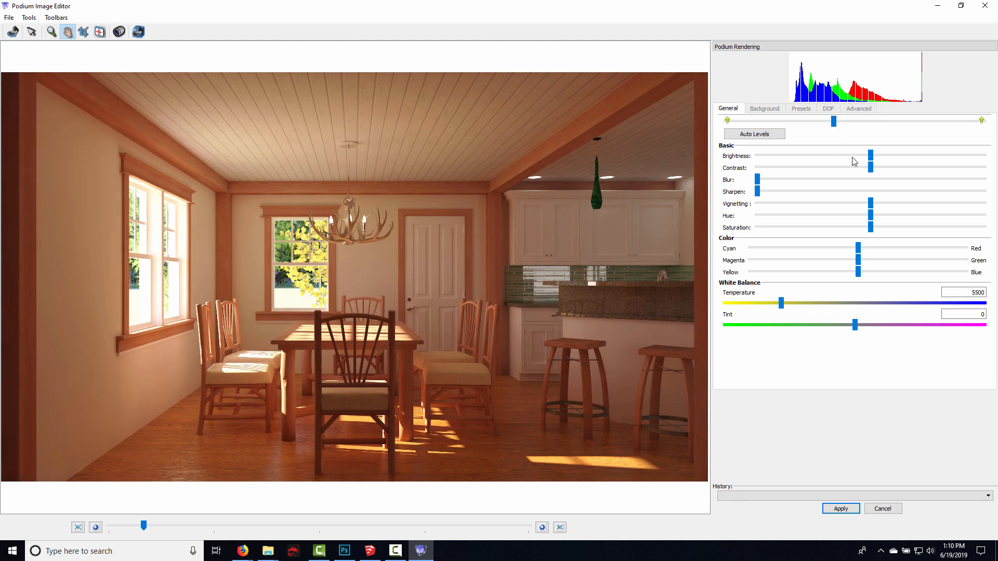
drag(872, 158, 873, 160)
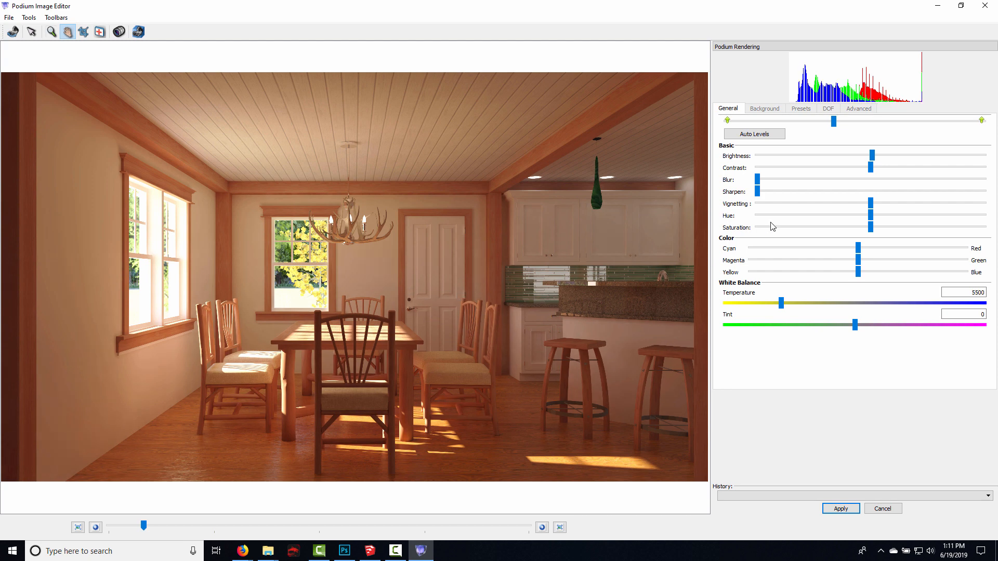
drag(873, 172, 885, 165)
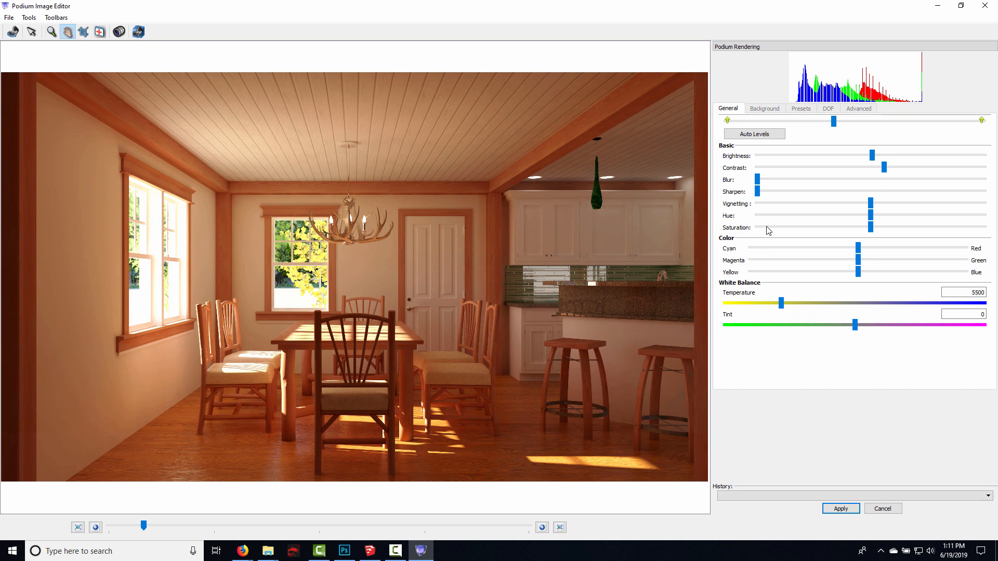
drag(870, 227, 862, 231)
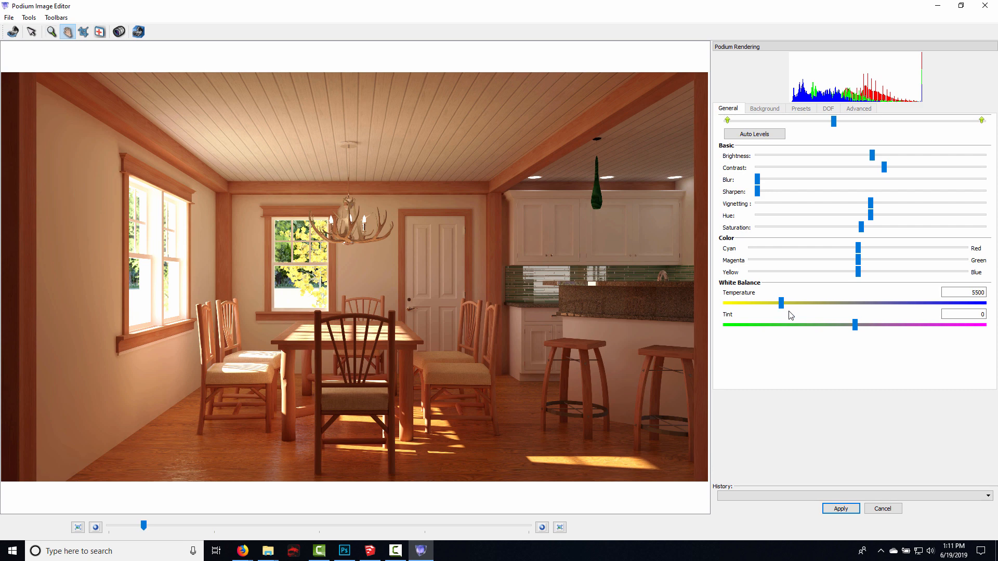
Cool the render's white balance by setting the temperature to 6690
drag(783, 308, 777, 308)
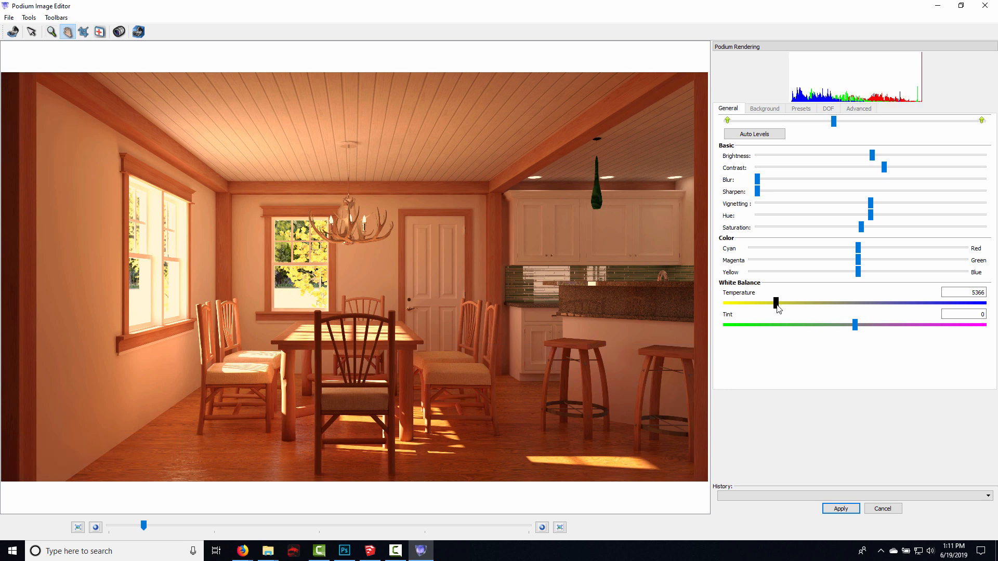
drag(779, 309, 797, 311)
drag(797, 310, 818, 304)
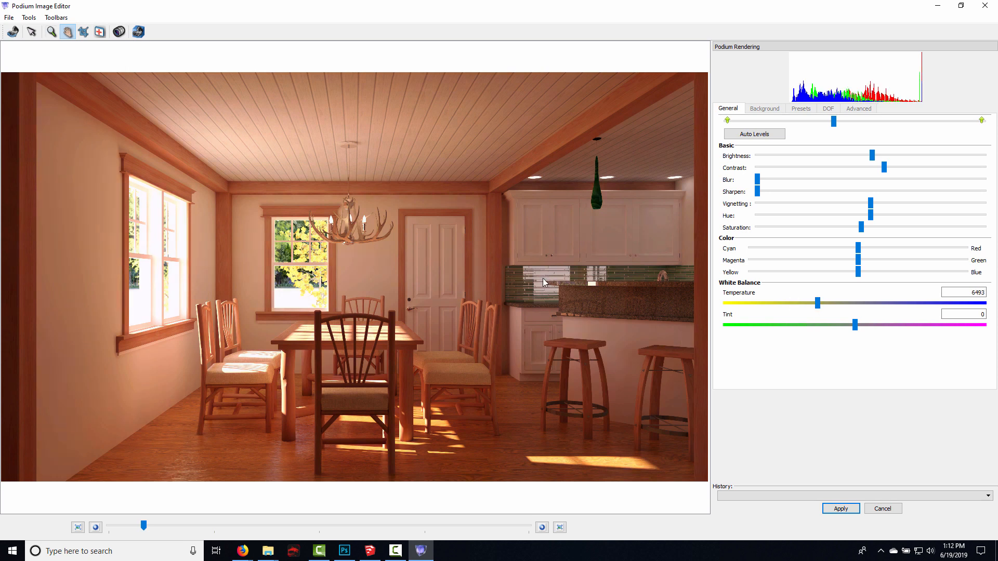
drag(819, 304, 828, 309)
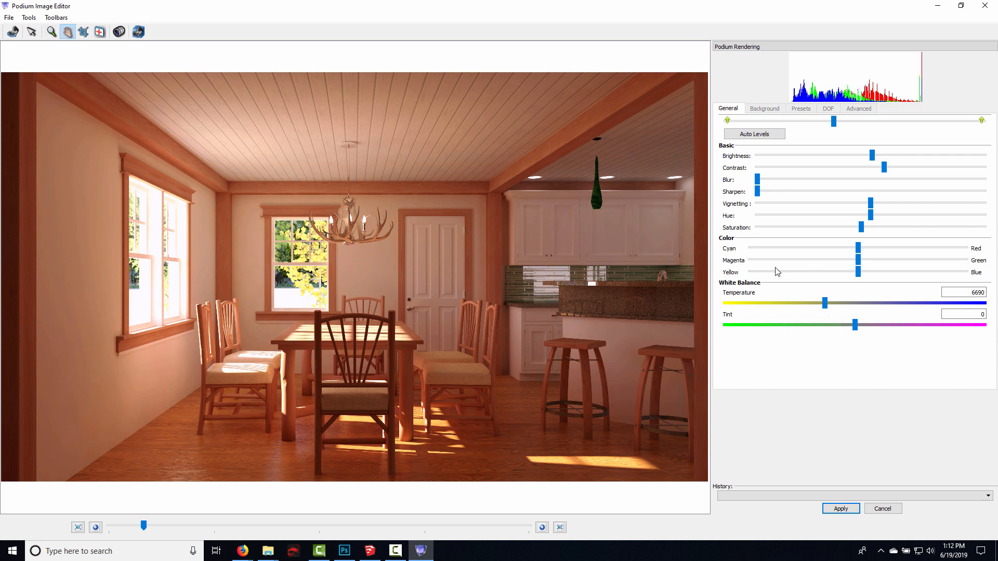
Shift the color balance slightly toward cyan, raise the brightness a little more, and apply all adjustments to the render
drag(853, 249, 845, 249)
drag(872, 156, 877, 162)
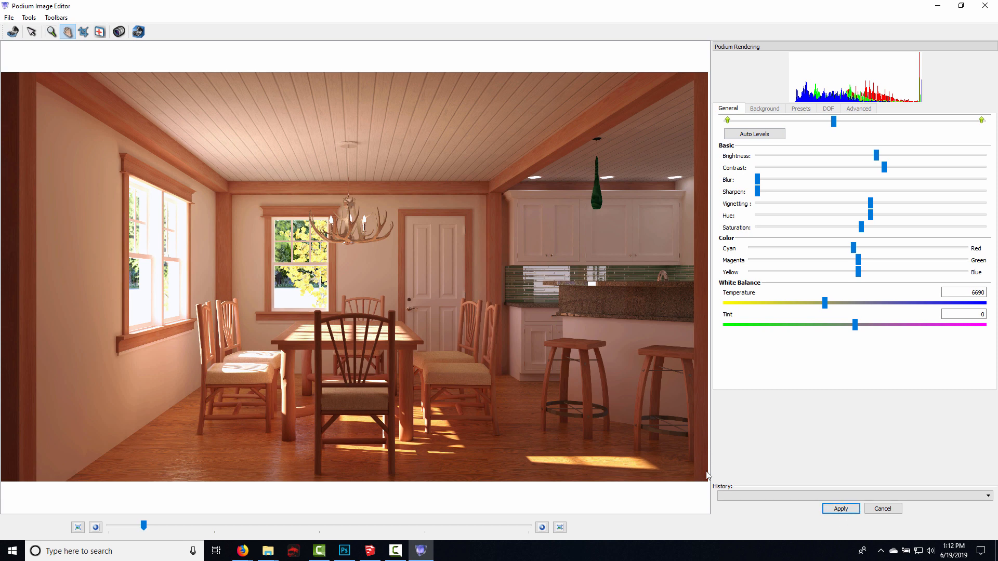
click(841, 510)
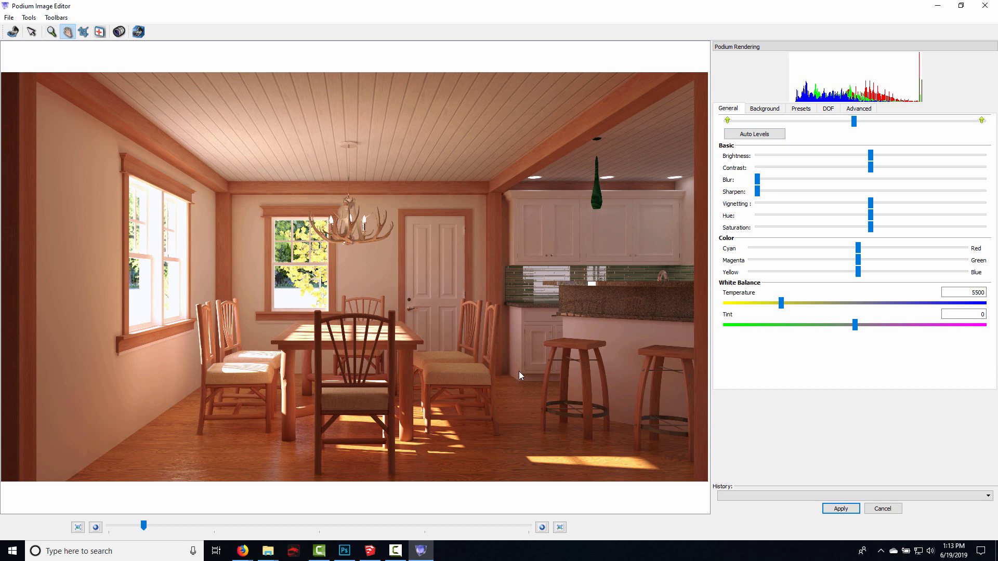
Try Auto Levels with slight sharpening on the adjusted render, and cancel these adjustments
click(9, 17)
click(329, 37)
click(768, 135)
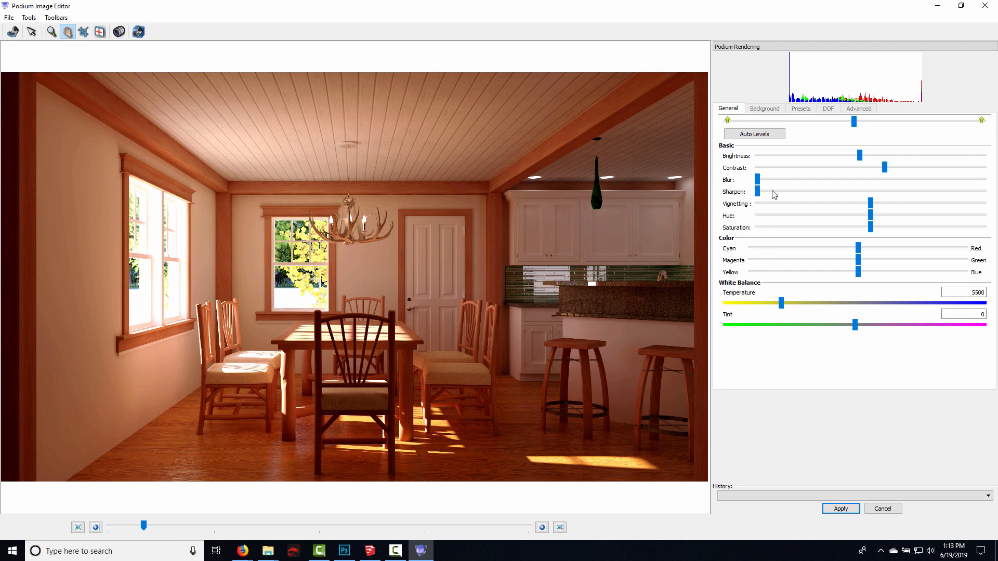
drag(758, 192, 782, 196)
click(883, 509)
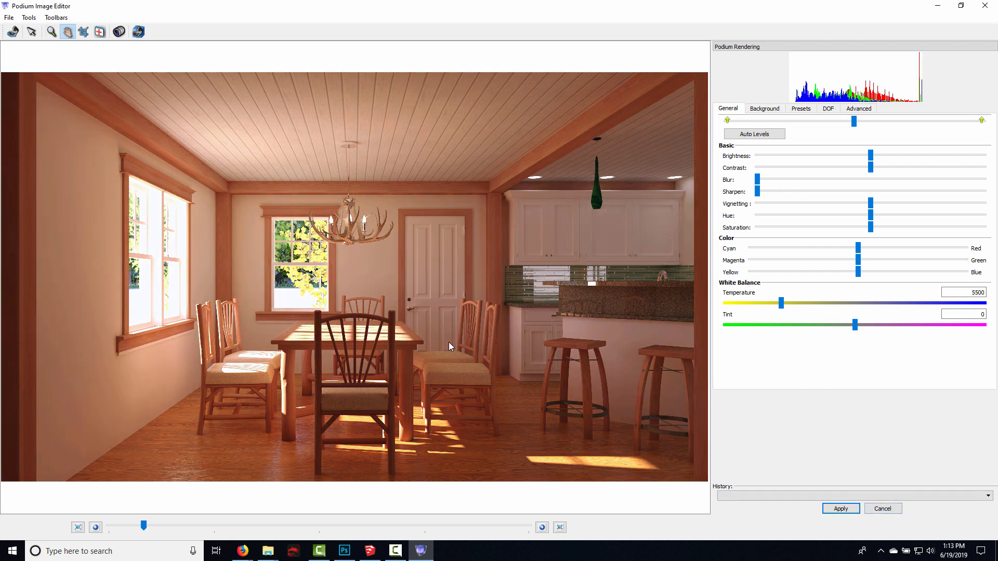
Check the file types available for saving the edited render, cancel the save, and close the Podium Image Editor
click(14, 20)
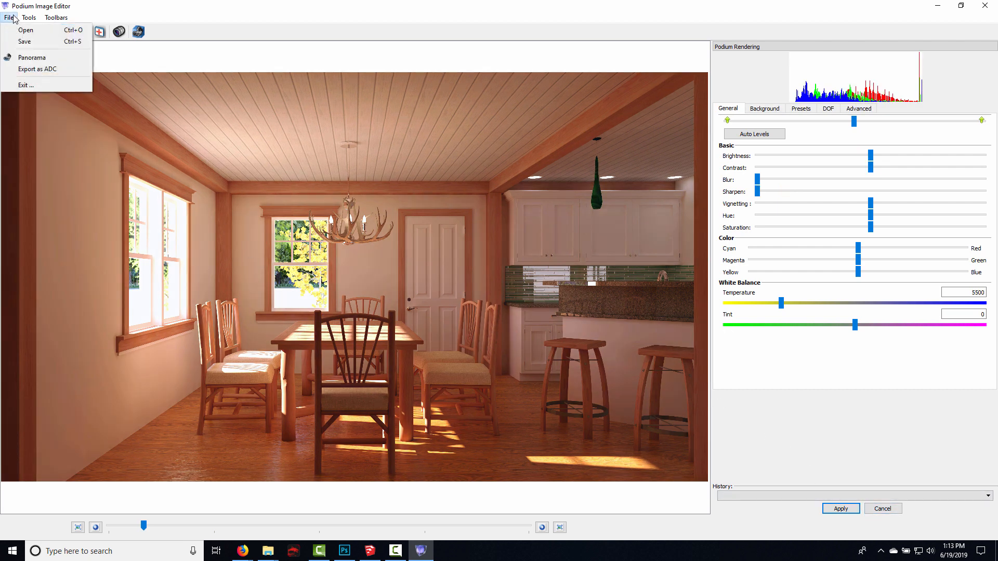
click(22, 44)
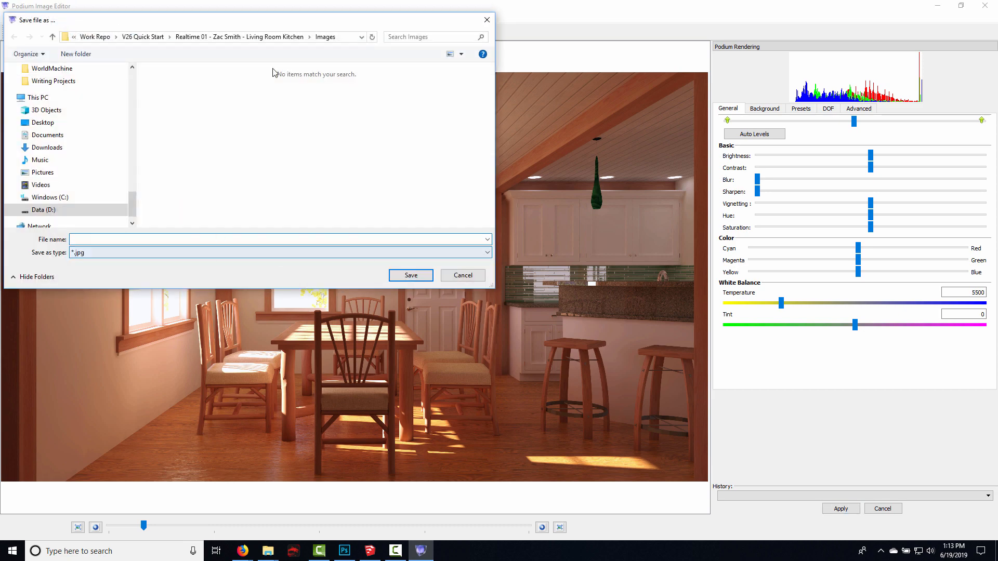
click(213, 254)
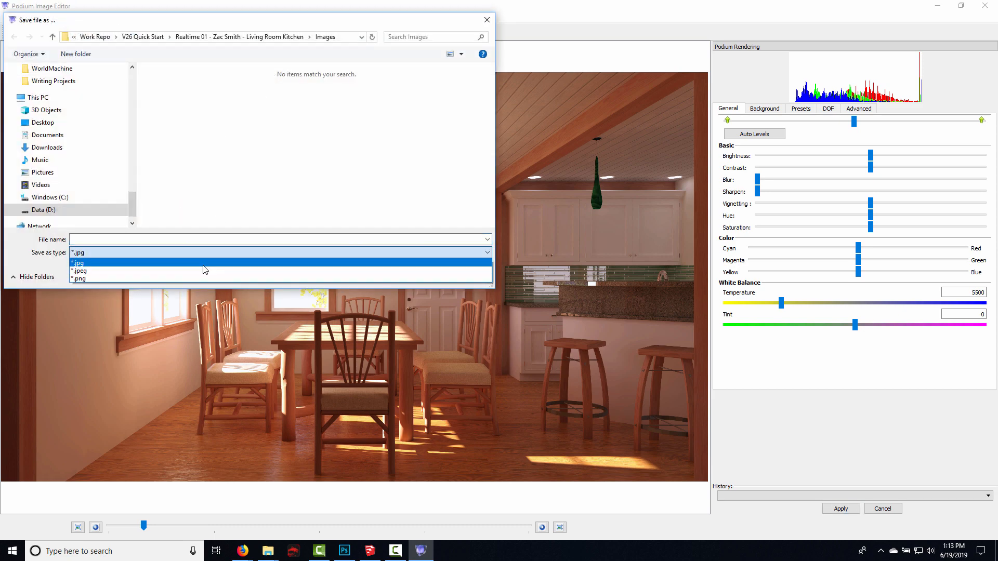
click(276, 181)
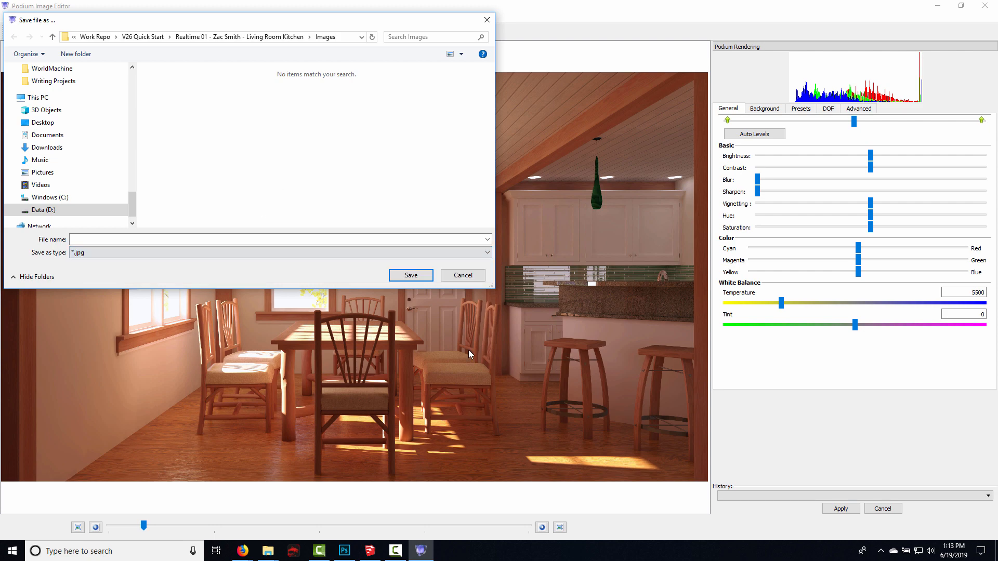
click(469, 280)
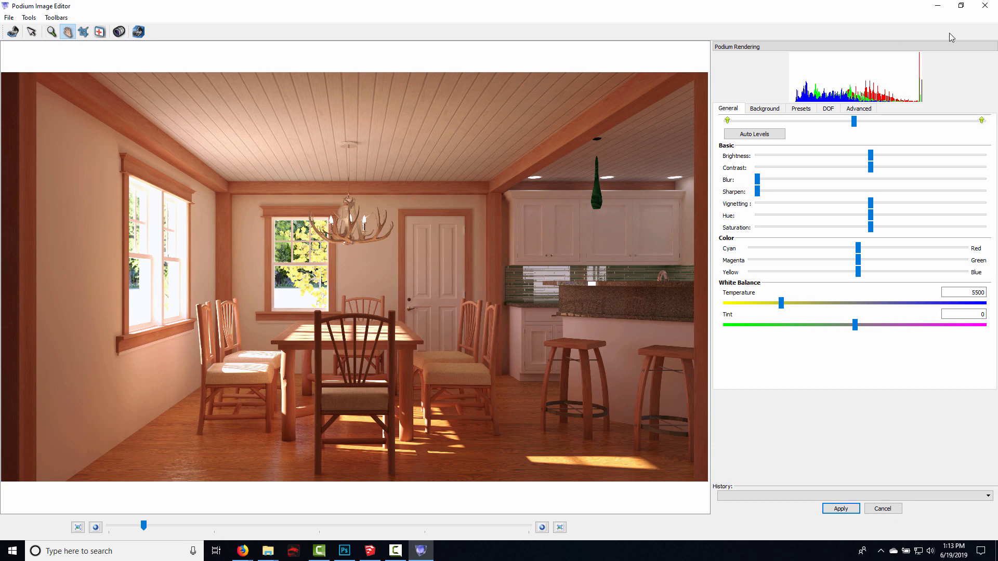
click(961, 6)
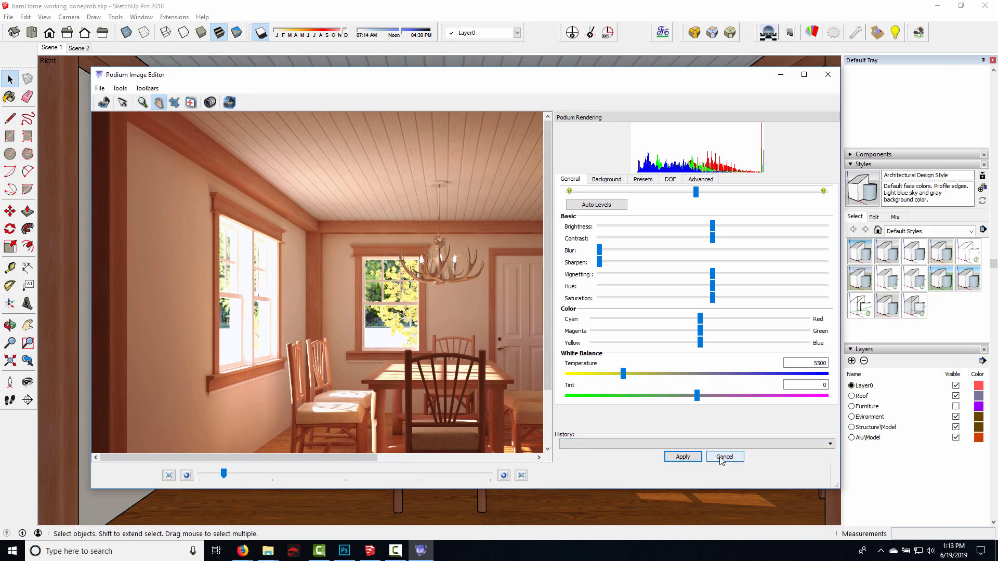
click(828, 74)
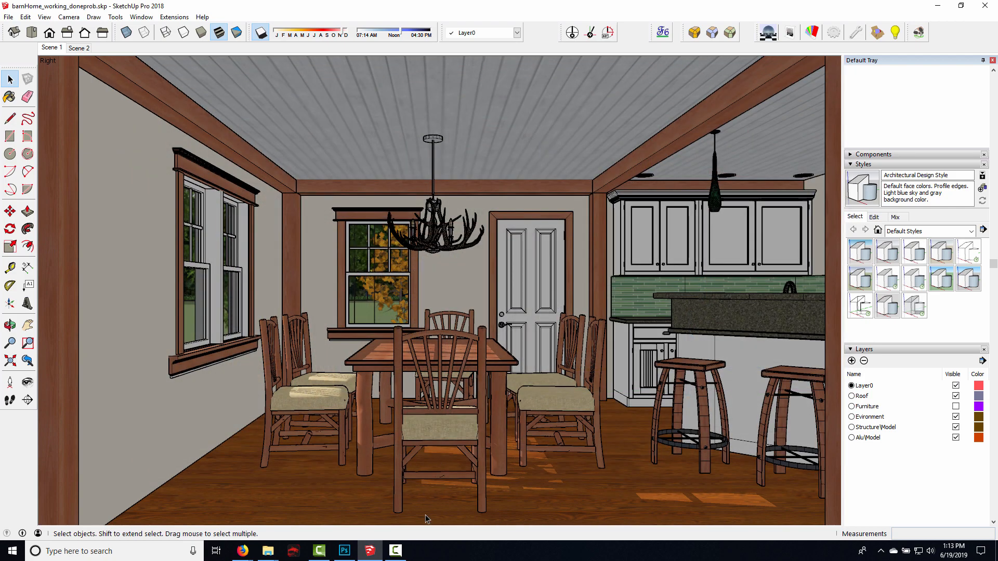
Switch to Photoshop and make the Levels layer of ppsample-01.psd visible, comparing the image with and without it
click(344, 551)
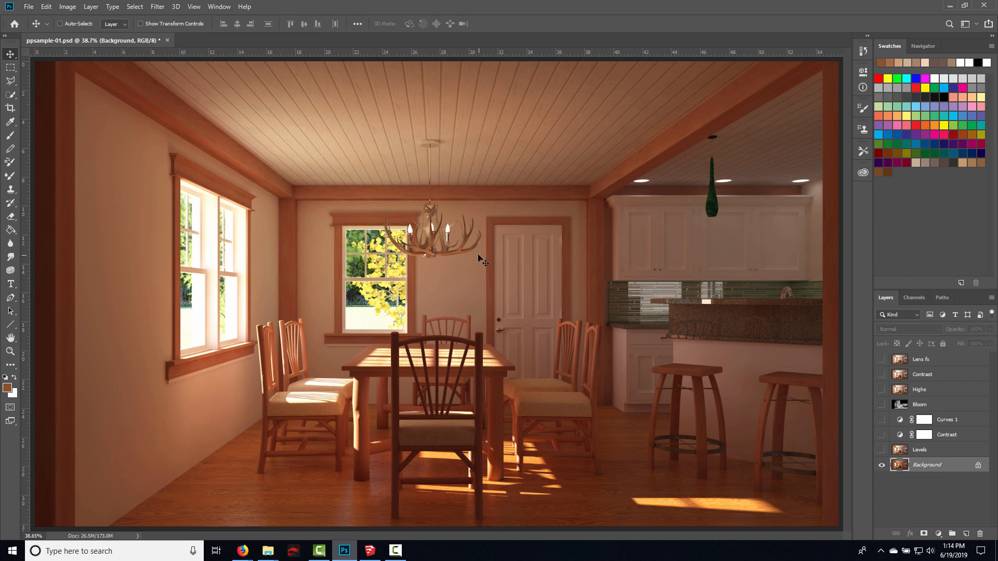
click(882, 450)
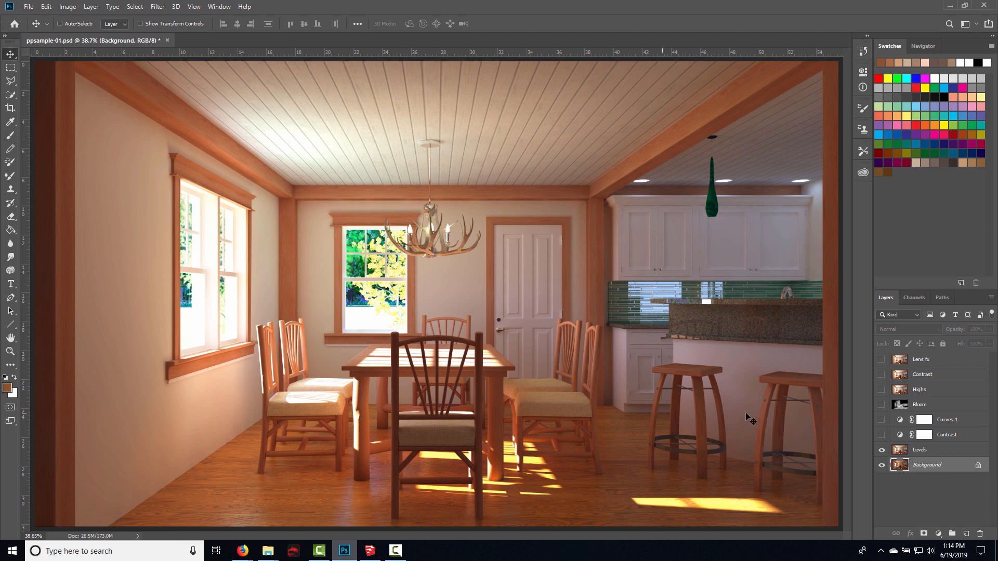
click(883, 450)
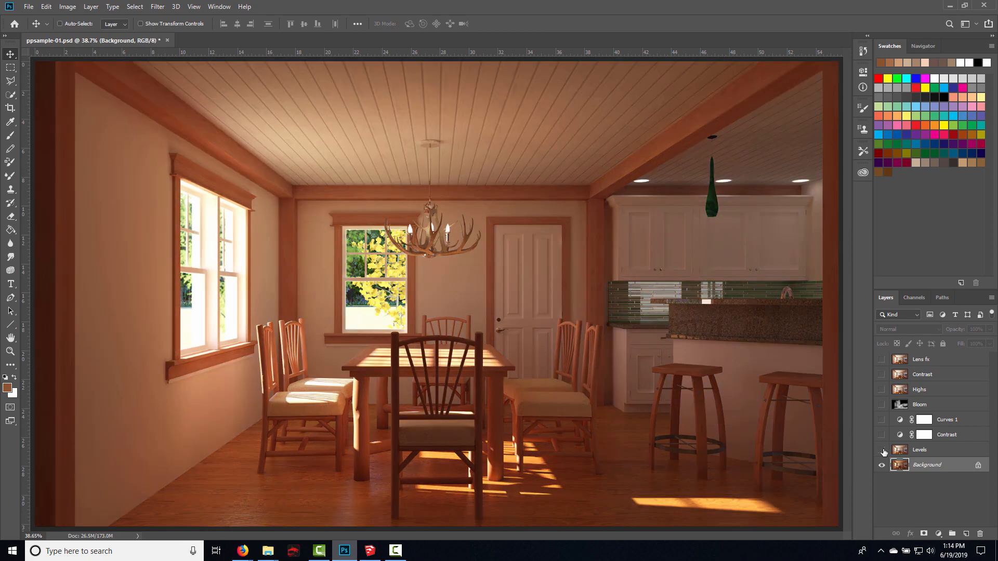
click(882, 450)
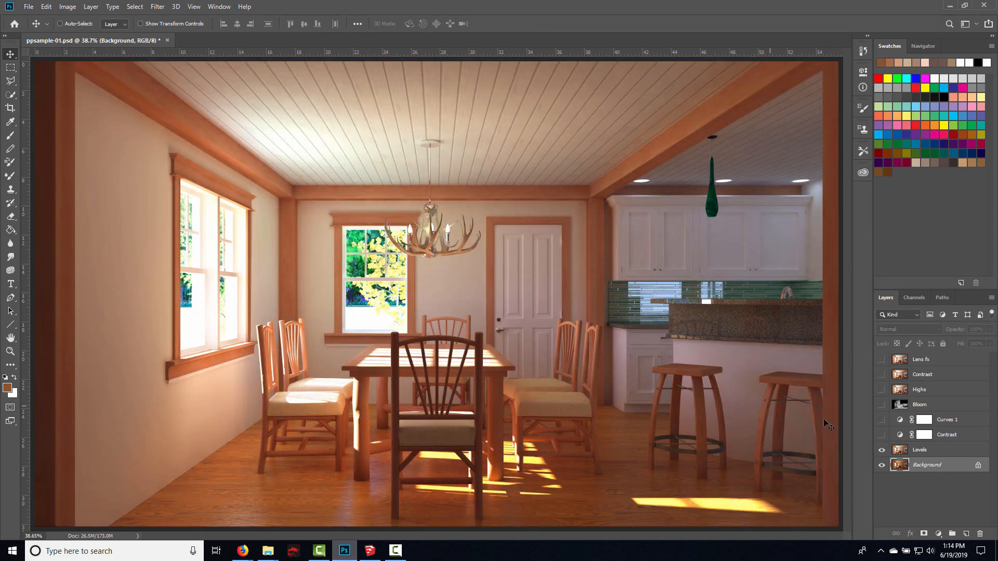
Hide the Levels layer, select the entire Background image, and copy it into a new 4000 x 2318 pixel document
click(883, 450)
key(ctrl+a)
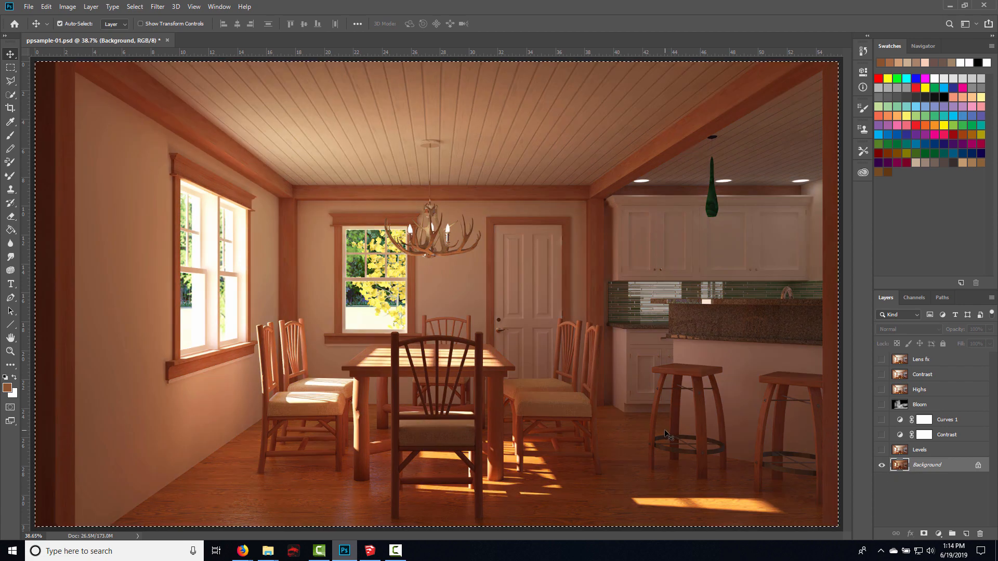
click(27, 7)
click(39, 18)
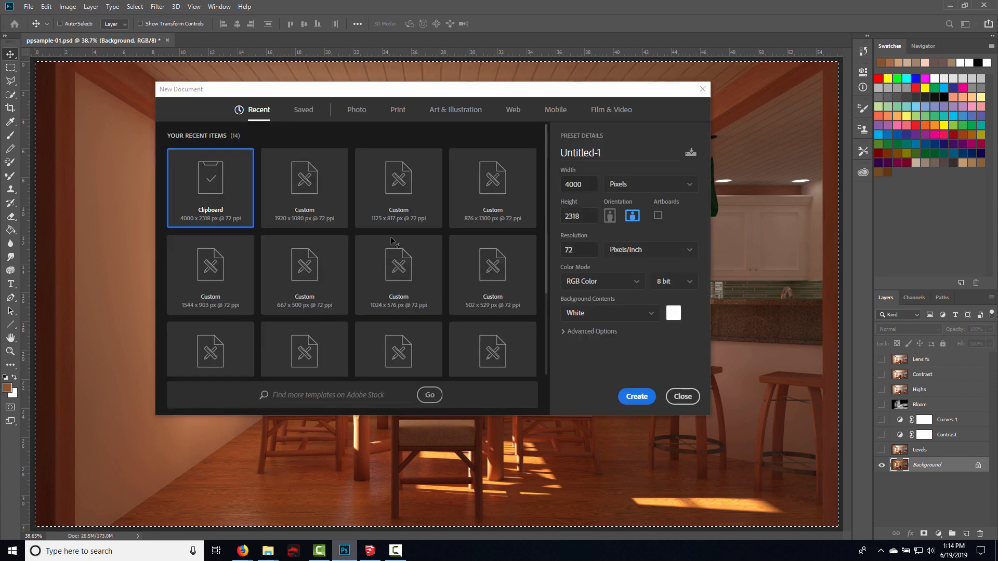
key(Return)
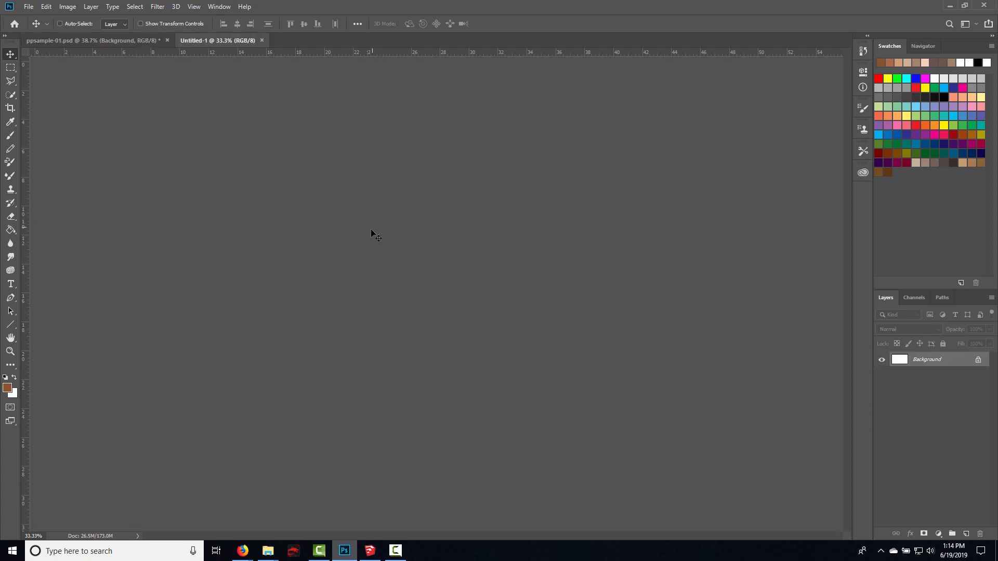
key(ctrl+v)
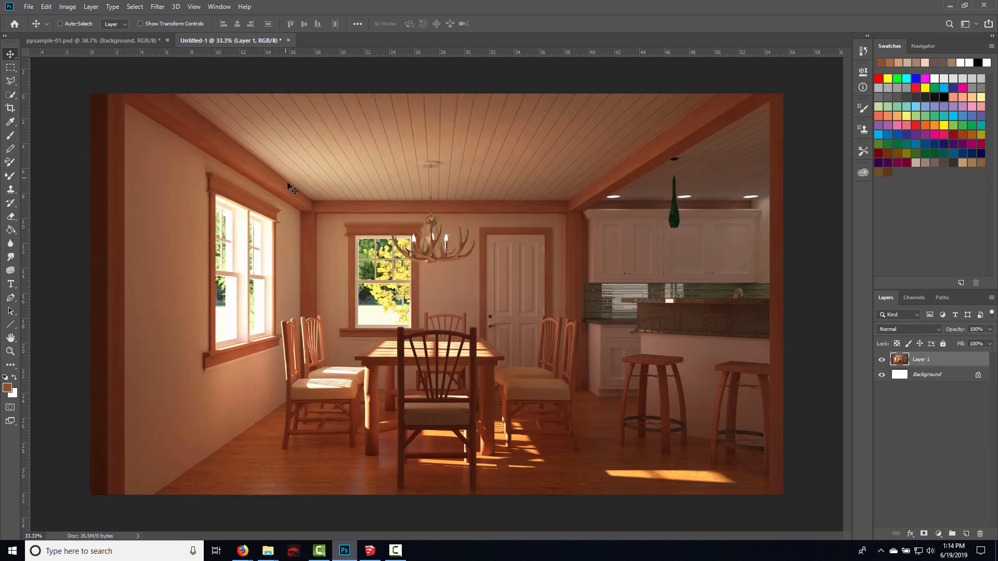
Add a Levels adjustment layer with default settings above the pasted render
click(70, 6)
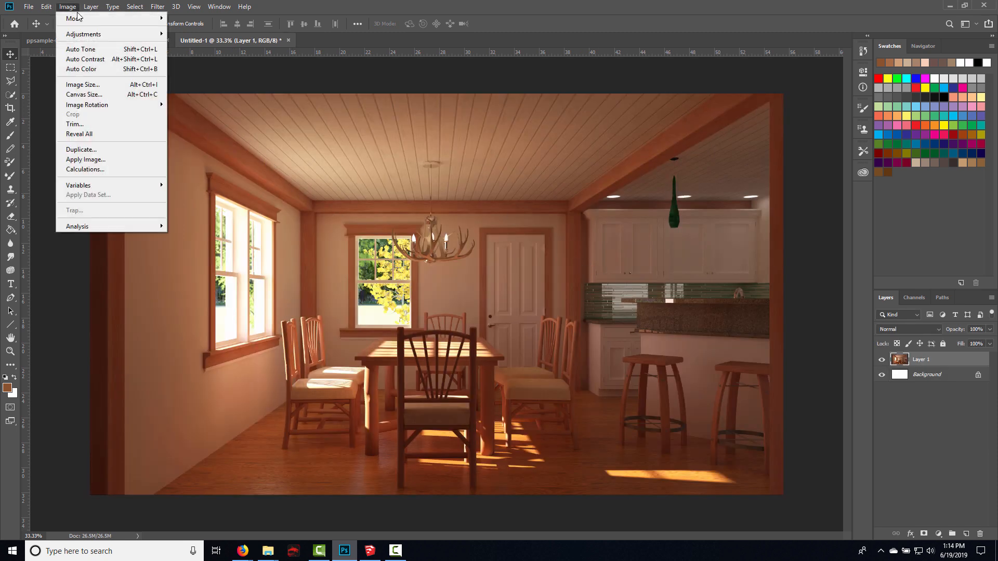
mouse_move(91, 6)
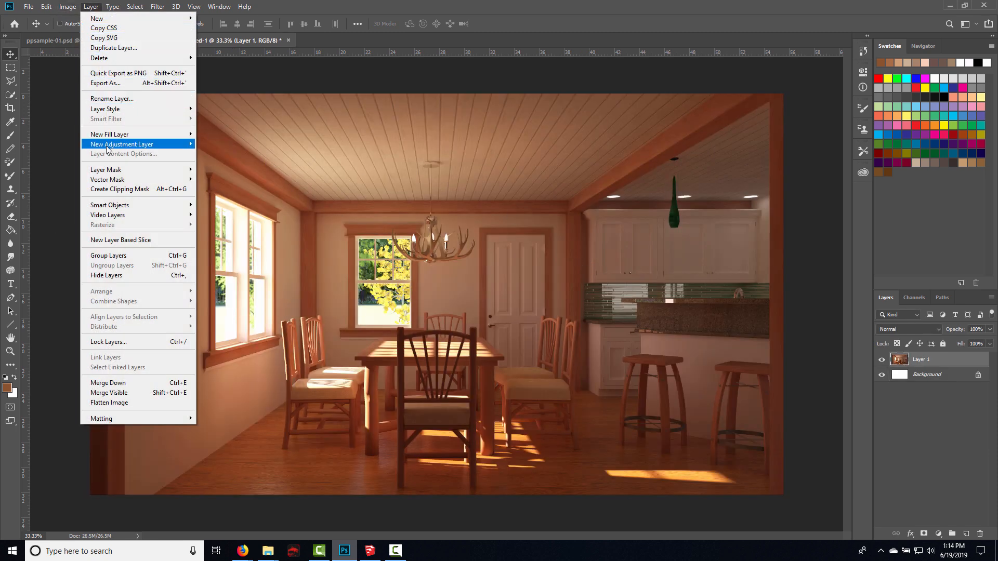
mouse_move(109, 147)
click(224, 154)
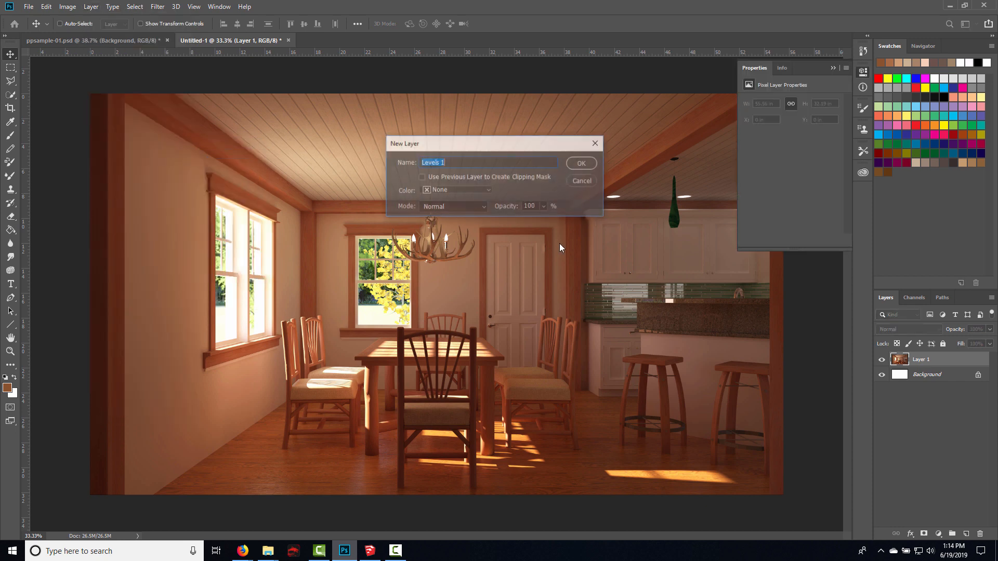
click(589, 164)
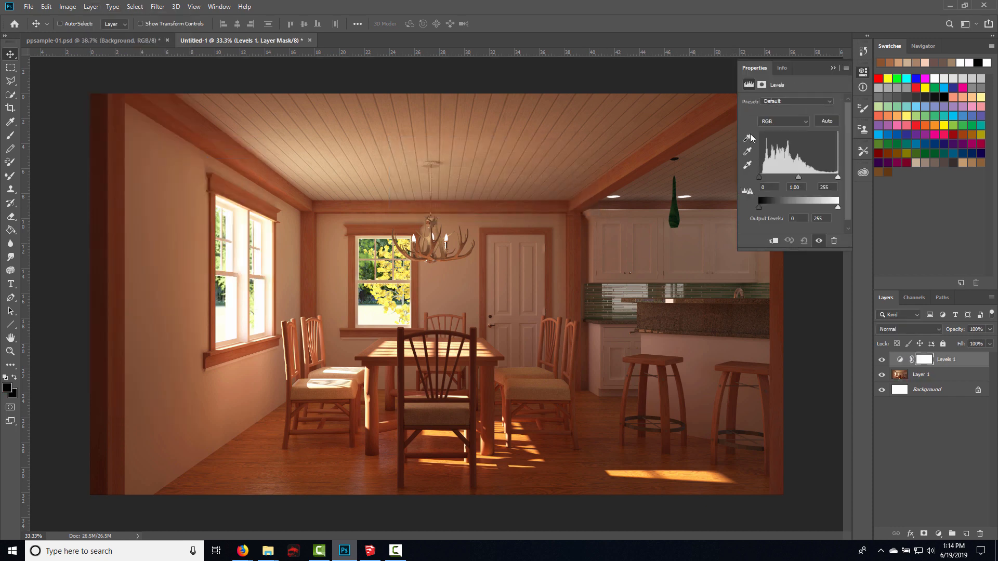
Try sampling the Levels white point from the left window's bright exterior and from the white spot on the kitchen counter
click(749, 170)
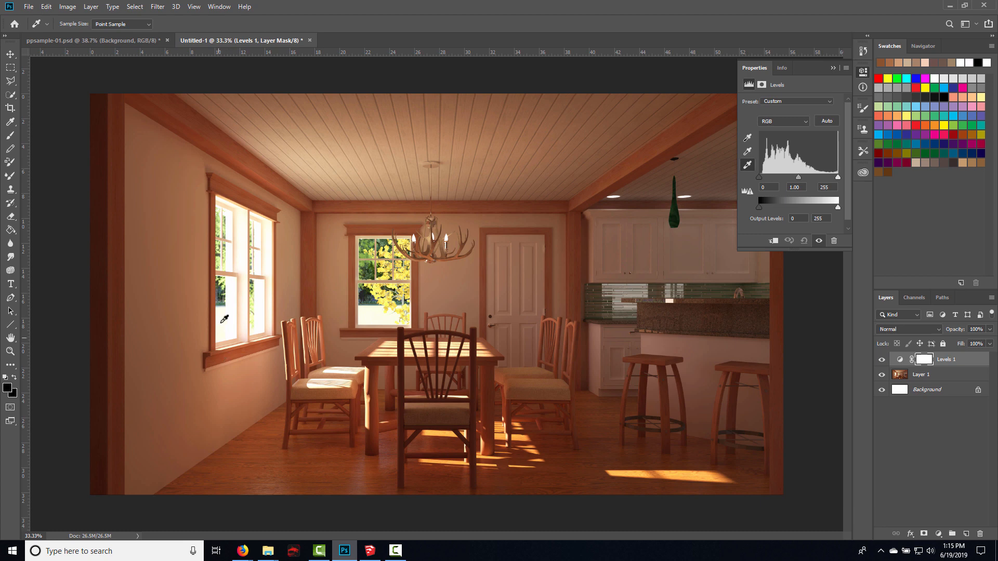
click(225, 311)
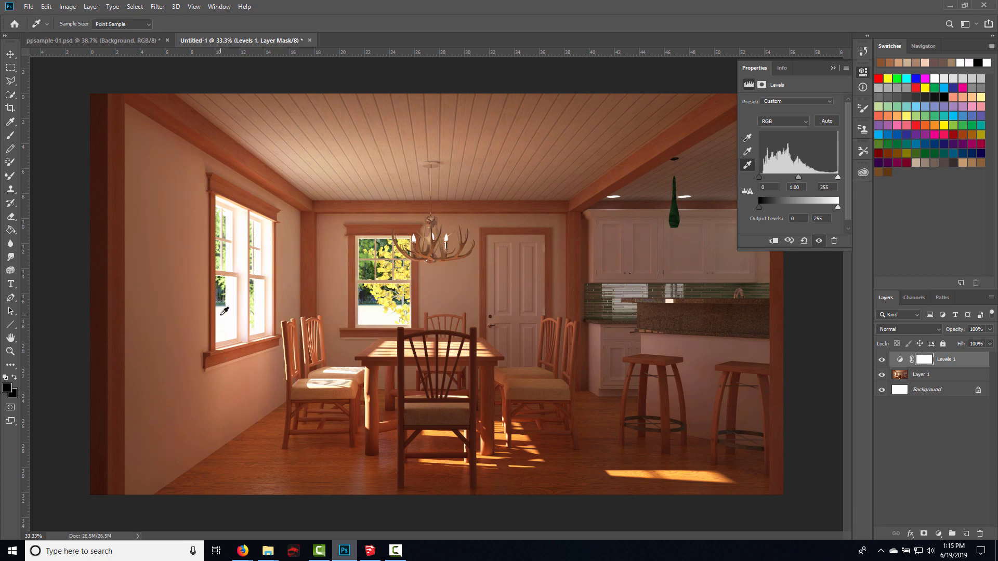
click(748, 167)
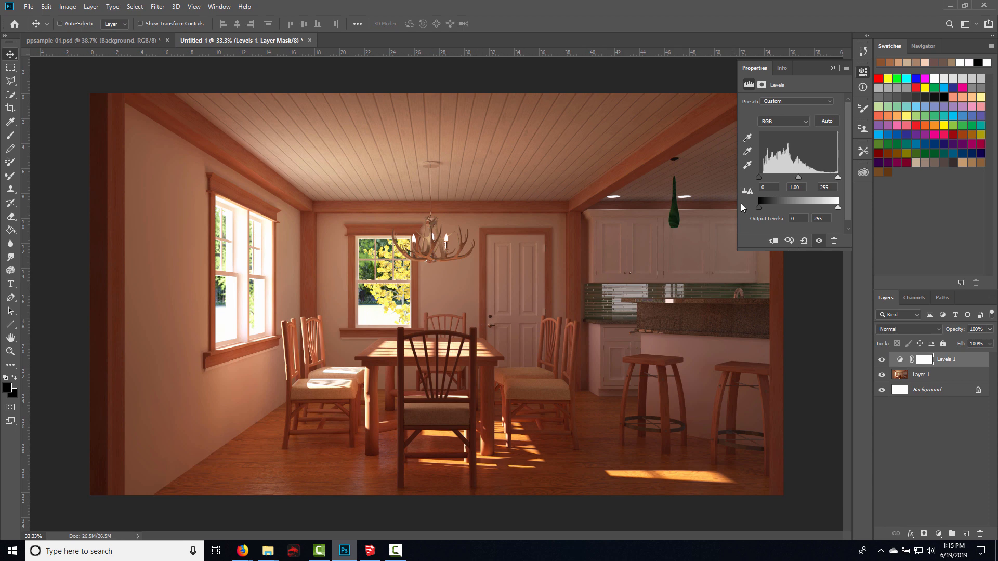
click(748, 166)
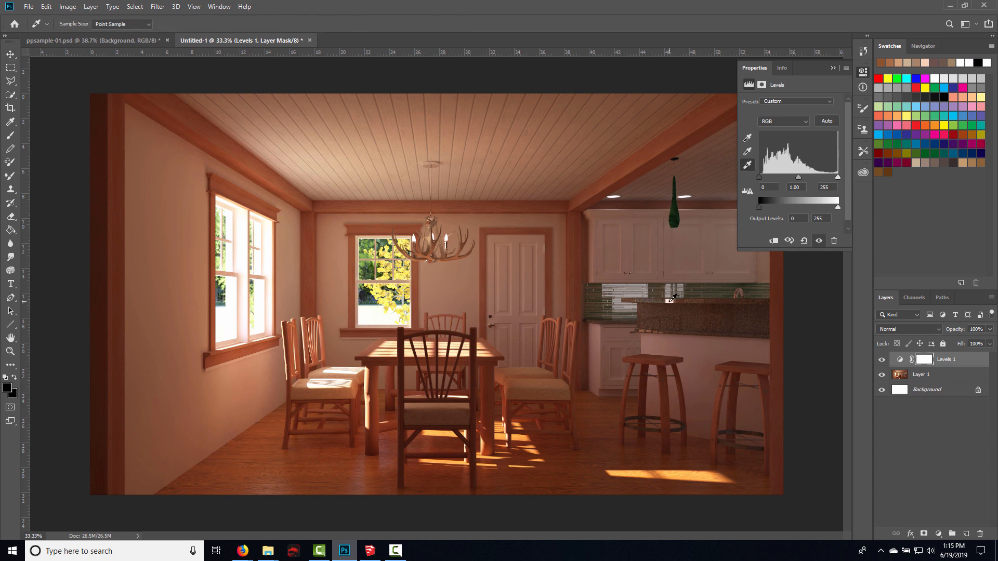
click(670, 301)
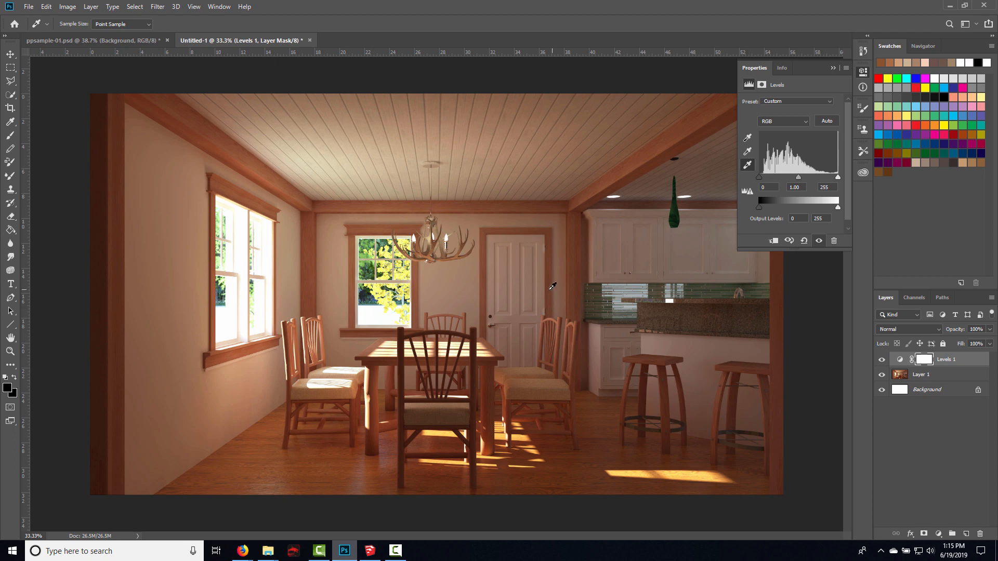
click(488, 304)
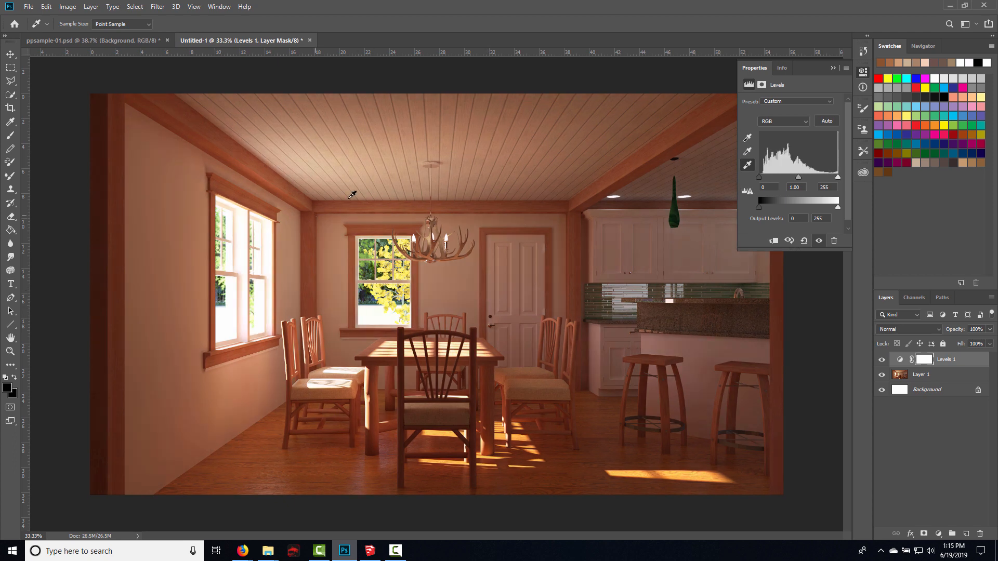
Set the Levels white point from the white spot on the kitchen counter, and compare the render with and without it
click(748, 166)
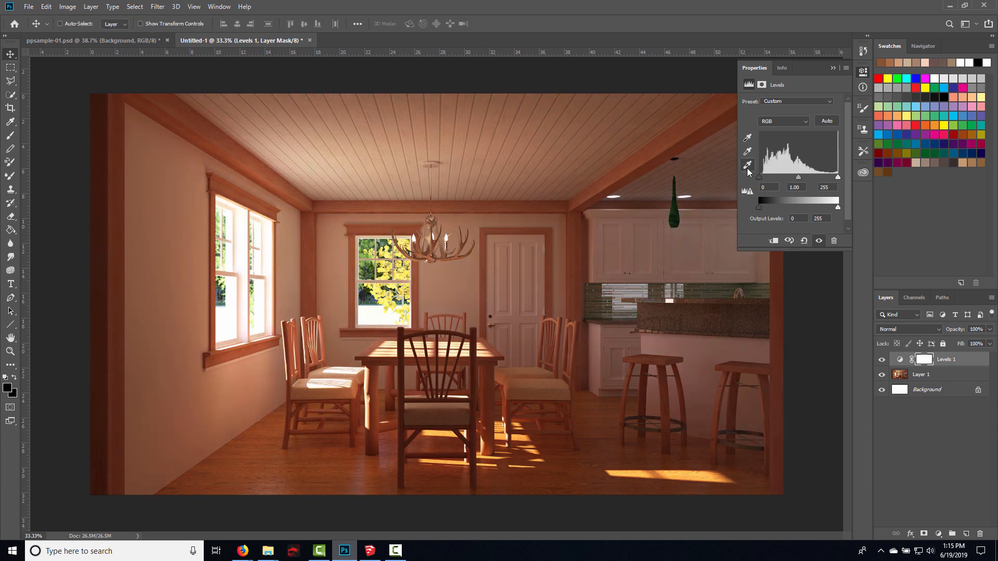
click(748, 170)
click(671, 301)
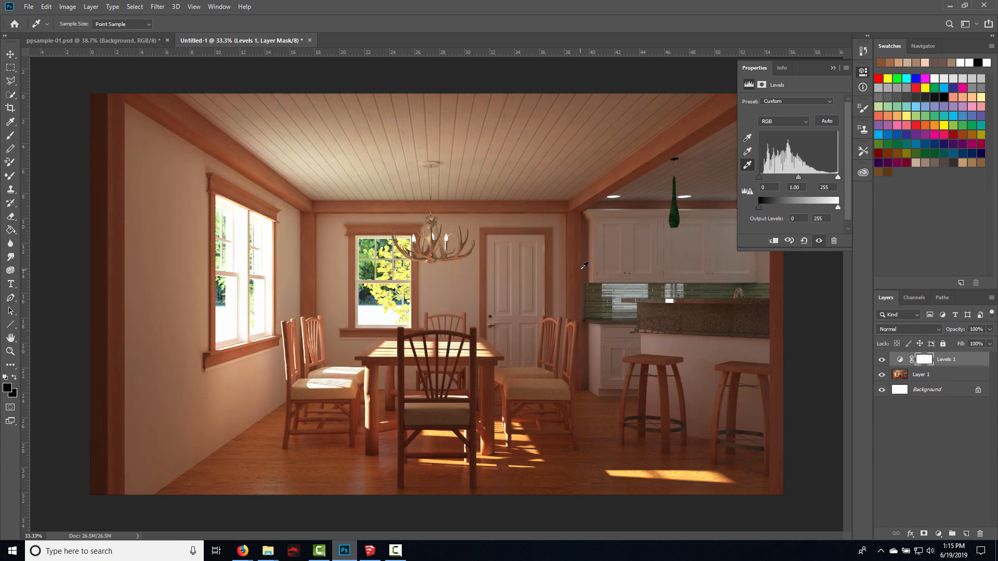
click(882, 361)
click(881, 360)
Set the Levels highlight input to 225 with slightly adjusted midtones, and compare the render with and without the adjustment
drag(839, 177, 831, 178)
mouse_move(829, 178)
mouse_down()
mouse_move(840, 182)
mouse_move(807, 185)
mouse_move(846, 186)
mouse_move(831, 194)
mouse_up()
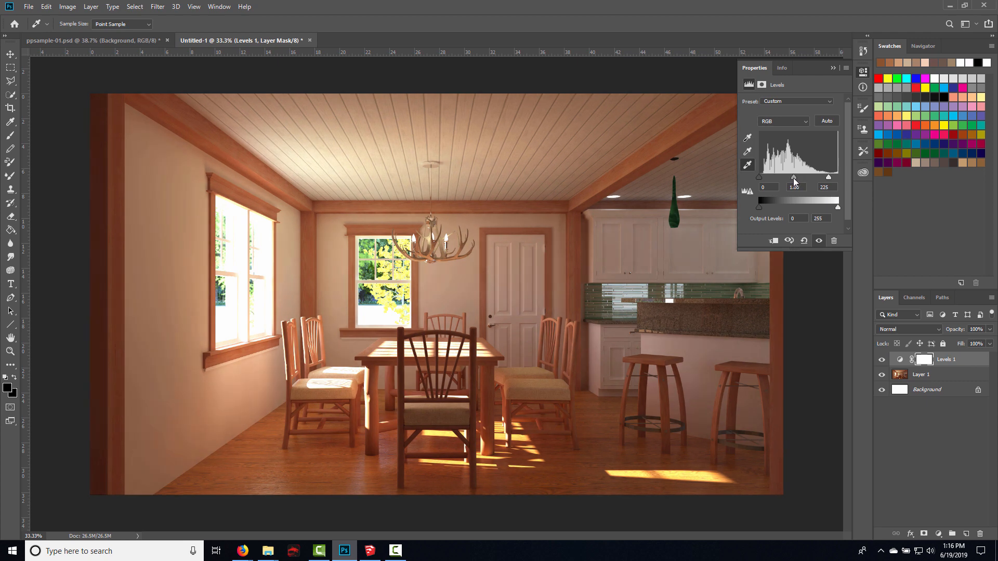
drag(794, 178, 793, 178)
click(863, 72)
click(881, 364)
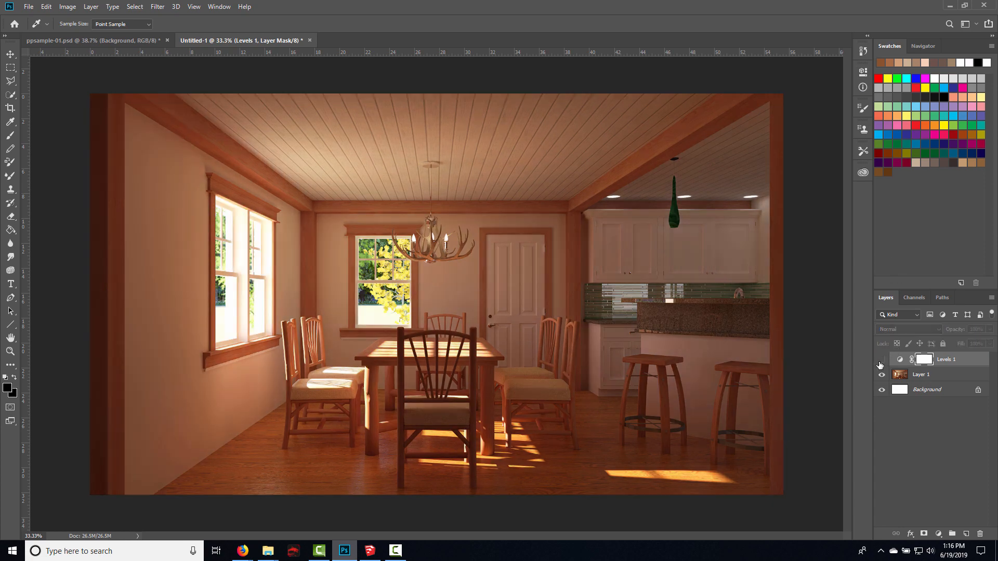
click(880, 360)
click(880, 364)
click(881, 364)
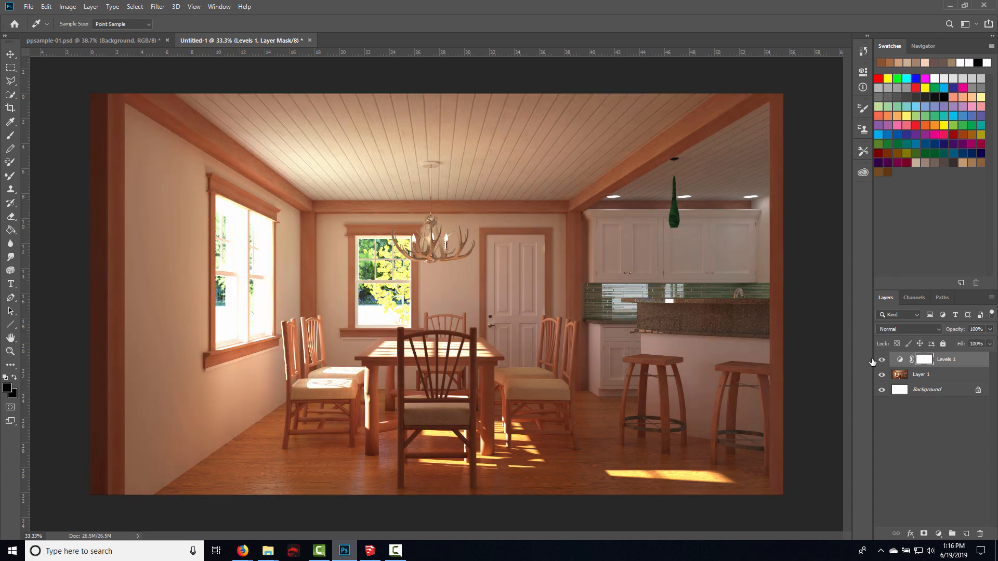
Return to ppsample-01.psd, make its Levels layer visible, and clear the selection
click(108, 41)
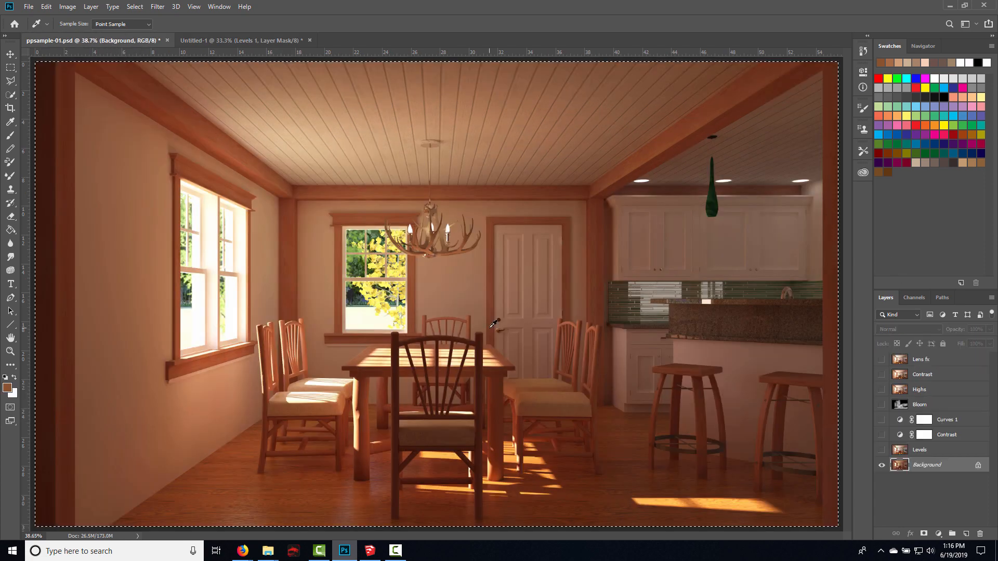
click(882, 450)
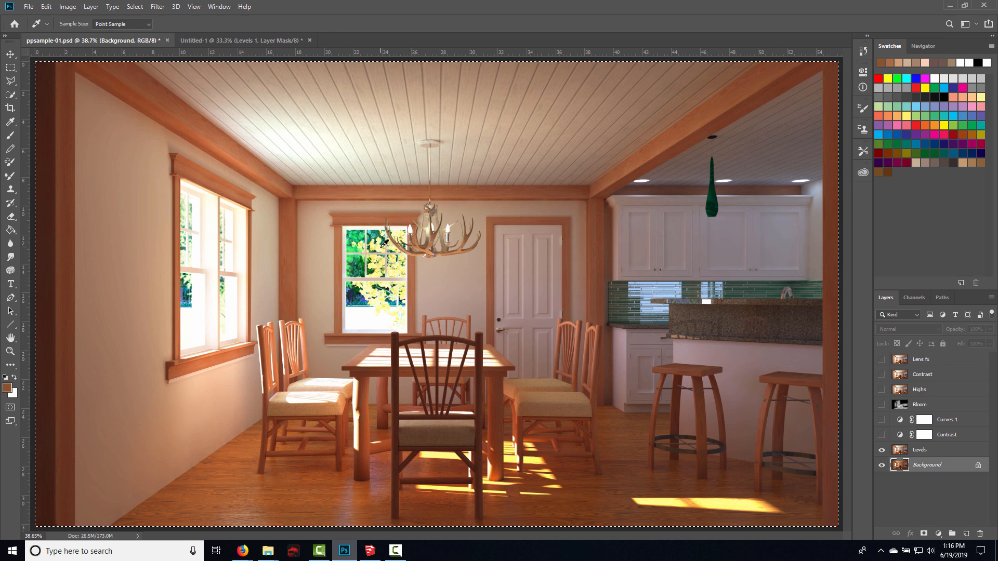
key(ctrl+d)
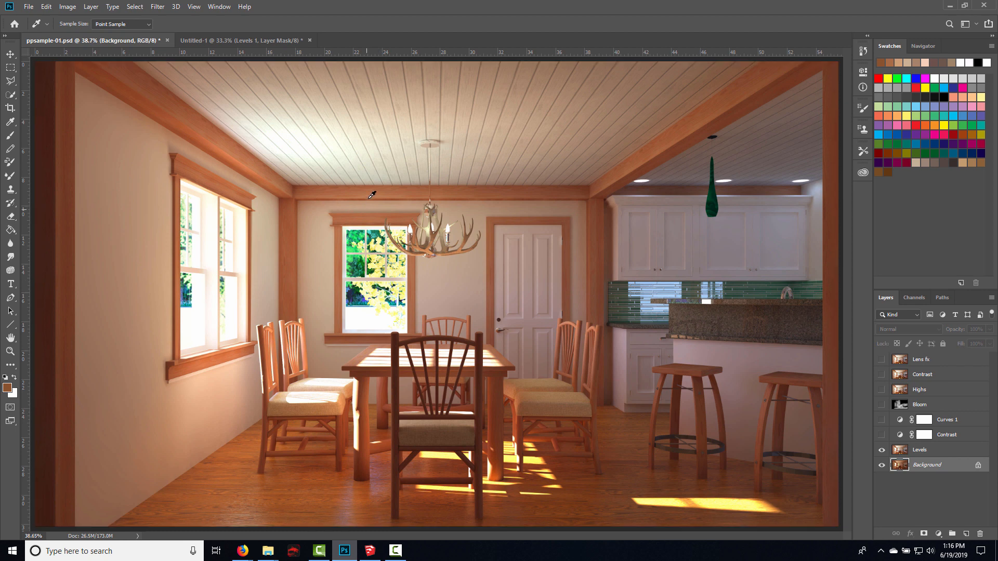
click(10, 54)
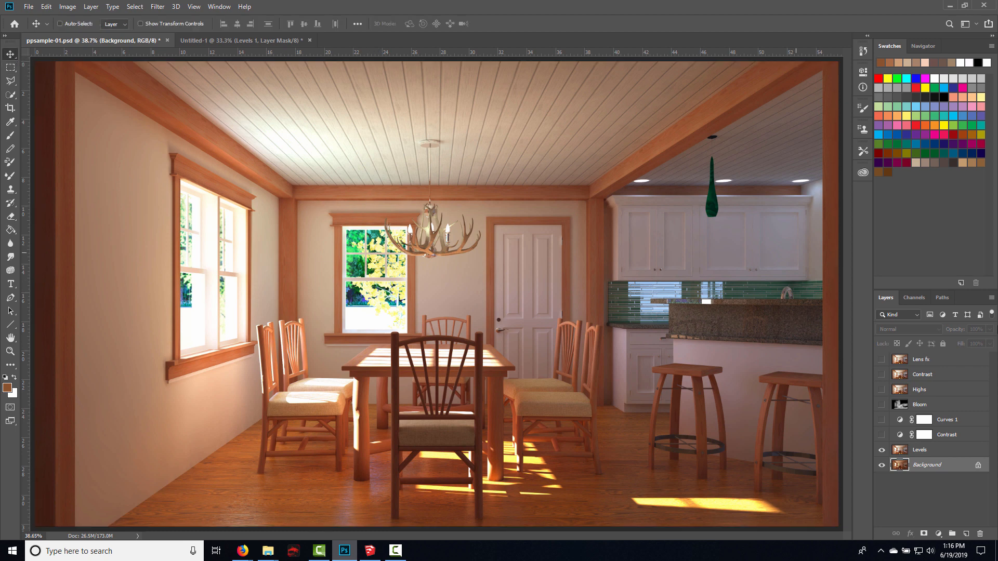
Make the Contrast adjustment layer just above Levels visible, comparing the image with and without it
click(881, 436)
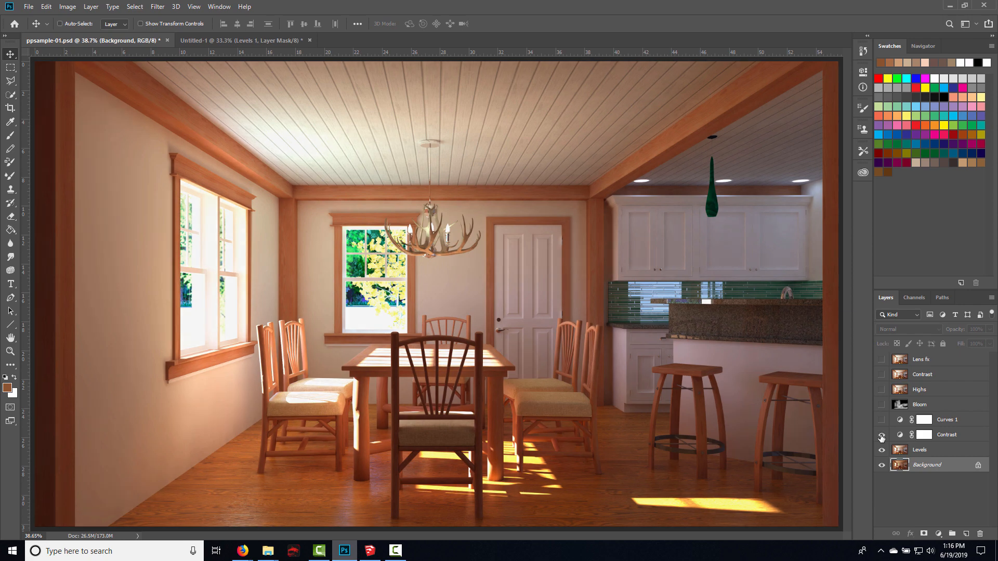
click(881, 436)
click(882, 436)
click(881, 436)
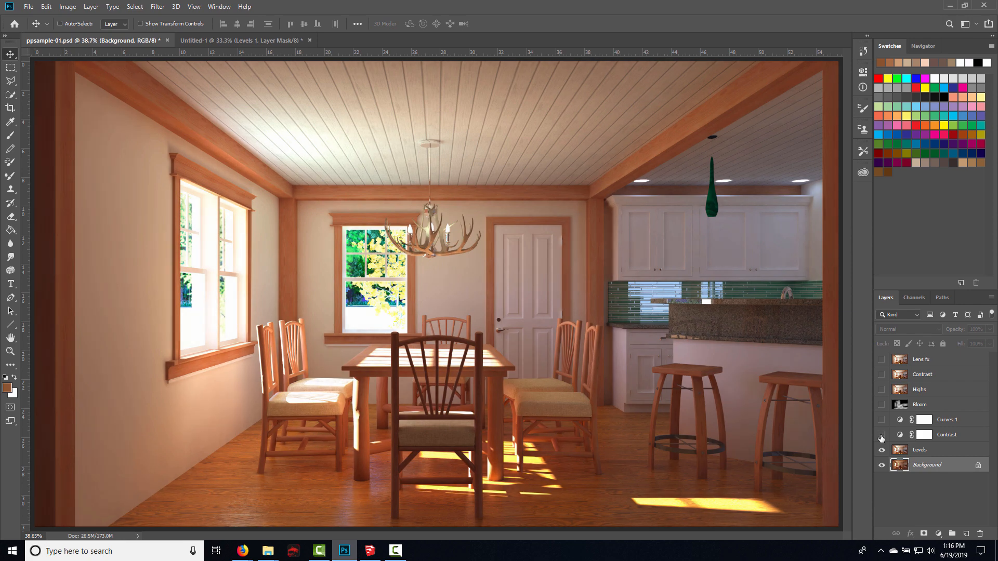
click(881, 436)
click(882, 437)
click(882, 437)
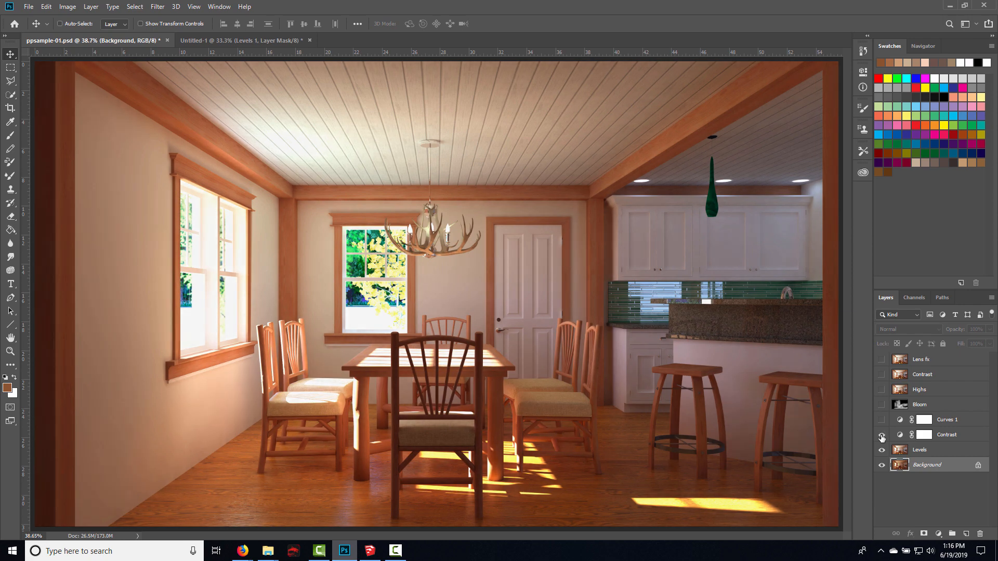
click(882, 437)
click(882, 437)
click(881, 437)
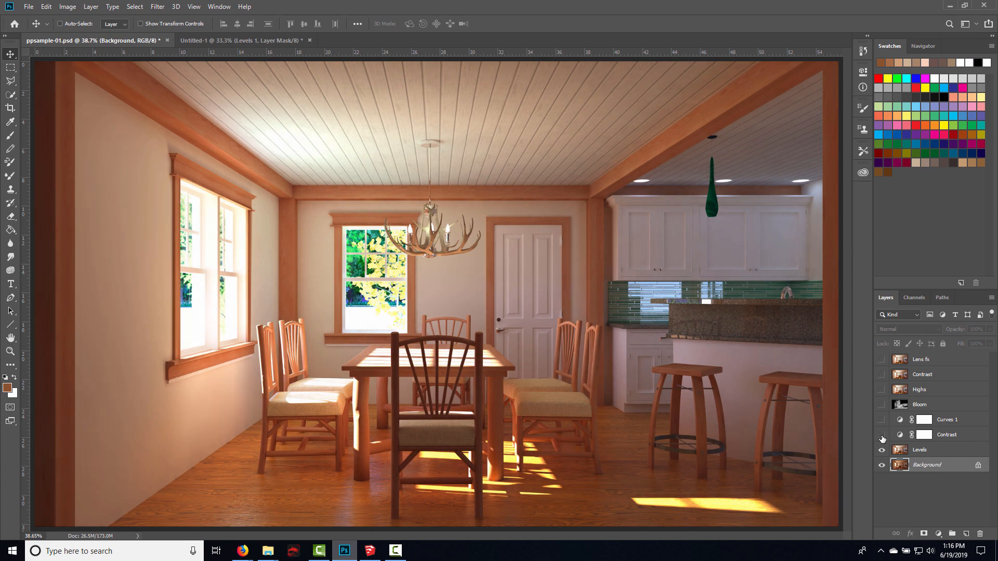
click(882, 436)
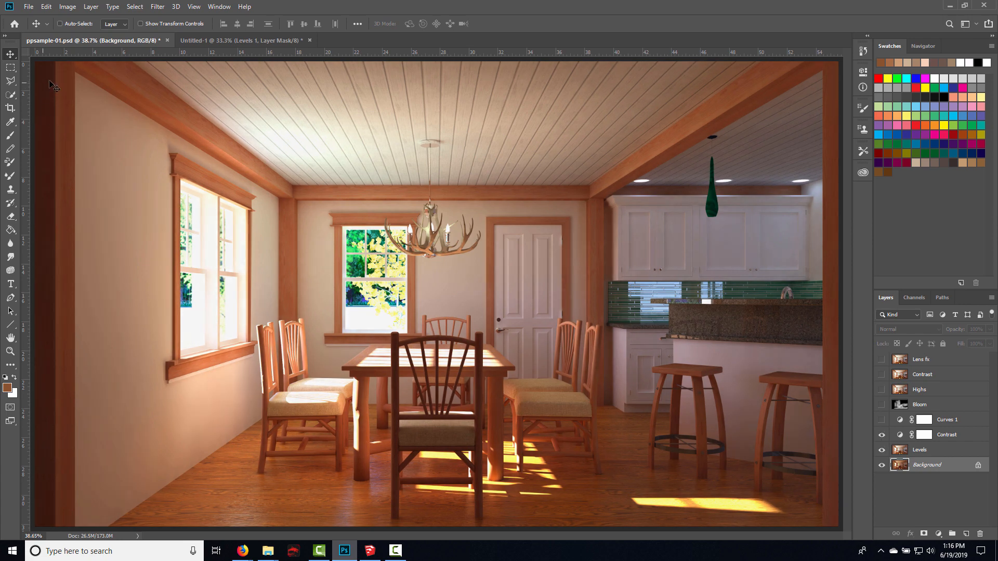
Try a Brightness/Contrast adjustment on the Background layer with the contrast at 20, and cancel it
click(68, 6)
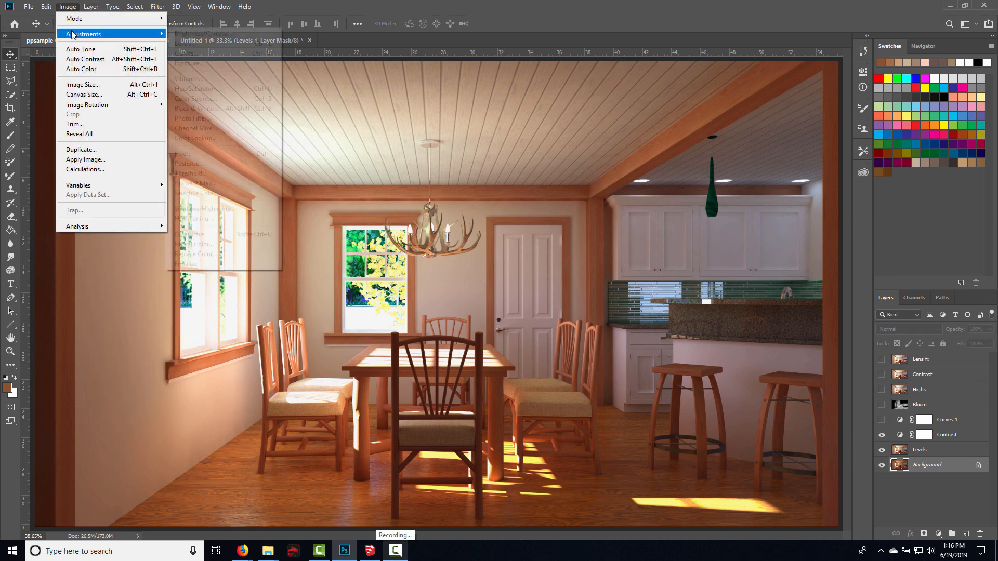
mouse_move(104, 31)
click(203, 33)
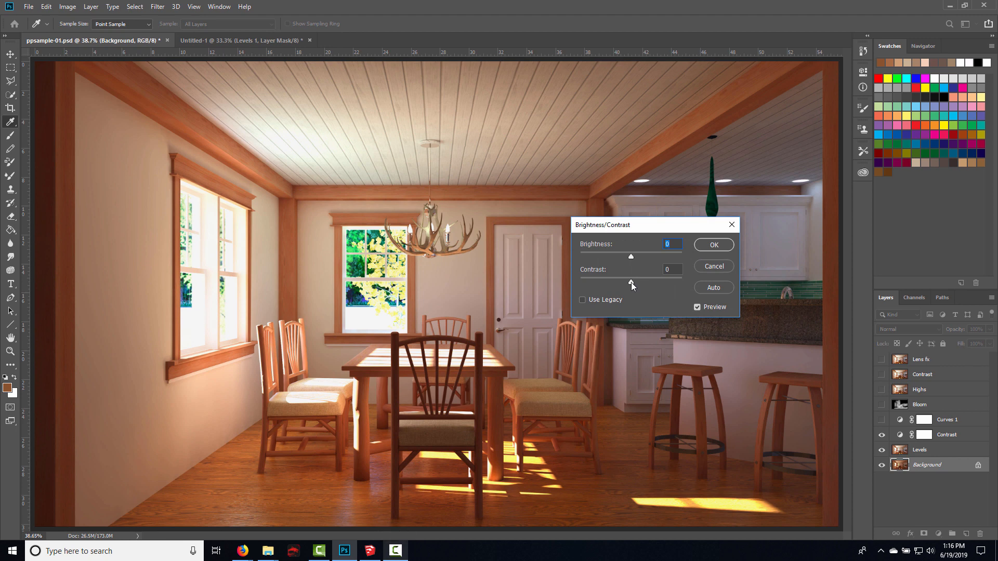
drag(630, 281, 643, 282)
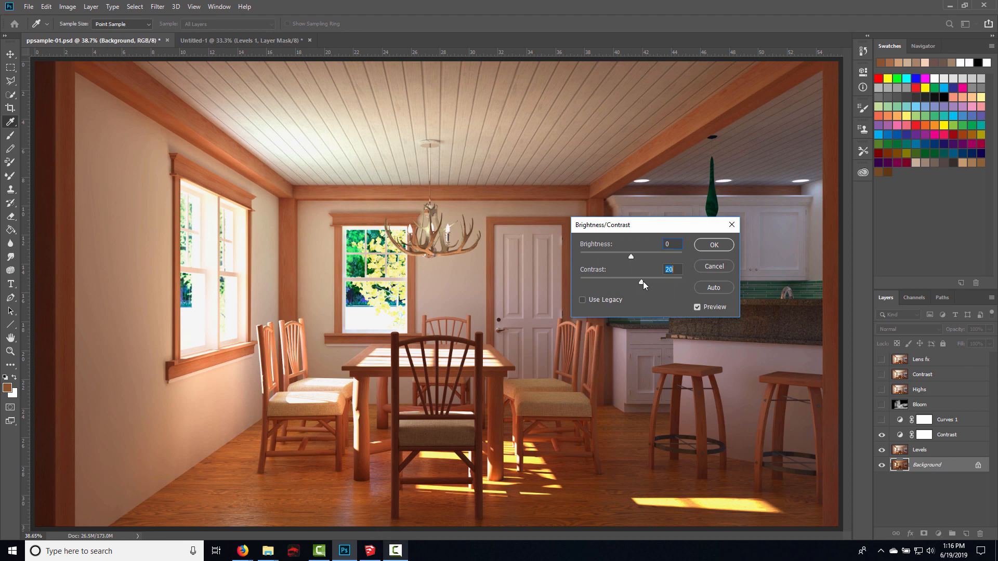
click(707, 266)
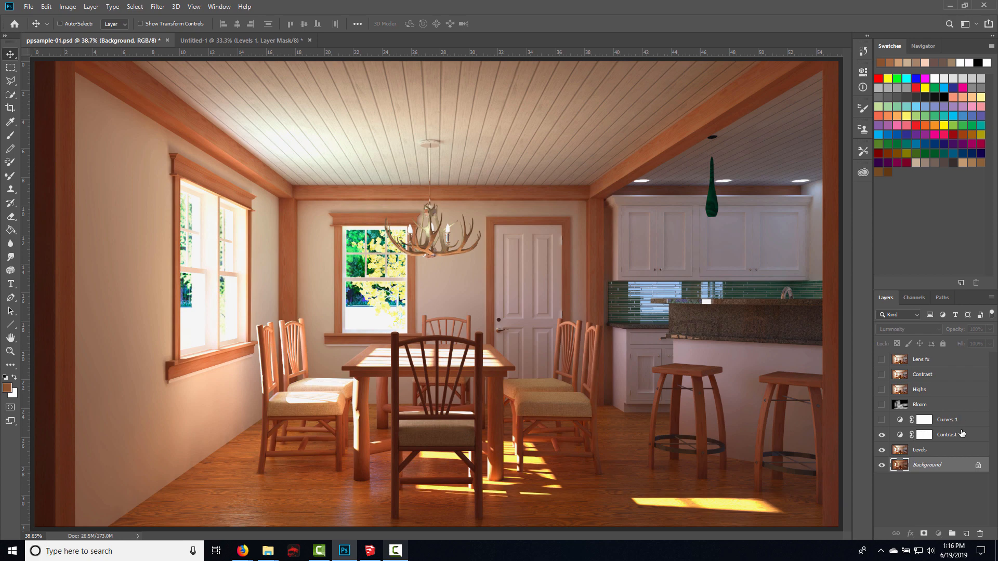
Make the Curves 1 layer visible, compare the image with and without it, and switch back to the Untitled-1 document
click(962, 435)
click(904, 421)
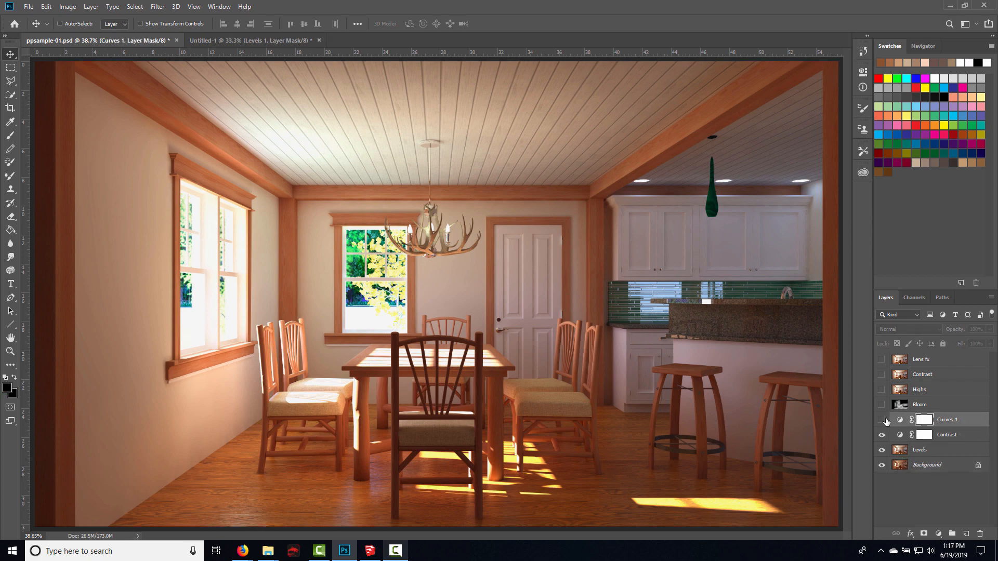
click(882, 420)
click(887, 420)
click(887, 420)
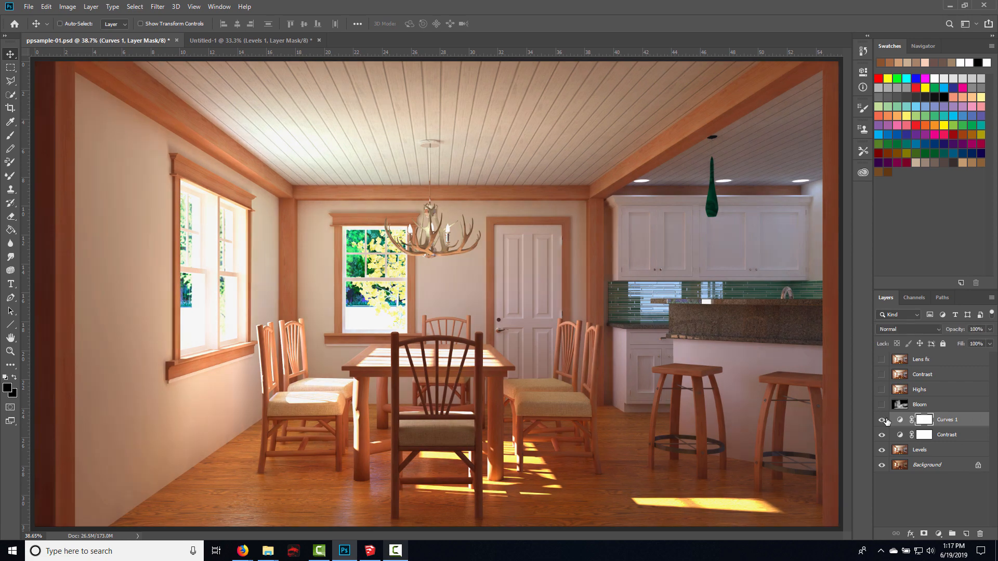
click(887, 420)
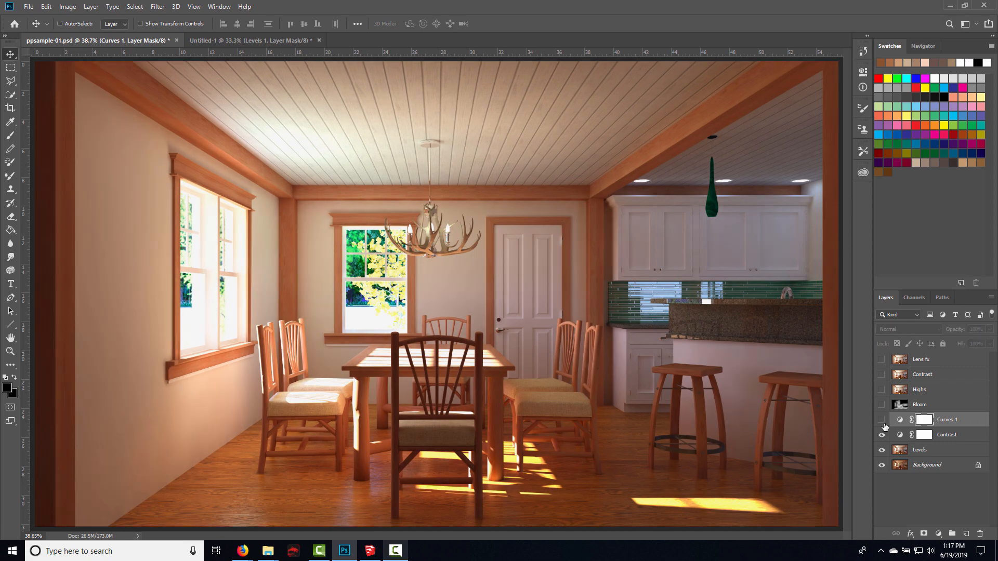
click(884, 422)
click(883, 423)
click(882, 423)
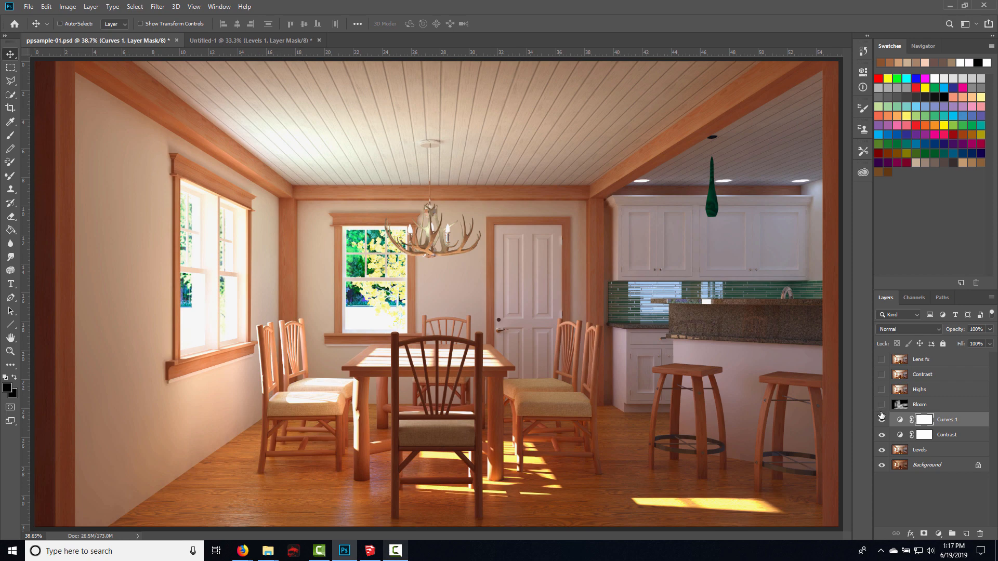
click(883, 422)
click(882, 422)
click(217, 43)
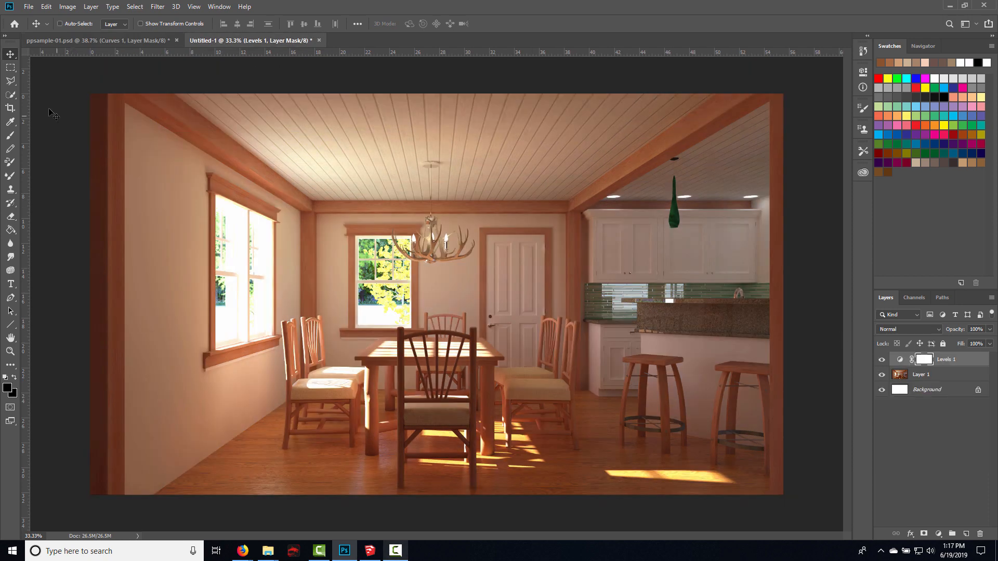
click(69, 7)
mouse_move(91, 6)
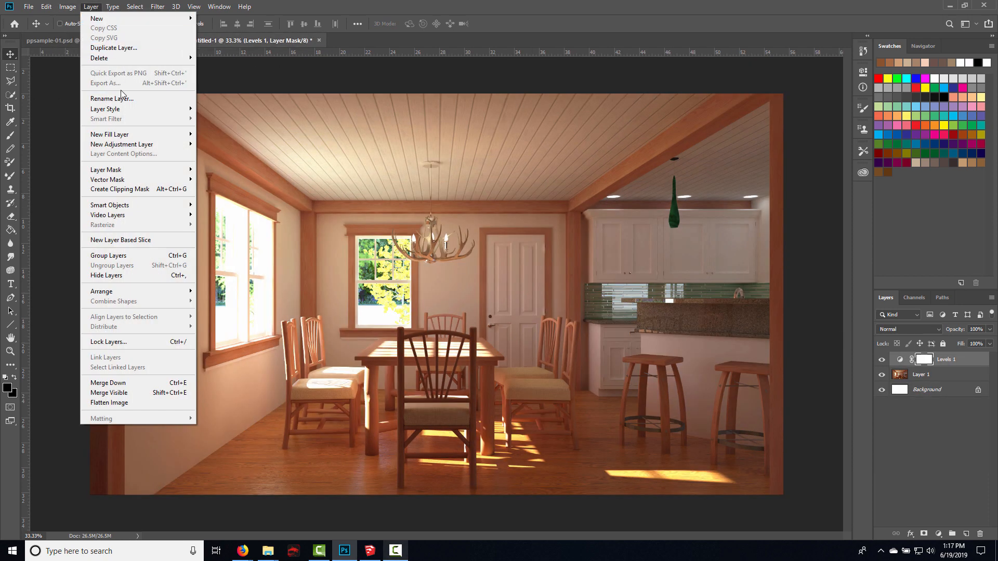
mouse_move(125, 144)
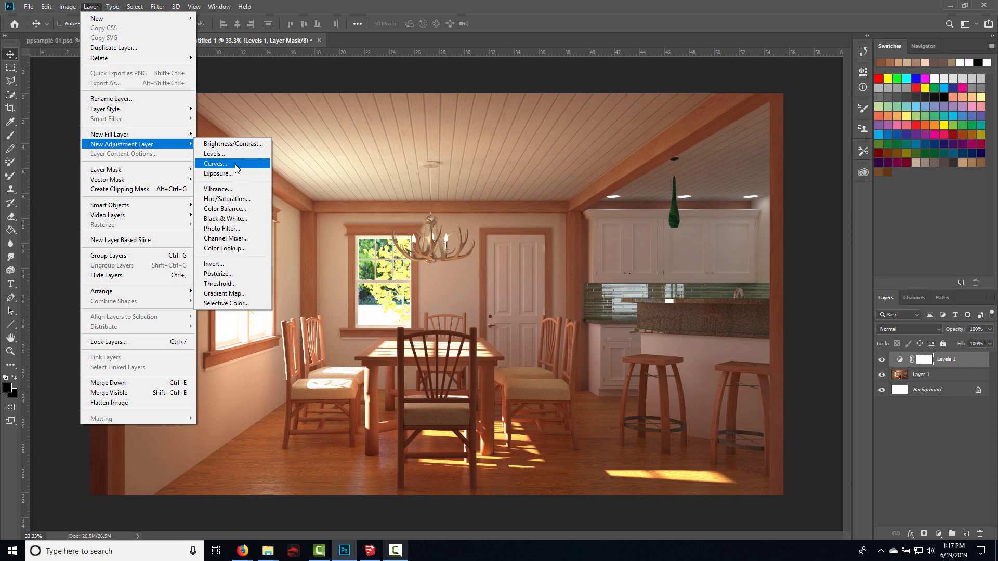
click(236, 164)
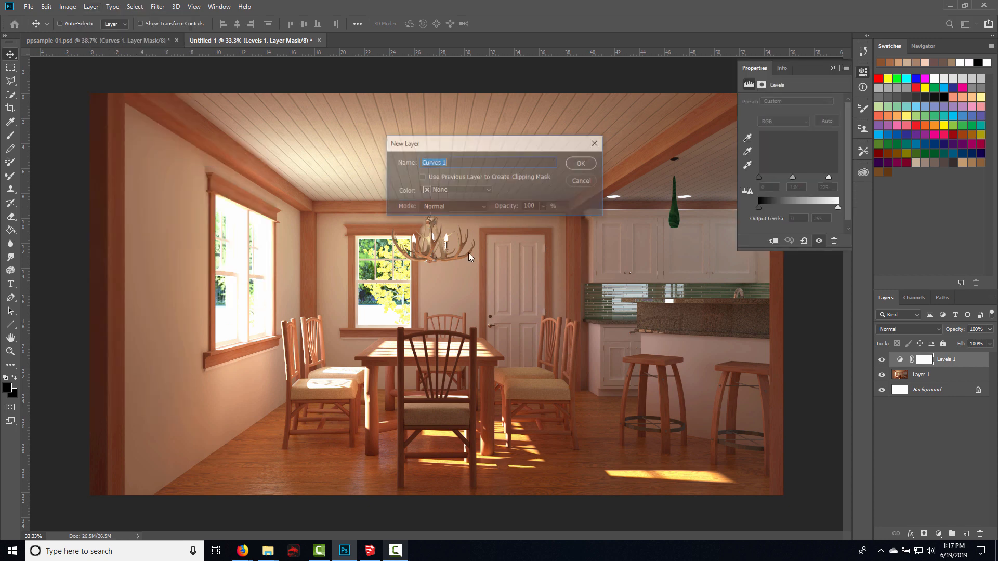
click(583, 181)
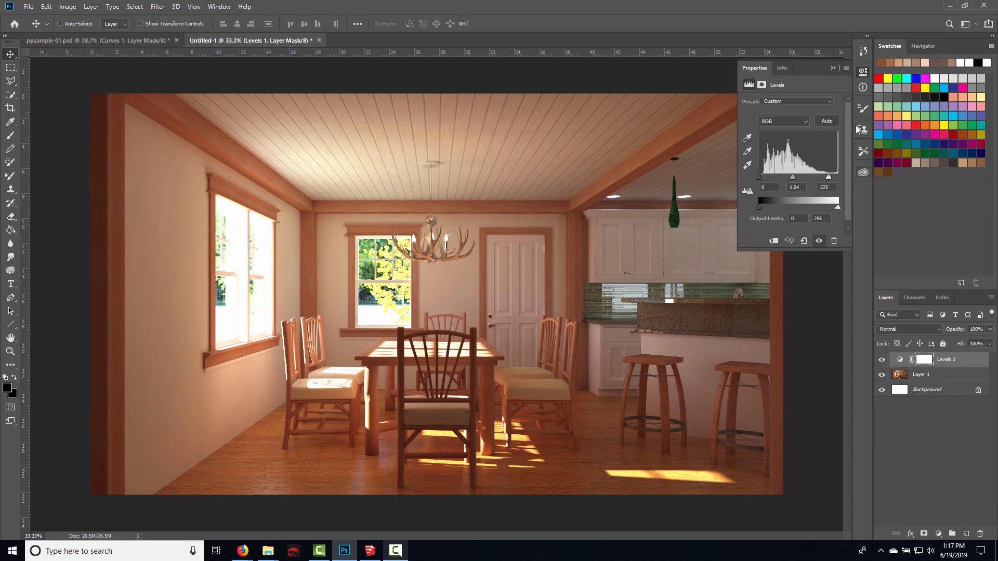
Add a Curves adjustment layer above Levels 1 and anchor a midtone point at input 91 on its curve
click(91, 7)
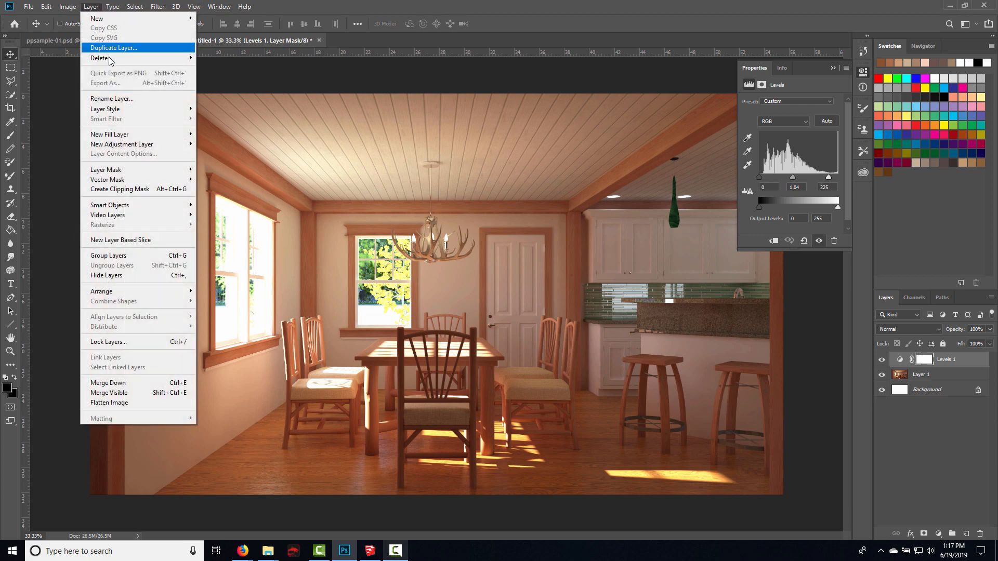
mouse_move(130, 144)
click(215, 164)
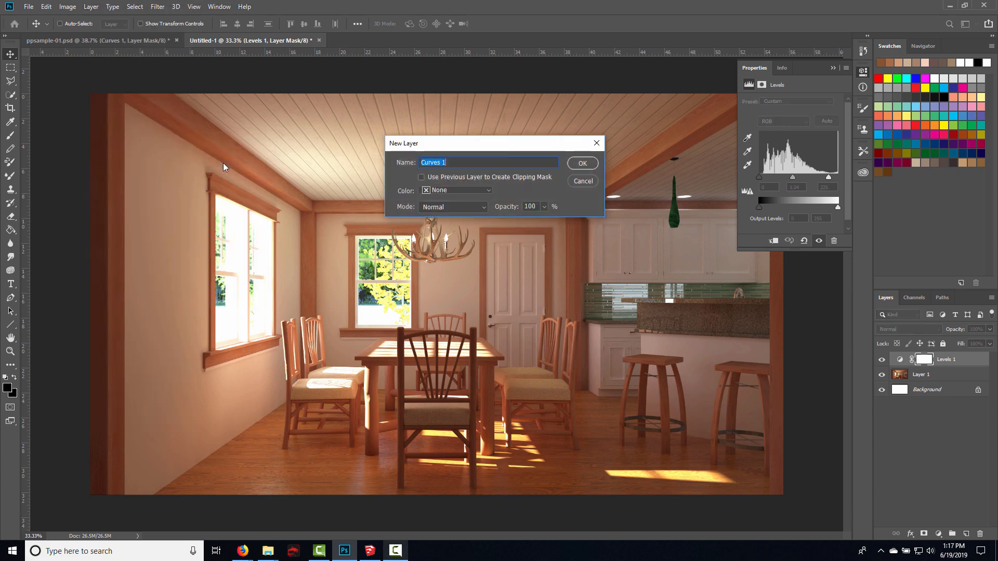
click(581, 165)
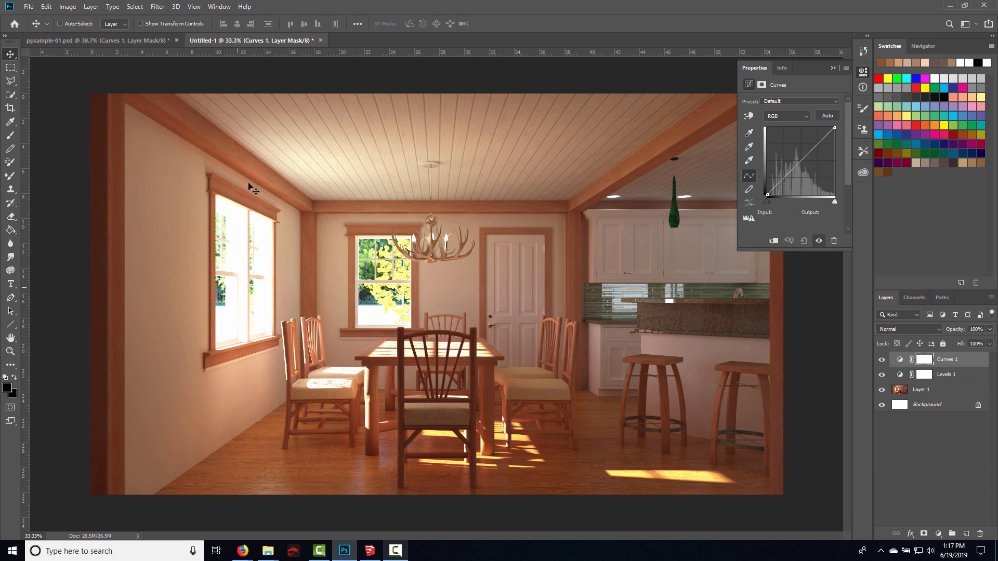
click(791, 170)
Try a lower shadow point at about input 59 on the curve, and undo it
click(780, 180)
drag(781, 180, 782, 181)
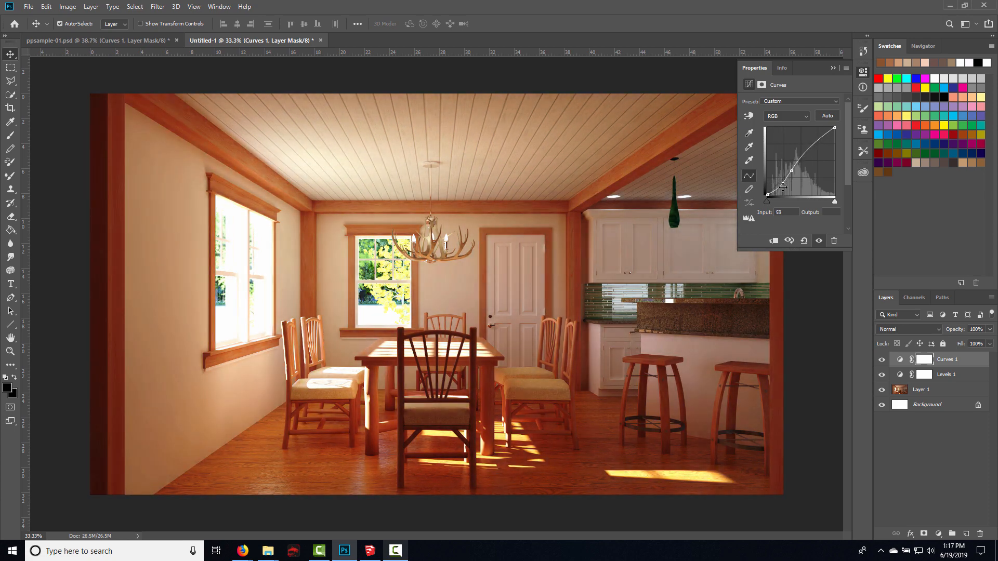
key(ctrl+z)
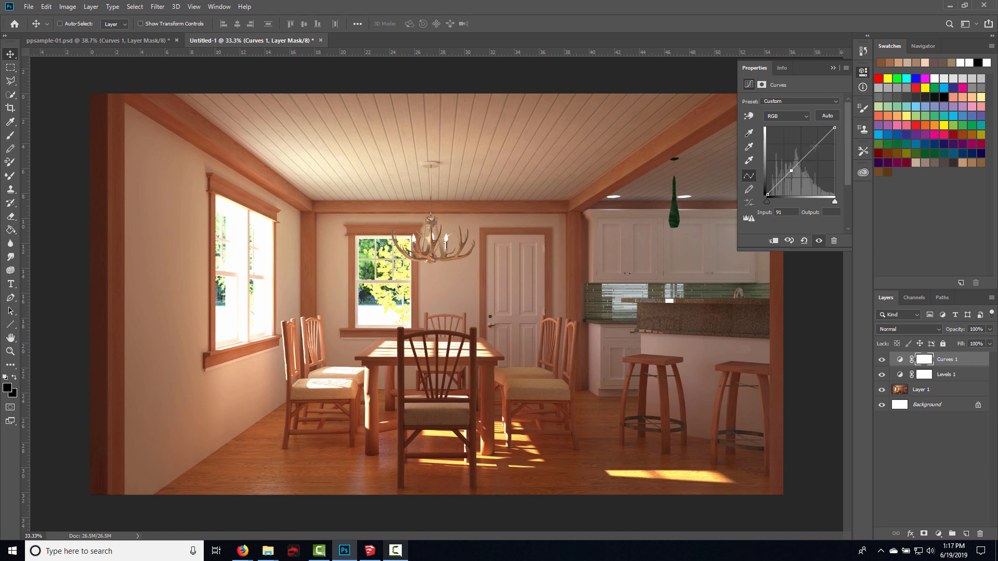
Brighten the highlights slightly by raising a curve point at input 182, and put the curve settings away
click(815, 146)
drag(815, 147, 815, 143)
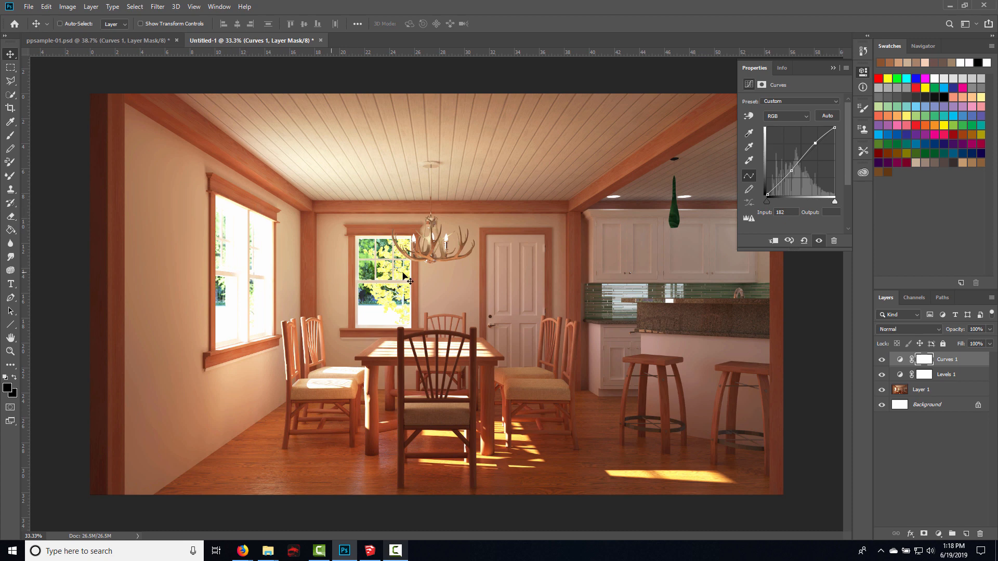
click(862, 73)
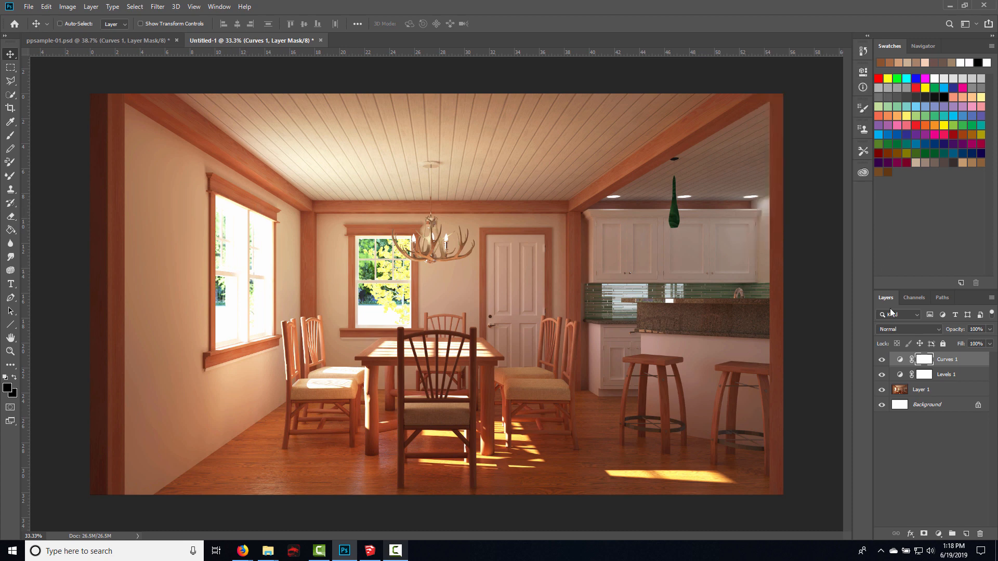
Compare the render with and without the new Curves 1 adjustment
click(882, 360)
click(881, 360)
click(882, 360)
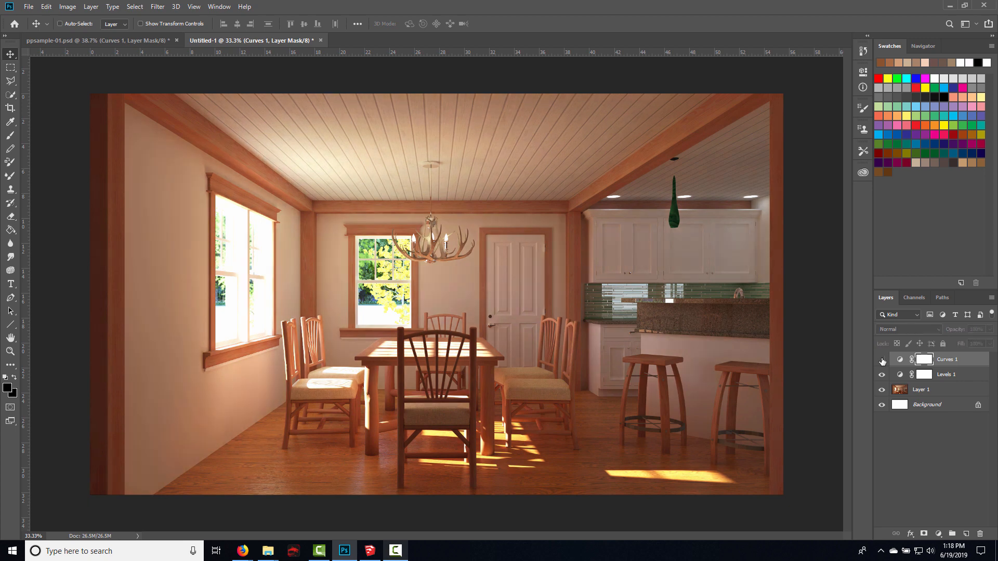
click(883, 361)
click(883, 360)
click(882, 361)
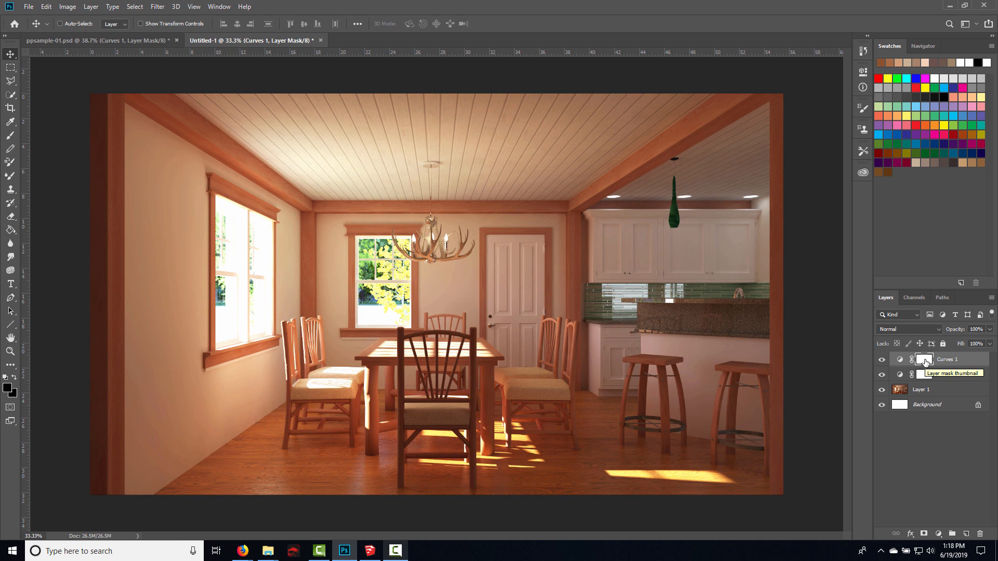
Select the Curves 1 layer mask and get the Brush tool ready with near-black 0b0b0b as the foreground color
click(925, 378)
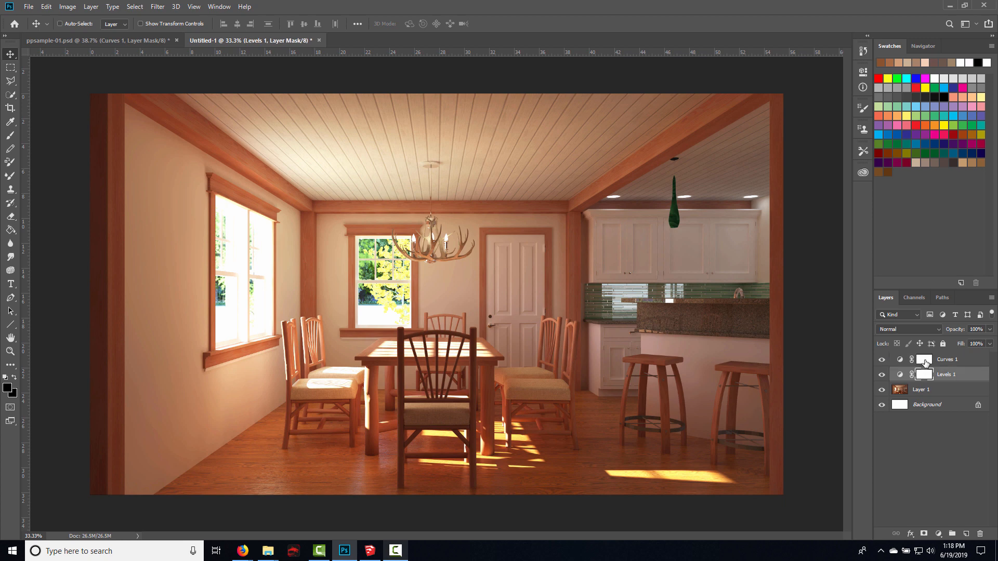
click(925, 363)
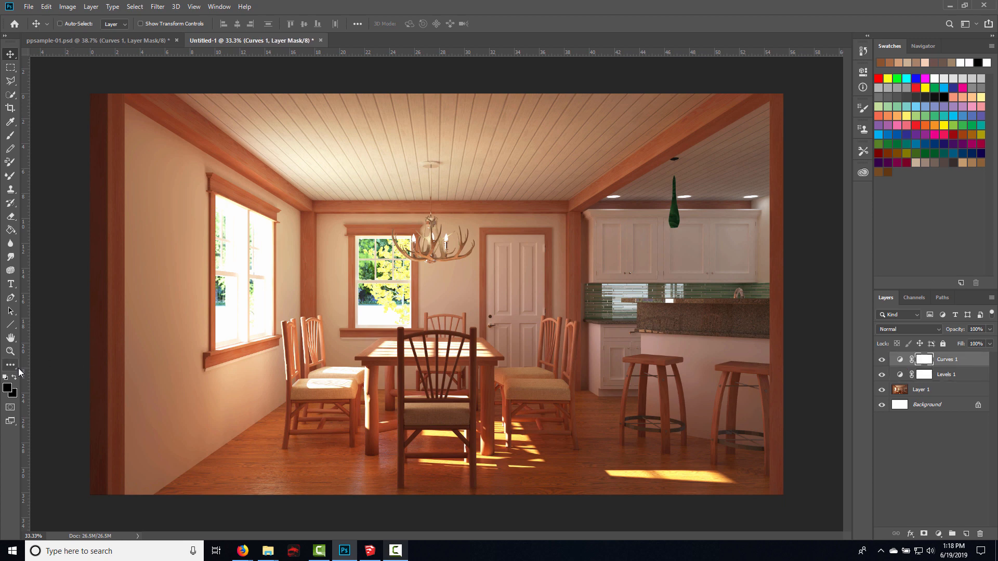
click(8, 389)
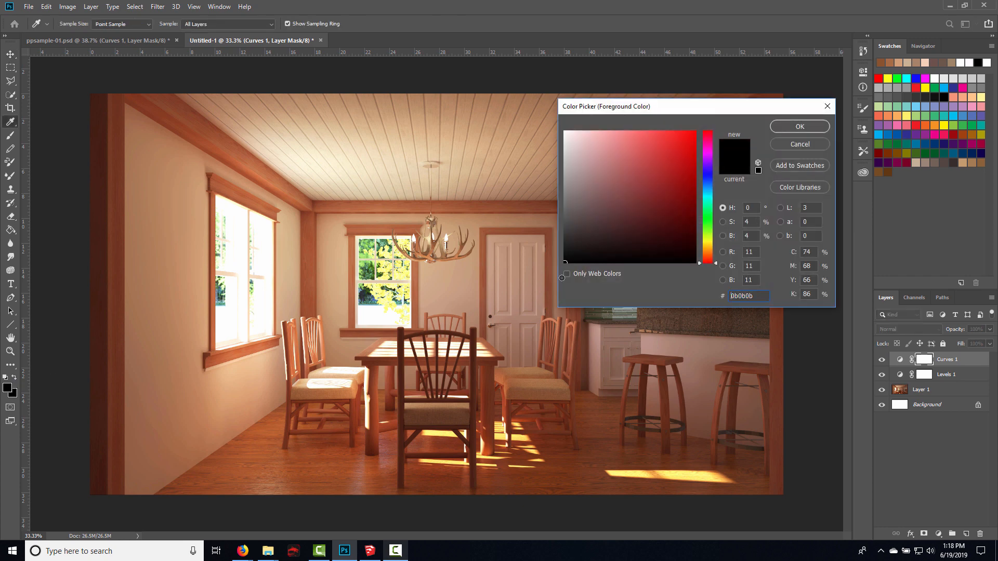
click(815, 127)
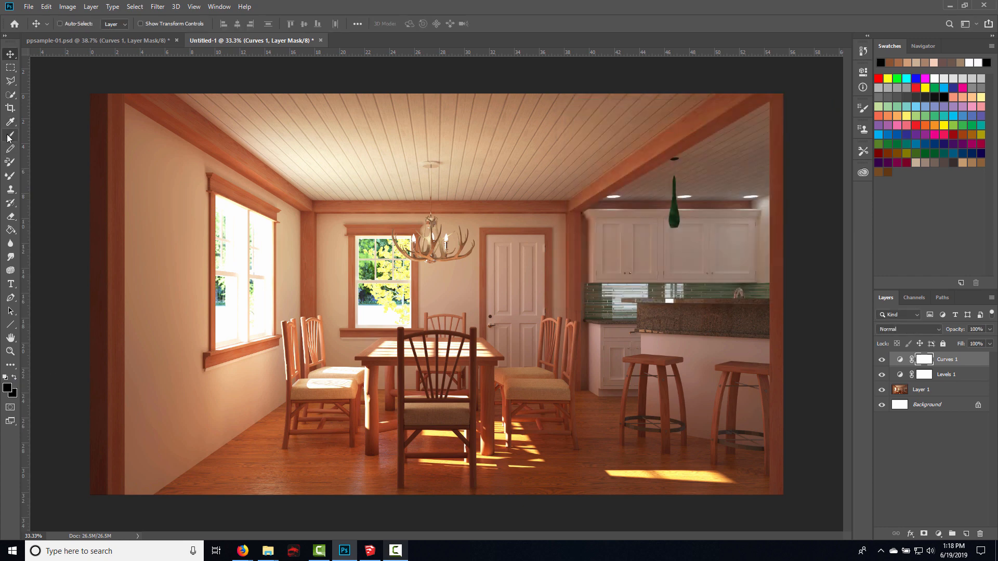
click(10, 135)
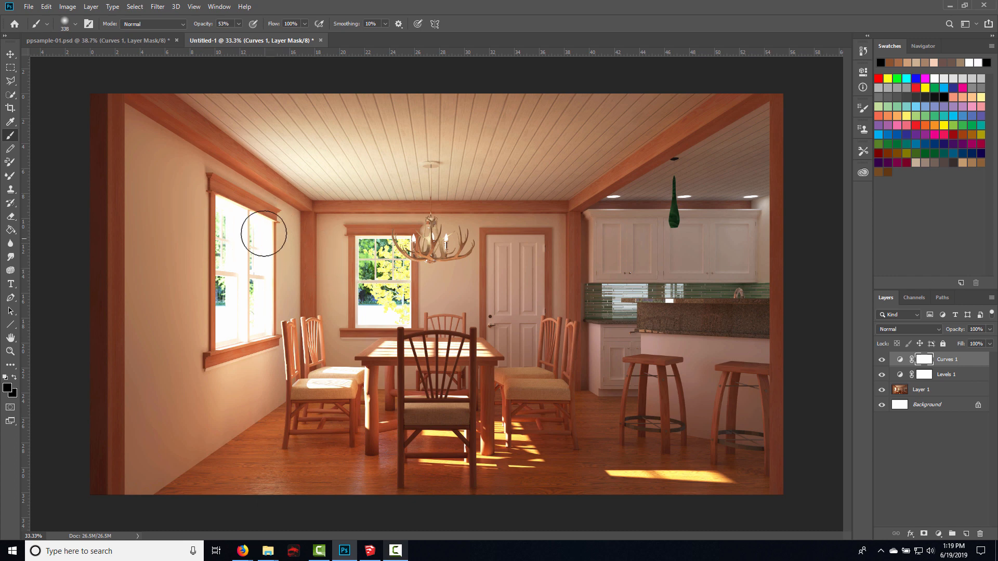
Paint the Curves 1 mask over the left-hand window with a 511 px brush at 0% hardness and 52% opacity
right_click(249, 223)
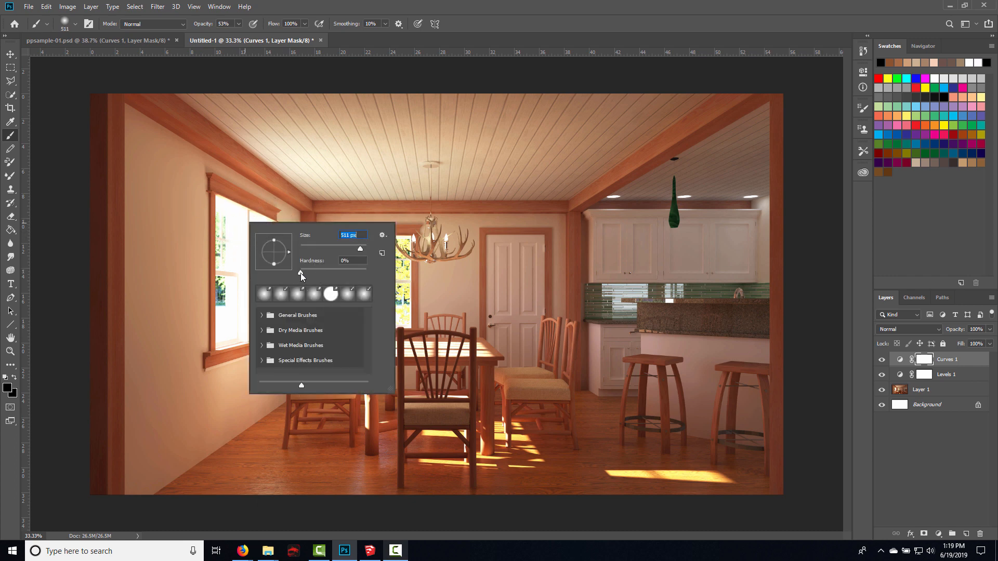
key(Tab)
click(237, 27)
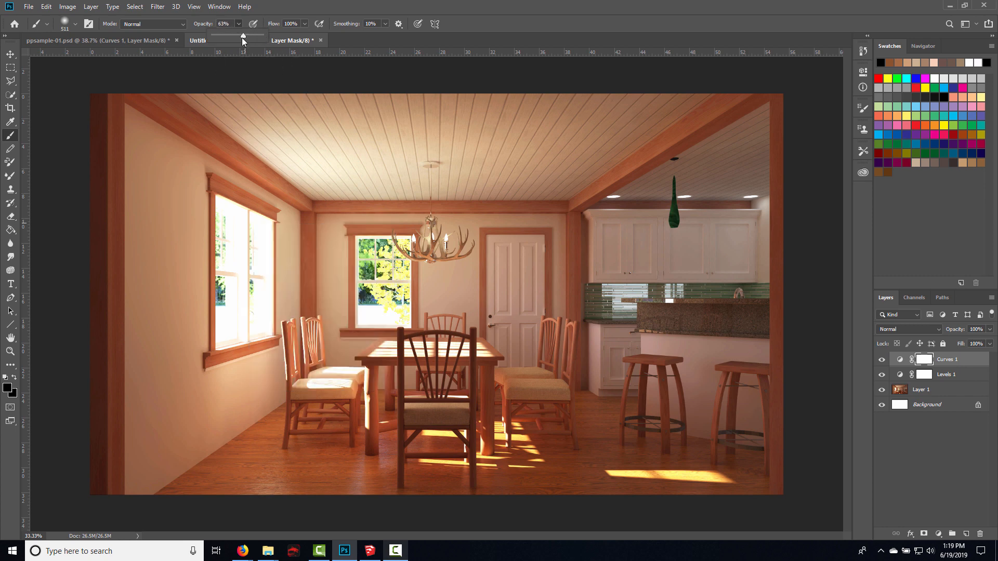
drag(237, 39, 239, 40)
click(241, 212)
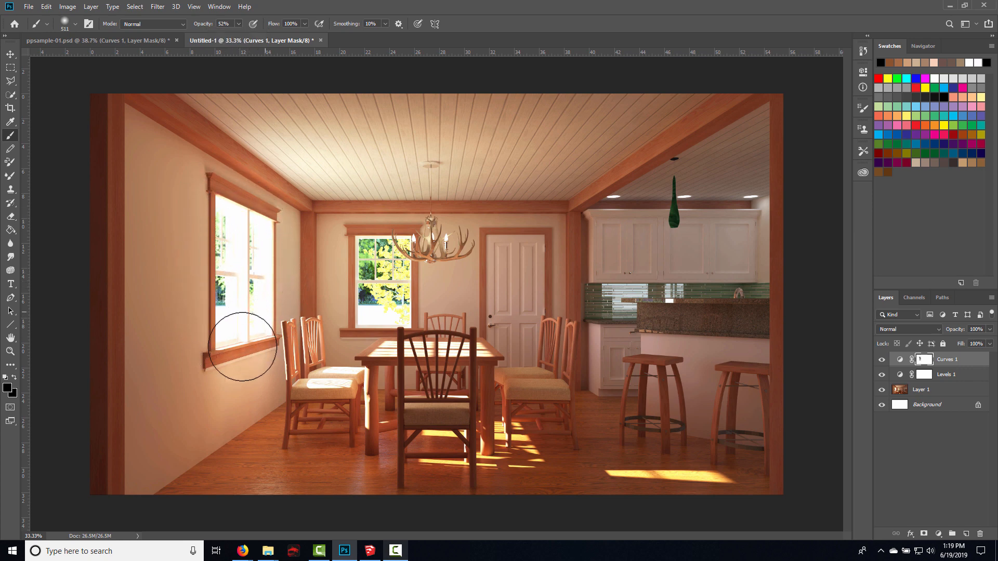
Paint the Levels 1 mask over the left-hand window from top to sill with the same soft brush, redoing the first stroke
click(924, 381)
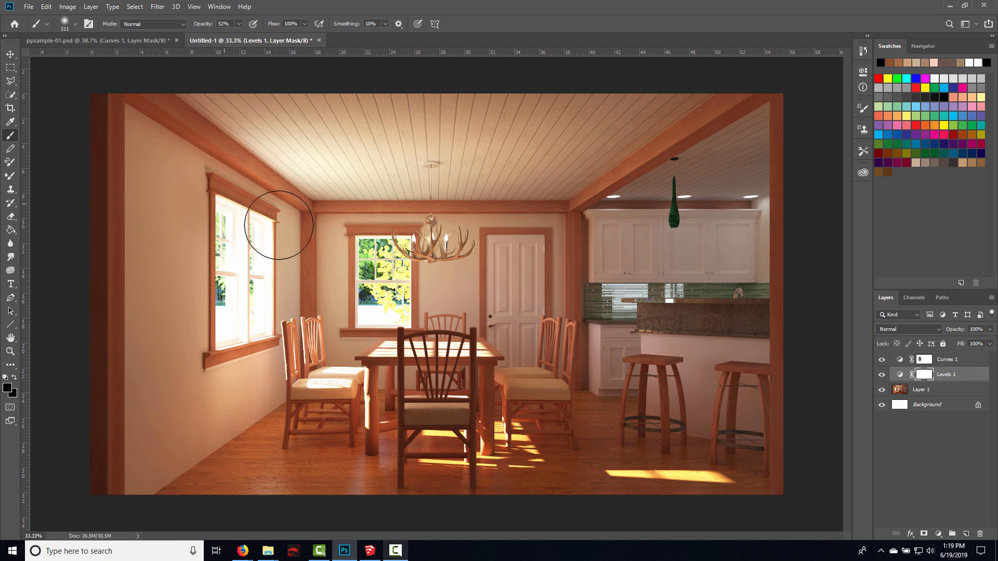
key(z)
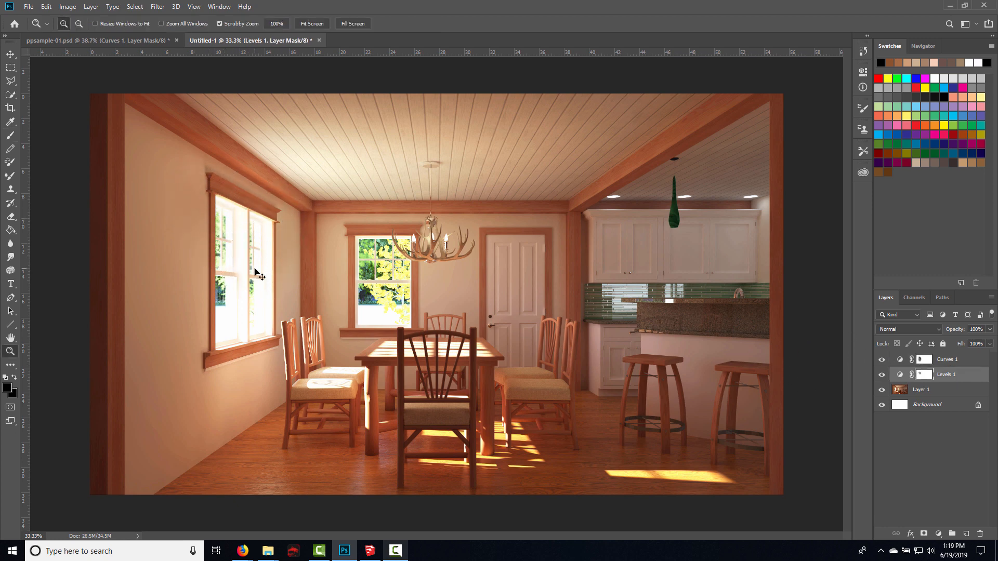
key(ctrl+z)
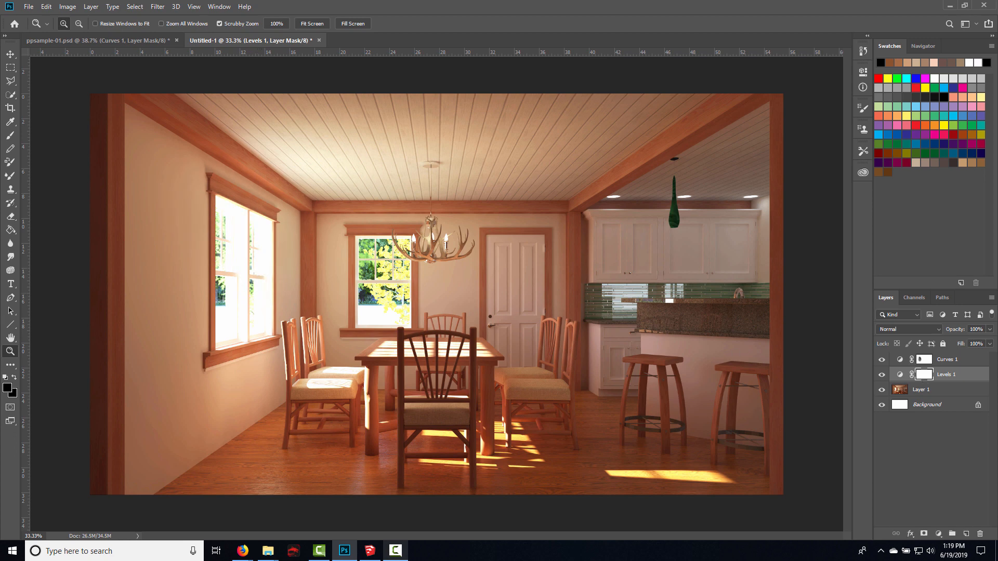
click(10, 135)
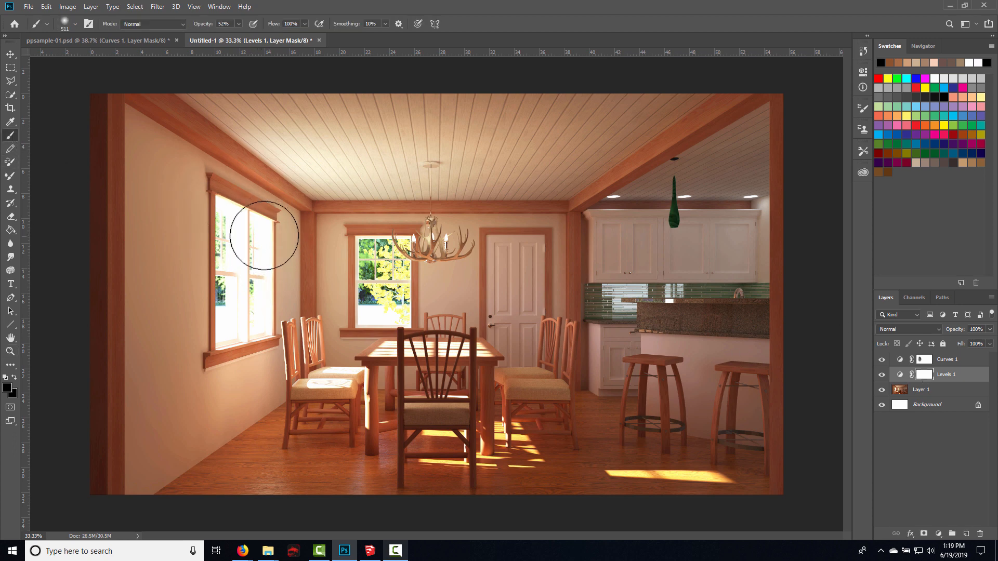
mouse_move(244, 230)
mouse_down()
mouse_move(257, 290)
mouse_move(234, 312)
mouse_move(228, 234)
mouse_move(267, 290)
mouse_move(216, 333)
mouse_move(237, 226)
mouse_move(261, 298)
mouse_move(212, 252)
mouse_move(257, 223)
mouse_move(252, 329)
mouse_move(223, 323)
mouse_move(244, 405)
mouse_move(252, 365)
mouse_up()
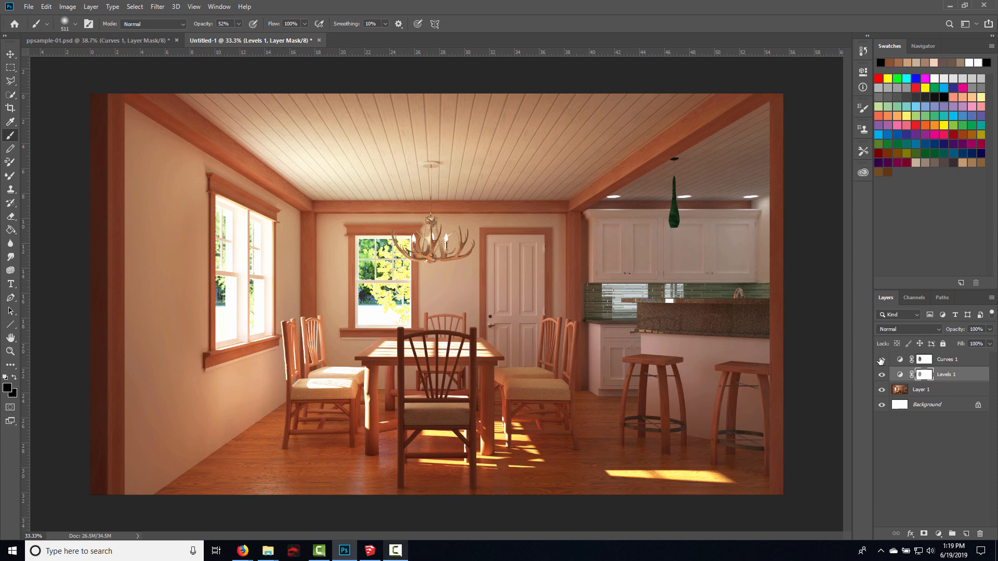
Compare the masked image with the Curves 1 and Levels 1 adjustments switched off and on
click(881, 359)
click(882, 360)
click(881, 375)
click(881, 374)
click(881, 375)
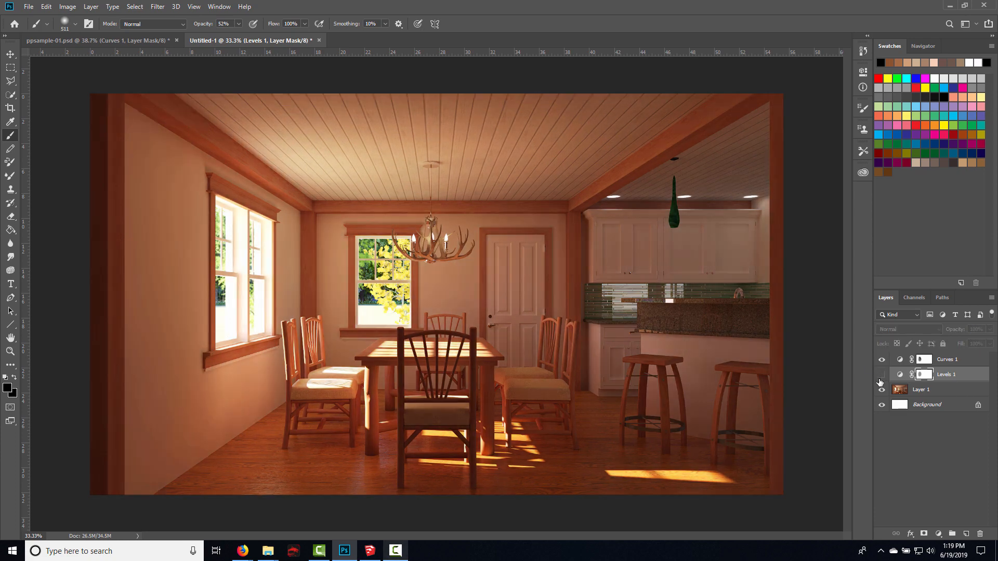
click(881, 378)
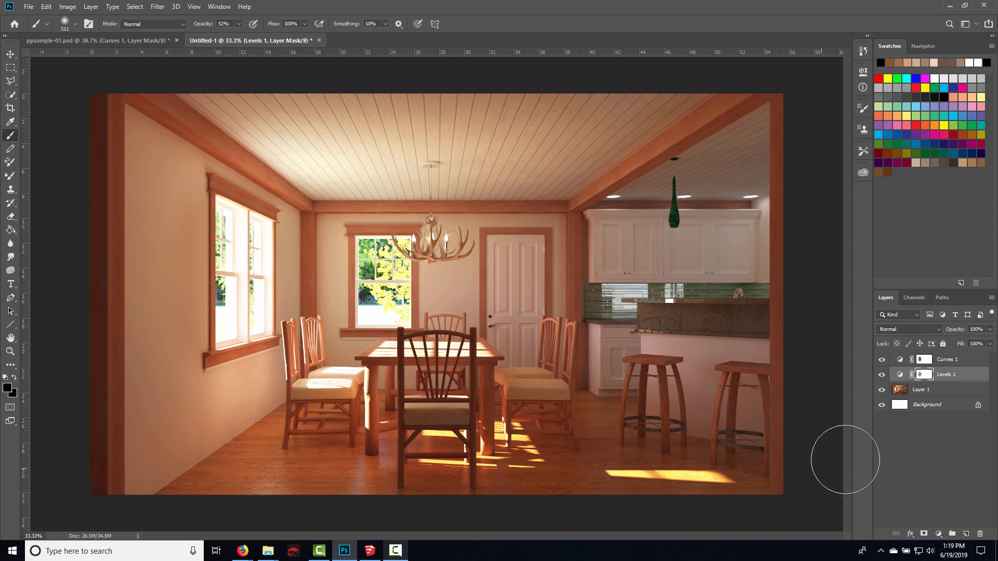
Select the Curves 1 layer in Untitled-1 and return to ppsample-01.psd
click(968, 359)
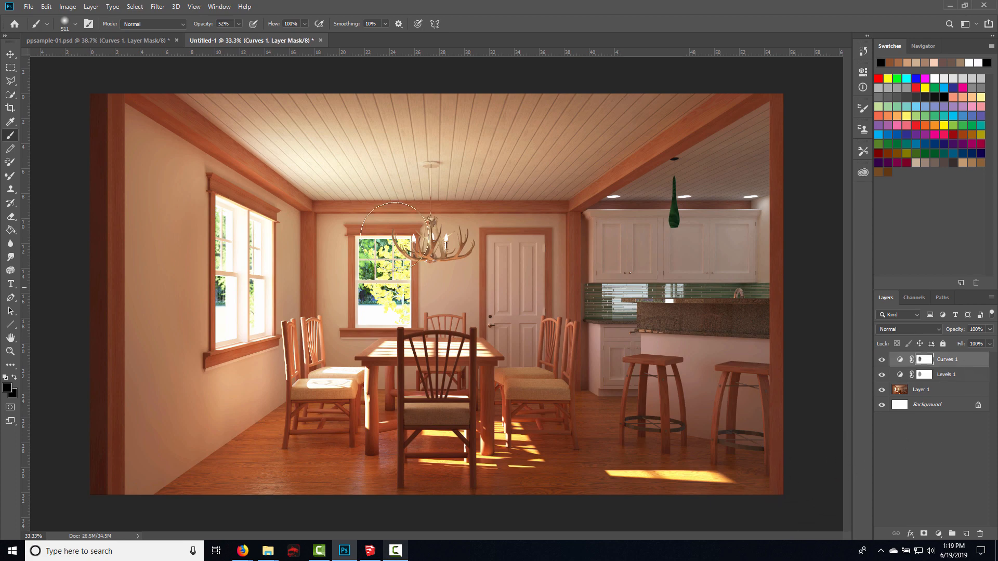
click(117, 42)
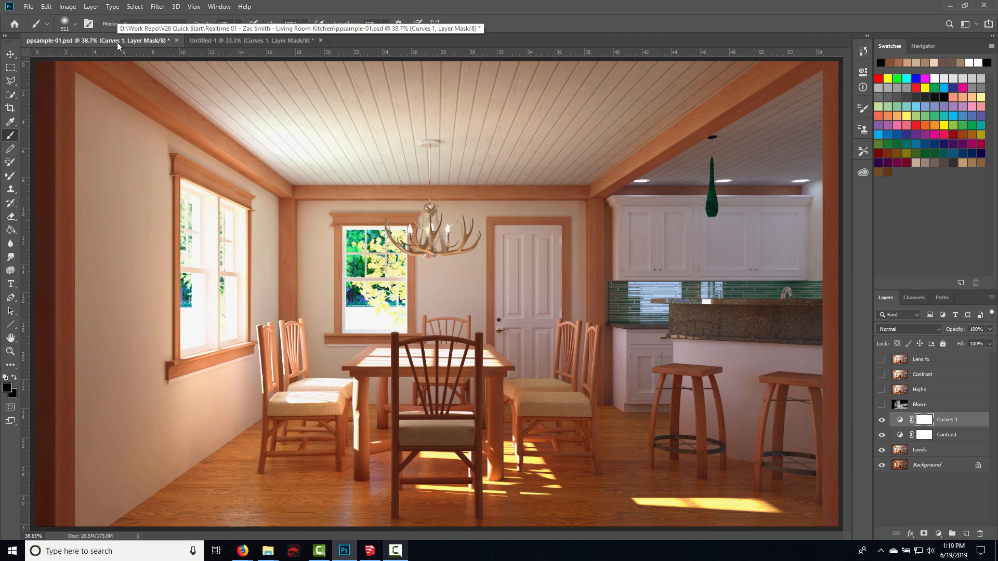
Return to Untitled-1, make a merged copy of the whole image and paste it as a new layer above Curves 1
click(290, 40)
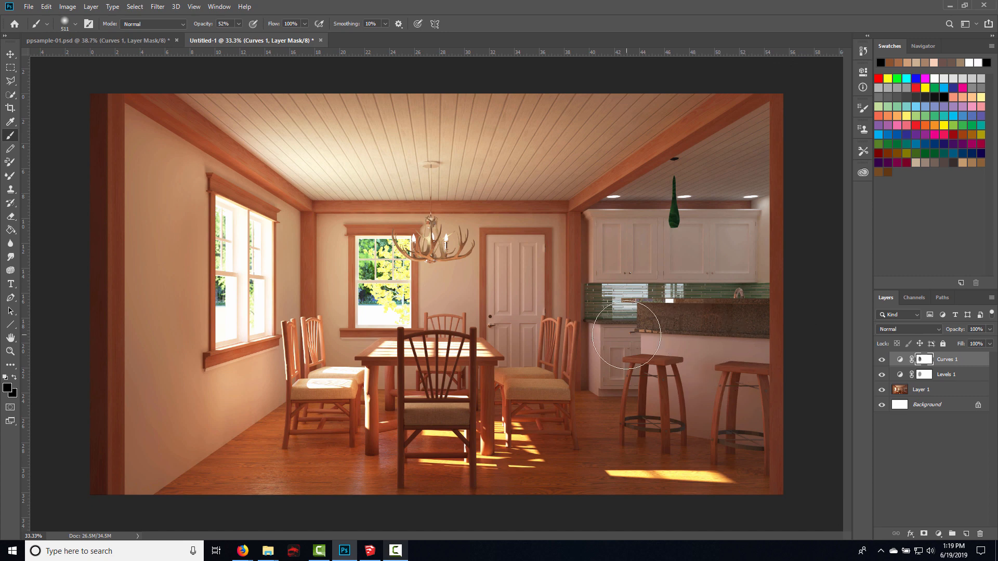
key(ctrl+a)
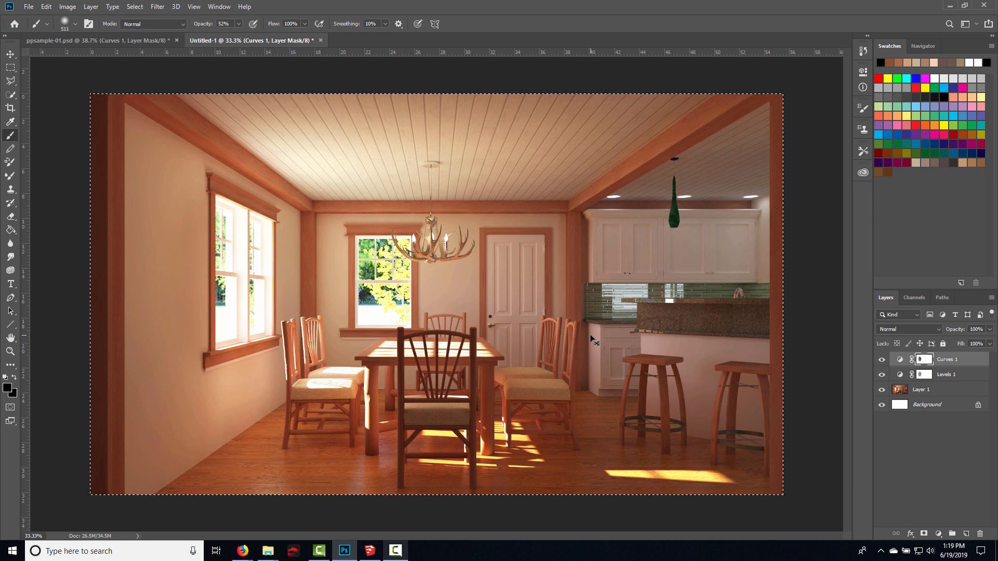
key(ctrl+shift+c)
key(ctrl+v)
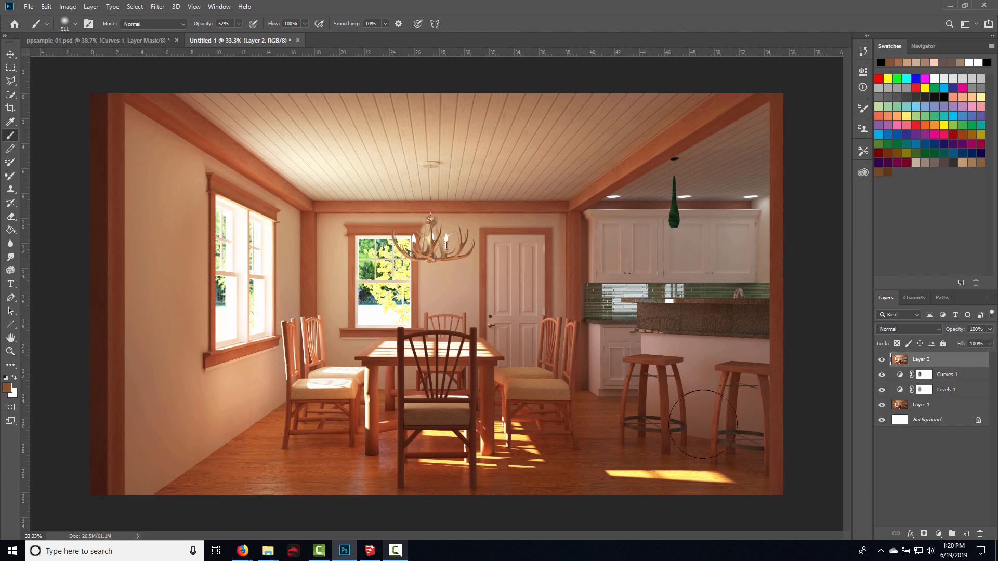
Isolate the highlights on Layer 2 by applying Levels with the black input level set to 229
click(71, 7)
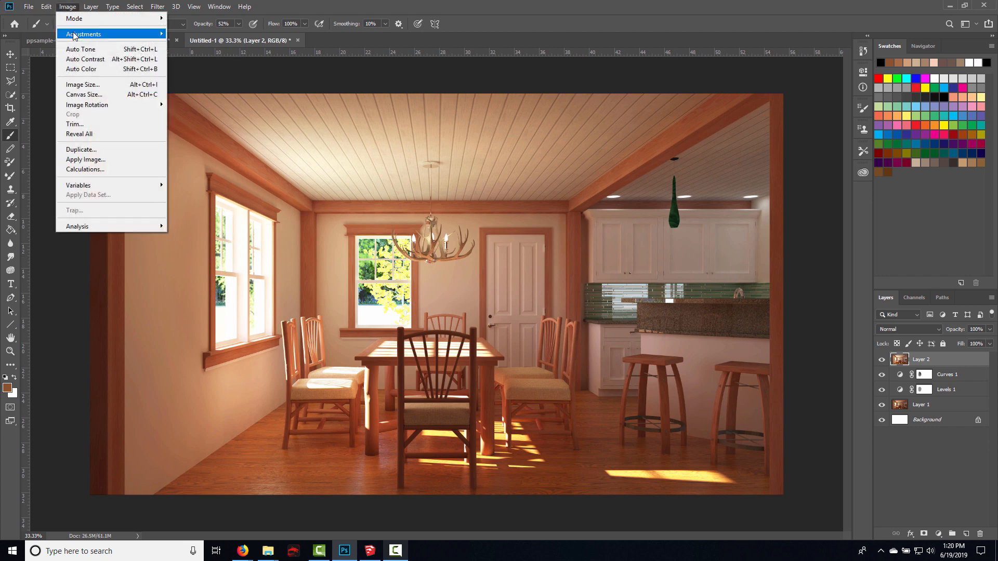
mouse_move(76, 35)
click(217, 45)
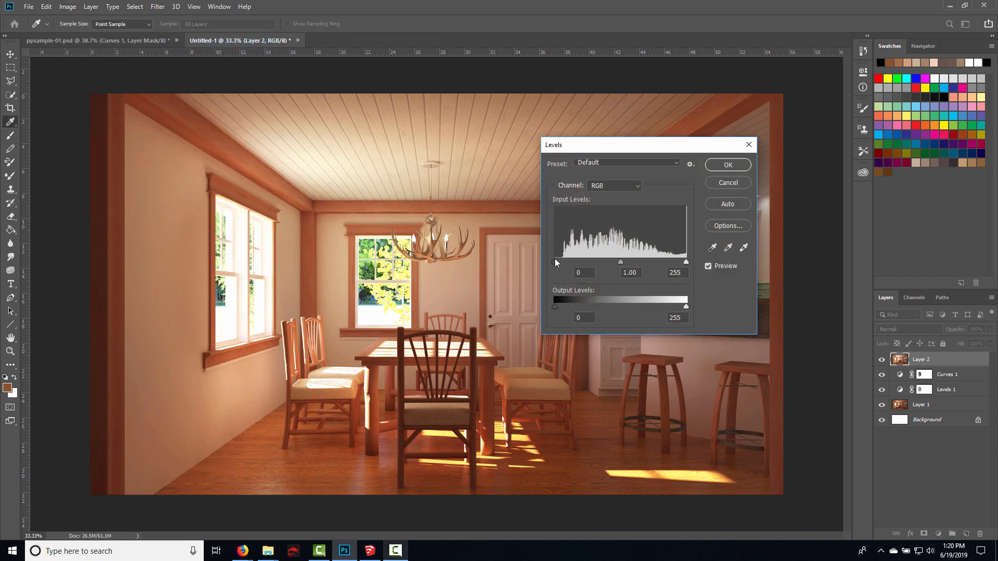
drag(554, 262, 680, 267)
key(Tab)
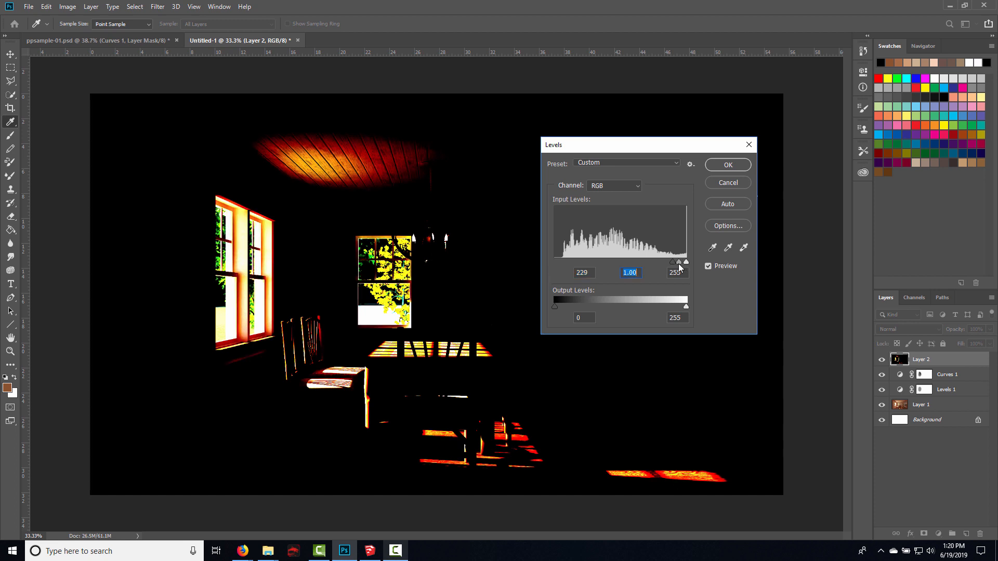
click(715, 166)
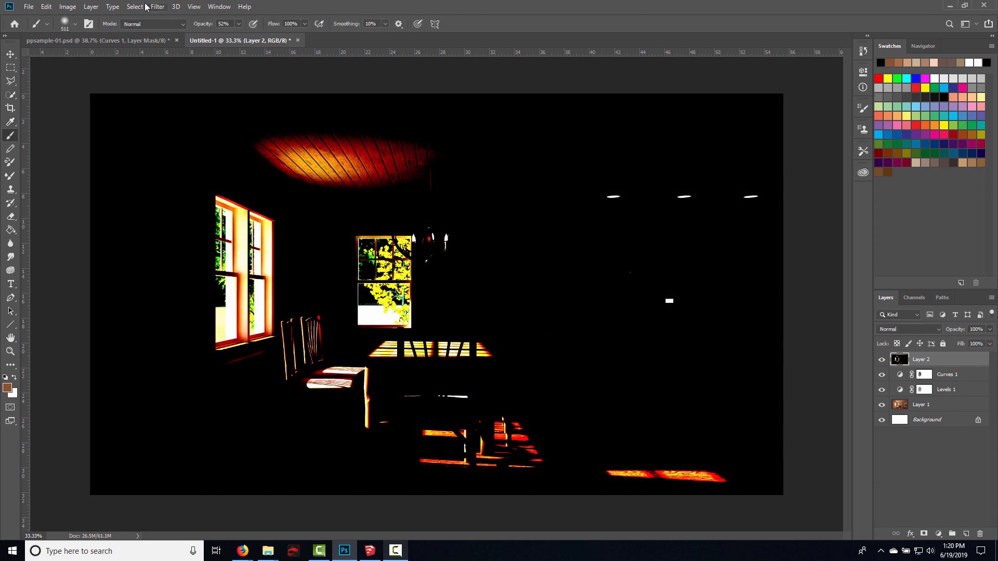
Desaturate Layer 2 with a Hue/Saturation adjustment at Saturation -100 and return to the Brush tool
click(68, 7)
mouse_move(94, 34)
click(223, 89)
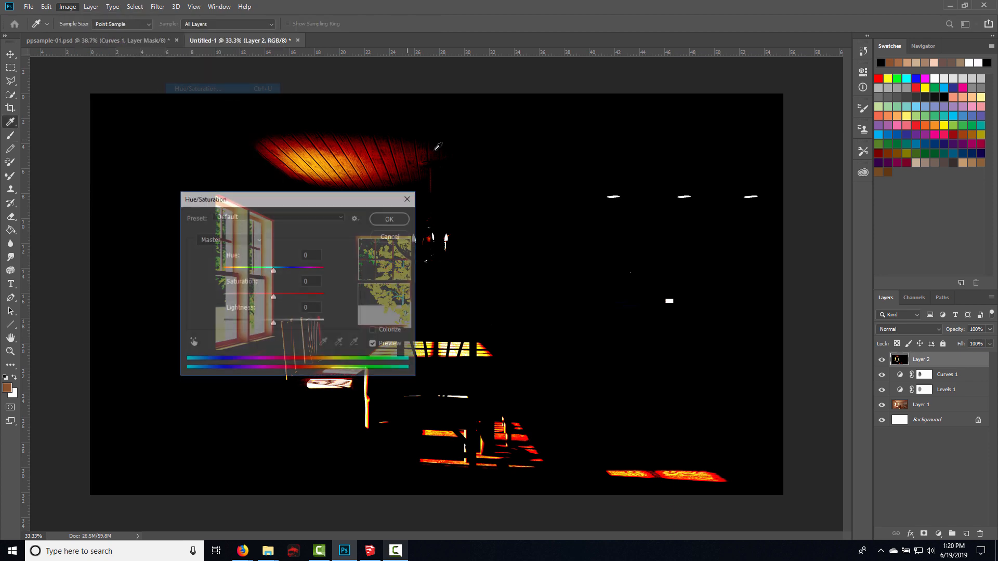
drag(313, 207, 679, 192)
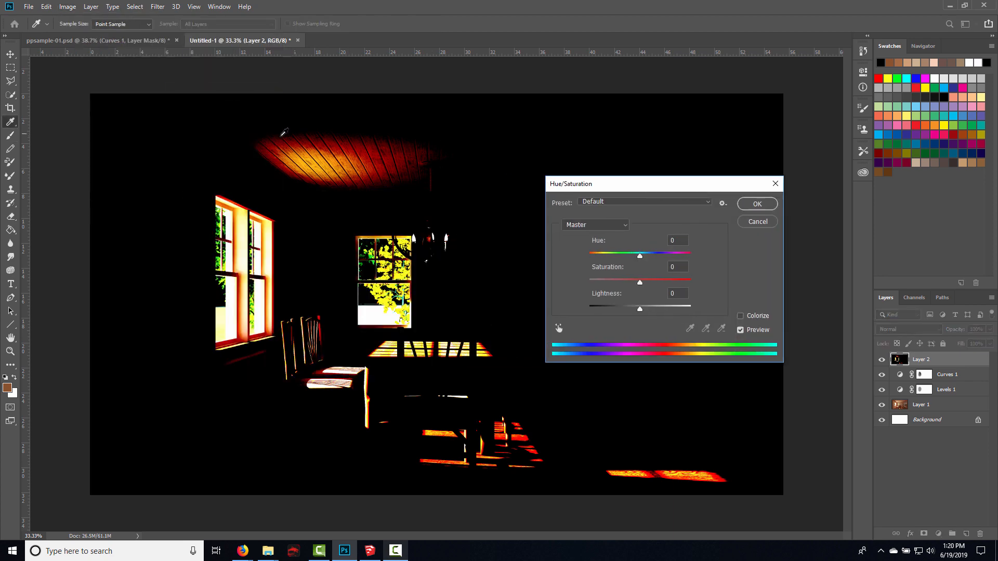
drag(644, 282, 529, 281)
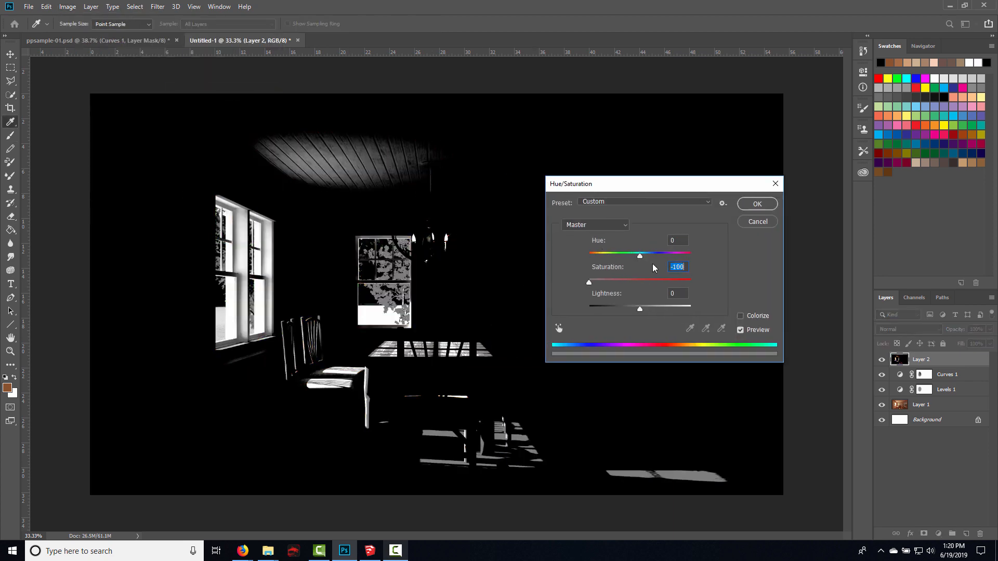
click(757, 203)
key(b)
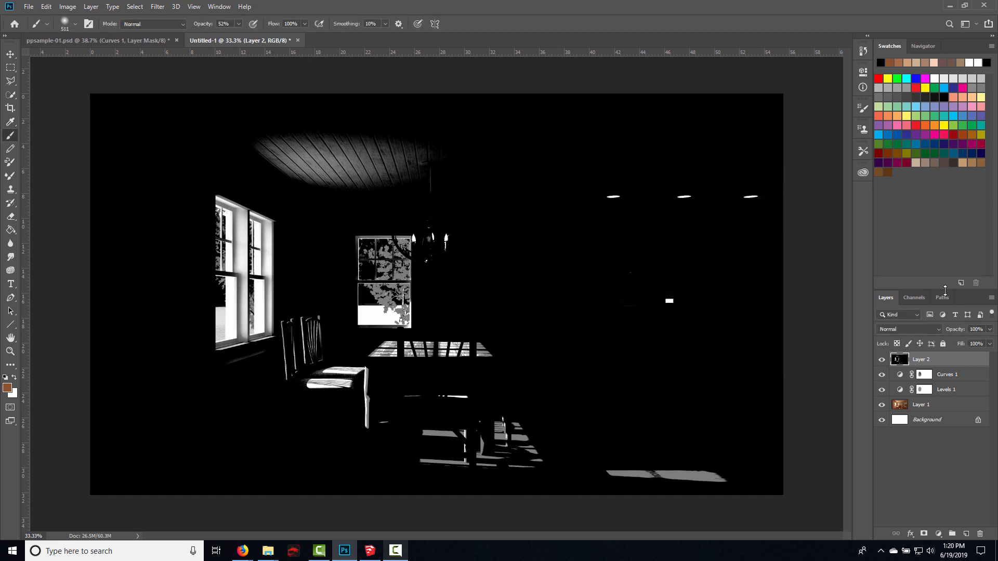
Set Layer 2's blend mode to Screen and compare the image with the layer hidden and shown
click(899, 331)
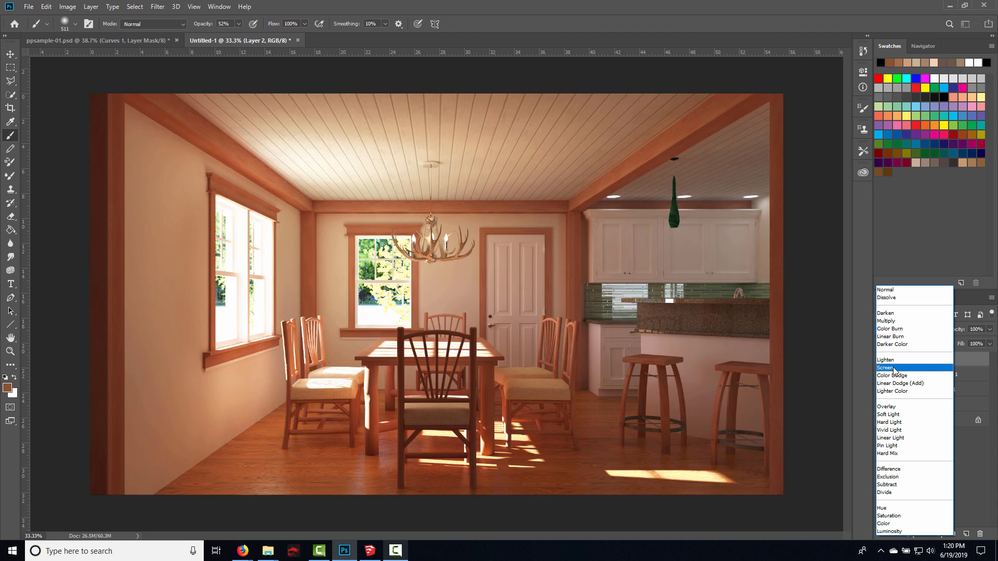
click(895, 364)
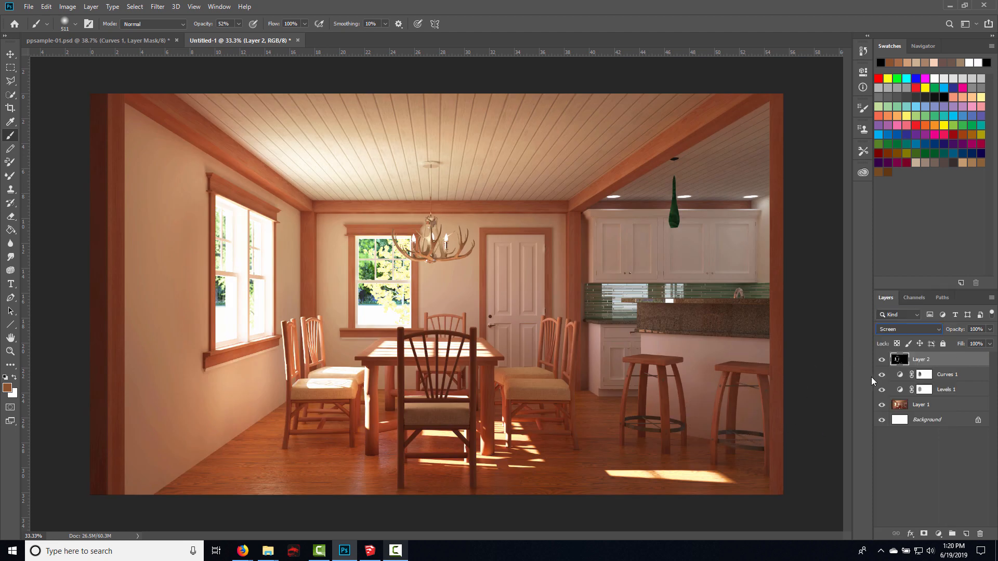
click(881, 360)
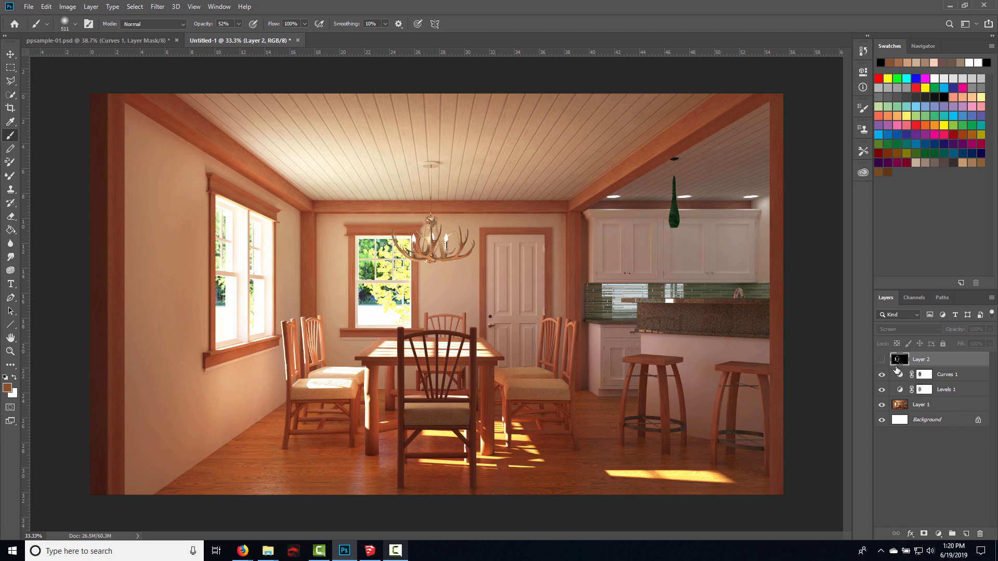
click(882, 359)
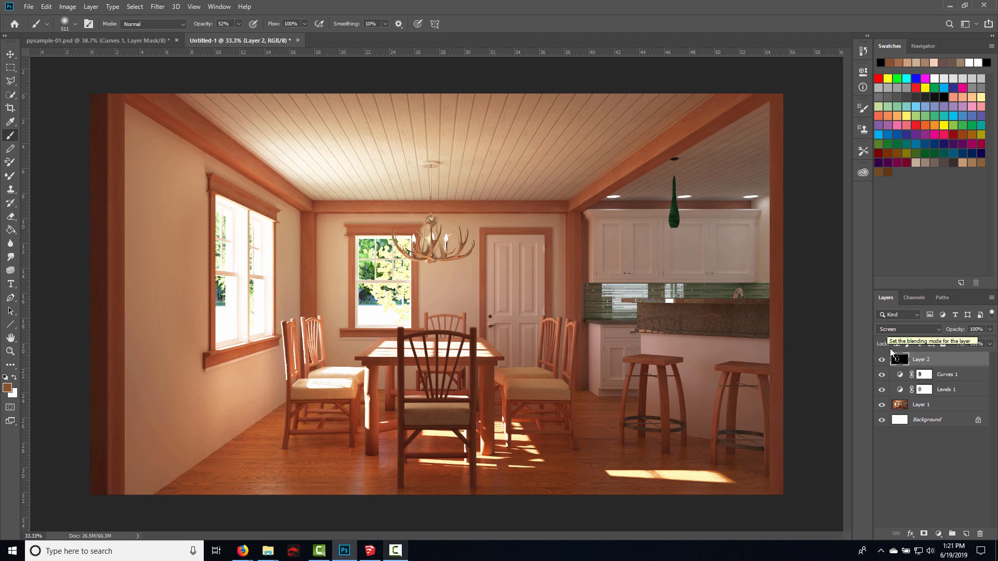
click(883, 360)
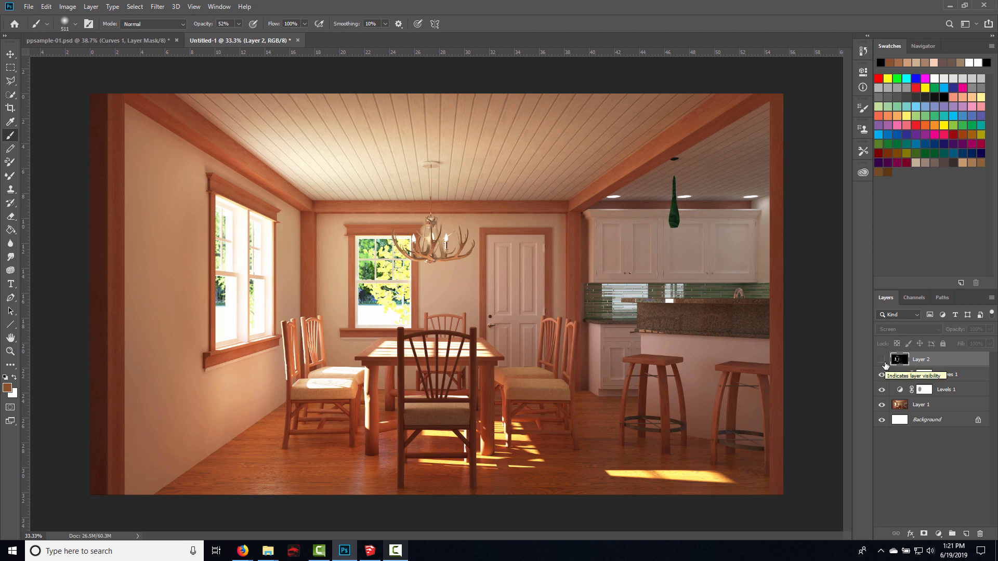
click(884, 361)
click(884, 361)
click(907, 315)
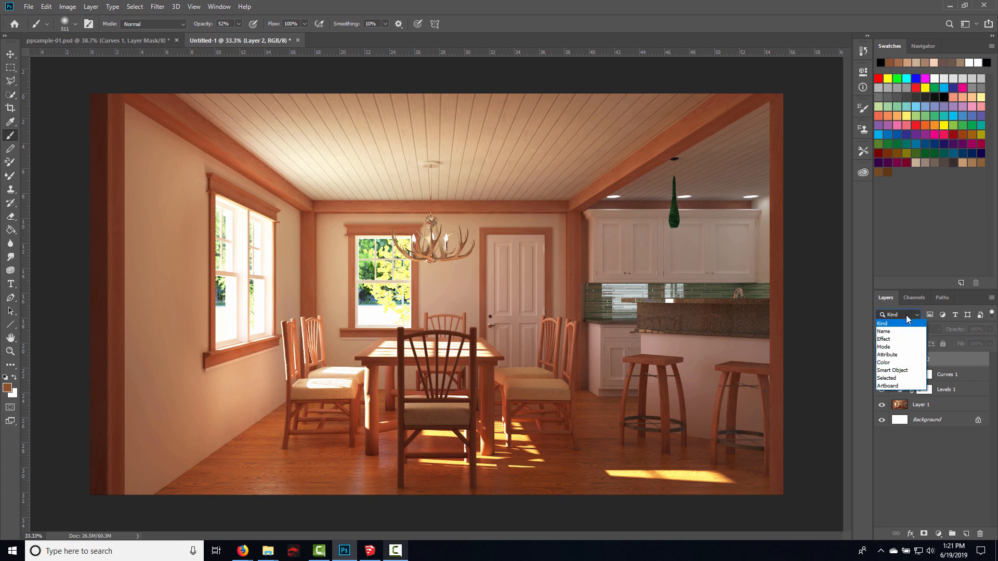
click(907, 315)
click(882, 359)
Preview Layer 2 in Normal blend mode and return it to Screen
click(895, 330)
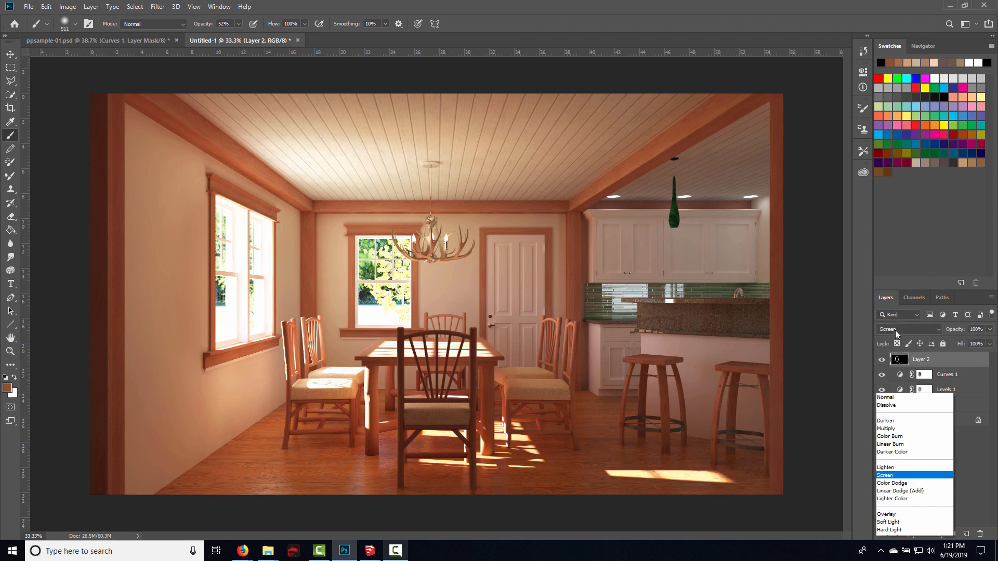
click(892, 290)
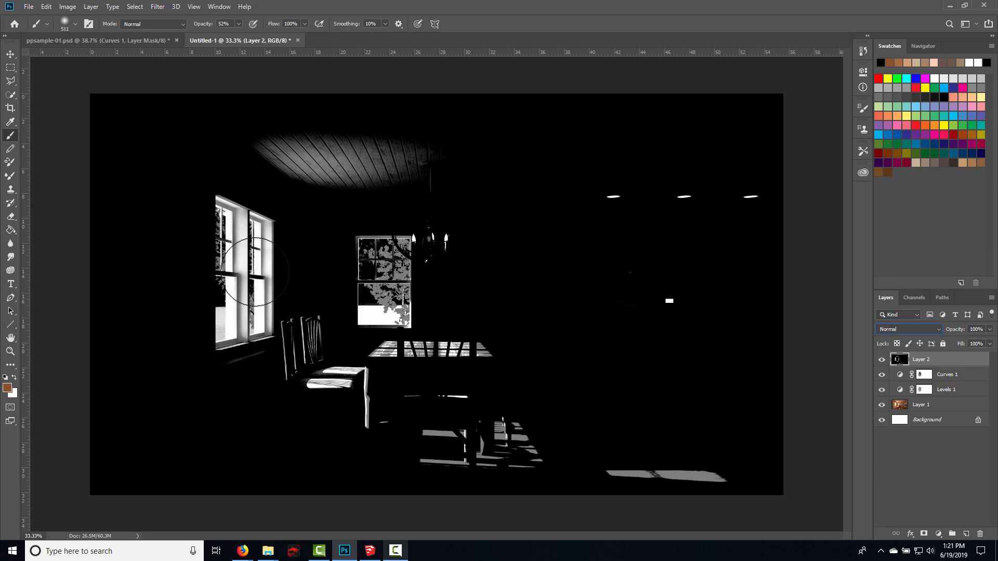
click(907, 330)
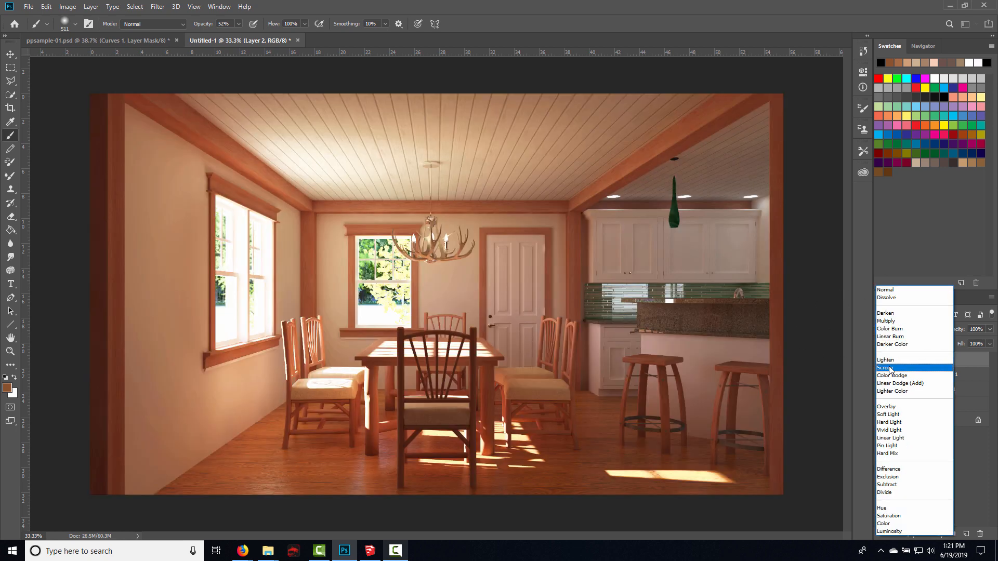
click(890, 369)
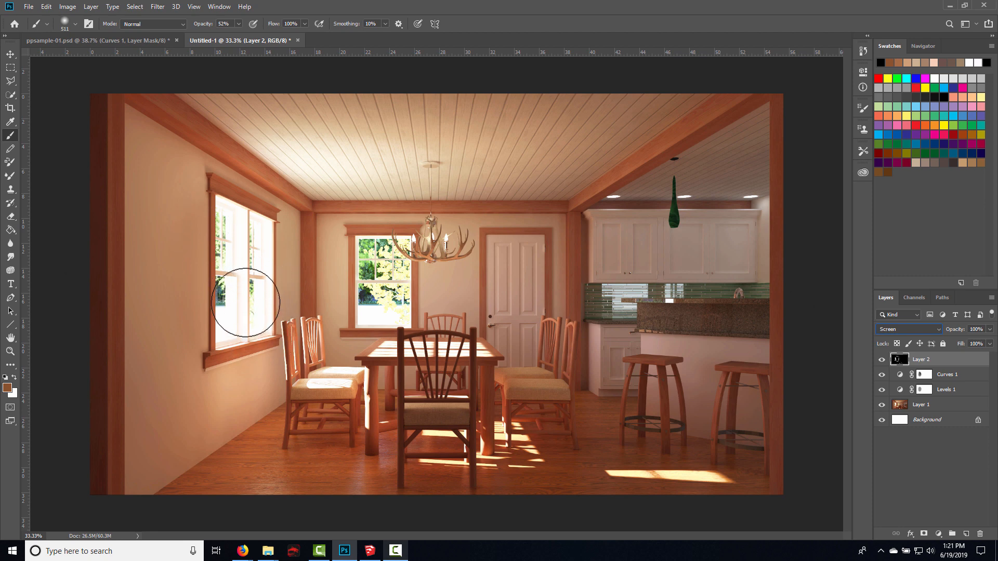
Apply a Gaussian Blur with a radius of about 20.8 pixels to Layer 2
click(157, 6)
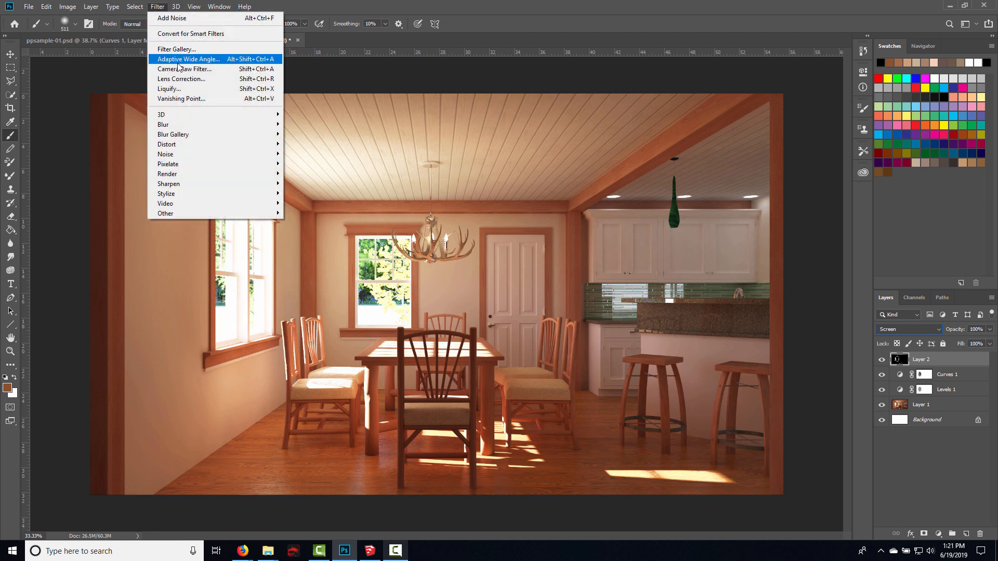
mouse_move(175, 125)
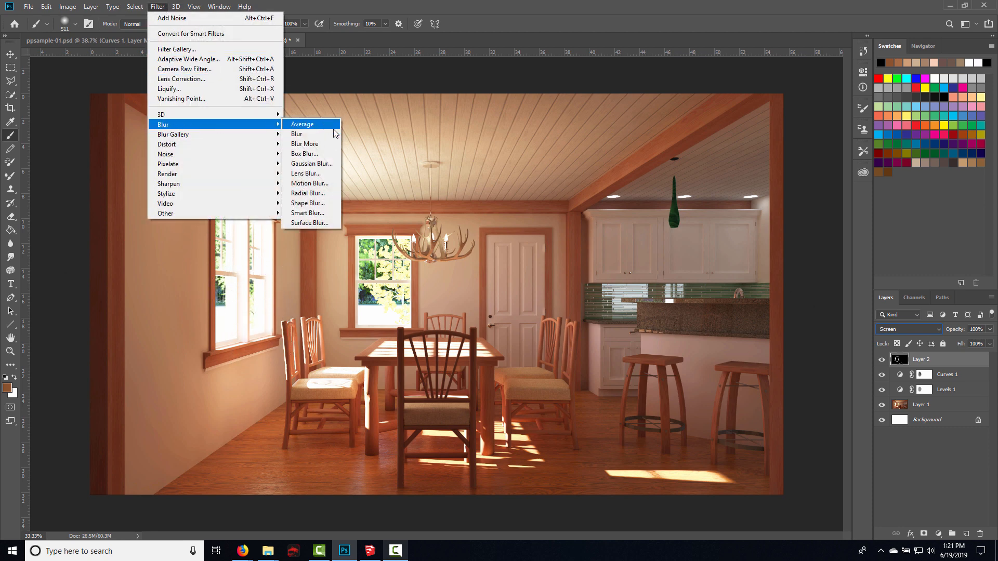
click(330, 163)
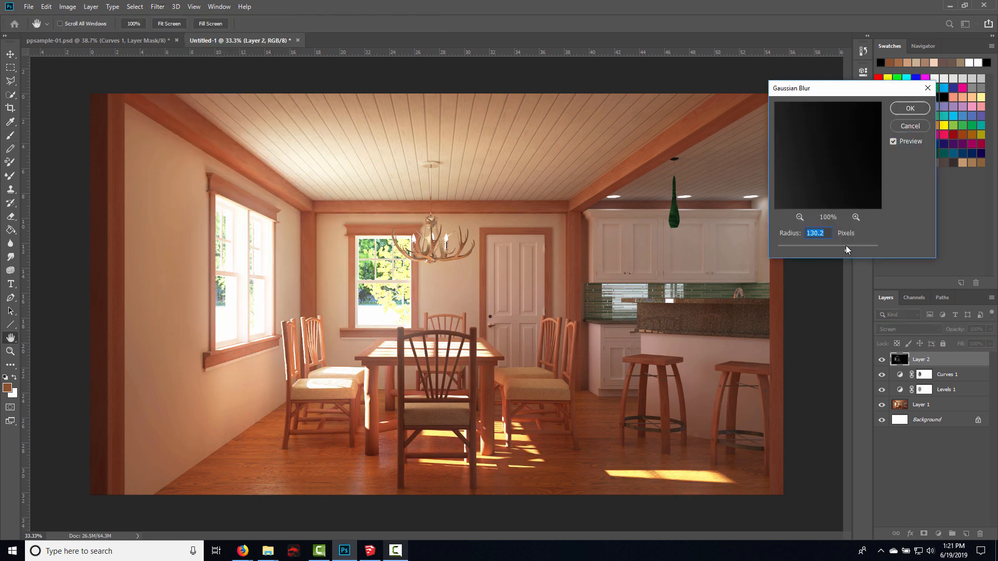
click(778, 251)
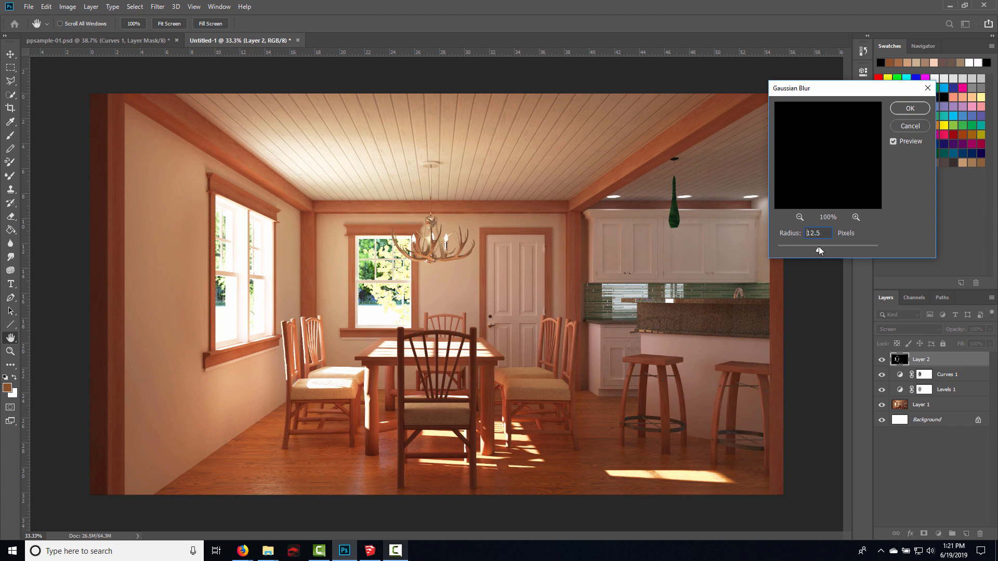
drag(818, 246, 781, 251)
drag(809, 249, 826, 252)
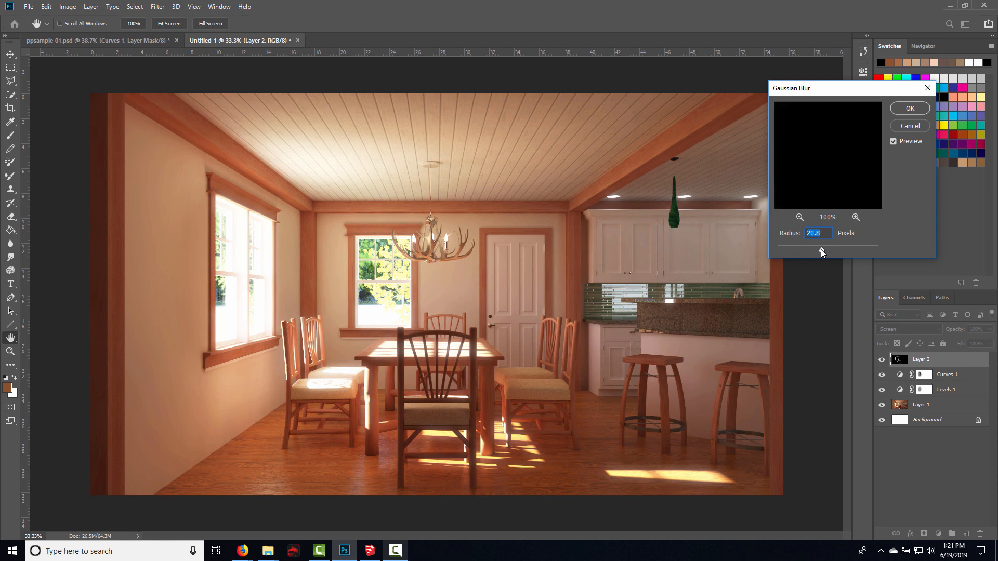
click(910, 110)
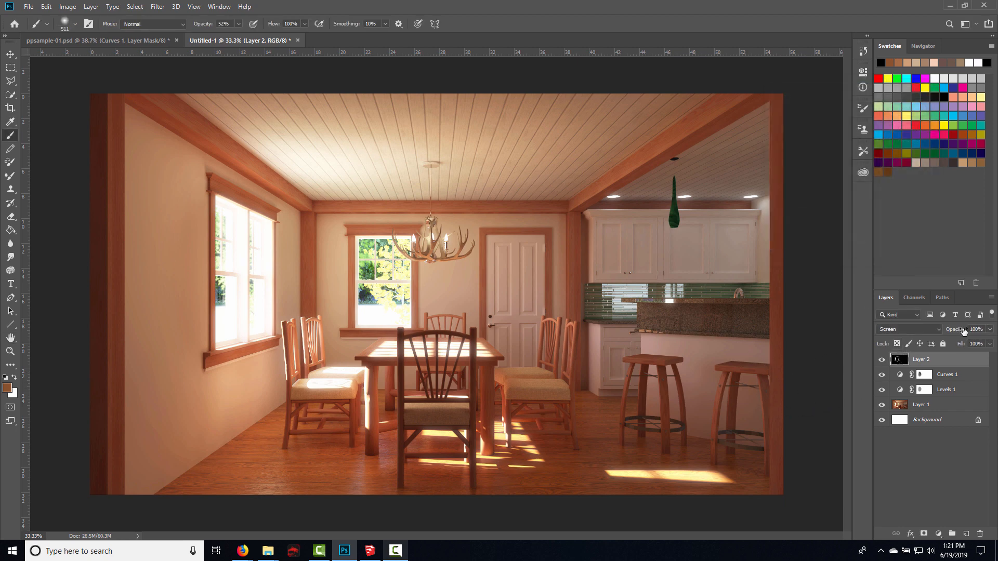
Lower Layer 2's opacity to 29% and compare the bloom effect with the layer hidden and shown
click(989, 330)
drag(962, 341, 928, 347)
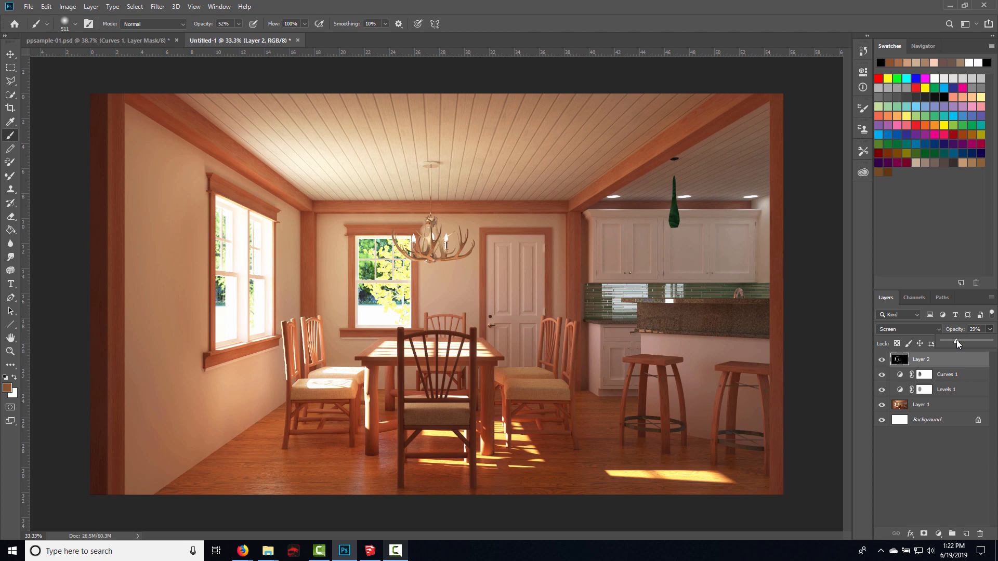
click(881, 363)
click(881, 363)
click(882, 363)
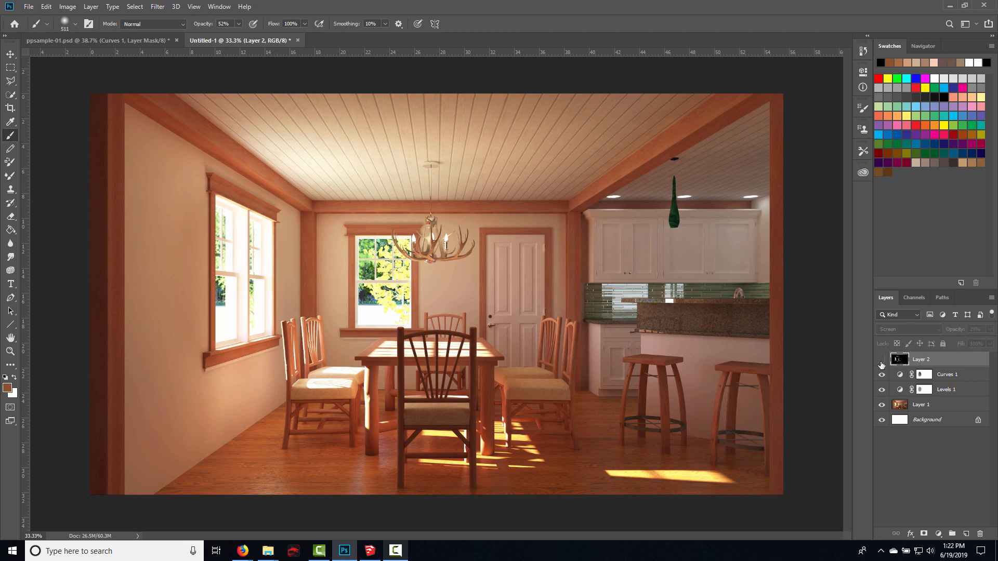
click(881, 363)
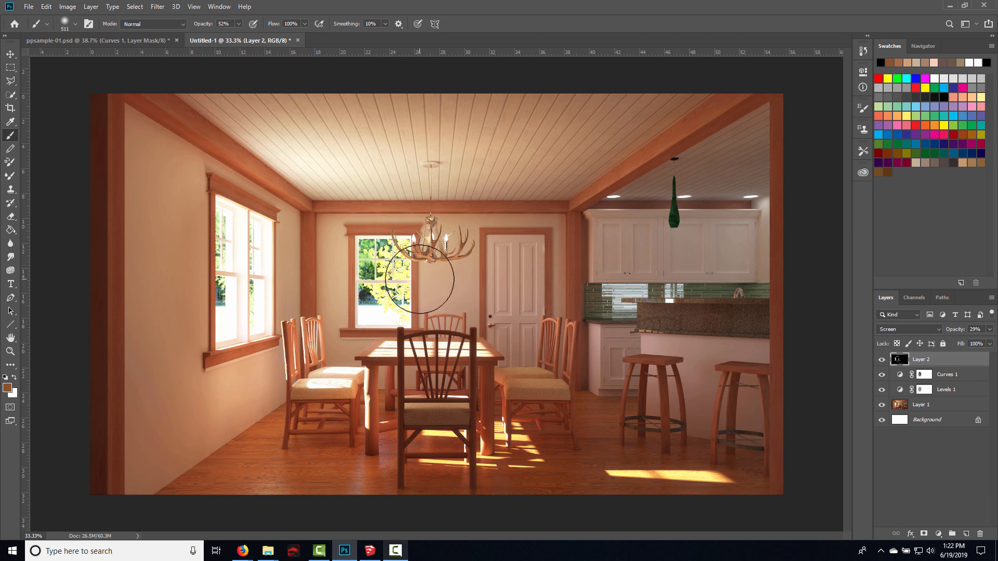
Switch to ppsample-01.psd and turn on the Bloom layer, comparing the image with and without it
click(150, 41)
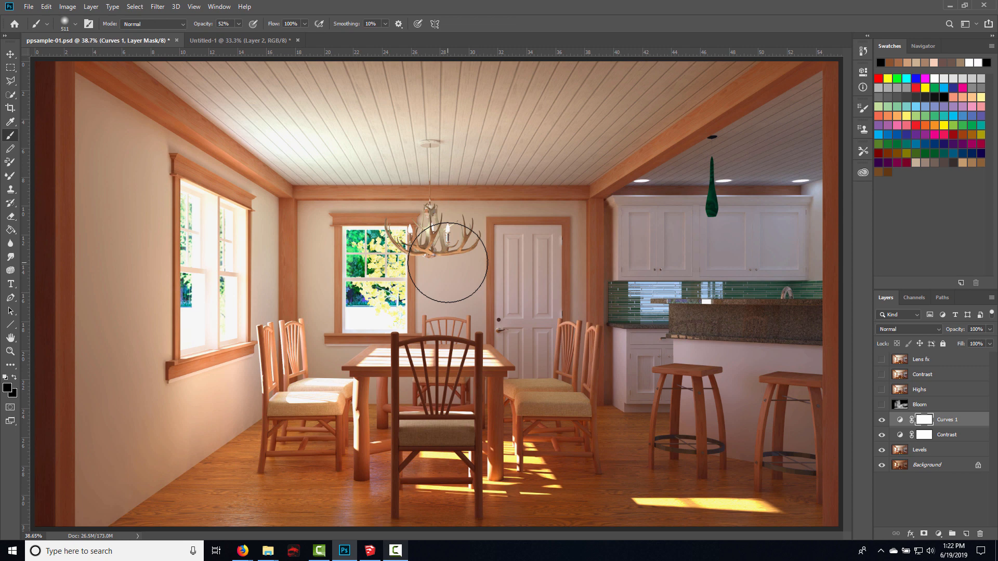
click(883, 406)
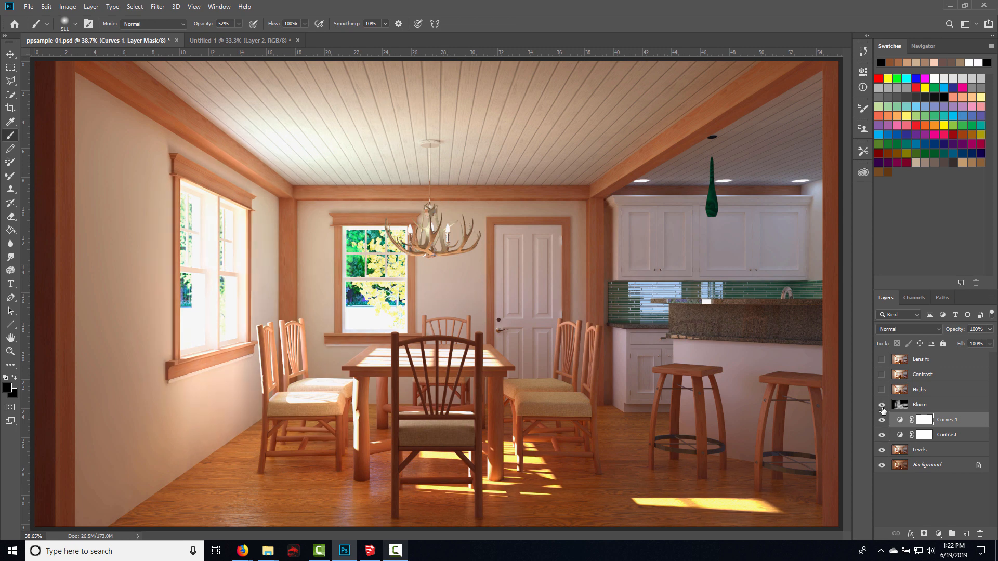
click(883, 406)
click(882, 407)
click(882, 406)
click(883, 407)
Select the Highs layer and compare the image with the layer hidden and shown
click(882, 390)
click(882, 390)
click(882, 390)
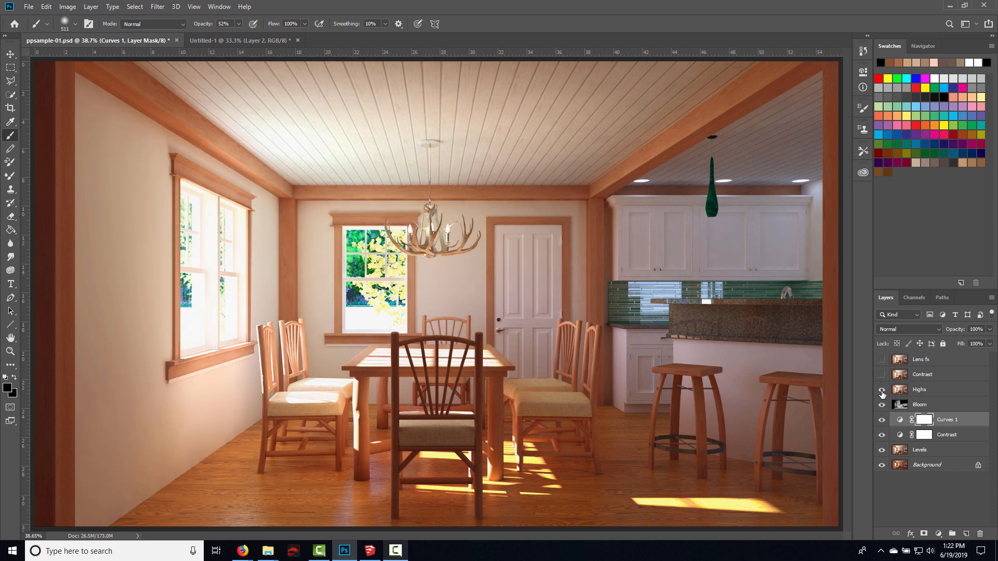
click(882, 390)
click(883, 390)
click(883, 390)
click(883, 391)
click(920, 394)
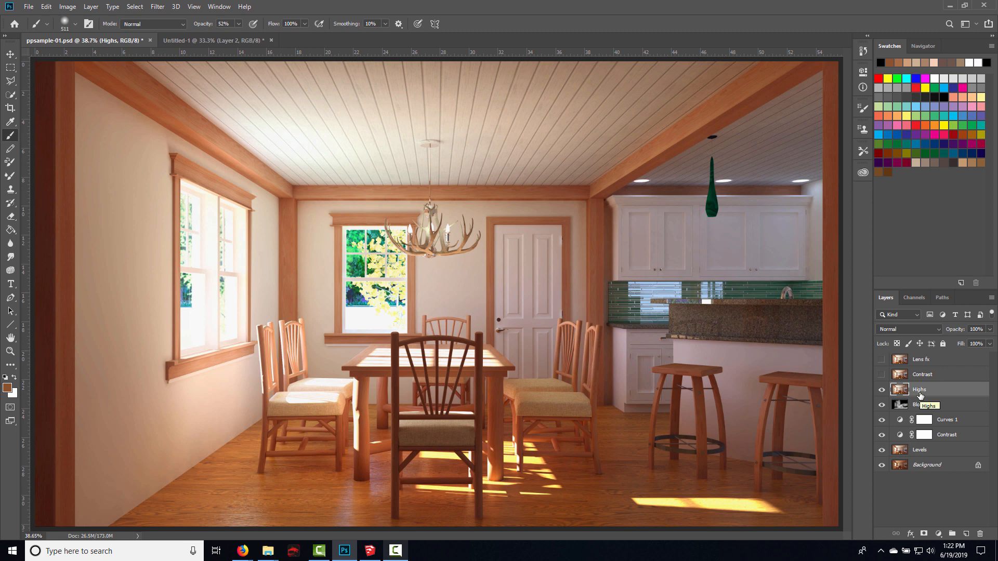
click(883, 390)
click(883, 390)
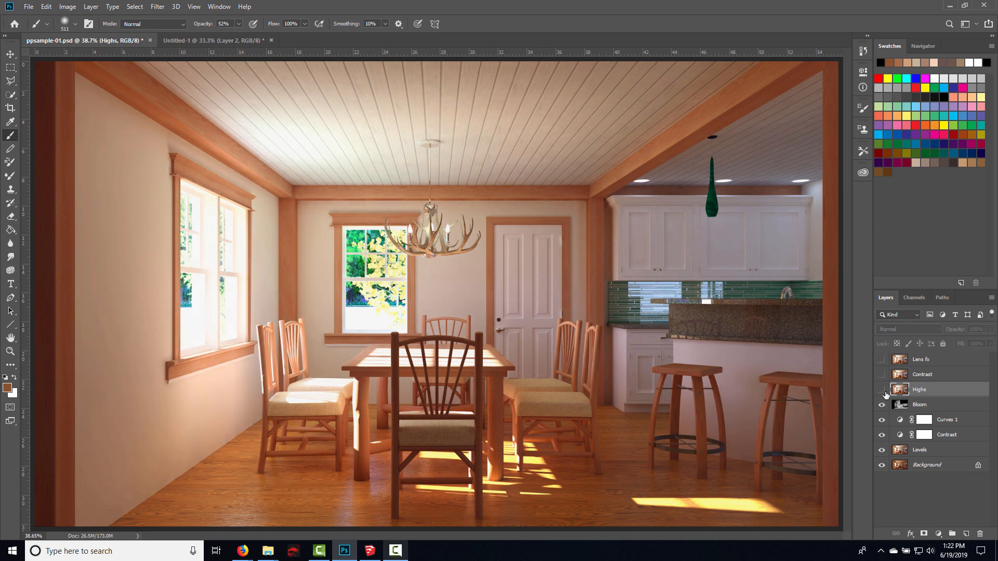
Compare the image repeatedly with the Highs layer hidden and shown, leaving the layer visible
click(883, 391)
click(883, 391)
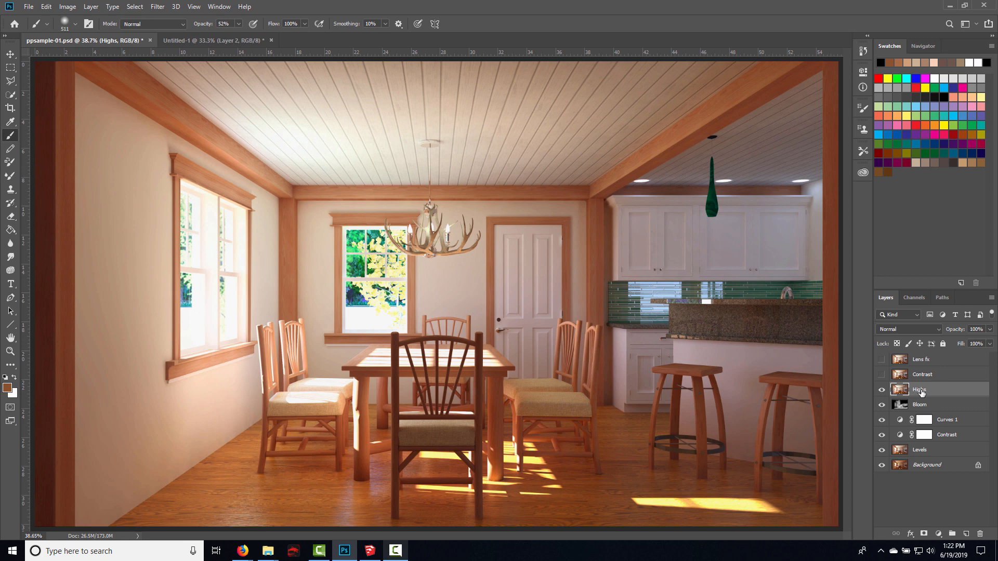
click(882, 390)
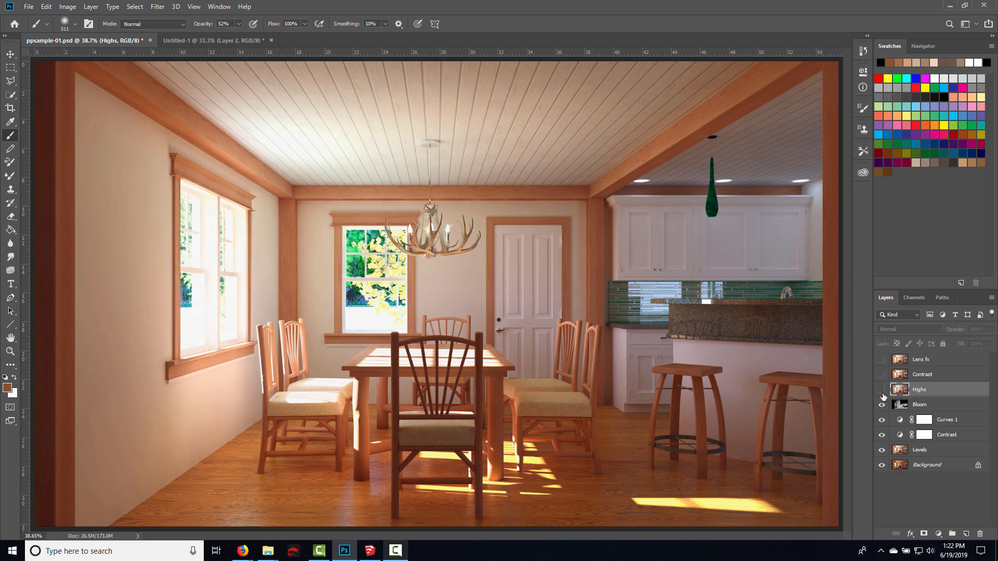
click(882, 391)
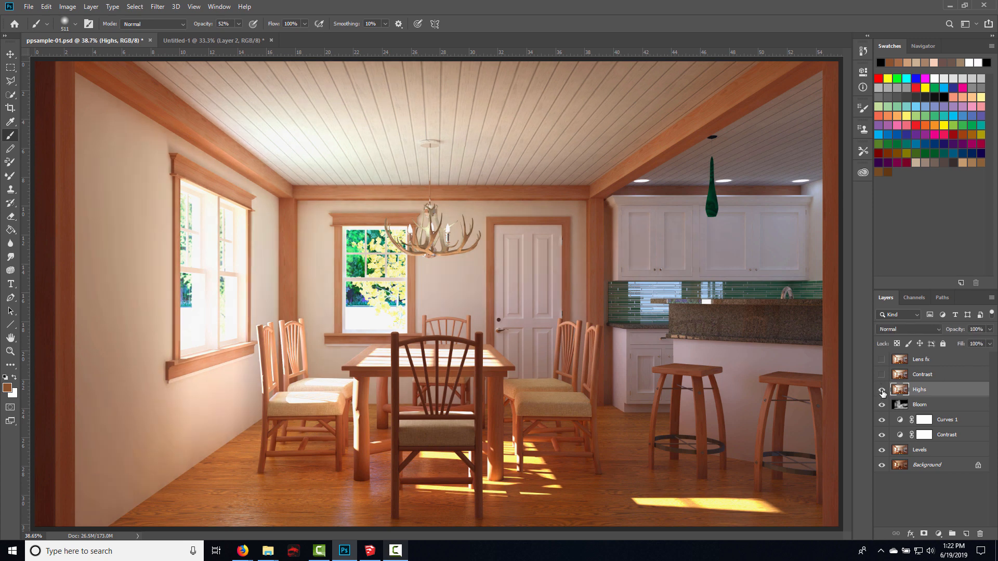
click(882, 391)
click(882, 391)
click(883, 391)
click(882, 392)
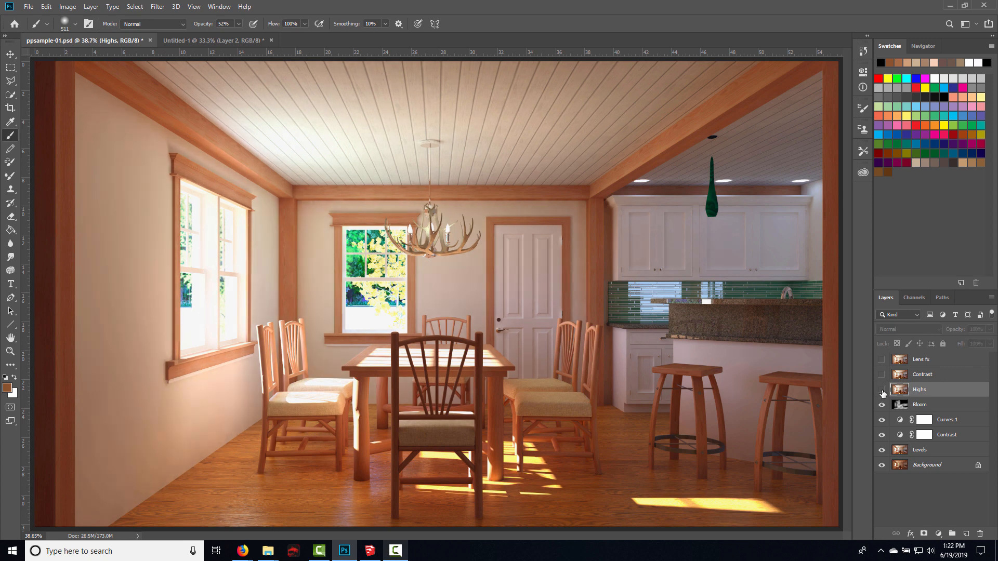
click(882, 392)
click(883, 393)
click(882, 393)
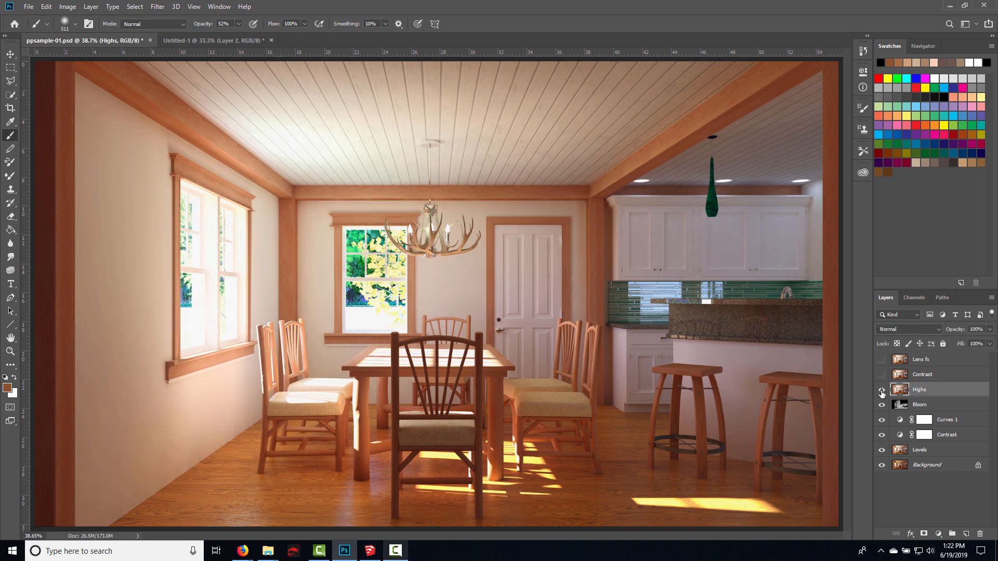
Lower the Highs layer's opacity to 61%
click(990, 330)
drag(991, 341, 943, 343)
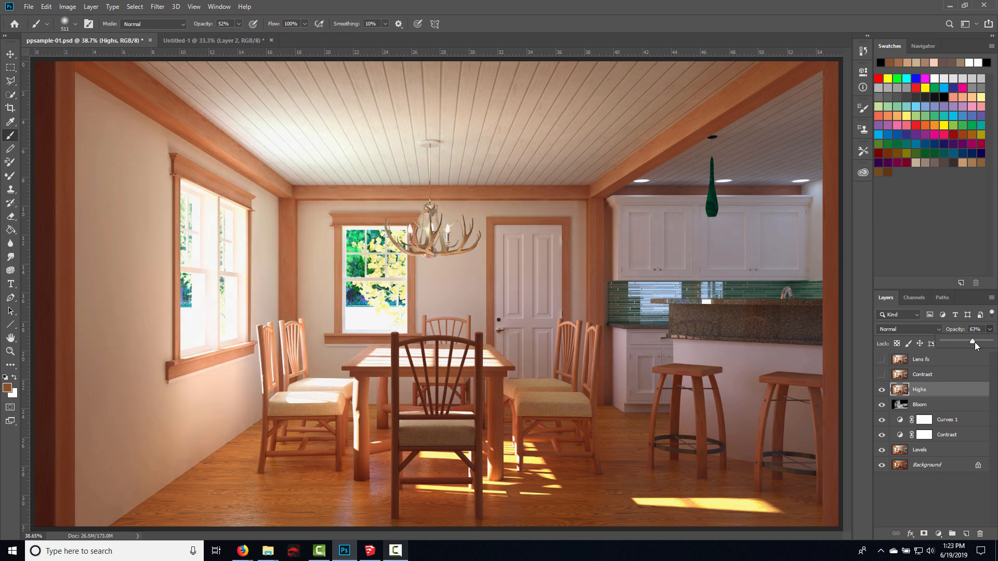
mouse_move(974, 342)
mouse_down()
mouse_move(997, 344)
mouse_move(962, 346)
mouse_move(997, 343)
mouse_move(938, 347)
mouse_move(992, 344)
mouse_move(964, 353)
mouse_up()
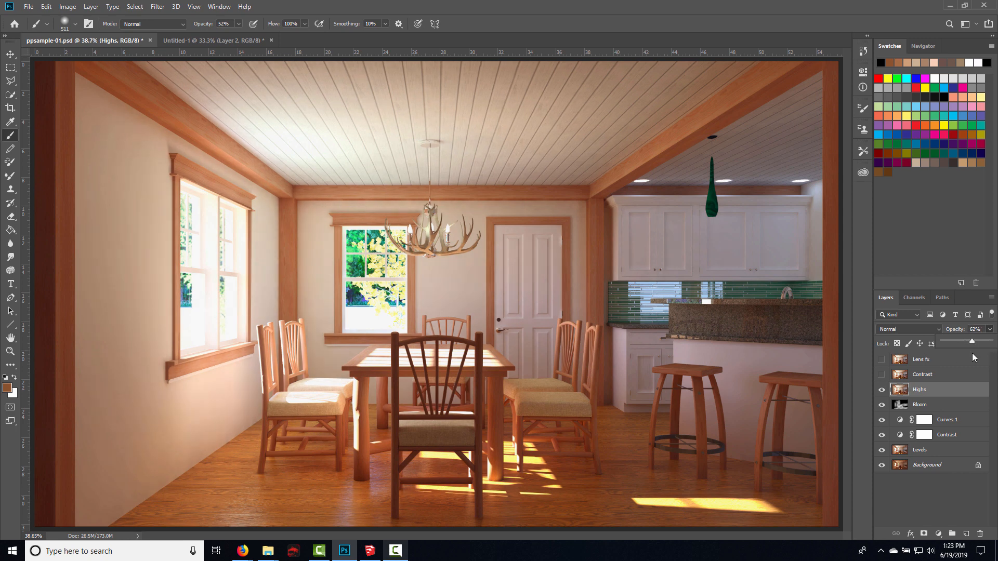
click(921, 393)
Turn on the Contrast layer above Highs and the Lens fx layer
click(880, 375)
click(881, 376)
click(881, 360)
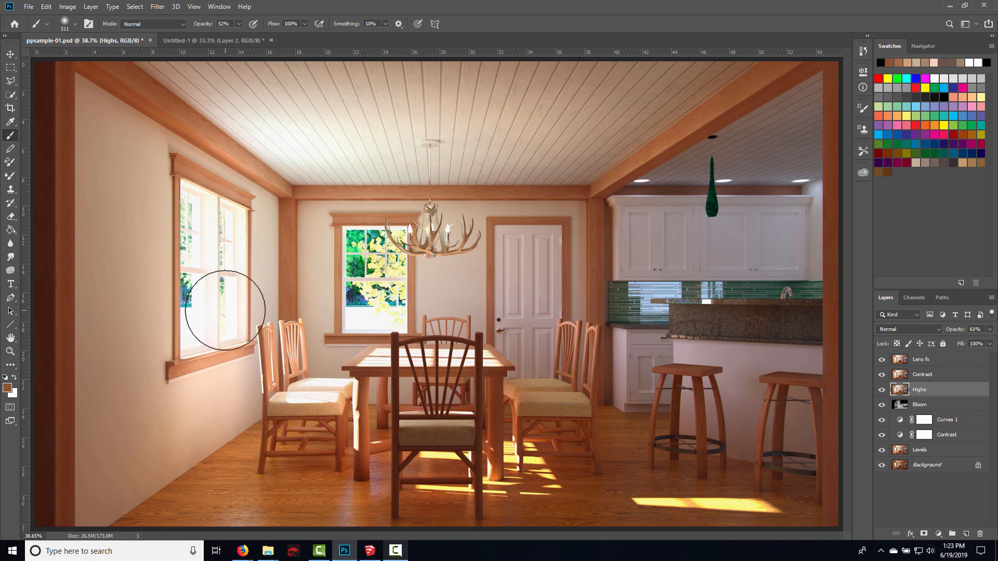
Examine the wall and window on the room's left side at 100% zoom and hide the Lens fx layer for comparison
key(ctrl+plus)
key(ctrl+plus)
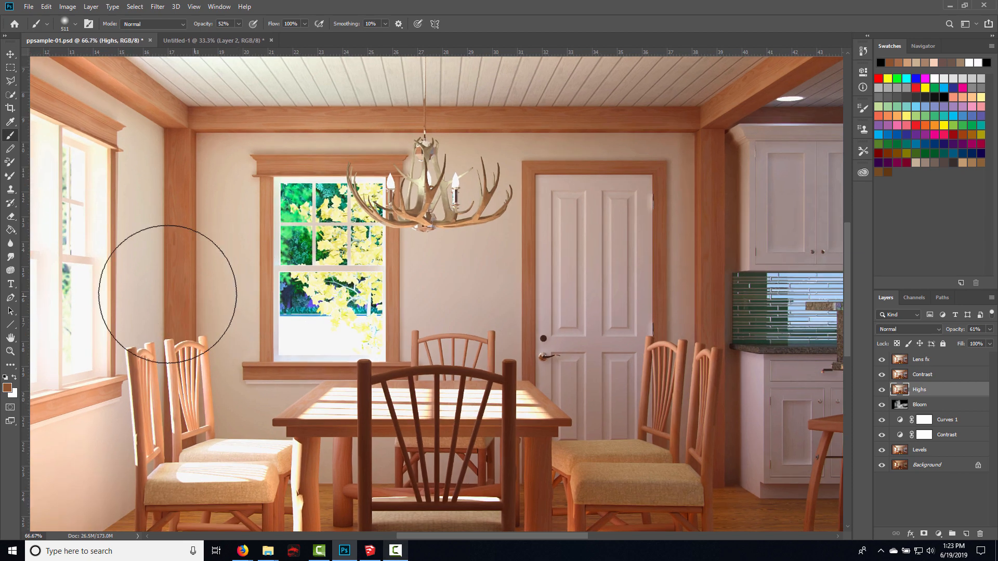
key(space)
drag(121, 319, 453, 294)
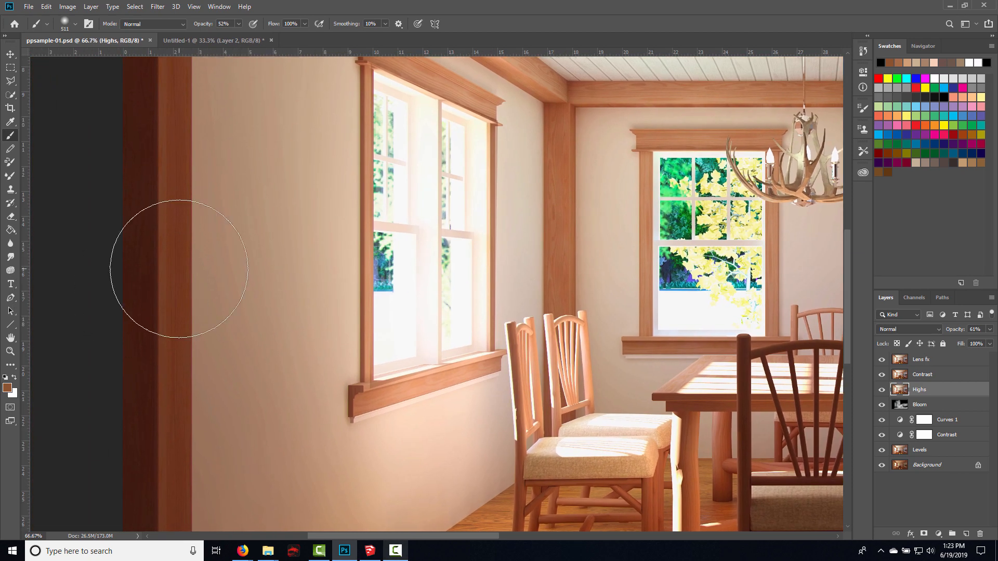
key(ctrl+plus)
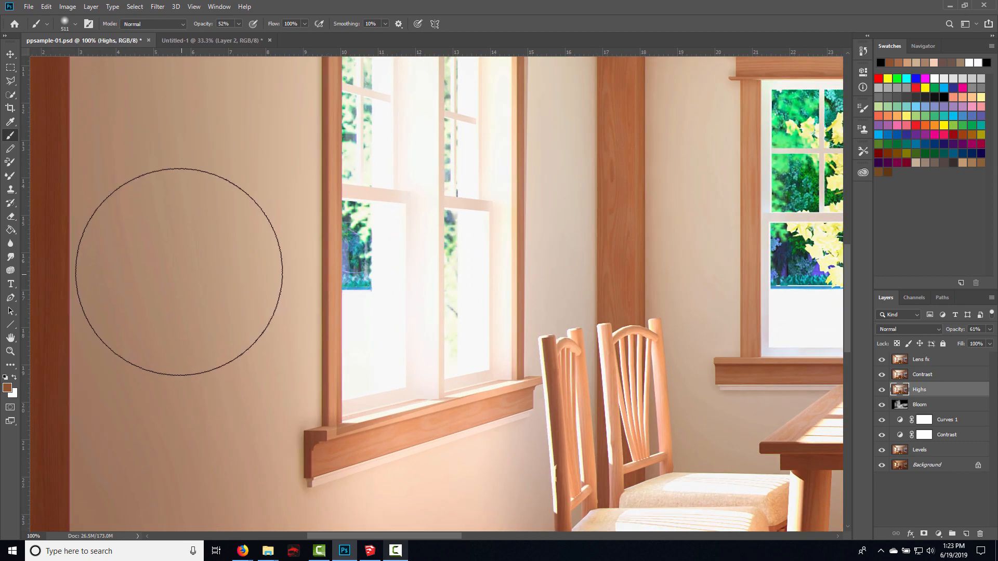
key(space)
drag(154, 259, 304, 259)
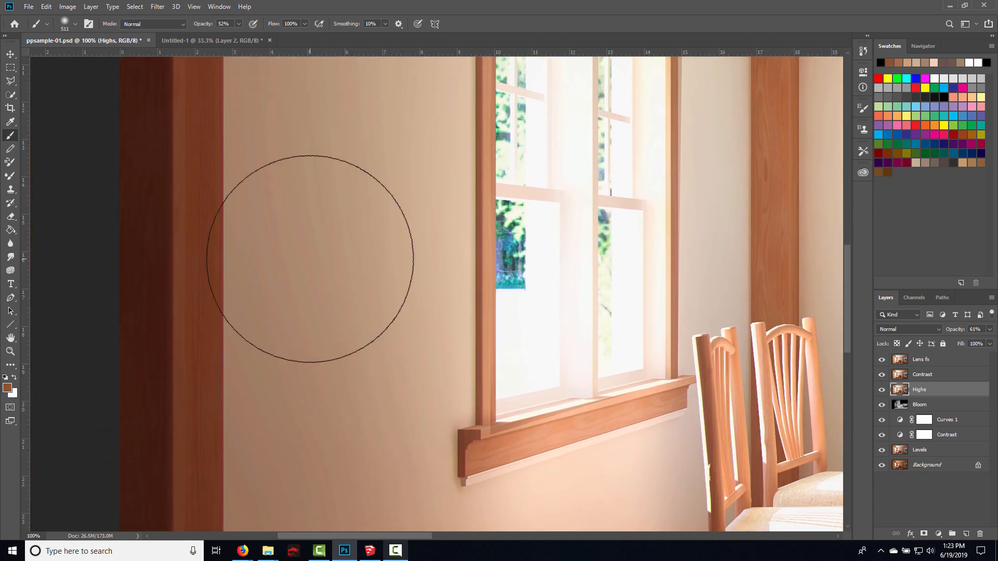
click(883, 360)
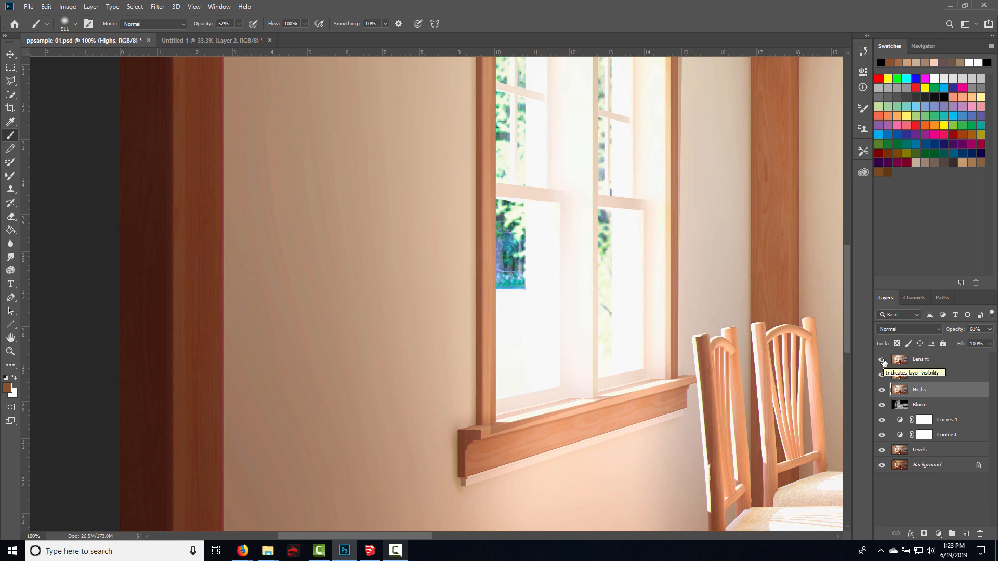
click(883, 361)
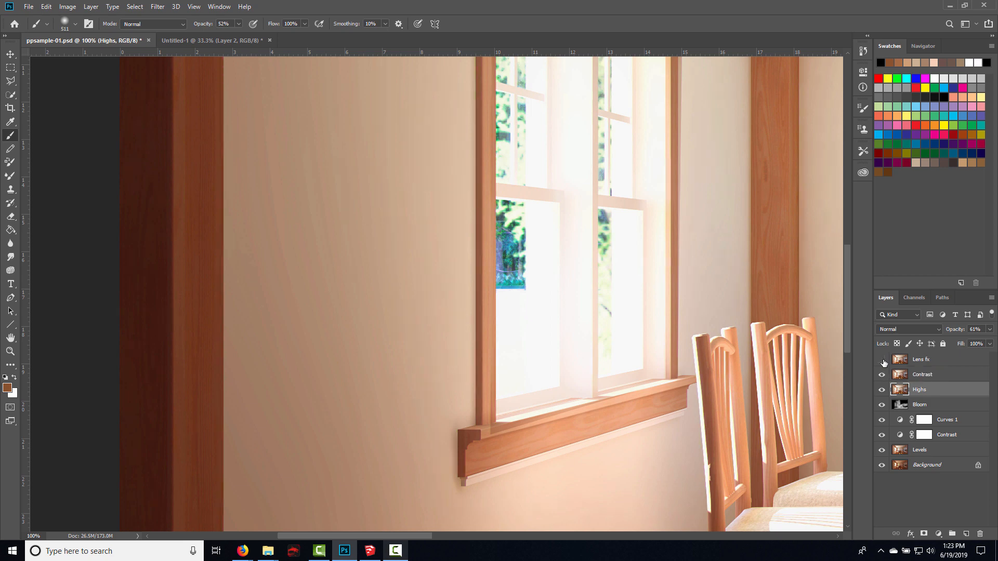
Compare the edge of the wooden post at 200% zoom with the Lens fx layer hidden and shown, leaving it visible
key(ctrl+plus)
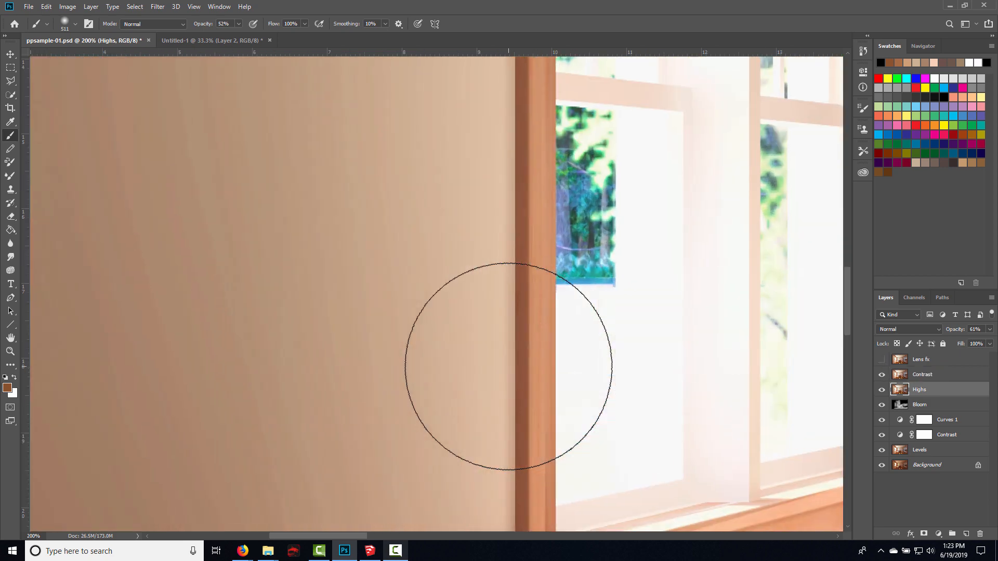
mouse_move(416, 371)
mouse_down()
mouse_move(669, 312)
mouse_move(852, 312)
mouse_up()
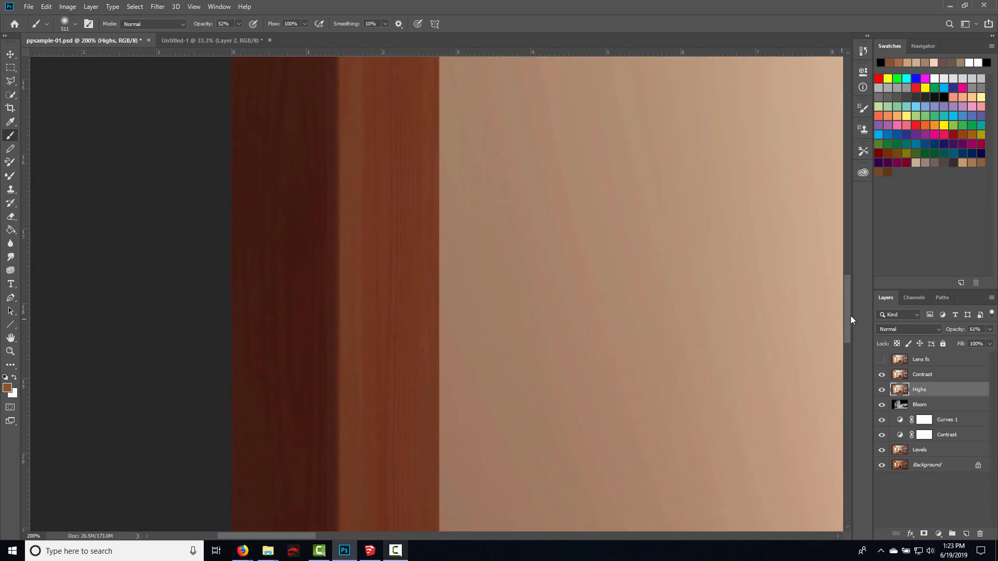
click(881, 360)
click(881, 360)
click(881, 360)
click(882, 360)
click(882, 365)
Inspect the edges of the window frames and chairs for chromatic aberration at 200% and 100% zoom
drag(735, 352, 537, 345)
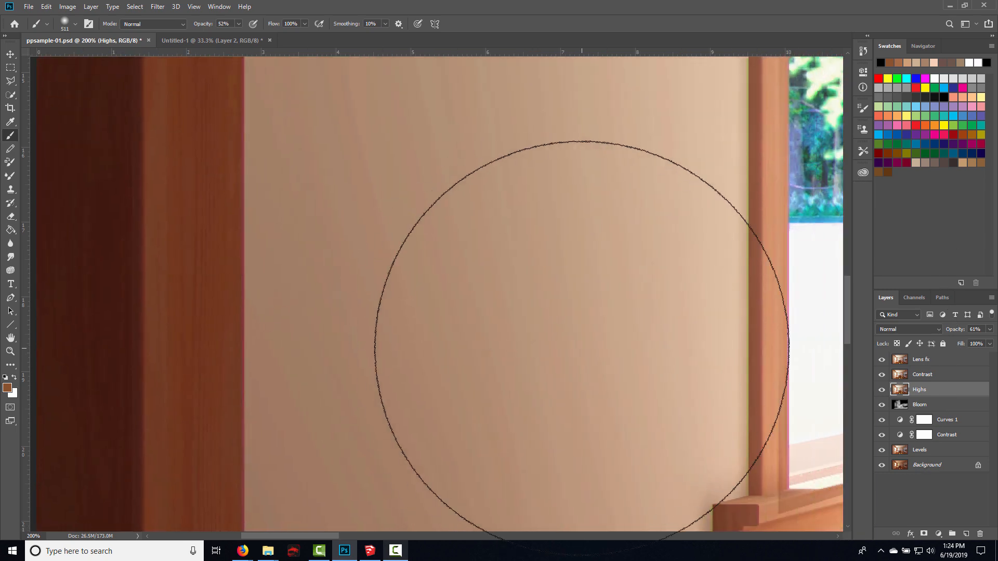
drag(637, 303, 136, 339)
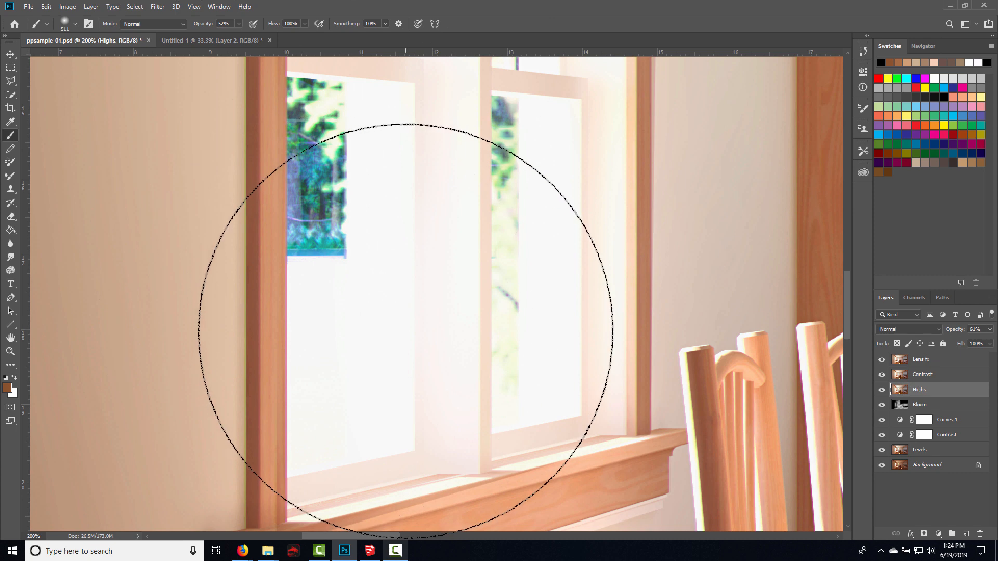
key(ctrl+minus)
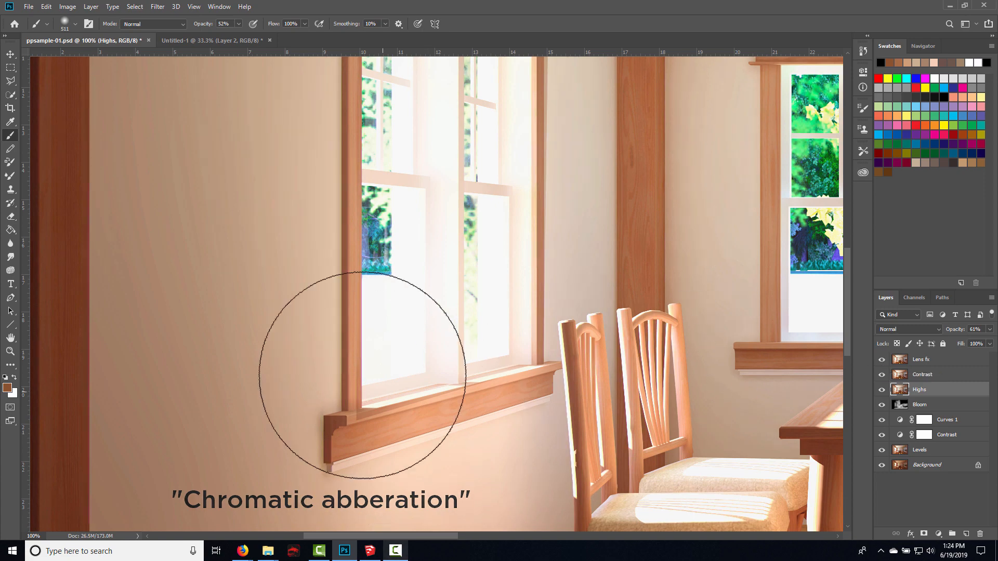
drag(692, 257, 507, 280)
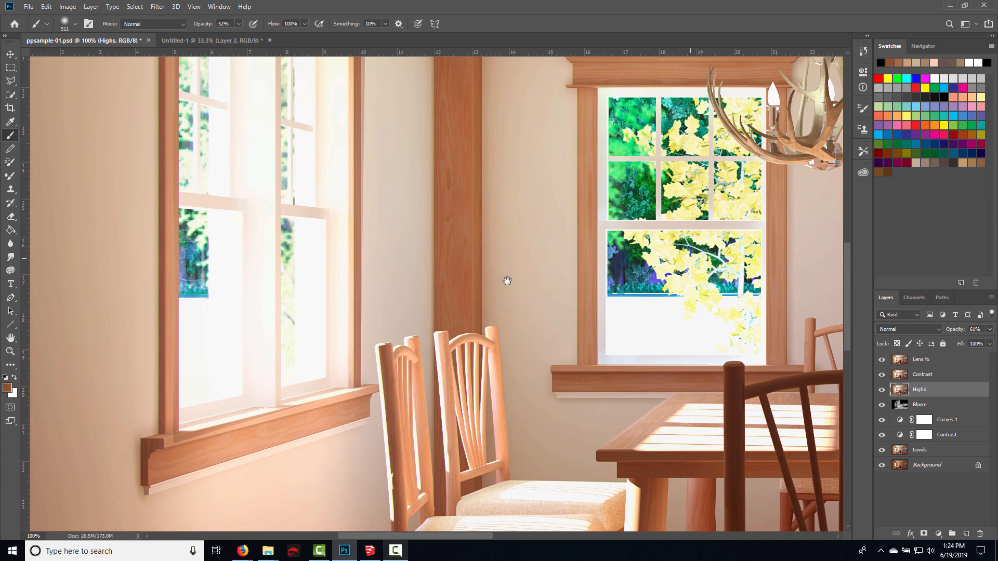
Hide every layer above Background to show the original render, and switch to the Move tool
key(ctrl+minus)
key(ctrl+minus)
key(ctrl+minus)
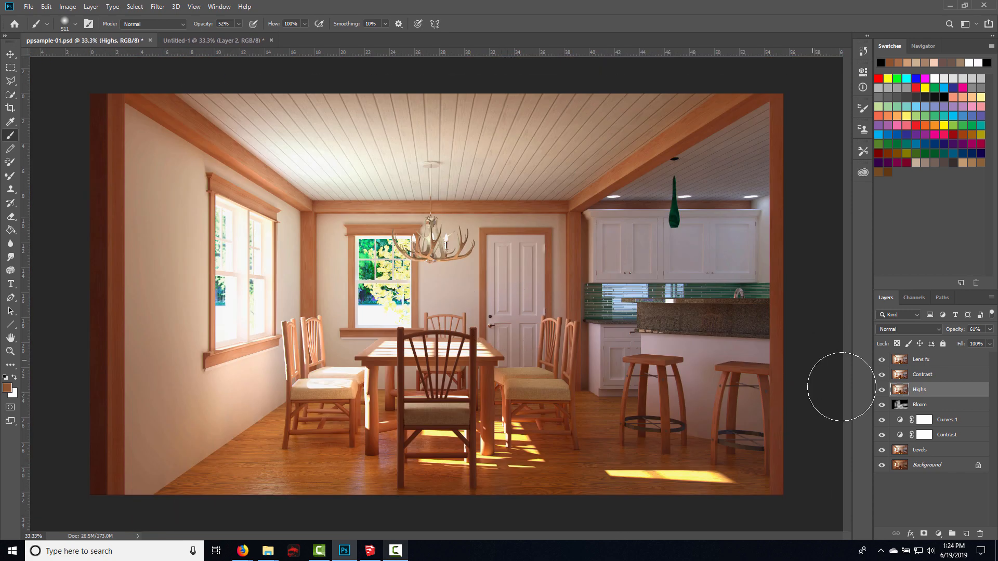
drag(878, 379, 883, 451)
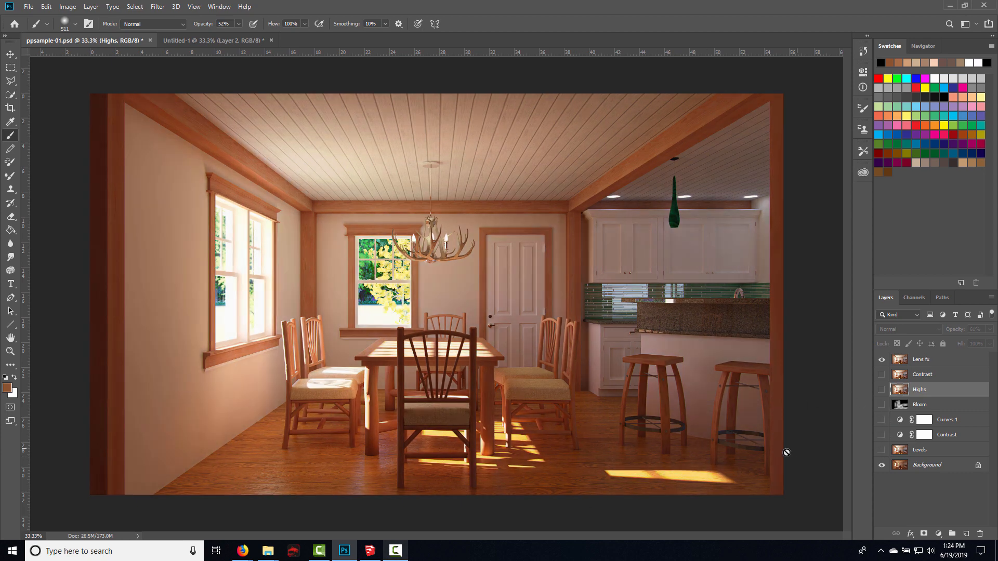
click(881, 361)
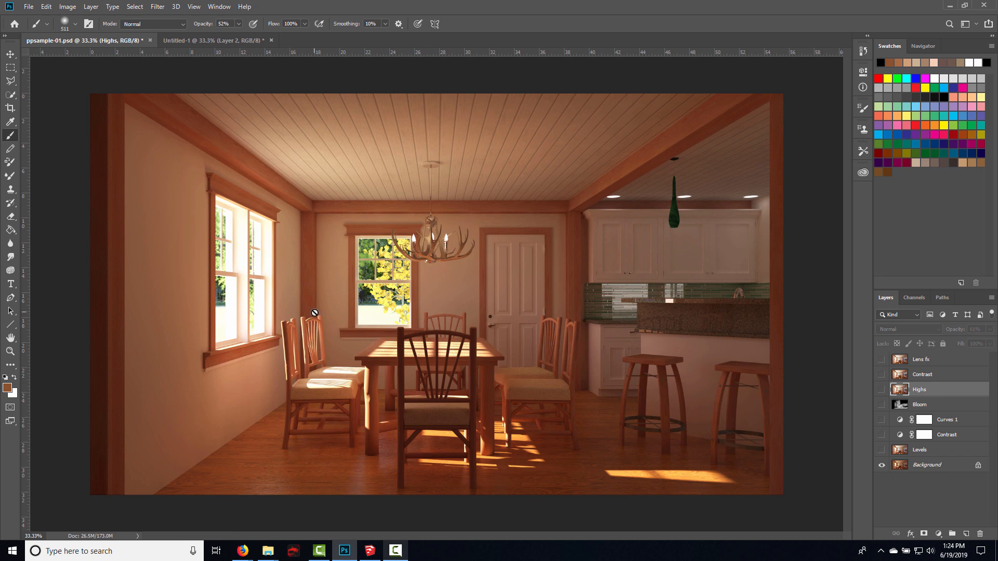
click(10, 54)
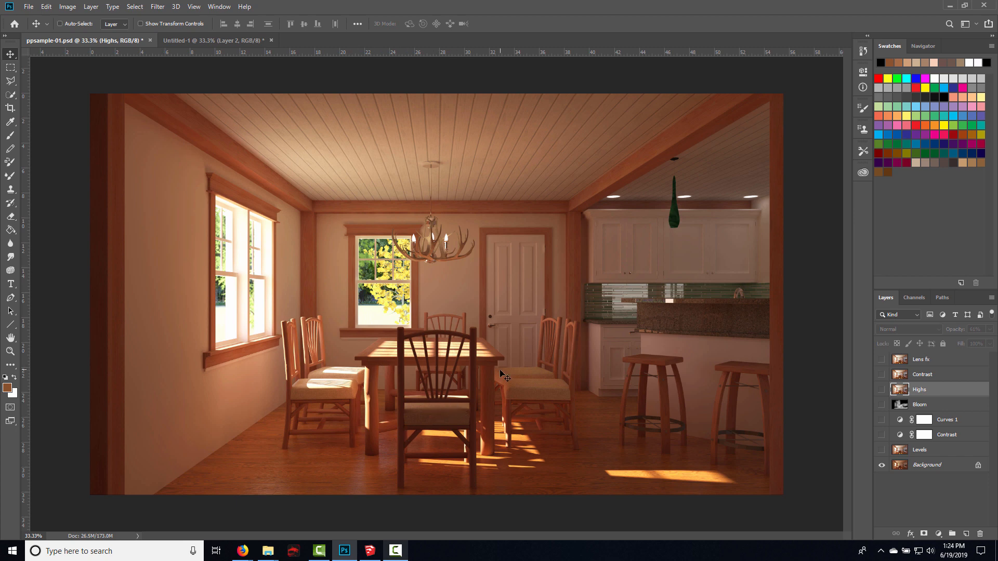
Compare the original render with the finished version by toggling the Lens fx layer, leaving it visible
click(882, 360)
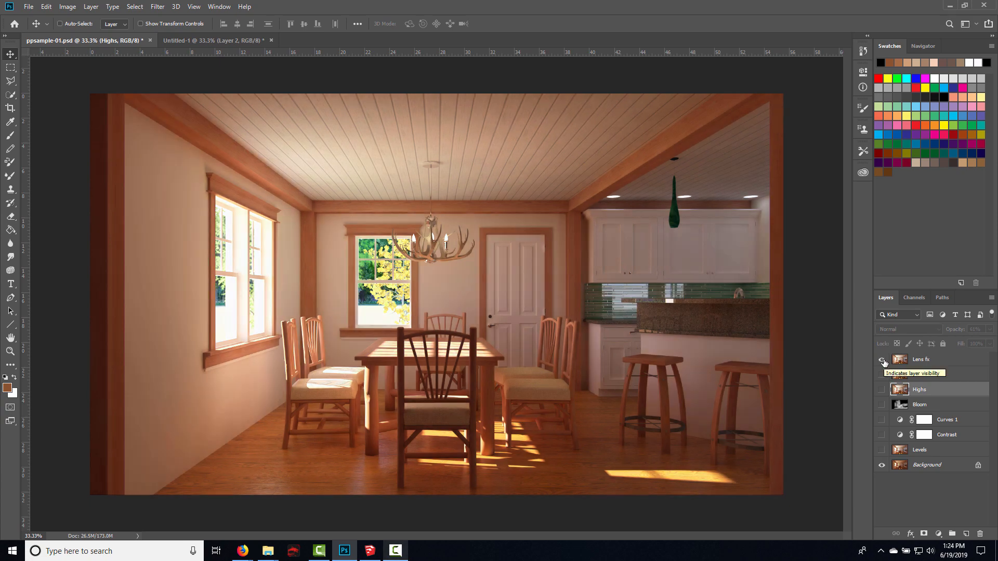
click(883, 361)
click(883, 361)
click(884, 361)
click(884, 361)
click(883, 361)
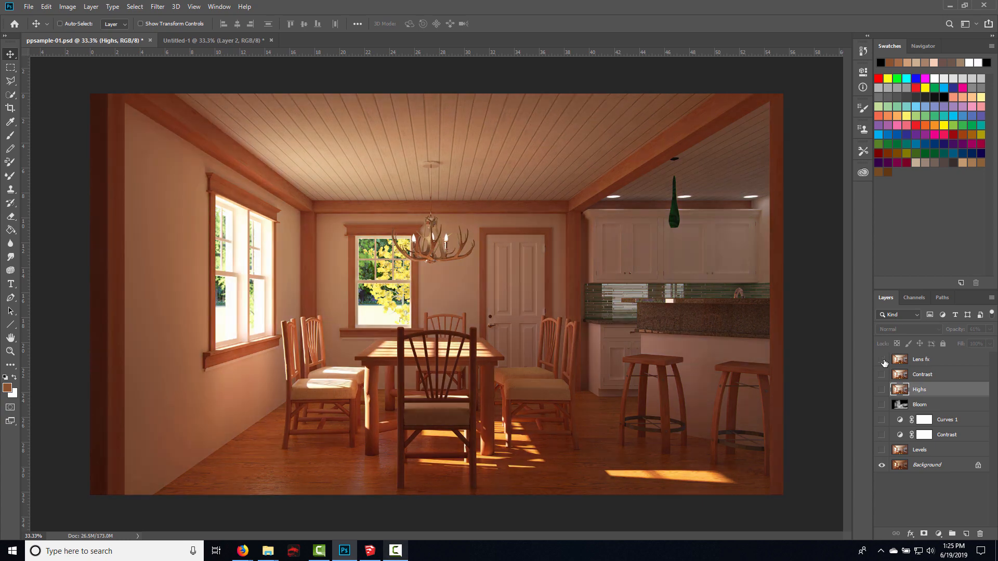
click(883, 360)
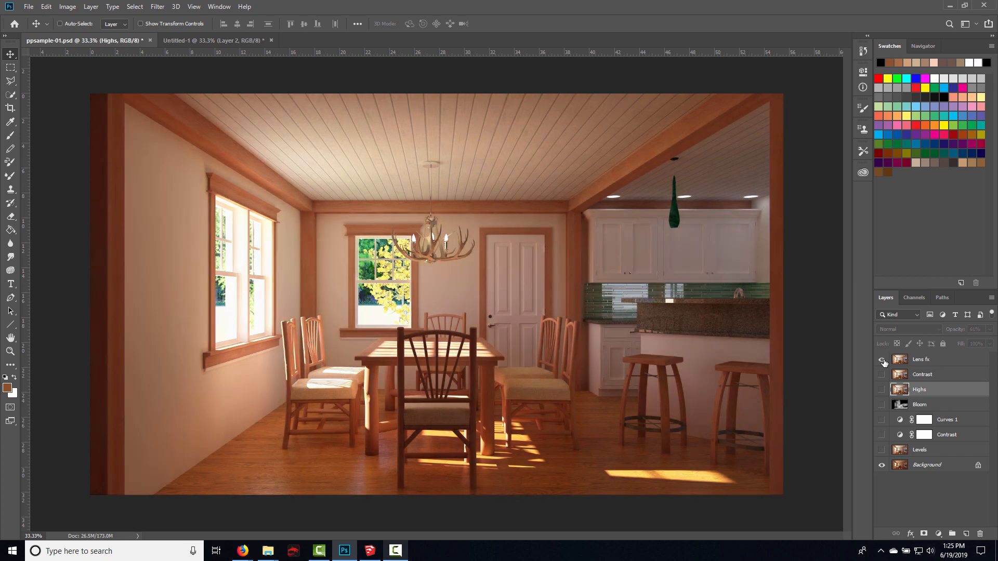
click(883, 361)
click(883, 361)
click(883, 361)
click(884, 360)
click(882, 360)
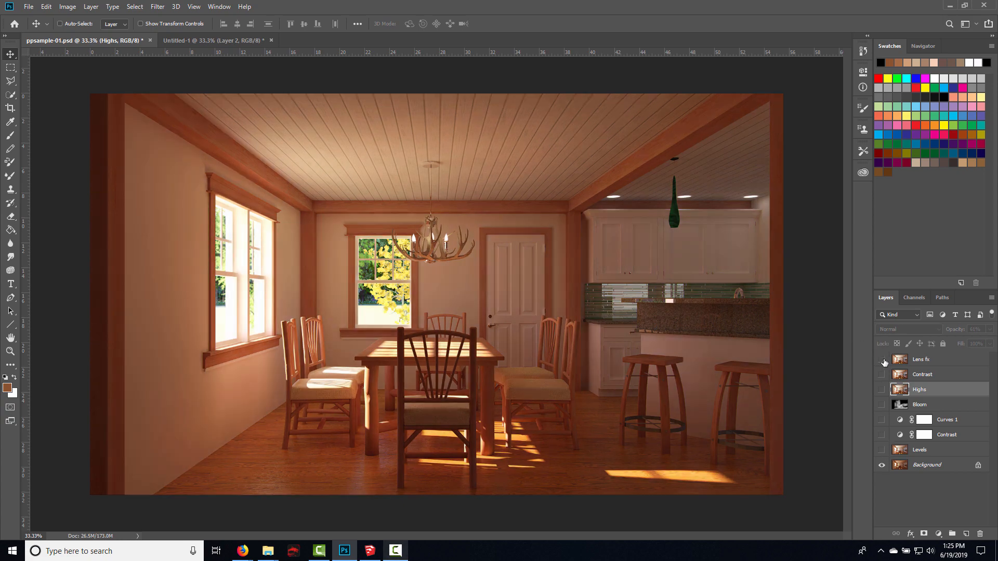
click(883, 360)
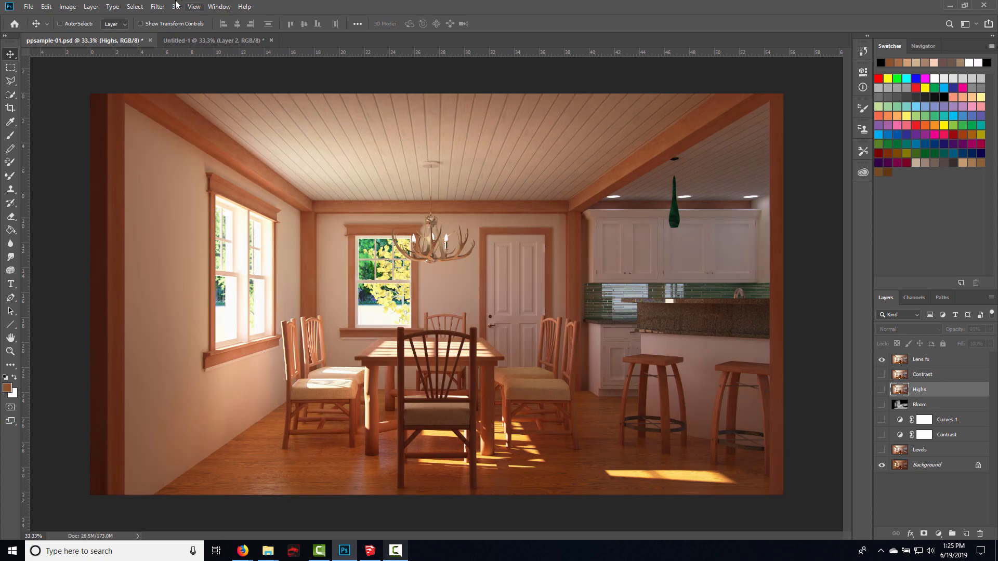
Switch to Full Screen Mode and fit the whole render on the screen
click(193, 8)
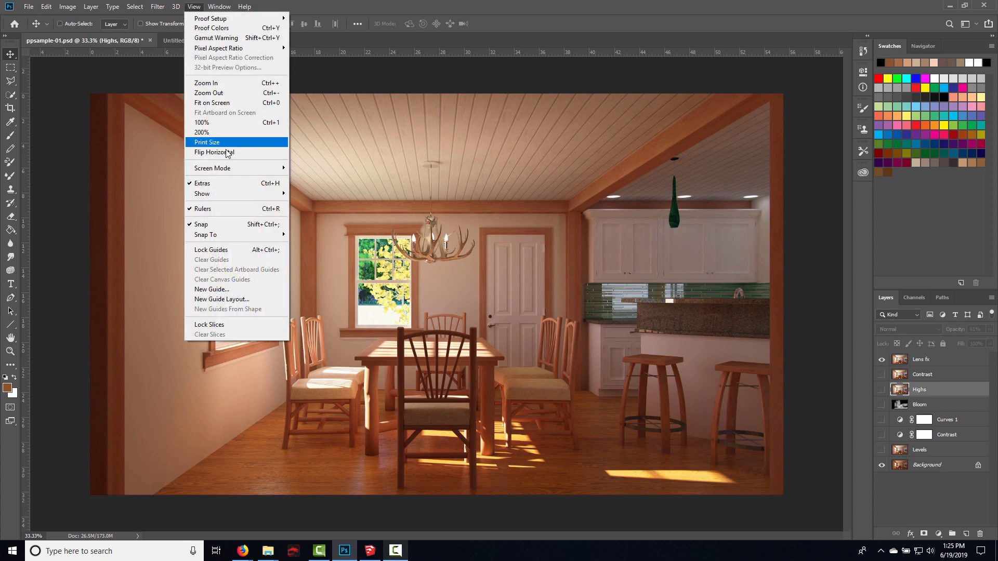
mouse_move(225, 172)
click(322, 187)
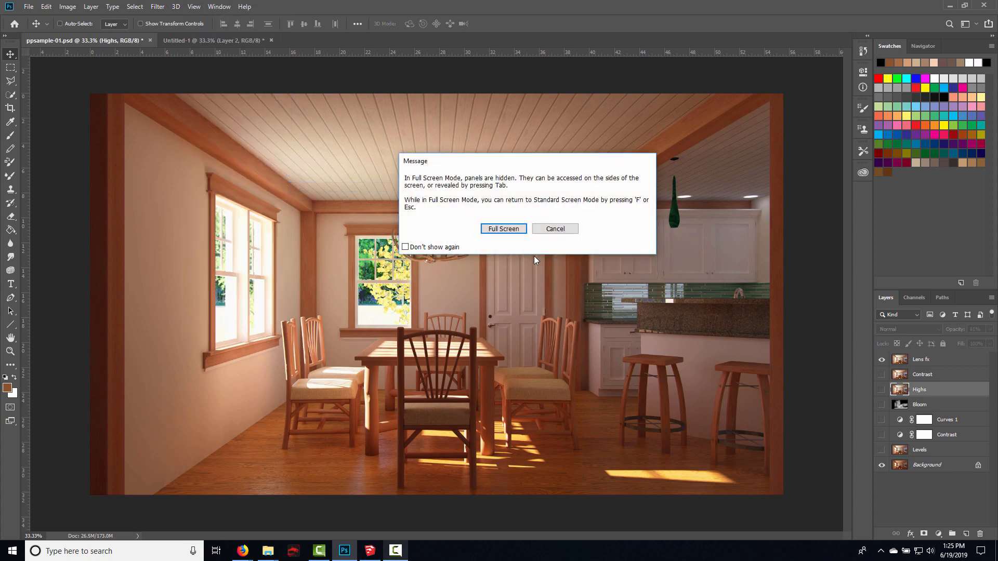
click(503, 229)
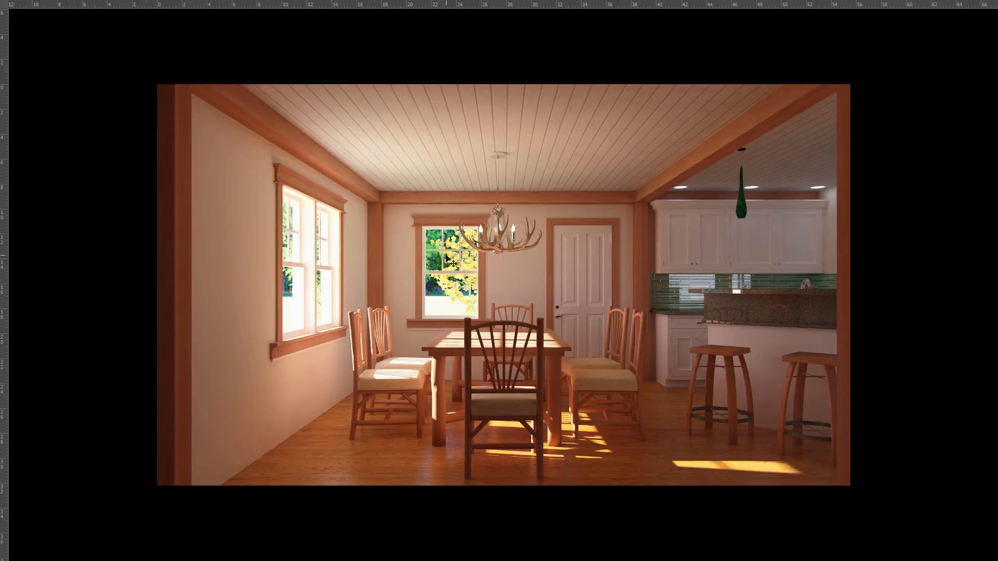
key(ctrl+0)
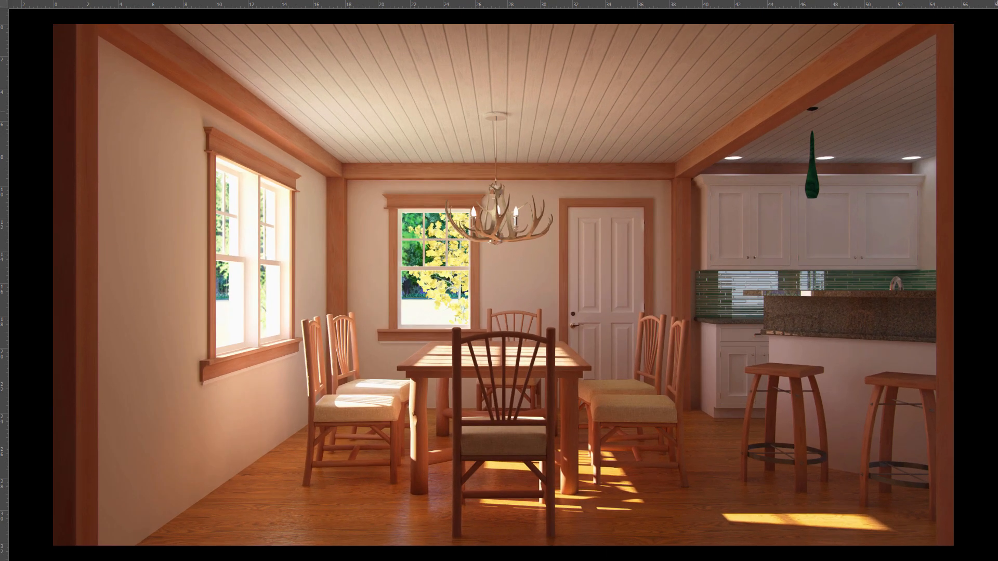
Compare the render in full screen with the Lens fx layer hidden and shown, leaving it visible
mouse_move(996, 101)
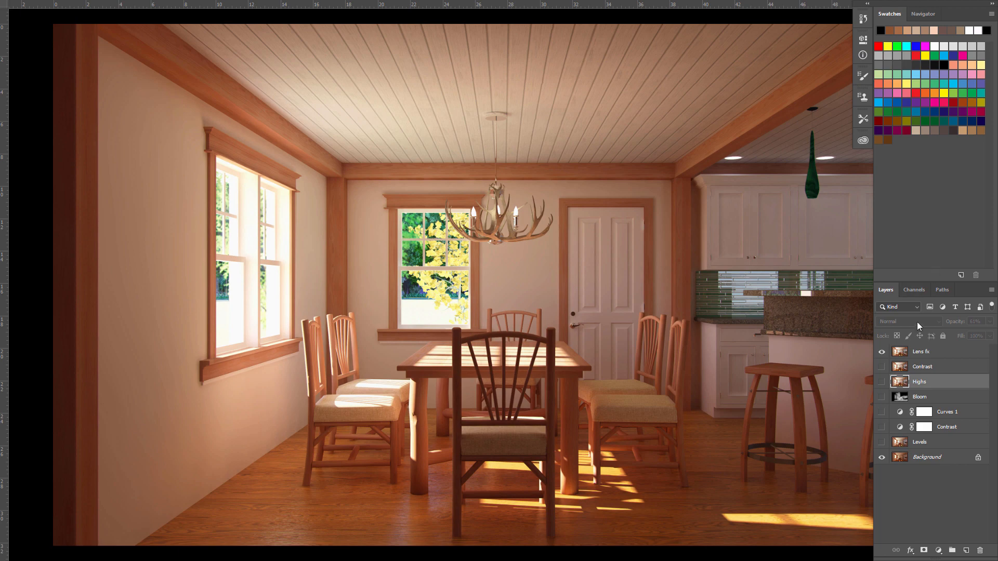
click(882, 352)
click(882, 352)
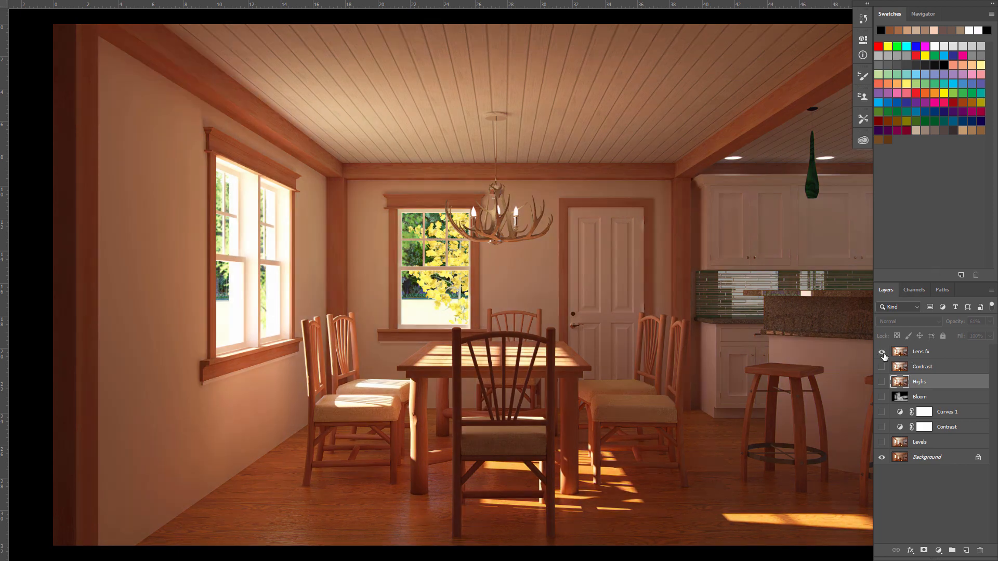
click(883, 352)
click(883, 352)
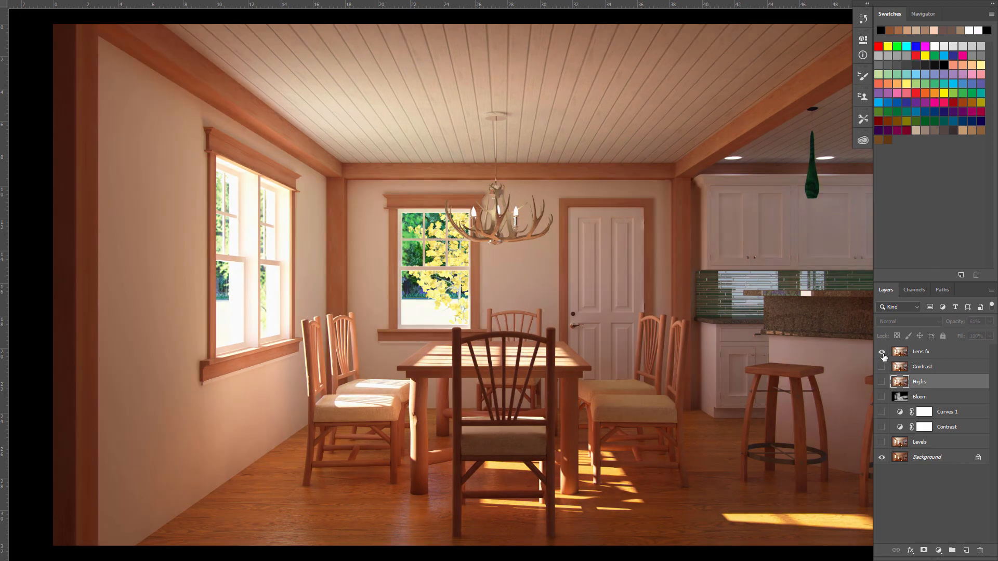